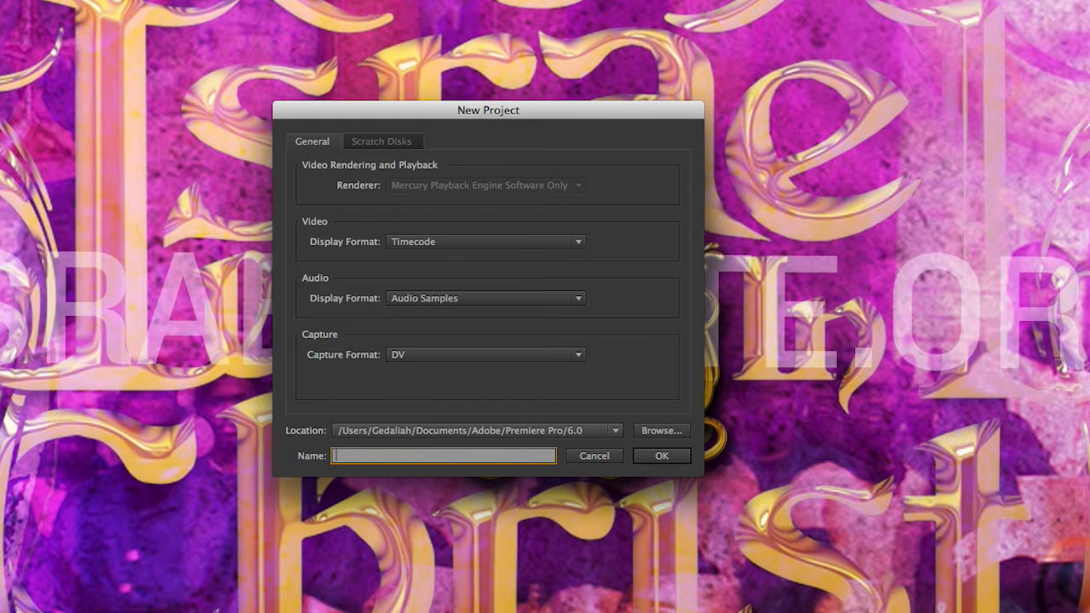
Name the new project "She shall be called woman" and create it with the default settings
type("She shall be called woman")
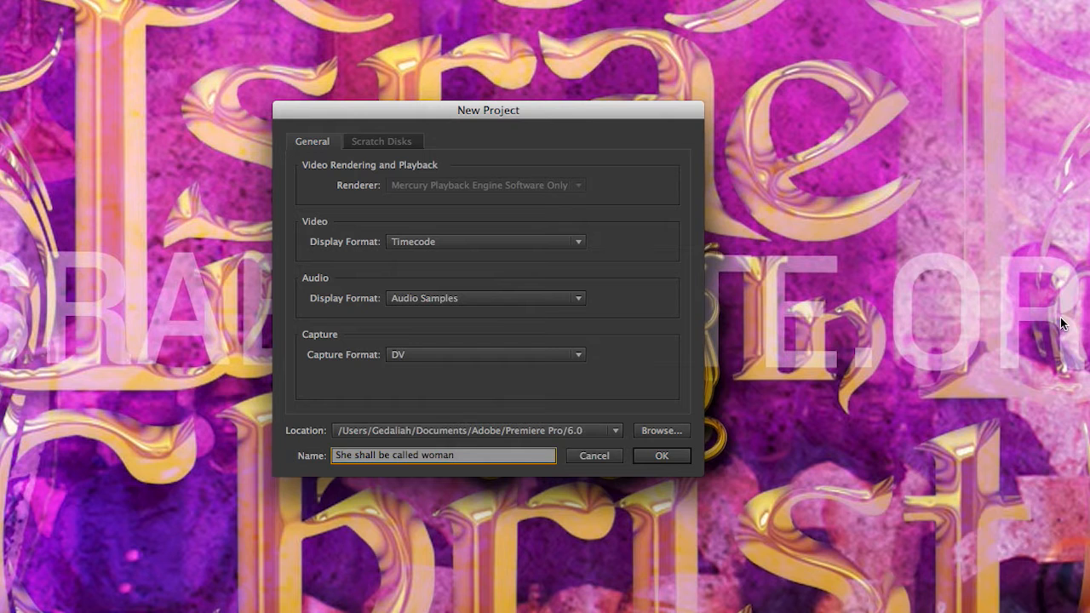
left_click(656, 456)
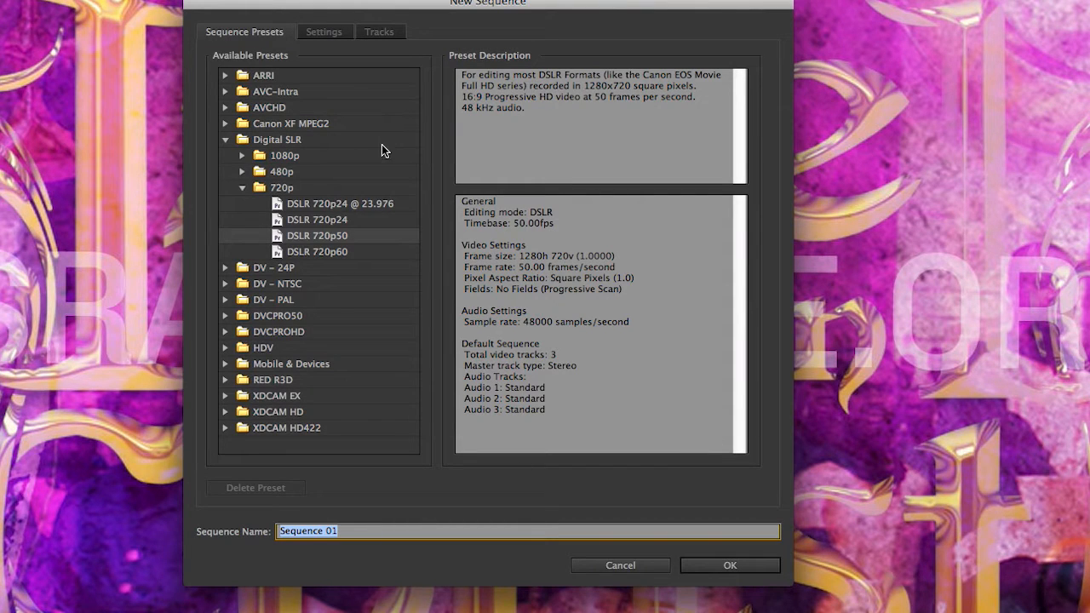
Choose the Digital SLR 720p preset DSLR 720p24 @ 23.976 for the new sequence
left_click(329, 219)
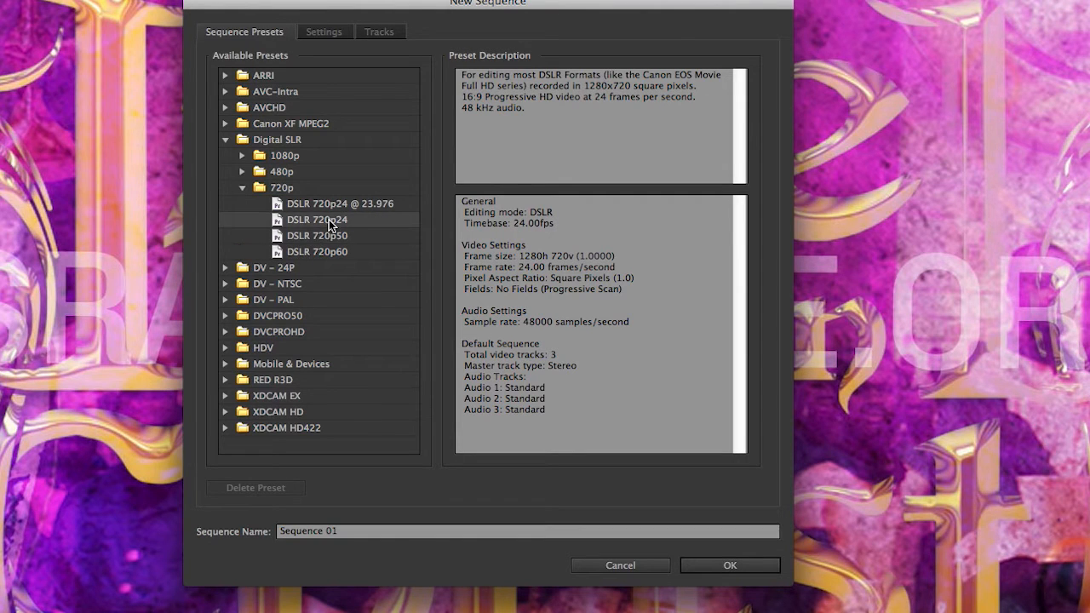
left_click(334, 203)
left_click(335, 214)
left_click(354, 205)
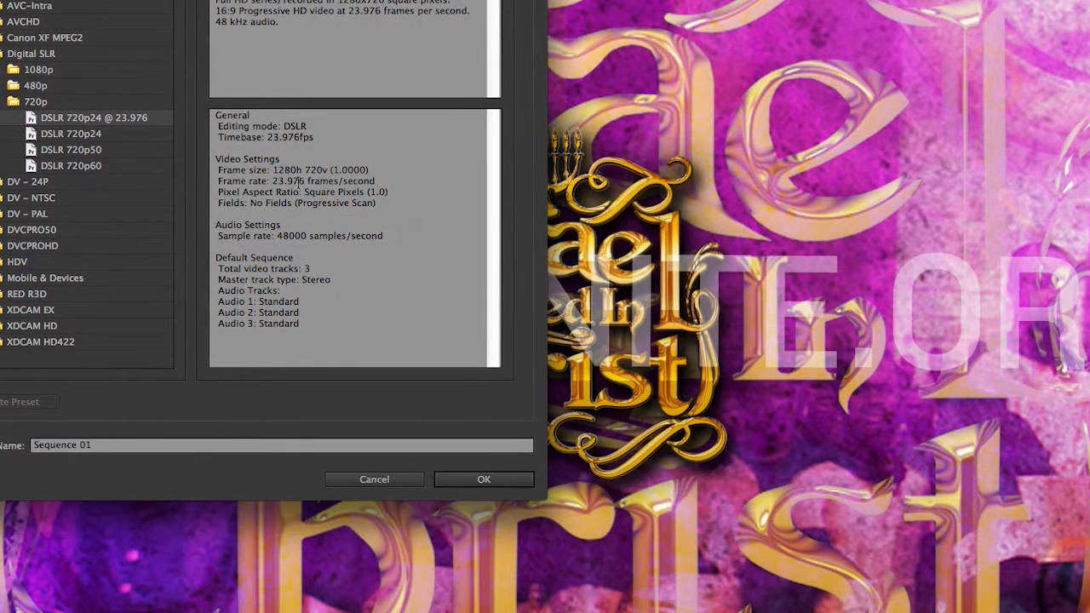
Switch to Finder and look up Colorista_II_x64.plugin in the Magic Bullet Colorista folder inside the desktop's Premiere folder
key("super+Tab")
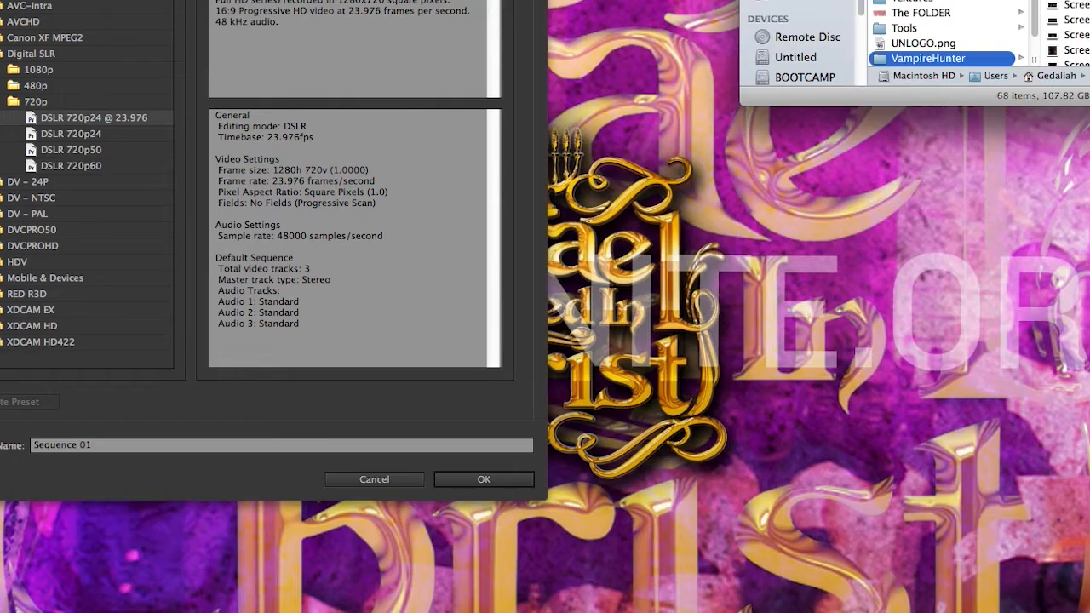
left_click_drag(846, 0, 459, 4)
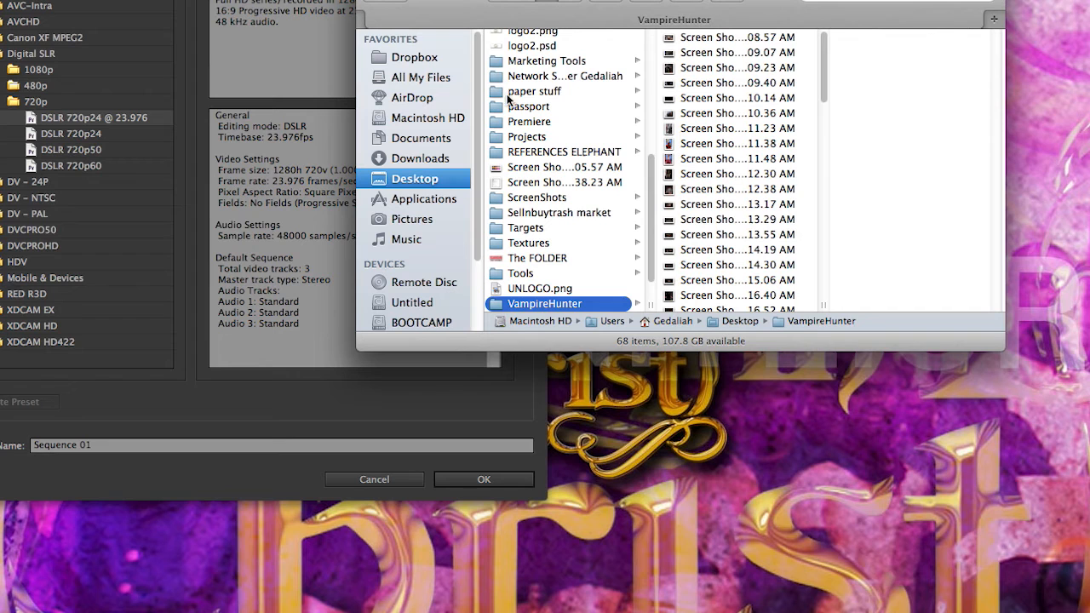
left_click(511, 121)
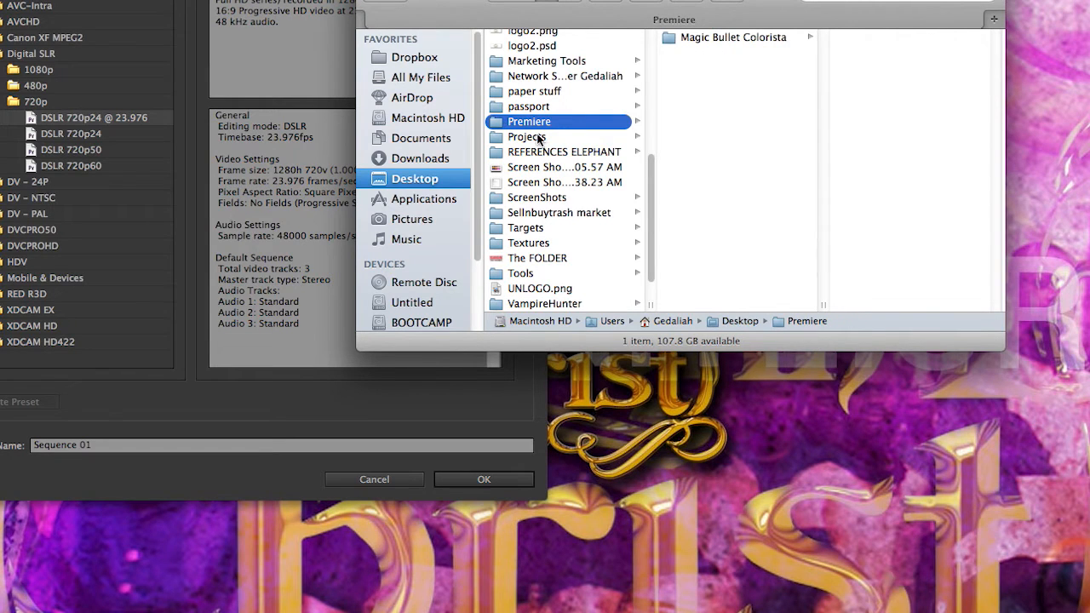
left_click(710, 41)
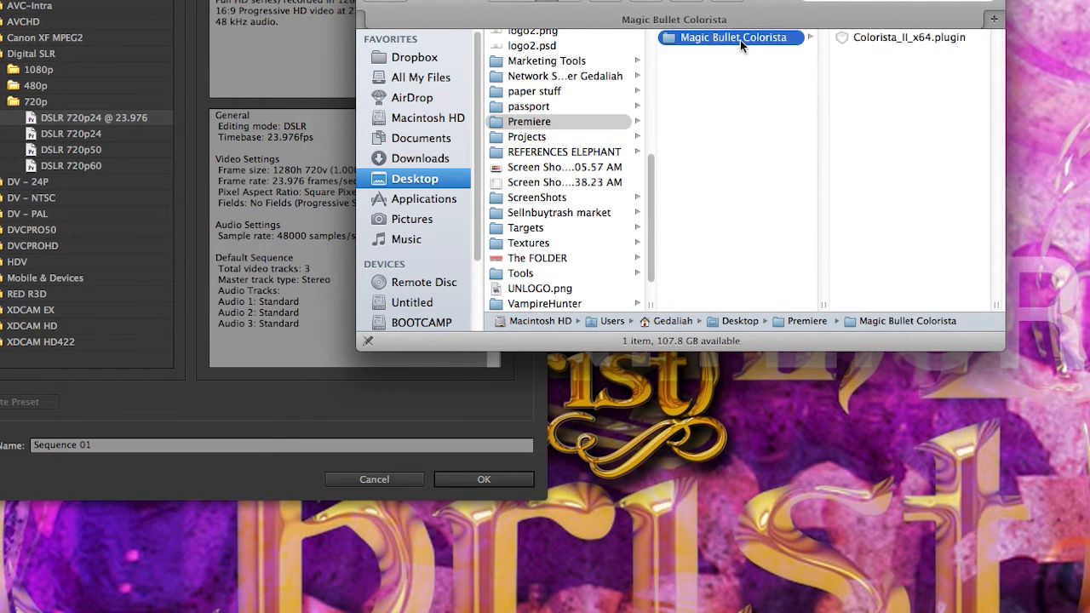
left_click(891, 36)
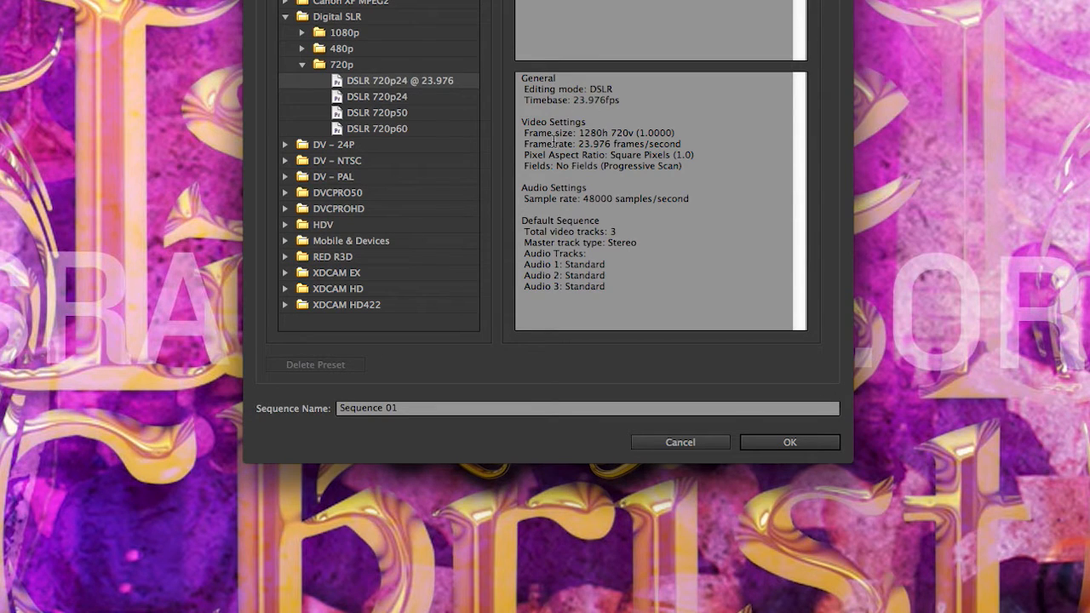
Check the frame size listed in the selected sequence preset's video settings
left_click(601, 132)
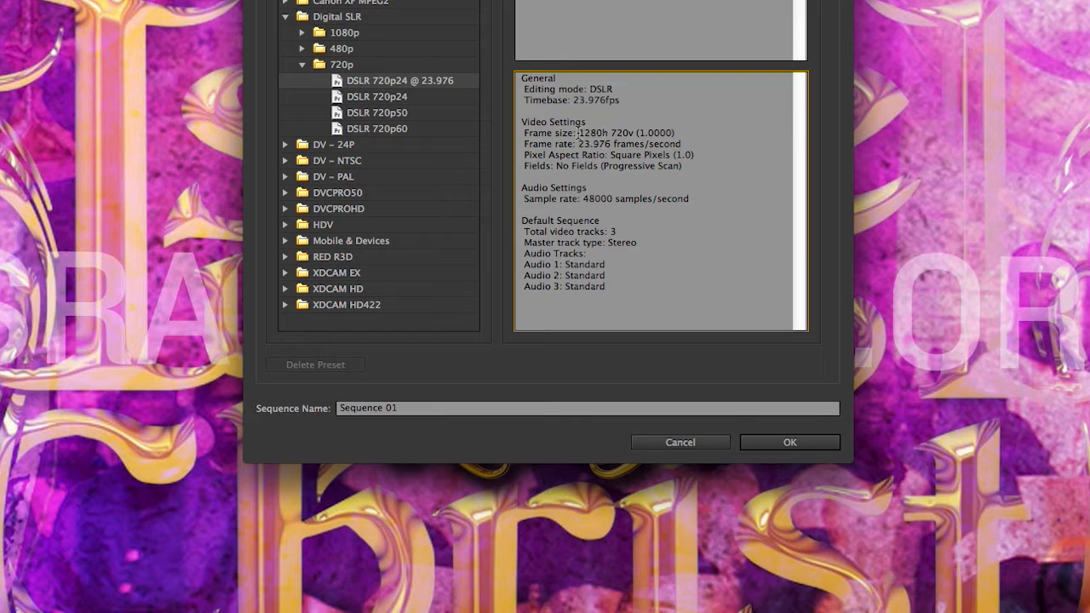
left_click_drag(578, 133, 678, 134)
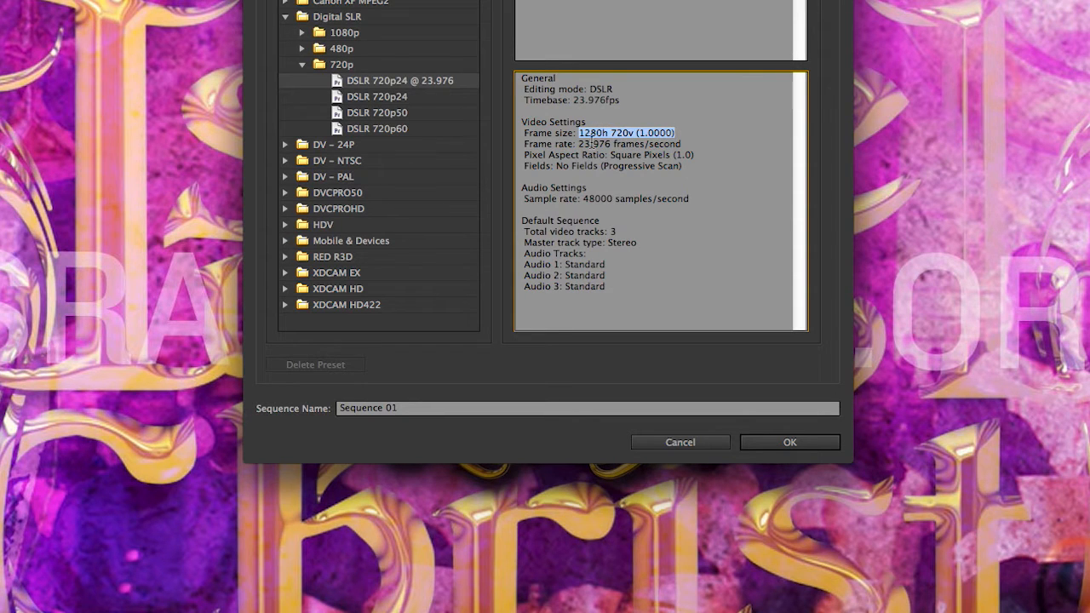
left_click(594, 138)
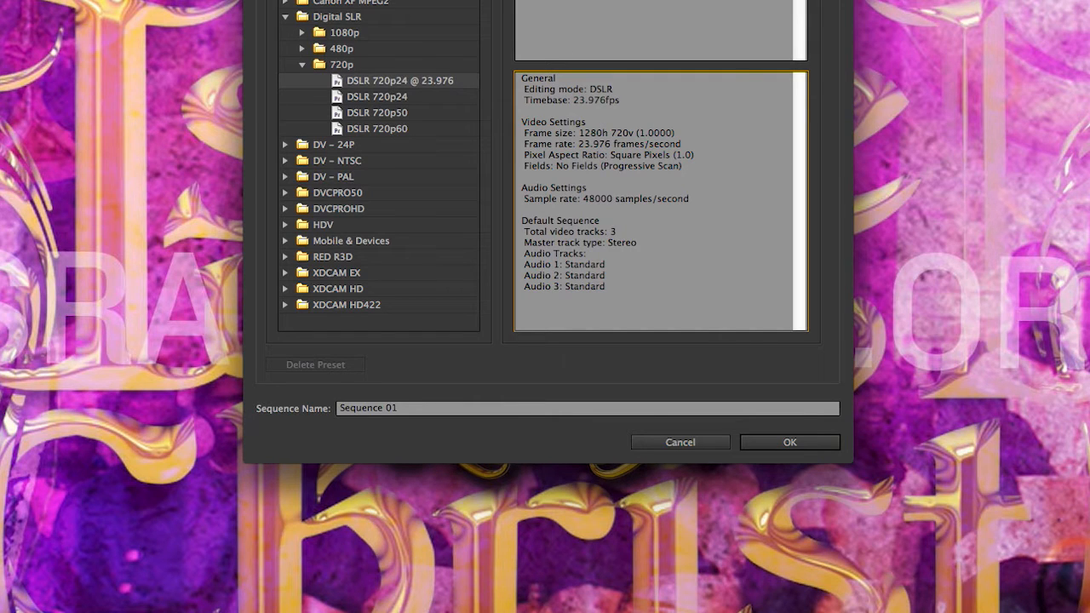
Switch to Safari, go to youtube.com, open the video "The RFID Microchip Is A Hoax!!!" and pause it
left_click(355, 601)
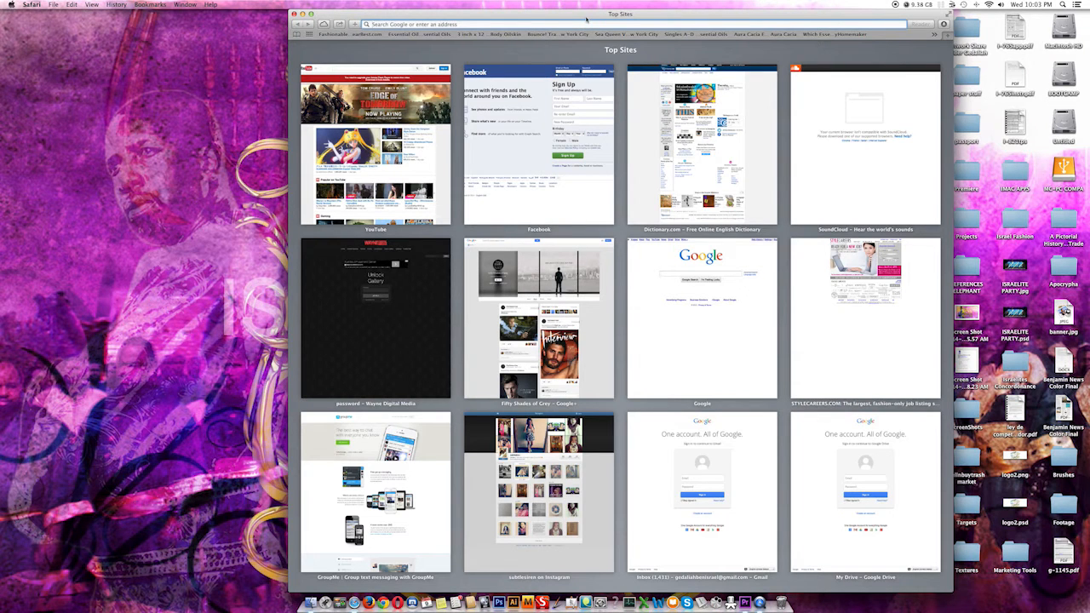
type("youtube.com")
key("Return")
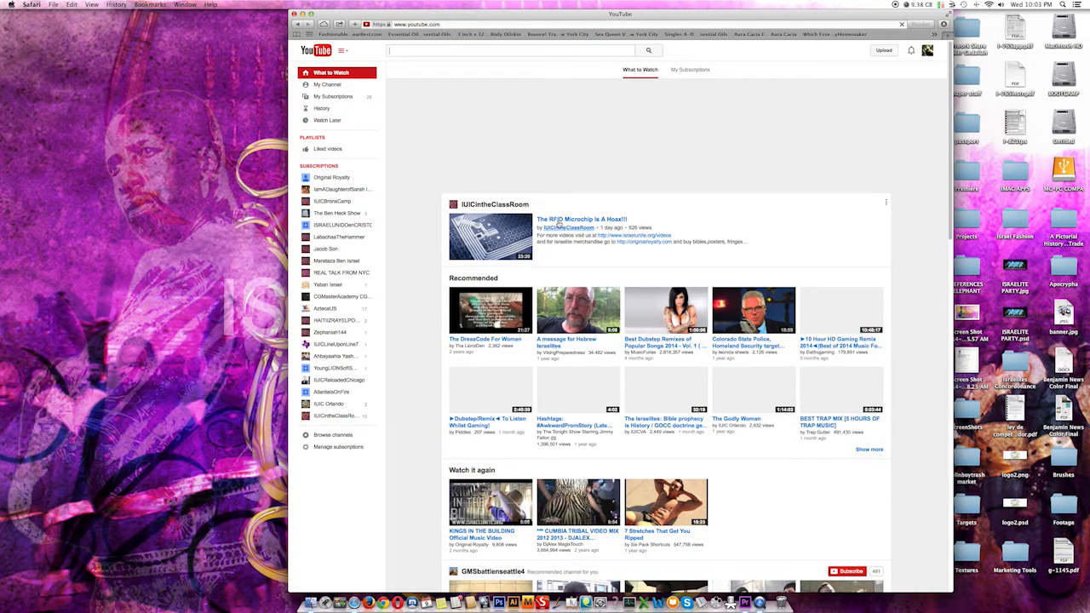
left_click(558, 221)
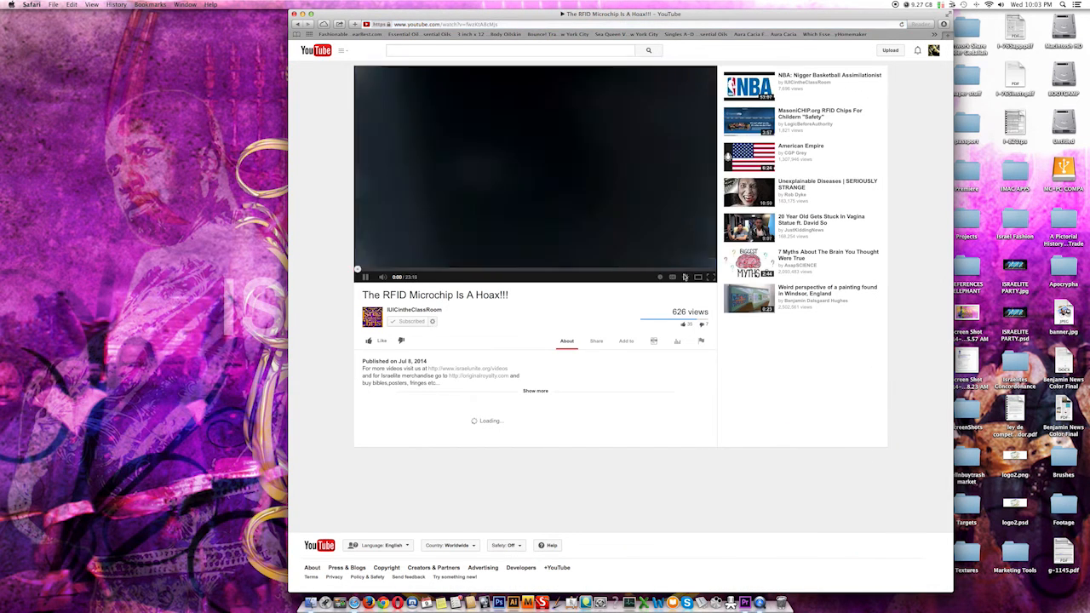
key("space")
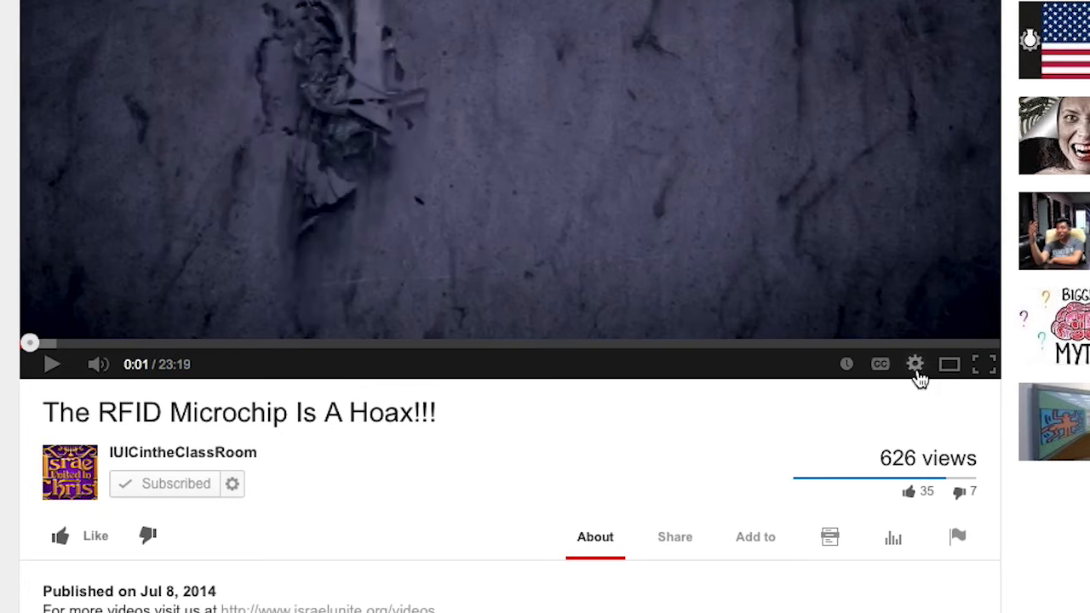
Set the YouTube video's quality to 720p HD and play it briefly to examine the picture
left_click(918, 373)
left_click(926, 188)
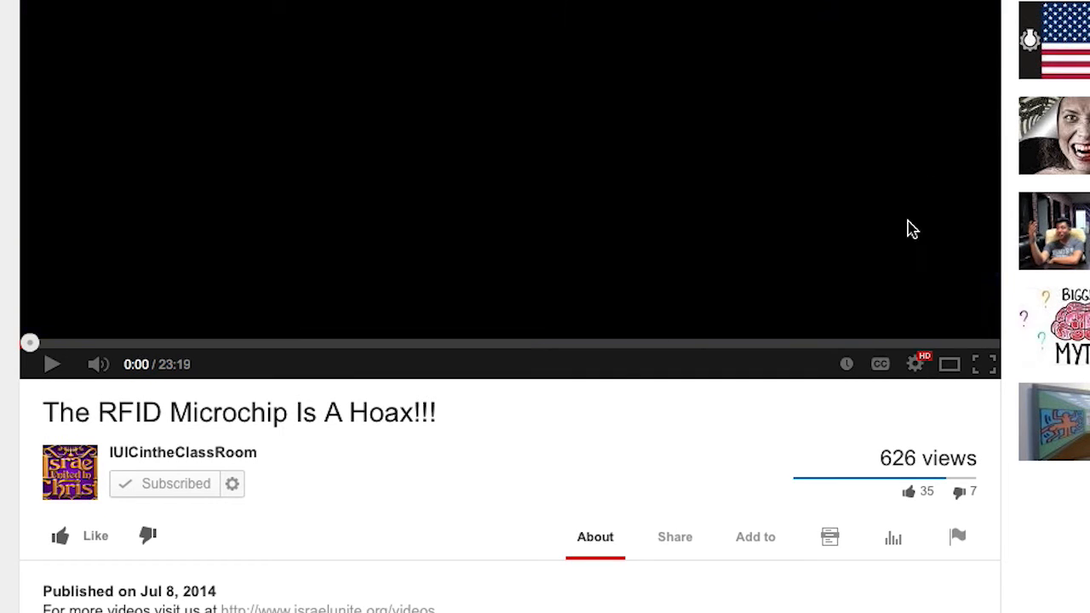
left_click(918, 368)
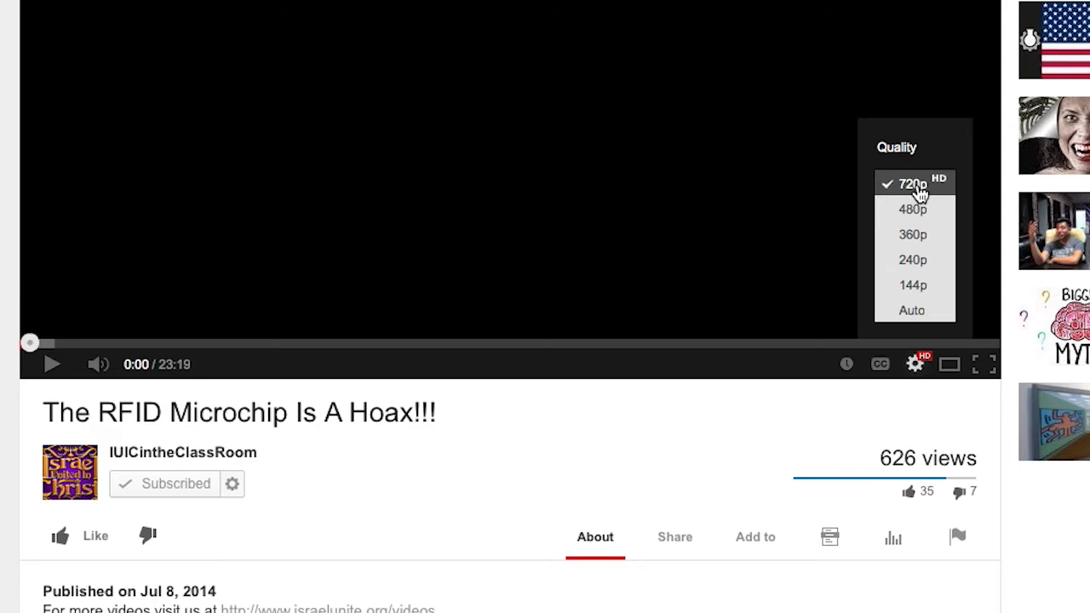
left_click(50, 362)
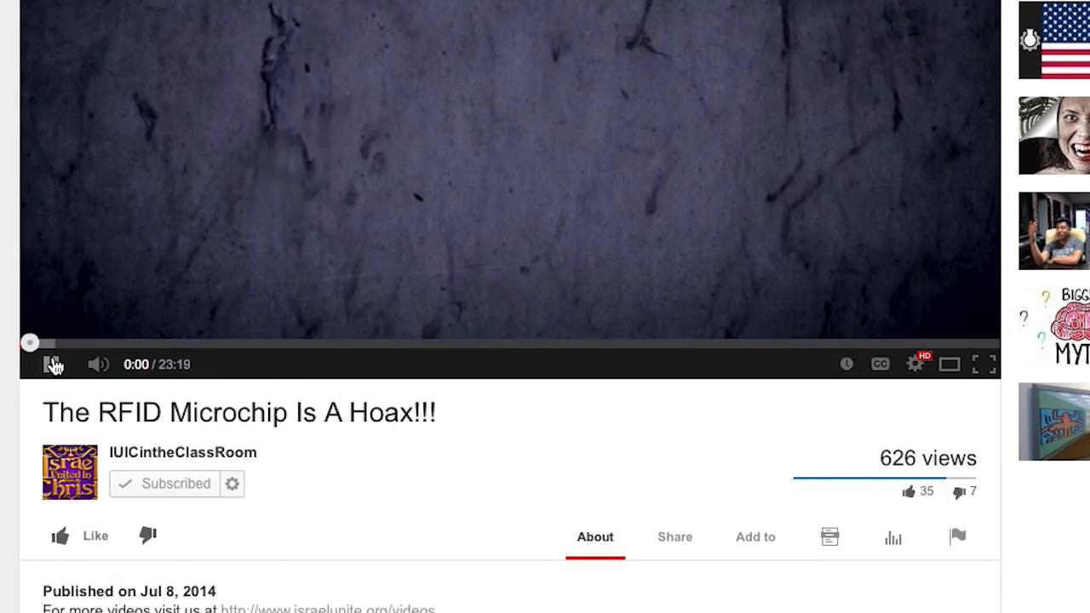
left_click(50, 366)
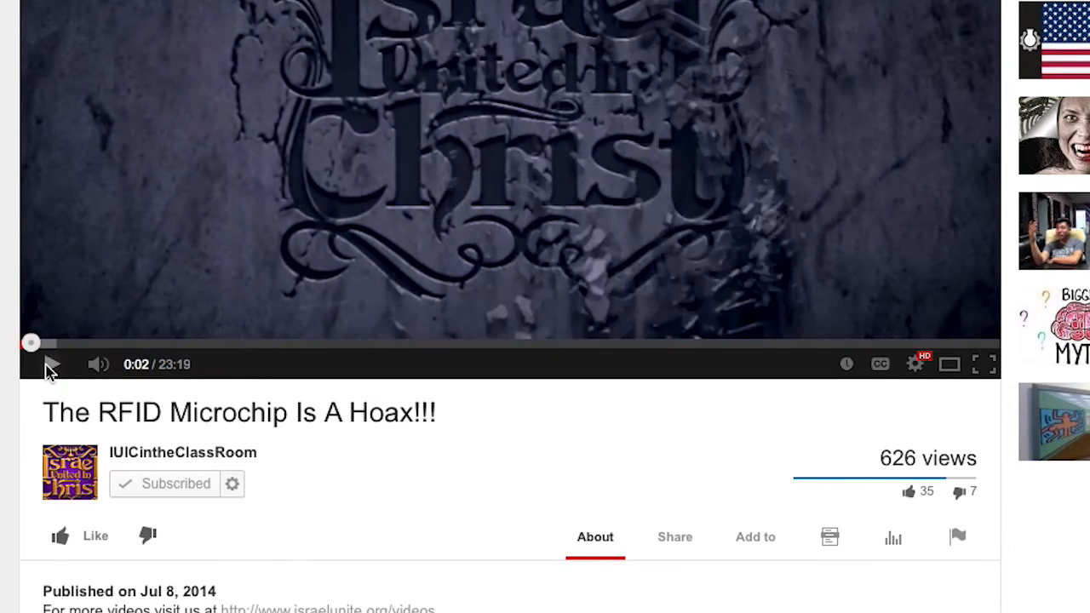
left_click(917, 366)
left_click(885, 186)
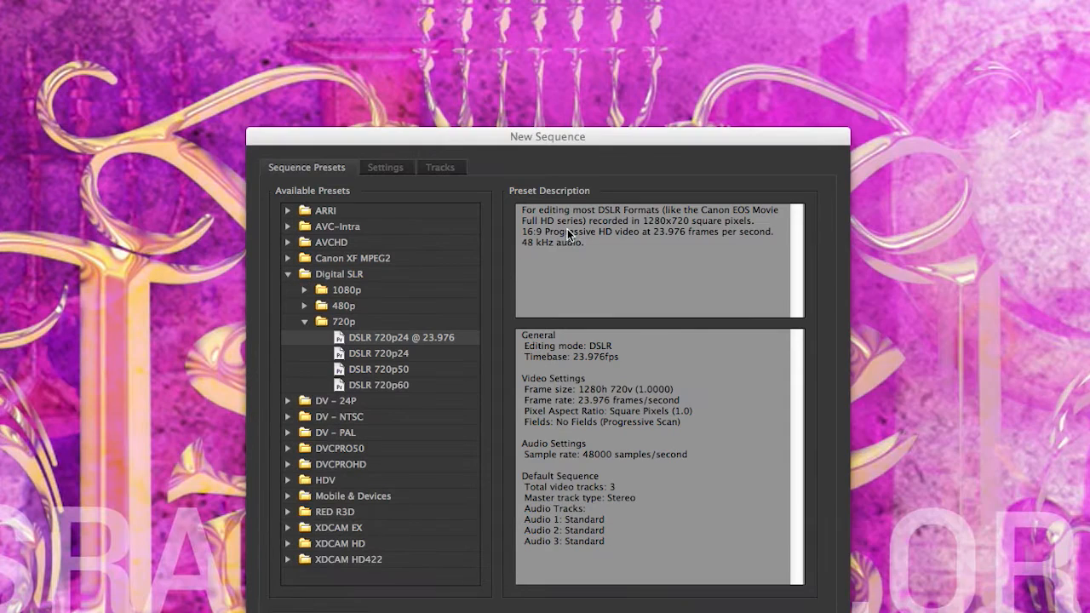
Return to the New Sequence dialog and review where the 720p presets sit within the Digital SLR group
left_click_drag(602, 134, 584, 4)
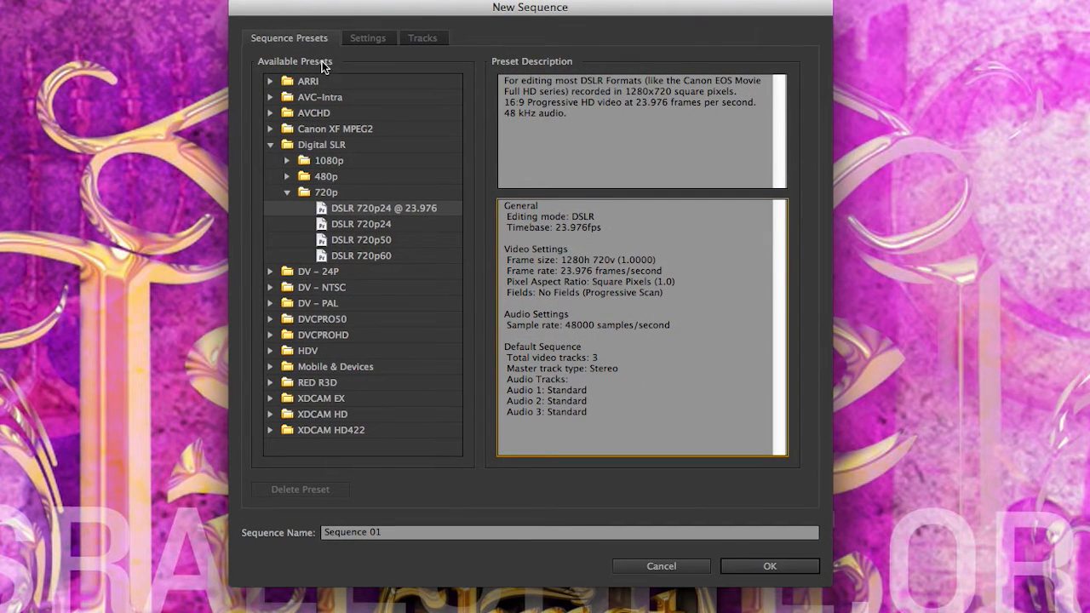
left_click(287, 192)
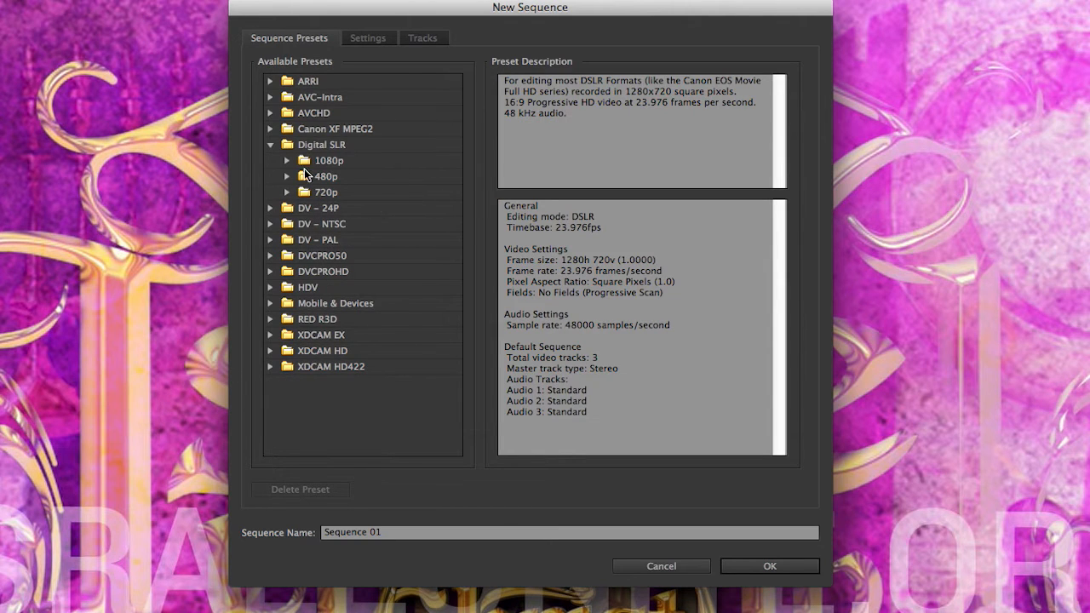
left_click(269, 145)
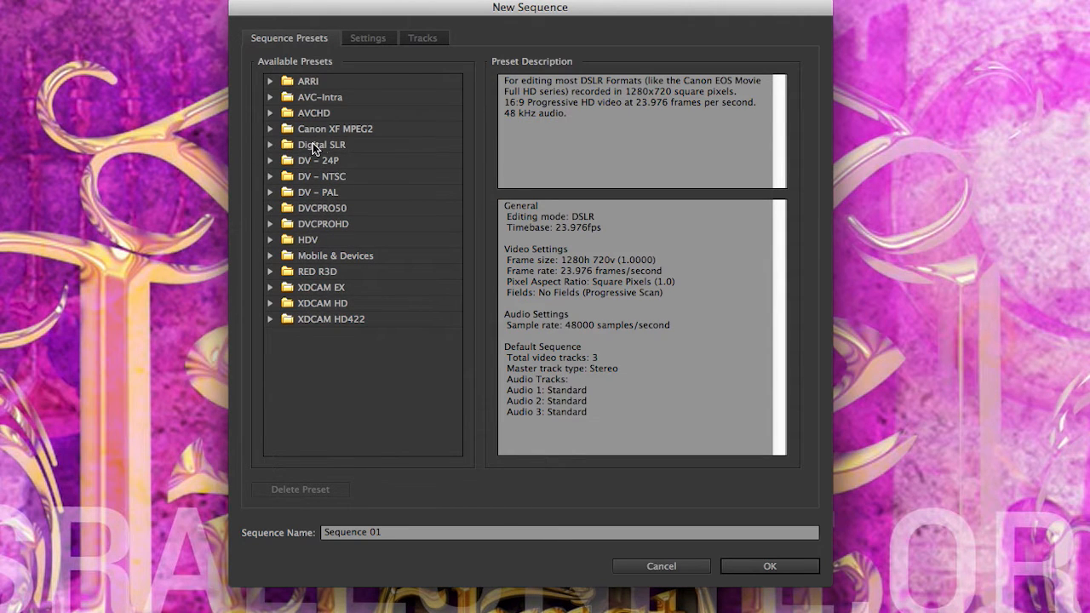
left_click(269, 145)
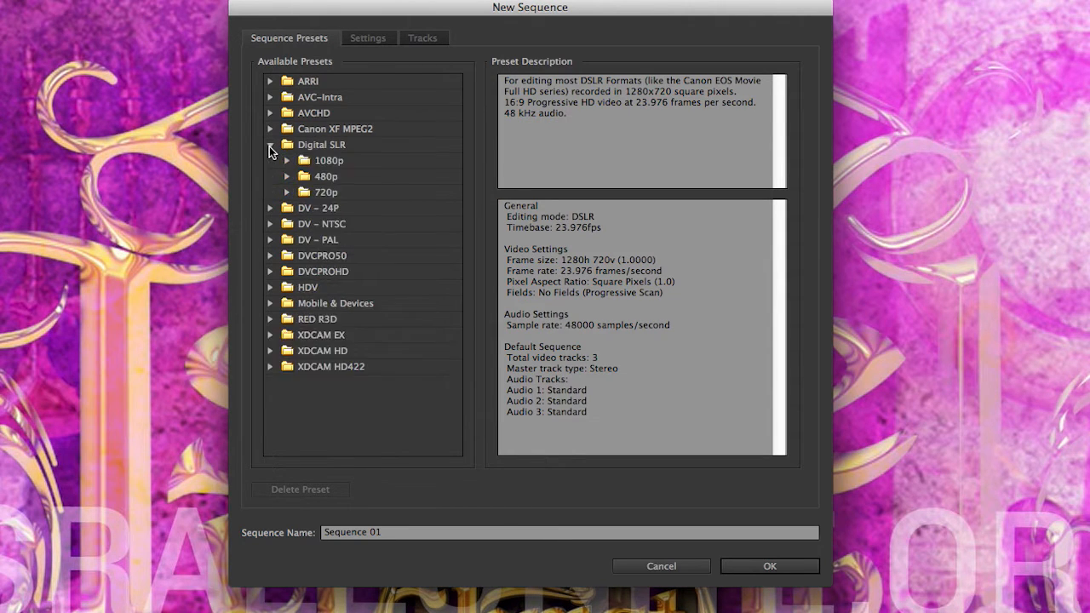
left_click(288, 192)
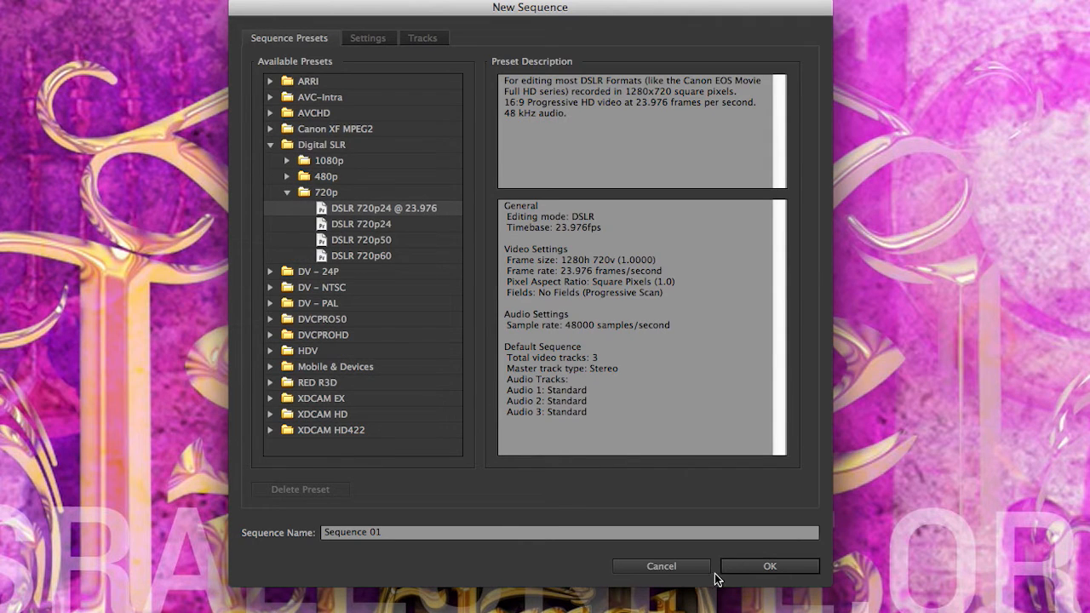
Name the sequence "she shall be called woman" and create it from the selected preset
double_click(568, 535)
key("BackSpace")
key("BackSpace")
key("BackSpace")
key("BackSpace")
key("BackSpace")
key("BackSpace")
key("BackSpace")
key("BackSpace")
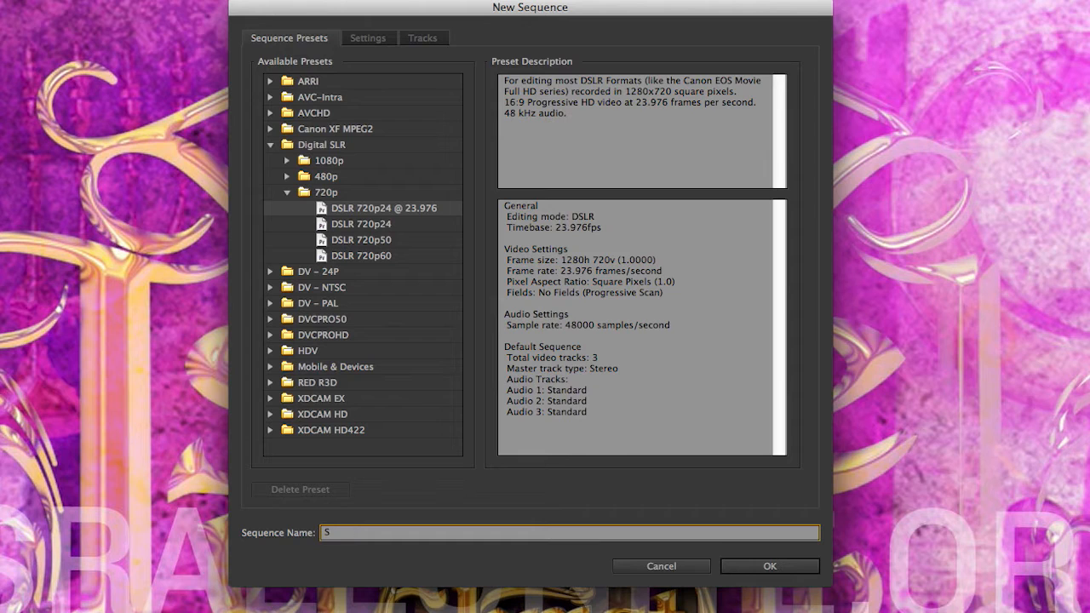
type("she shall be called woman")
left_click(778, 576)
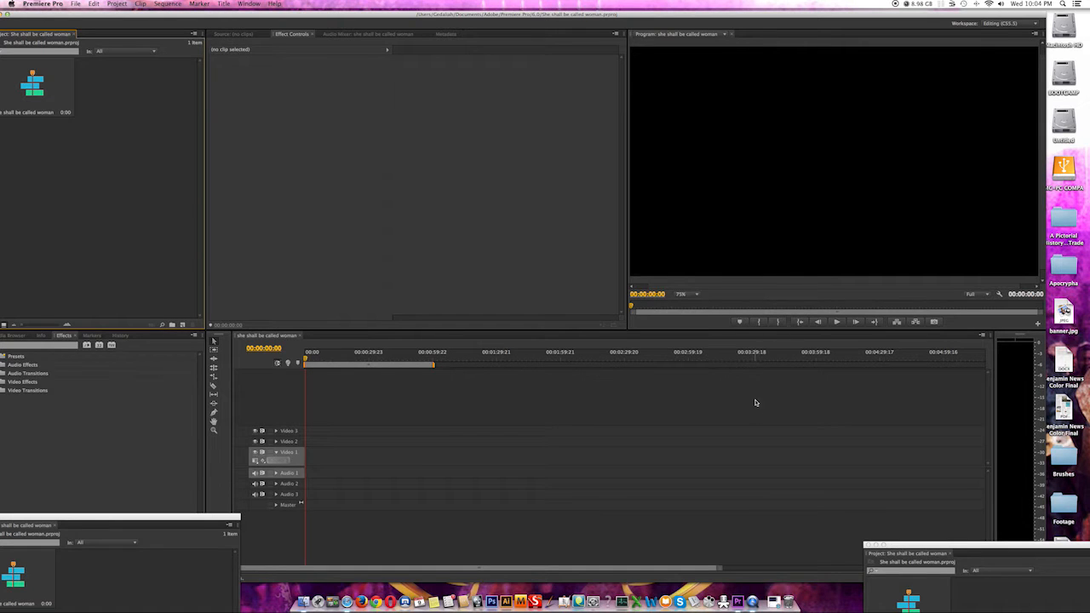
Close the two floating duplicate project panels and shift the main window fully into view
left_click_drag(946, 546, 628, 349)
left_click_drag(175, 515, 461, 127)
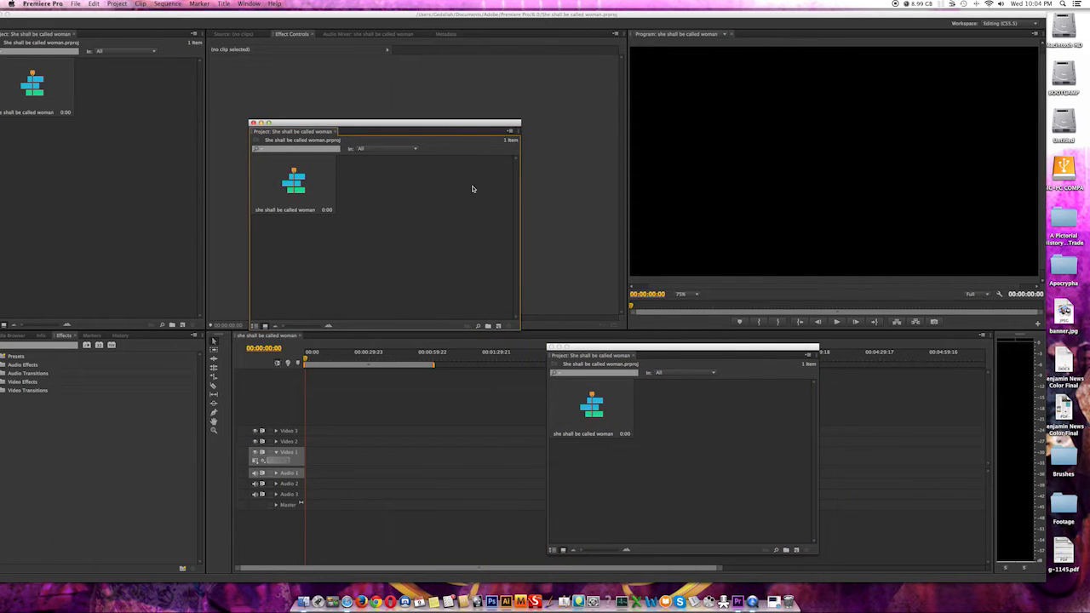
left_click(550, 346)
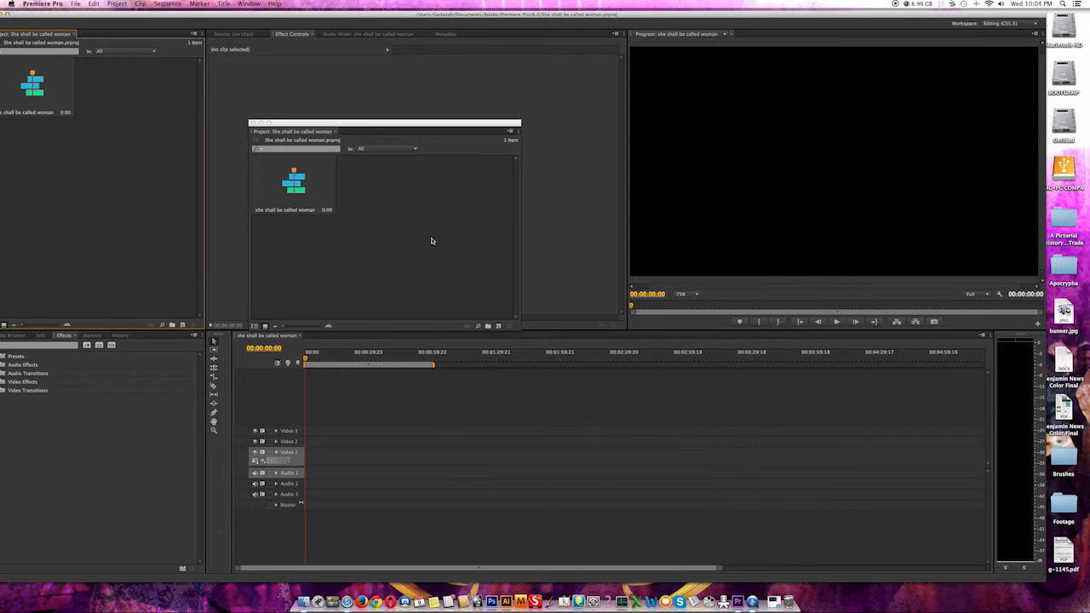
mouse_move(300, 17)
left_mouse_down()
mouse_move(353, 17)
mouse_move(315, 17)
left_mouse_up()
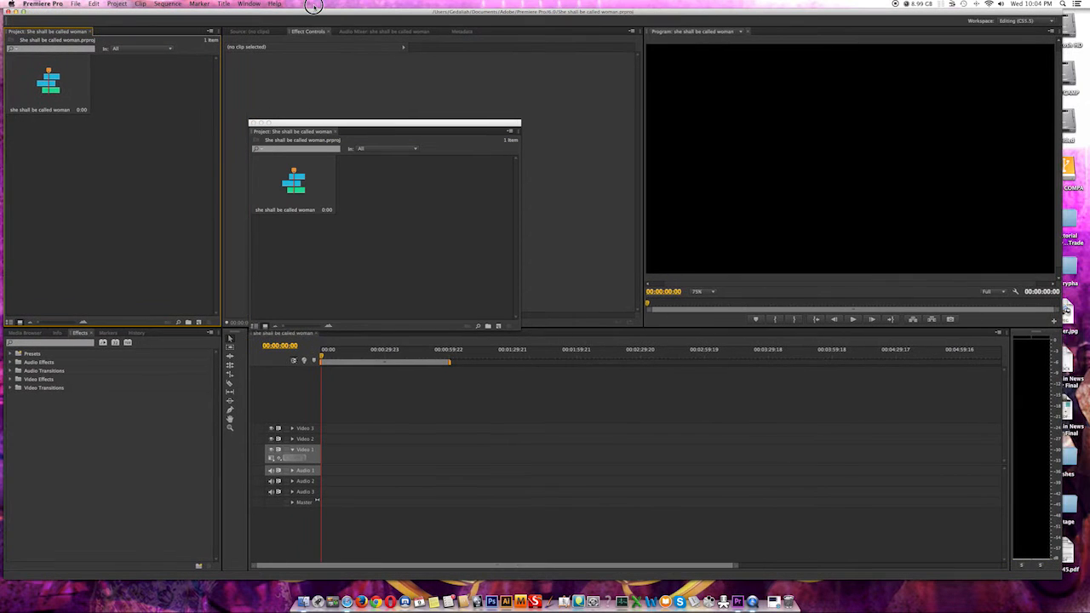
left_click(253, 124)
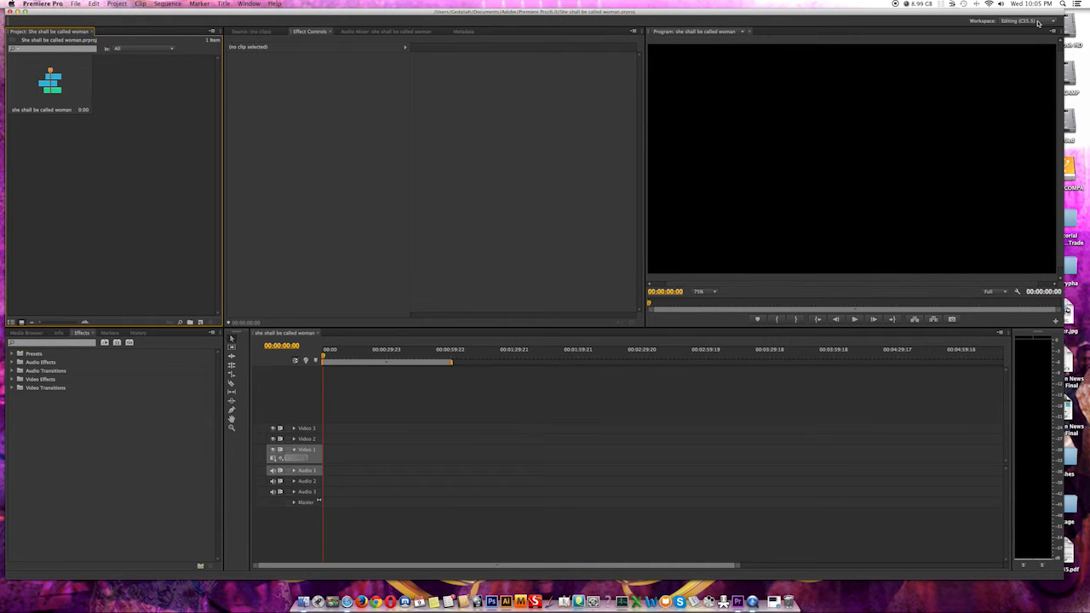
Narrow the main window to expose the desktop folders and open the Projects folder in Finder
left_click_drag(1038, 15, 1035, 17)
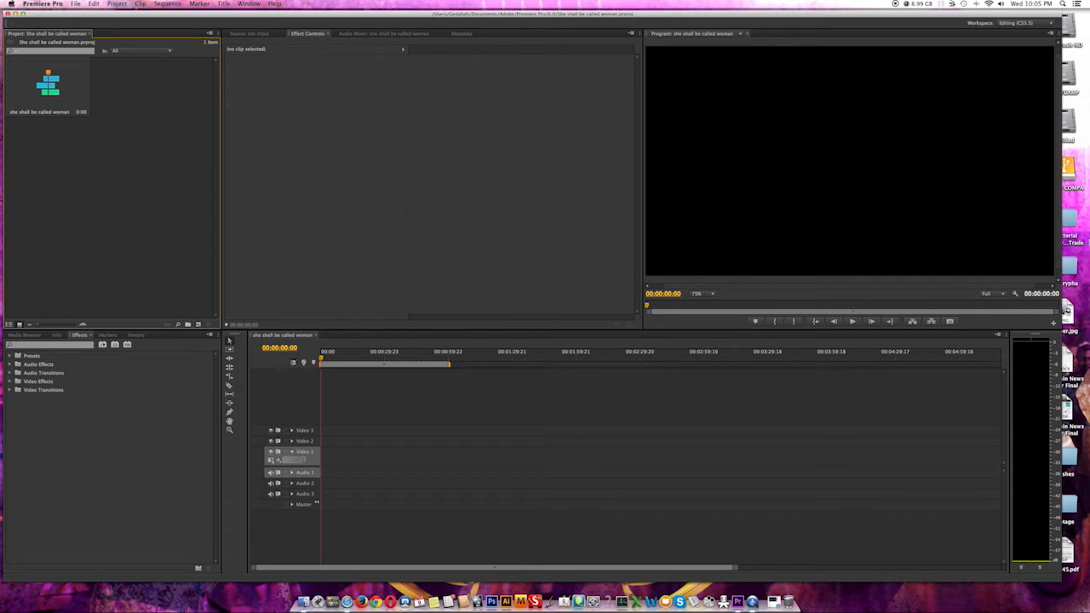
left_click_drag(1060, 287, 877, 215)
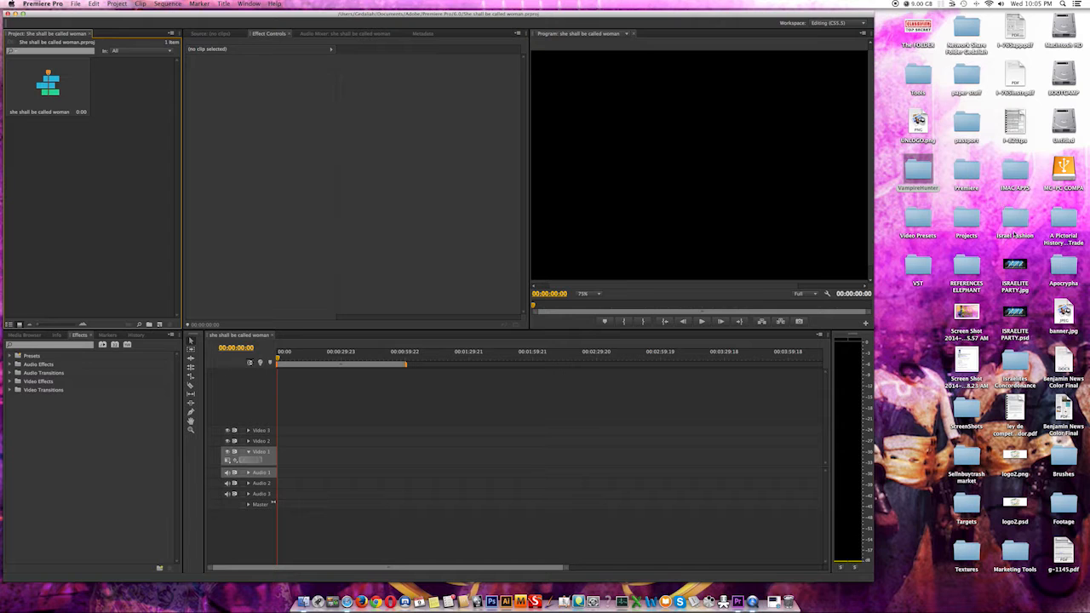
double_click(968, 220)
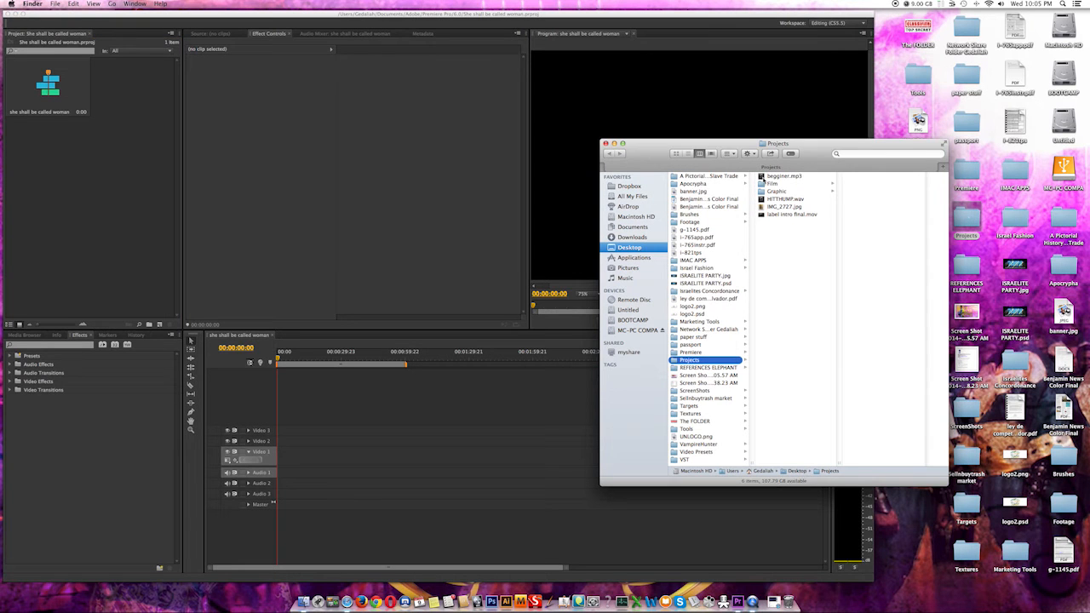
In Finder, open the She Shall Be Called Wo-Man folder under Film > Premiere > Pending, checking the Completed folder first
left_click(772, 184)
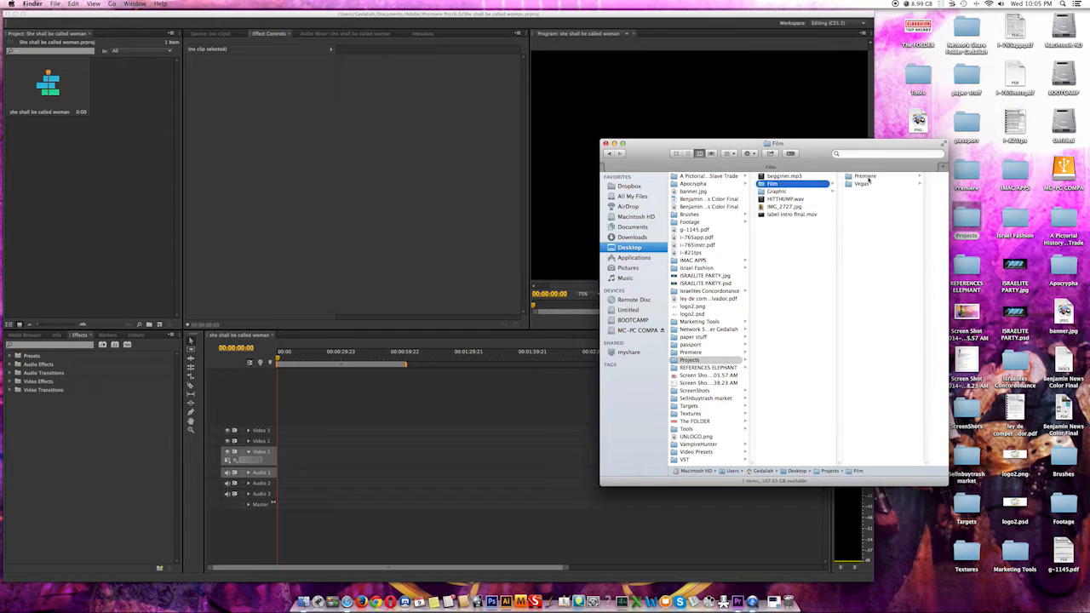
left_click(861, 177)
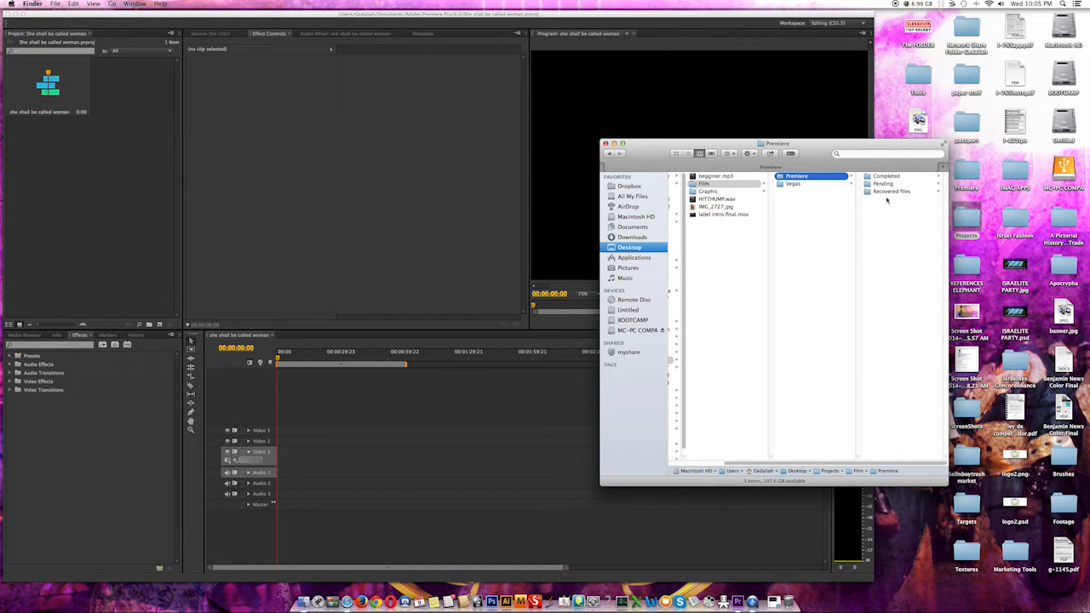
left_click(884, 176)
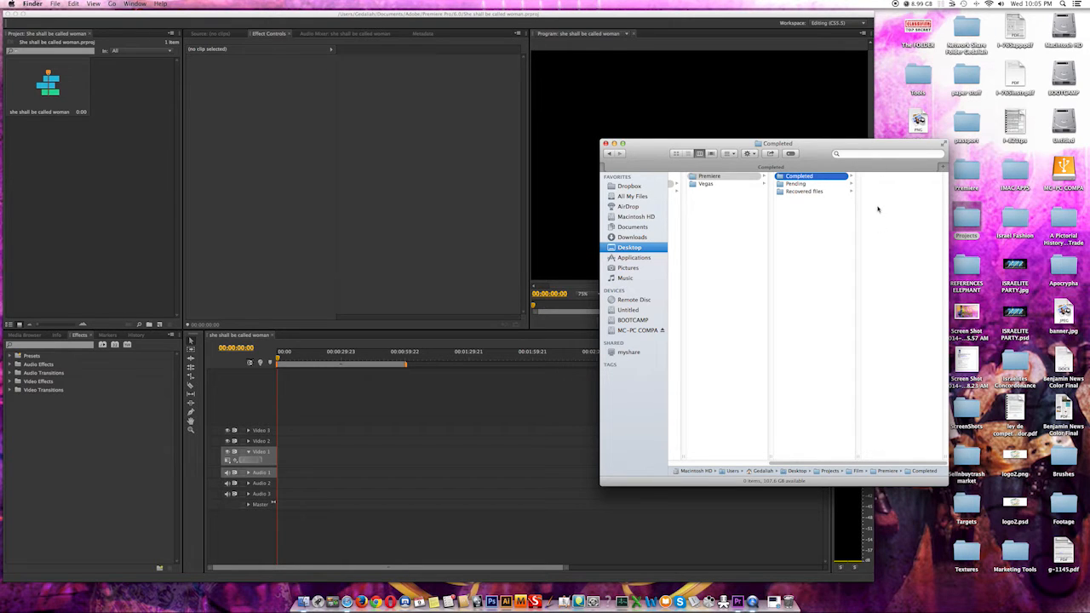
left_click(805, 184)
left_click(882, 177)
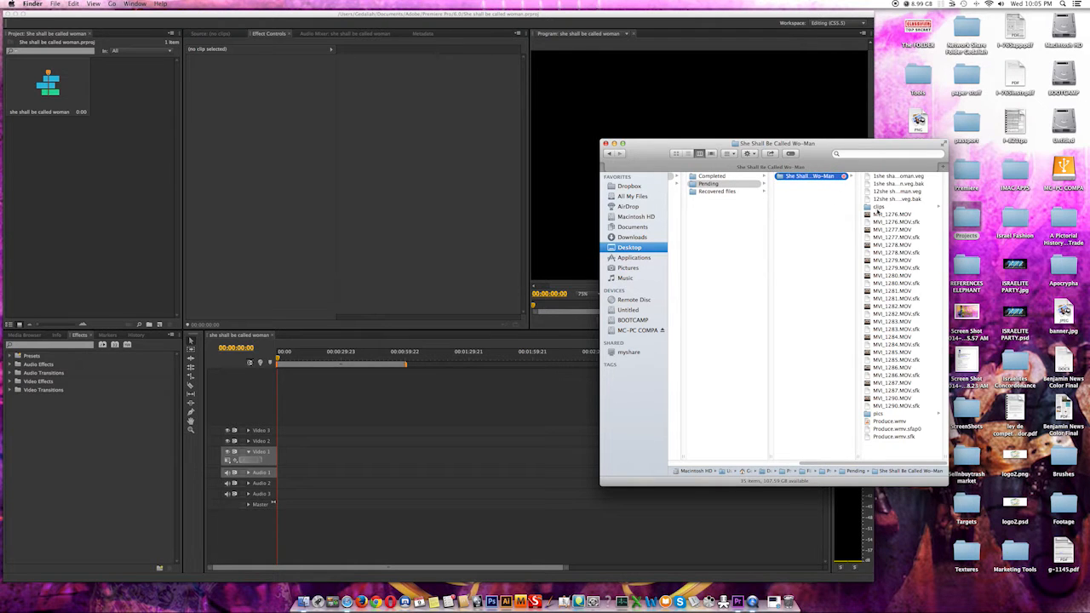
Move the Finder window clear of the editing workspace and bring Premiere Pro to the front
left_click_drag(823, 143, 949, 29)
left_click(374, 177)
double_click(587, 13)
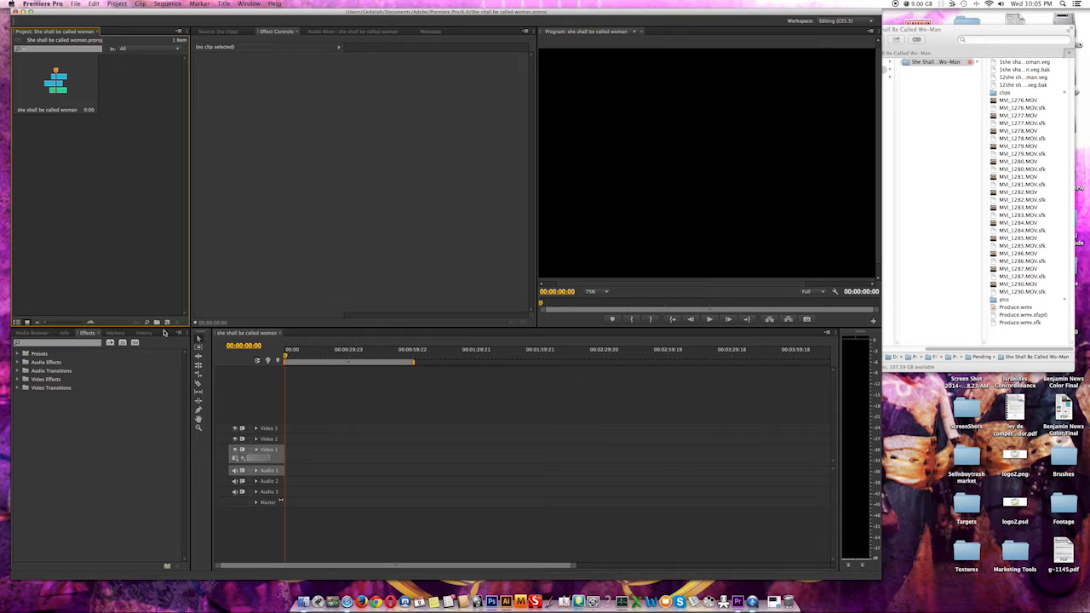
Show the Media Browser and expand Macintosh HD and Users down to the user's home folder
left_click(57, 335)
left_click(44, 332)
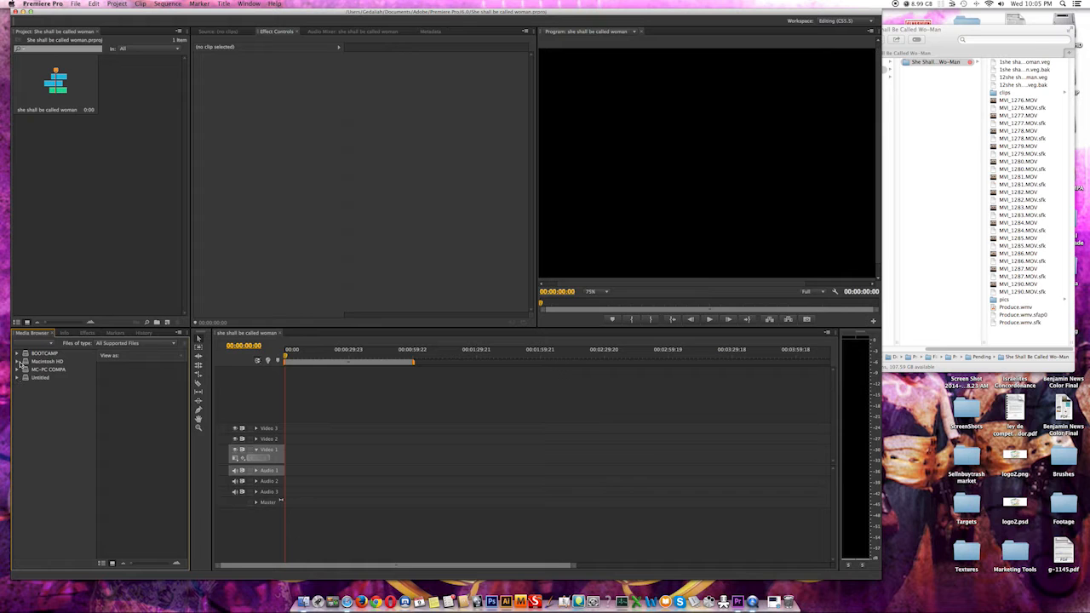
left_click(17, 361)
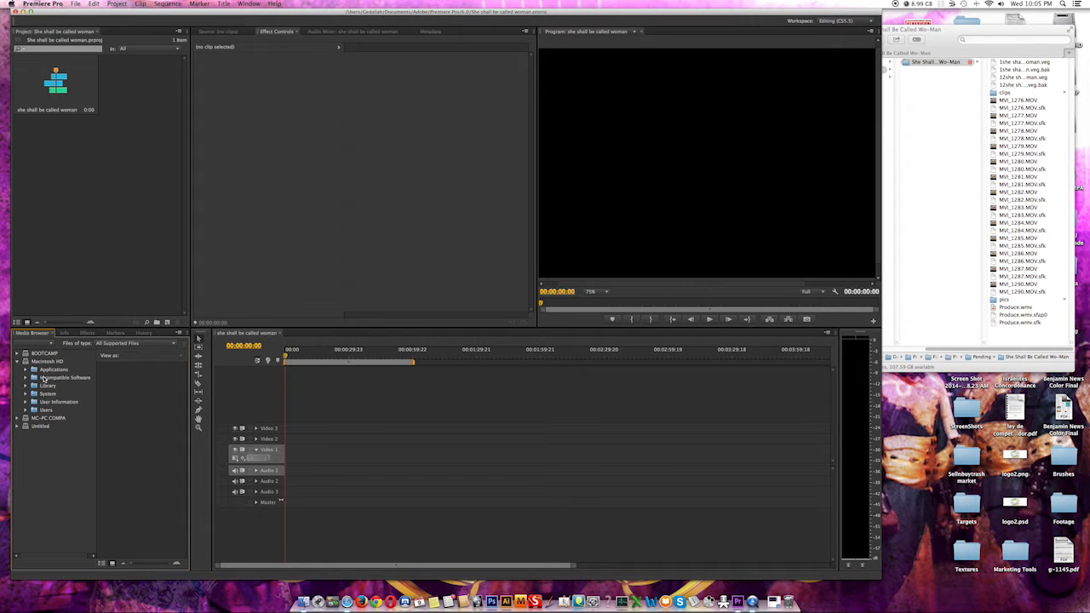
left_click(25, 385)
mouse_move(94, 406)
left_mouse_down()
mouse_move(95, 436)
mouse_move(92, 404)
left_mouse_up()
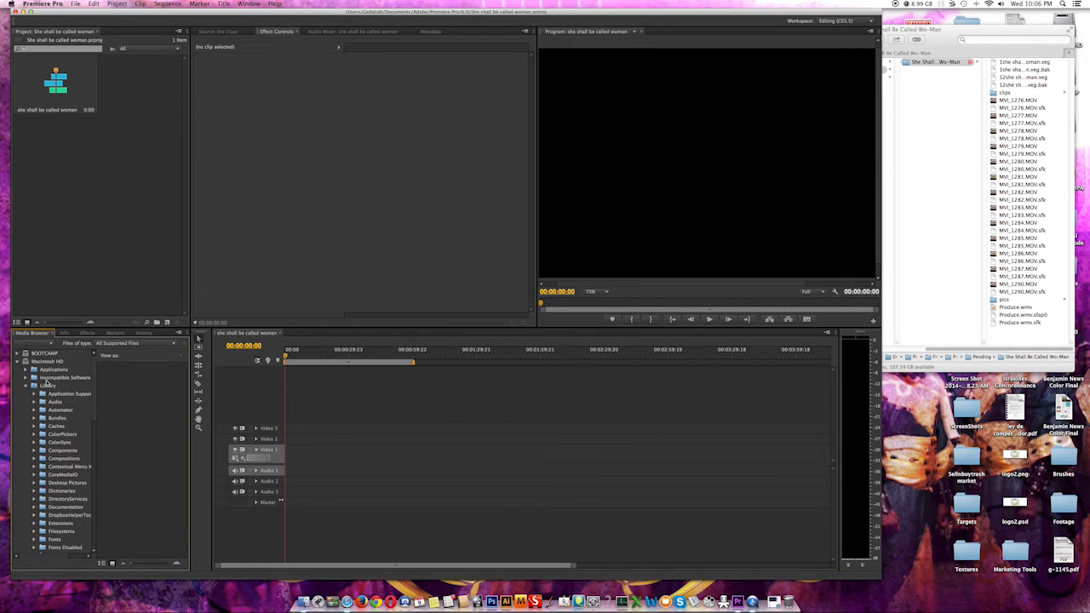
left_click(26, 386)
left_click(26, 411)
left_click(35, 418)
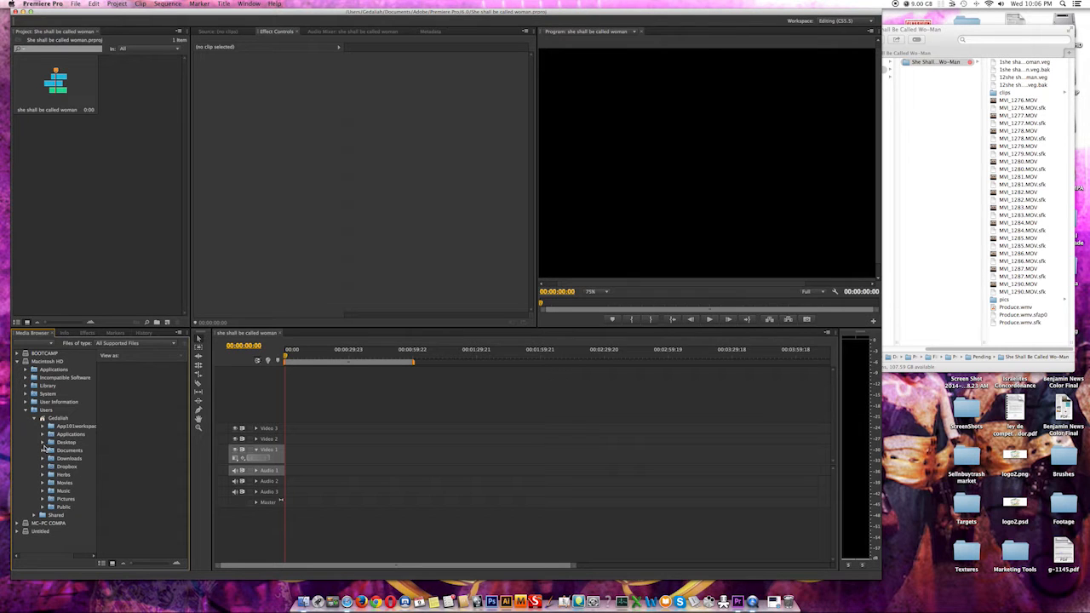
Expand Desktop, Projects, Film, Premiere and Pending in the Media Browser down to the contents of the She Shall Be Called Wo-Man folder
left_click(42, 443)
scroll(92, 451, "down", 1)
scroll(94, 457, "down", 5)
left_click(52, 482)
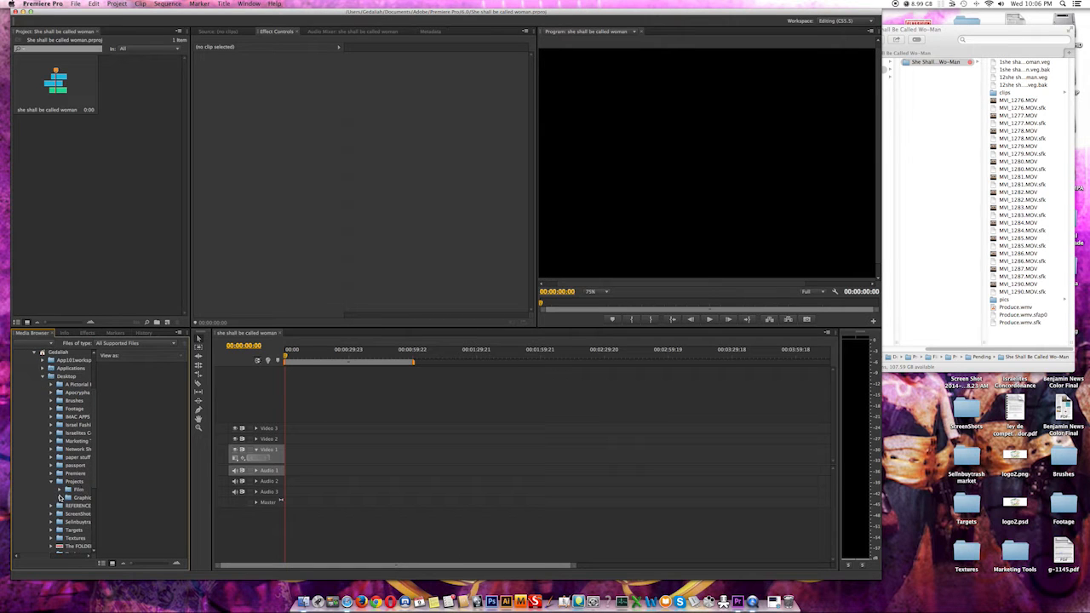
left_click(59, 491)
left_click(69, 498)
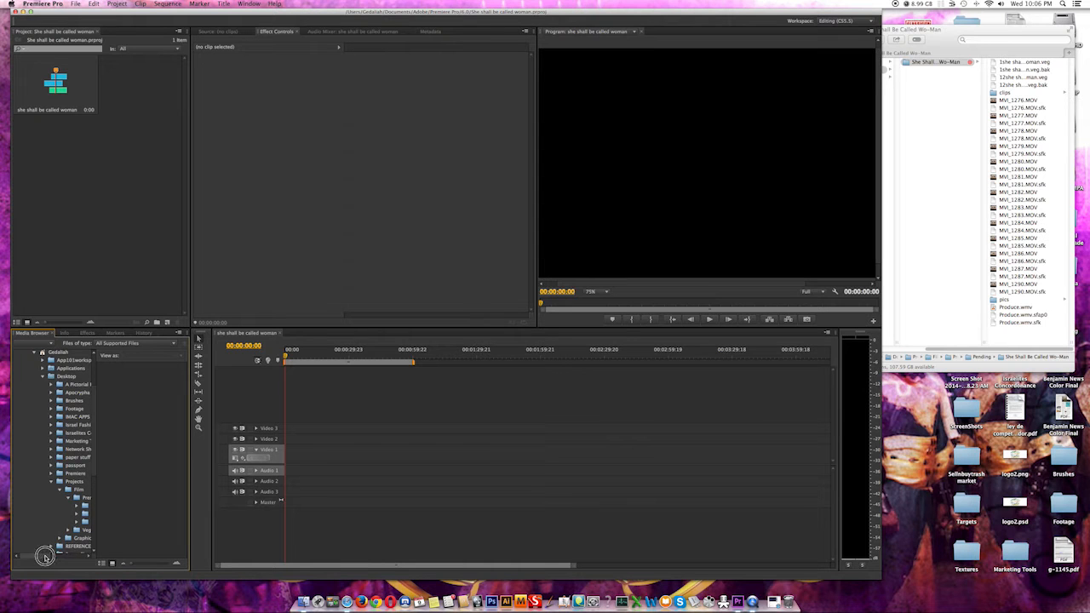
scroll(64, 541, "right", 3)
left_click(56, 514)
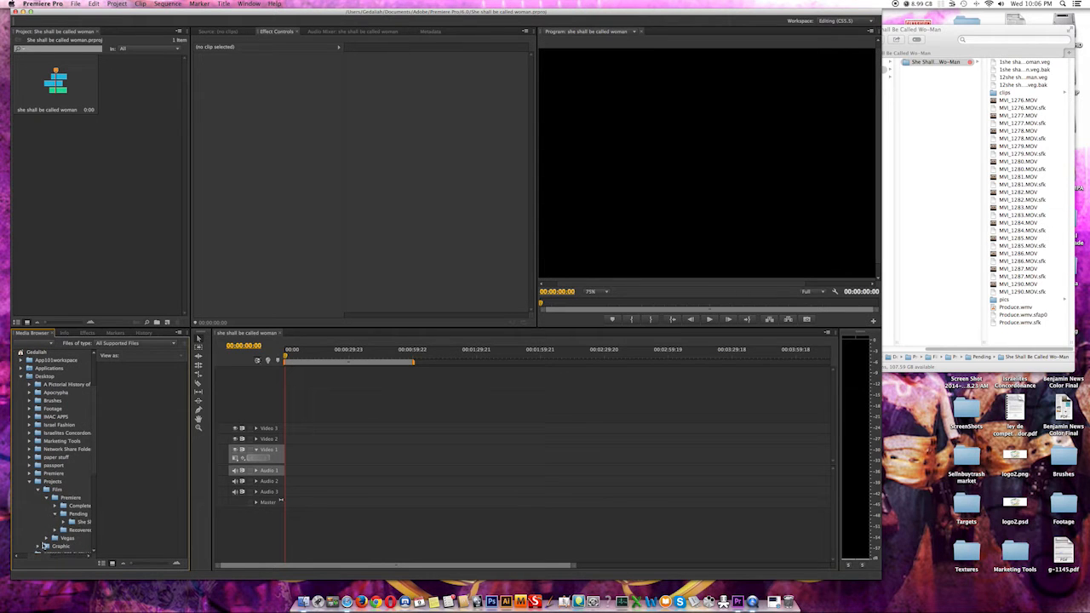
left_click(63, 522)
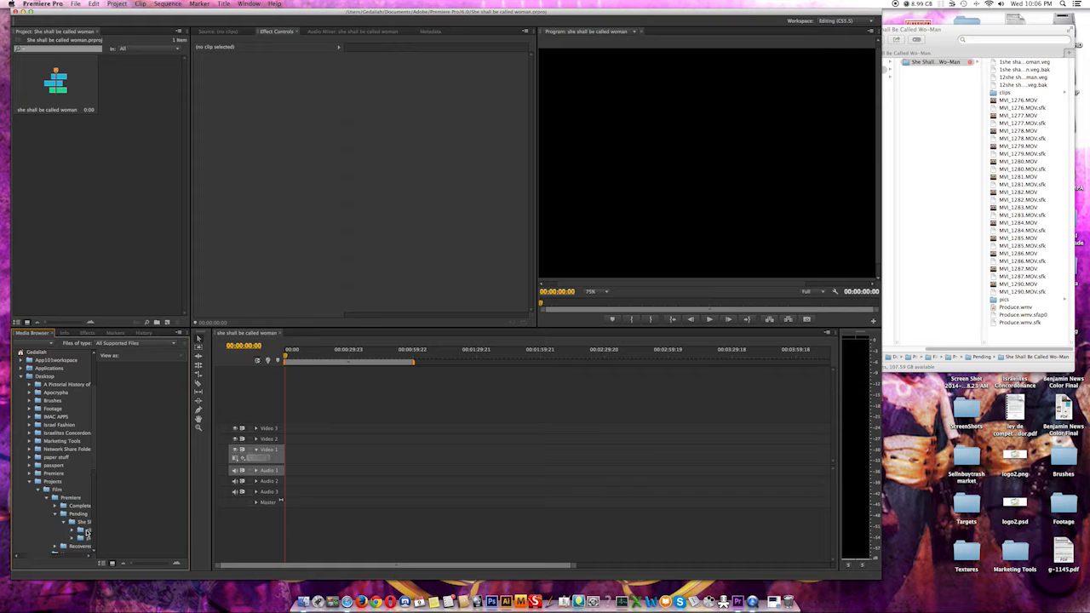
Expand the clips and pics folders and look through the media in Bible pages, clips, Intros and pics
scroll(43, 549, "right", 3)
left_click(49, 530)
left_click_drag(94, 463, 94, 505)
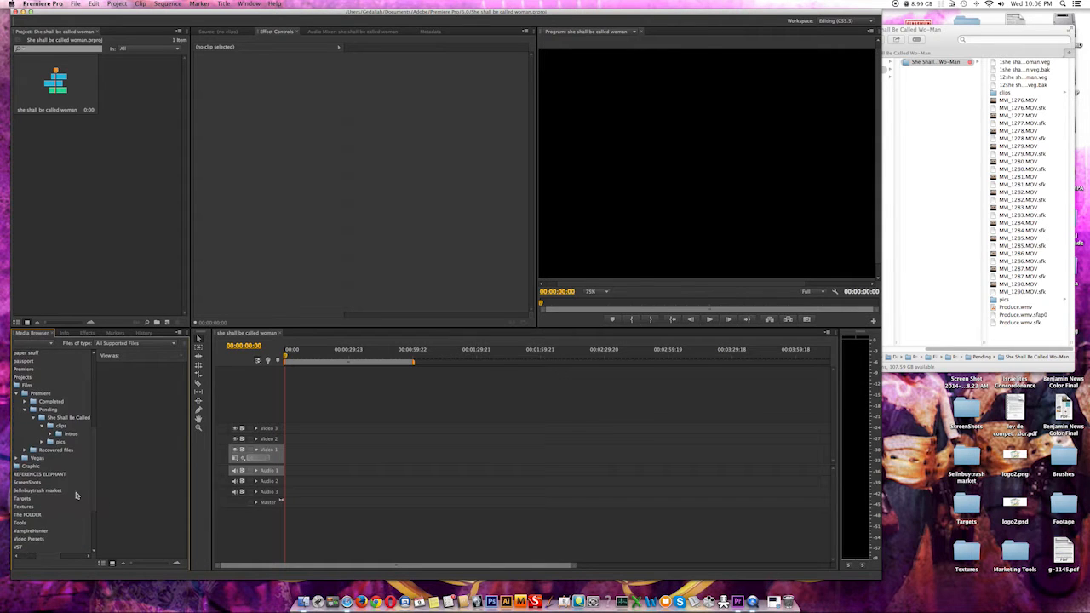
left_click(43, 443)
left_click(70, 451)
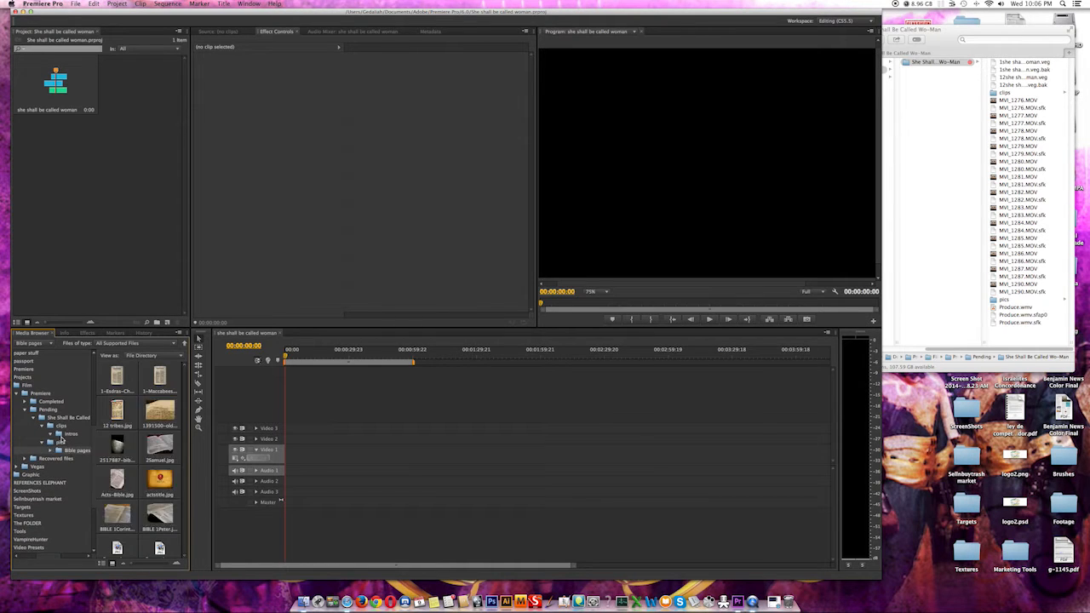
left_click(61, 433)
left_click(62, 426)
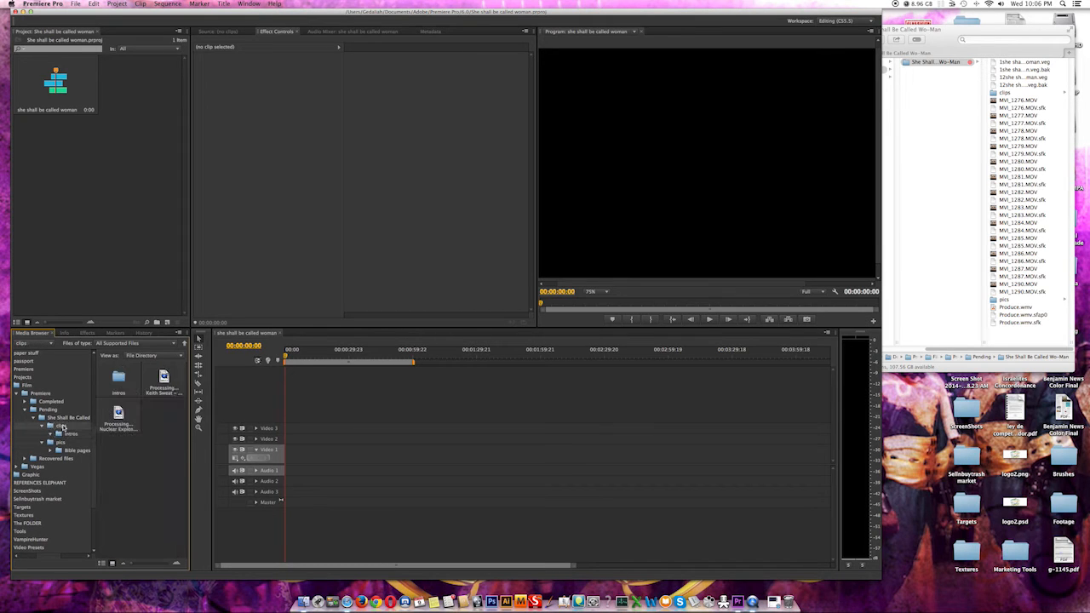
left_click(70, 434)
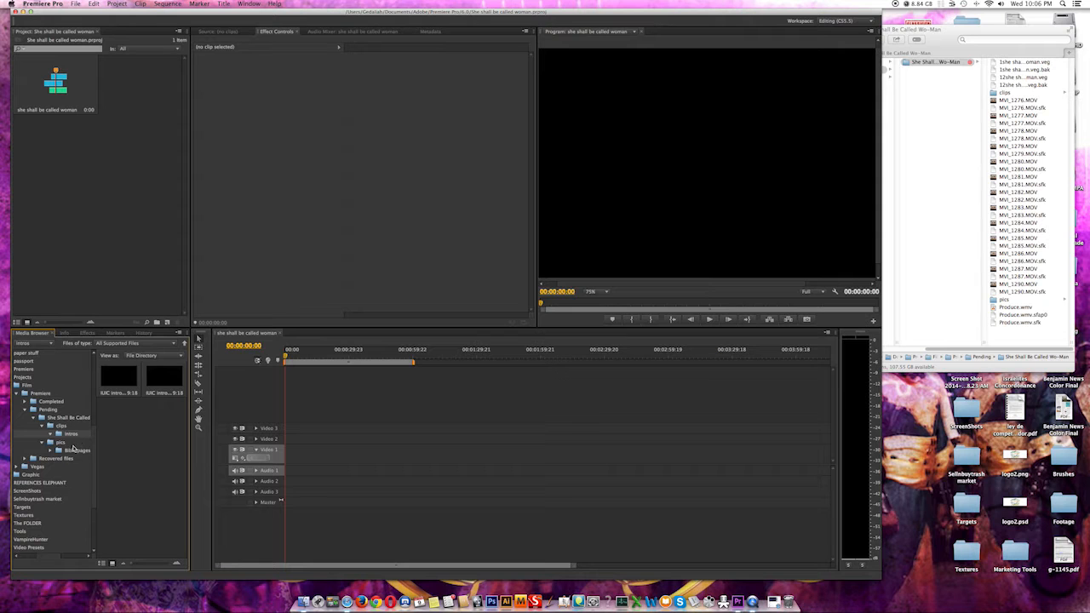
left_click(71, 444)
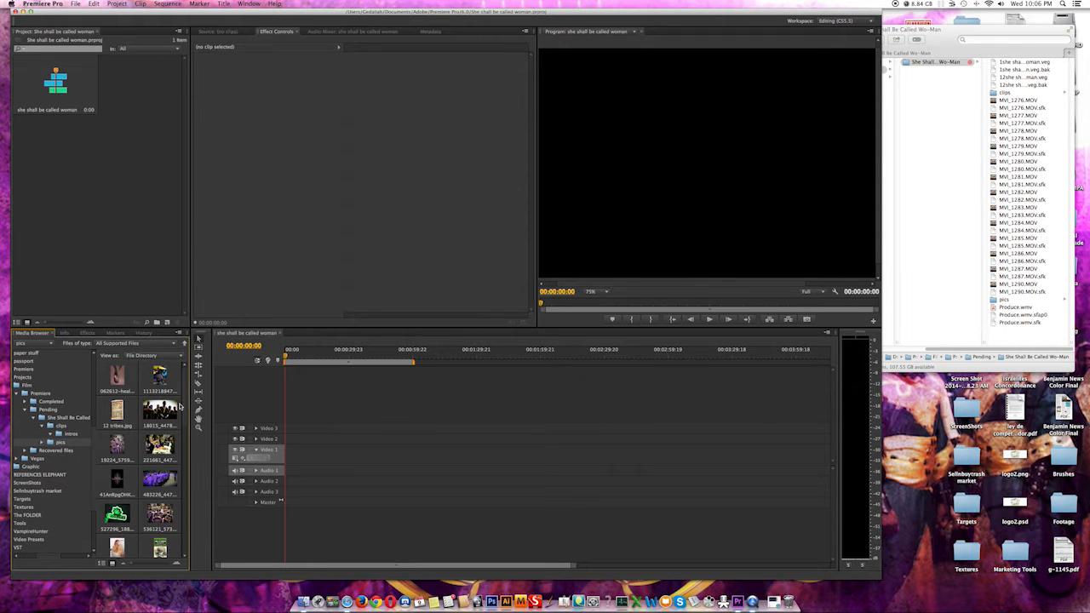
left_click_drag(183, 406, 189, 464)
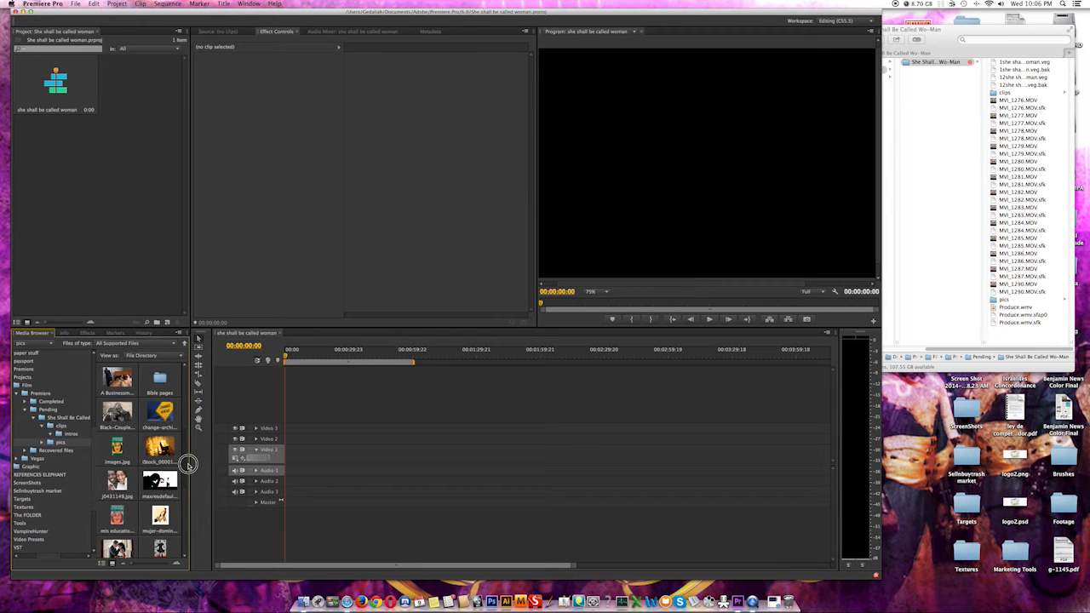
Display the She Shall Be Called Wo-Man folder's footage and play MVI_1276.MOV in the Source monitor
left_click(47, 409)
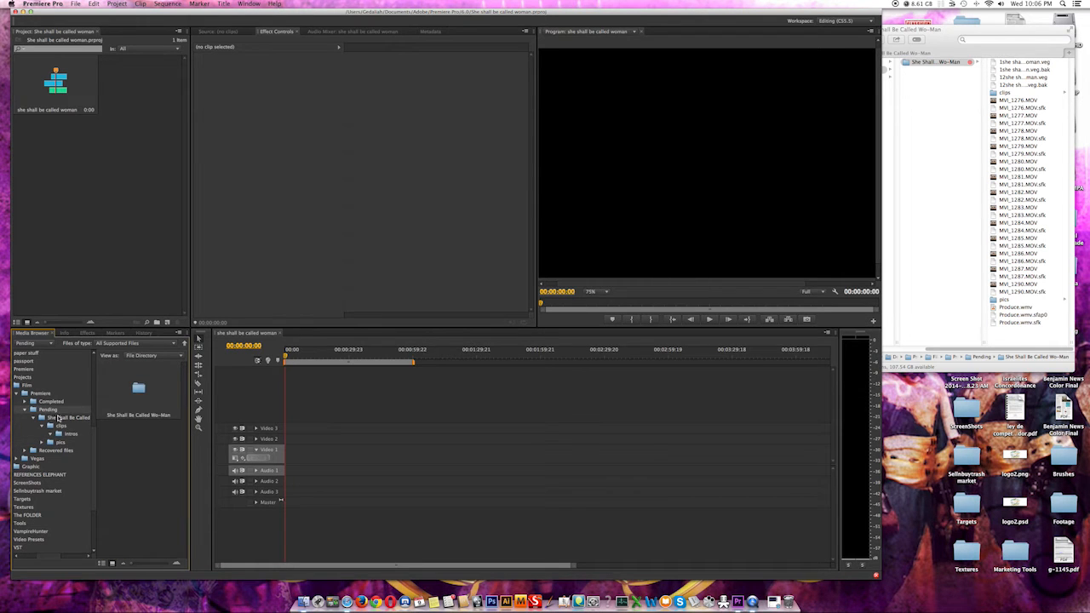
left_click(58, 417)
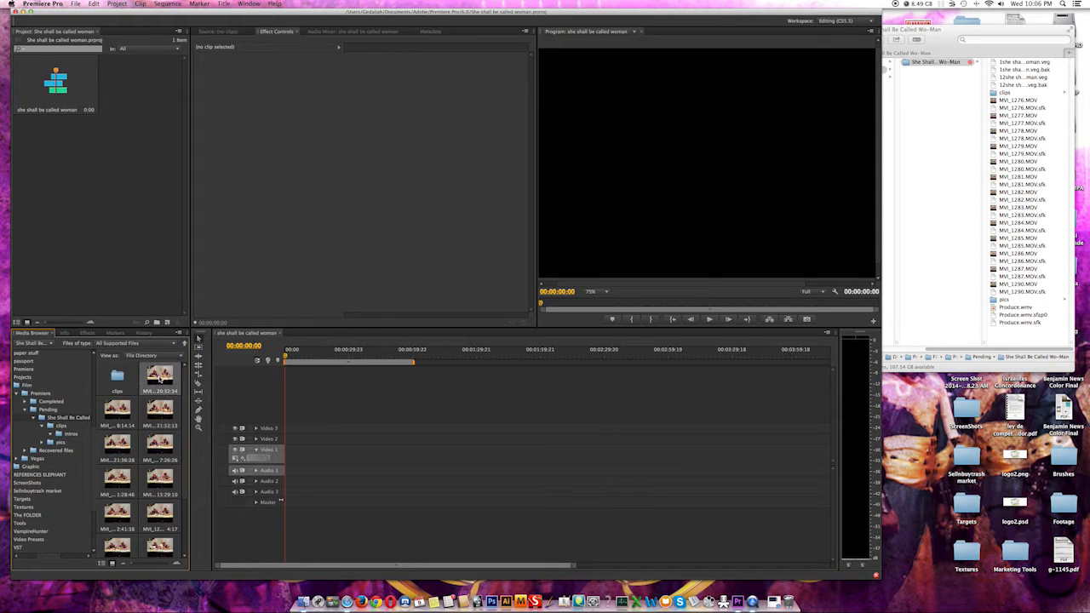
double_click(159, 378)
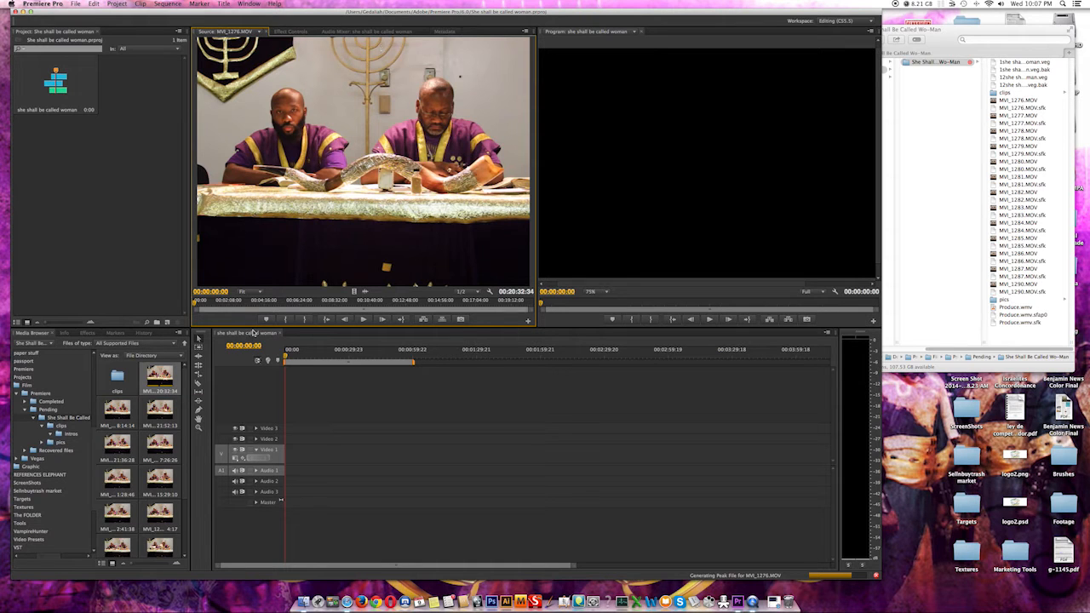
left_click(363, 318)
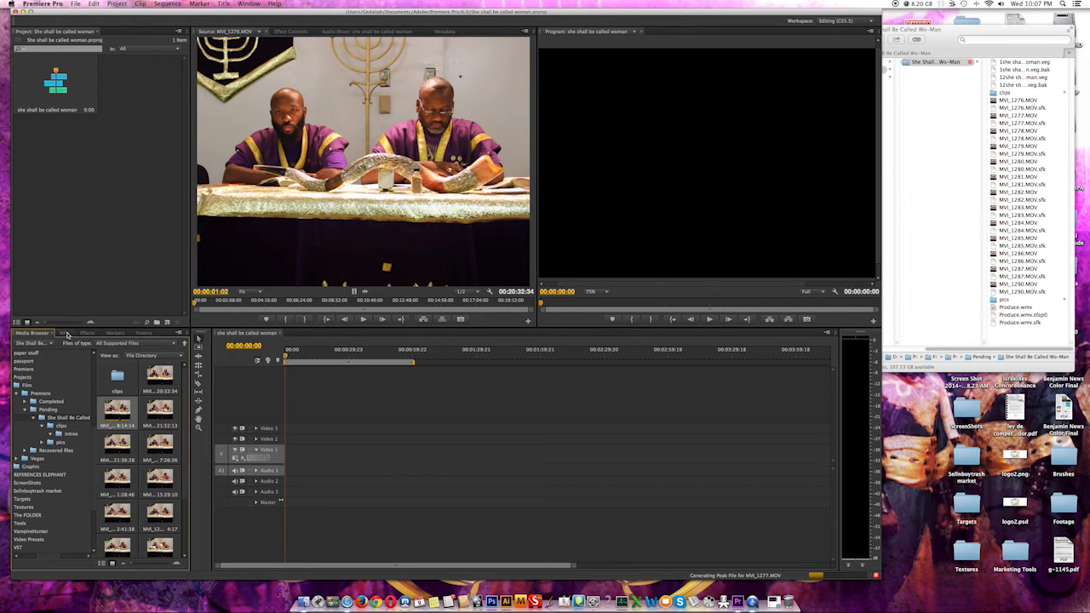
Import MVI_1276.MOV from the Finder window into the project and display its clip information
left_click(96, 168)
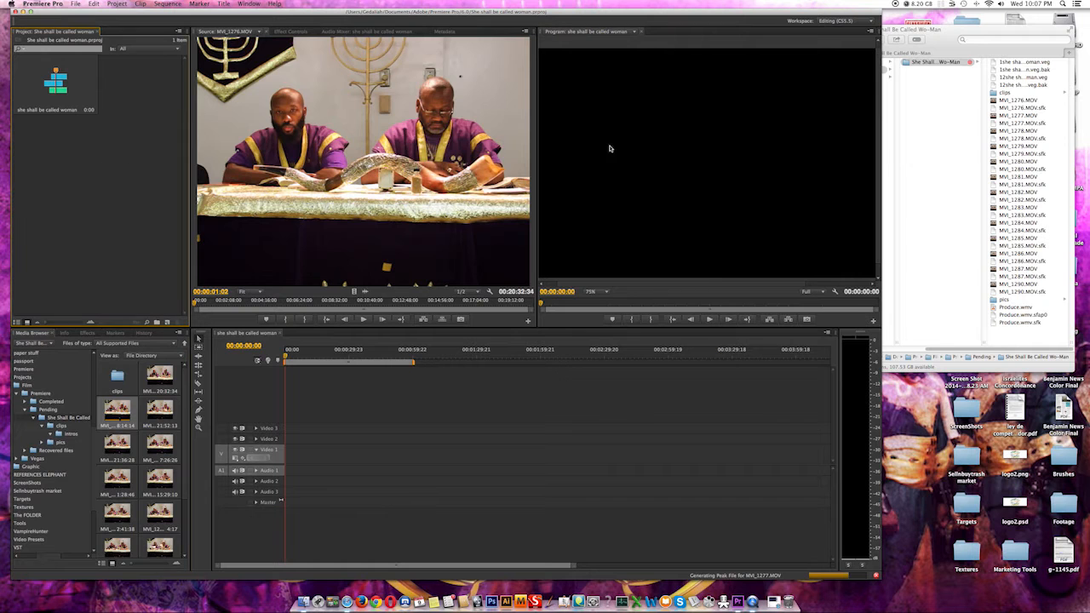
left_click(1002, 102)
left_click(1001, 102)
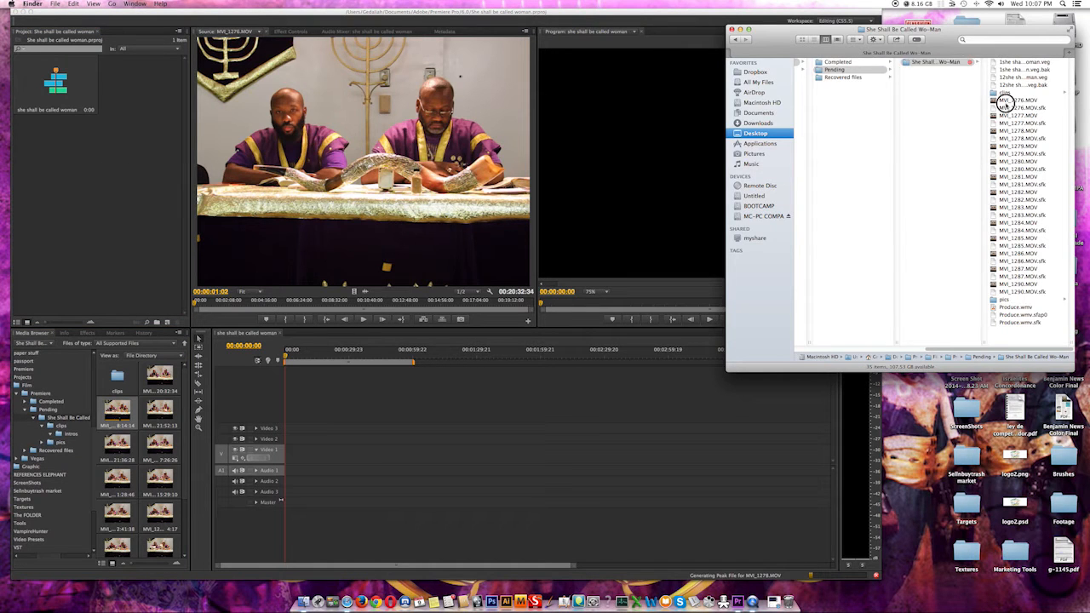
left_click_drag(923, 103, 61, 143)
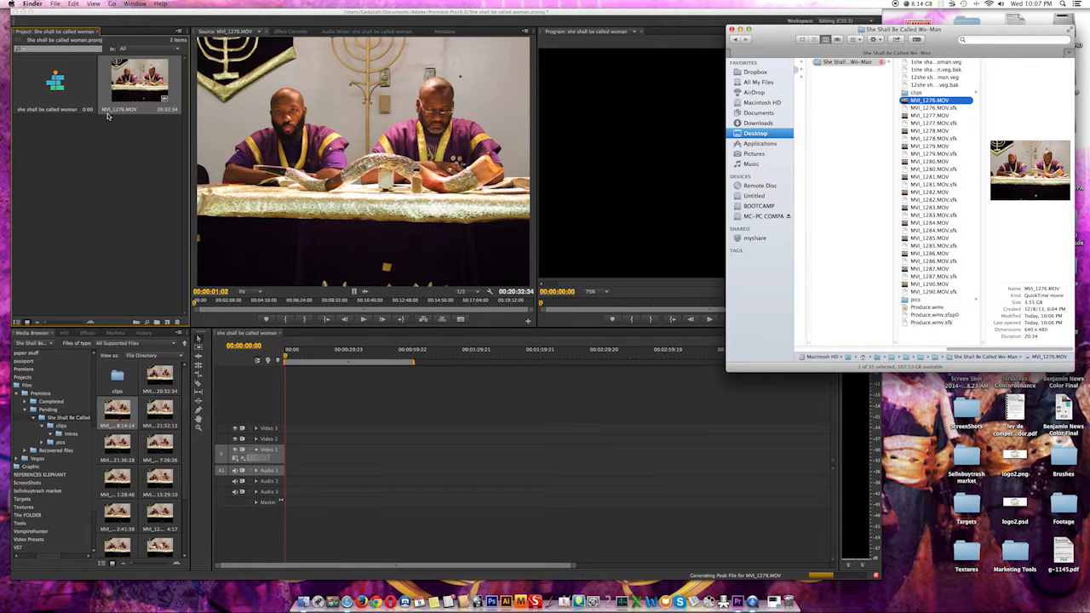
left_click(108, 118)
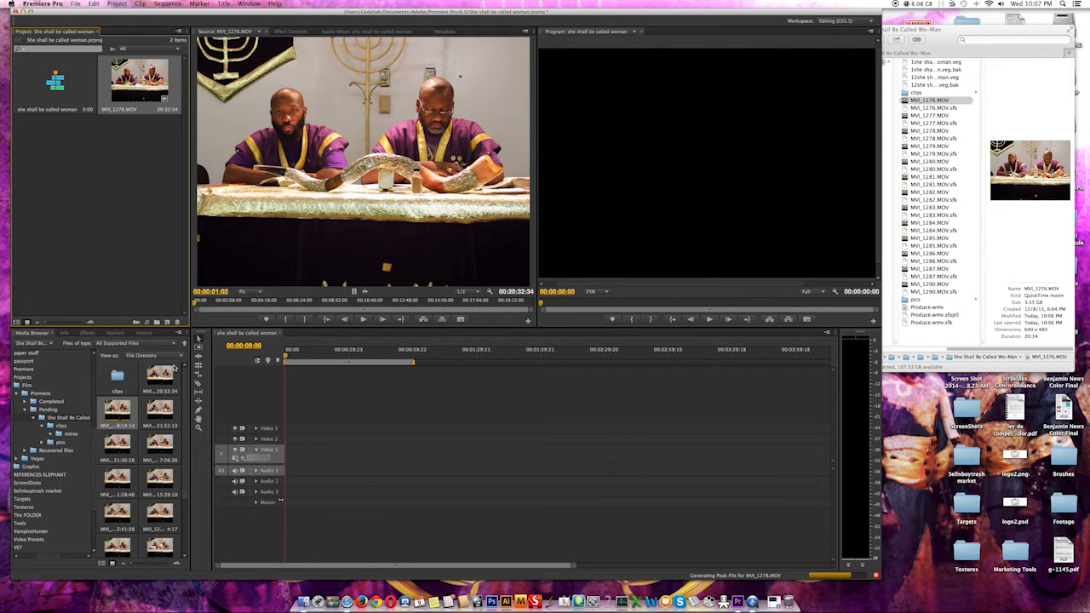
left_click(67, 333)
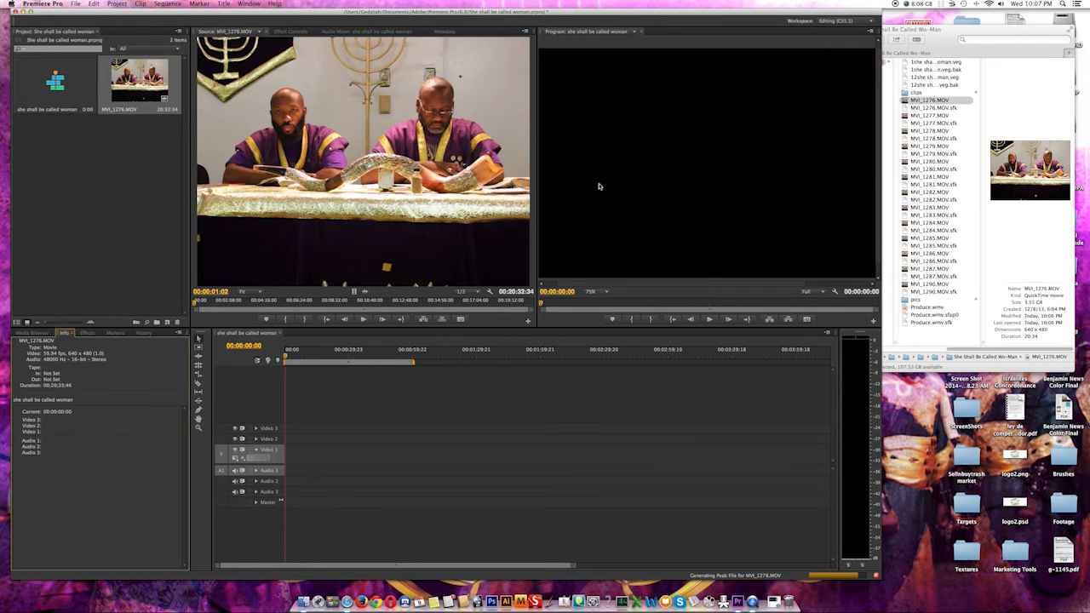
left_click(935, 119)
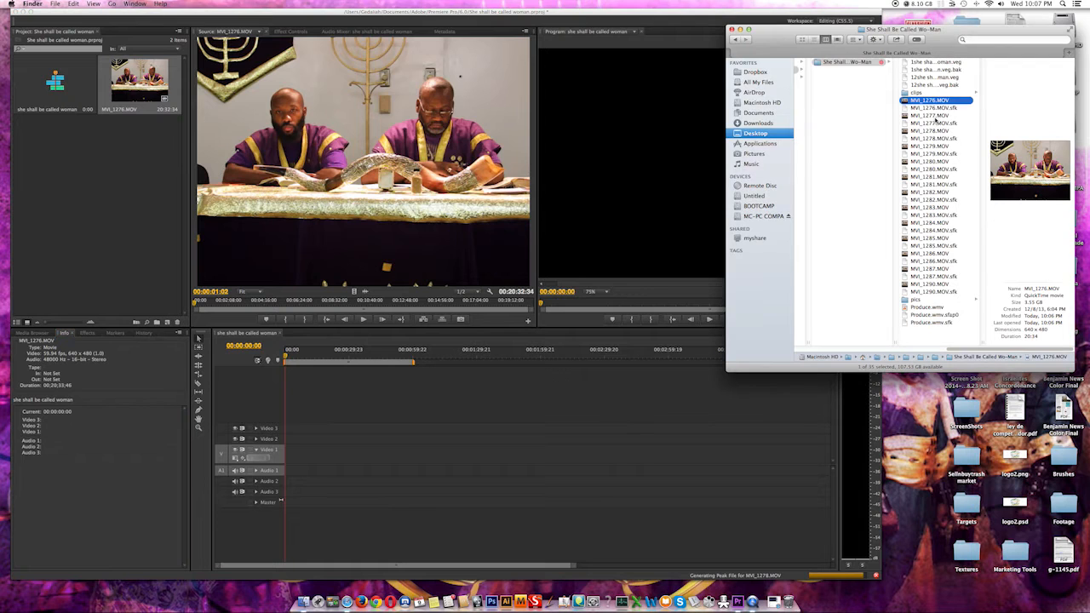
left_click(930, 116)
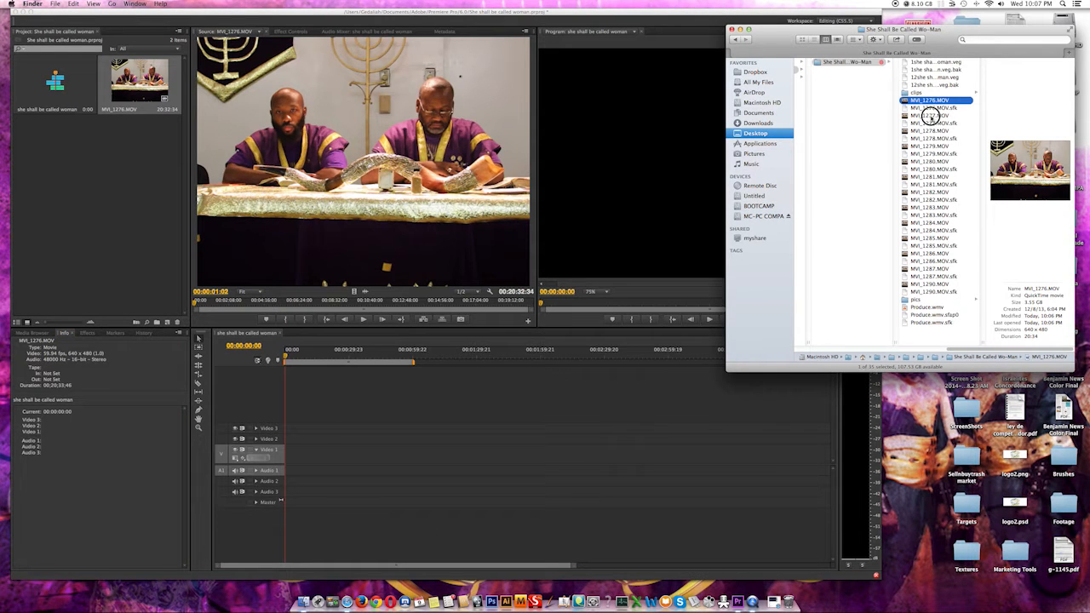
left_click(931, 131)
left_click(930, 146)
left_click(931, 161)
left_click(930, 176)
left_click(931, 191)
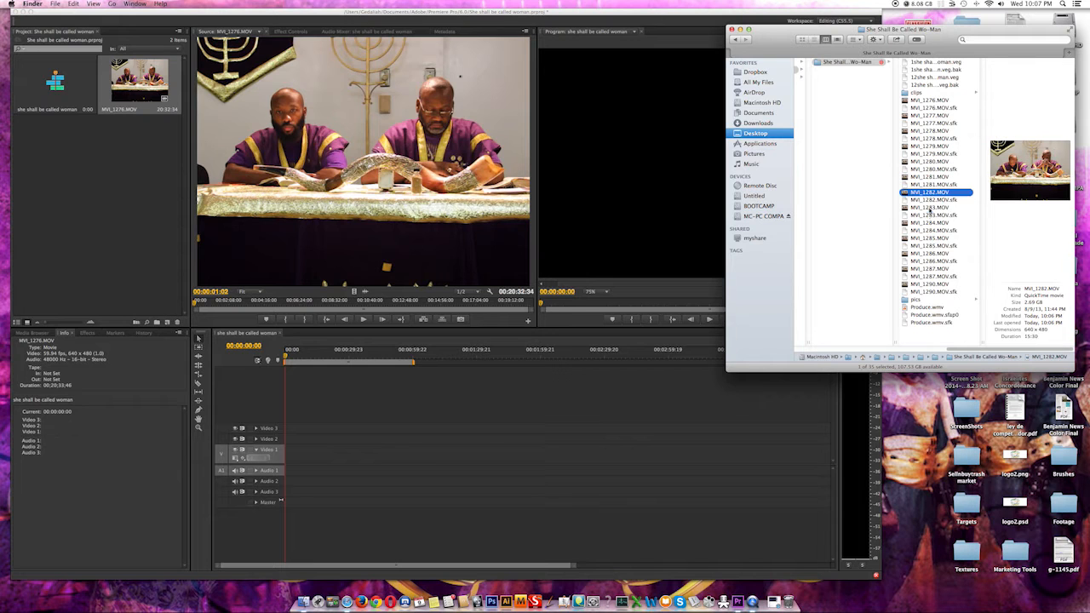
left_click(930, 207)
left_click(933, 239)
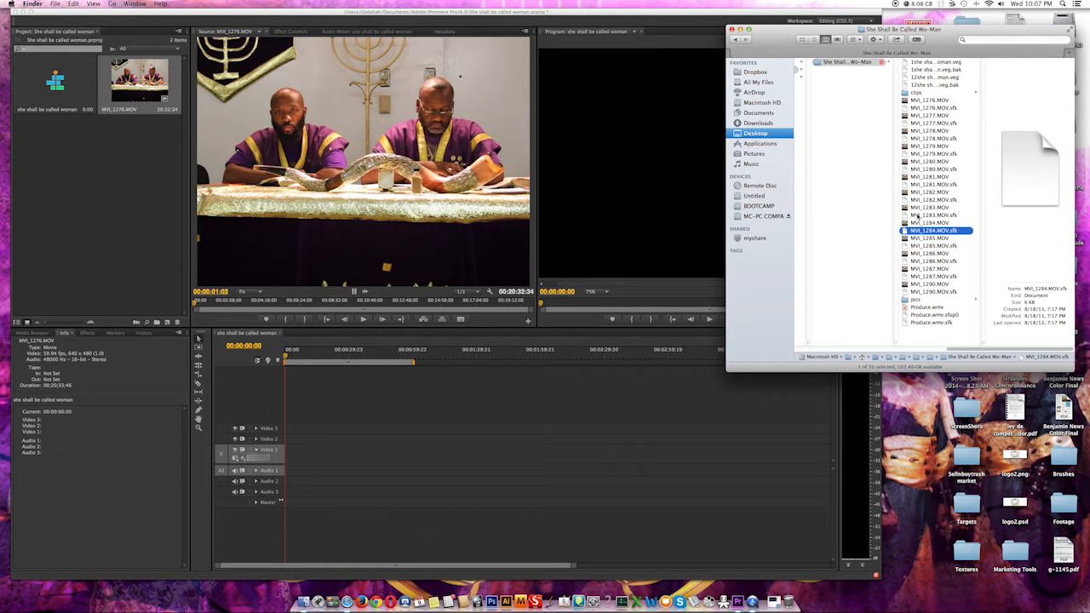
Import MVI_1277.MOV through MVI_1287.MOV and MVI_1290.MOV together from the Finder window into the project
left_click(930, 115)
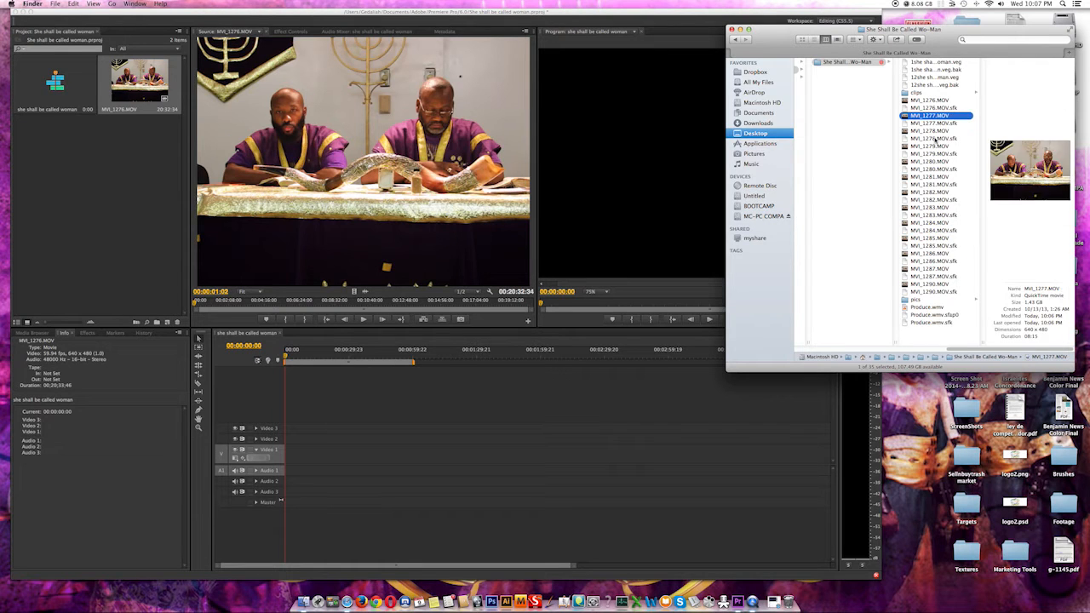
left_click(934, 131, "super")
left_click(933, 147, "super")
left_click(933, 162, "super")
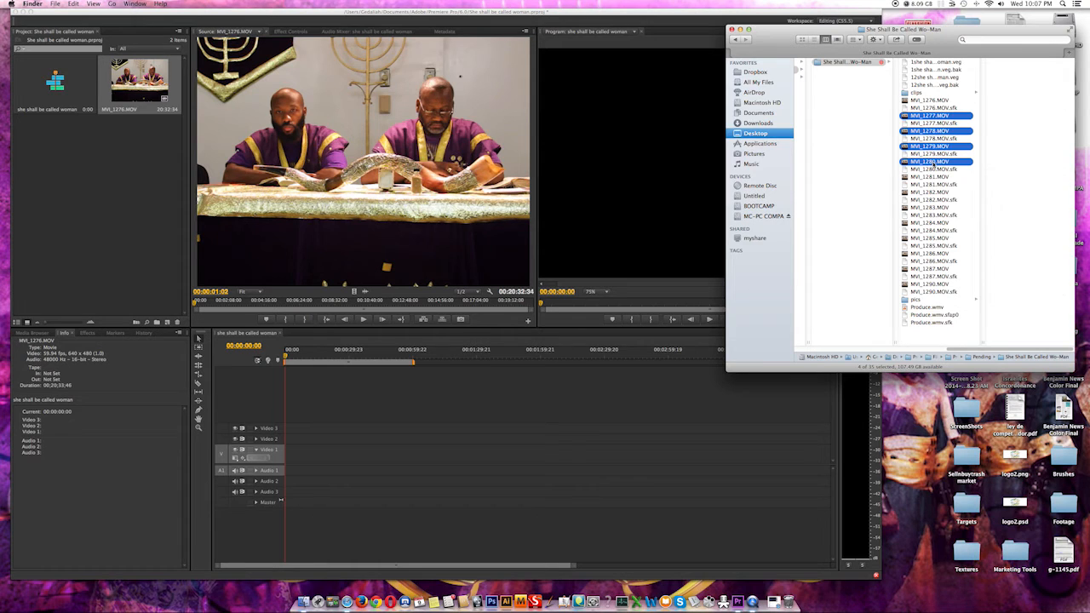
left_click(932, 177, "super")
left_click(930, 192, "super")
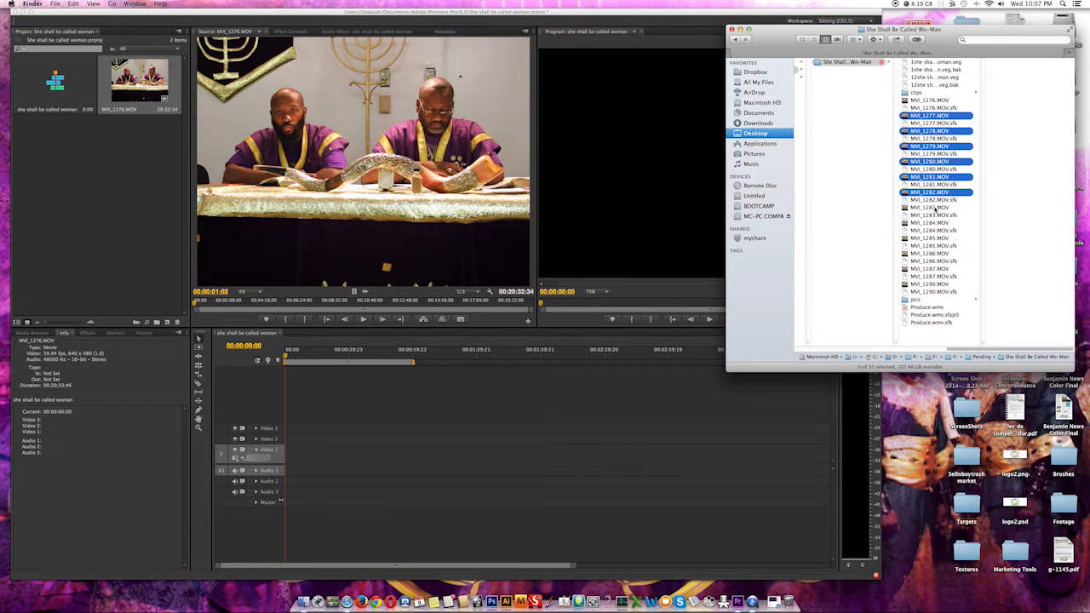
left_click(935, 208, "super")
left_click(935, 223, "super")
left_click(940, 239, "super")
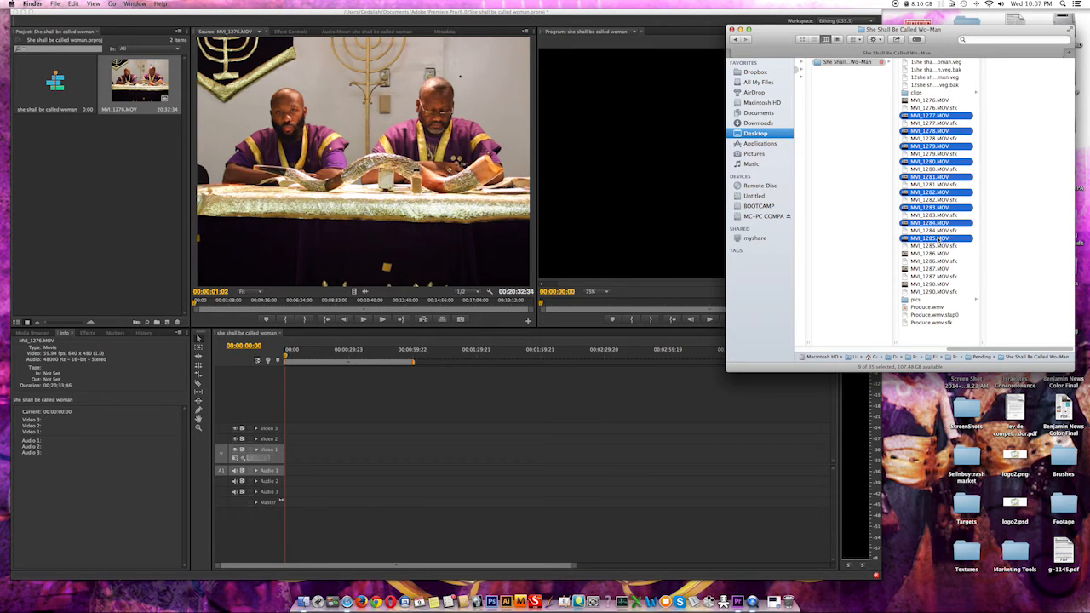
left_click(938, 253, "super")
left_click(938, 269, "super")
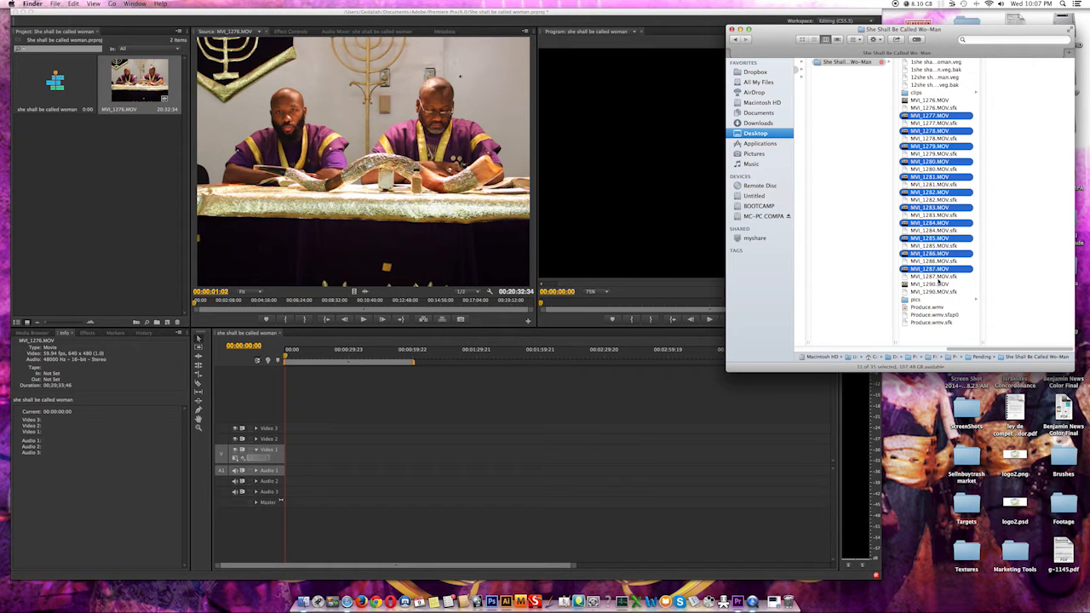
left_click(938, 284, "super")
left_click_drag(925, 120, 142, 144)
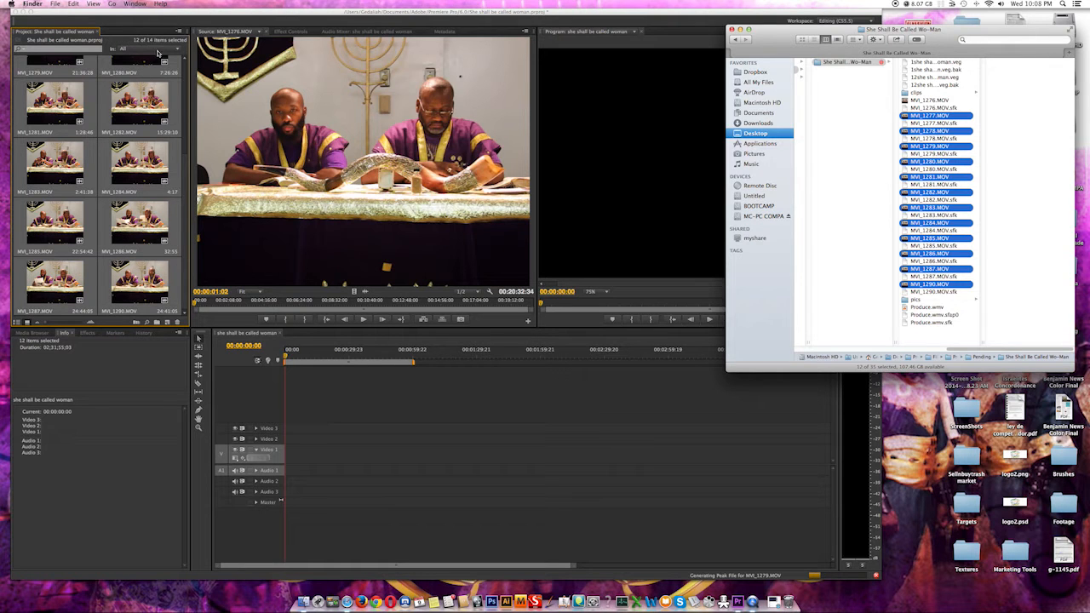
Look through the imported clips from the start of the project bin and select MVI_1280.MOV
left_click_drag(185, 201, 181, 56)
left_click(151, 96)
left_click(61, 156)
key("Down")
key("Right")
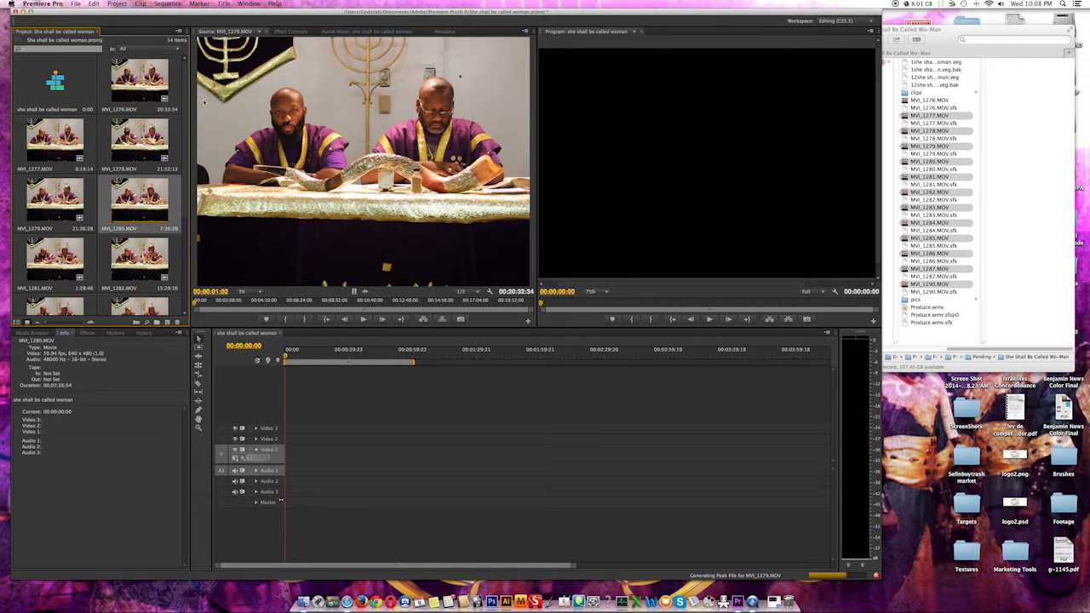
Browse the Finder window back from the footage folder up to the Film folder and close the window
left_click(991, 110)
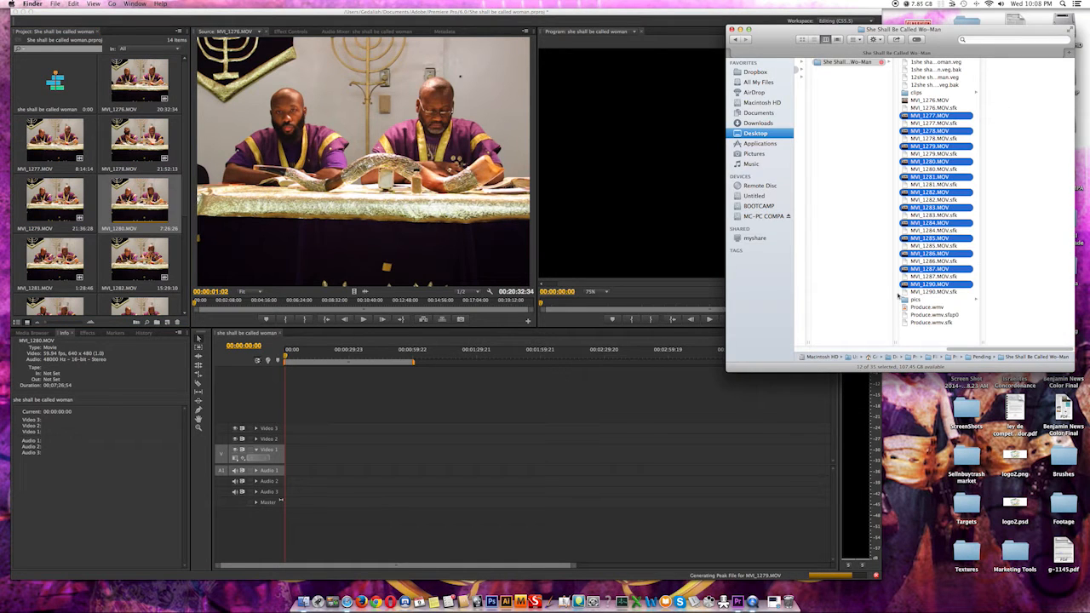
left_click_drag(961, 348, 882, 331)
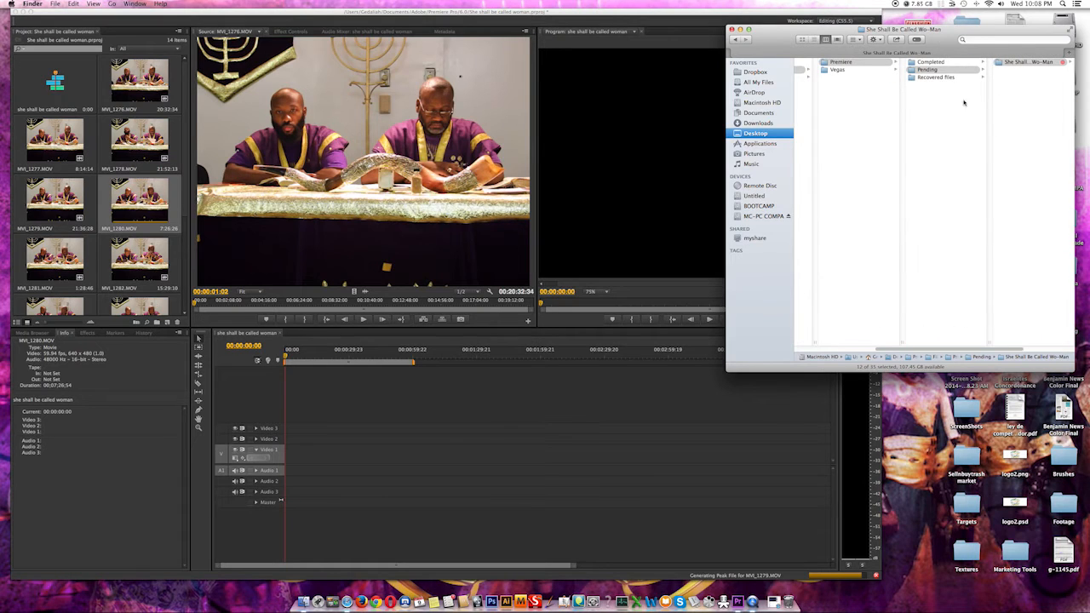
left_click(921, 73)
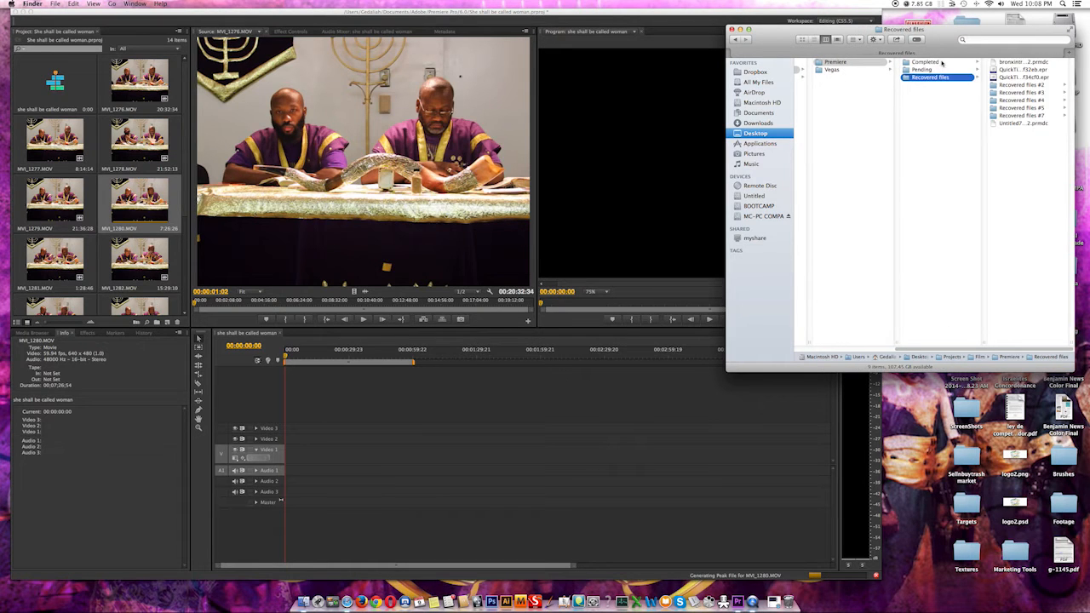
left_click(1009, 63)
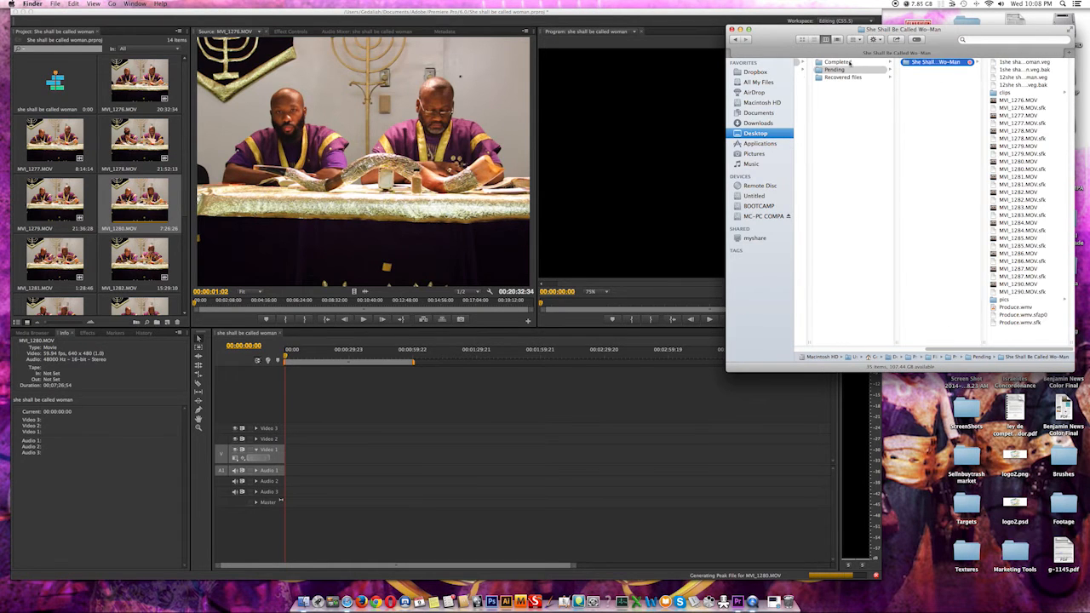
left_click(806, 78)
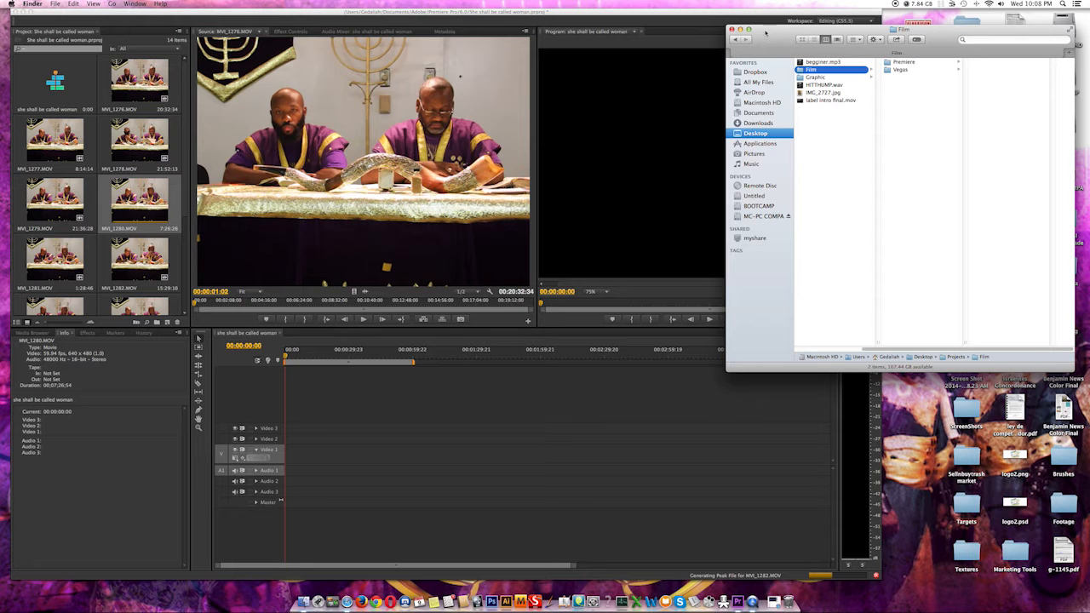
left_click(738, 29)
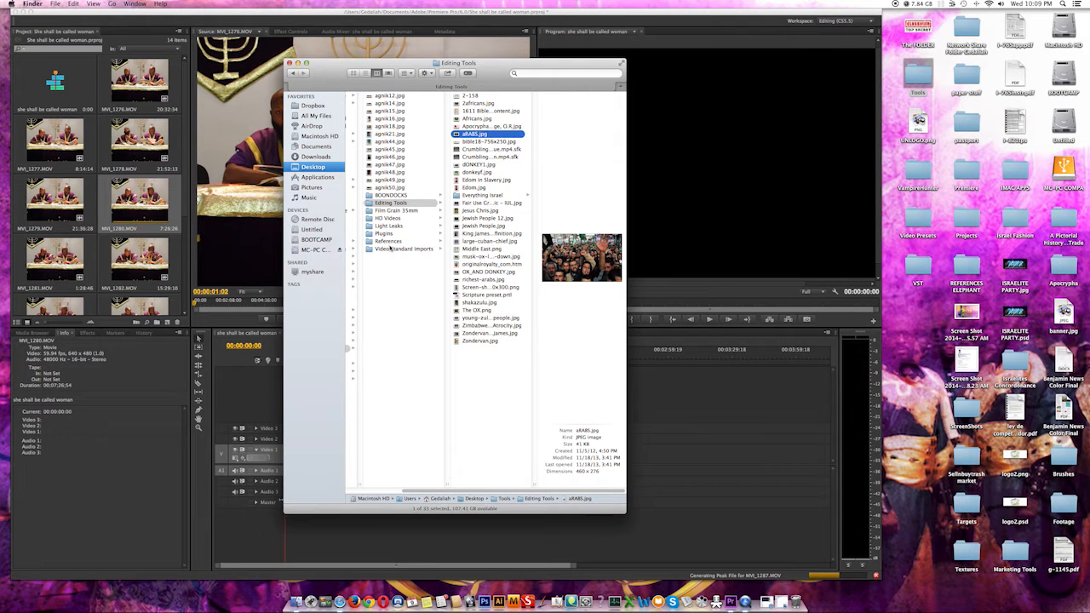
Open the Video Standard Imports folder and preview its background images, Image of Christ.jpg and the two Crumbling Israel videos
left_click(390, 248)
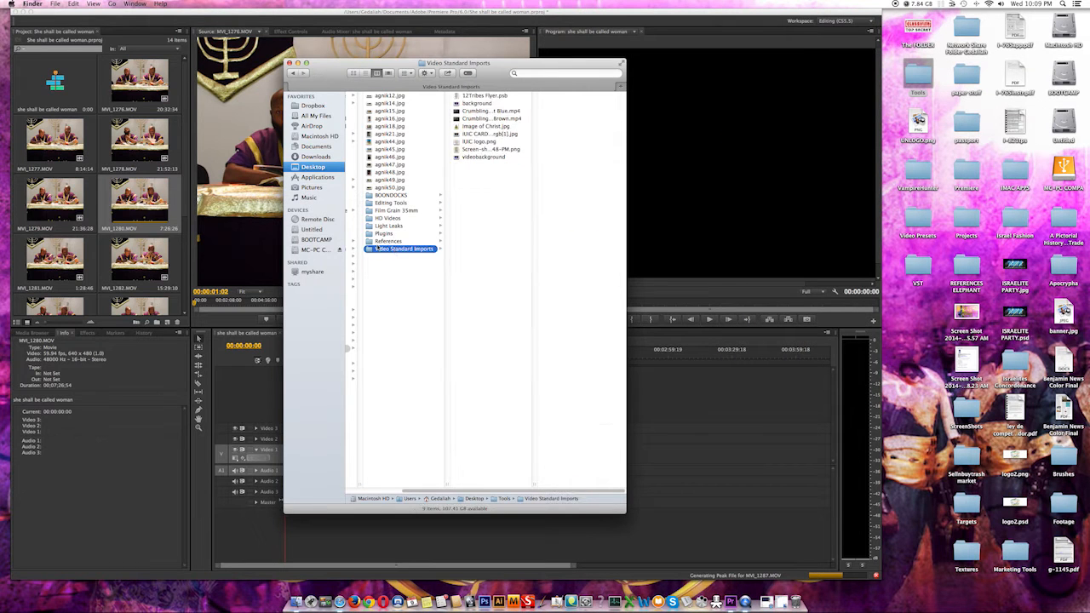
left_click_drag(496, 74, 660, 25)
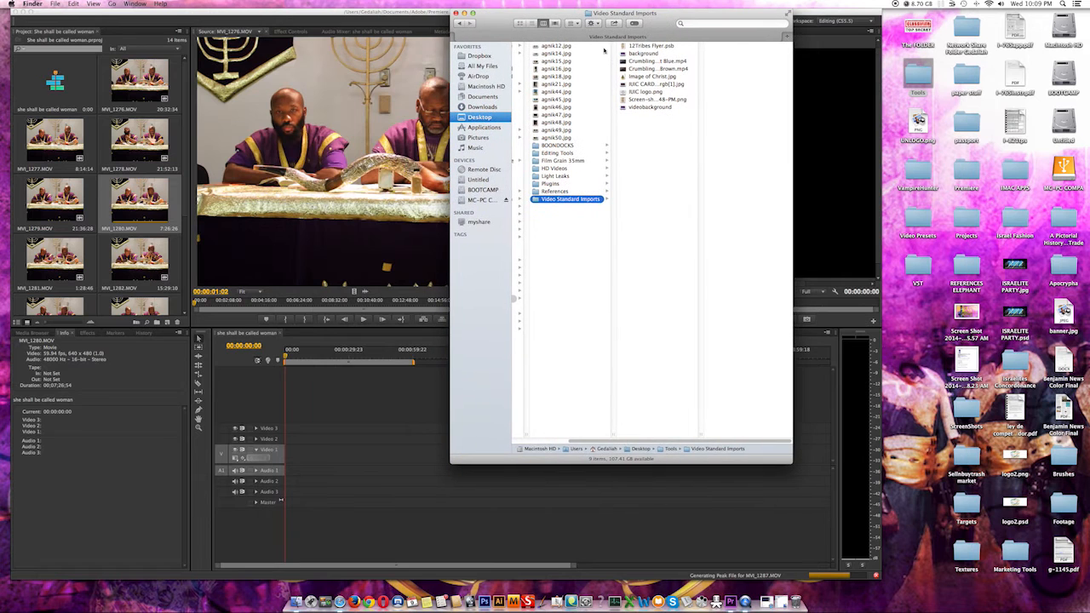
left_click(638, 106)
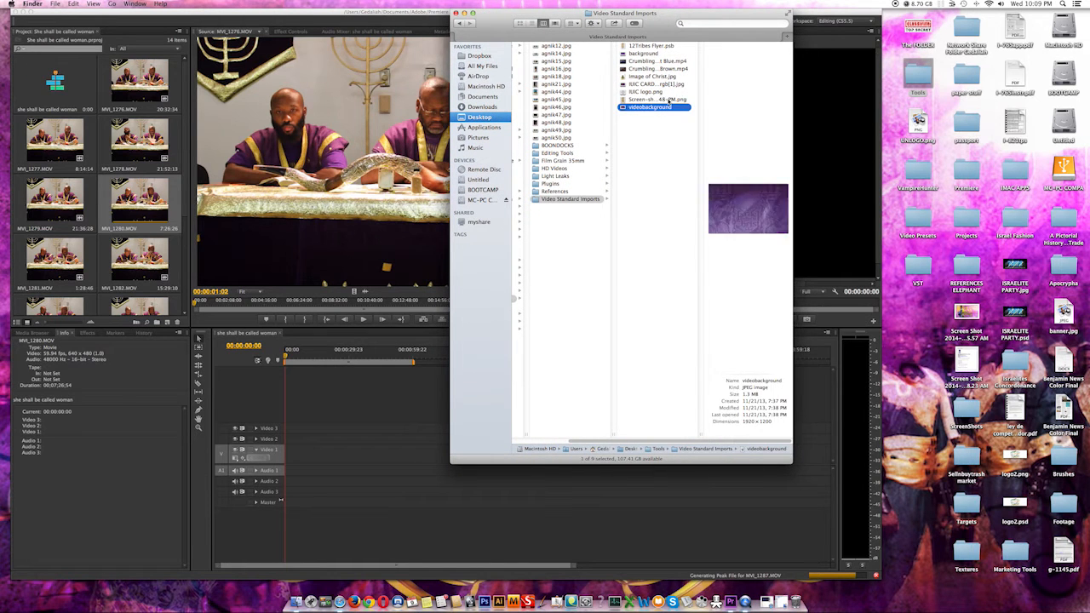
left_click(669, 99)
left_click(650, 77)
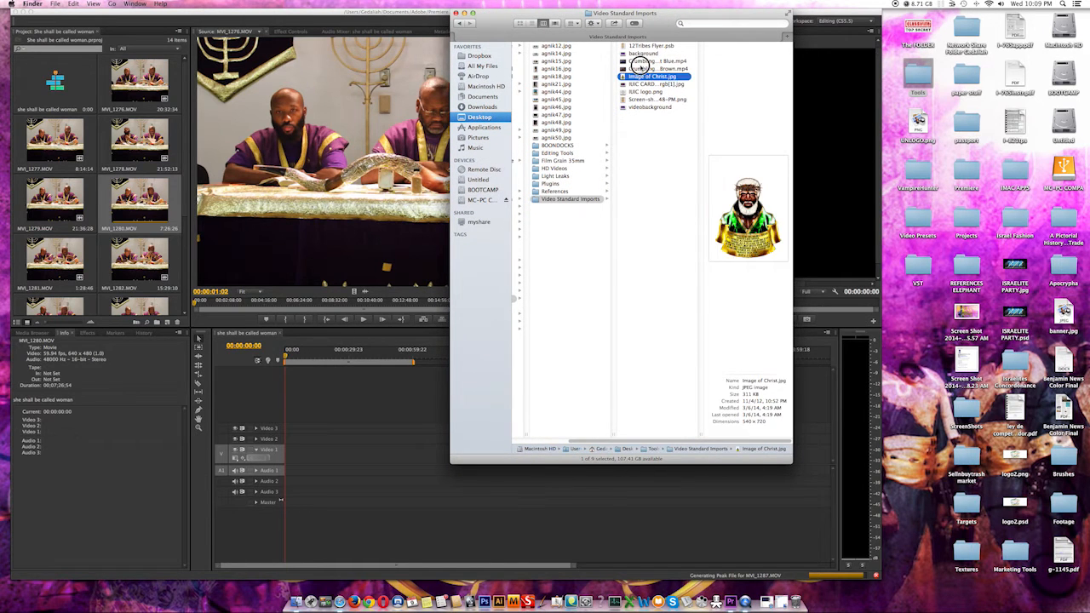
left_click(650, 68)
left_click(651, 61)
left_click(636, 53)
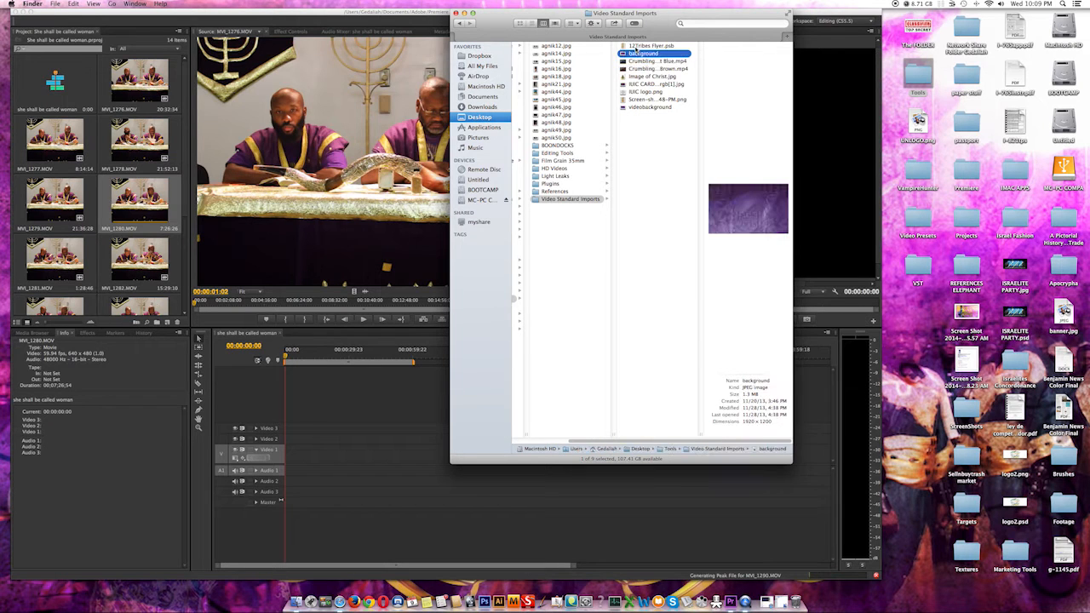
left_click(652, 46)
left_click(645, 68)
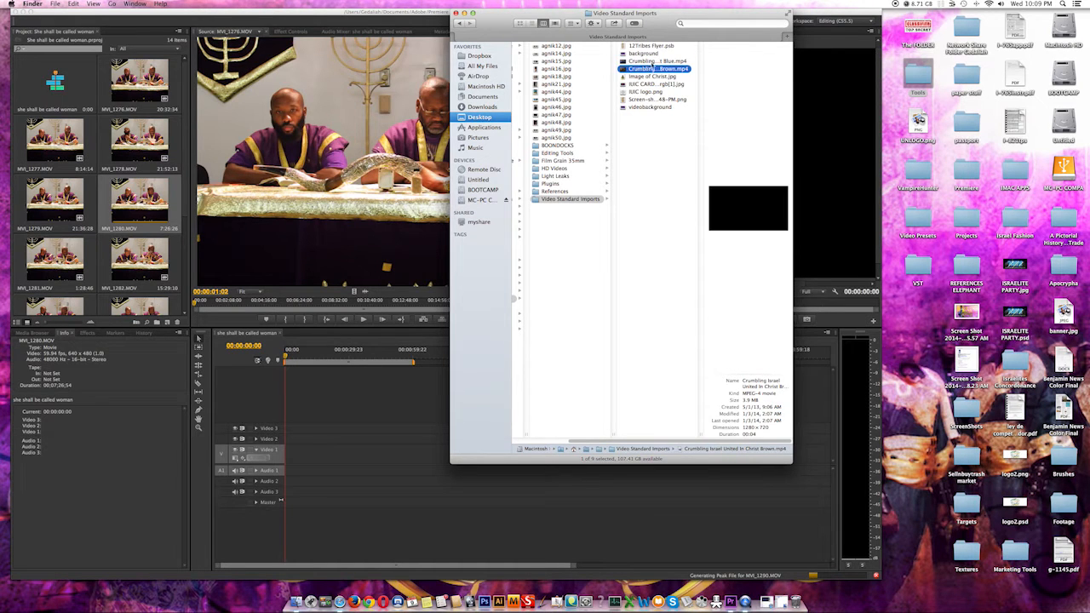
left_click(652, 62)
Place Crumbling Israel United In Christ Blue.mp4 from Finder at the start of Video 1, keeping the existing sequence settings
left_click_drag(659, 25, 750, 25)
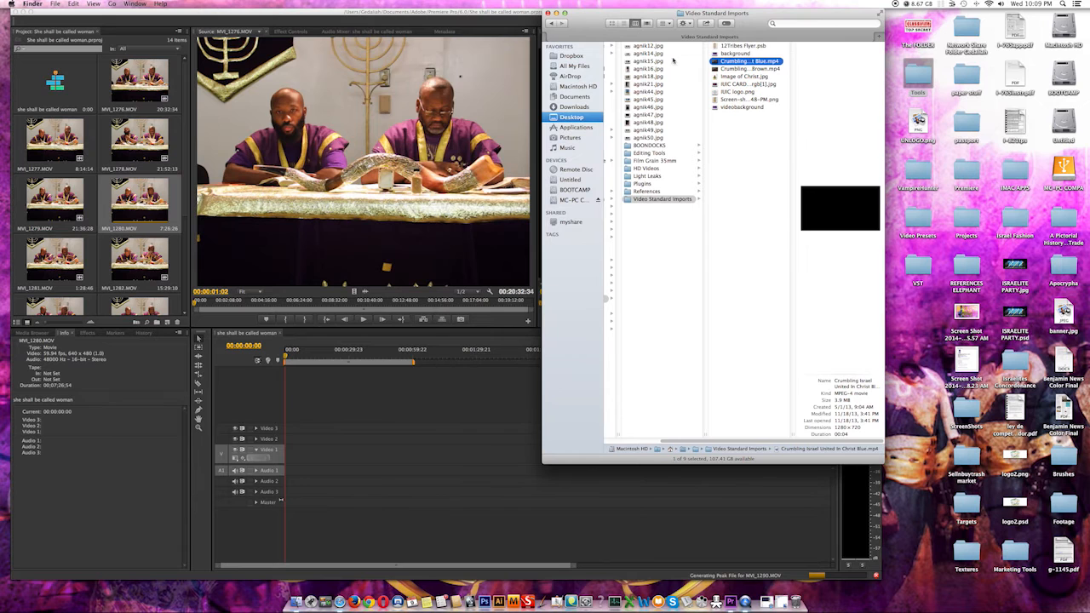
left_click(739, 69)
left_click(750, 61)
left_click_drag(751, 62, 283, 455)
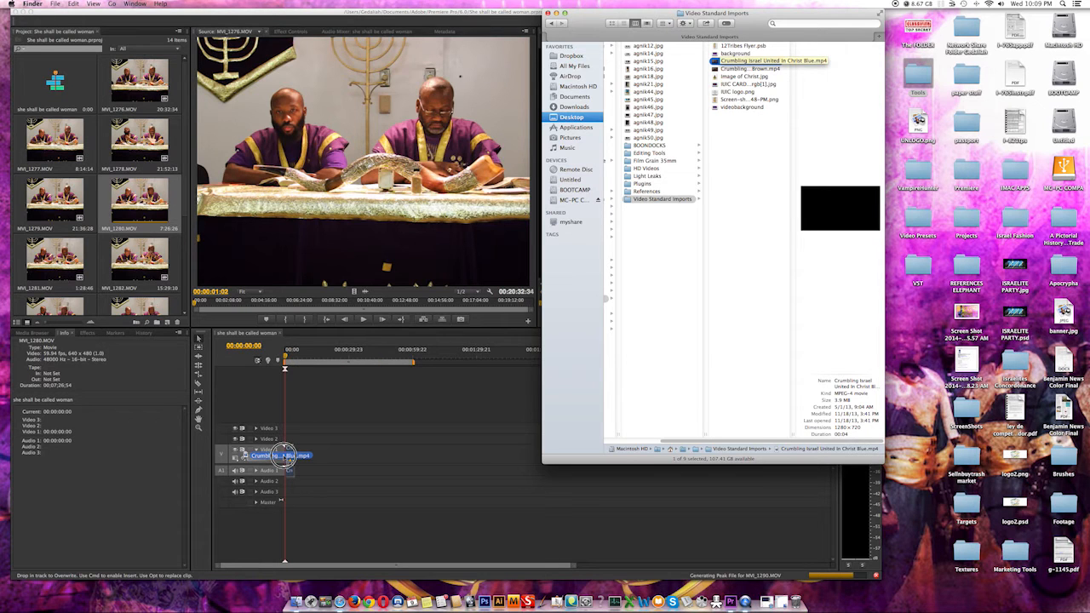
left_click_drag(284, 456, 285, 456)
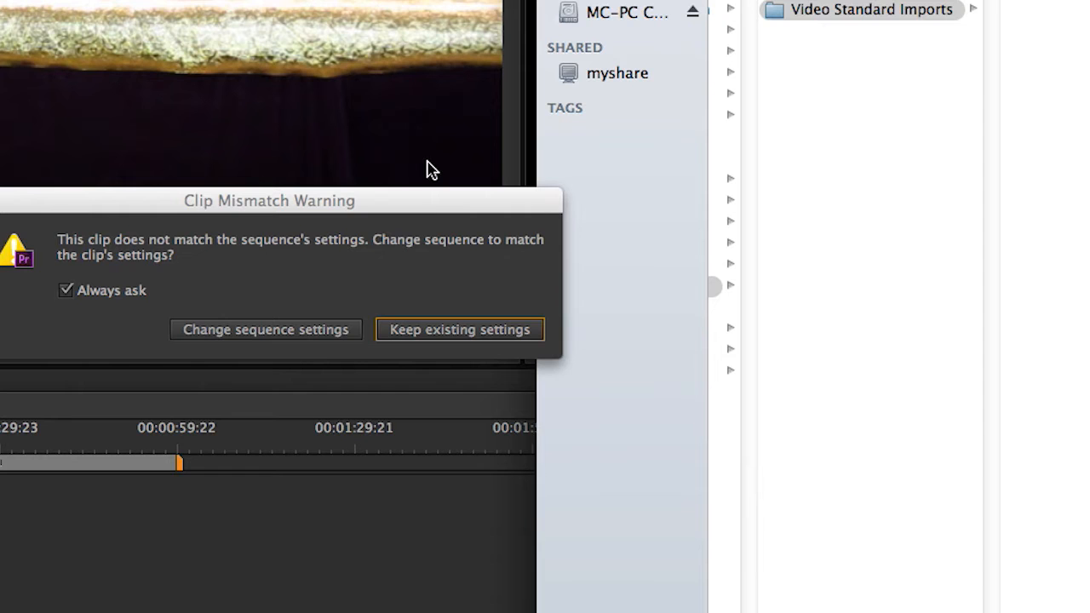
left_click(453, 335)
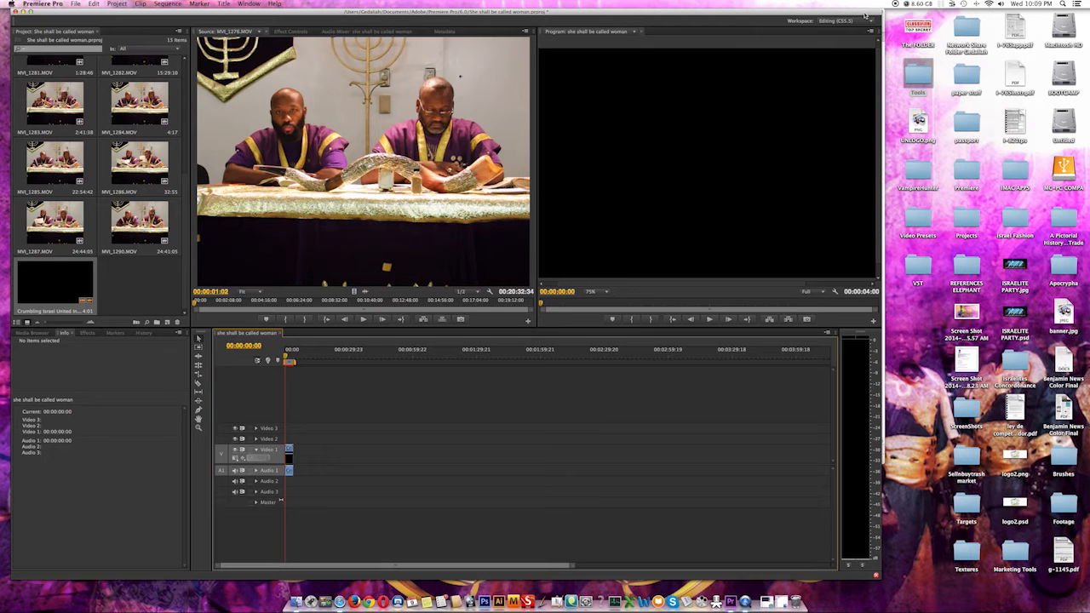
Arrange the Premiere Pro and Video Standard Imports windows side by side with the Finder file list still accessible
left_click_drag(864, 17, 739, 56)
left_click_drag(802, 11, 956, 12)
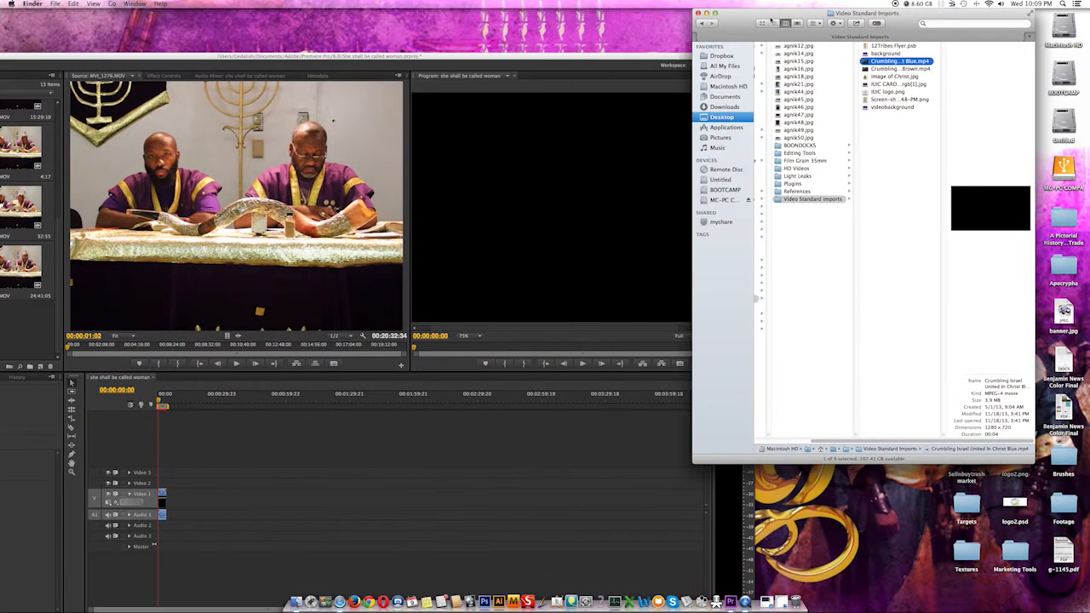
double_click(671, 58)
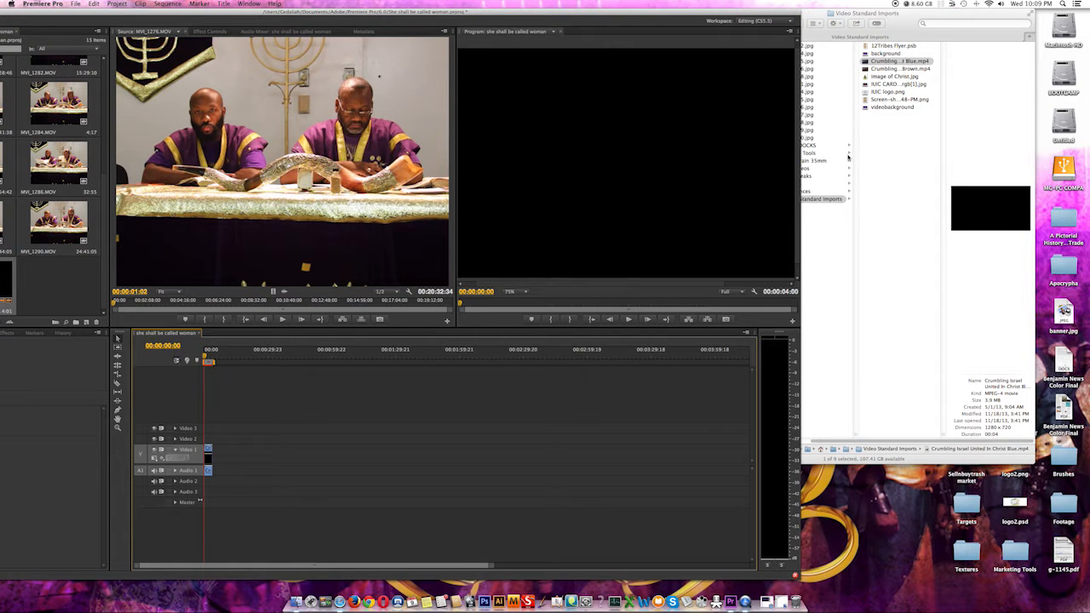
Play the Crumbling Israel intro clip in the sequence twice, stopping the second playback at 00:00:02:05
left_click(27, 397)
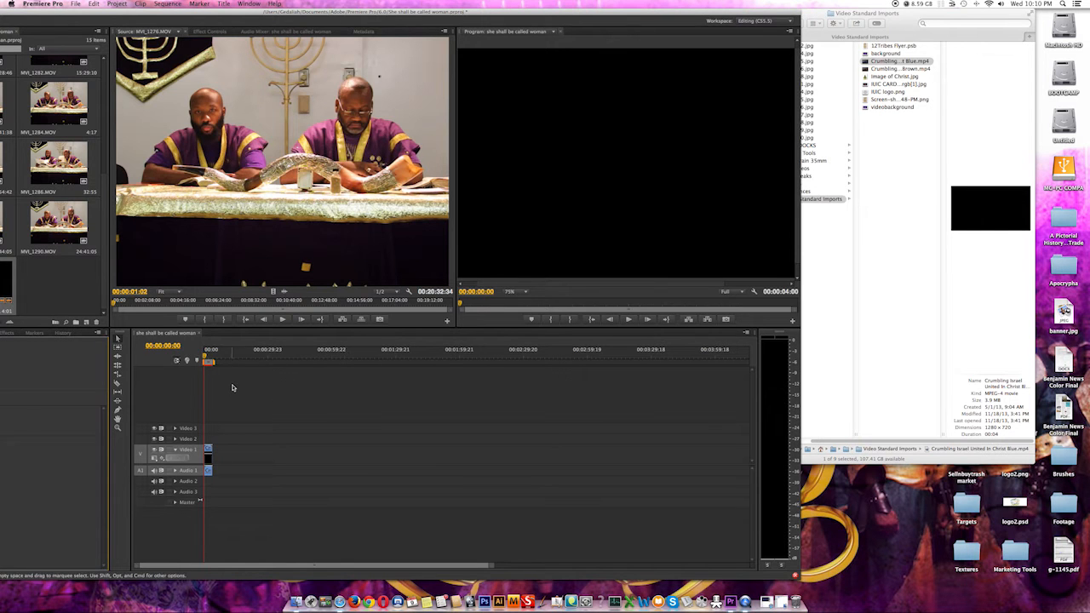
key("space")
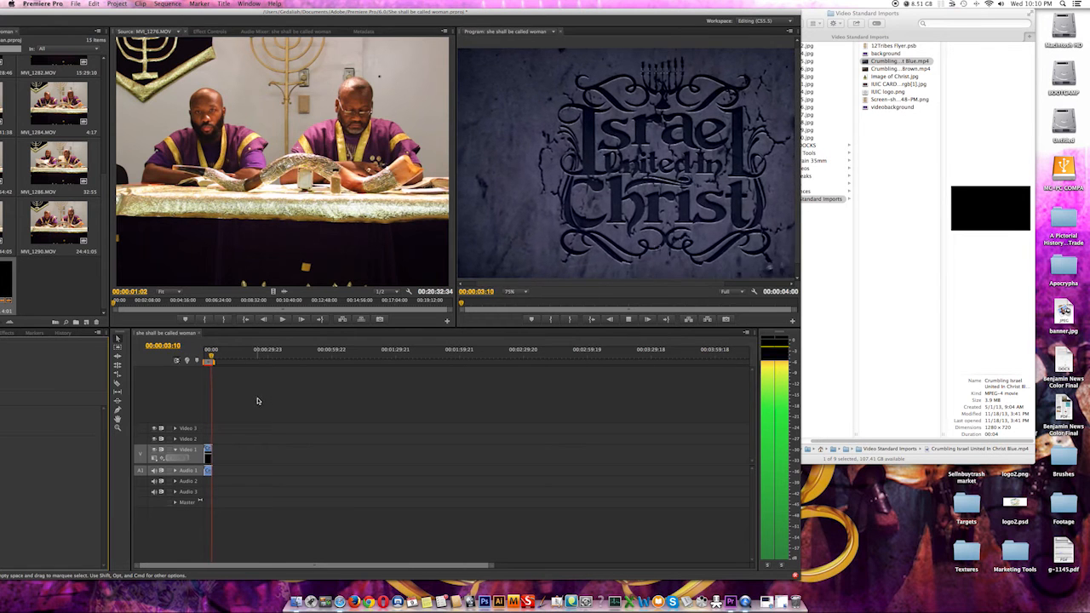
key("space")
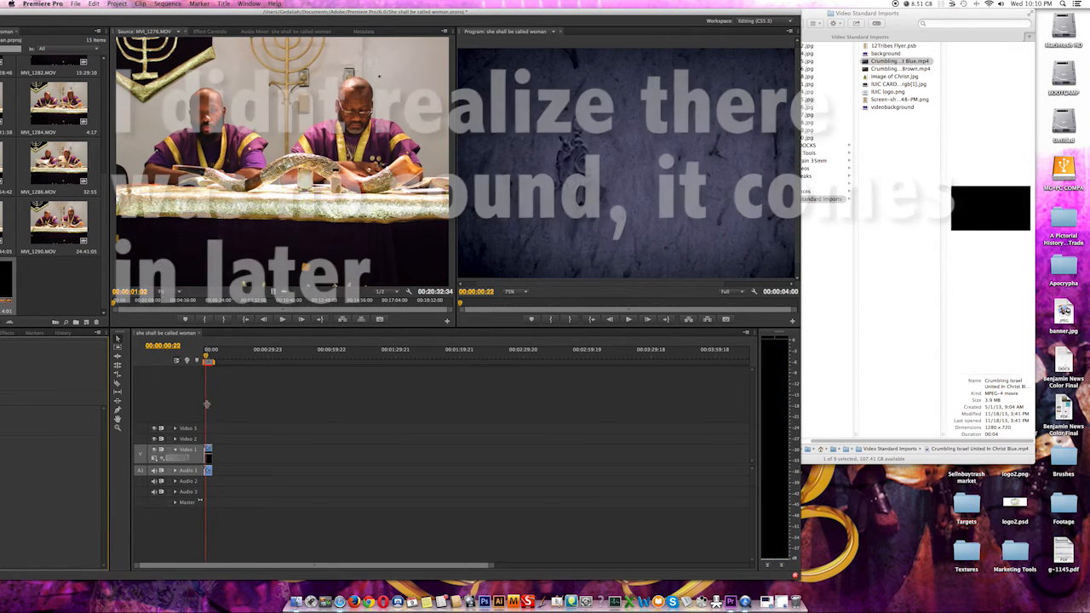
key("space")
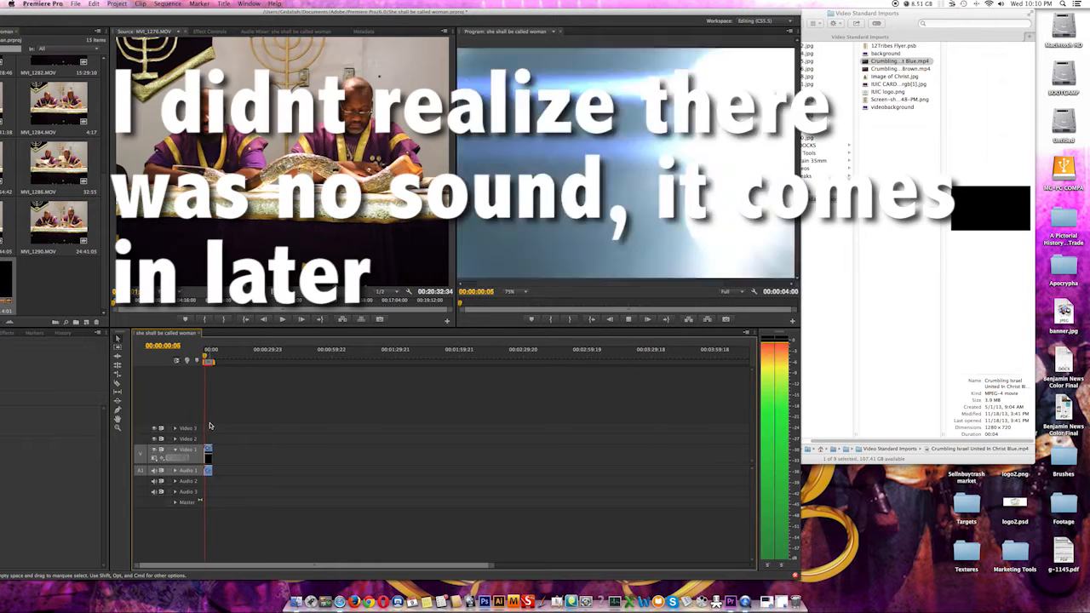
key("space")
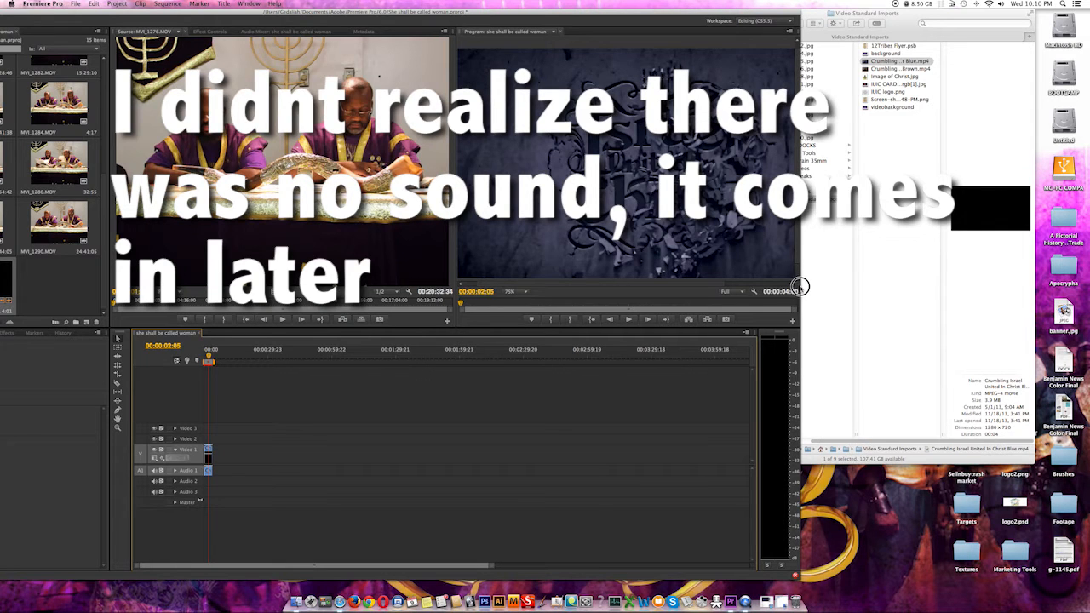
Widen the Premiere Pro window to enlarge the Program monitor and shift it to uncover the Finder file list
left_click_drag(799, 315, 1001, 280)
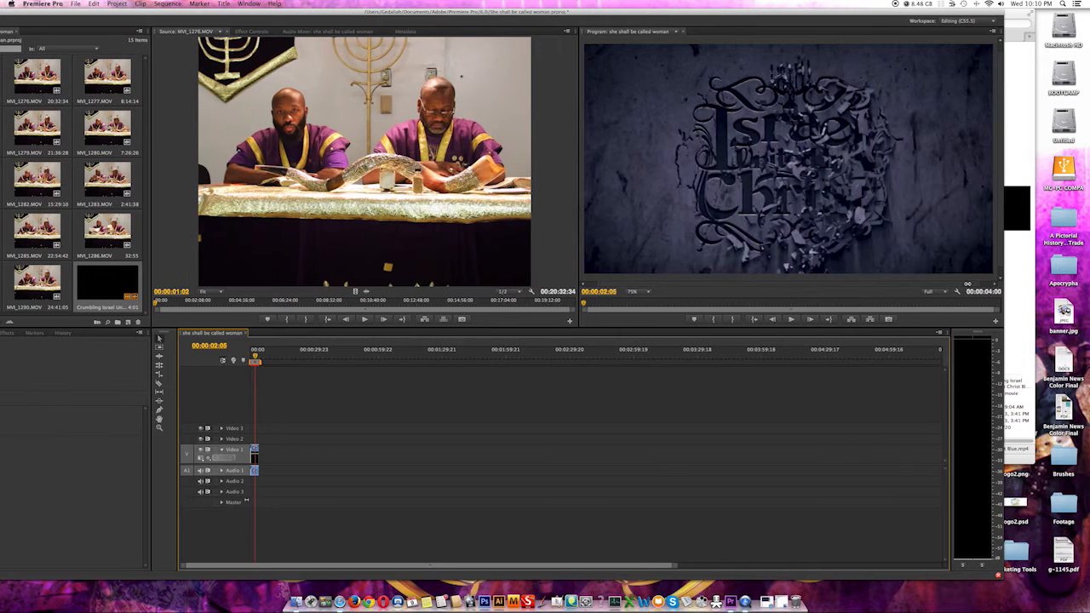
left_click_drag(795, 16, 669, 17)
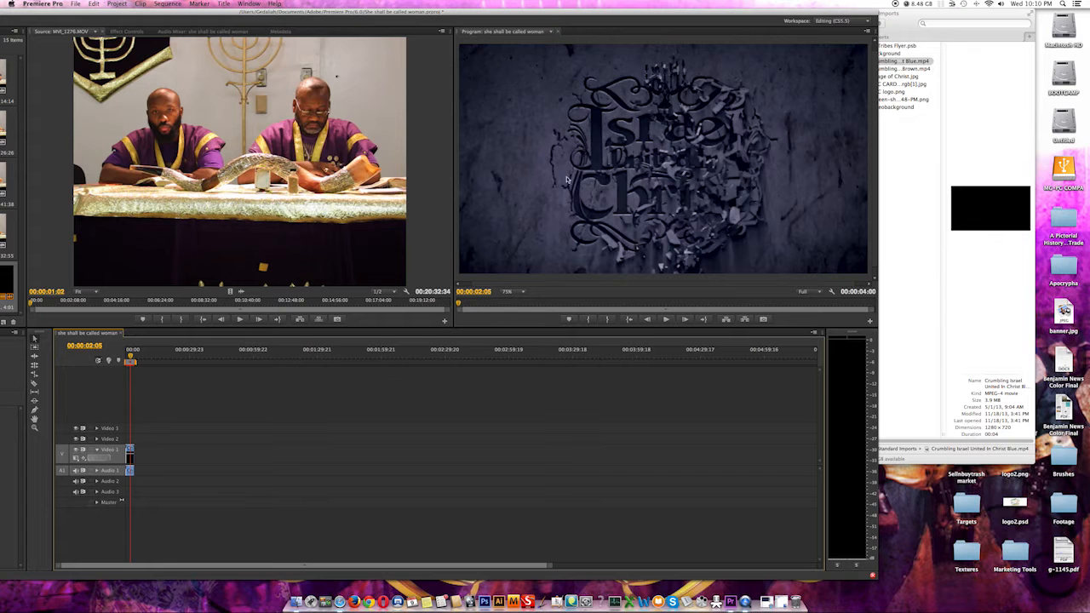
right_click(585, 161)
left_click(461, 199)
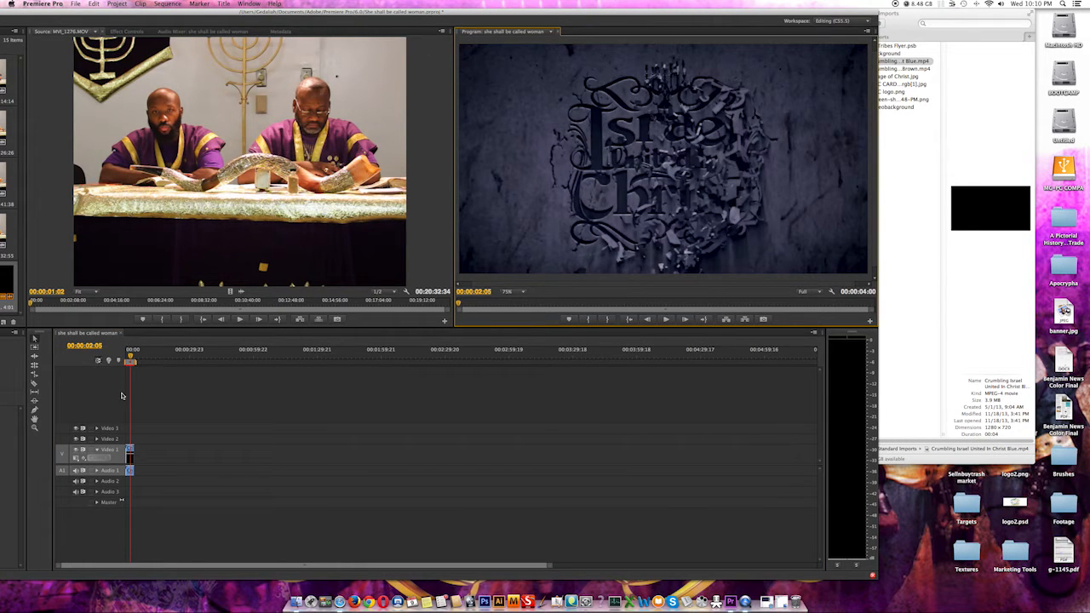
Select the Crumbling Israel intro clip on Video 1 and magnify the timeline until its name is readable
left_click(129, 449)
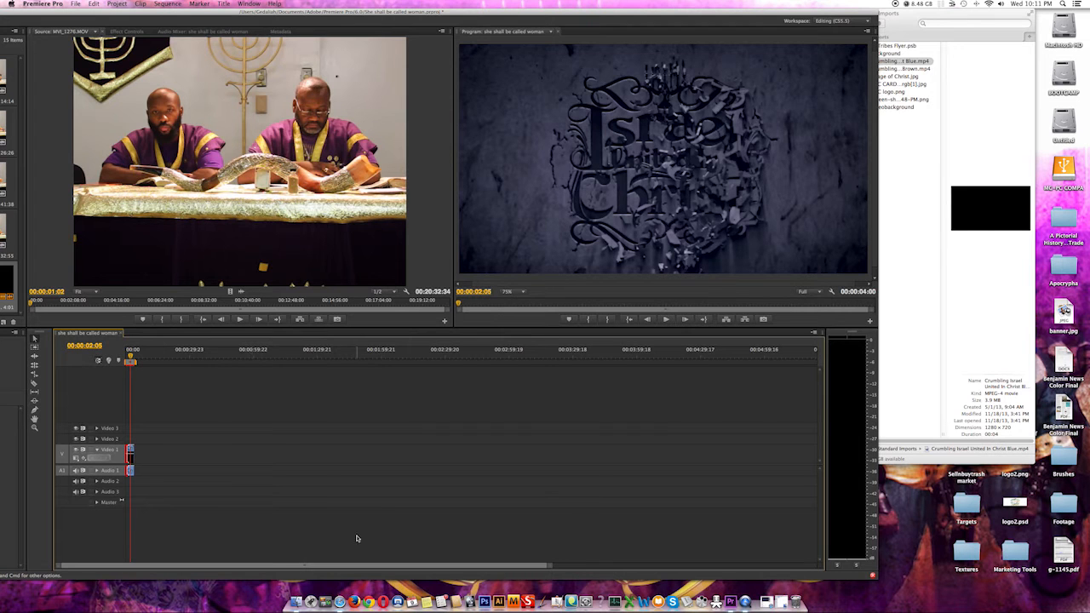
key("equal")
key("equal")
key("equal")
key("equal")
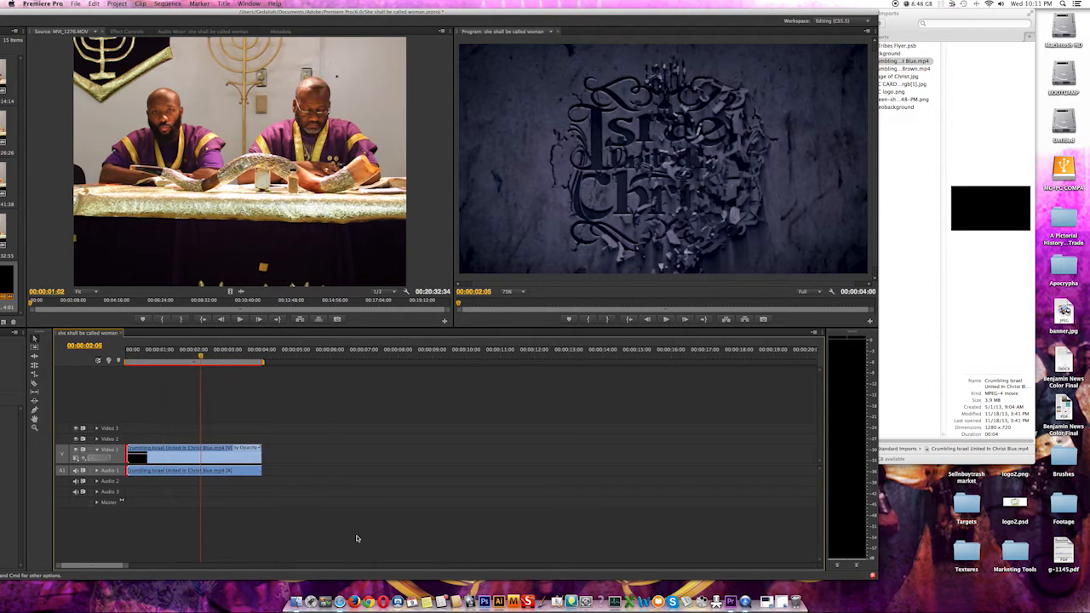
Examine the Crumbling Israel intro clip at several timeline magnifications, alternating between wider and closer views of the sequence
key("equal")
key("equal")
key("minus")
key("minus")
key("equal")
key("equal")
key("equal")
key("minus")
key("minus")
key("minus")
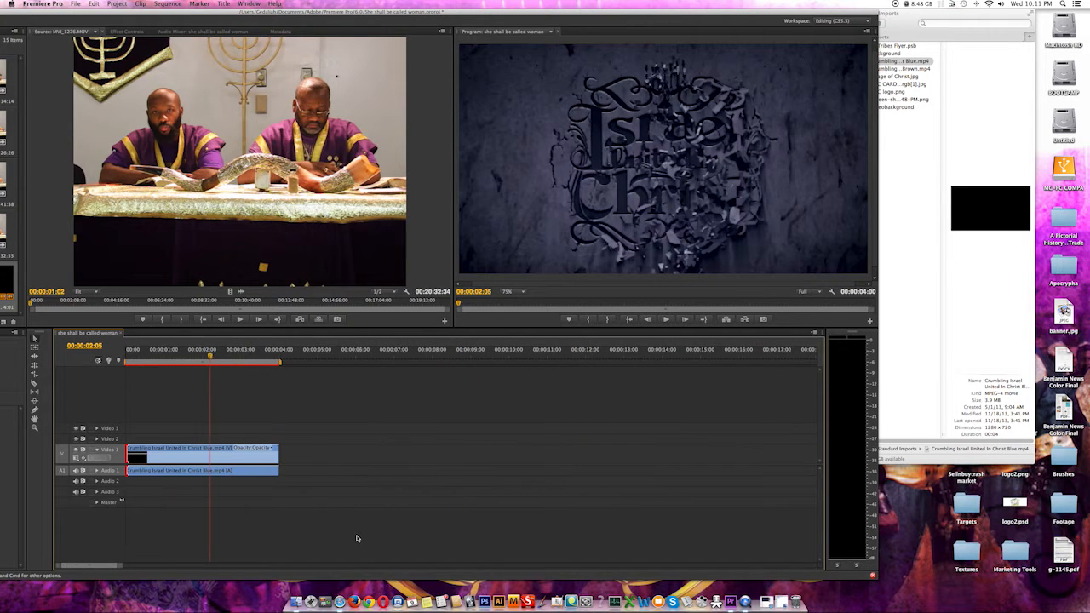
key("minus")
key("equal")
key("equal")
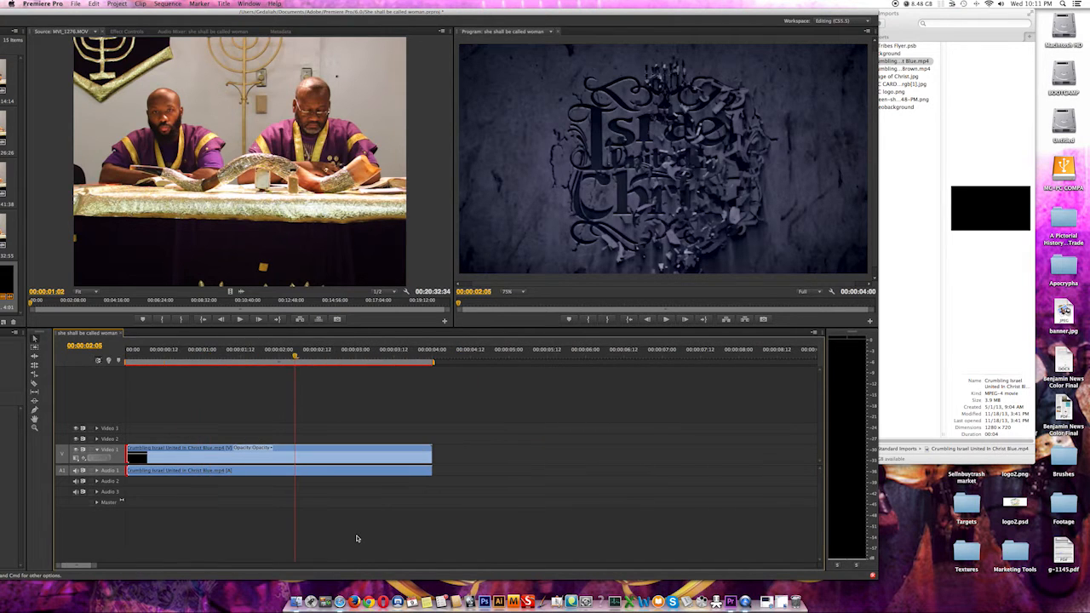
key("minus")
key("equal")
key("minus")
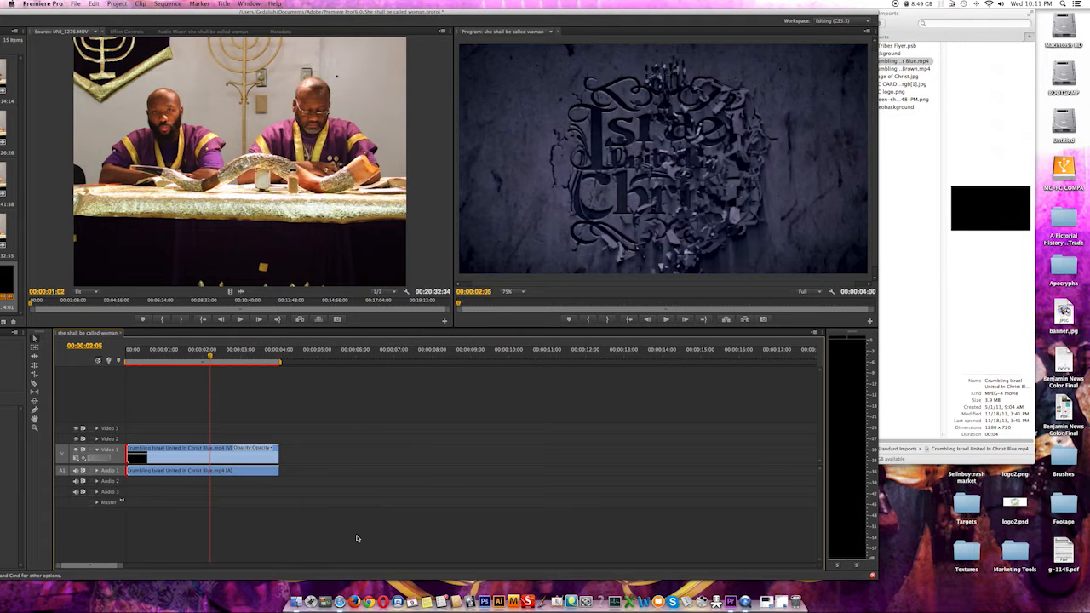
key("equal")
key("minus")
key("equal")
key("minus")
key("minus")
key("minus")
key("equal")
key("equal")
key("equal")
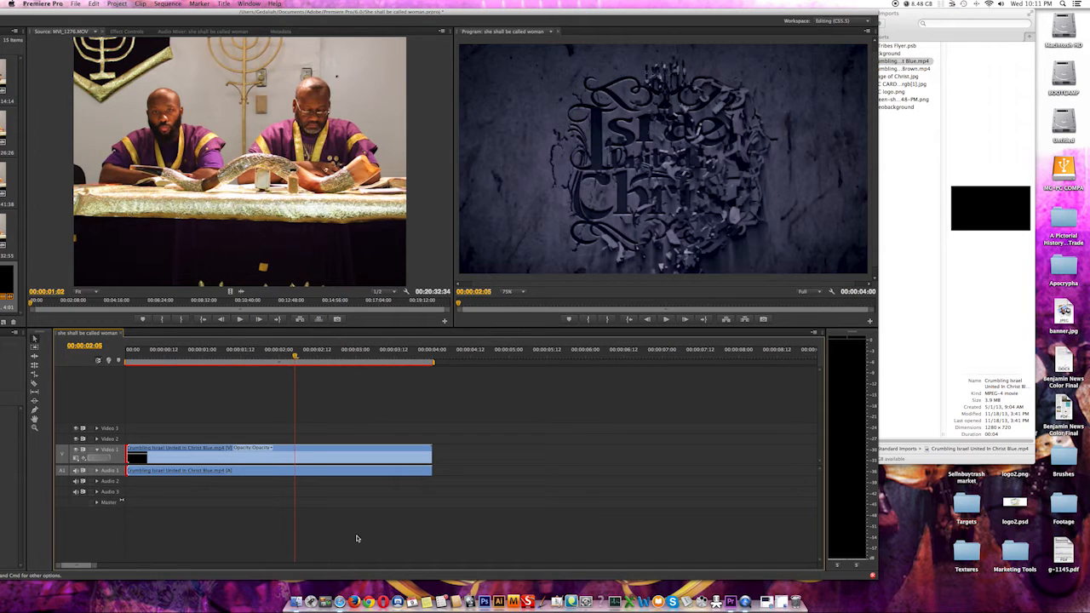
key("minus")
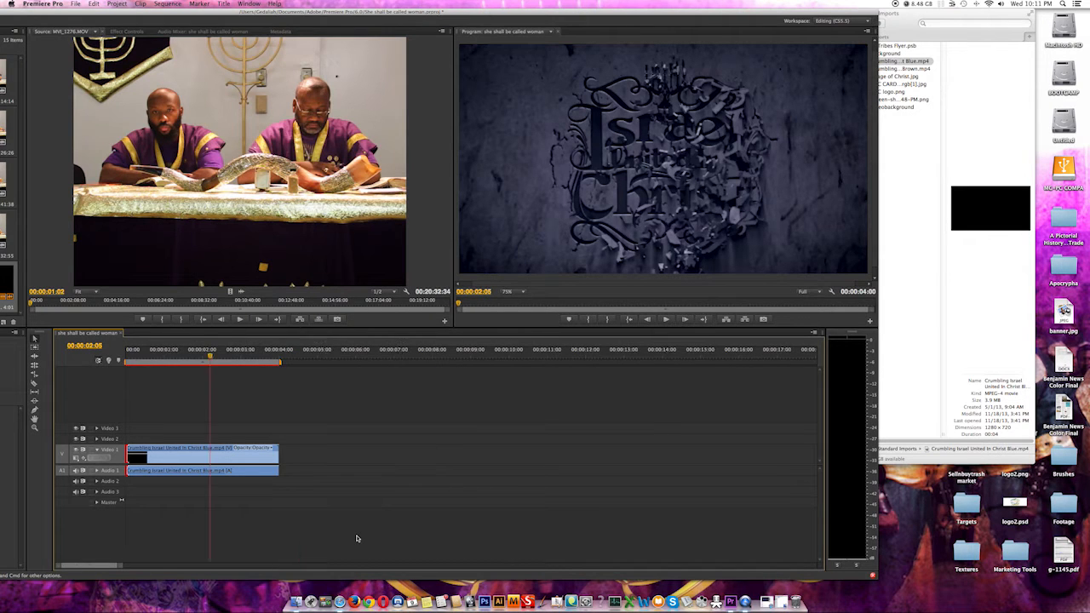
key("minus")
key("minus")
key("equal")
key("equal")
key("equal")
key("equal")
key("minus")
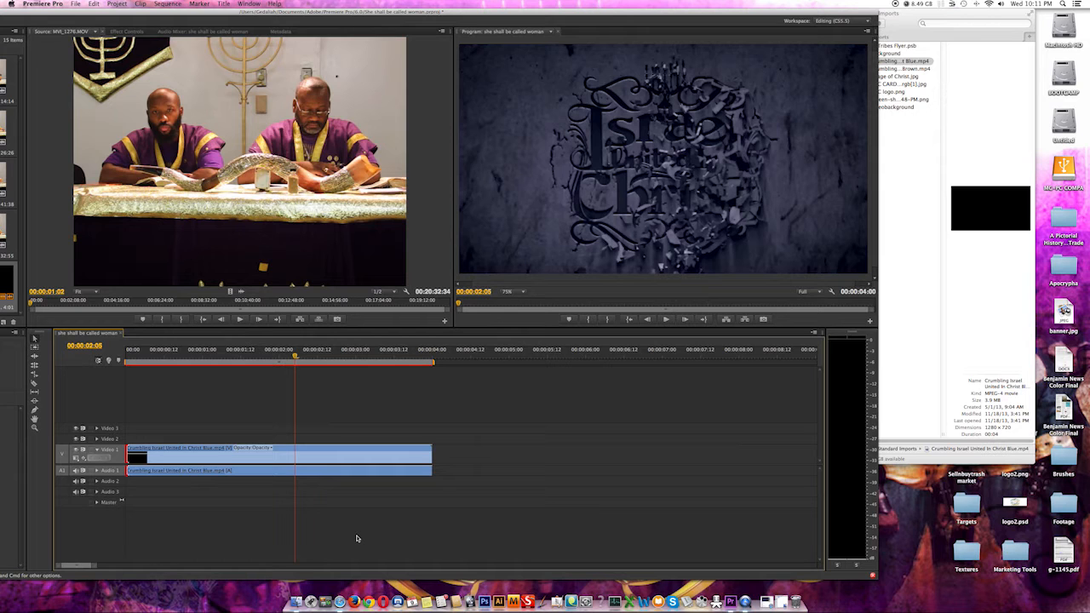
Show the Crumbling Israel intro clip's Motion properties in Effect Controls and try its Scale slider, leaving the scale at 100.0
left_click(202, 461)
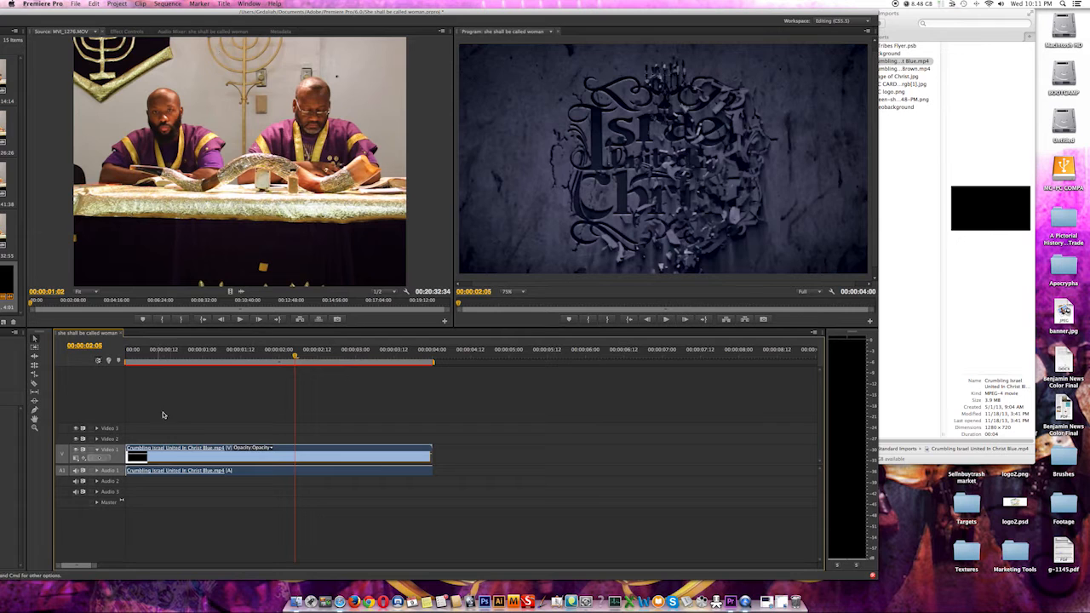
double_click(175, 462)
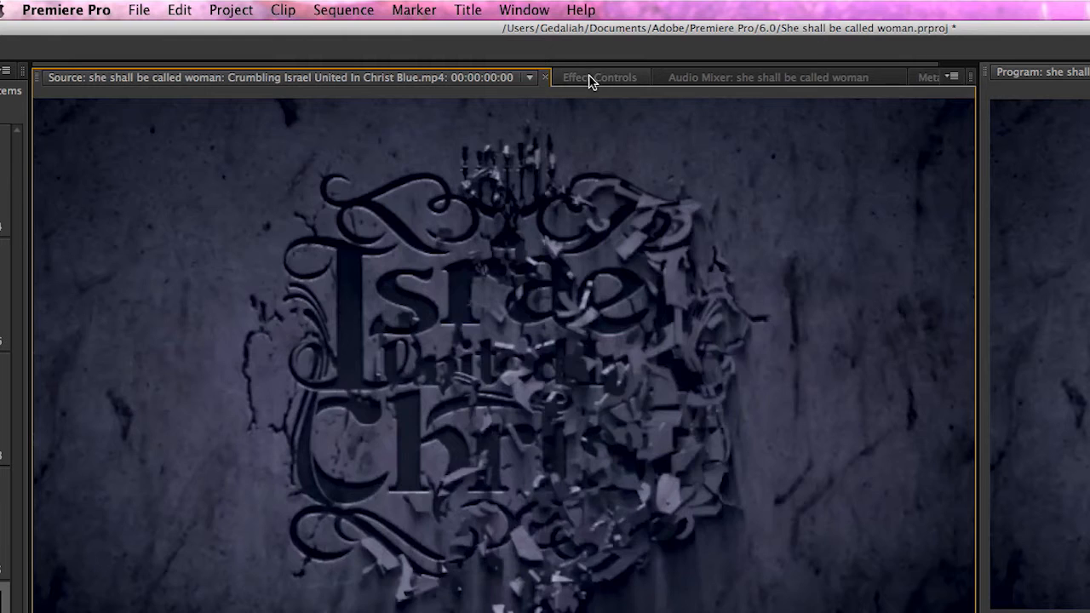
left_click(278, 35)
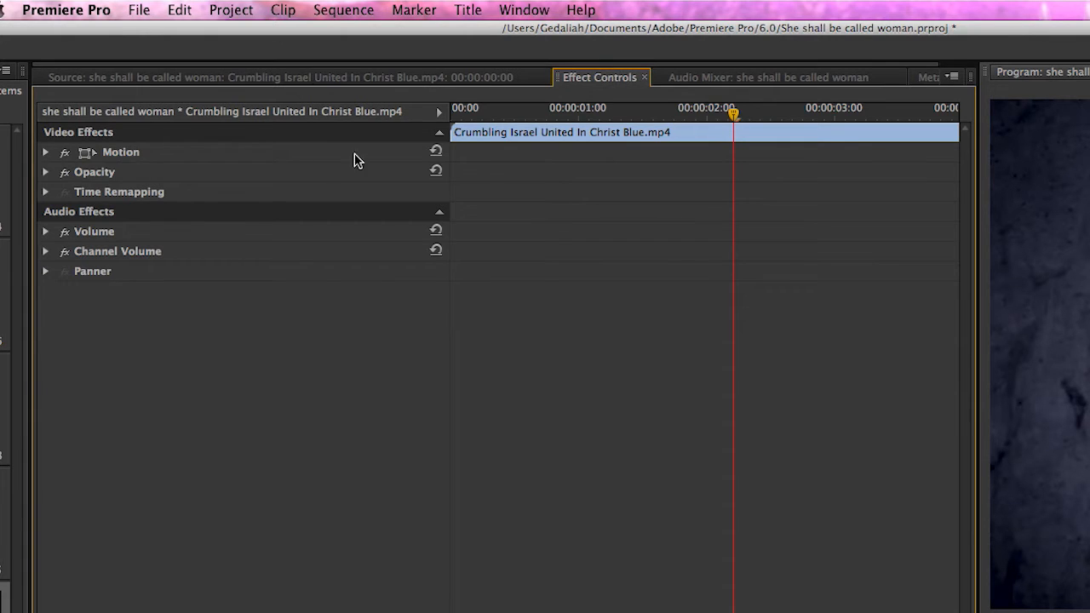
left_click(45, 152)
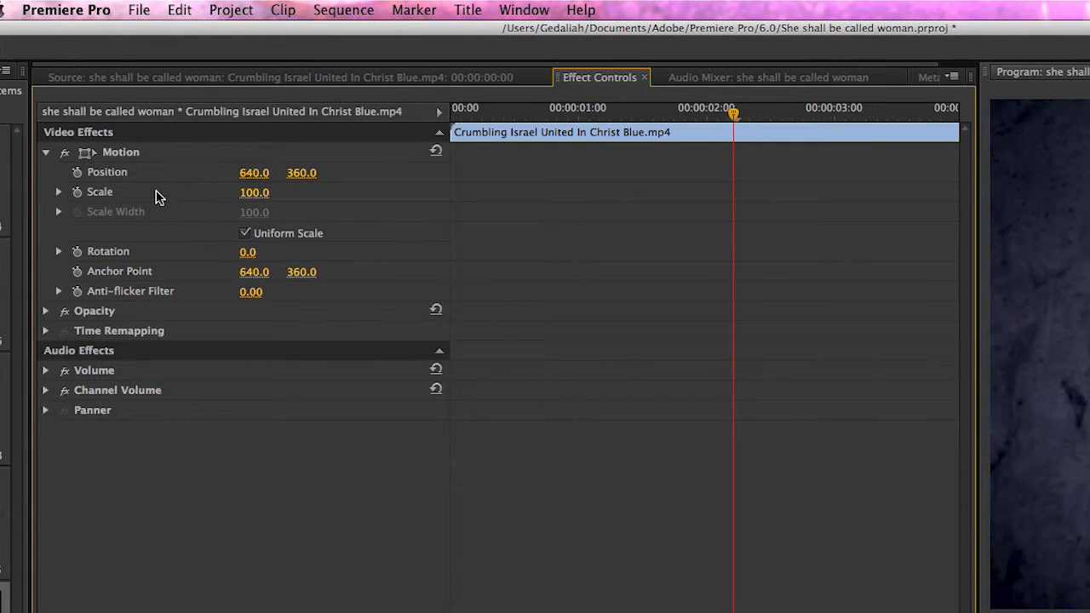
left_click(56, 193)
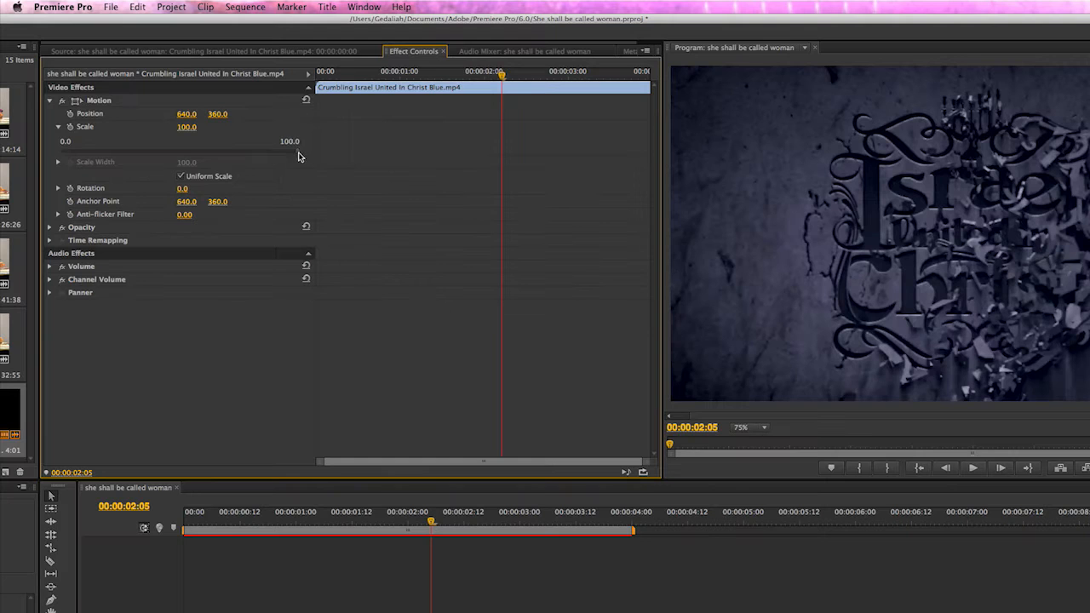
left_click_drag(424, 230, 418, 232)
mouse_move(295, 155)
left_mouse_down()
mouse_move(34, 158)
mouse_move(170, 137)
mouse_move(298, 140)
left_mouse_up()
Deselect the intro clip, play the sequence from its beginning and return the playhead to 00:00:00:00
left_click(195, 577)
left_click(193, 523)
left_click_drag(193, 526, 186, 522)
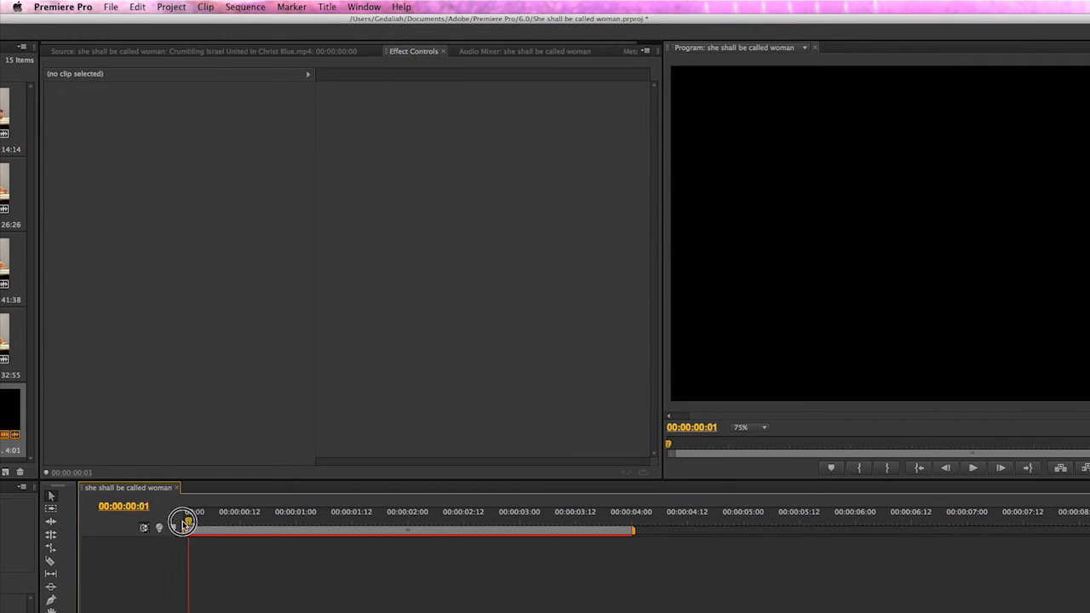
key("space")
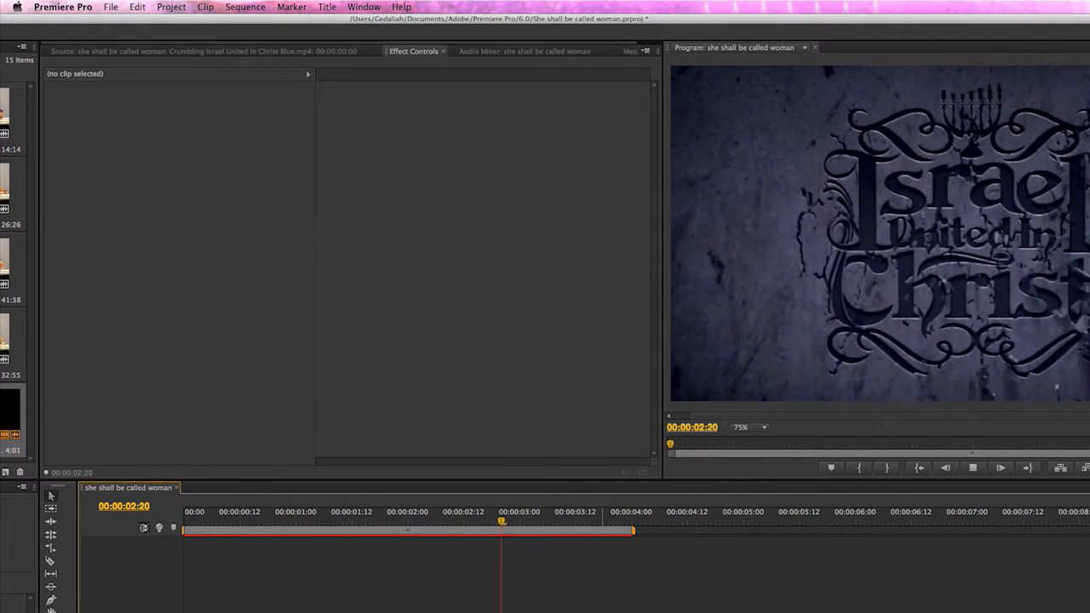
key("space")
left_click_drag(605, 519, 181, 519)
Reselect the intro clip in the timeline and shift the Premiere Pro window to uncover the project bin thumbnails
left_click_drag(617, 20, 662, 20)
left_click(308, 611)
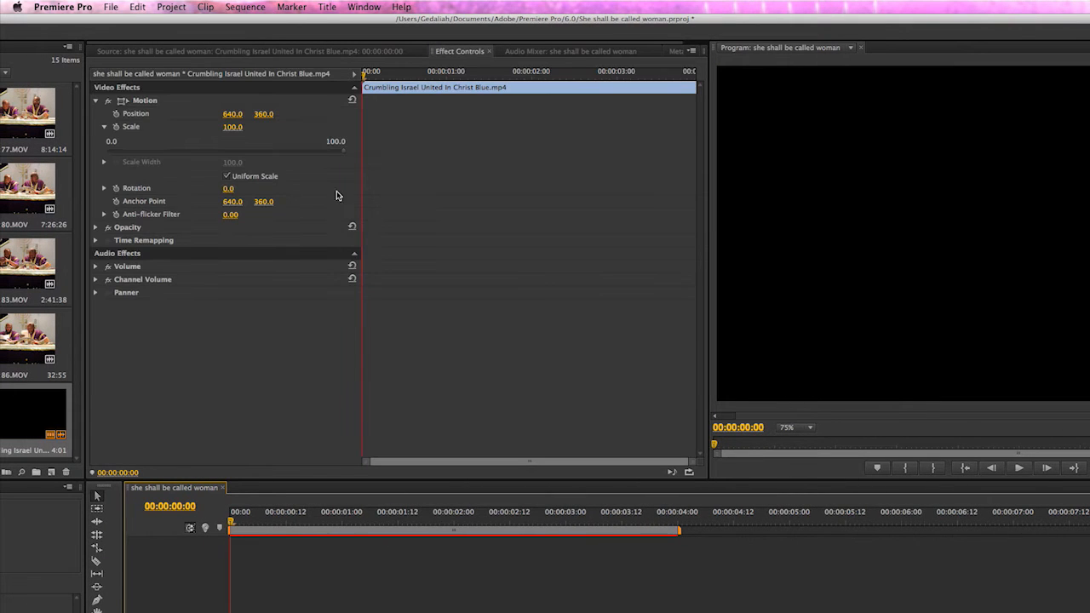
left_click_drag(452, 18, 640, 5)
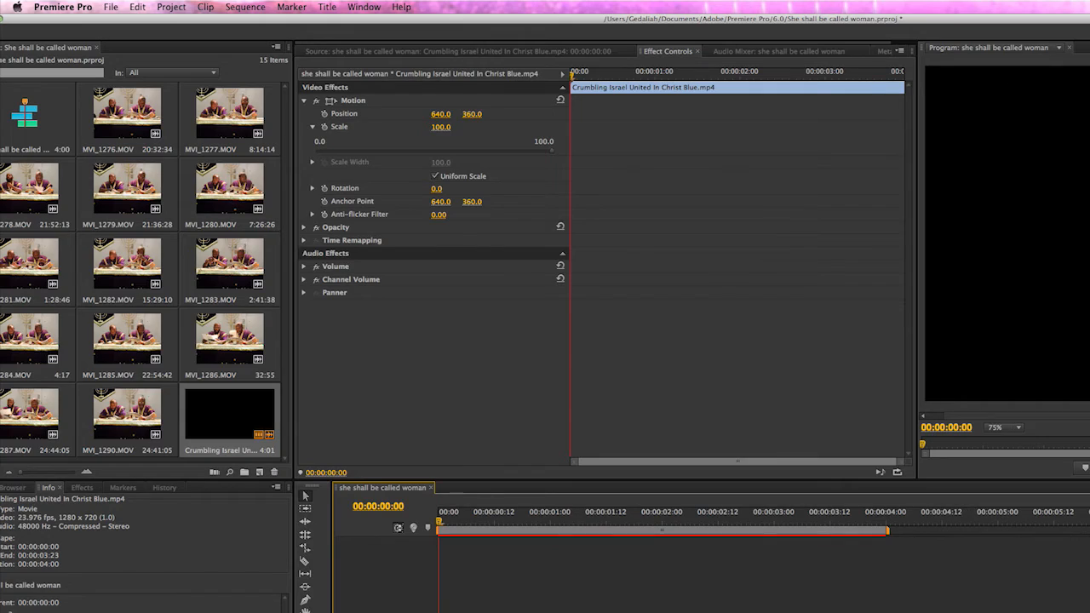
left_click_drag(1083, 19, 1016, 4)
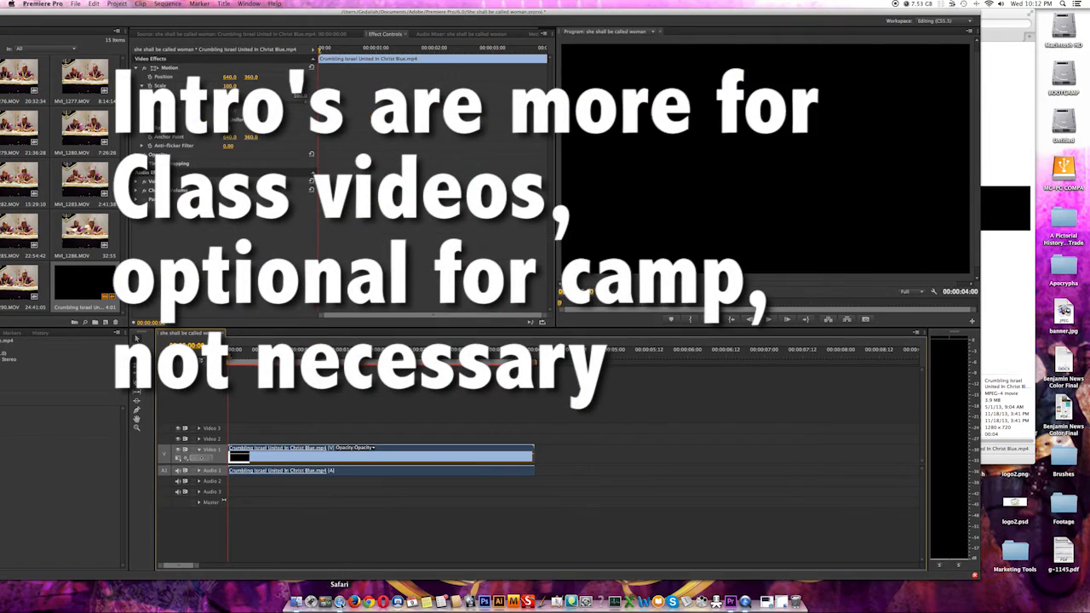
Switch to the YouTube page in Safari and run a search for "youtube"
left_click(339, 601)
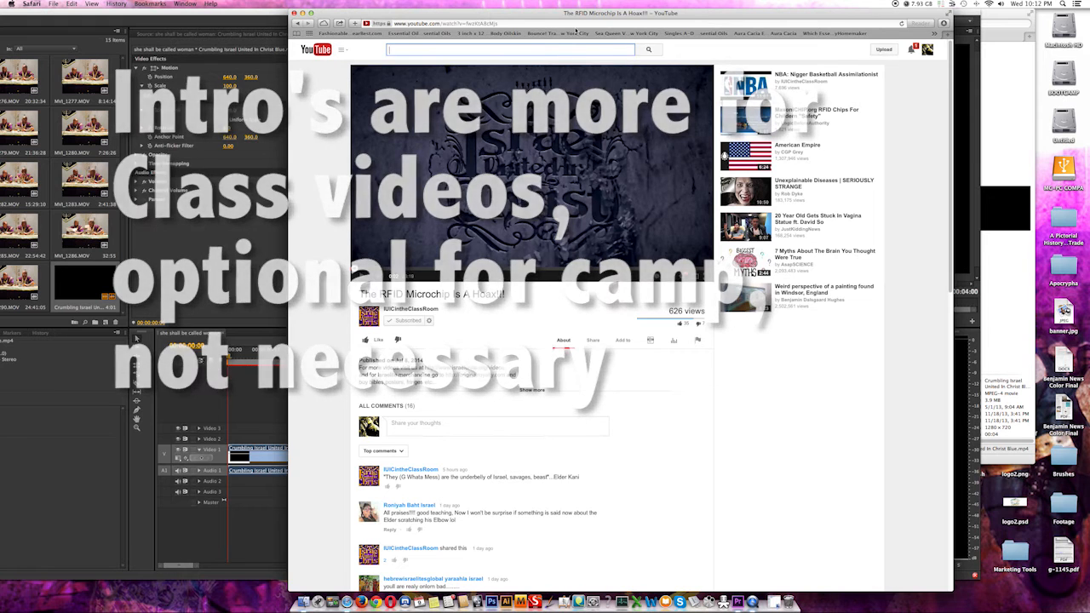
type("youtub")
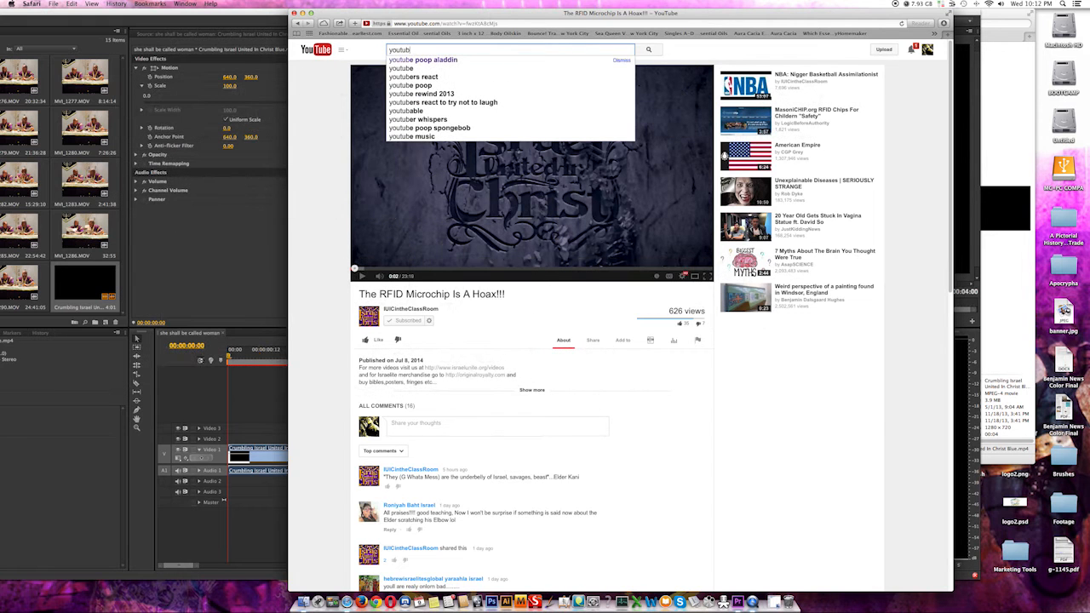
type("e")
key("Return")
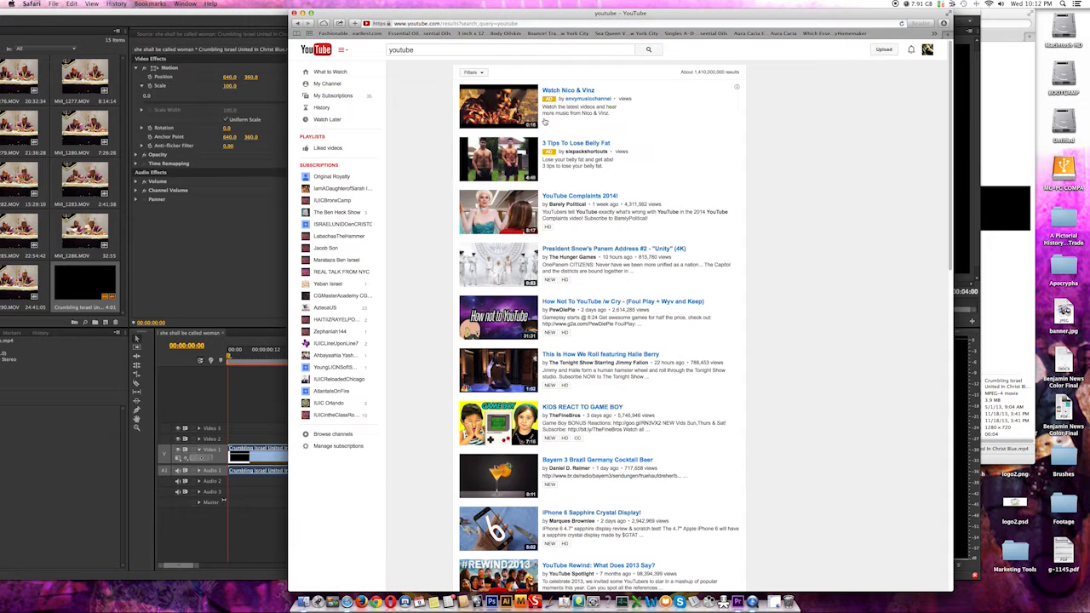
Replace the YouTube search term with "epic score" and run the search
double_click(524, 49)
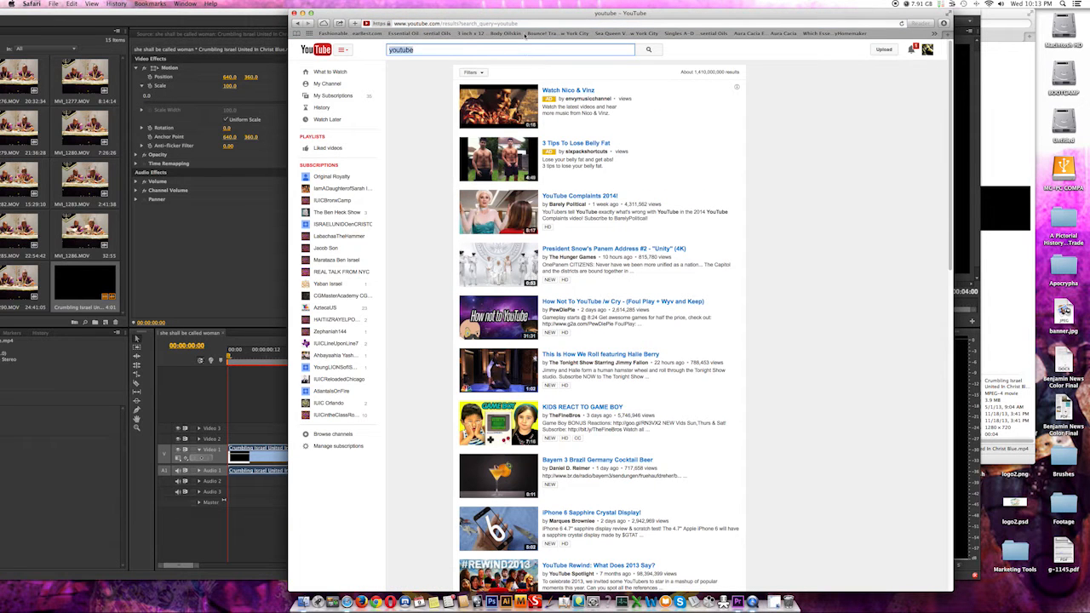
key("BackSpace")
type("epic ")
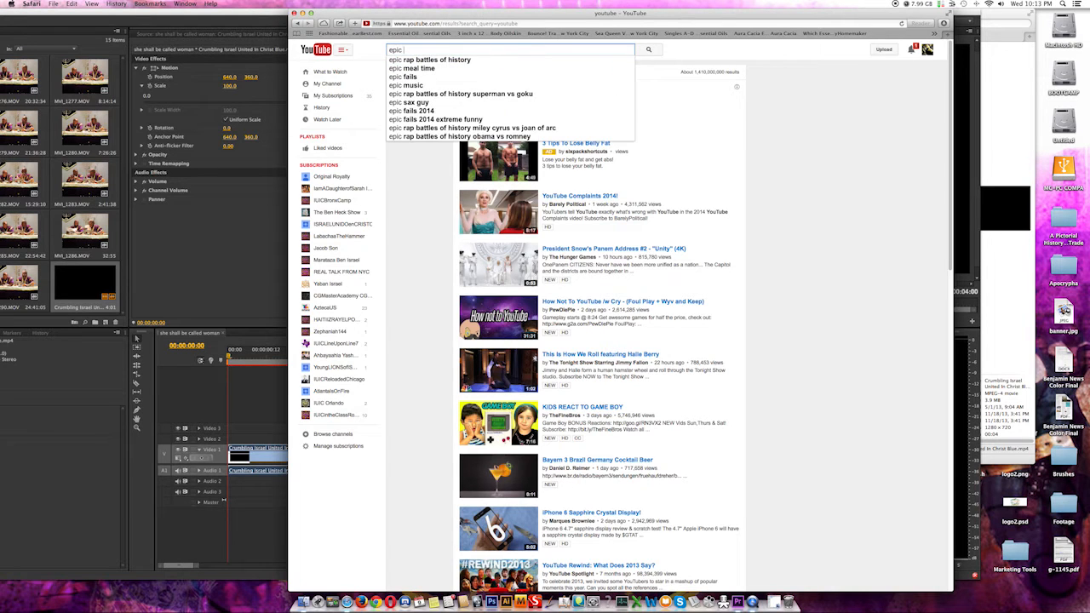
type("score")
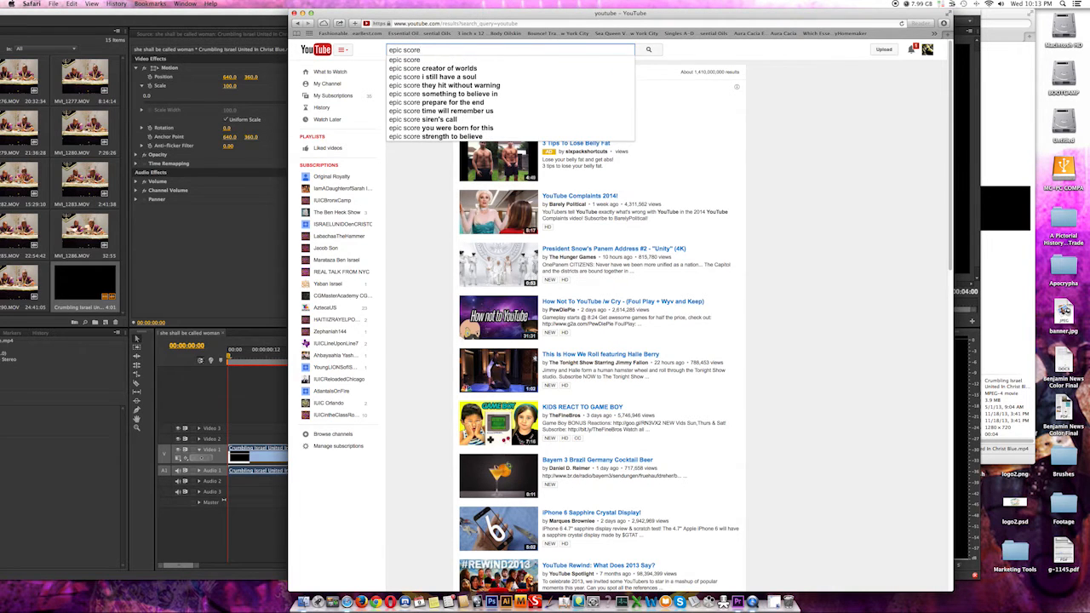
key("Return")
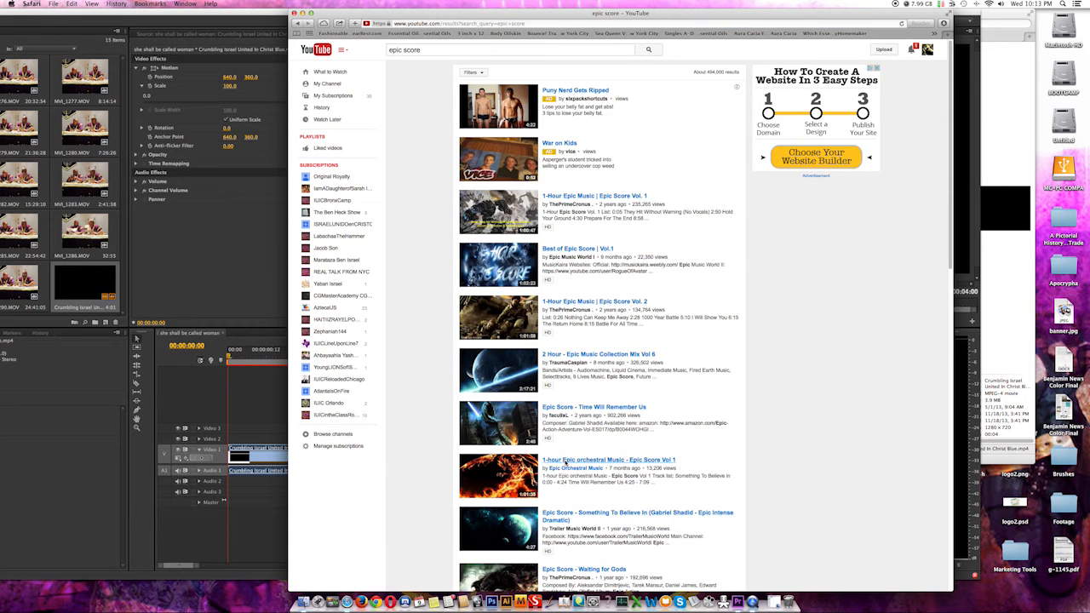
Open the "Epic Score - Something To Believe In" video past its ad, select its web address, and minimize Safari with the video paused
left_click(558, 516)
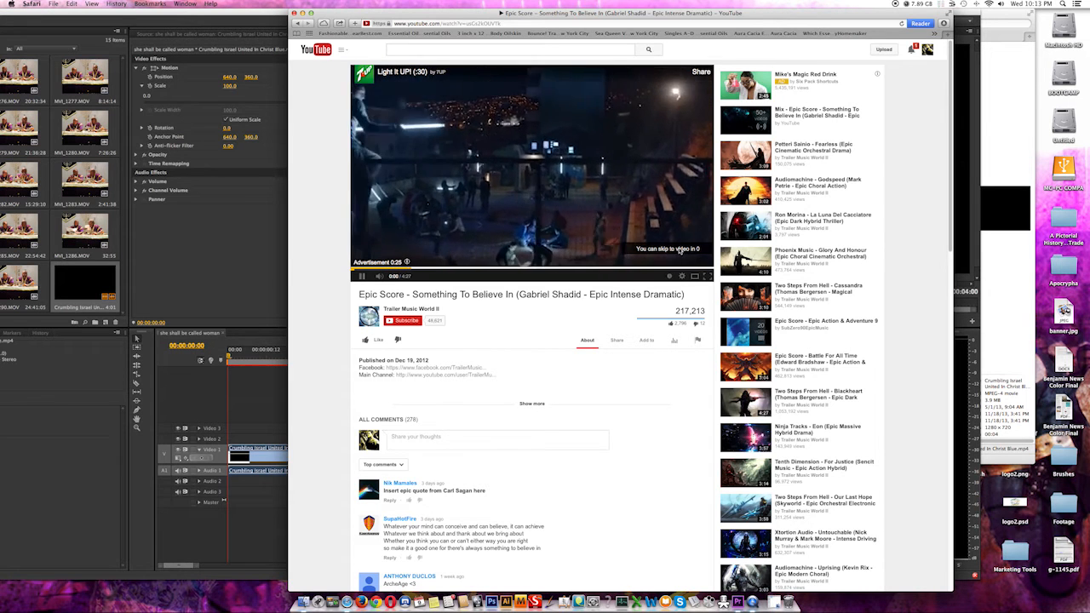
left_click(673, 245)
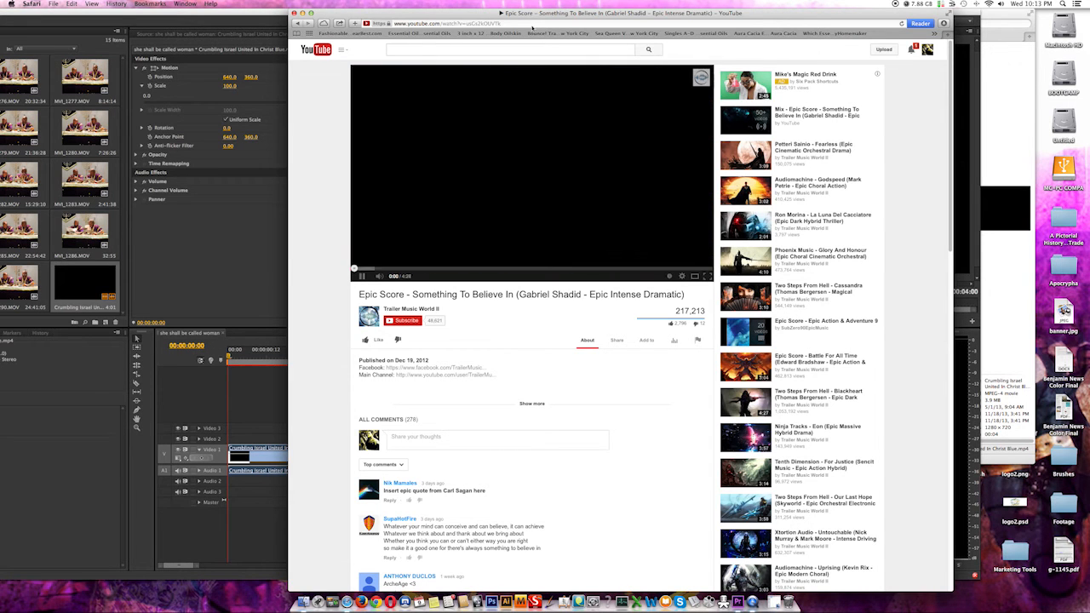
left_click(570, 23)
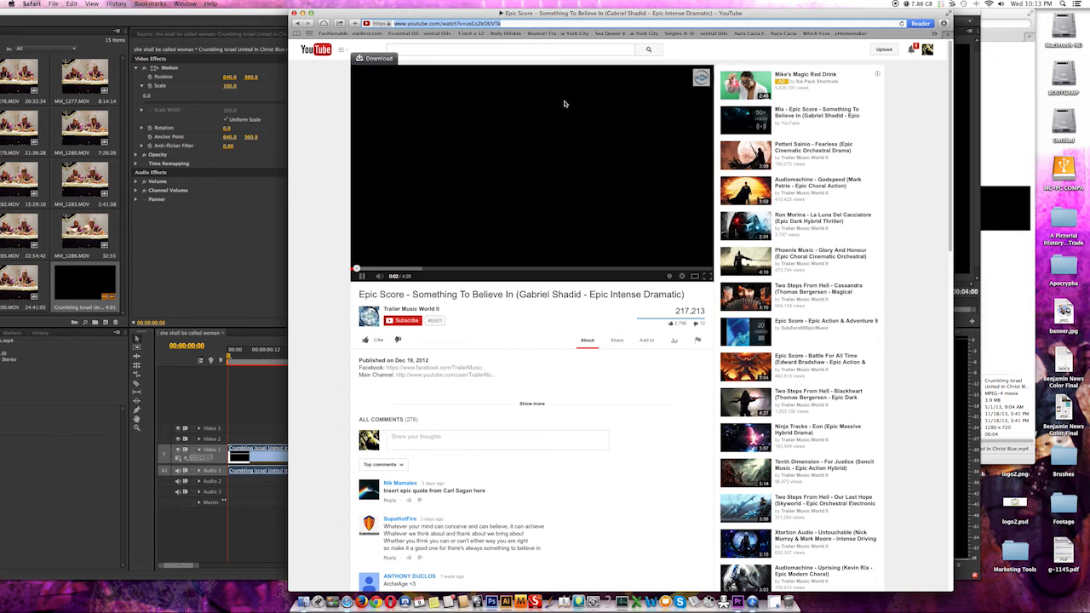
left_click(360, 276)
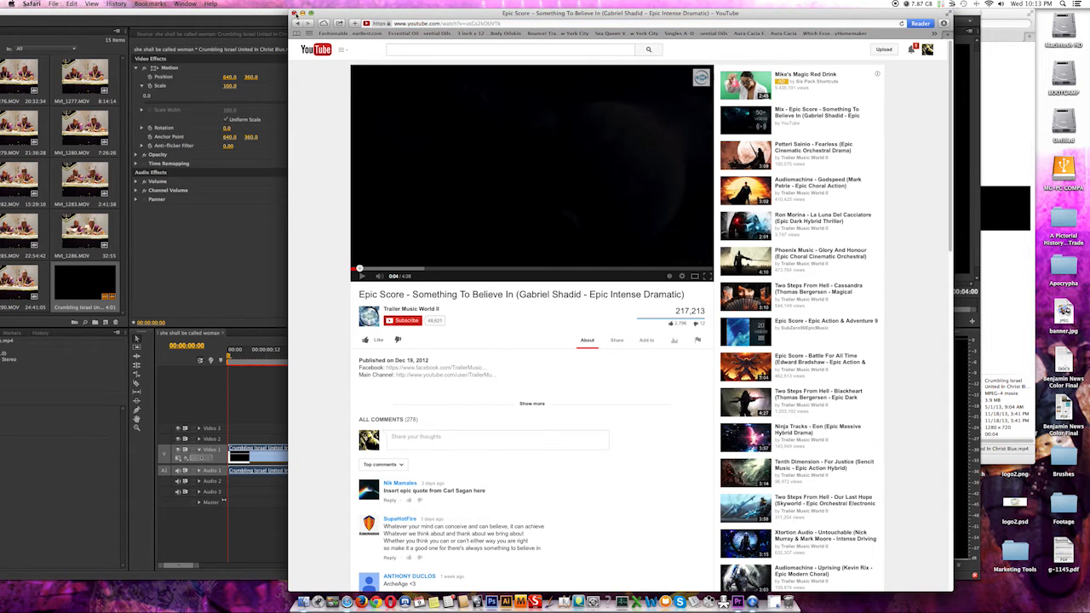
left_click(300, 13)
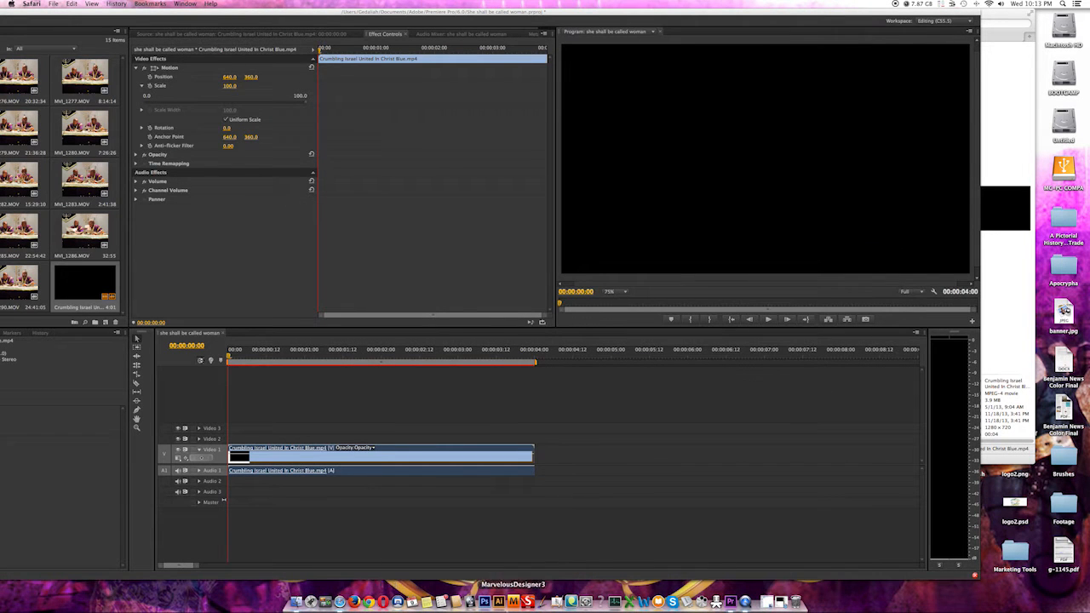
Launch YouTube to MP3 from a Spotlight search for "mp", accept the version 3.5 download and move its window over Premiere Pro
left_click(1063, 4)
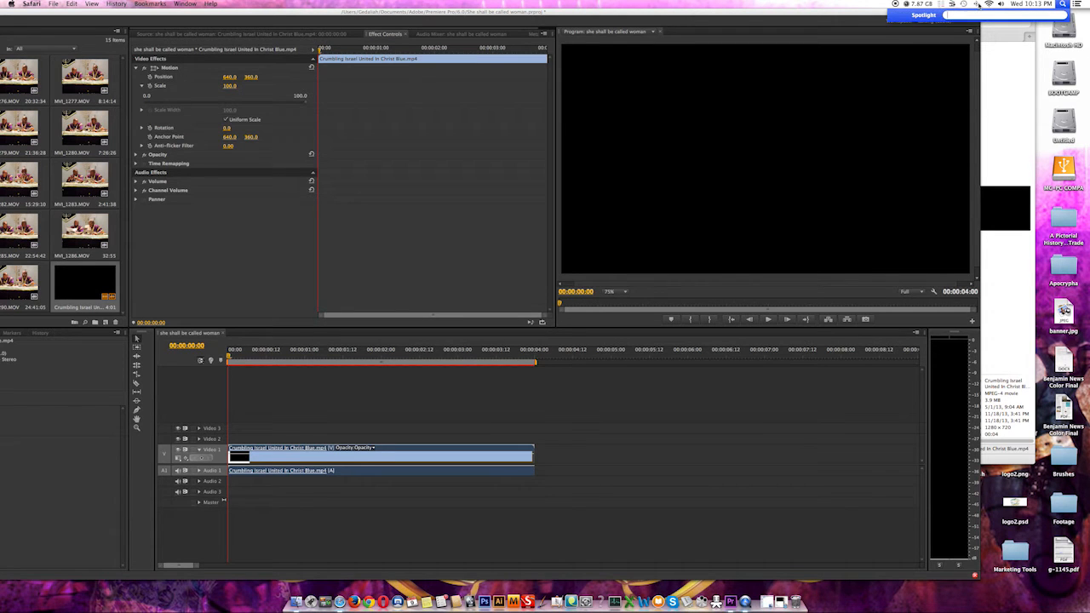
type("mp")
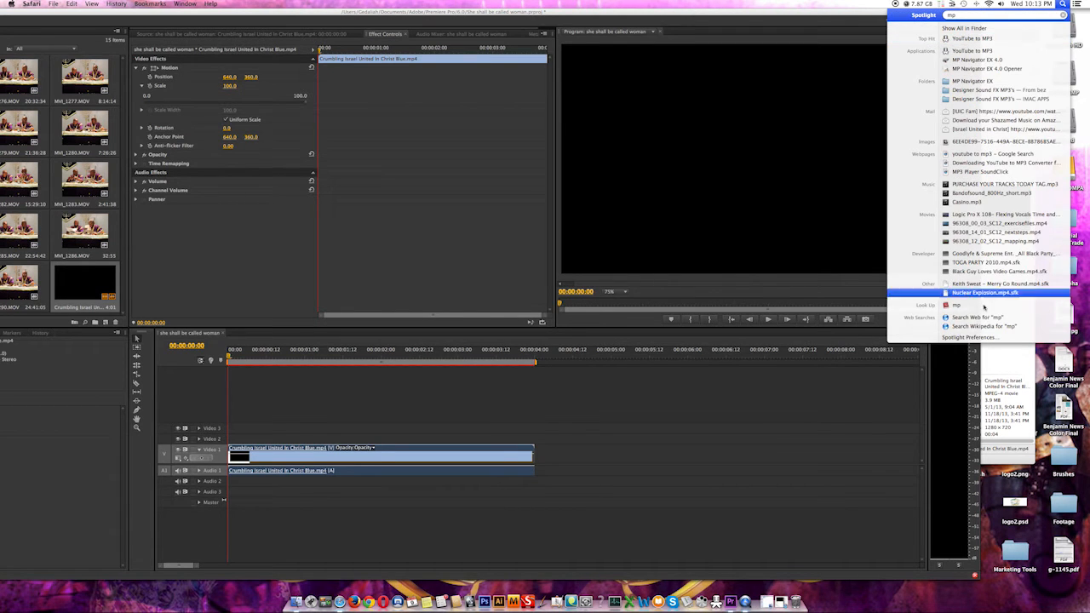
left_click(976, 52)
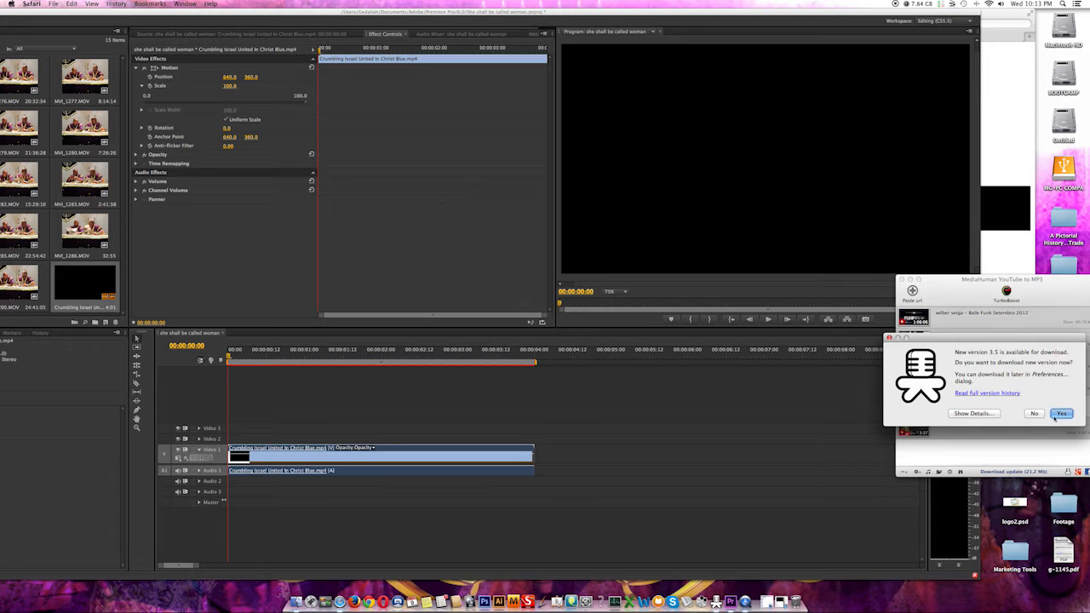
left_click(1058, 416)
left_click_drag(1007, 298, 820, 276)
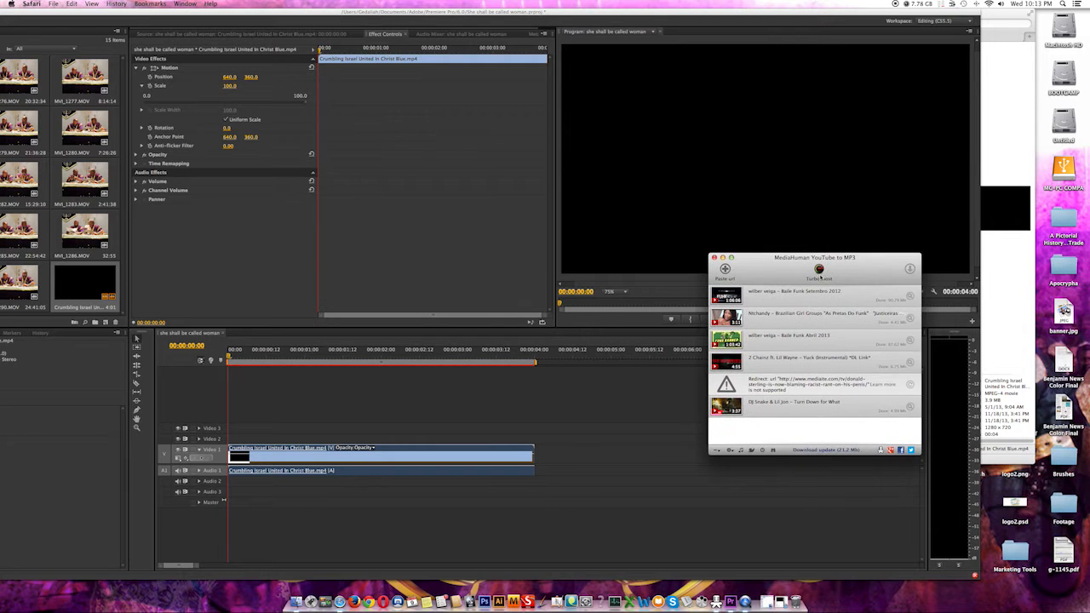
Remove all the old entries from the MediaHuman YouTube to MP3 download list
left_click(713, 290)
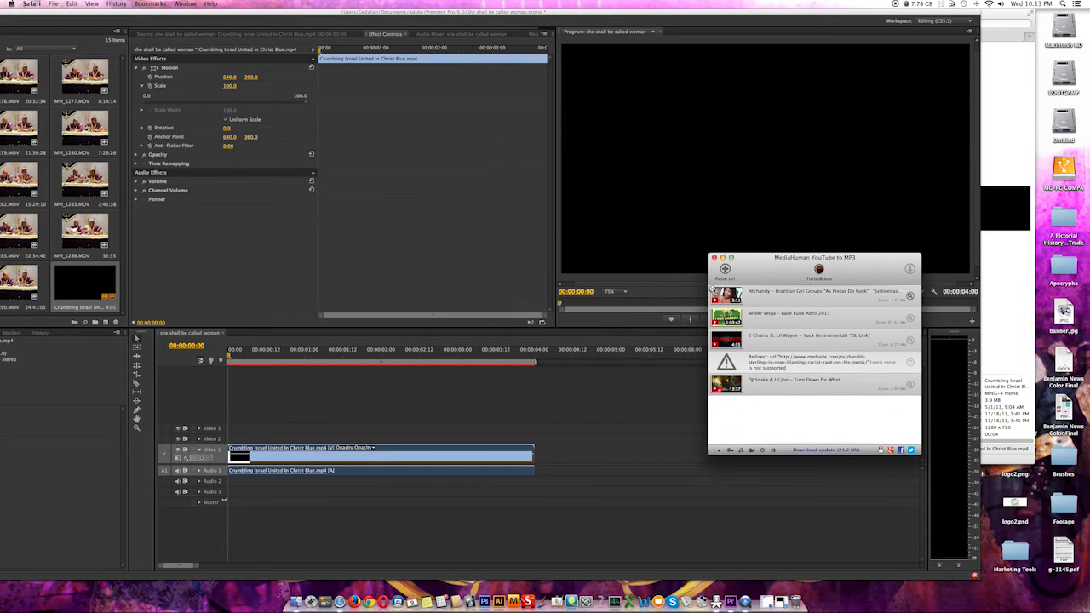
left_click(713, 290)
left_click(714, 291)
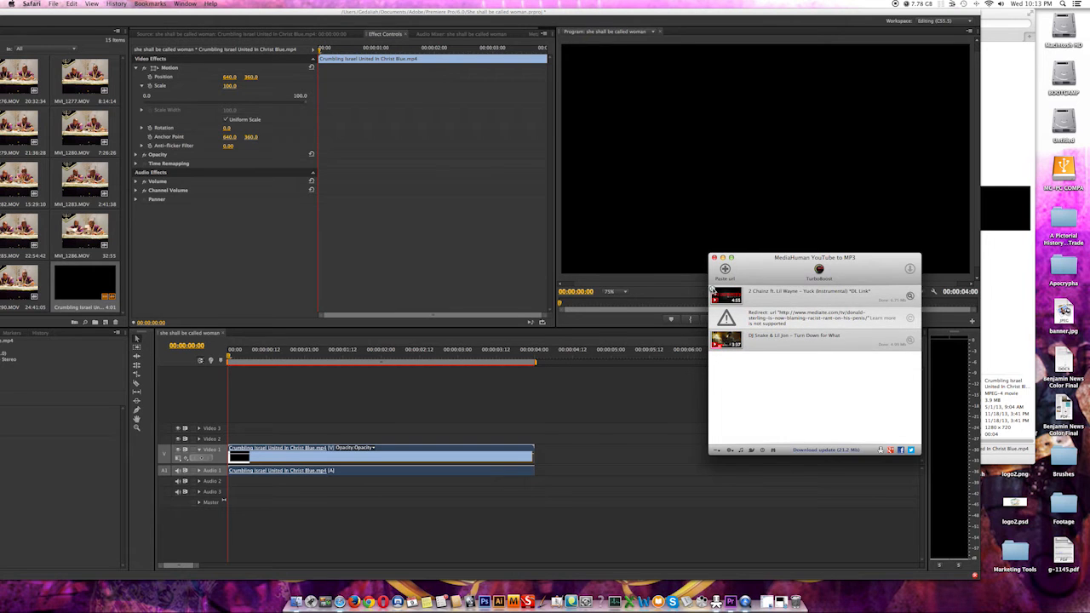
left_click(712, 290)
left_click(713, 291)
left_click(713, 291)
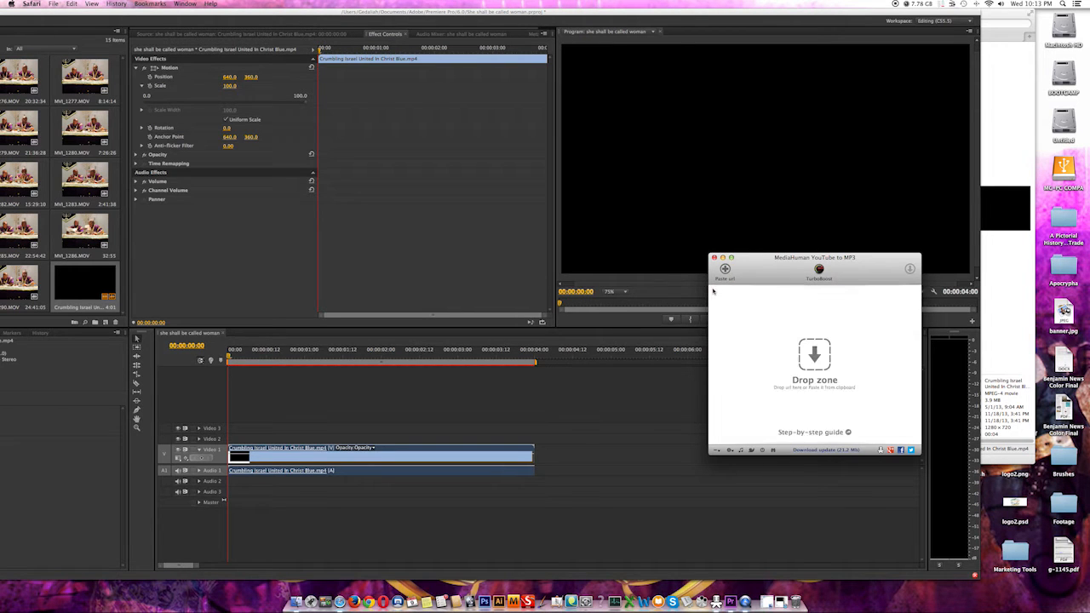
Convert the copied video address in MediaHuman YouTube to MP3 and locate the saved MP3 file in Finder
left_click_drag(769, 270, 576, 276)
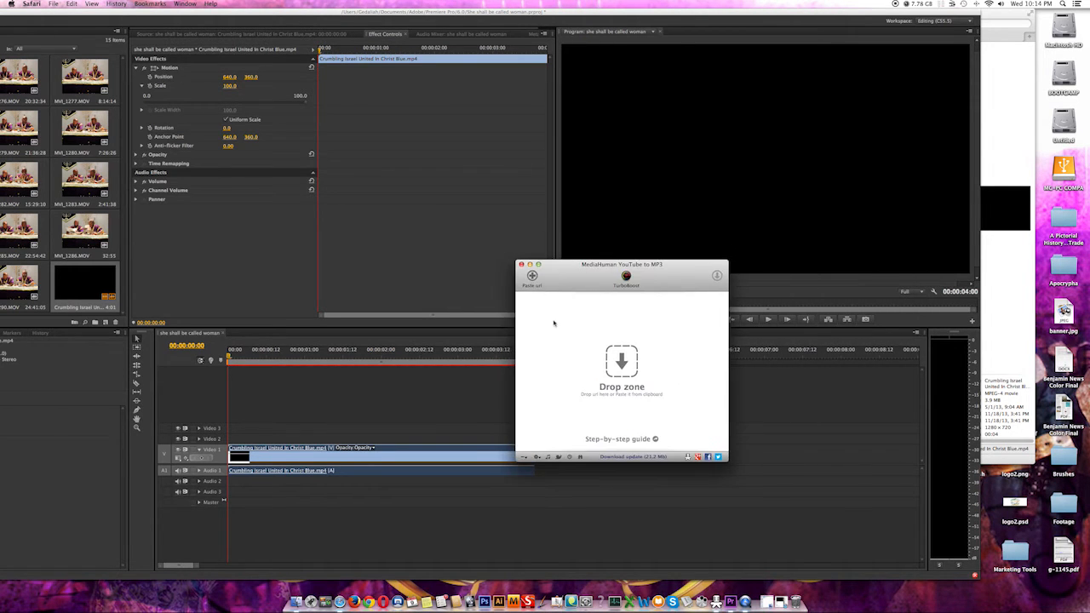
left_click(532, 275)
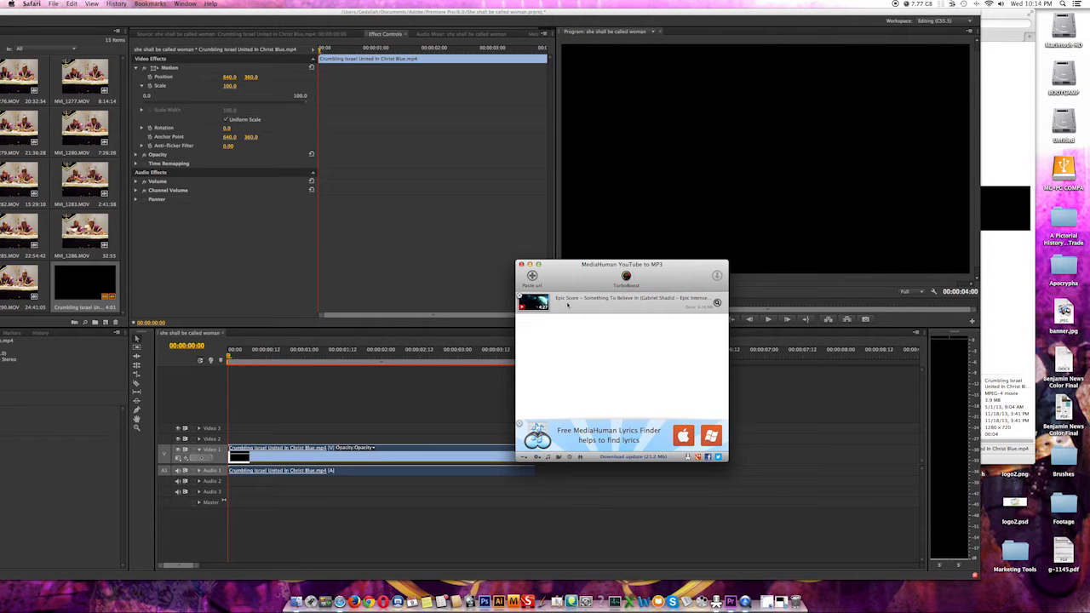
right_click(697, 304)
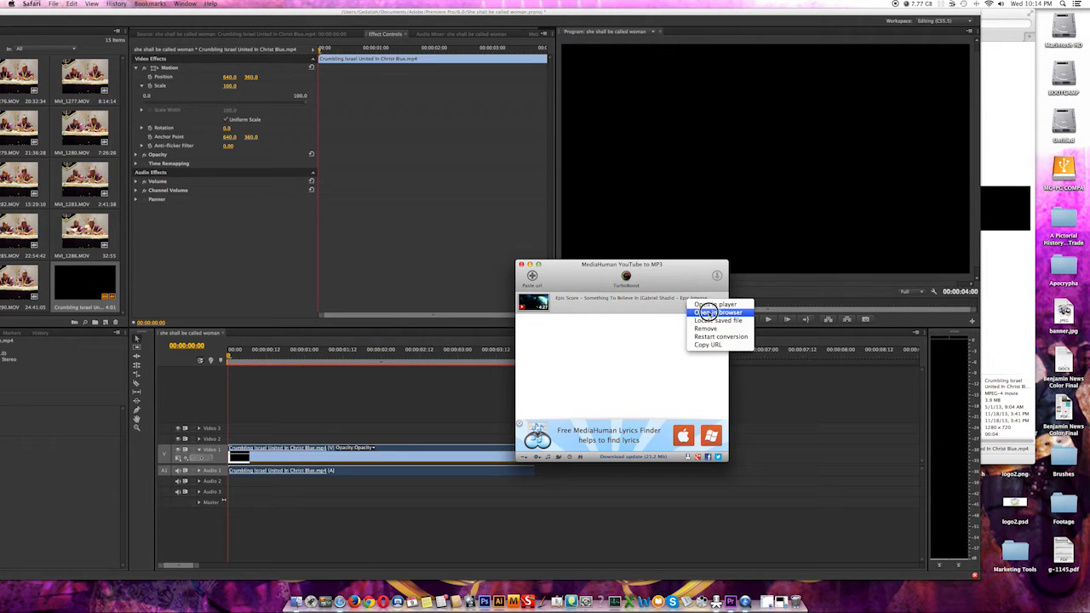
left_click(705, 322)
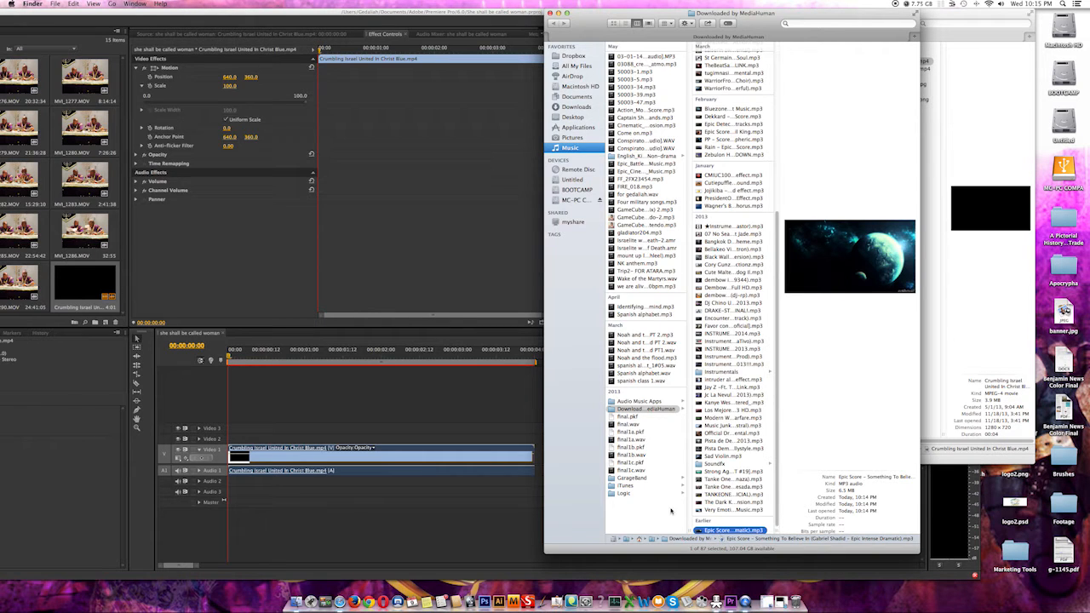
Place the Epic Score - Something To Believe In MP3 on Audio 2 directly after the intro clip and return to Premiere Pro
left_click_drag(728, 528, 521, 488)
left_click_drag(795, 18, 1027, 19)
left_click_drag(936, 530, 535, 483)
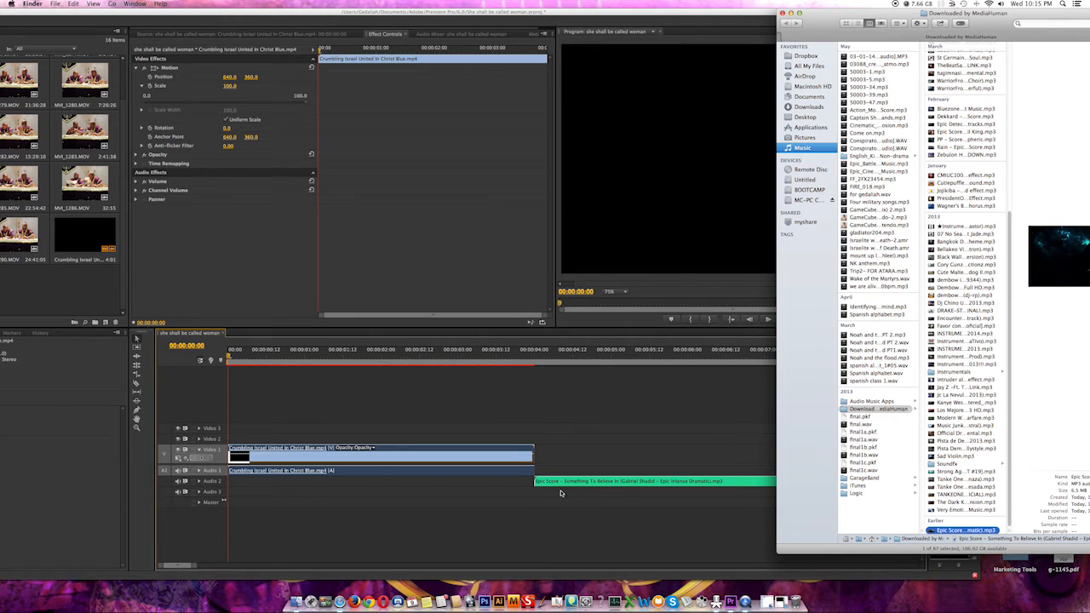
left_click(562, 502)
left_click(1031, 193)
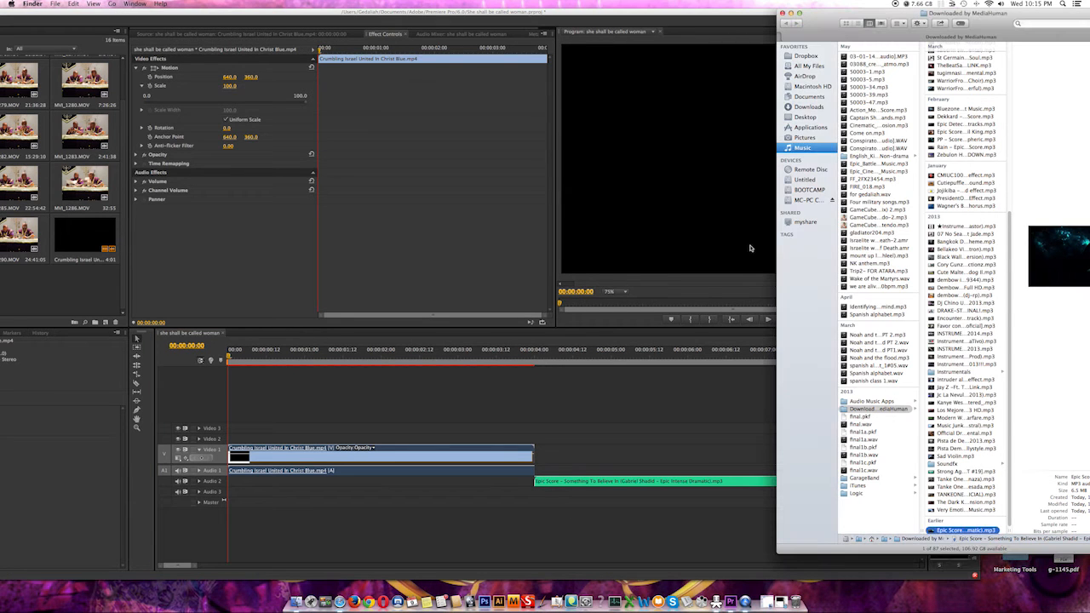
left_click(479, 297)
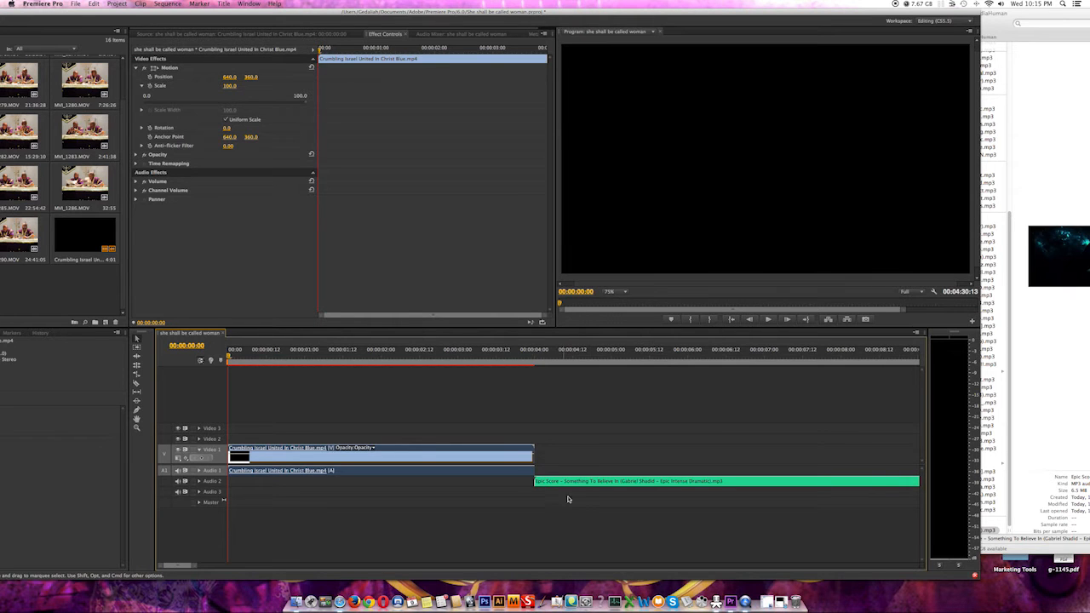
Play the sequence from the start and replay the transition from the intro clip into the music on Audio 2
left_click_drag(546, 485, 594, 481)
left_click(528, 361)
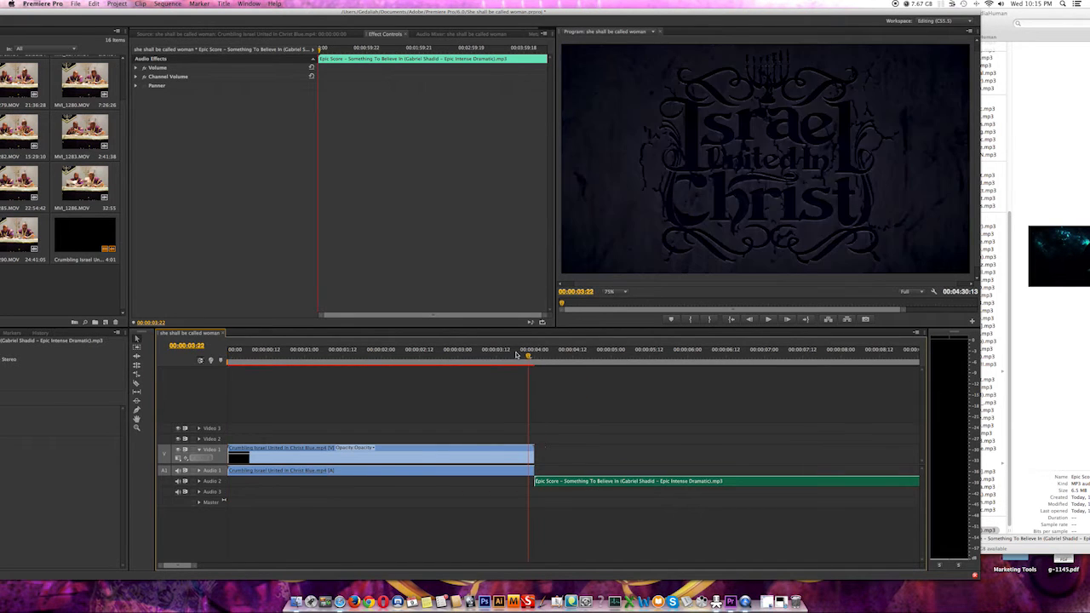
left_click(228, 357)
key("space")
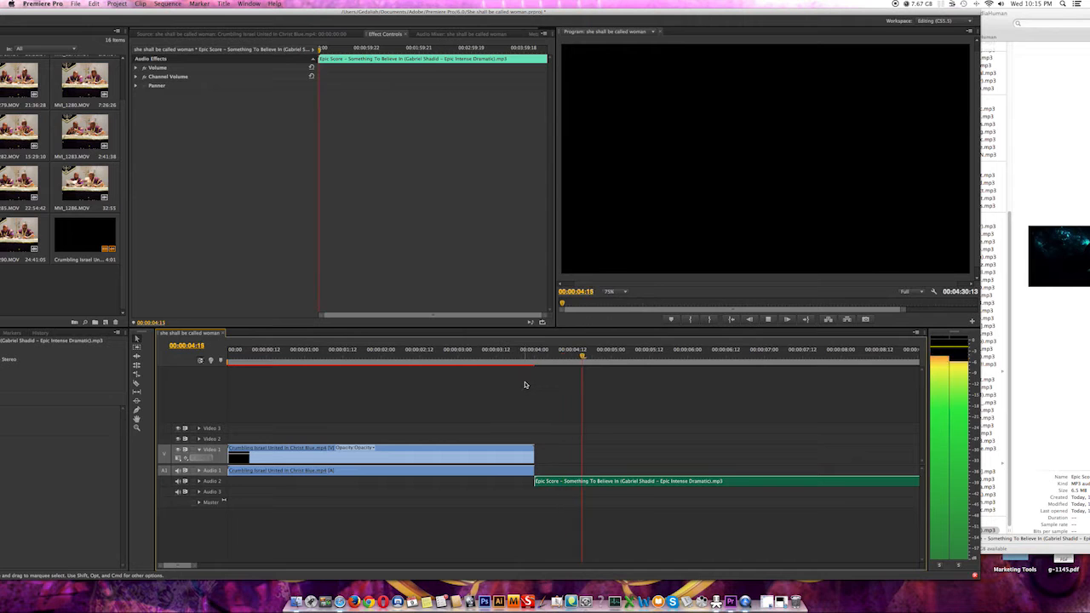
left_click(550, 356)
key("space")
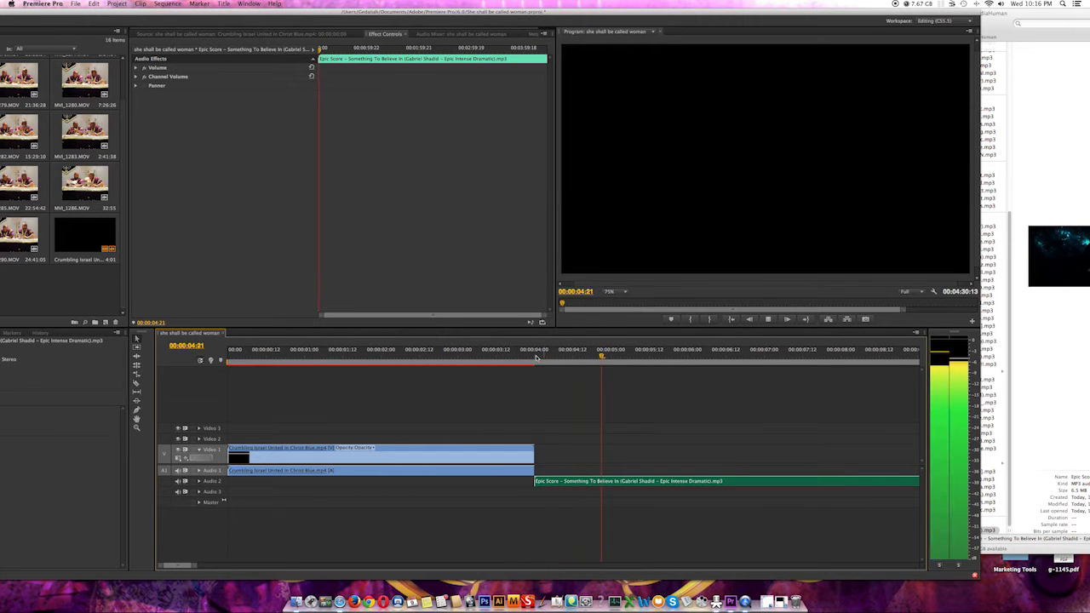
left_click(518, 355)
left_click(533, 356)
left_click(540, 357)
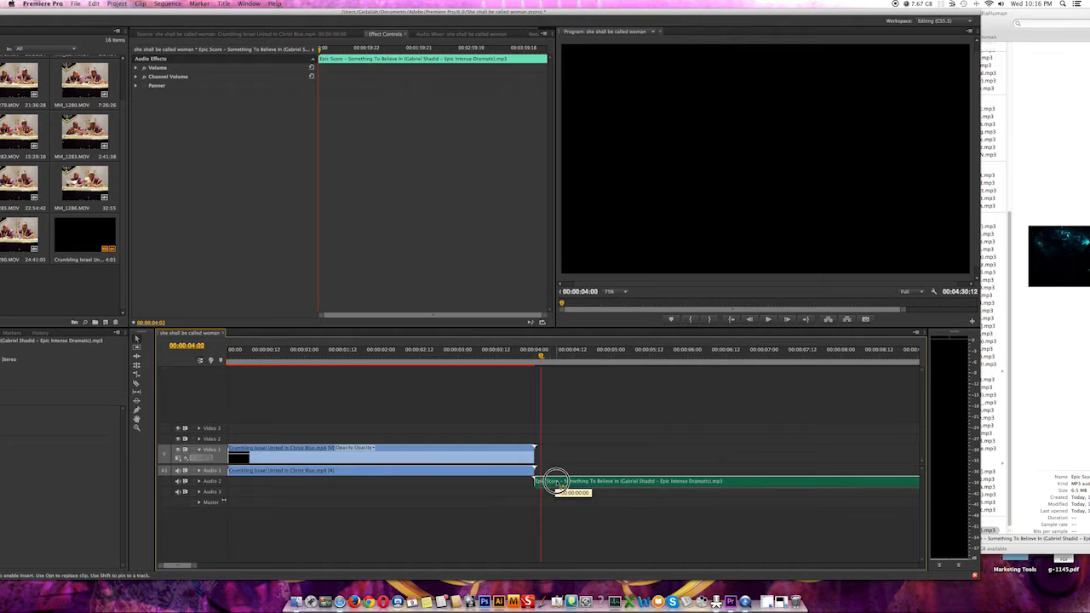
left_click(552, 357)
key("space")
key("space")
left_click(555, 360)
left_click(556, 358)
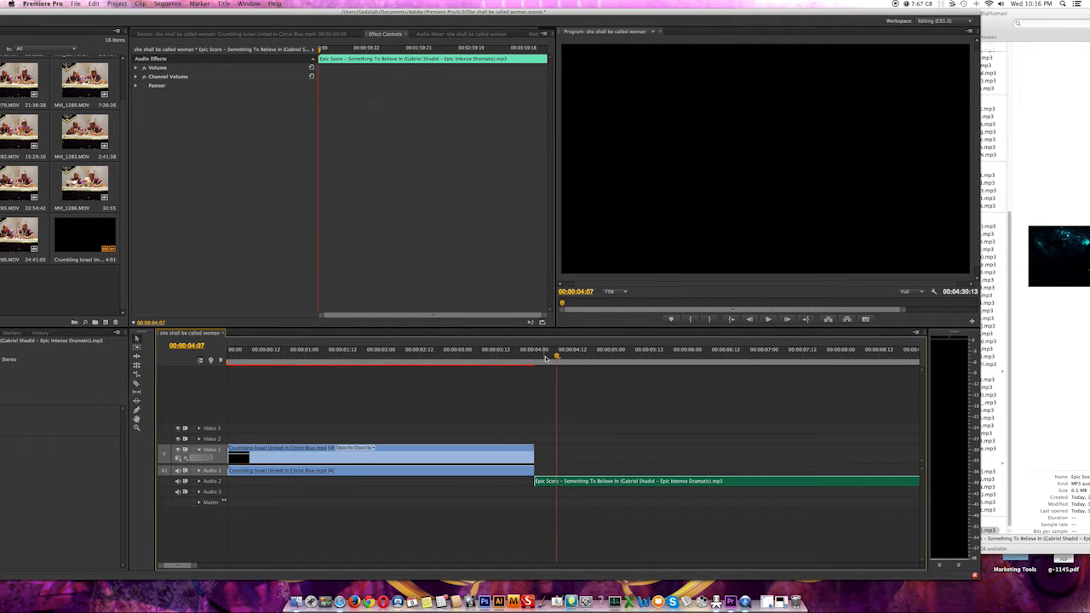
Expand Audio 2 to show the music clip's waveform at close range, keeping Audio 1 collapsed
key("minus")
key("minus")
key("minus")
key("equal")
key("equal")
key("equal")
key("equal")
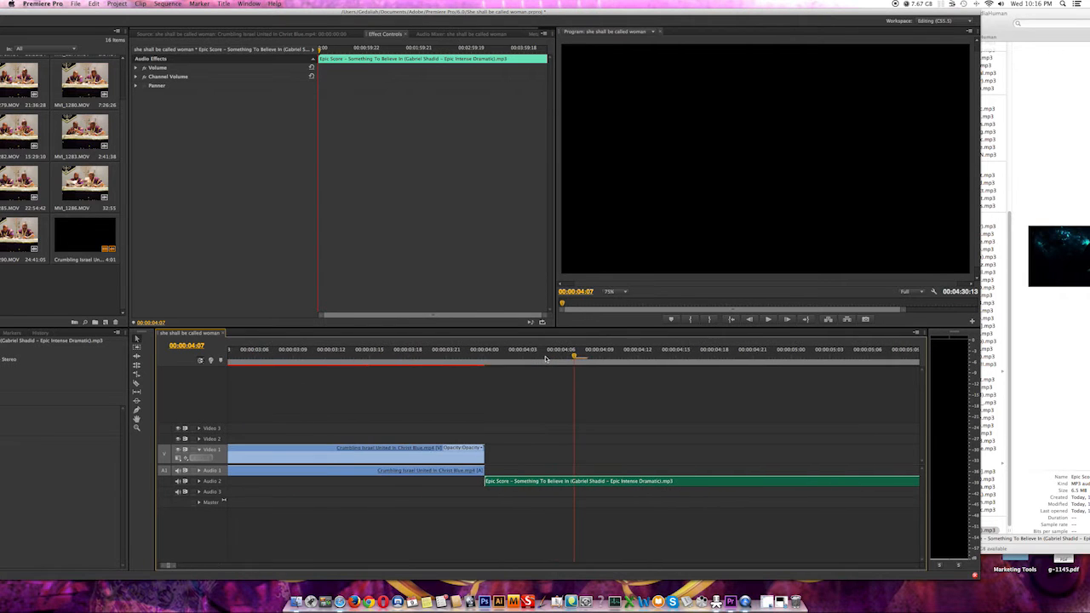
left_click(198, 471)
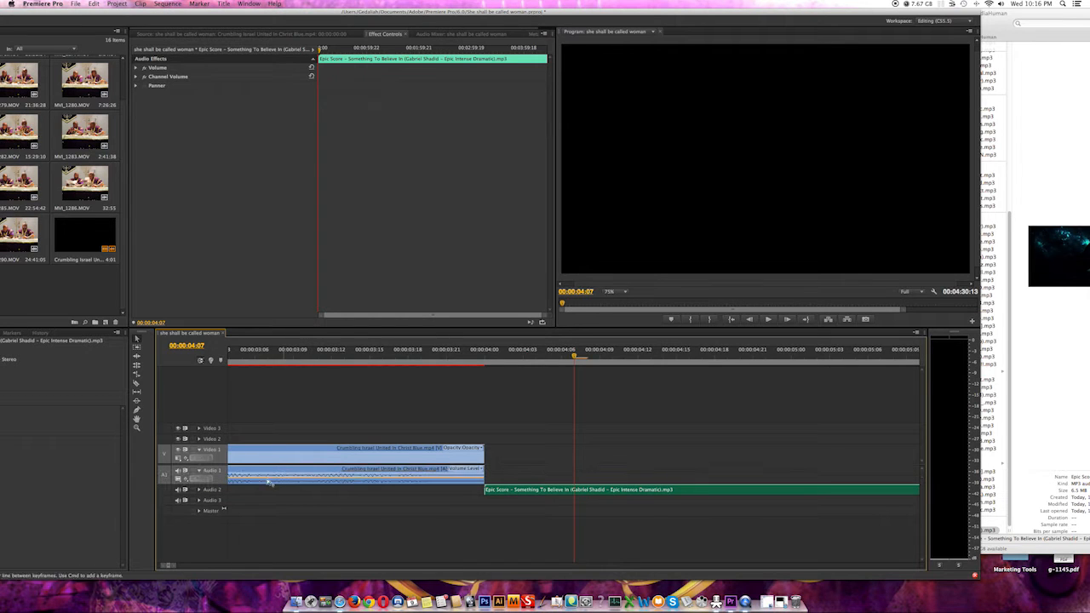
left_click(198, 470)
left_click(198, 481)
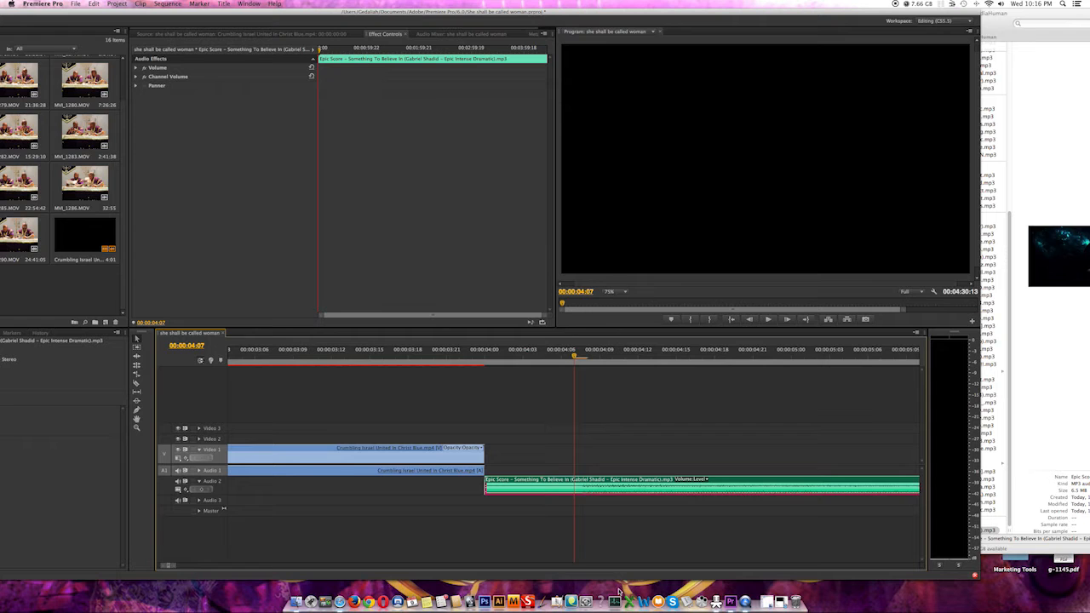
Shift the music clip on Audio 2 about one frame earlier so it slightly overlaps the intro clip's end
key("XF86AudioRaiseVolume")
left_click_drag(638, 479, 632, 477)
left_click(573, 417)
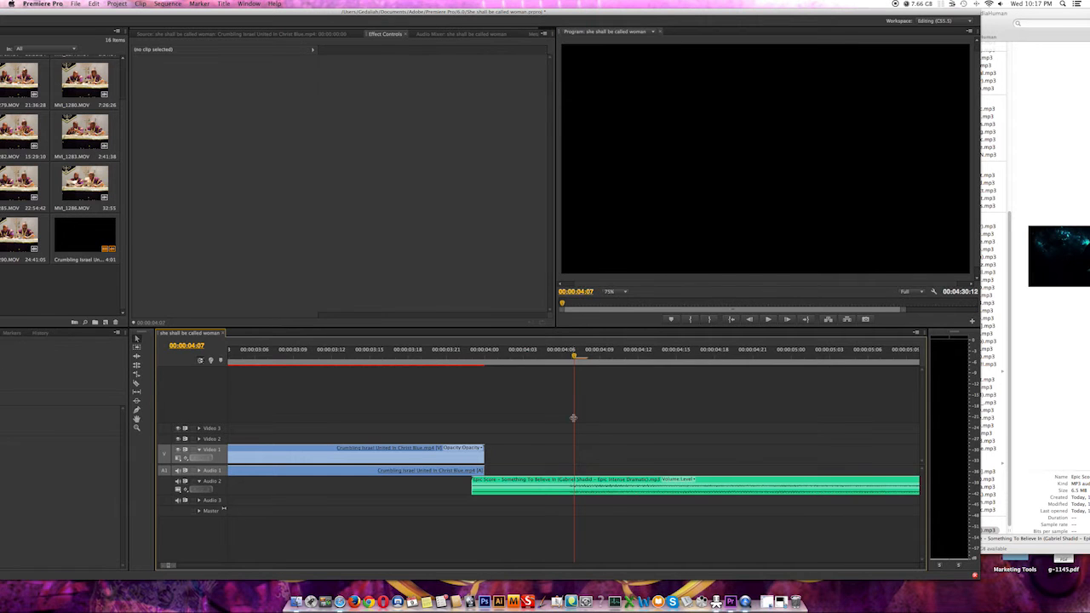
Audition the opening of the music clip repeatedly to find where its sound starts, parking the playhead at 00:00:04:05
left_click_drag(561, 353, 554, 356)
left_click(561, 355)
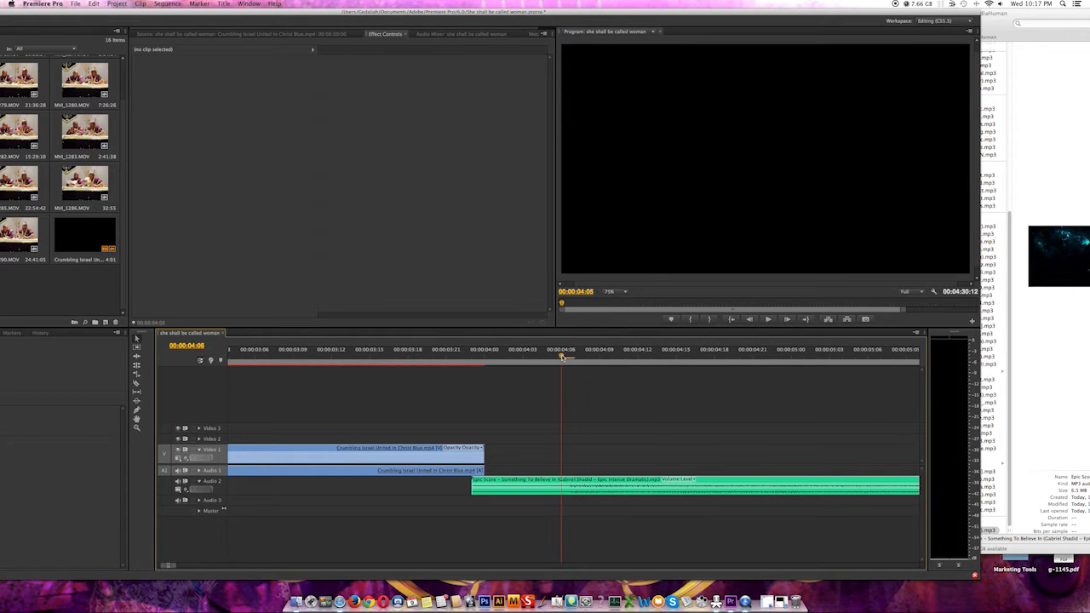
key("space")
left_click(562, 358)
key("space")
left_click(560, 358)
key("space")
left_click(561, 359)
left_click(549, 355)
key("space")
left_click(549, 356)
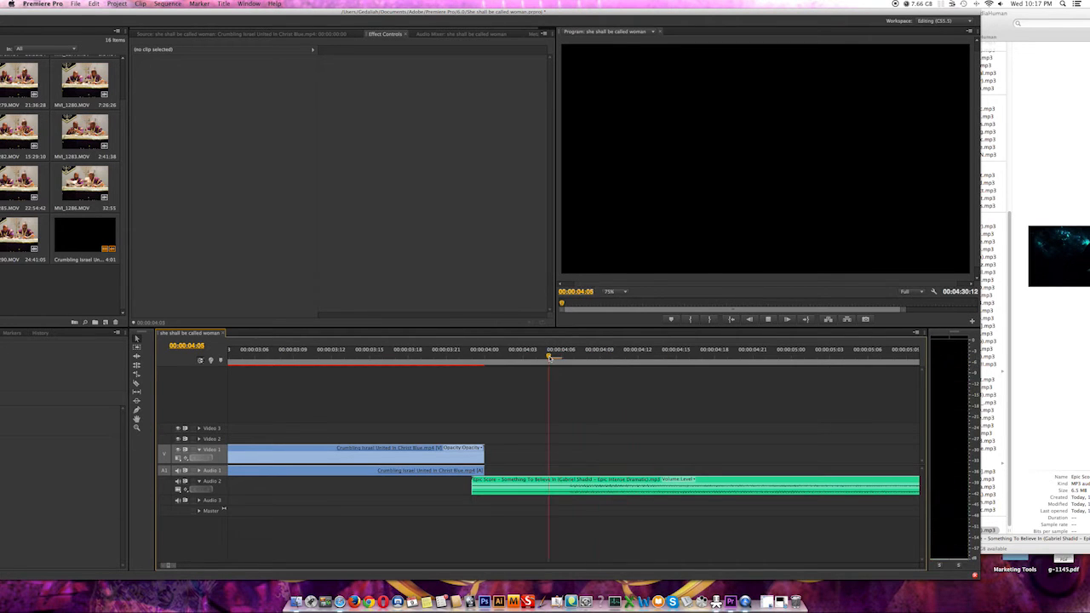
key("space")
left_click(549, 356)
left_click(523, 357)
key("space")
left_click(547, 357)
key("space")
left_click(521, 357)
left_click(535, 356)
key("space")
key("space")
left_click(534, 357)
key("space")
key("space")
left_click(548, 356)
key("space")
key("space")
left_click(547, 356)
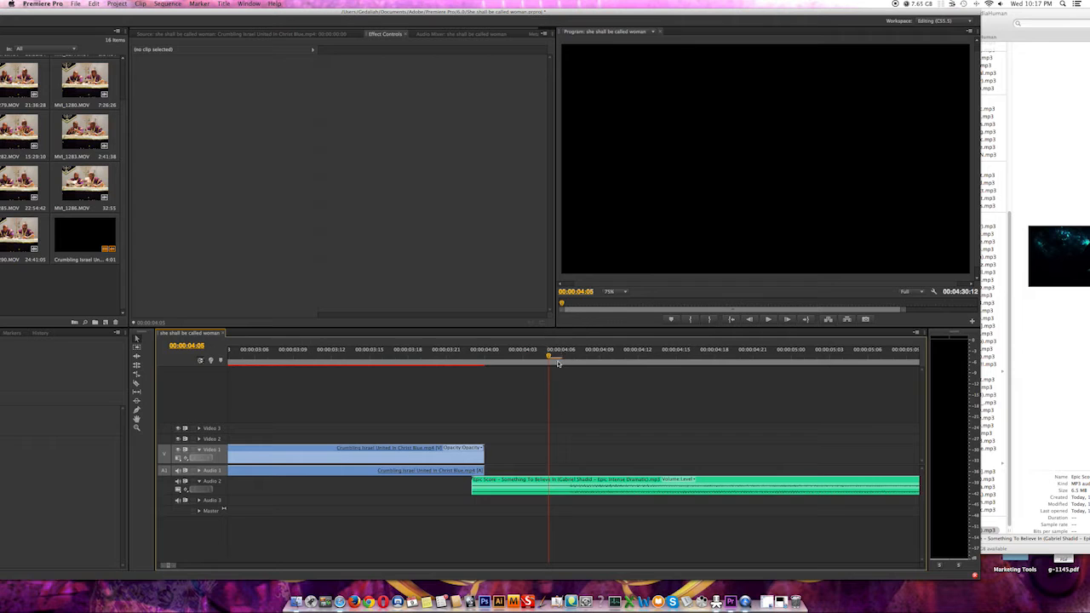
Cut off the part of the music clip before 00:00:04:05 and move the remainder against the intro clip's end at 00:00:04:00
left_click(550, 483)
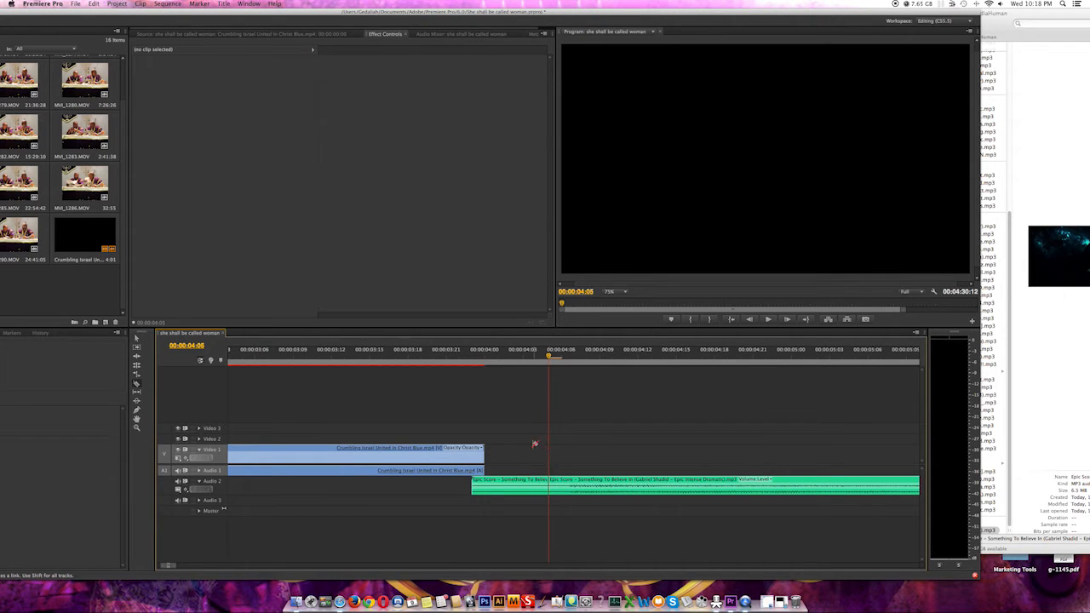
left_click(533, 488)
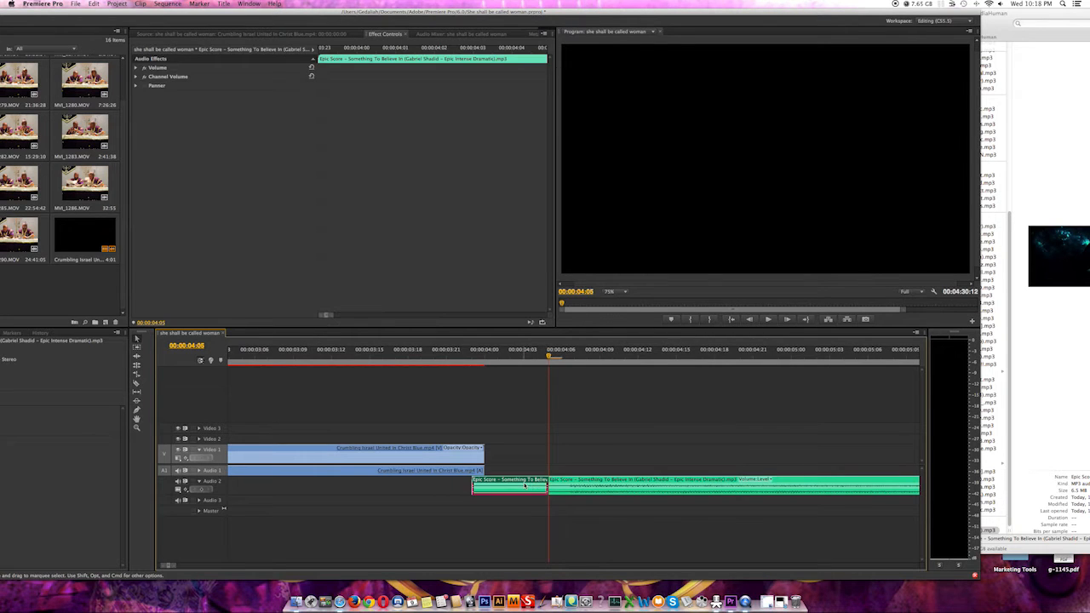
right_click(525, 483)
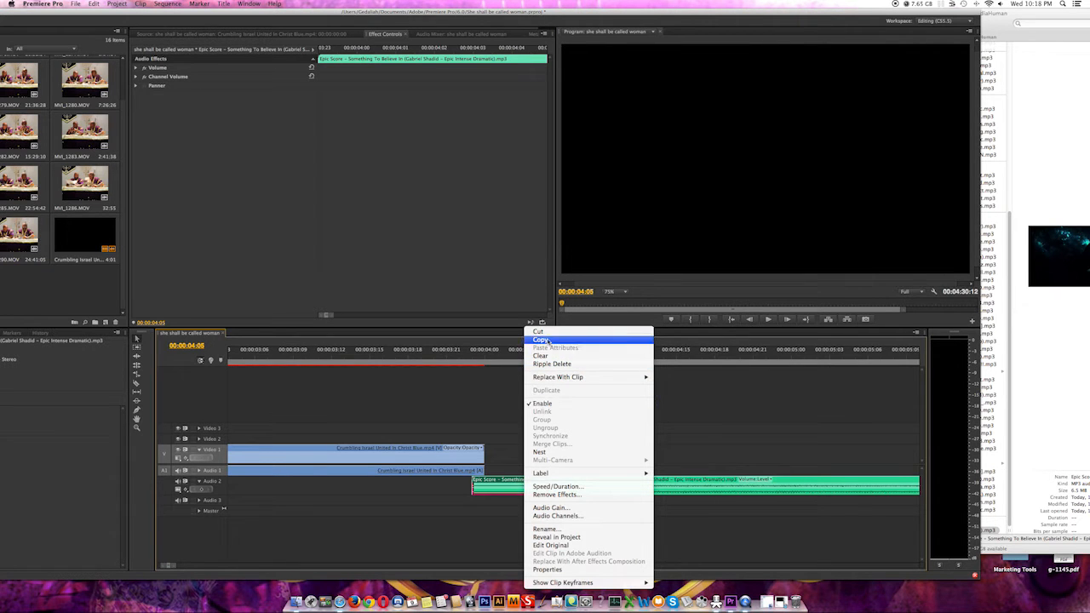
left_click(511, 481)
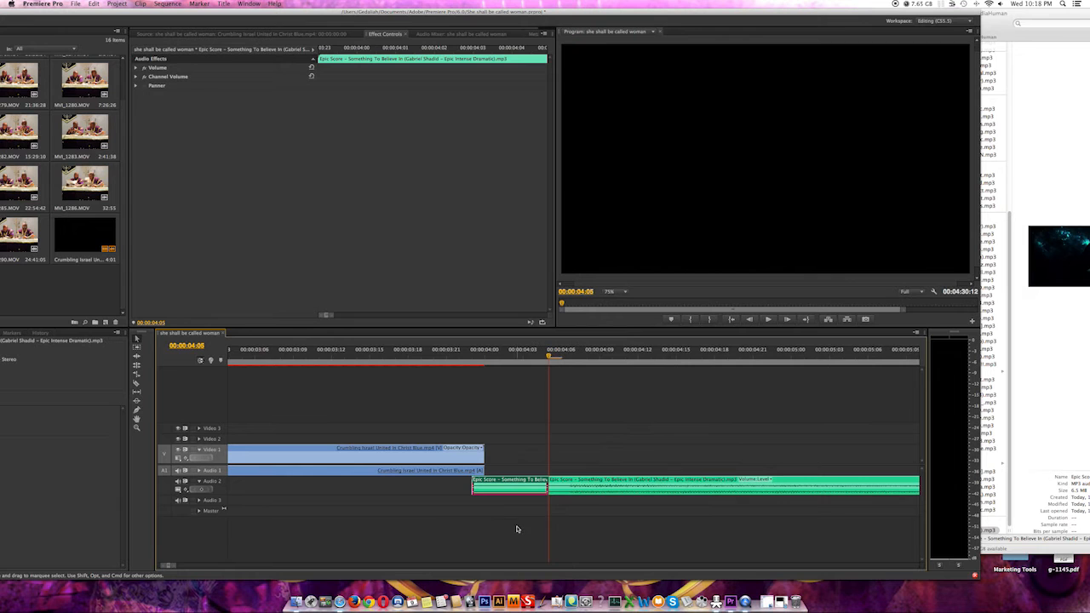
key("Delete")
left_click_drag(559, 483, 503, 479)
left_click(484, 359)
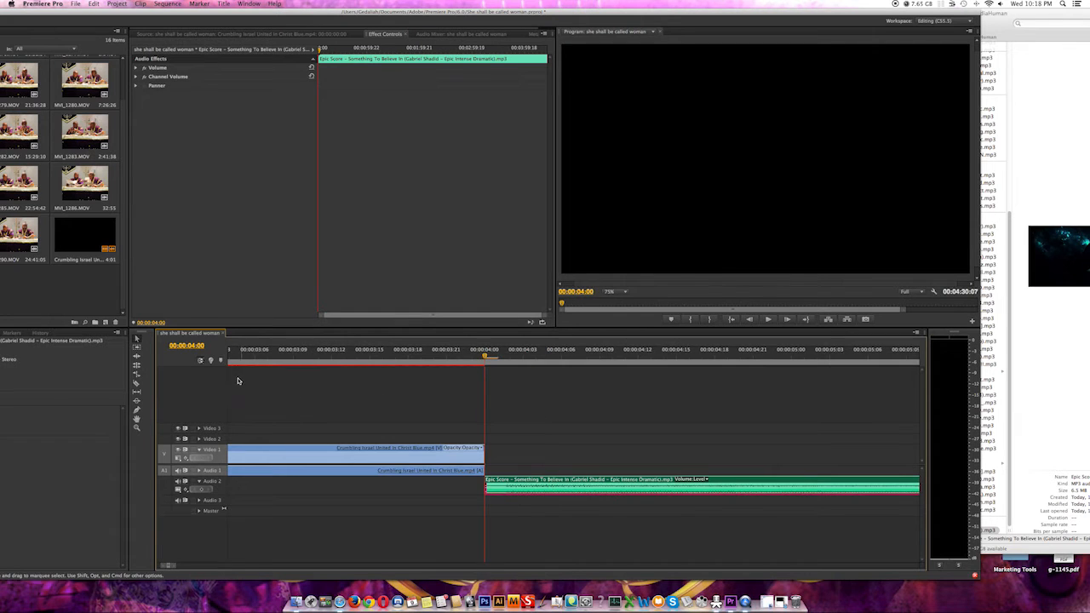
Play the sequence from 00:00:00:00 through the intro clip into the trimmed music, with both clips in view
left_click(218, 359)
mouse_move(218, 359)
left_mouse_down()
mouse_move(231, 360)
mouse_move(172, 353)
mouse_move(223, 360)
left_mouse_up()
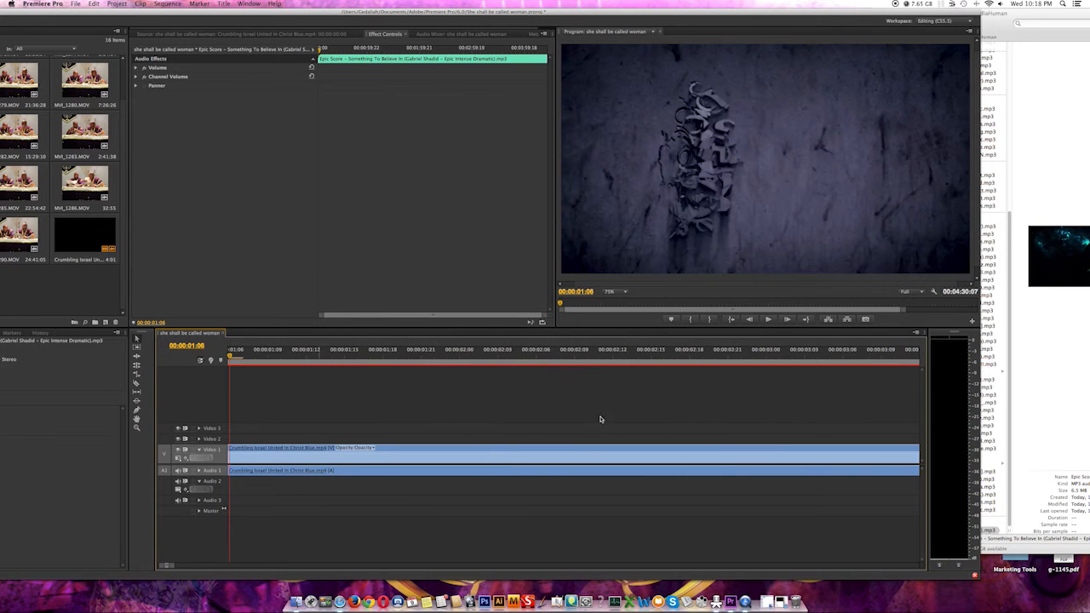
key("minus")
key("minus")
key("minus")
key("minus")
key("equal")
key("equal")
key("minus")
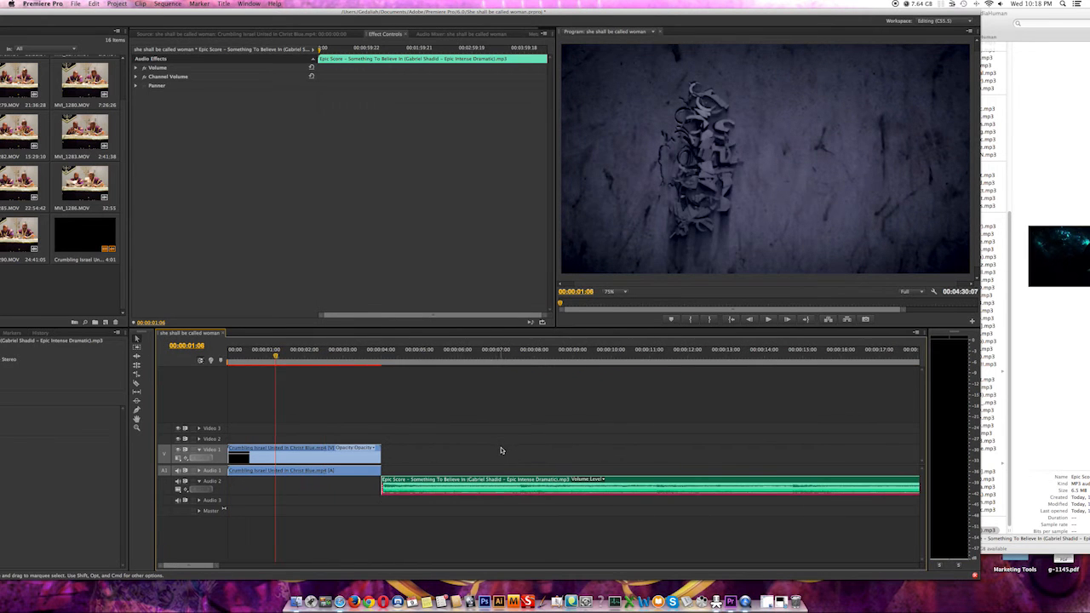
left_click_drag(274, 361, 197, 359)
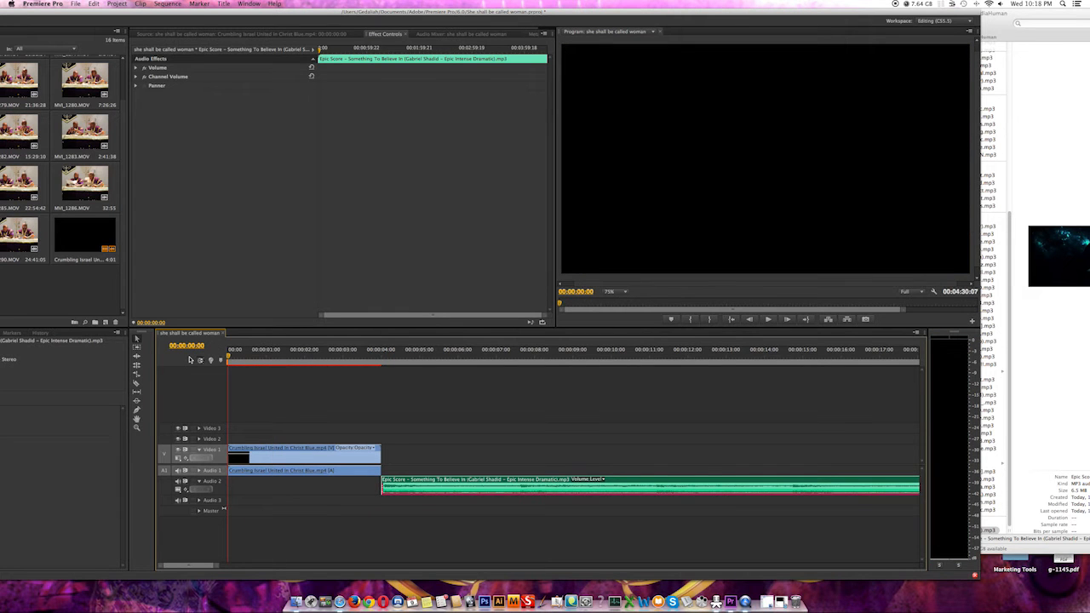
key("space")
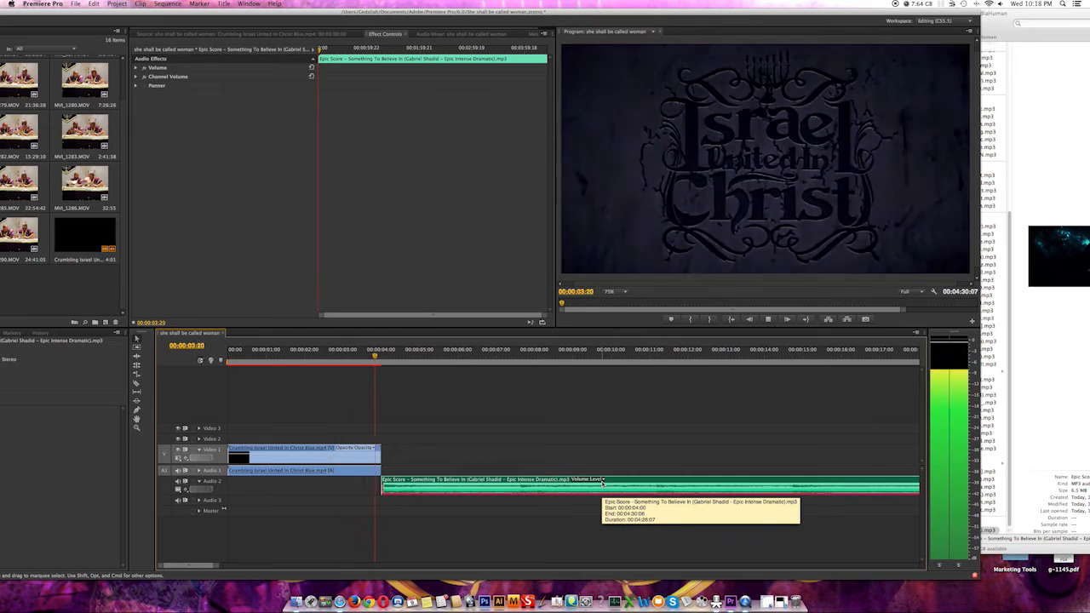
key("space")
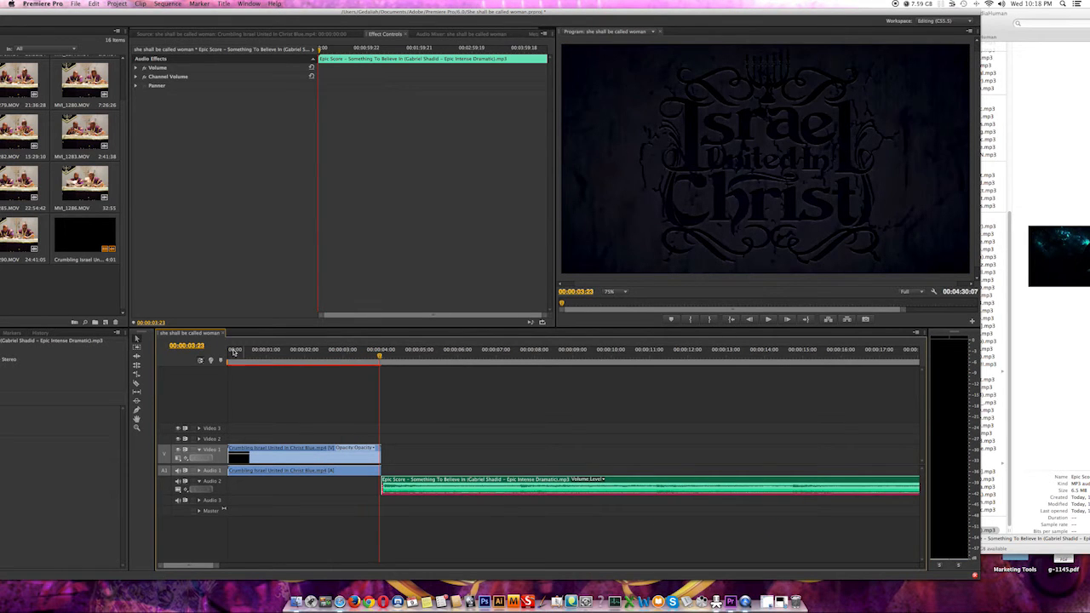
left_click(232, 356)
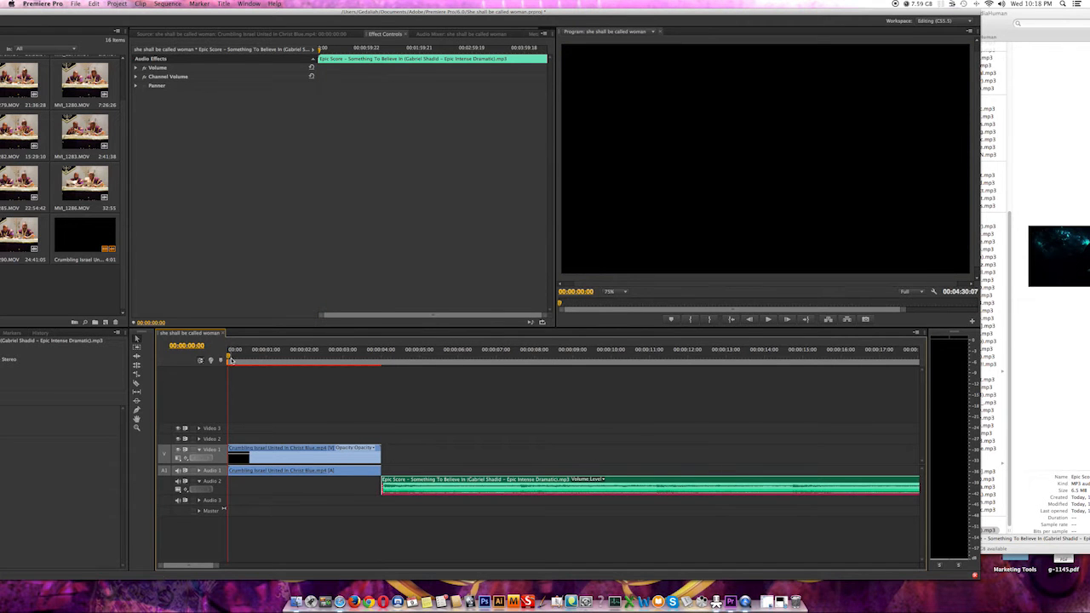
key("space")
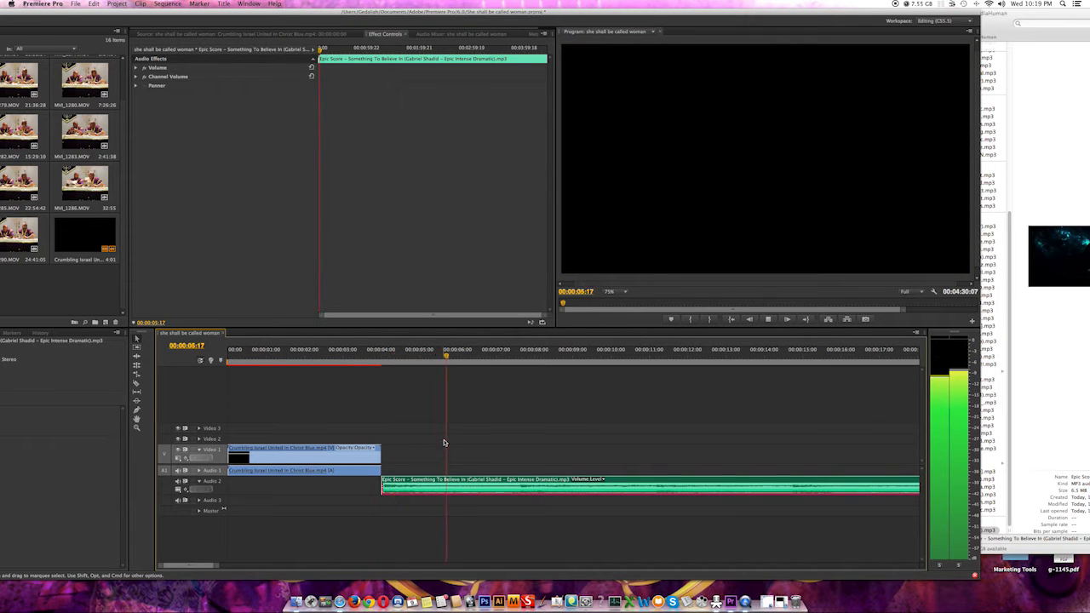
Replay the join between the intro clip and the music from 00:00:03:17 and park the playhead at 00:00:04:04
left_click(380, 358)
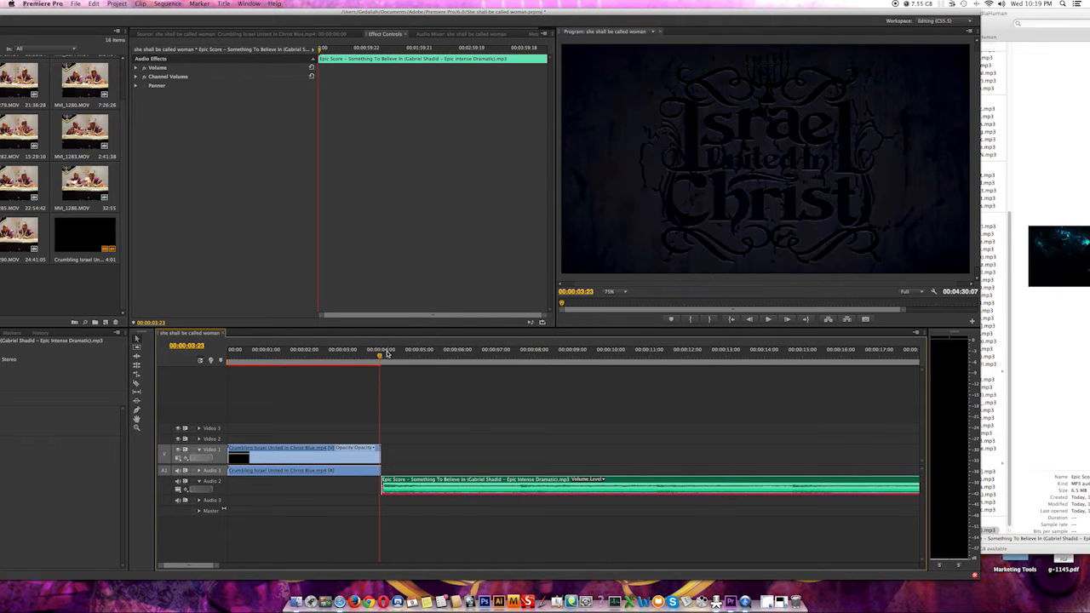
left_click(369, 355)
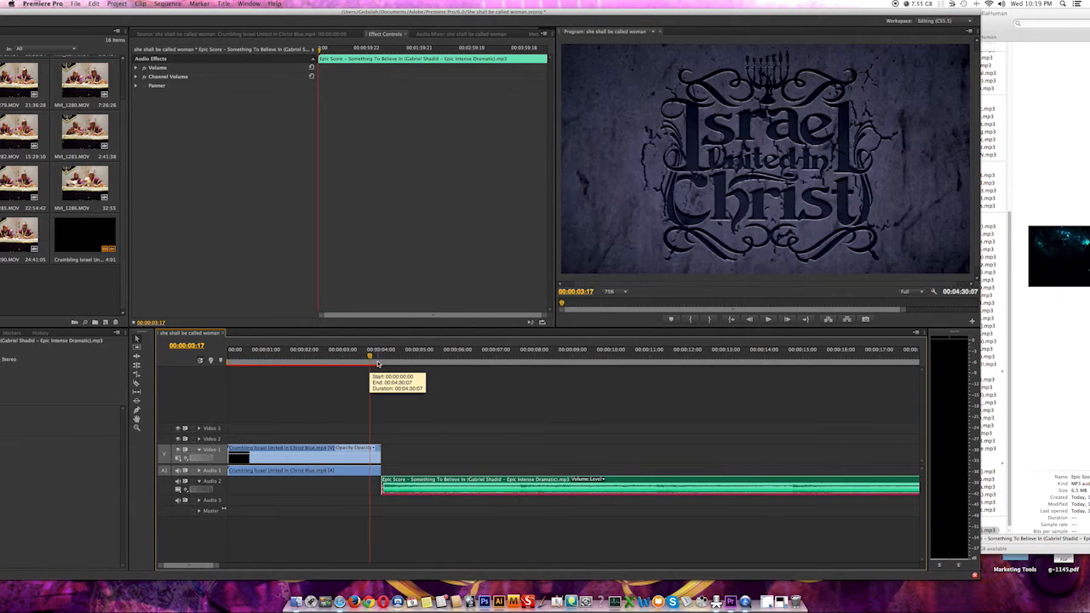
key("space")
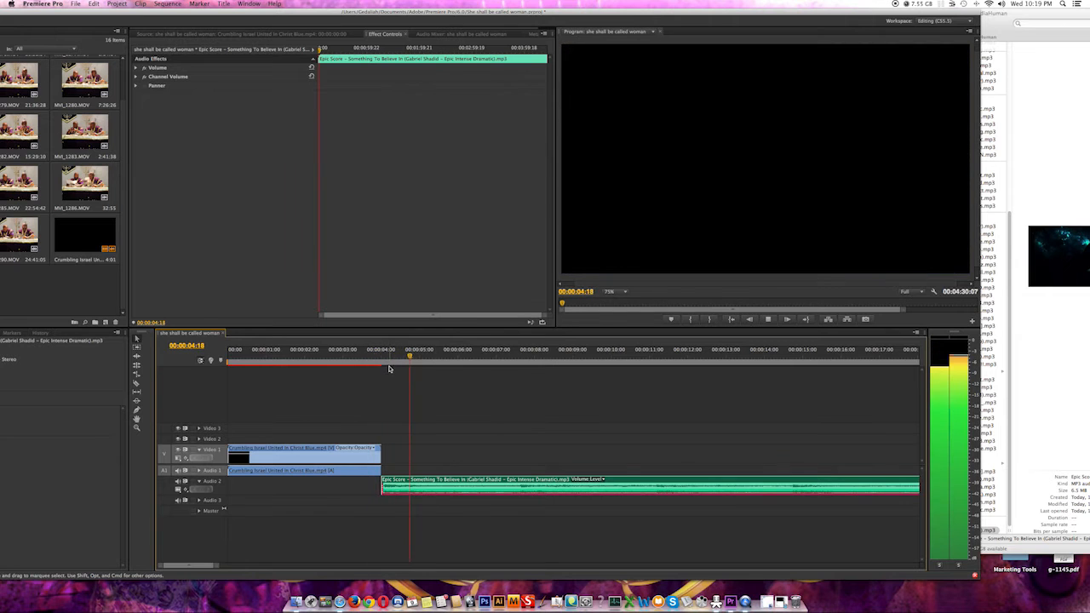
key("space")
left_click(387, 356)
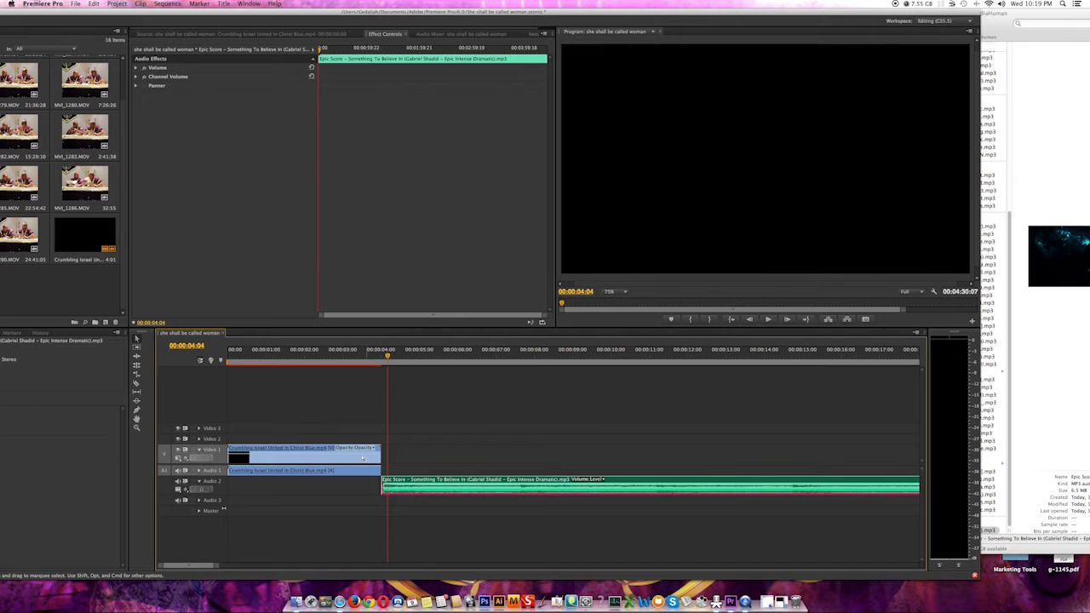
Bring the whole editing window back into view and replay the join between the intro clip and the music
left_click_drag(460, 12, 552, 2)
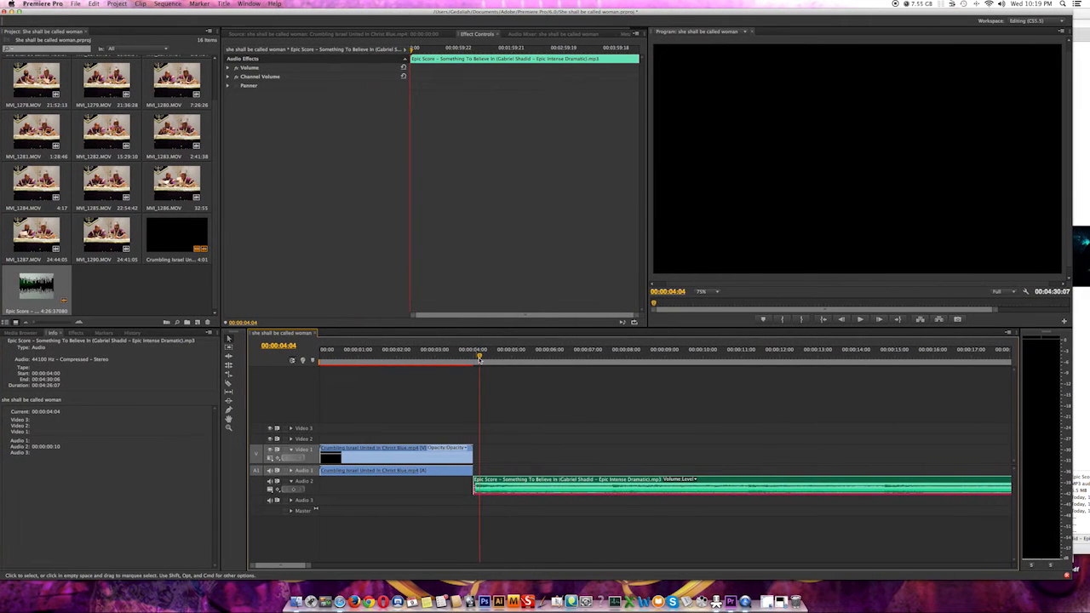
left_click_drag(479, 355, 466, 353)
key("space")
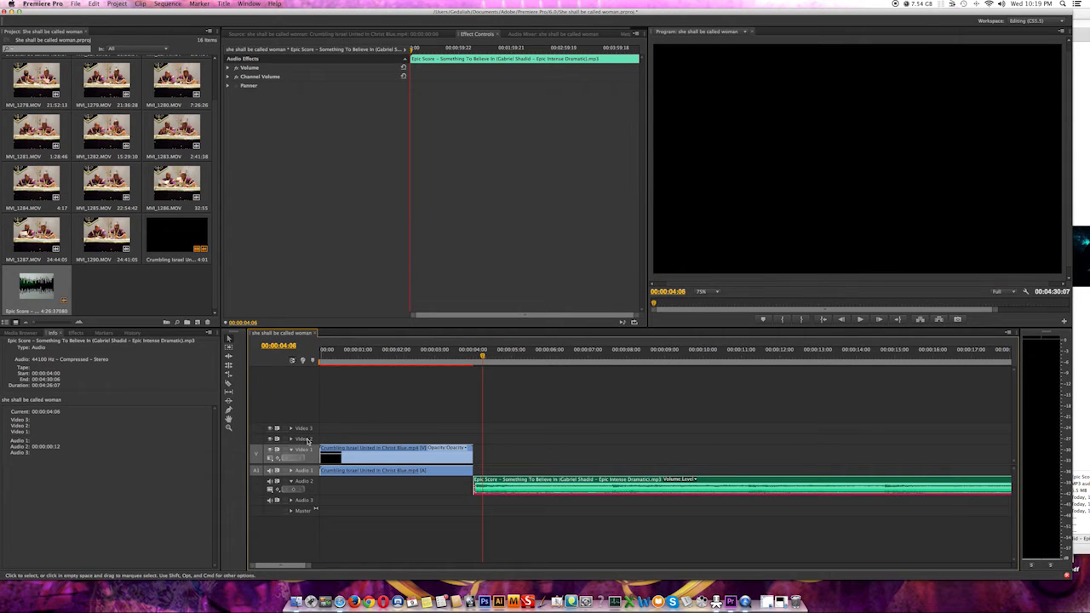
Show the available effects and expand the Audio Transitions folder down to its Crossfade transitions
left_click(26, 333)
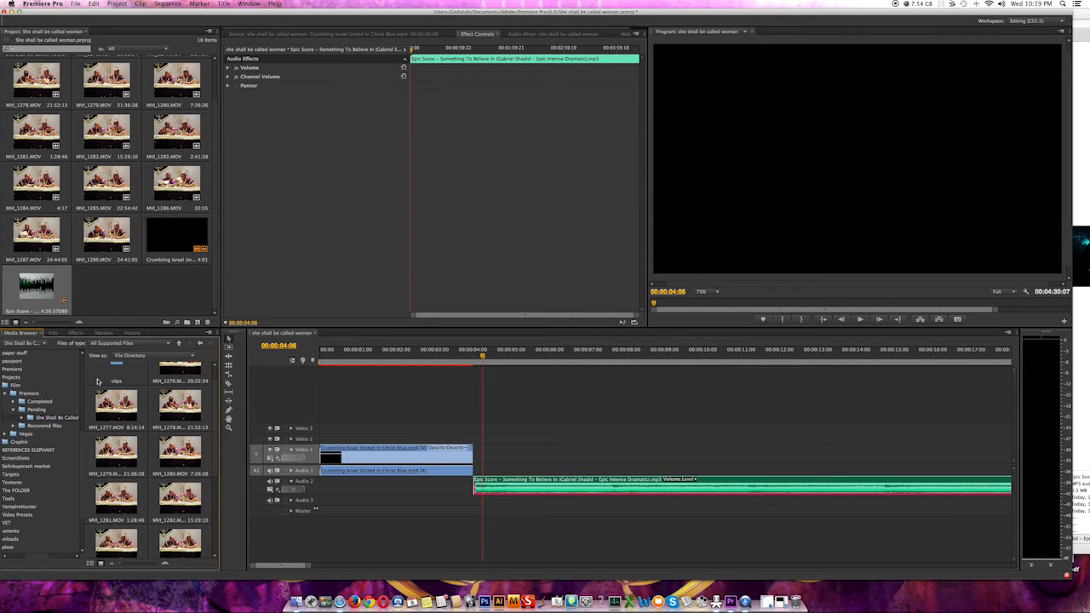
scroll(83, 468, "up", 5)
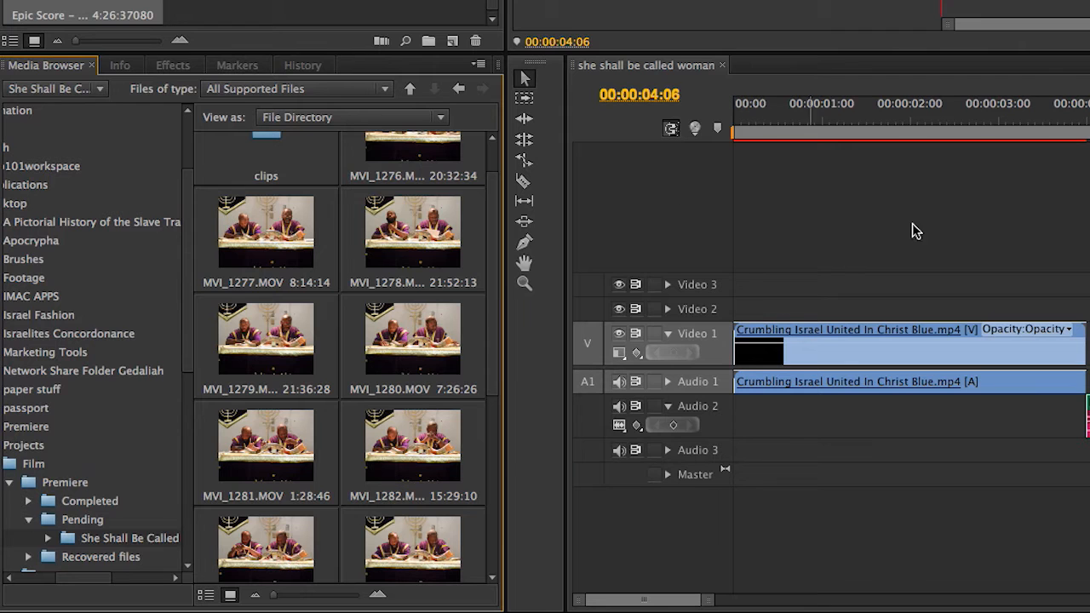
left_click(171, 69)
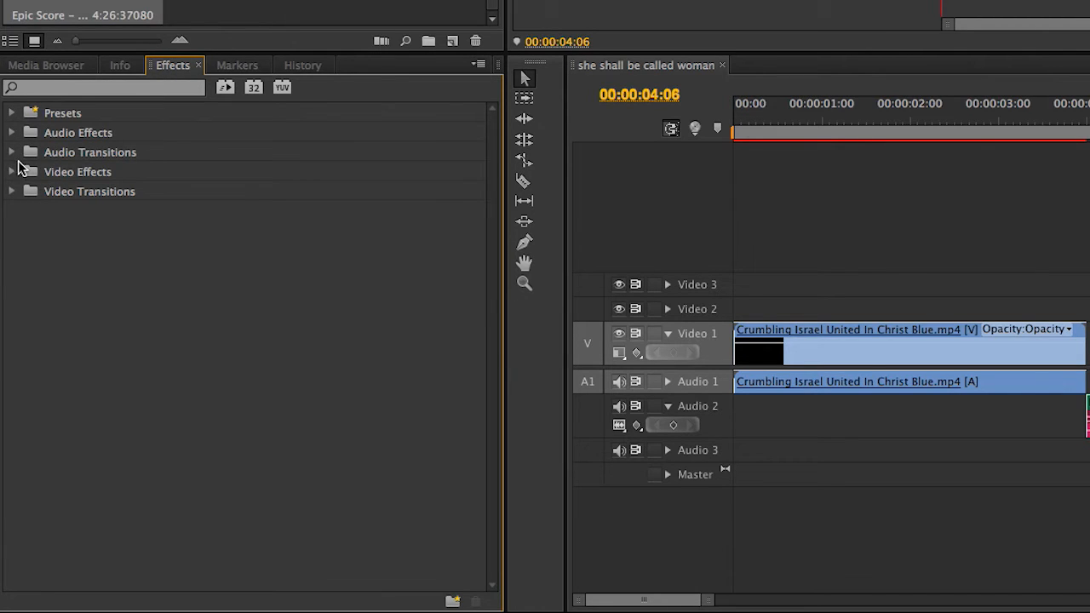
left_click(14, 152)
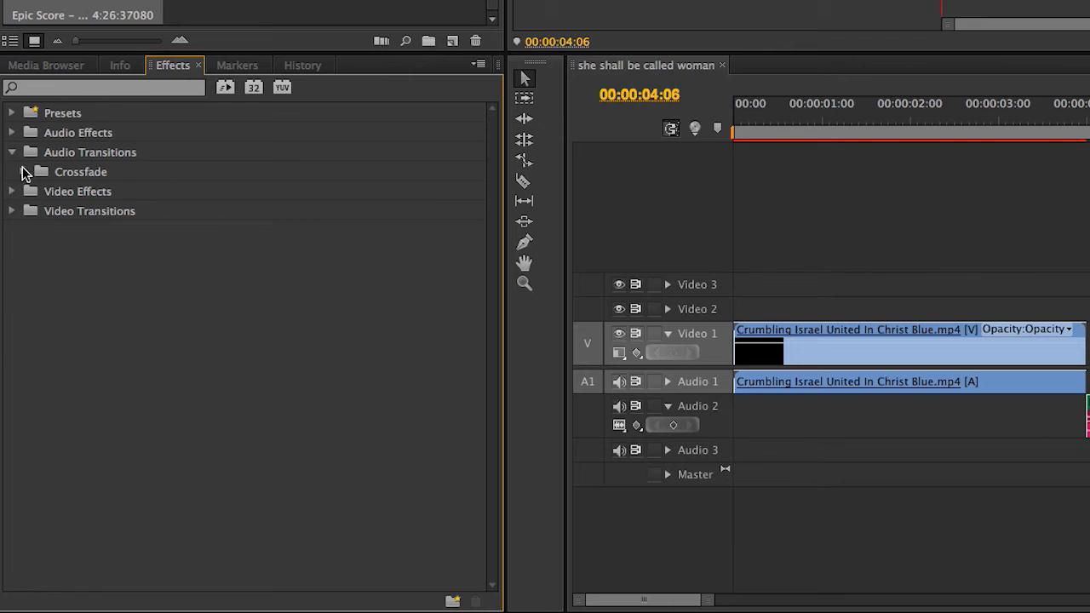
left_click(23, 172)
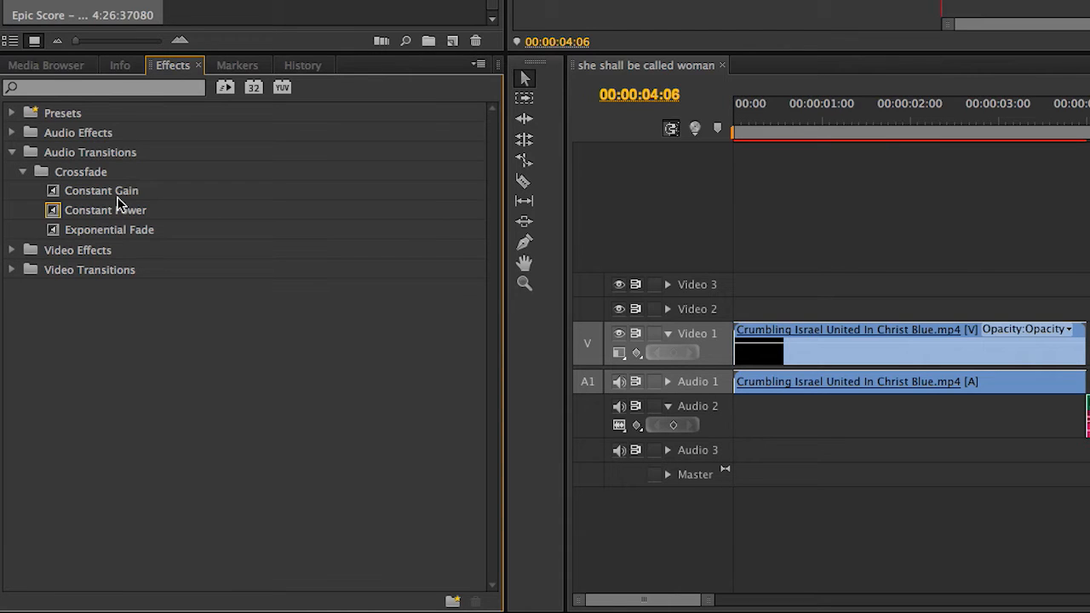
Apply the Constant Gain crossfade to the start of the music clip on Audio 2
left_click(95, 194)
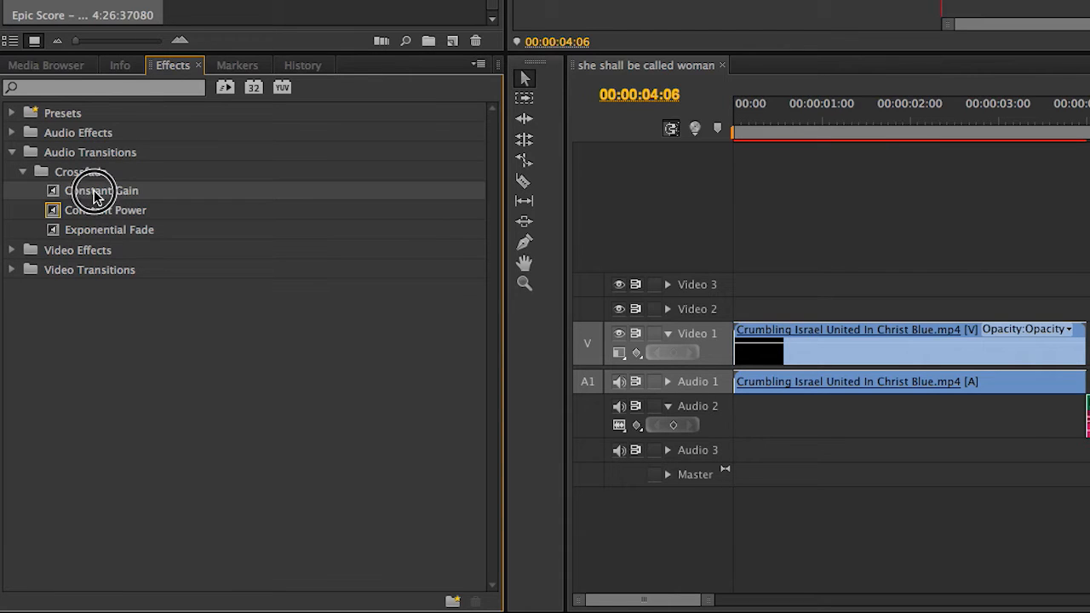
left_click(105, 213)
left_click(112, 236)
left_click(135, 178)
left_click(102, 195)
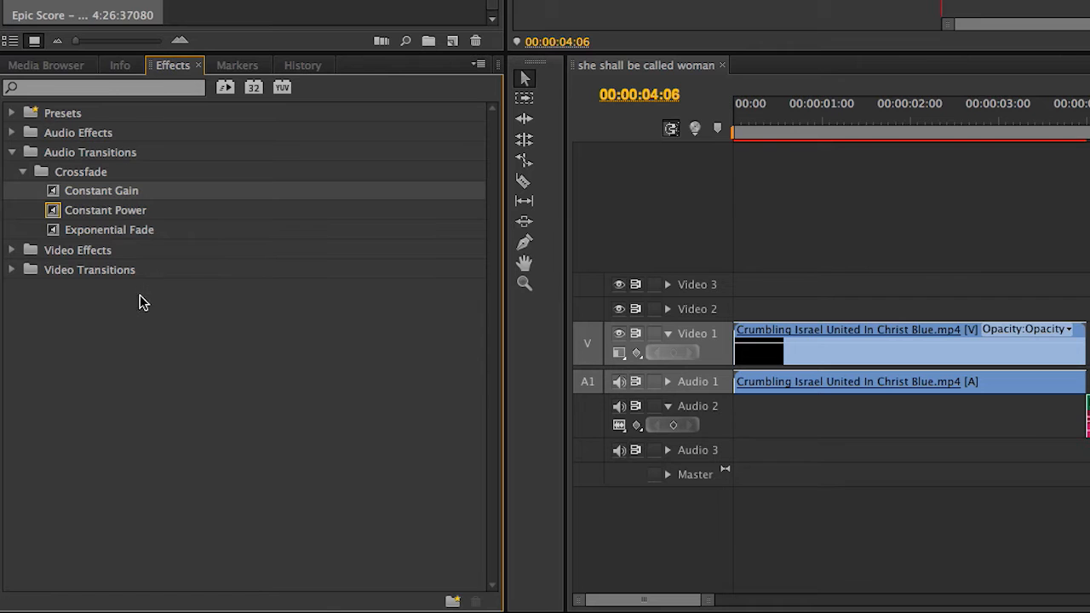
left_click_drag(61, 194, 1088, 410)
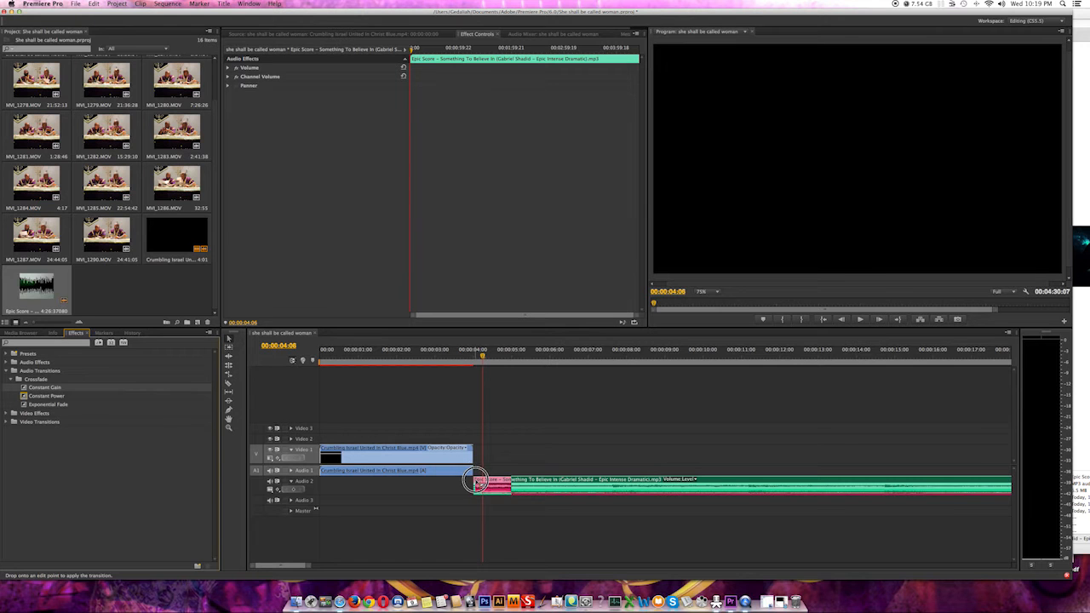
left_click_drag(478, 481, 478, 485)
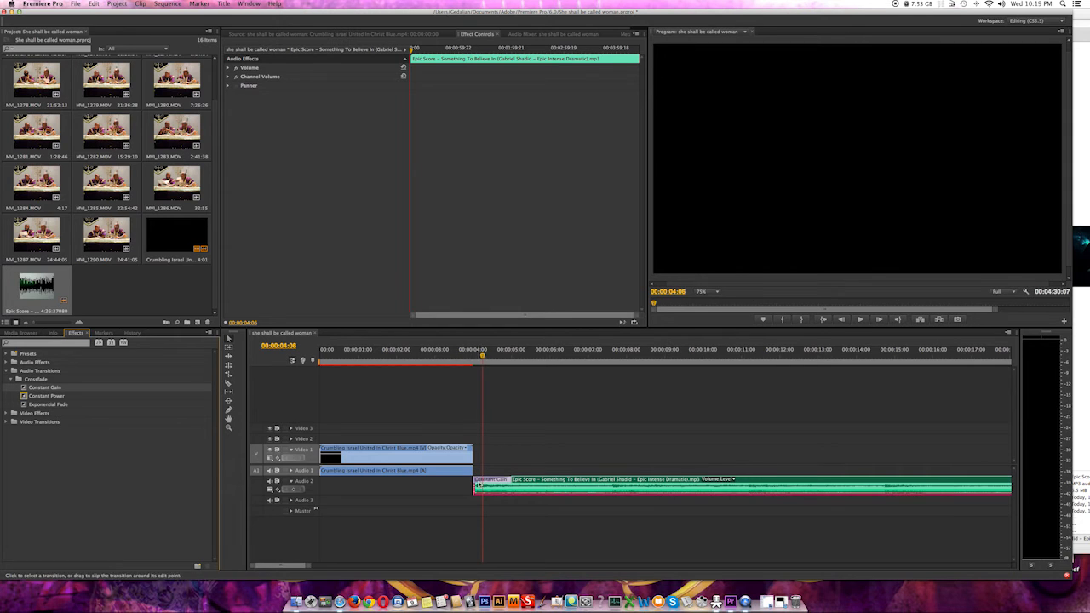
Play the sequence from early in the intro clip into the music fade-in and park the playhead at 00:00:03:23
left_click(467, 354)
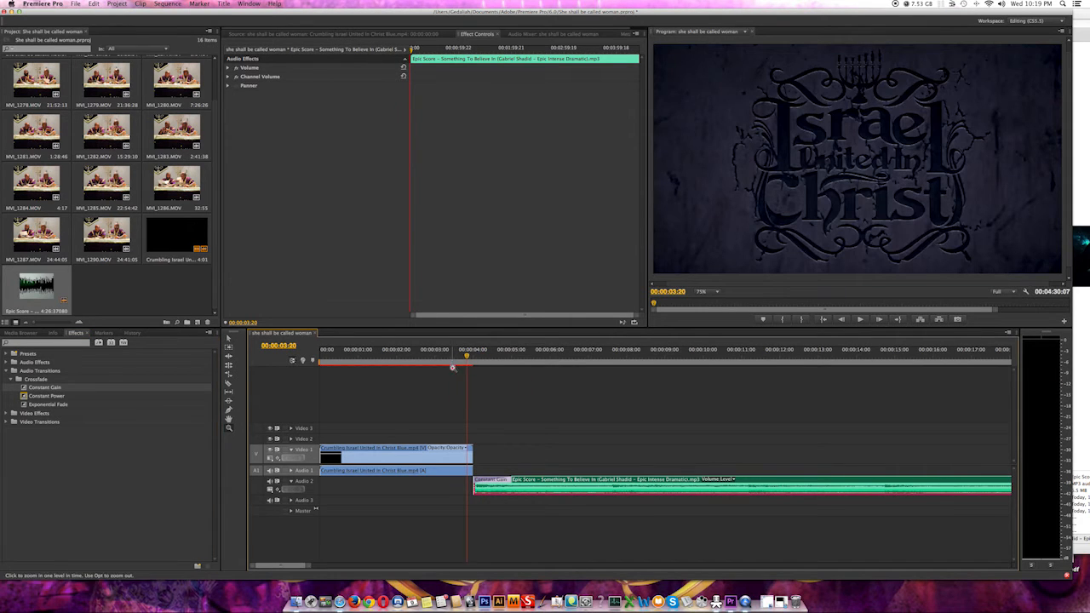
left_click(351, 356)
key("space")
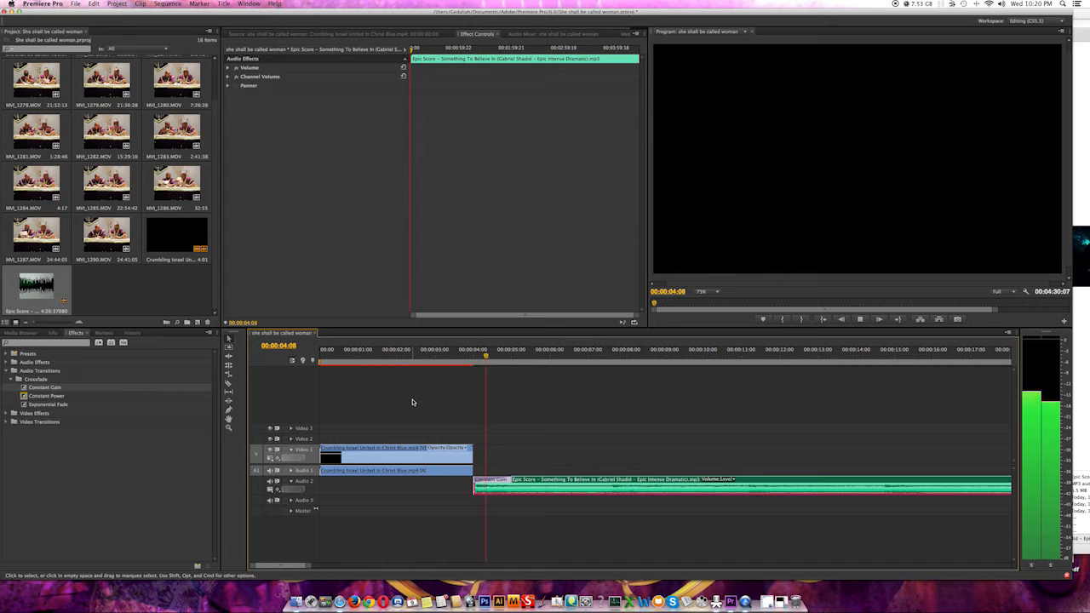
key("space")
left_click(471, 361)
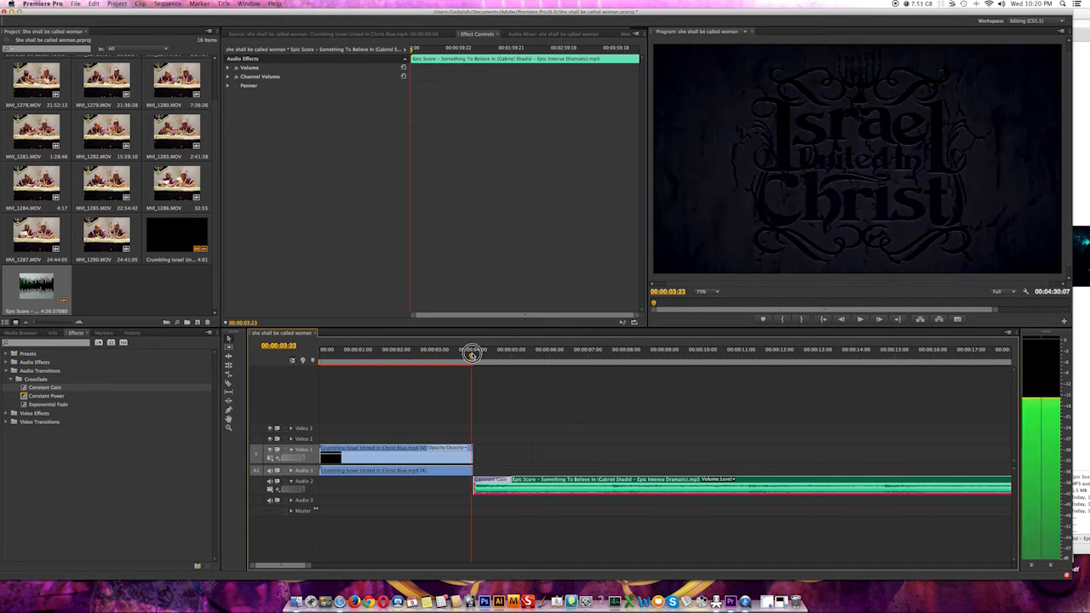
Lengthen the Constant Gain fade at the music's start to 00:00:02:12 and play it from 00:00:02:15
mouse_move(509, 479)
left_mouse_down()
mouse_move(552, 478)
mouse_move(513, 480)
left_mouse_up()
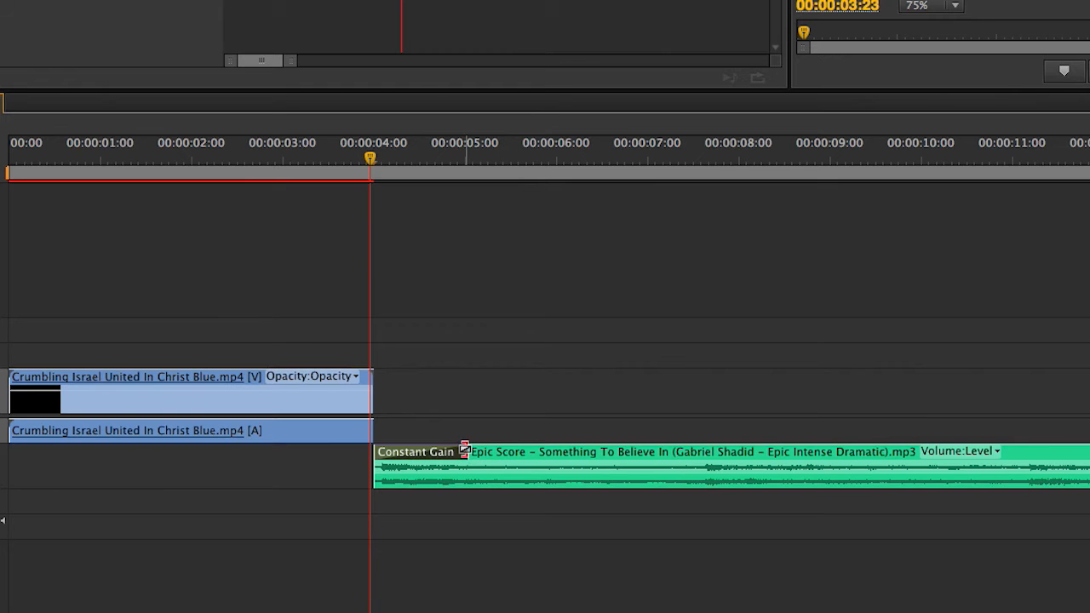
left_click_drag(463, 452, 600, 449)
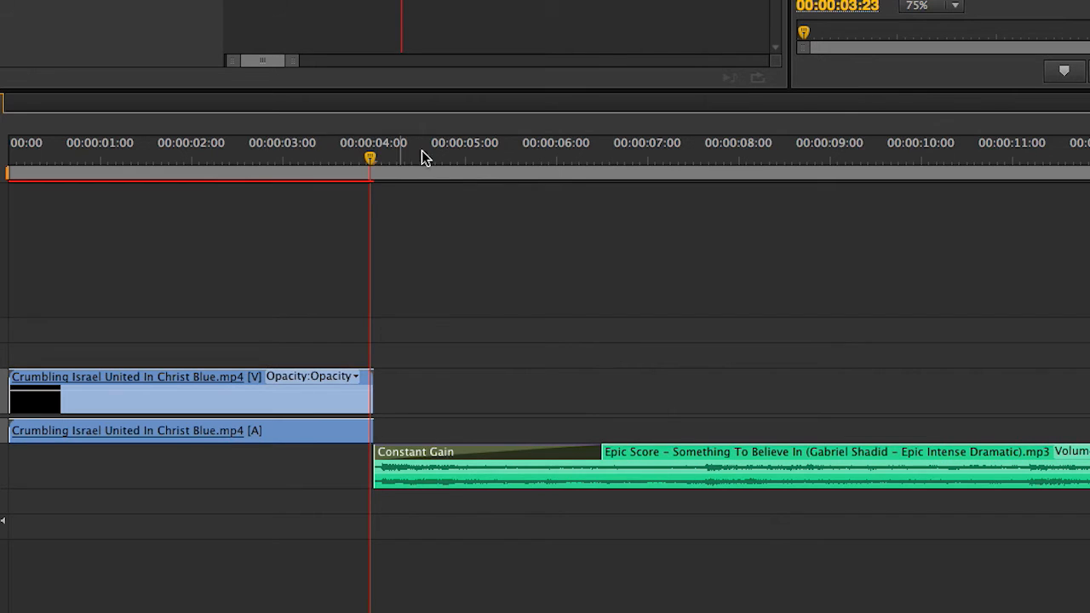
left_click(247, 155)
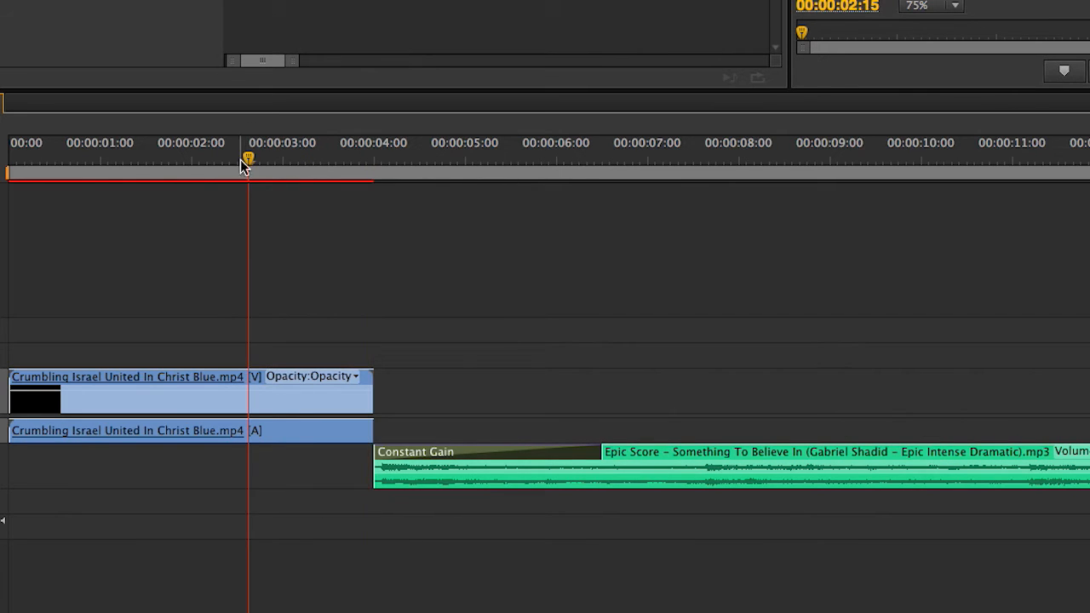
key("space")
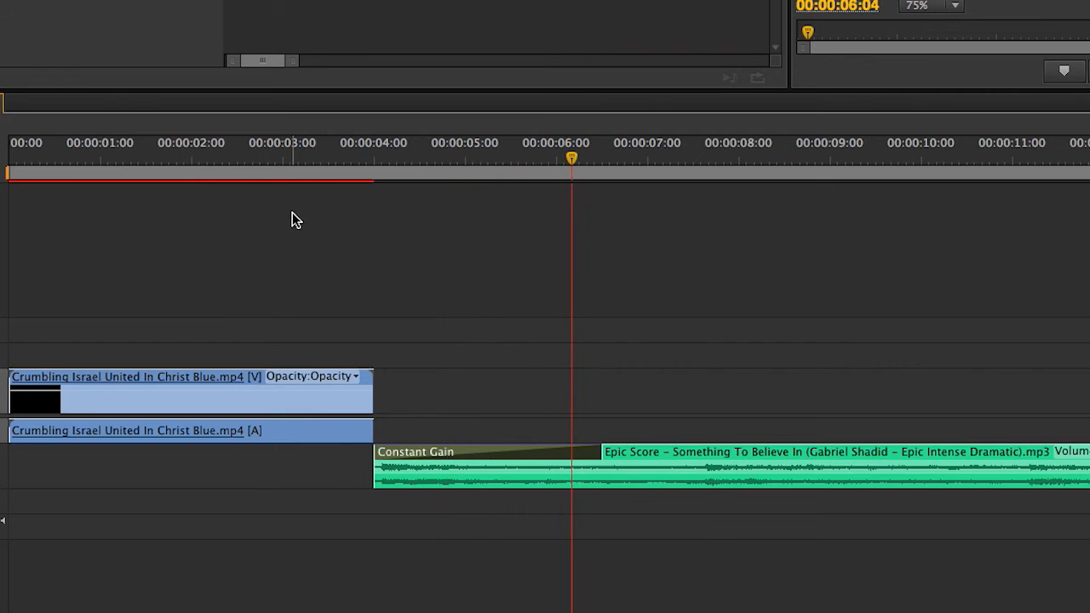
Replay the intro's end into the lengthened music fade several times, stopping at 00:00:04:06
left_click(329, 160)
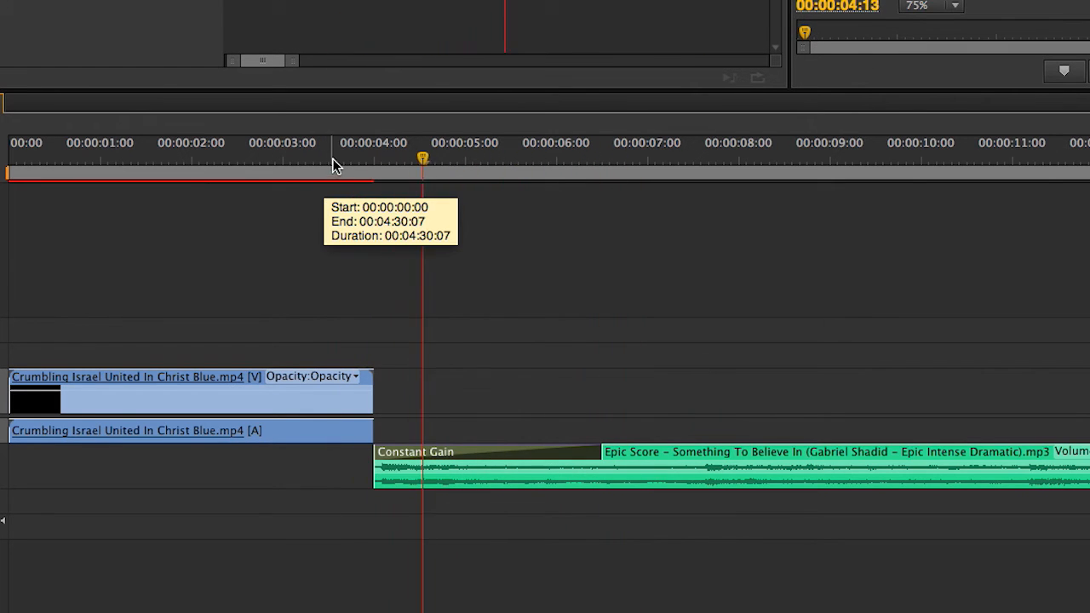
left_click(339, 160)
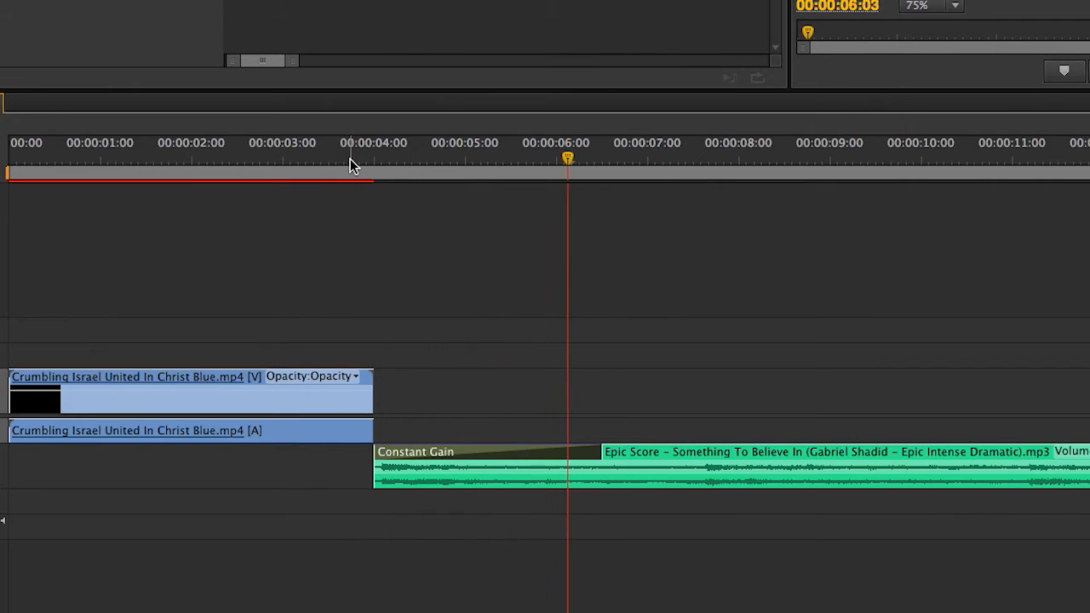
left_click(345, 166)
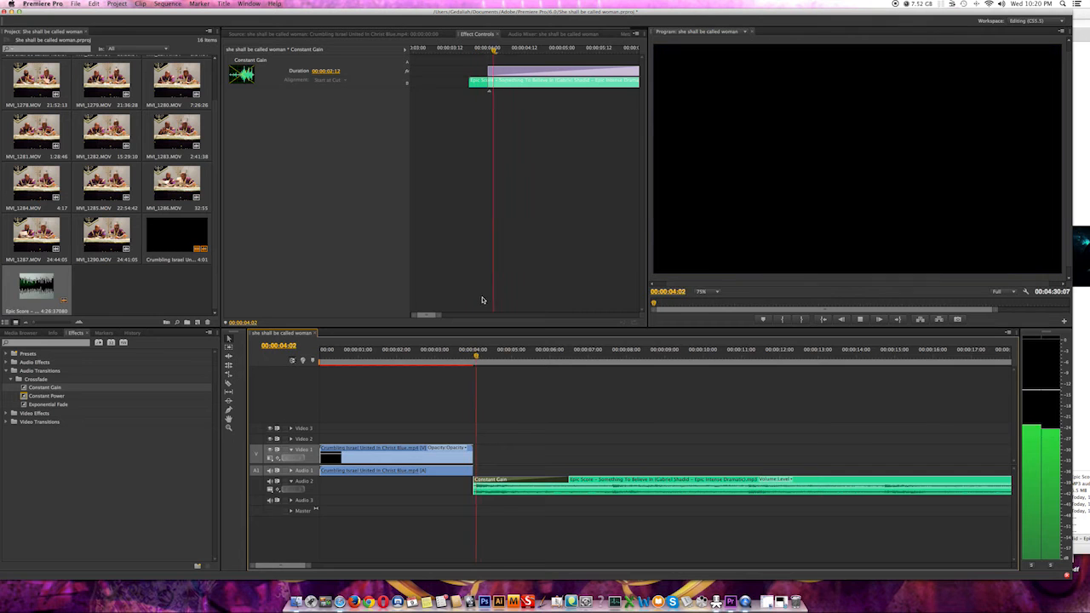
left_click(455, 355)
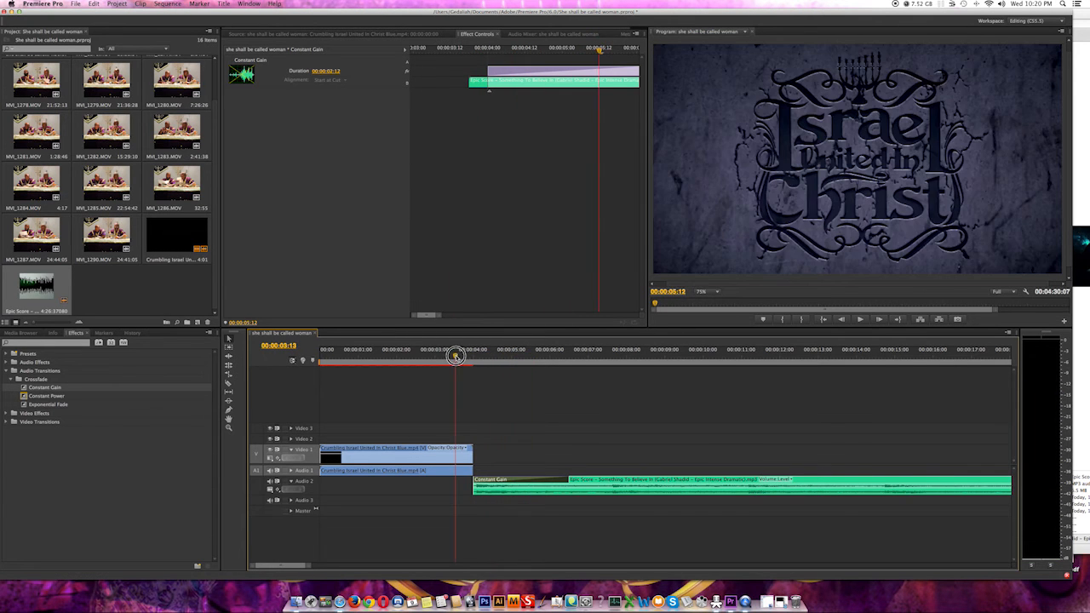
key("space")
key("space")
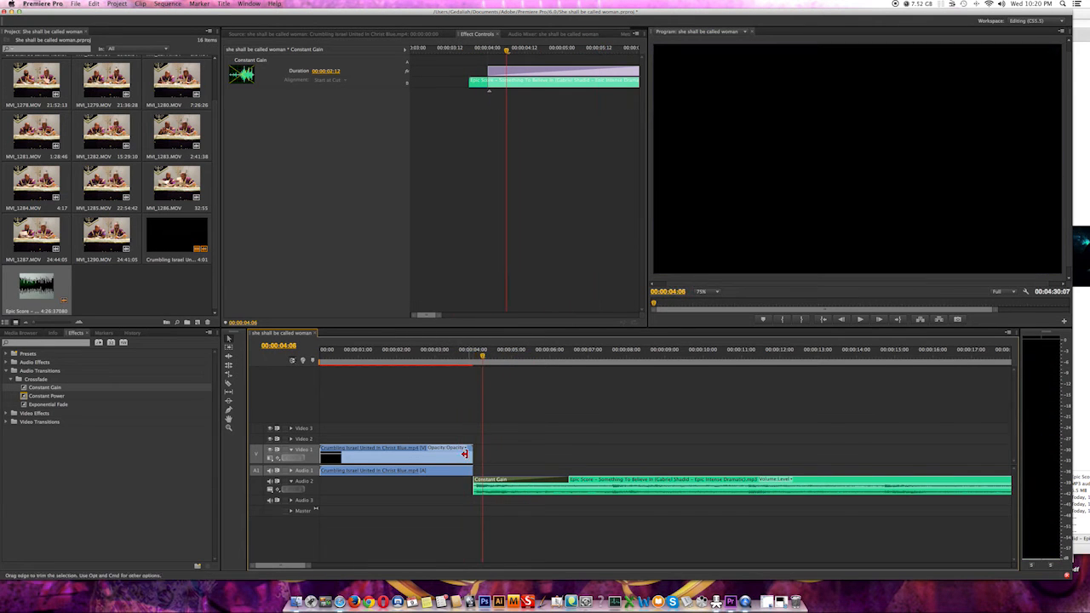
Expand the Audio 1 track and apply an Exponential Fade to the end of the intro clip's audio
left_click(290, 470)
left_click(32, 405)
left_click_drag(51, 402, 458, 469)
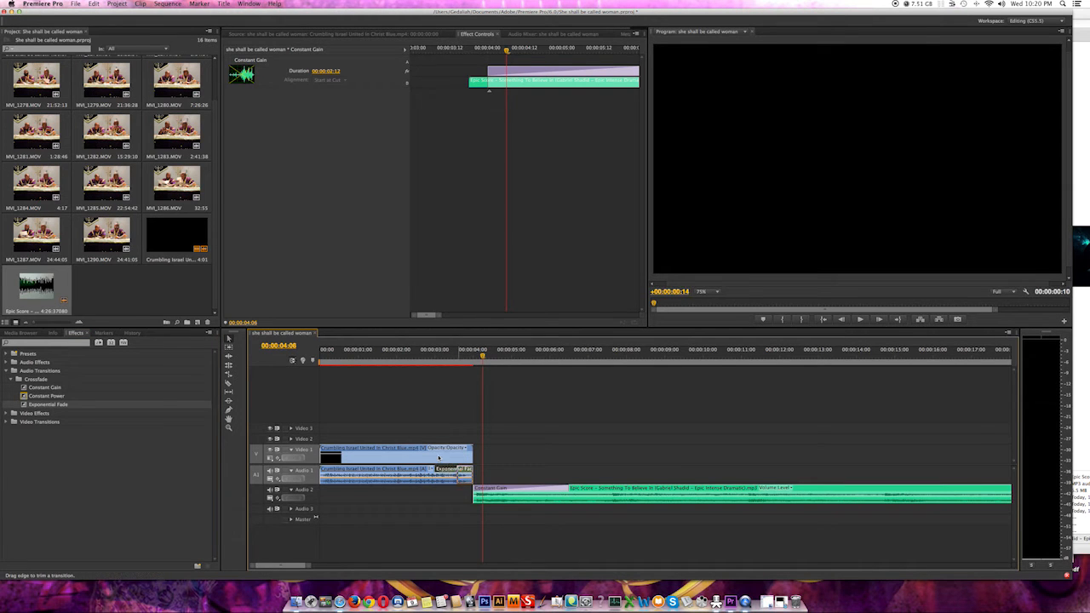
Play the sequence from its beginning through the intro's fade-out into the music, stopping at 00:00:05:16
left_click(323, 355)
key("space")
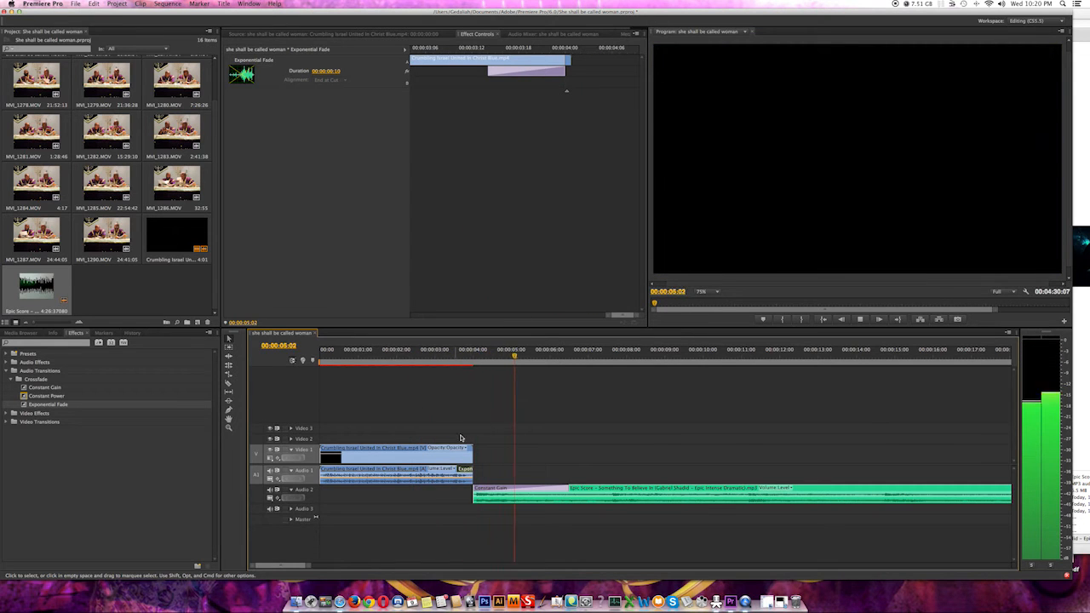
key("space")
Lengthen the Exponential Fade on the intro's audio to 00:00:00:16 and play across the join to 00:00:05:04
left_click(462, 470)
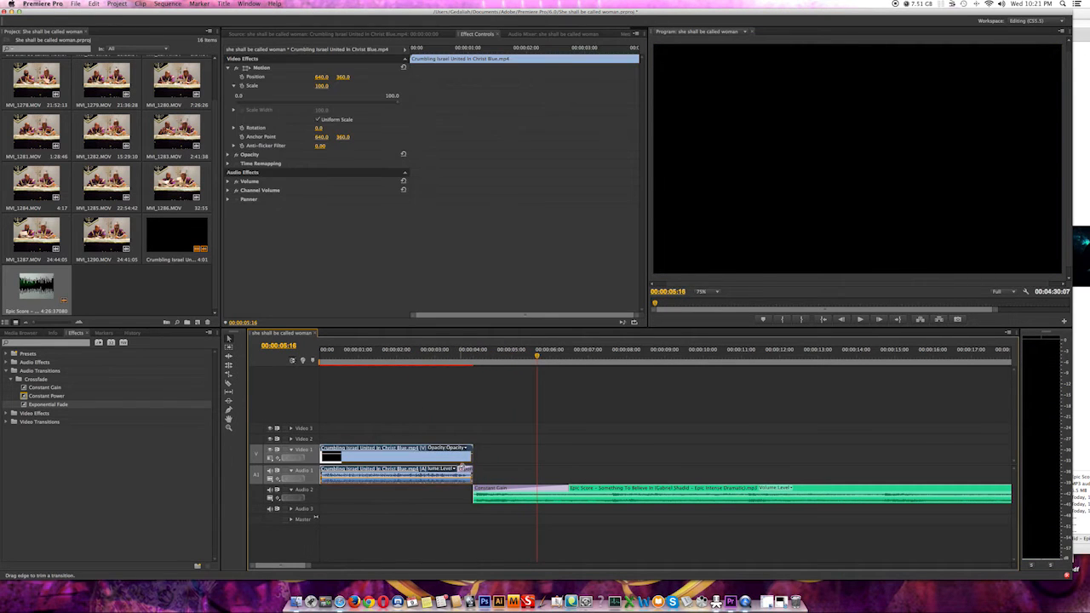
left_click_drag(460, 469, 449, 469)
left_click(352, 360)
key("space")
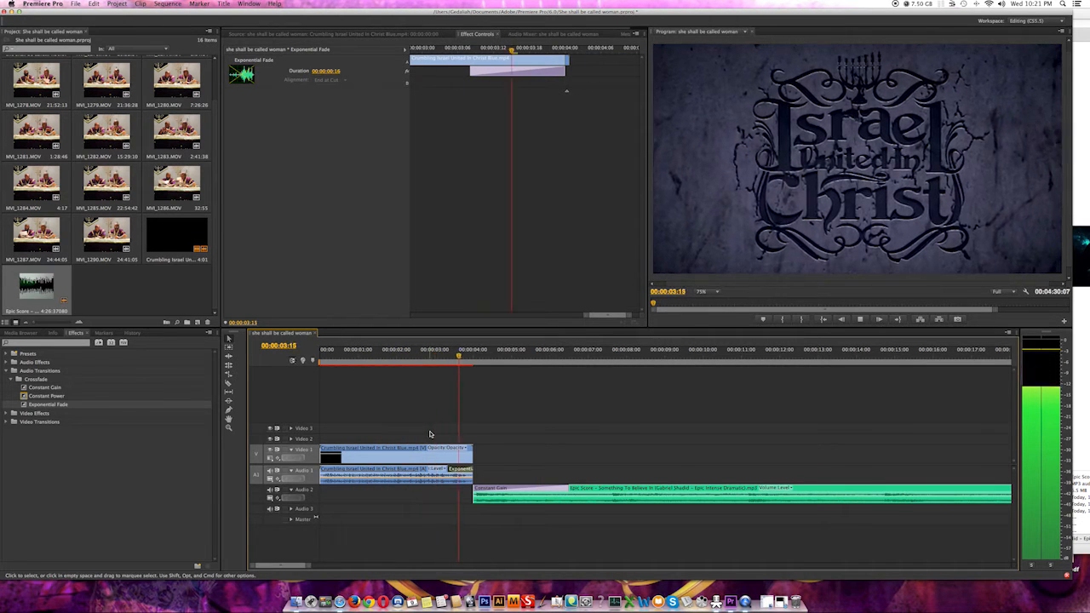
key("space")
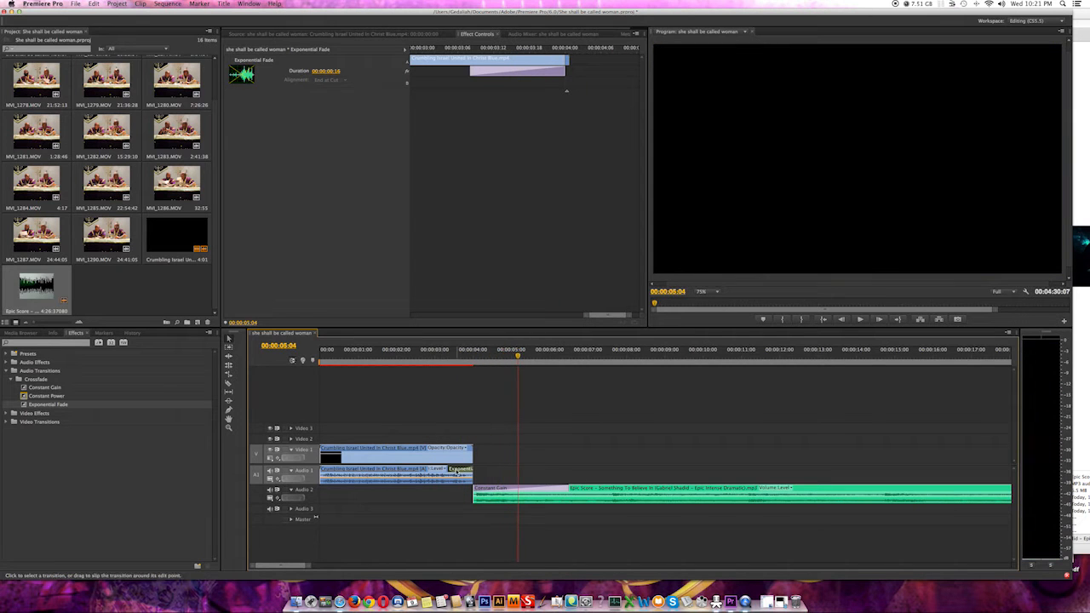
Clear the selection, play the sequence across both audio fades and park the playhead at 00:00:03:23
left_click(453, 401)
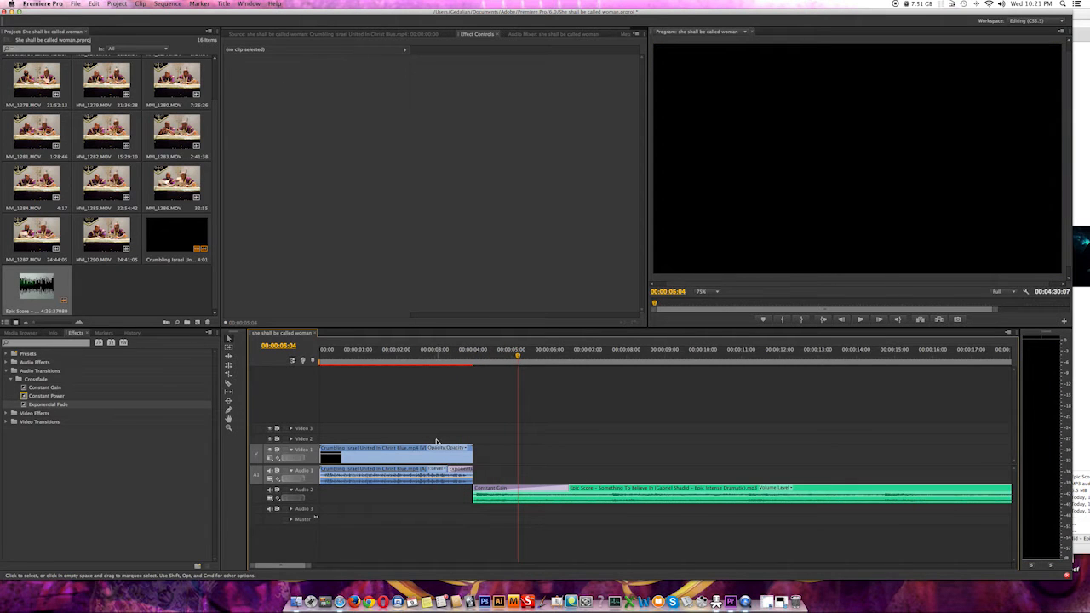
left_click(460, 361)
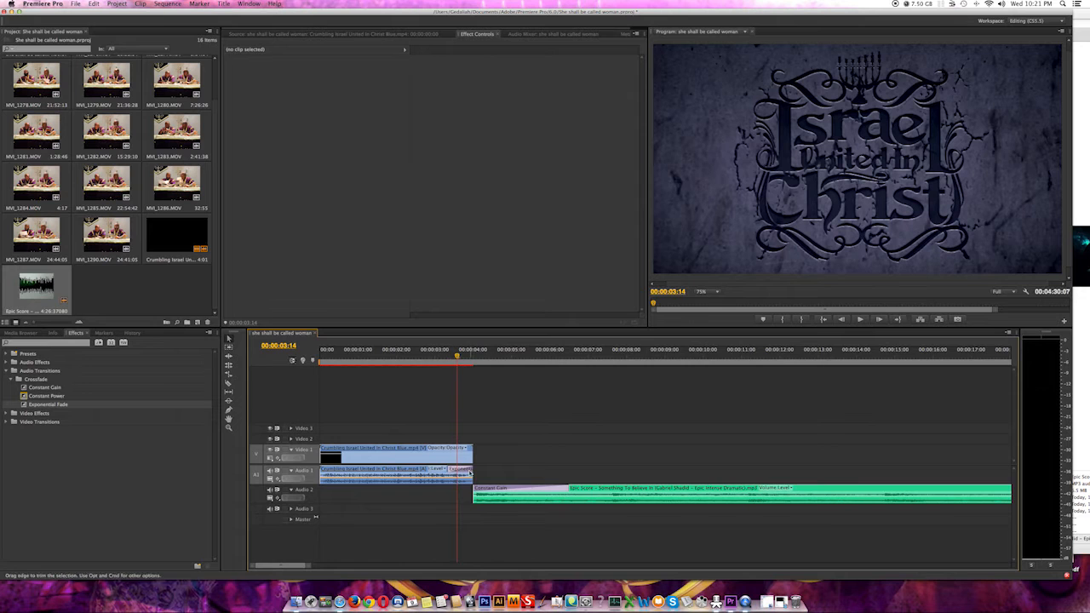
left_click(417, 358)
key("space")
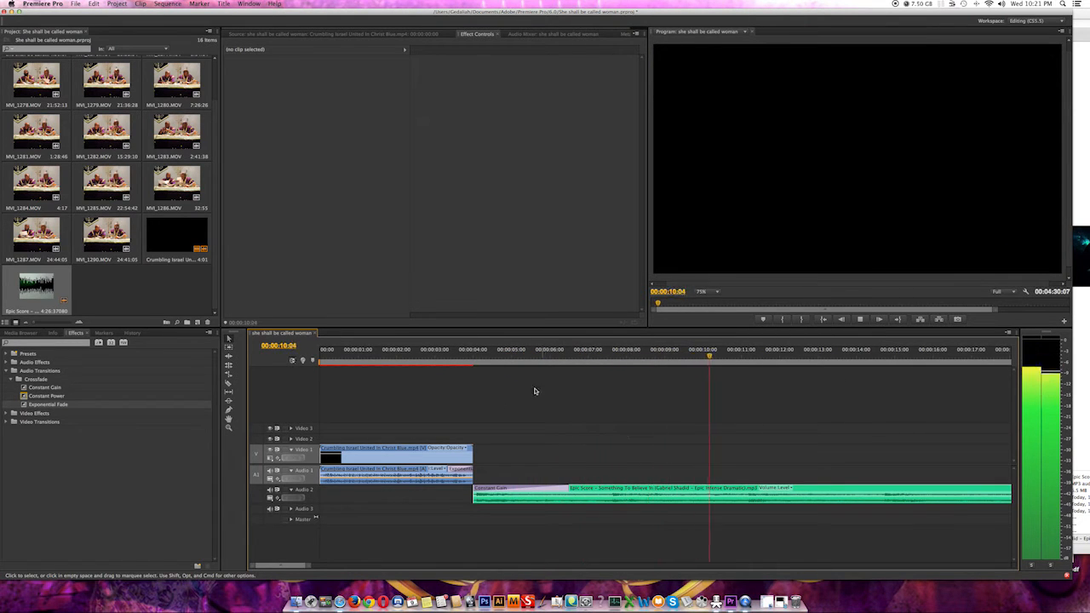
left_click(473, 352)
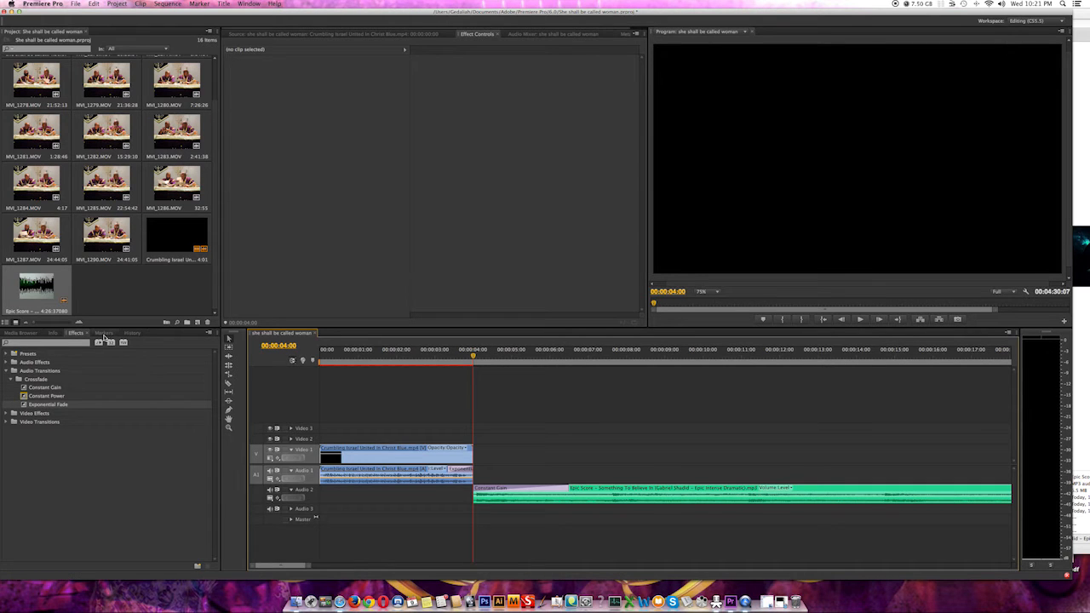
left_click_drag(647, 358, 471, 357)
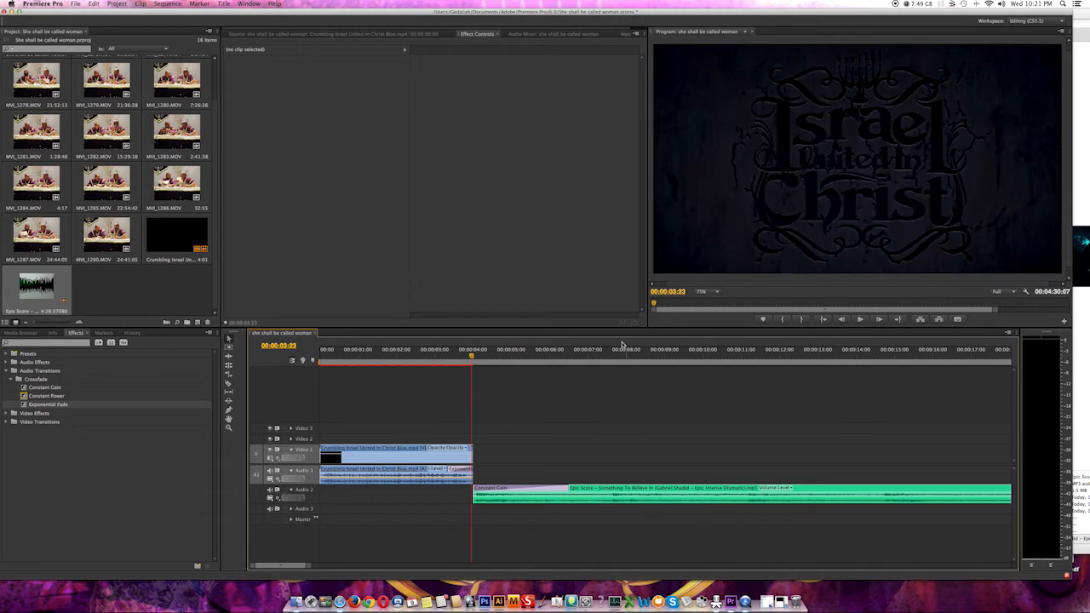
Switch to Safari and load google.com in a new tab
left_click(339, 602)
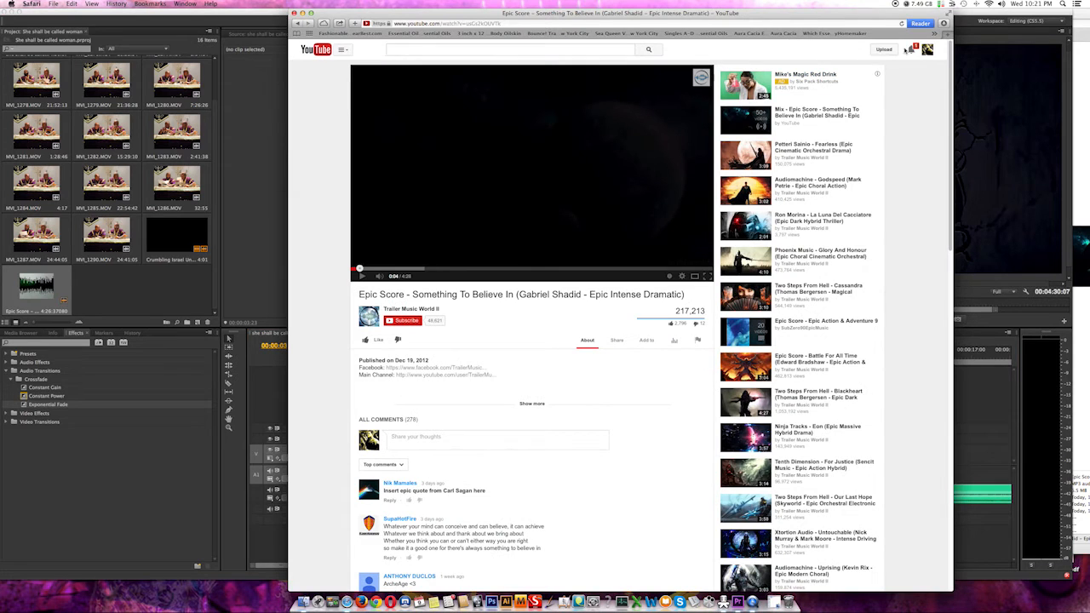
left_click(609, 50)
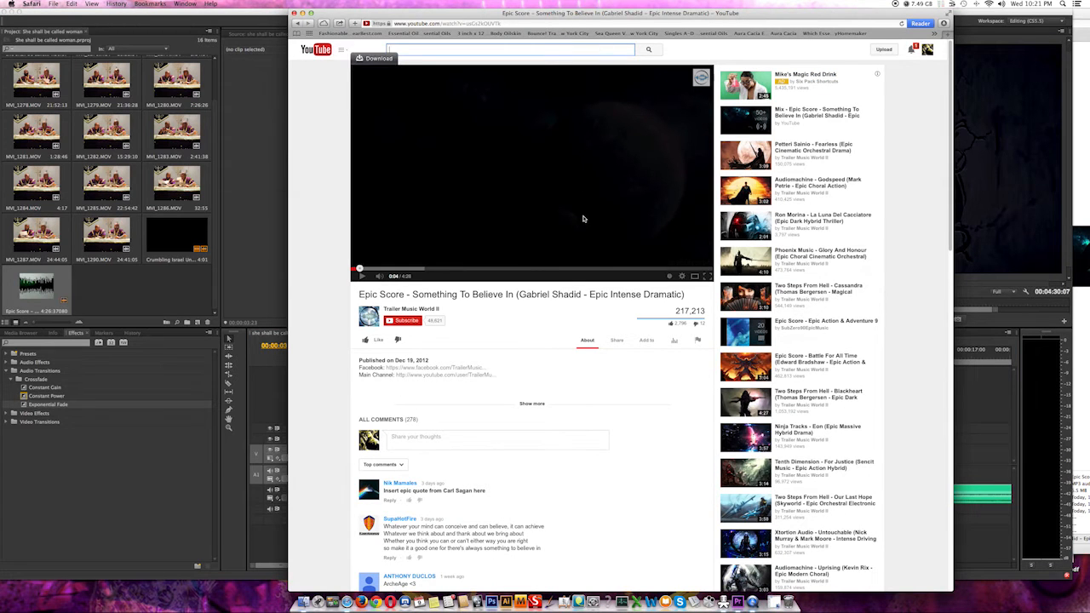
left_click(947, 35)
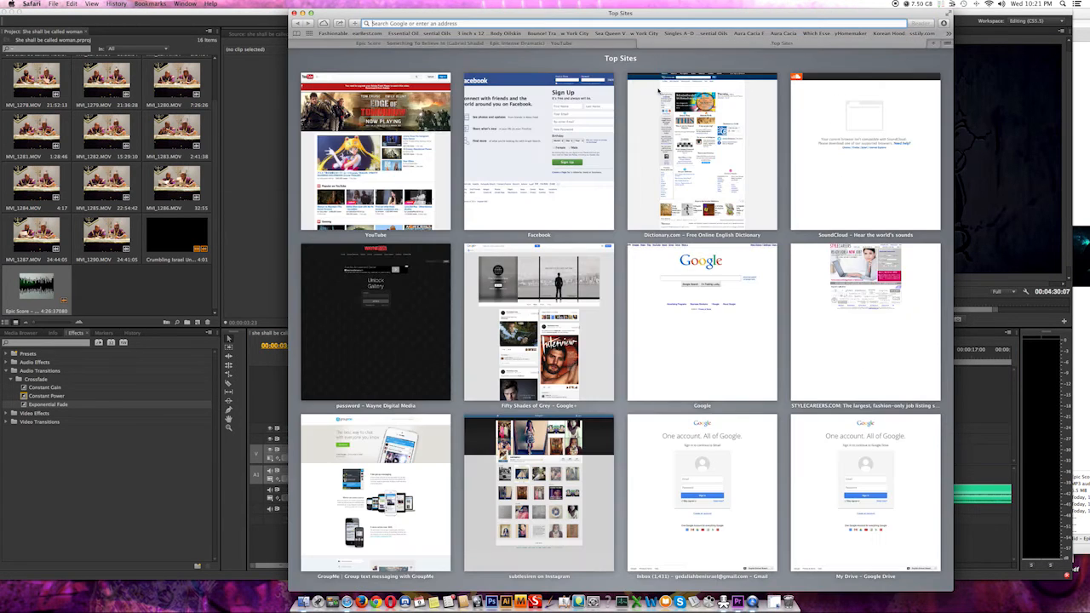
type("google.com")
key("Return")
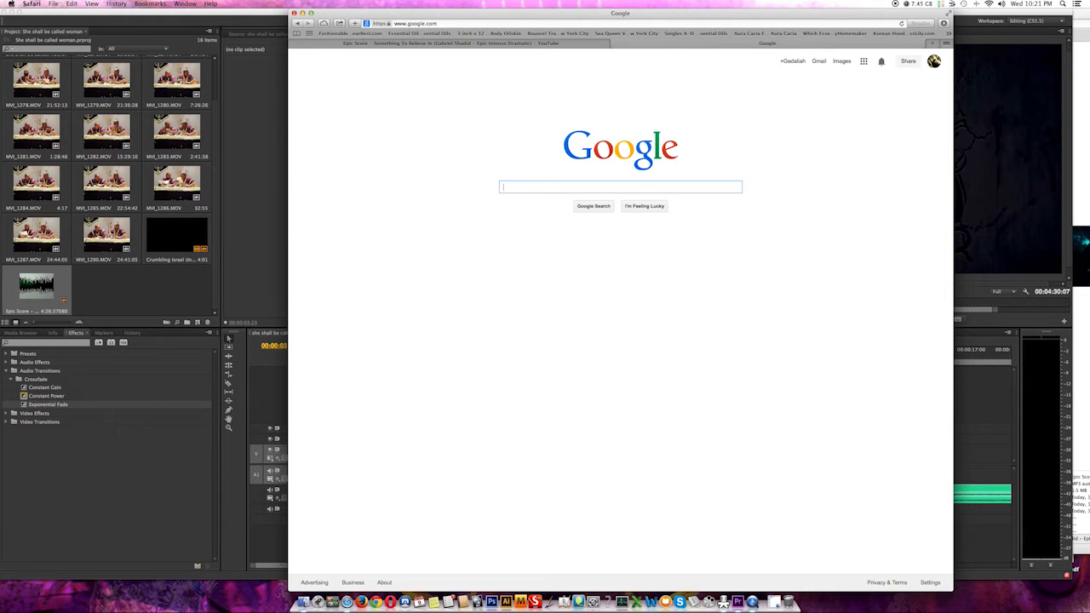
Search Google for "black eve" and show the image results
type("black")
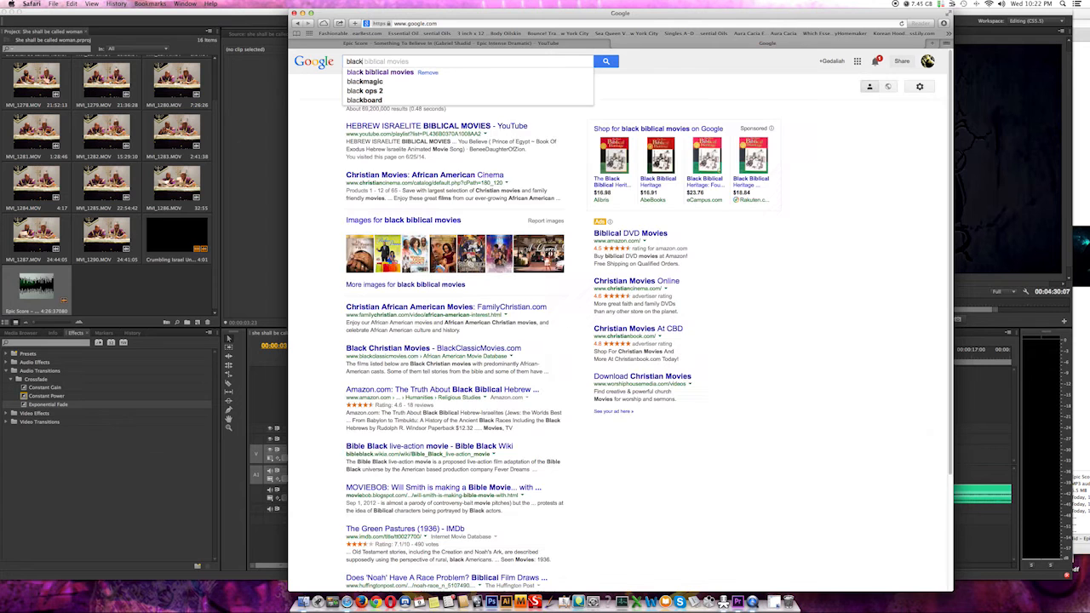
type(" eve")
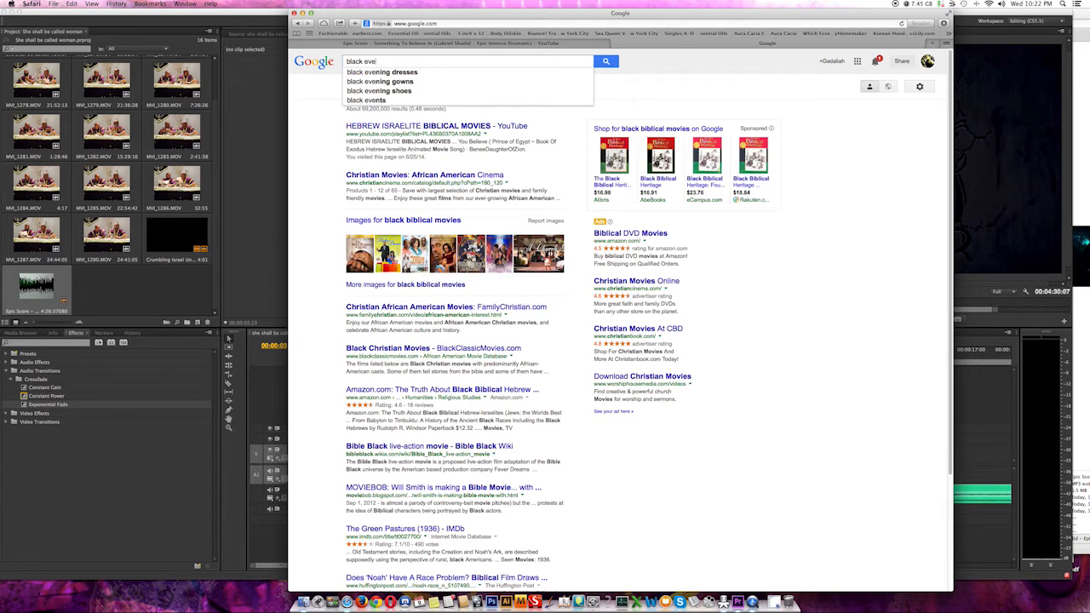
key("Return")
left_click(379, 86)
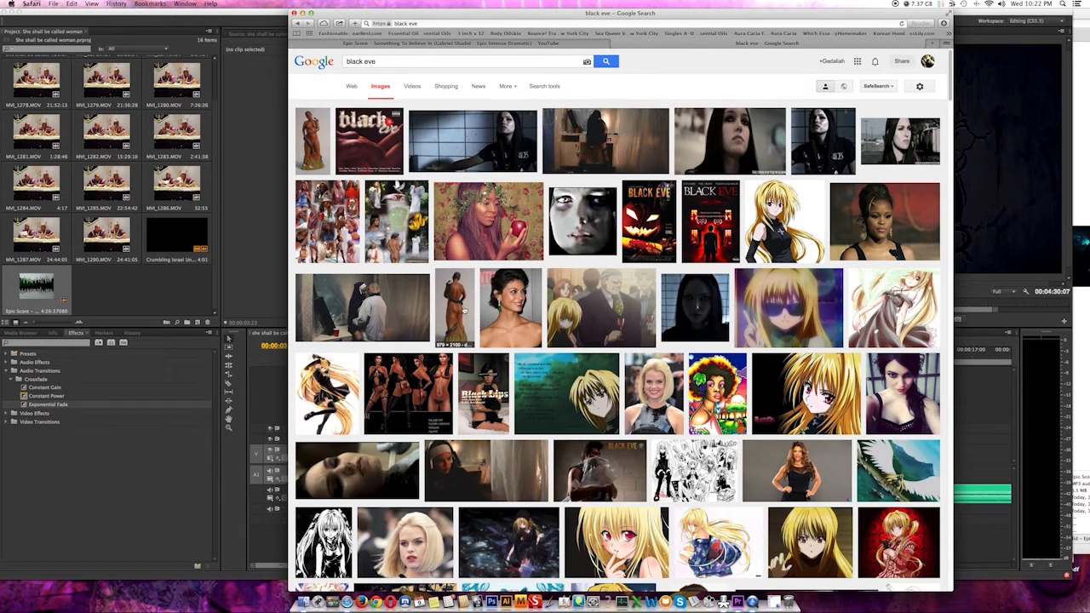
Replace the image search query with "eve" and run it
left_click(350, 58)
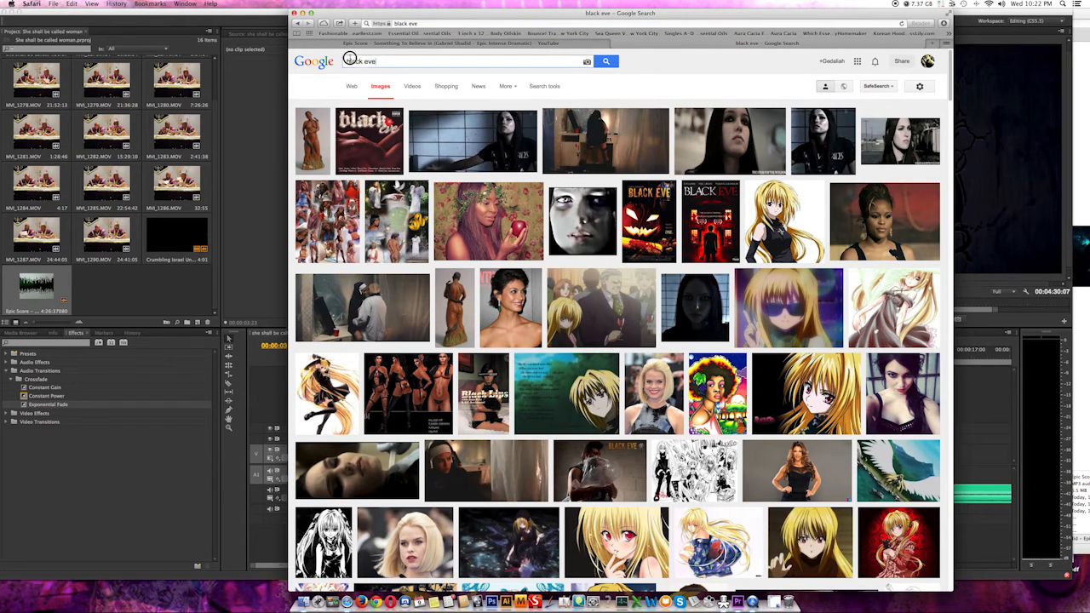
left_click(344, 61)
key("BackSpace")
key("BackSpace")
key("BackSpace")
key("BackSpace")
key("BackSpace")
key("BackSpace")
key("BackSpace")
key("BackSpace")
key("BackSpace")
type("eve")
key("Return")
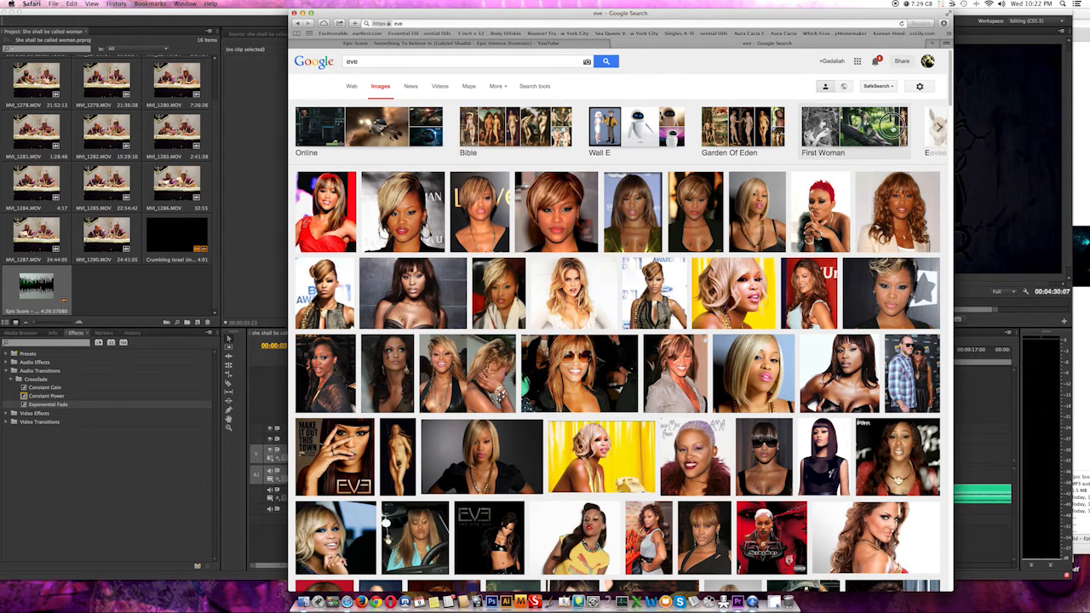
Preview the First Woman, Bible and Eevee groups among the related image categories
left_click(872, 129)
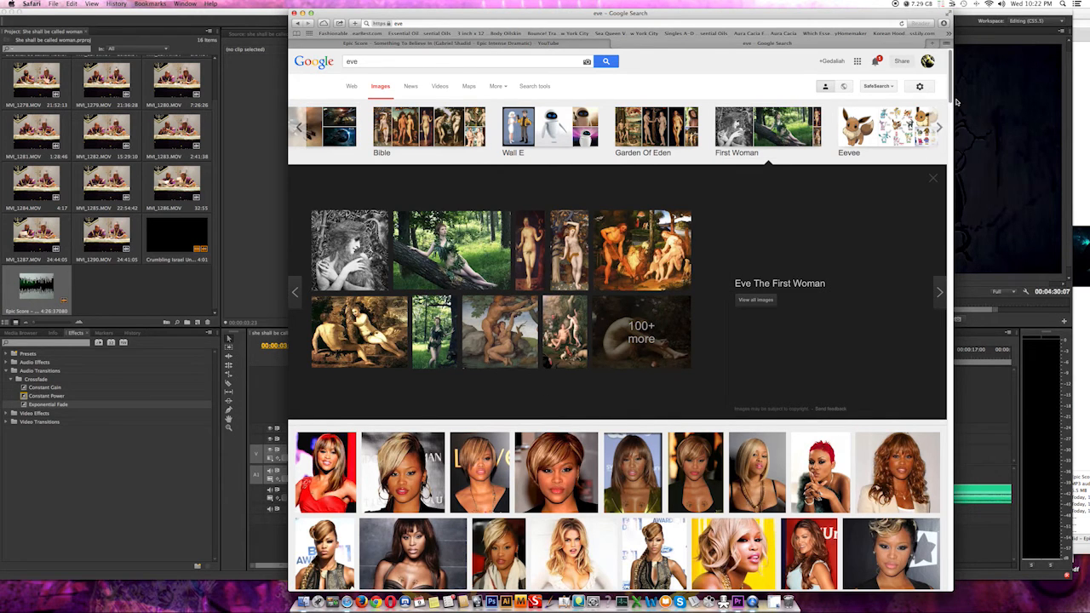
mouse_move(948, 99)
left_mouse_down()
mouse_move(943, 170)
mouse_move(937, 92)
left_mouse_up()
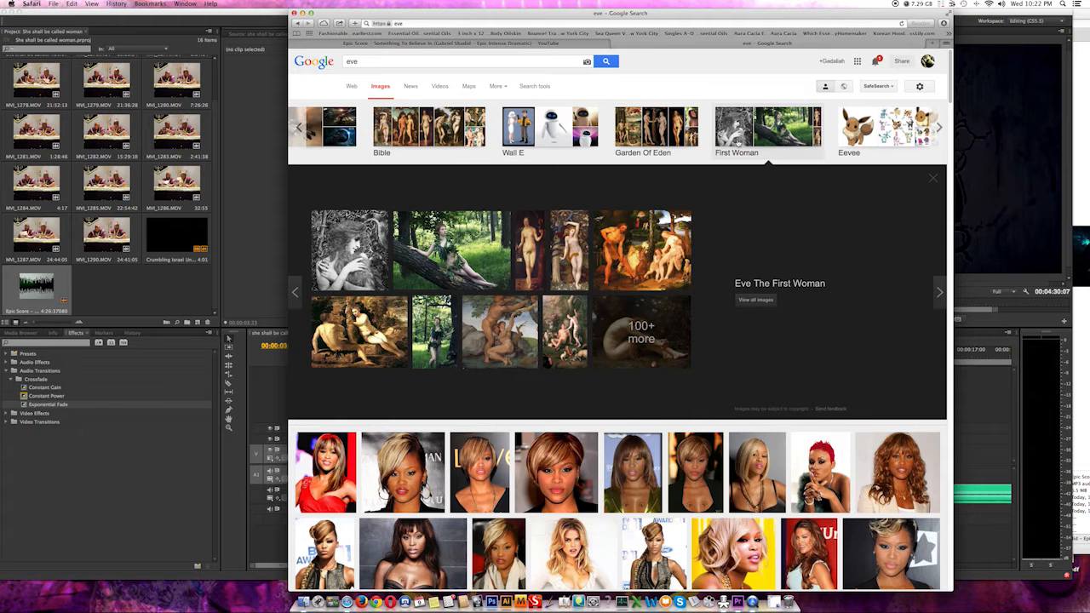
left_click(451, 123)
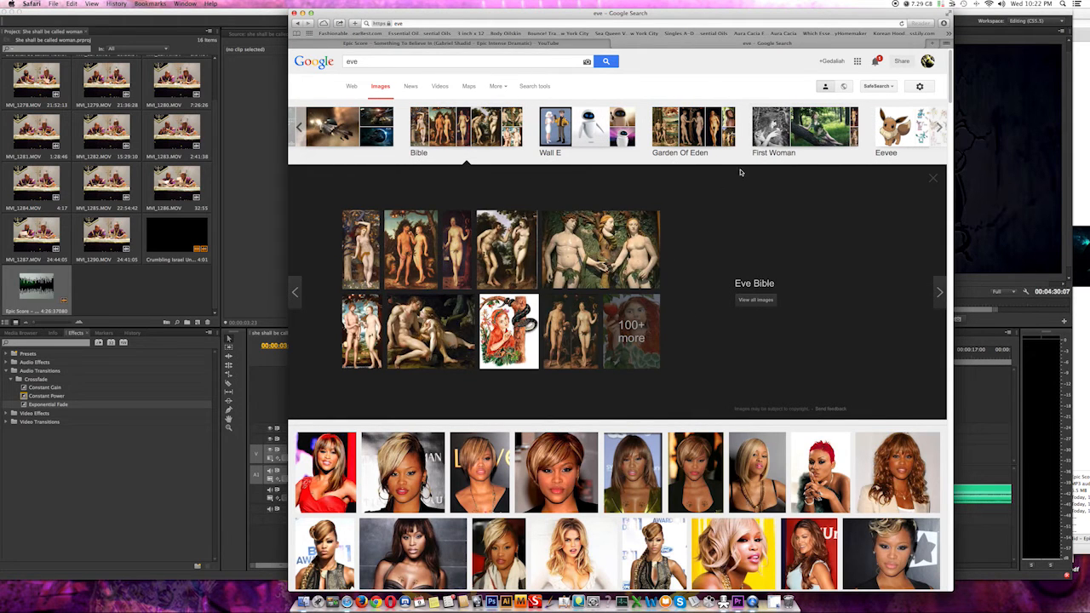
left_click(804, 127)
left_click(890, 128)
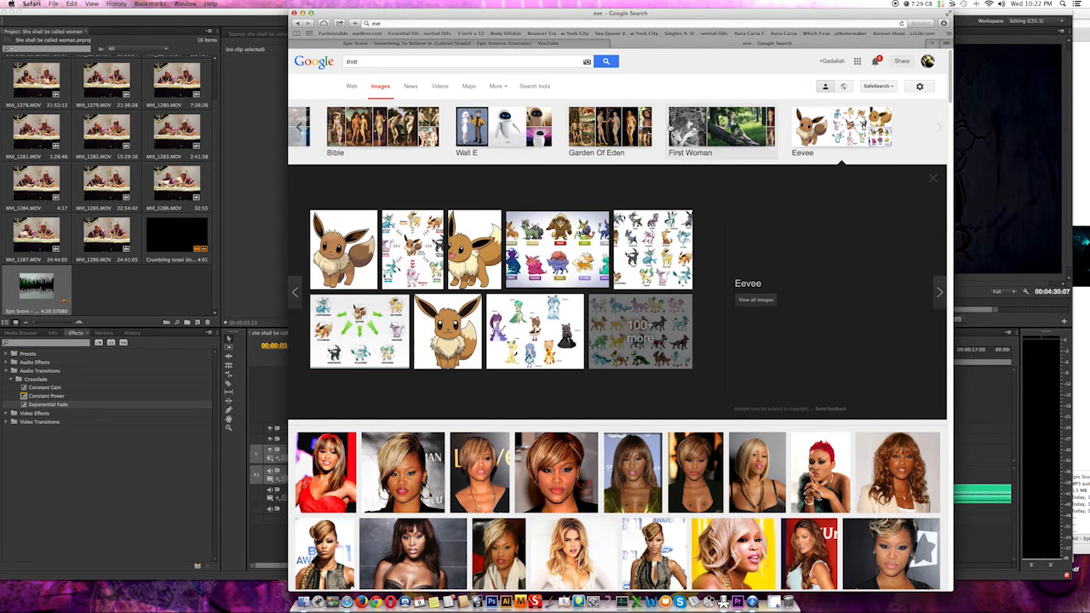
Choose the Garden Of Eden category and show all of its images
left_click(611, 126)
left_click(621, 138)
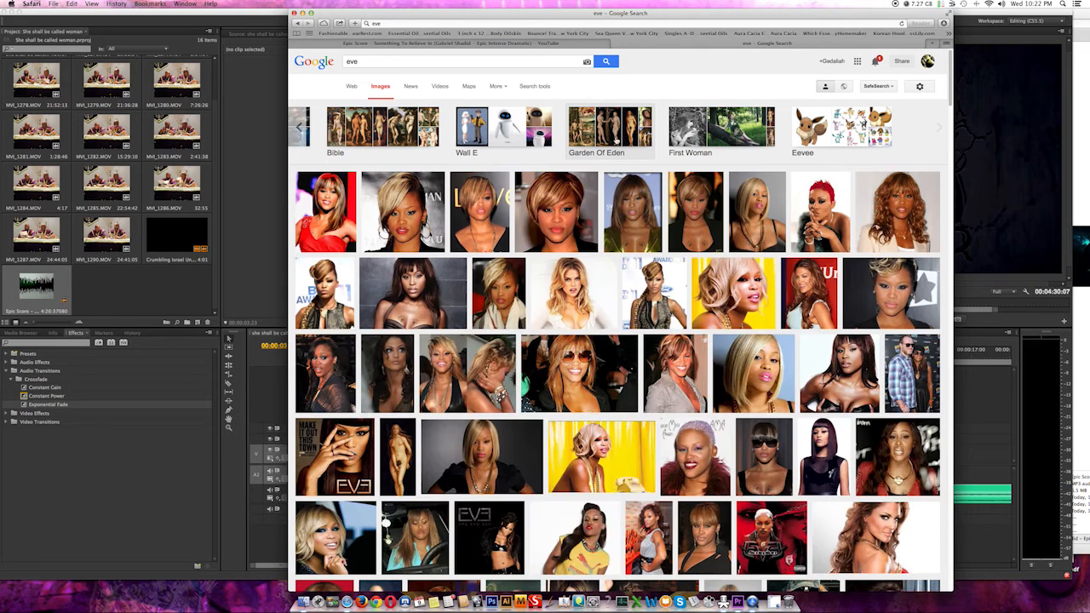
left_click(641, 145)
left_click(790, 285)
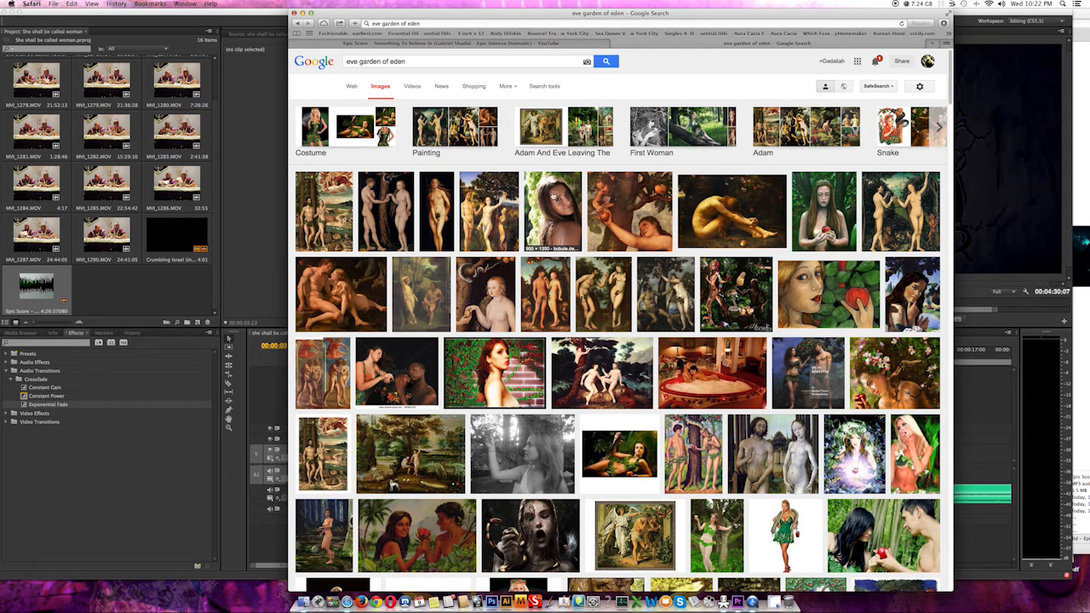
Preview the "Eve in the Garden of Eden" photo of the long-haired woman and download the image
left_click(553, 200)
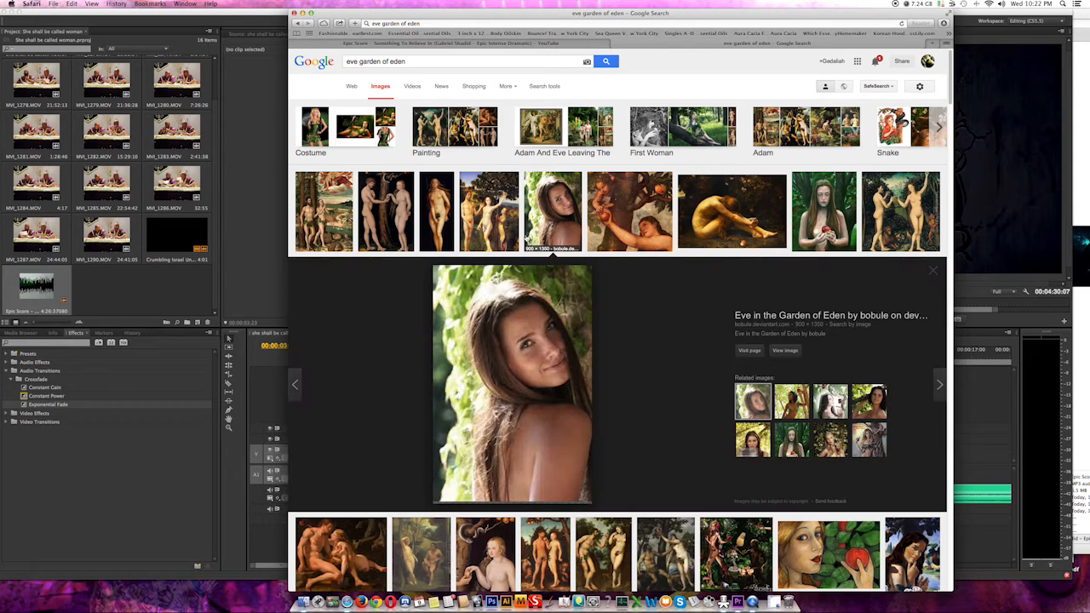
right_click(495, 346)
left_click(535, 443)
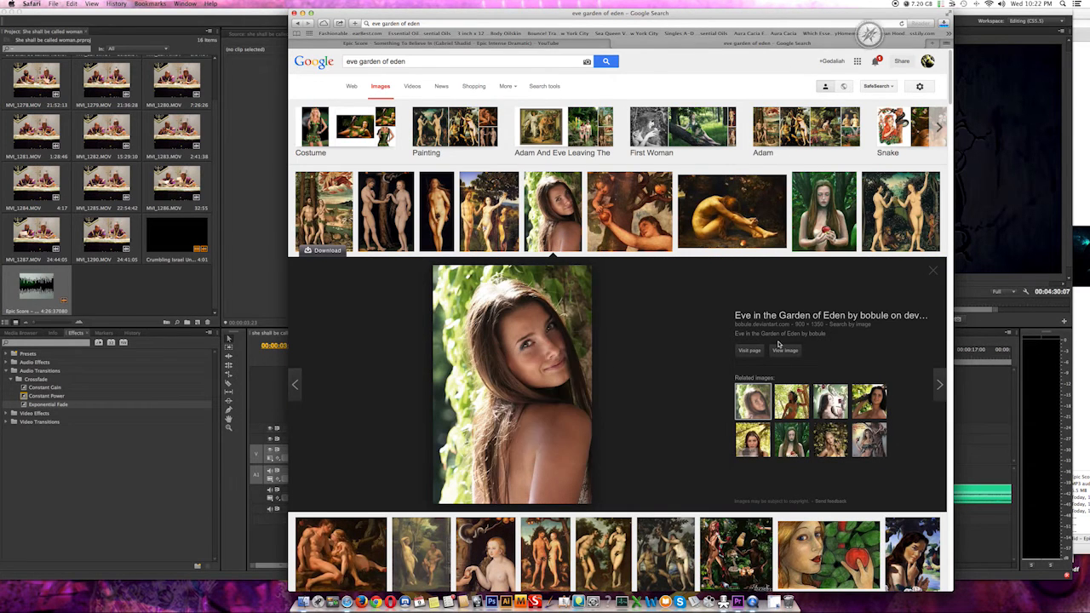
left_click_drag(953, 96, 932, 67)
left_click(546, 60)
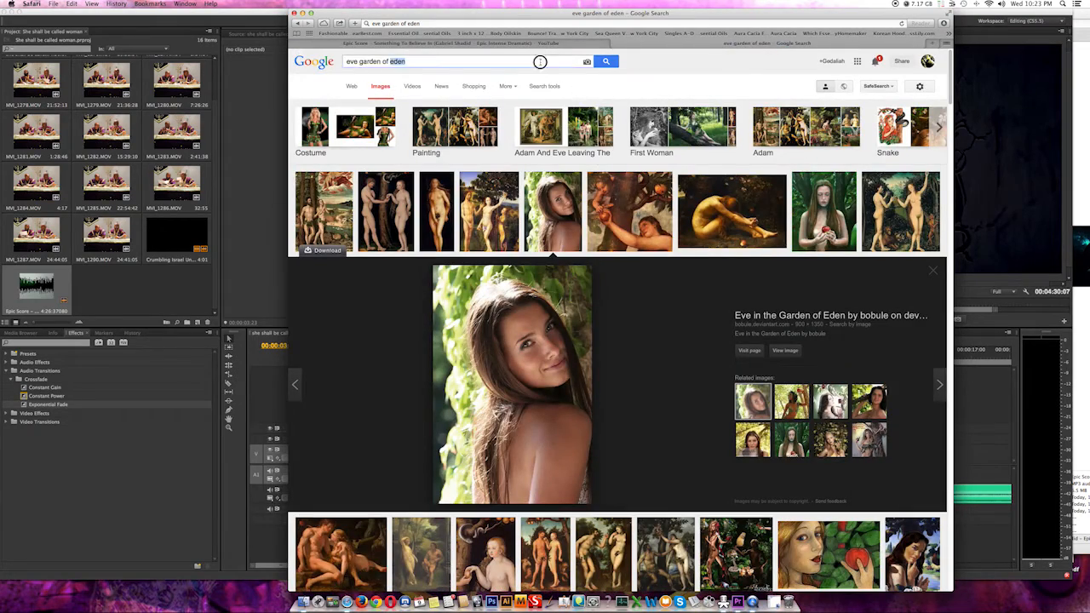
type("bi")
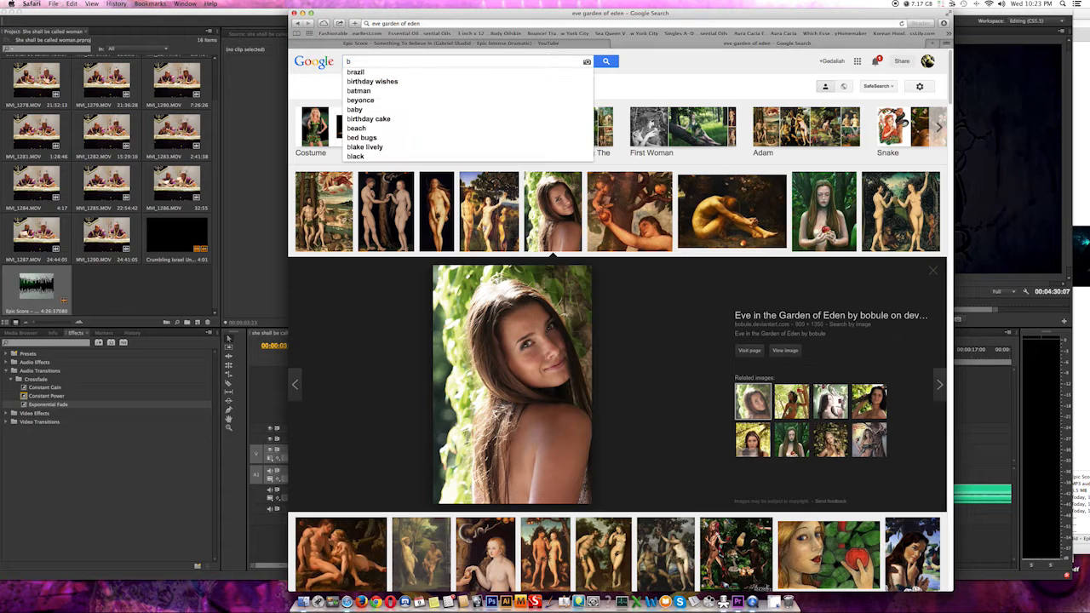
key("BackSpace")
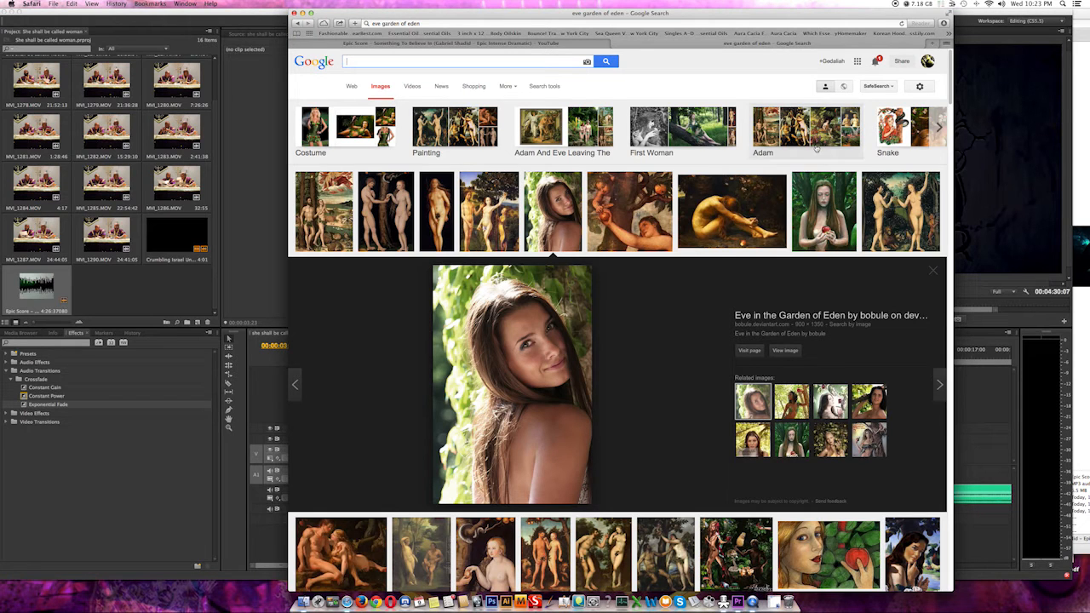
Find the photo of Adam and Eve facing each other between birch trunks and download the image
left_click_drag(949, 62, 955, 170)
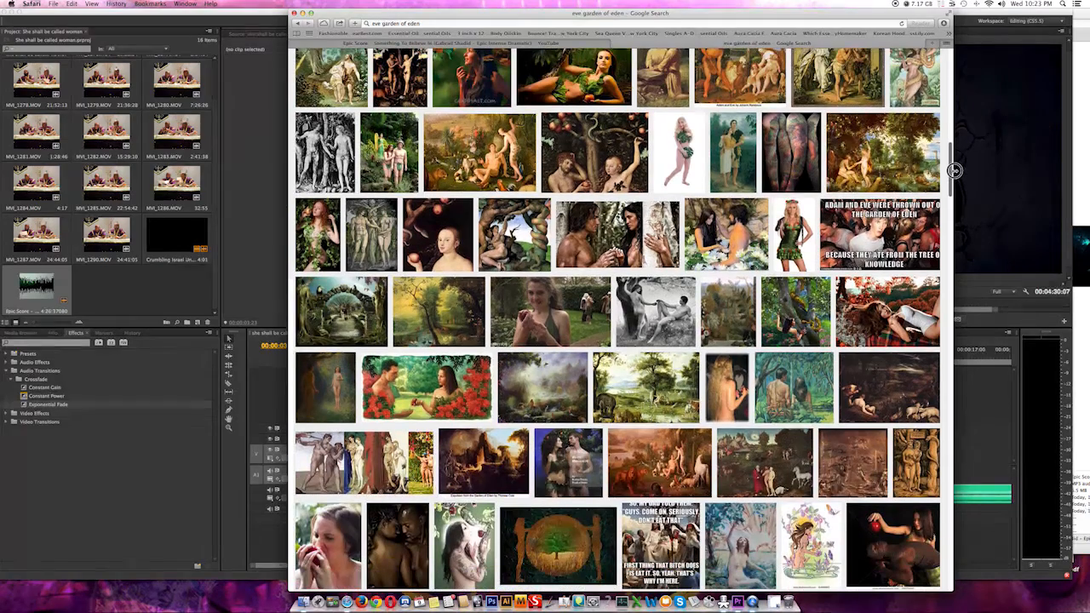
left_click(604, 230)
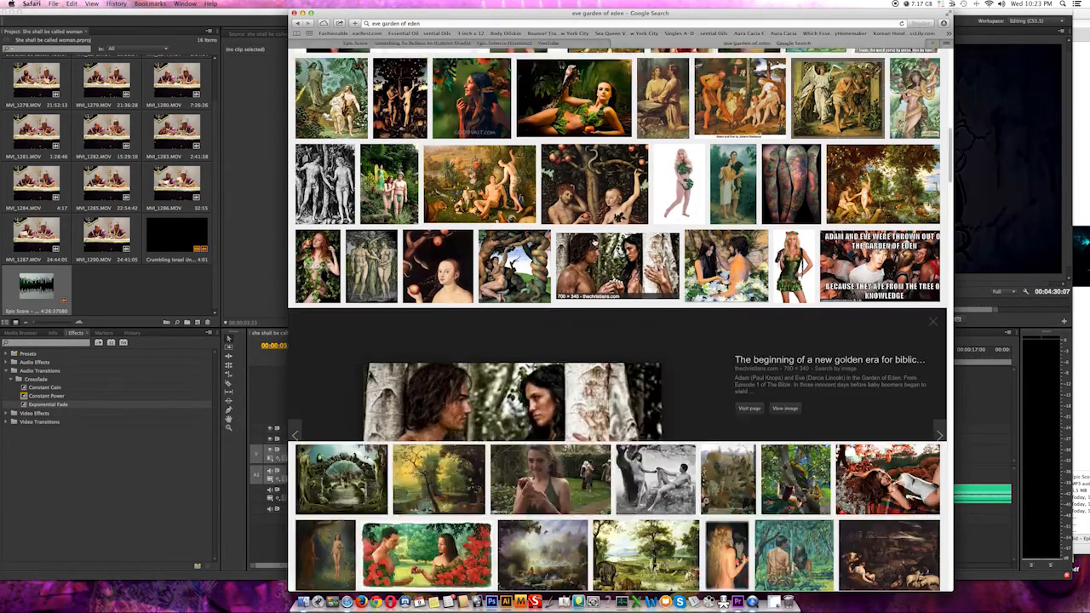
right_click(528, 392)
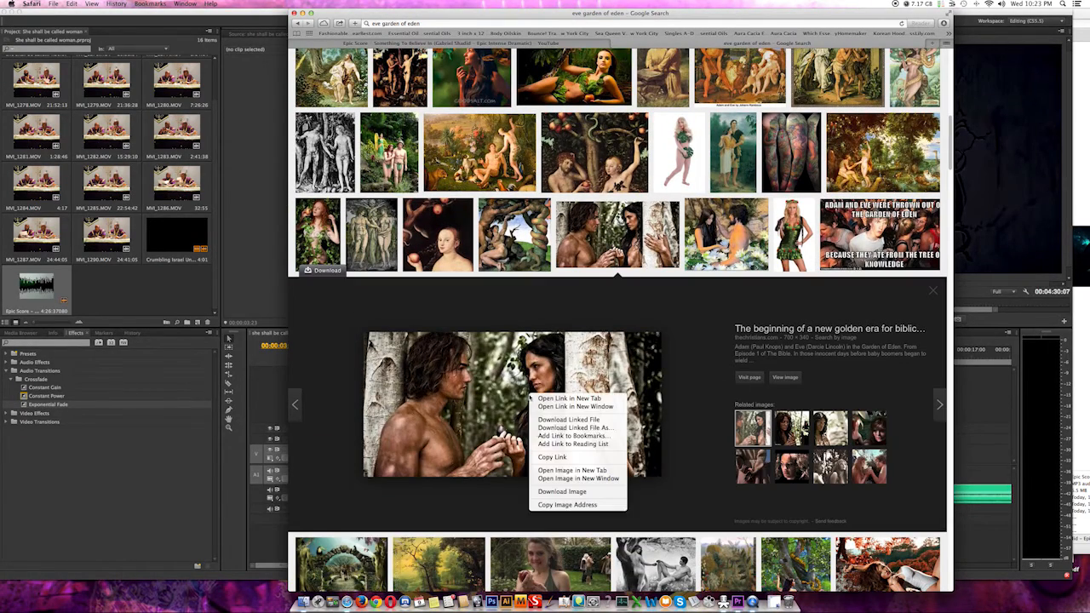
left_click(565, 493)
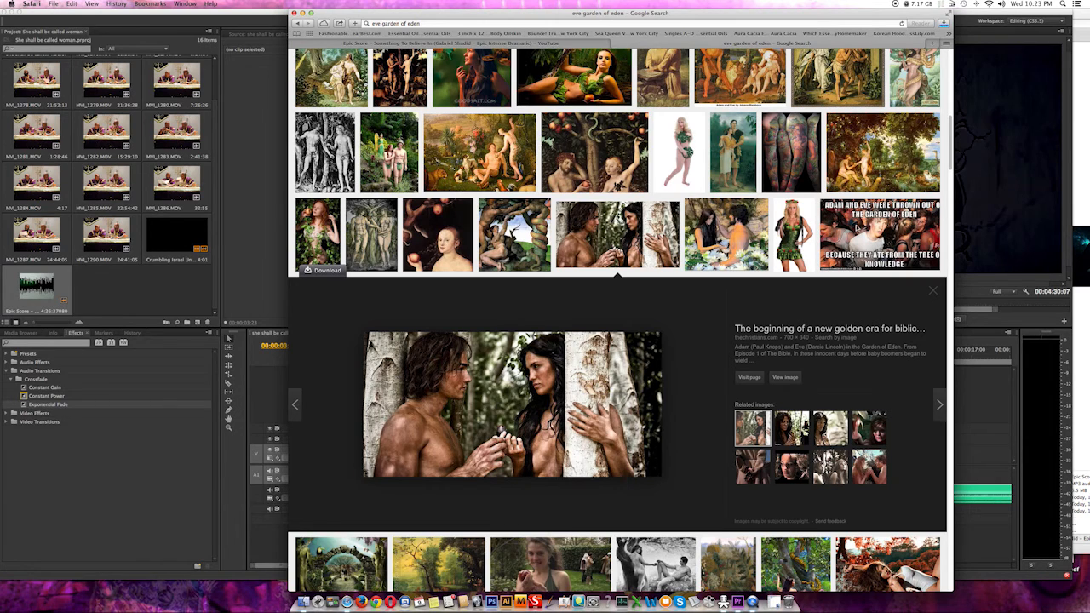
Find the dark Garden of Eden picture of the embracing couple, seen from the woman's back, and download the image
left_click_drag(951, 141, 952, 188)
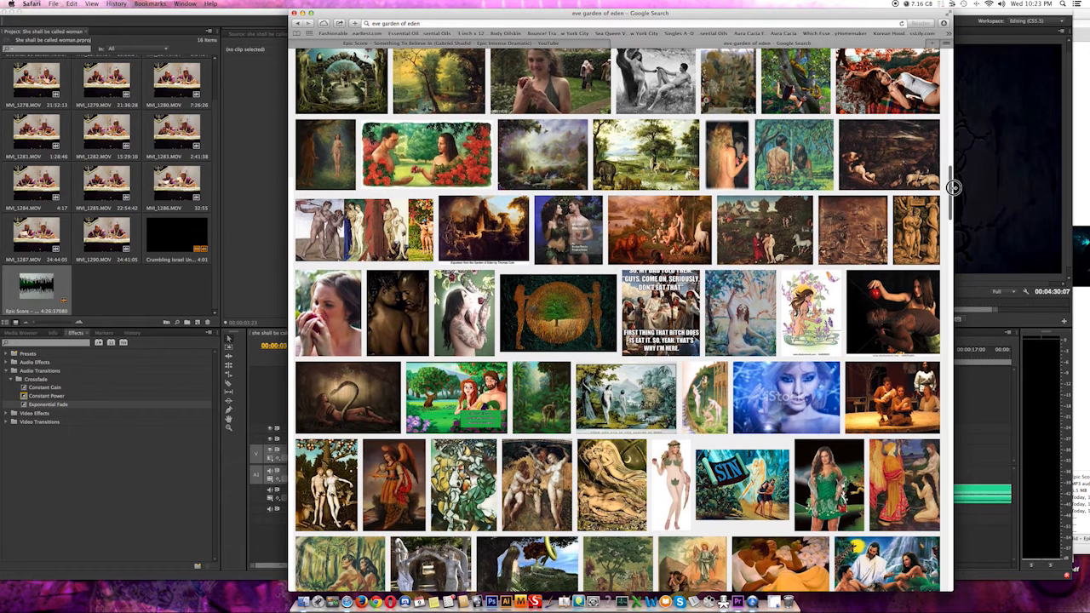
left_click(416, 304)
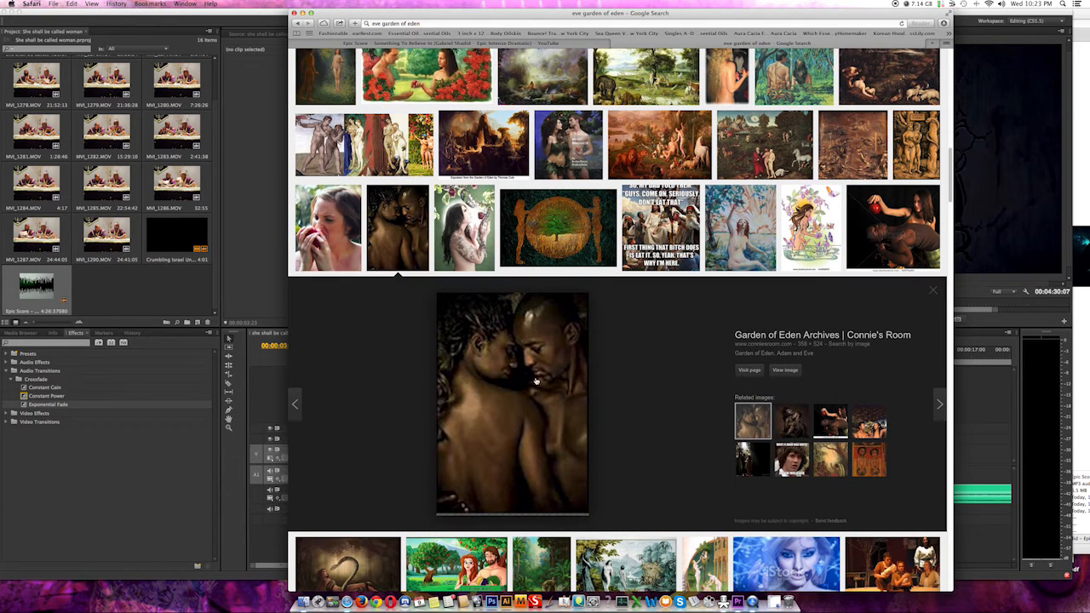
right_click(537, 371)
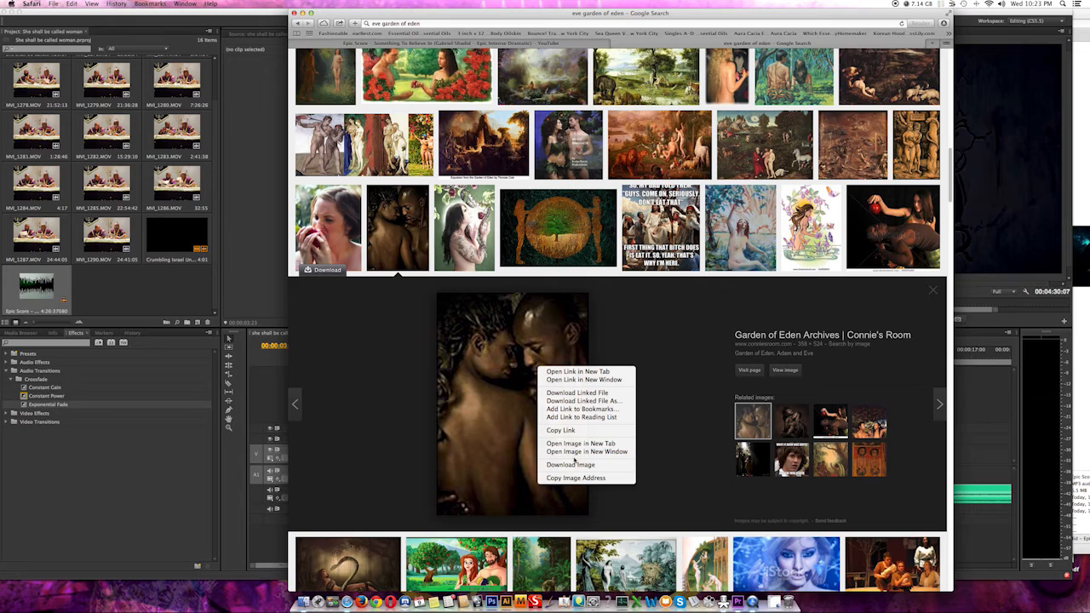
Run an advanced image search for "eve garden of eden" with the image size limited to Large
left_click(945, 181)
scroll(937, 170, "up", 10)
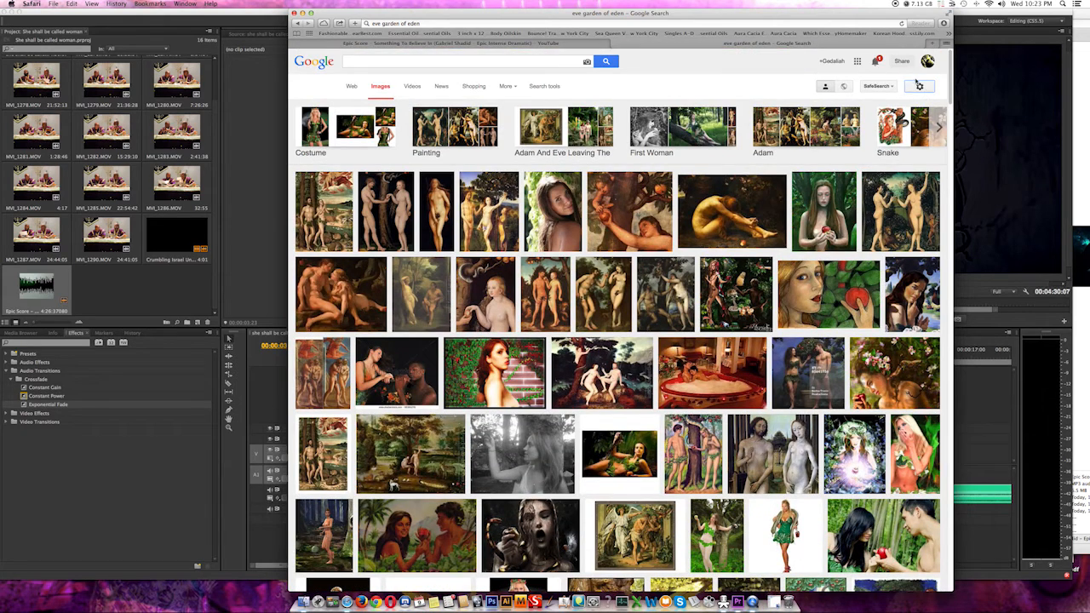
left_click(920, 86)
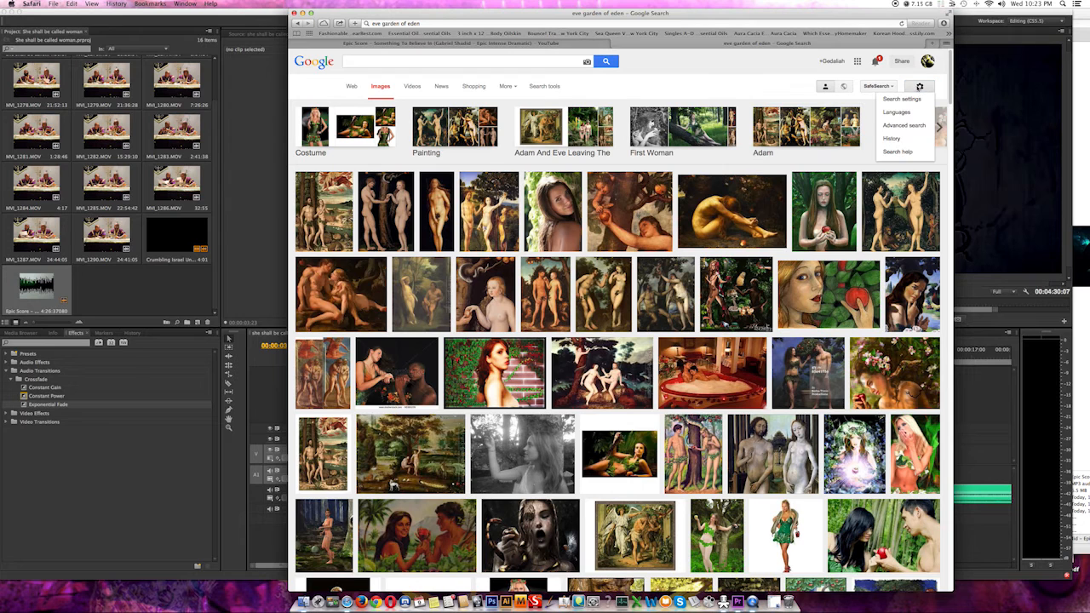
left_click(903, 125)
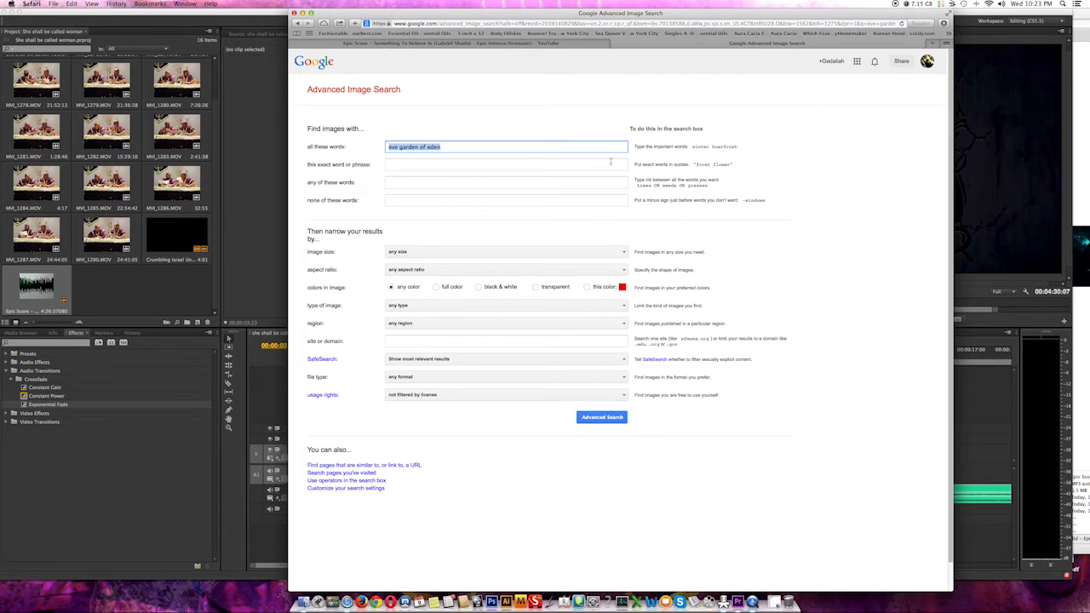
left_click(415, 253)
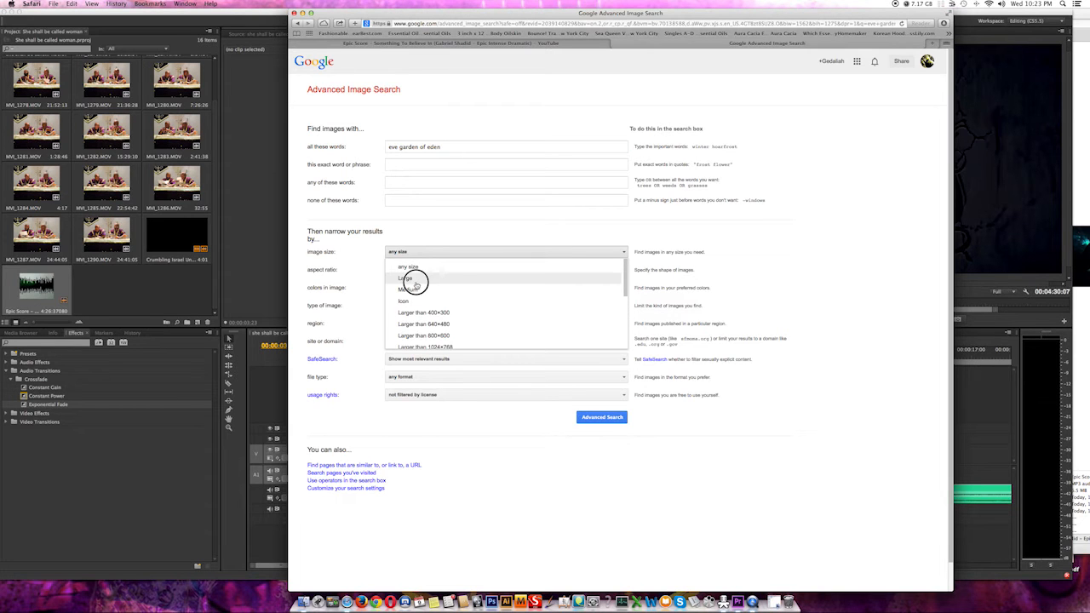
left_click(415, 280)
left_click(600, 416)
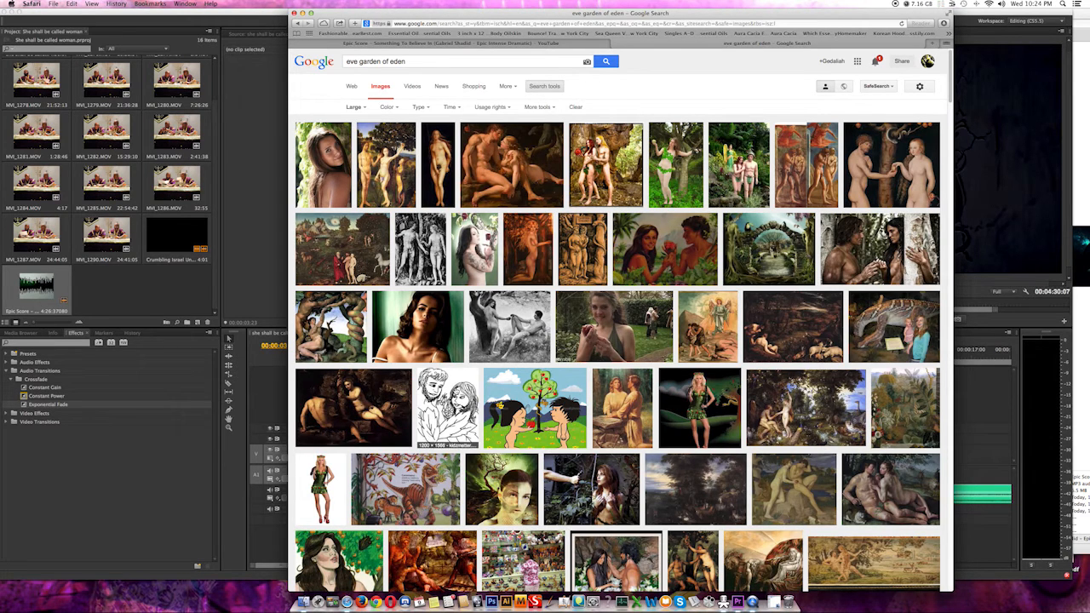
Find the "Adam and Eve Driven out of the Garden of Eden" engraving among the large image results and download it
left_click_drag(950, 99, 946, 116)
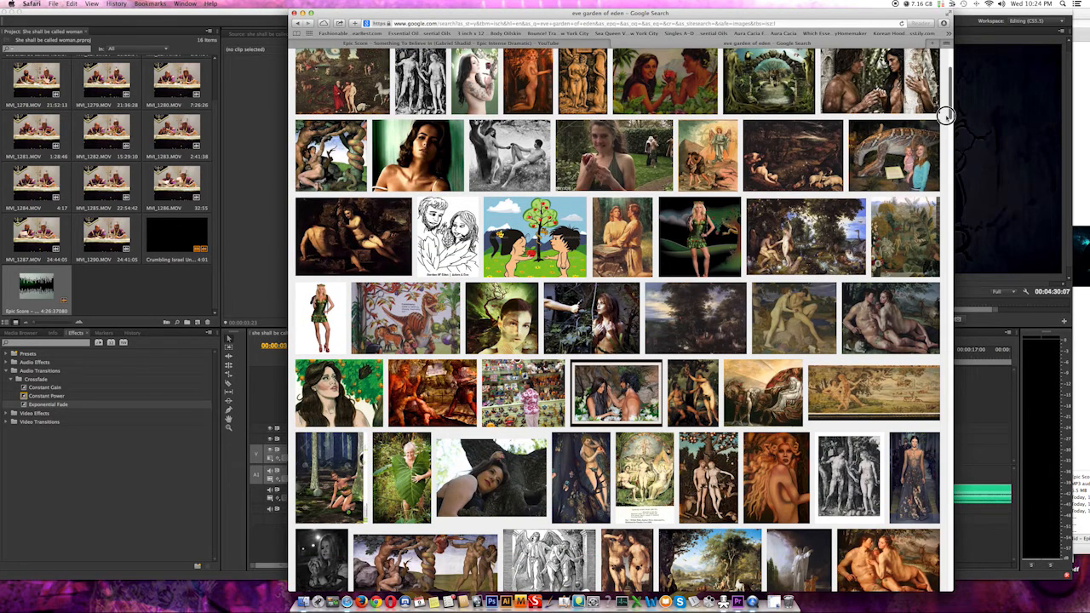
left_click_drag(945, 116, 943, 147)
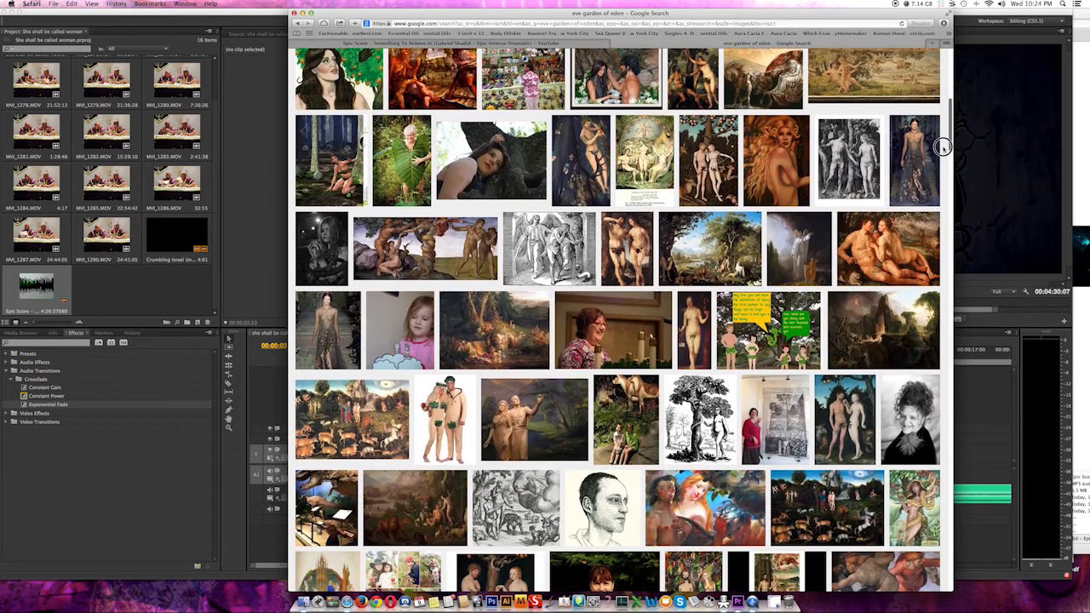
left_click(534, 256)
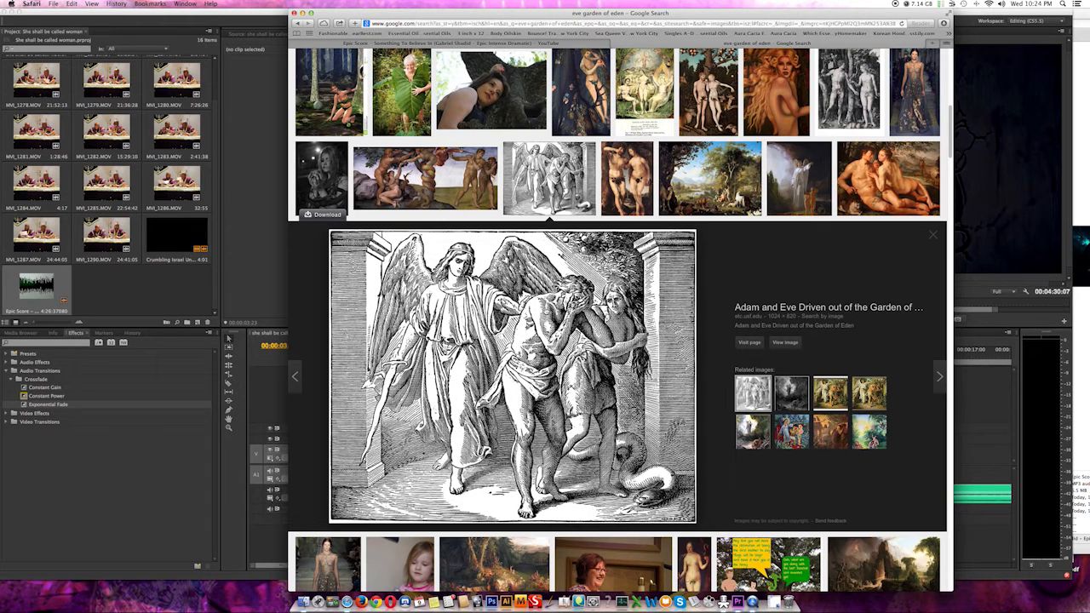
right_click(545, 303)
left_click(587, 400)
left_click_drag(949, 117, 598, 49)
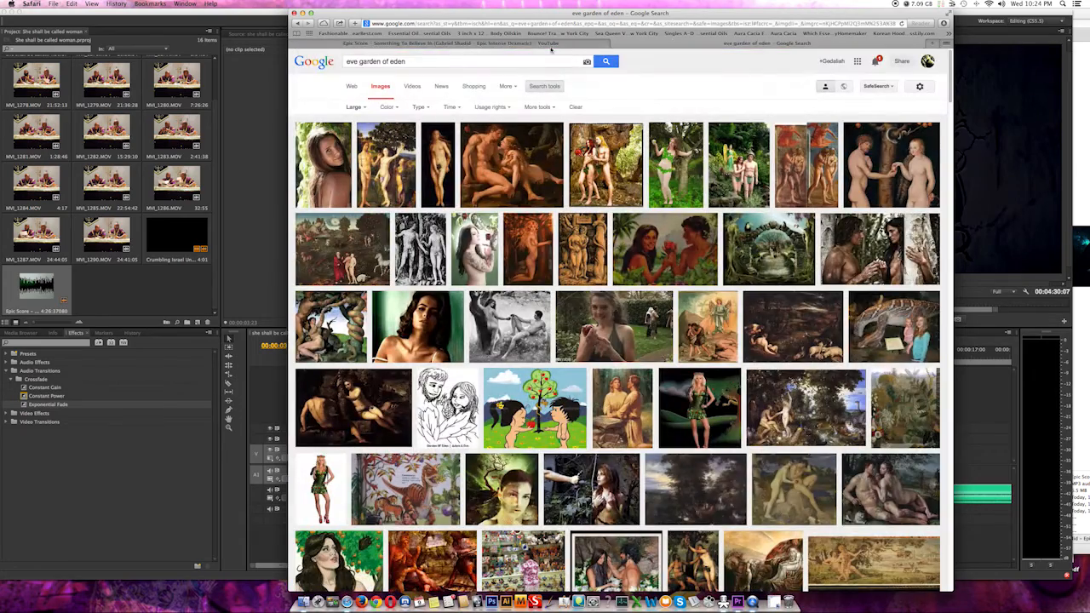
Switch to Finder, show the Downloads folder and arrange its window beside the Finder window showing Video Standard Imports
left_click(300, 13)
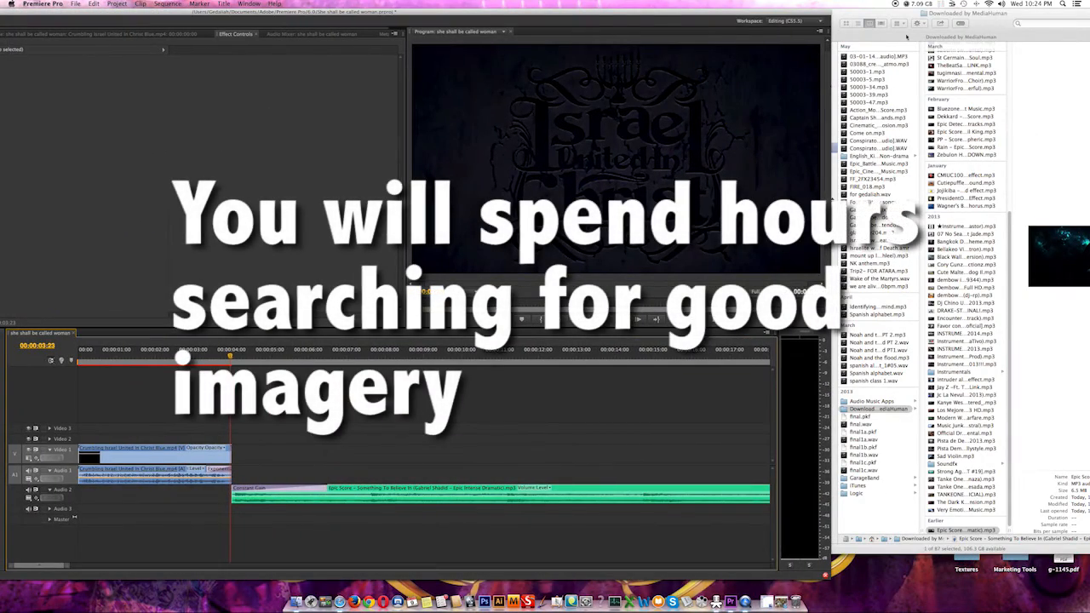
left_click(836, 61)
left_click(809, 106)
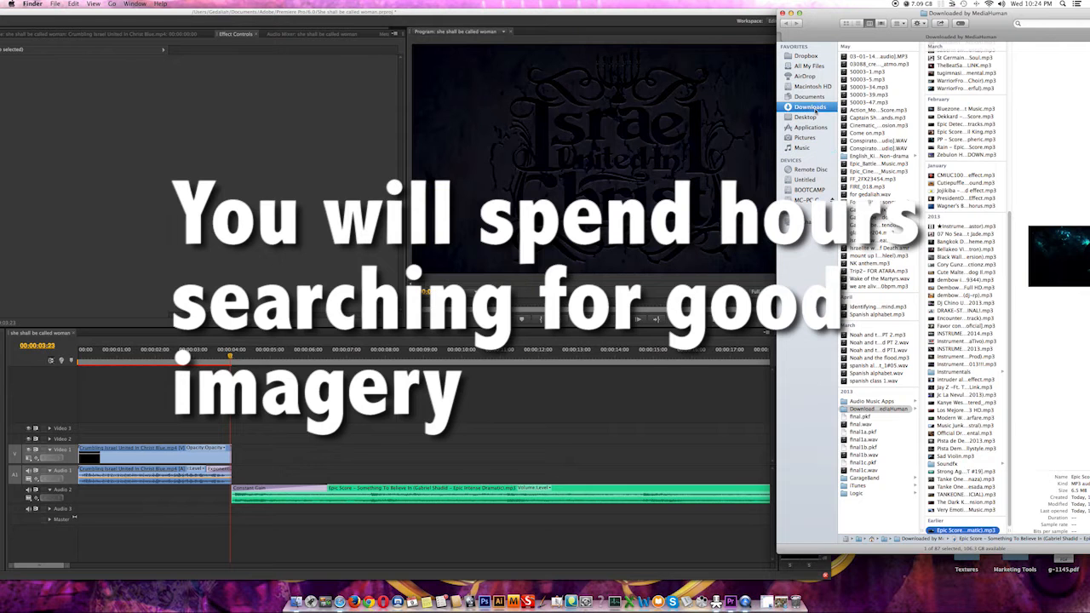
left_click(878, 203)
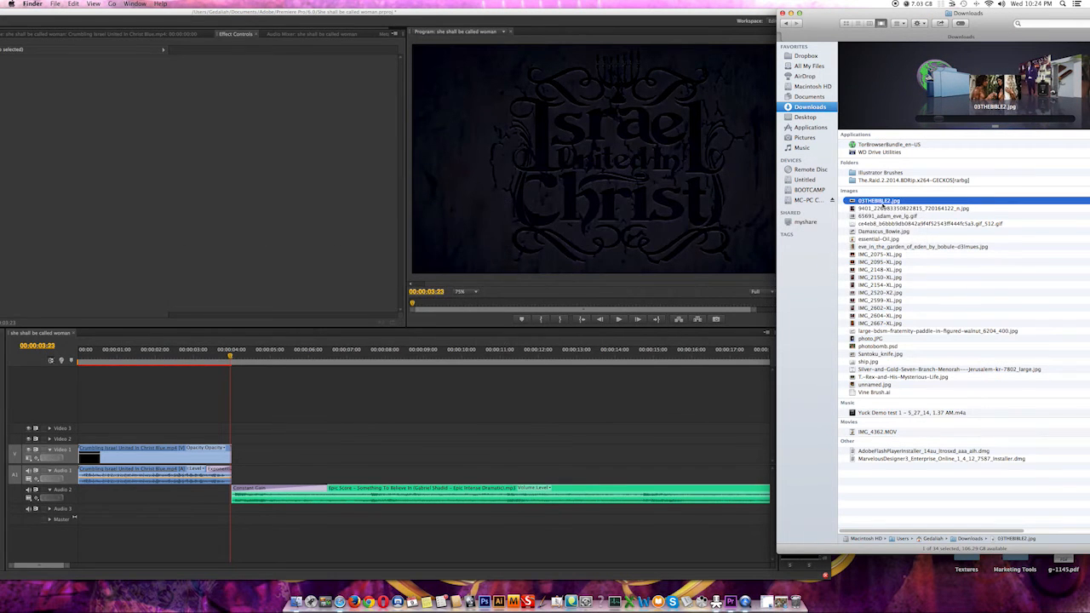
left_click_drag(762, 8, 830, 9)
left_click_drag(976, 15, 794, 173)
left_click(976, 216)
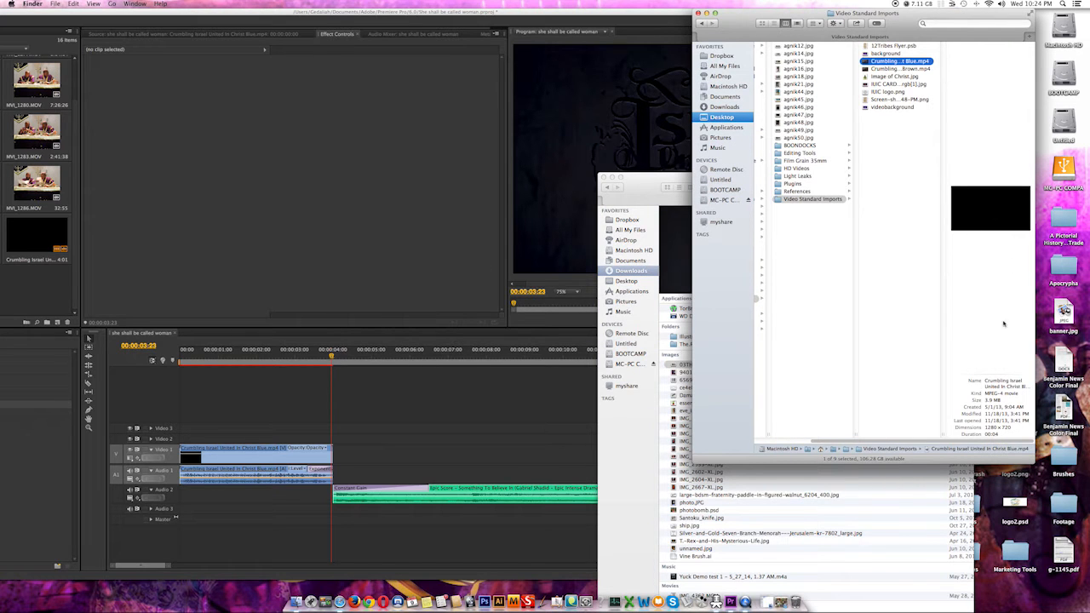
In the Finder window showing Video Standard Imports, go back to the Desktop and navigate through Projects and Film to the video's pics folder
left_click(703, 23)
left_click(703, 23)
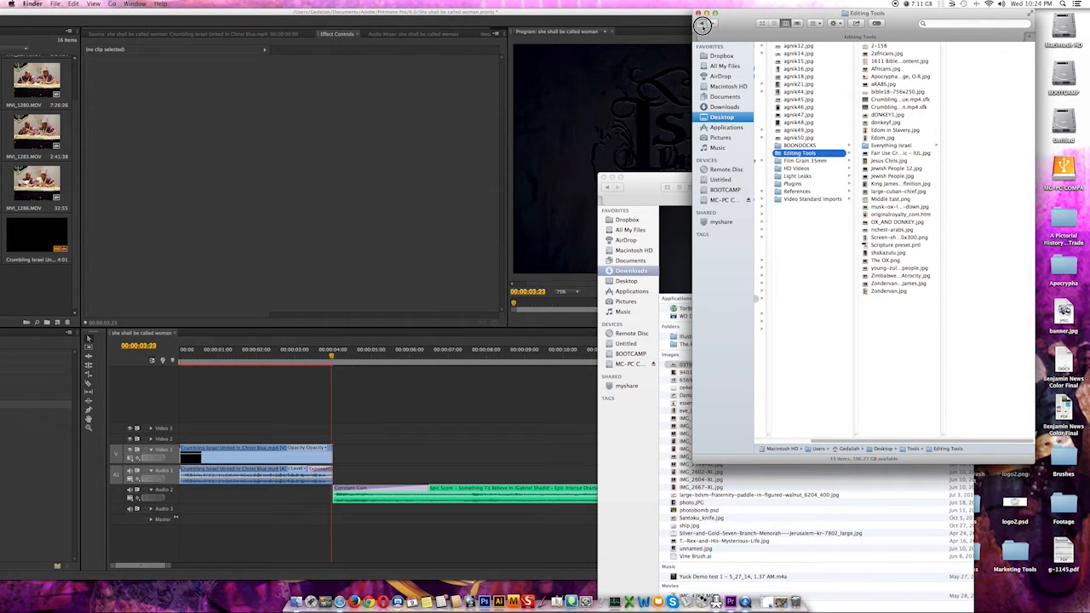
left_click(760, 153)
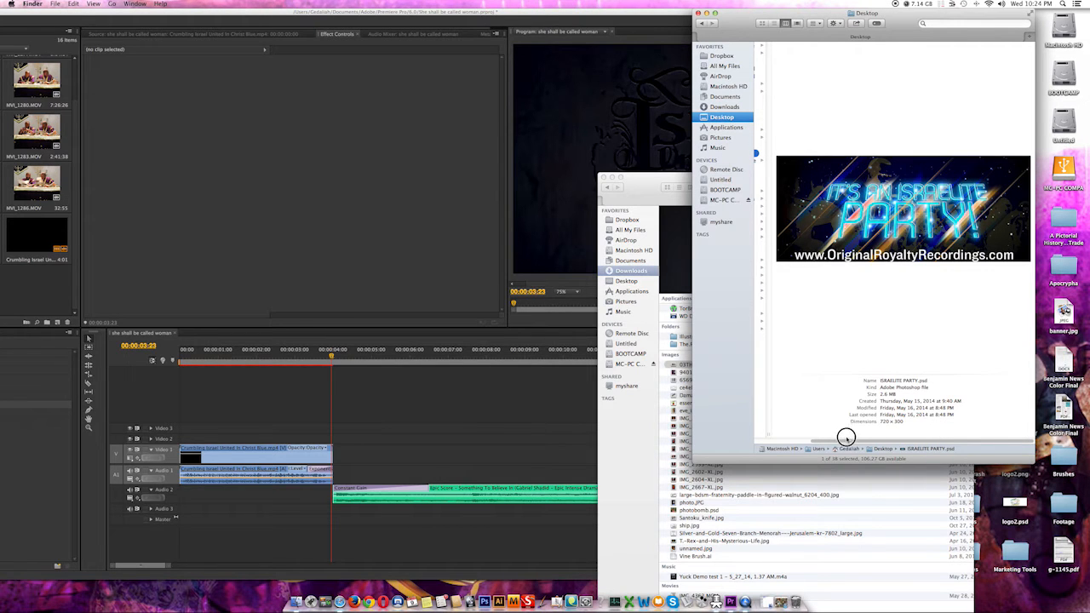
double_click(770, 441)
left_click(785, 222)
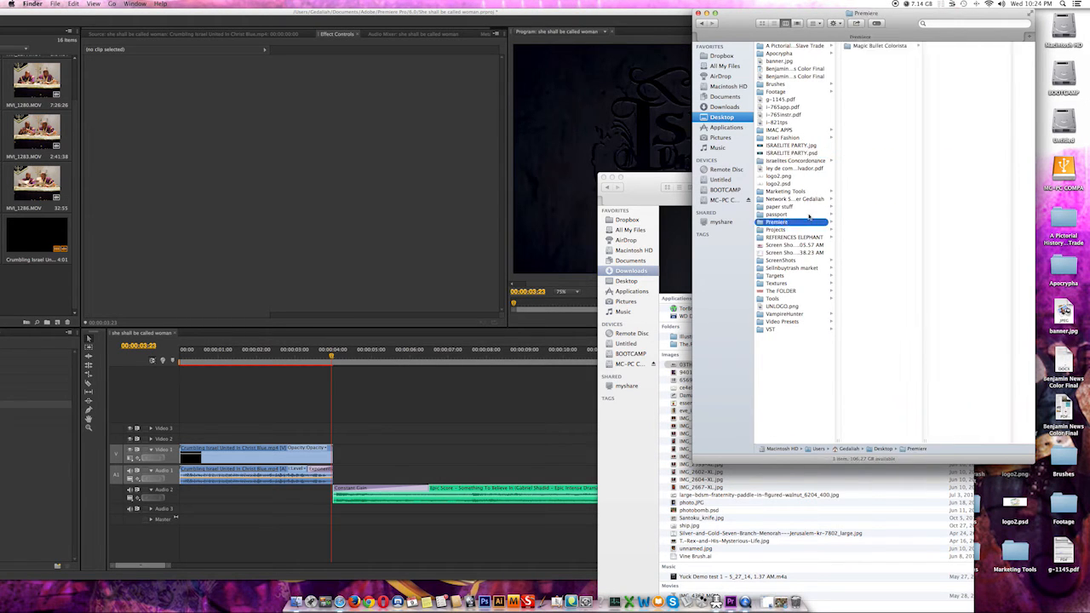
left_click(771, 230)
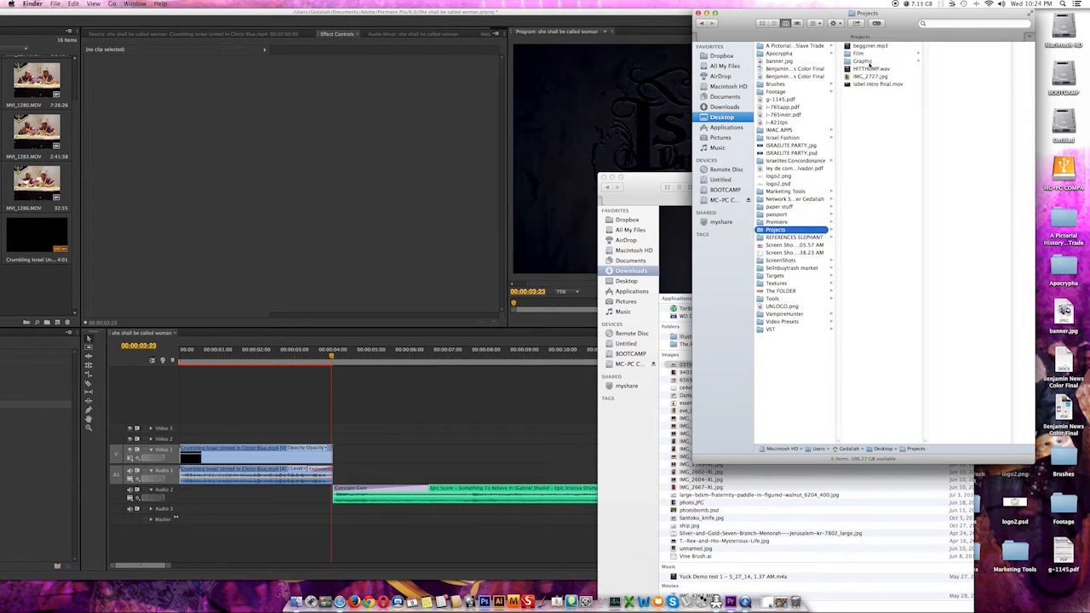
left_click(872, 55)
left_click(950, 46)
left_click(985, 54)
left_click(986, 46)
left_click(978, 282)
Preview the images in the pics folder one after another to judge which ones suit the video
left_click(975, 91)
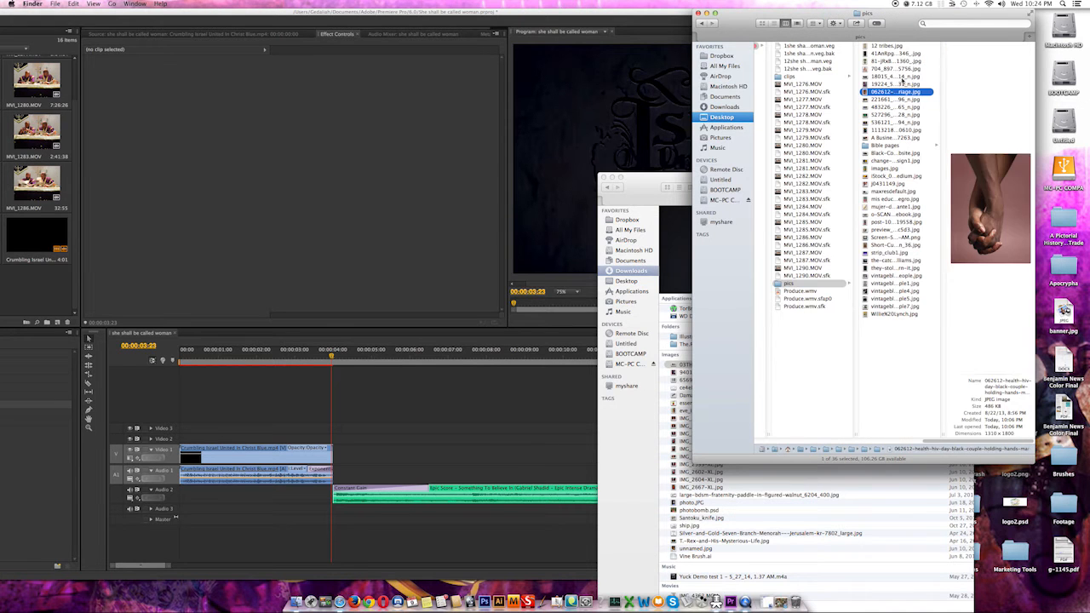
left_click(888, 100)
left_click(892, 123)
left_click(889, 145)
left_click(887, 178)
left_click(888, 192)
left_click(889, 221)
left_click(890, 245)
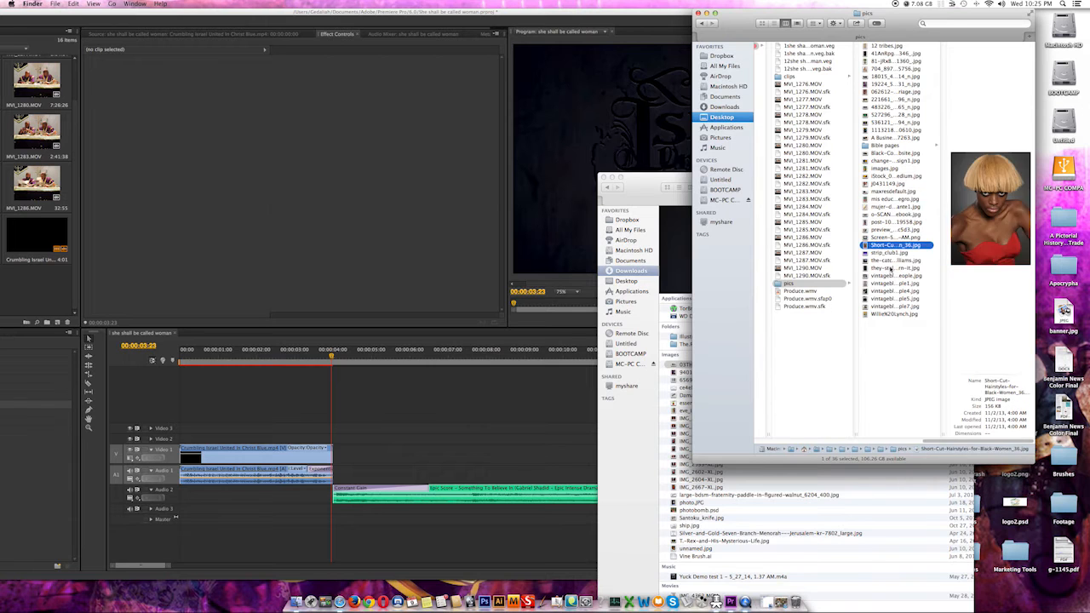
left_click(891, 268)
left_click(891, 291)
left_click(890, 99)
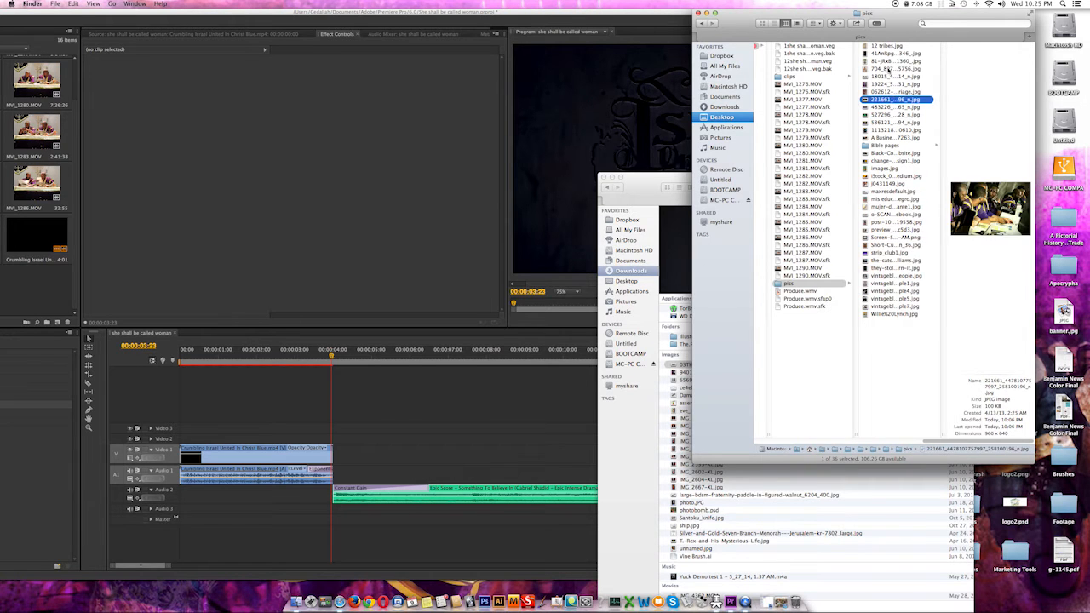
left_click(888, 71)
left_click(890, 53)
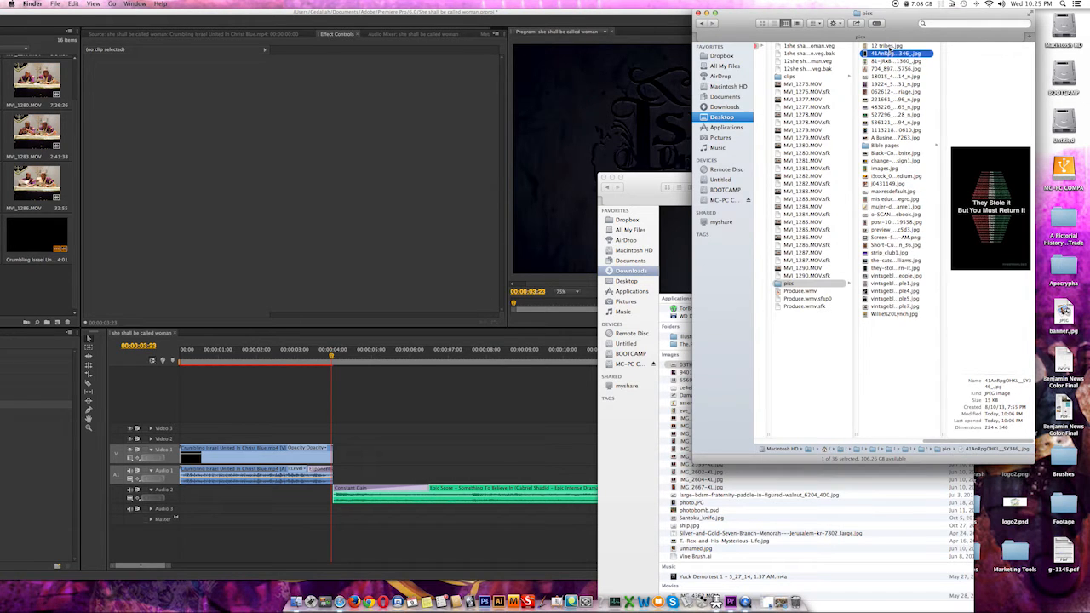
left_click(888, 45)
left_click(888, 91)
left_click(888, 115)
left_click(888, 145)
left_click(886, 168)
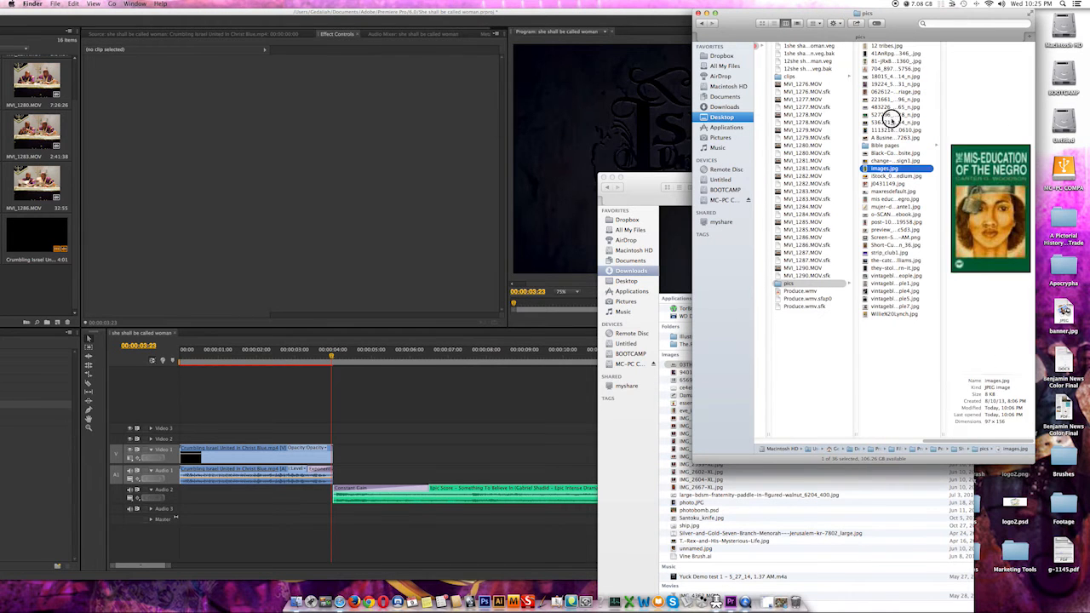
left_click(890, 190)
left_click(894, 198)
left_click(896, 221)
Move 03THEBIBLE2.jpg from Downloads into the pics folder and arrange the Downloads files by Date Last Opened
left_click_drag(908, 23, 940, 23)
left_click_drag(694, 364, 928, 323)
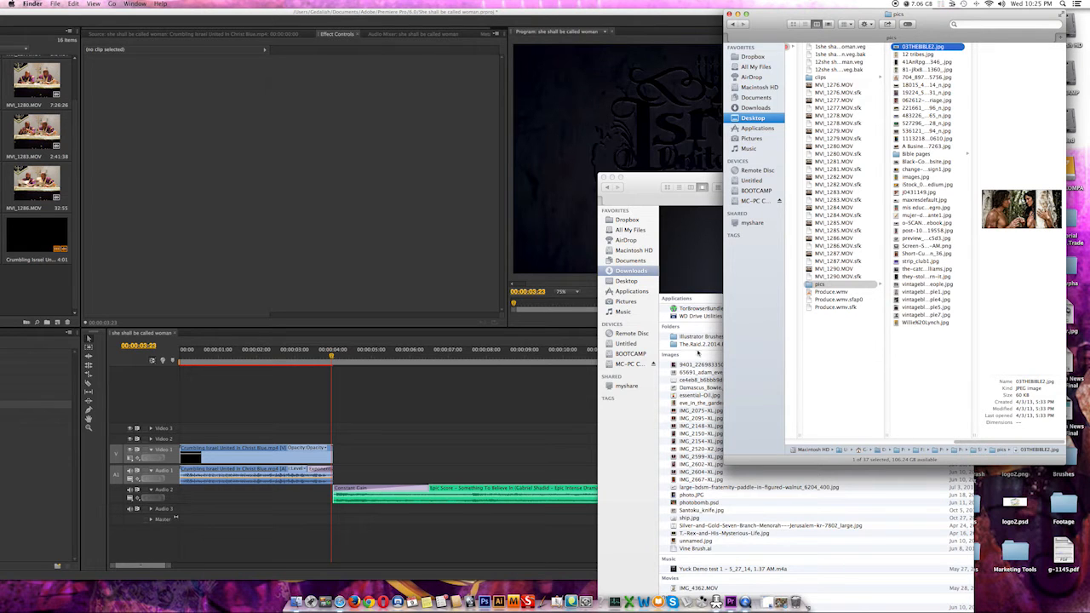
left_click(695, 388)
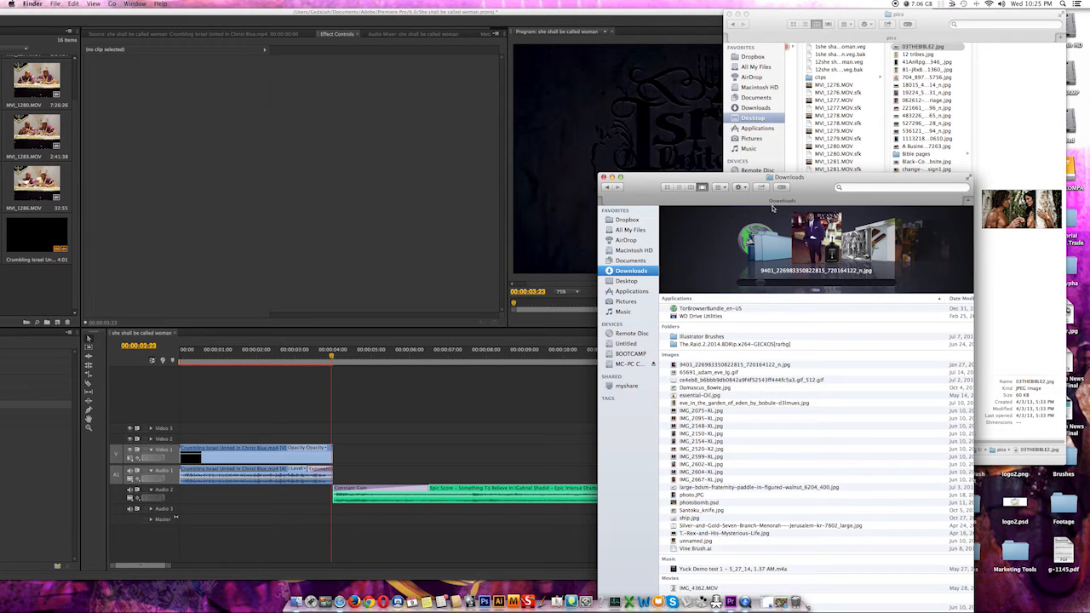
left_click(719, 187)
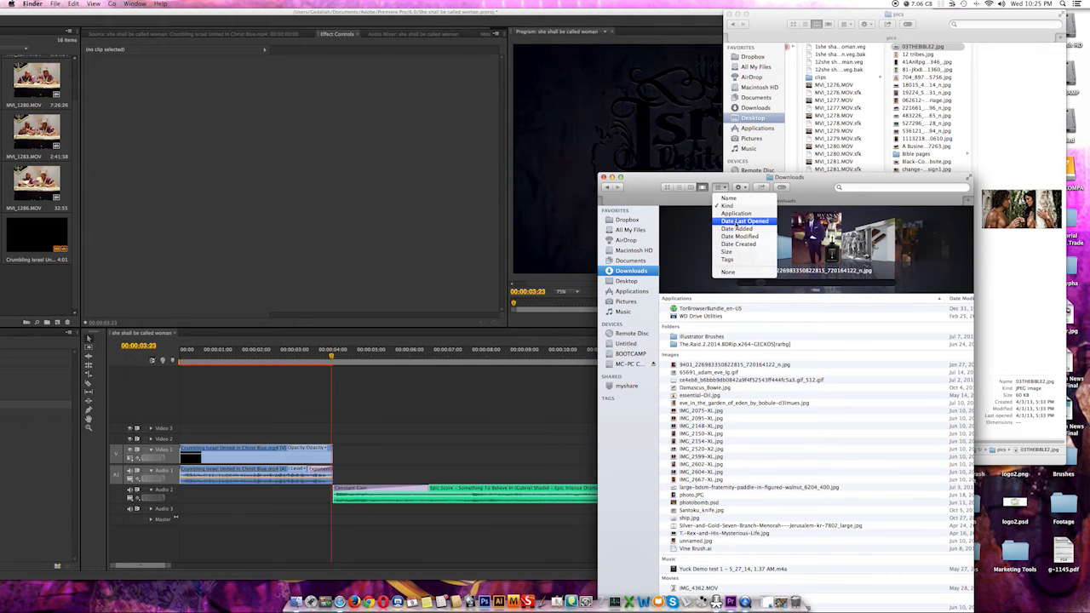
left_click(737, 221)
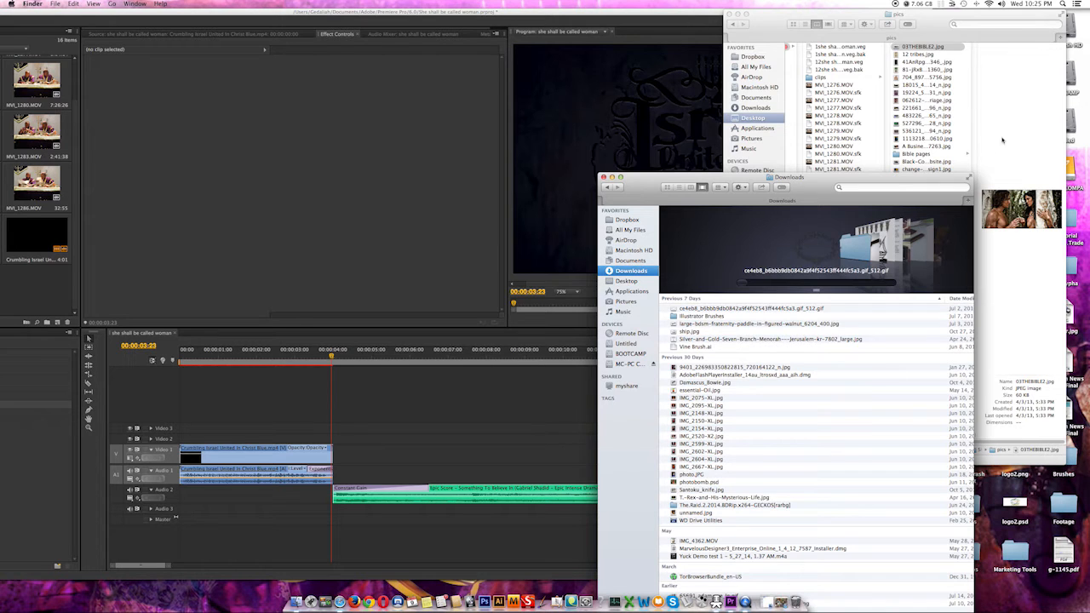
Select the photo of the men in purple robes in the pics folder and minimize the Downloads window
left_click(955, 51)
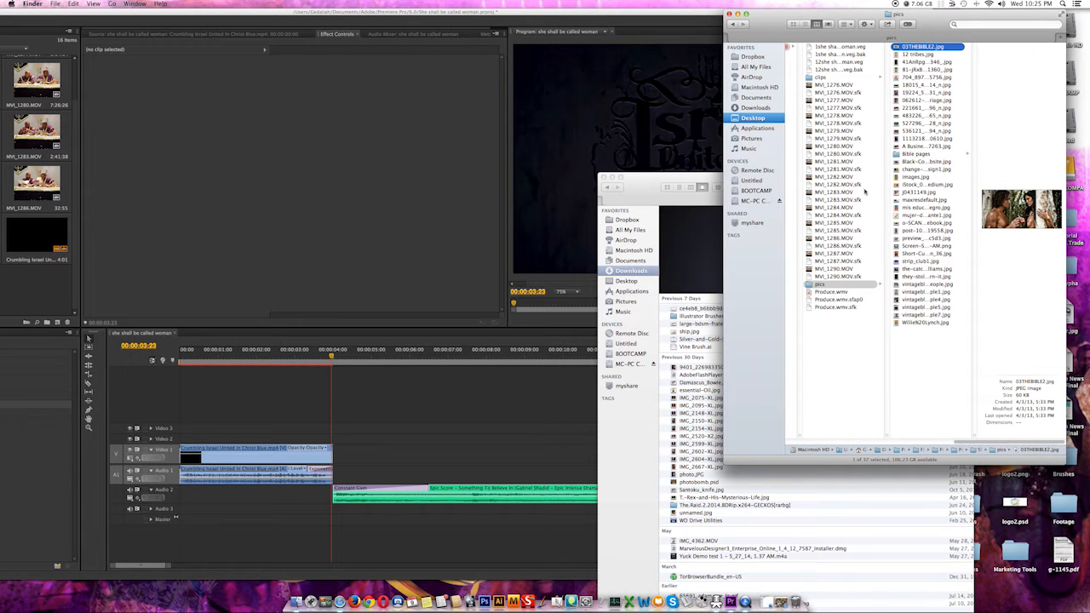
left_click(927, 155)
left_click(937, 93)
left_click(628, 178)
left_click(612, 177)
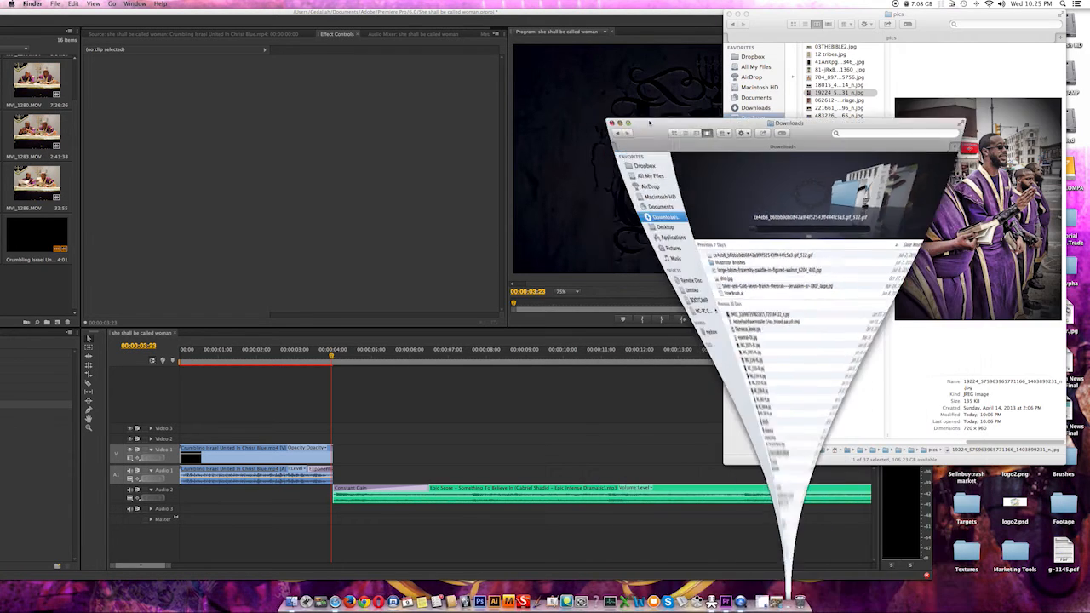
Place the photo of the men in purple robes on Video 1 of the Premiere Pro timeline, shortly after the intro clip
left_click(504, 153)
left_click_drag(720, 12, 842, 2)
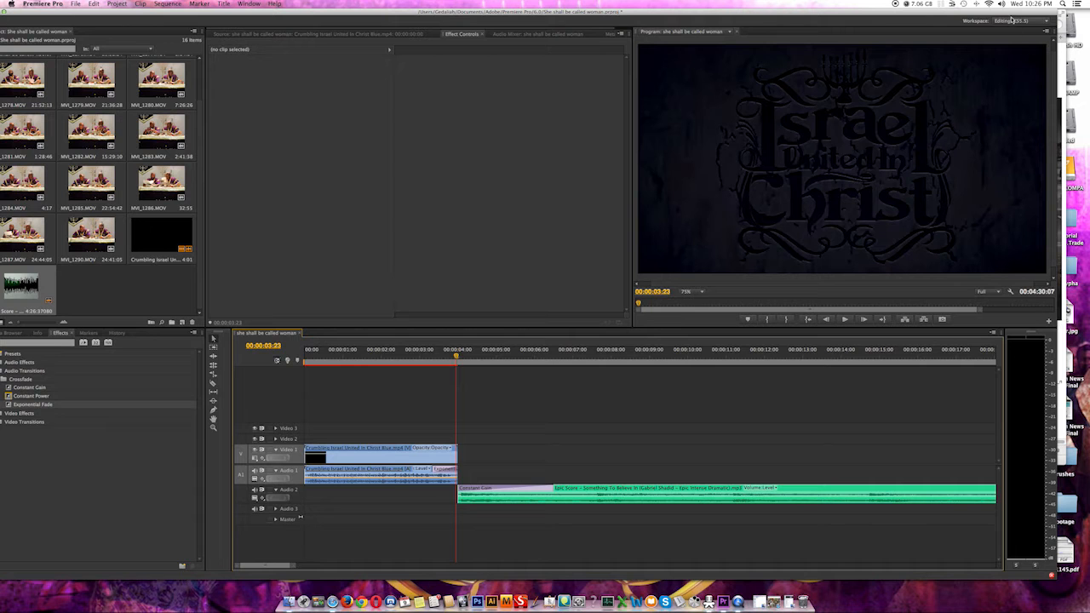
left_click(940, 5)
left_click(887, 14)
left_click_drag(927, 11, 793, 10)
left_click(1006, 51)
left_click_drag(838, 95, 341, 457)
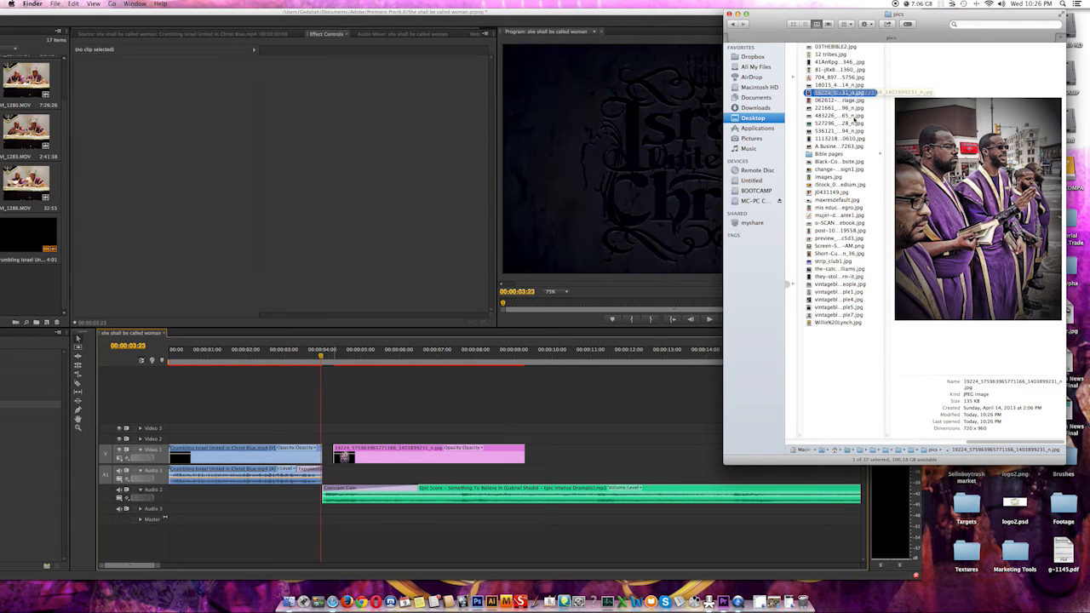
Add the 062612 holding-hands marriage photo to Video 1 at about 00:00:10:05, leaving a gap after the purple-robes photo
left_click(841, 109)
left_click(854, 102)
left_click(848, 108)
left_click(853, 101)
left_click_drag(853, 101, 568, 458)
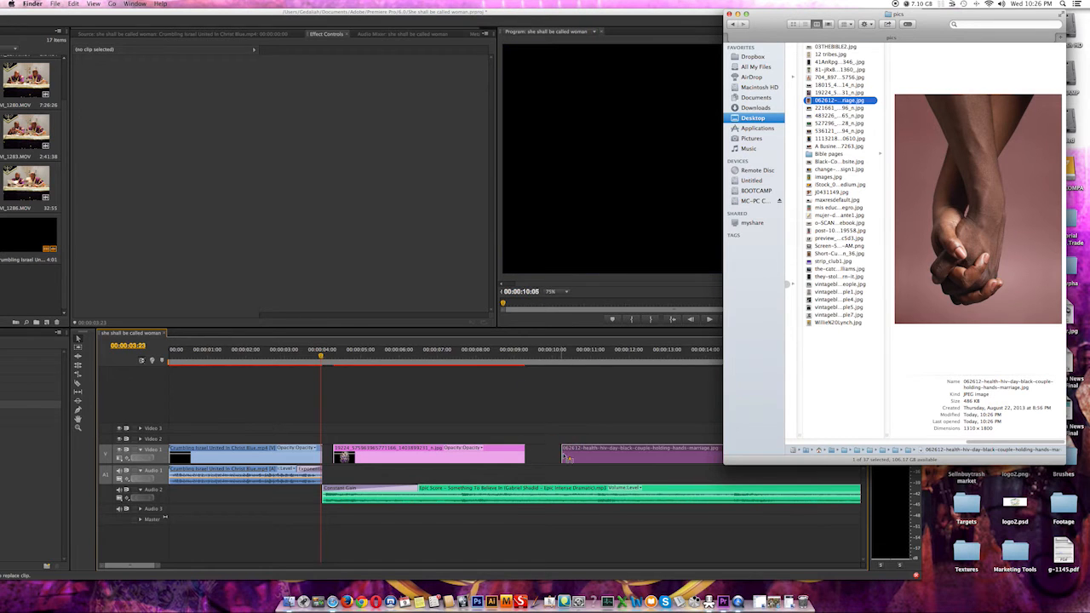
Add the green book cover image from the pics folder to Video 2, starting at about 12 seconds
left_click(843, 77)
left_click(849, 62)
left_click_drag(852, 75, 638, 438)
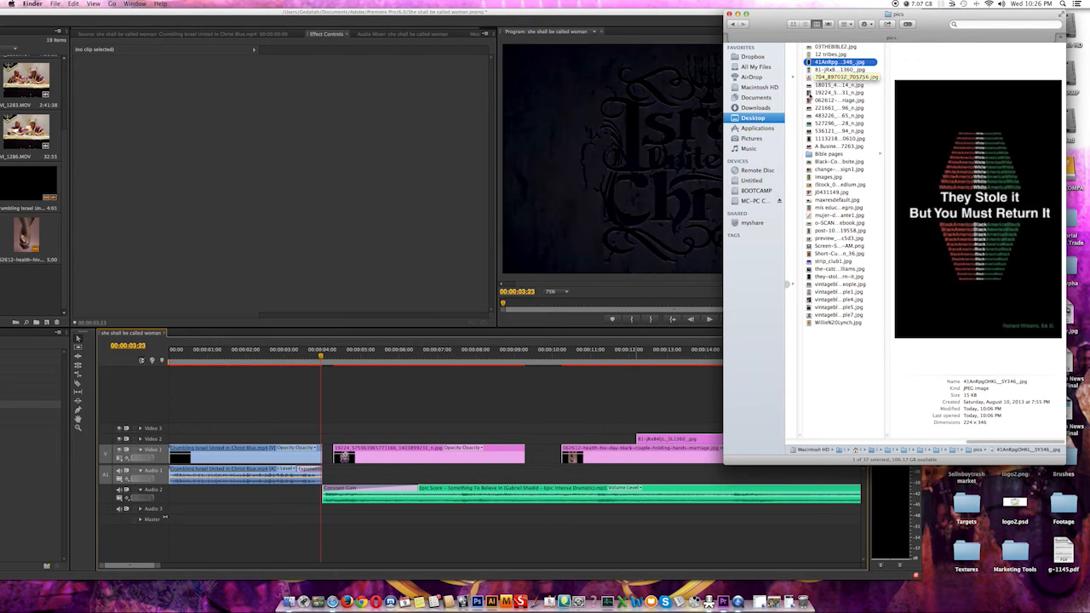
Add 03THEBIBLE2.jpg to Video 3, starting at about 9 seconds, and put the Finder window away
key("Up")
key("Up")
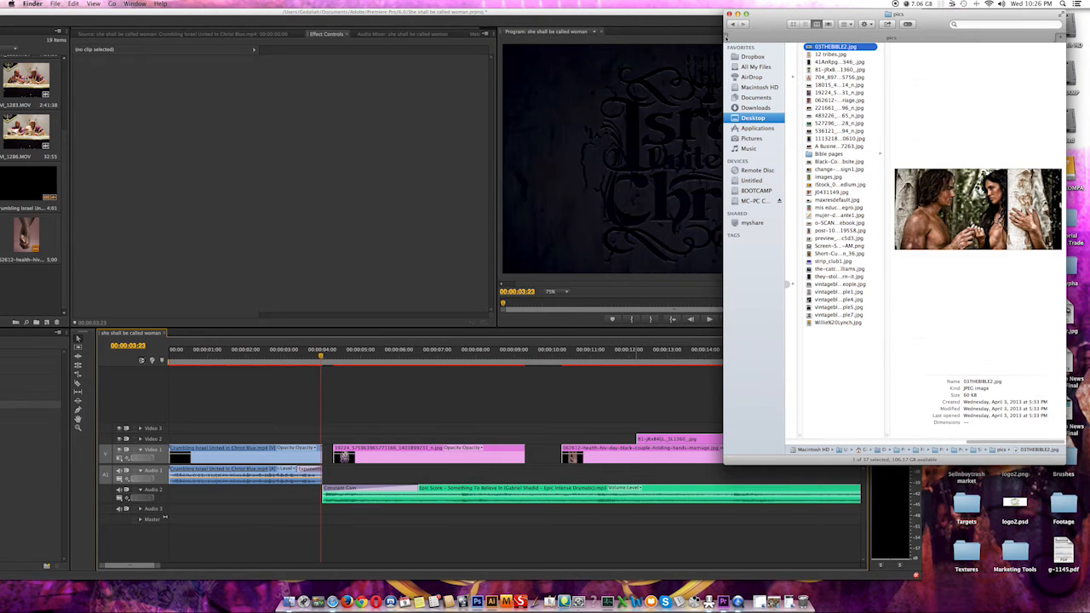
left_click_drag(824, 51, 514, 429)
left_click(728, 14)
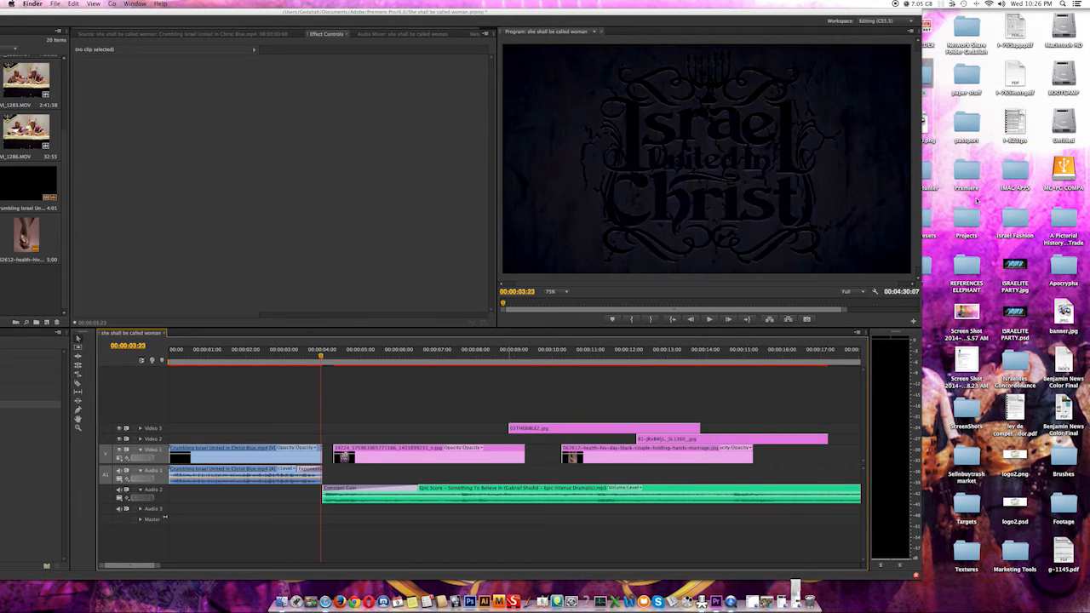
Move the purple-robes photo on Video 1 against the end of the intro clip and play back the cut
left_click_drag(638, 17, 798, 17)
left_click_drag(503, 454, 490, 454)
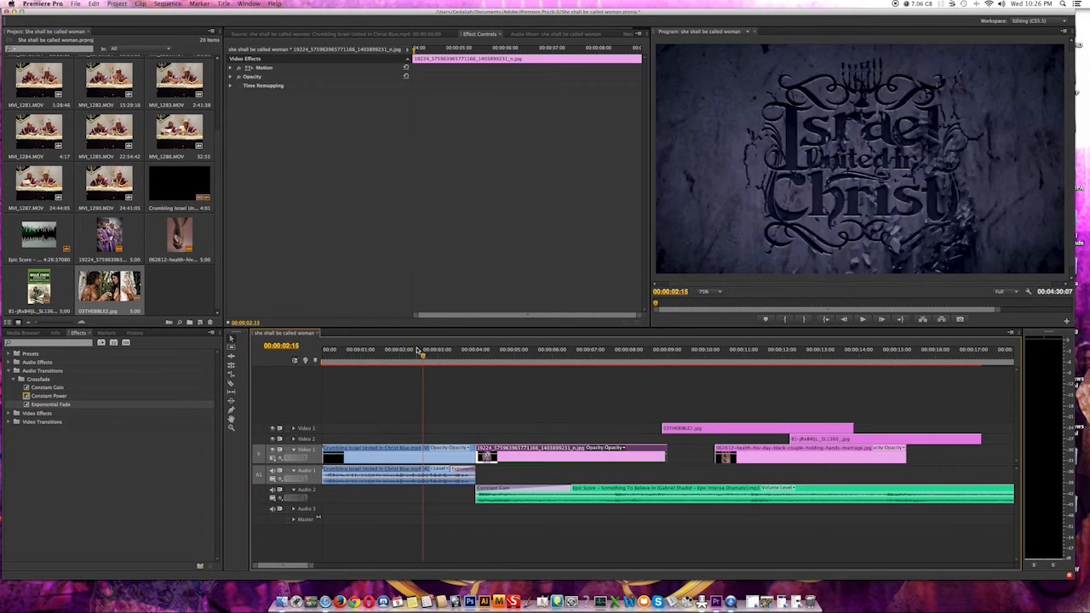
key("space")
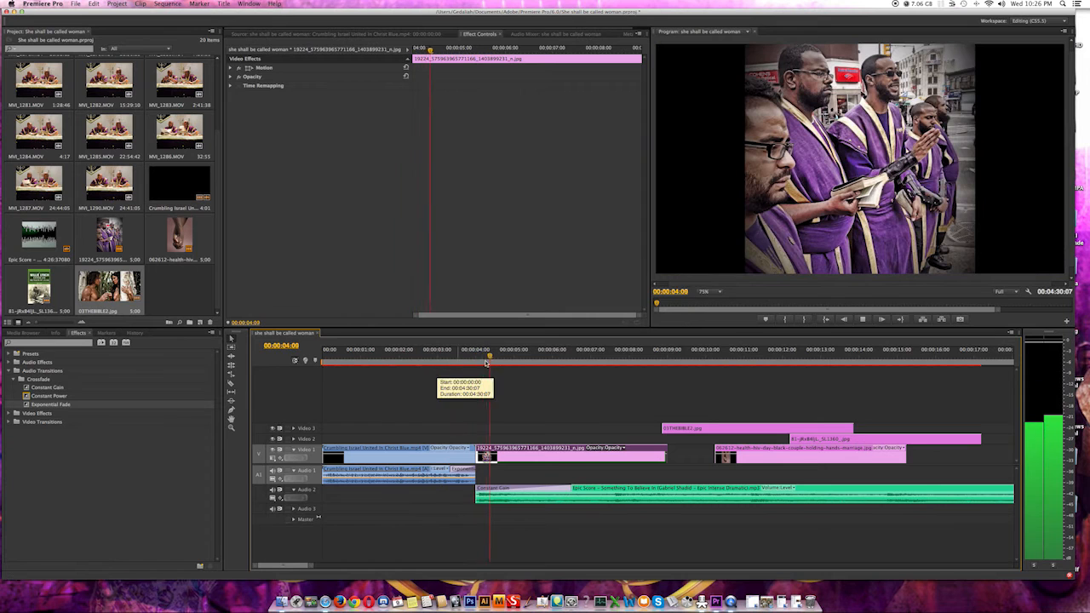
key("space")
left_click(474, 353)
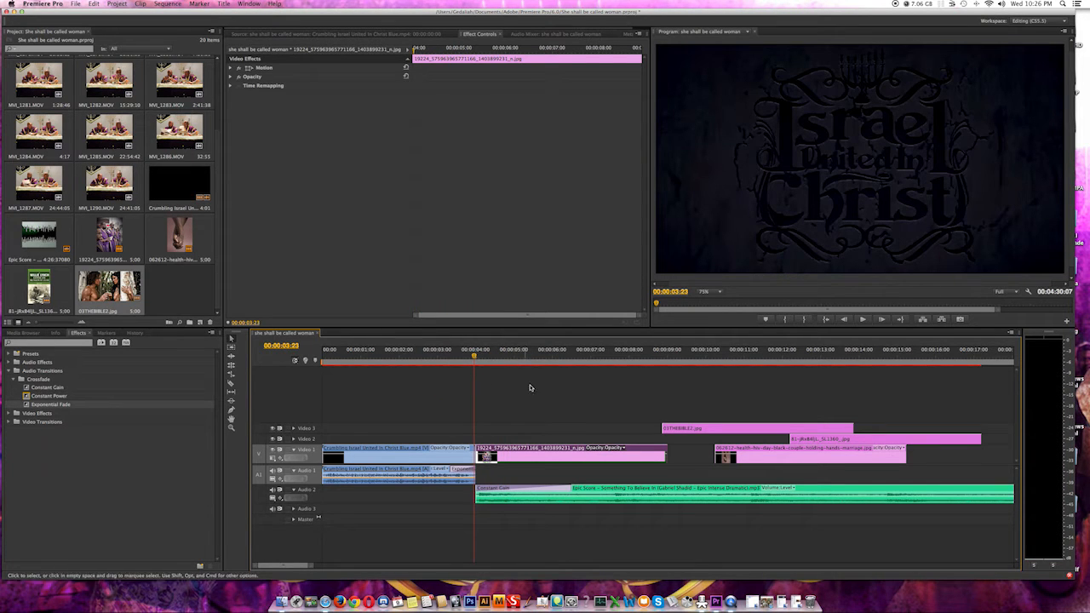
Display the Motion settings of the purple-robes photo with the playhead at 00:00:04:11
mouse_move(475, 352)
left_mouse_down()
mouse_move(462, 353)
mouse_move(493, 351)
left_mouse_up()
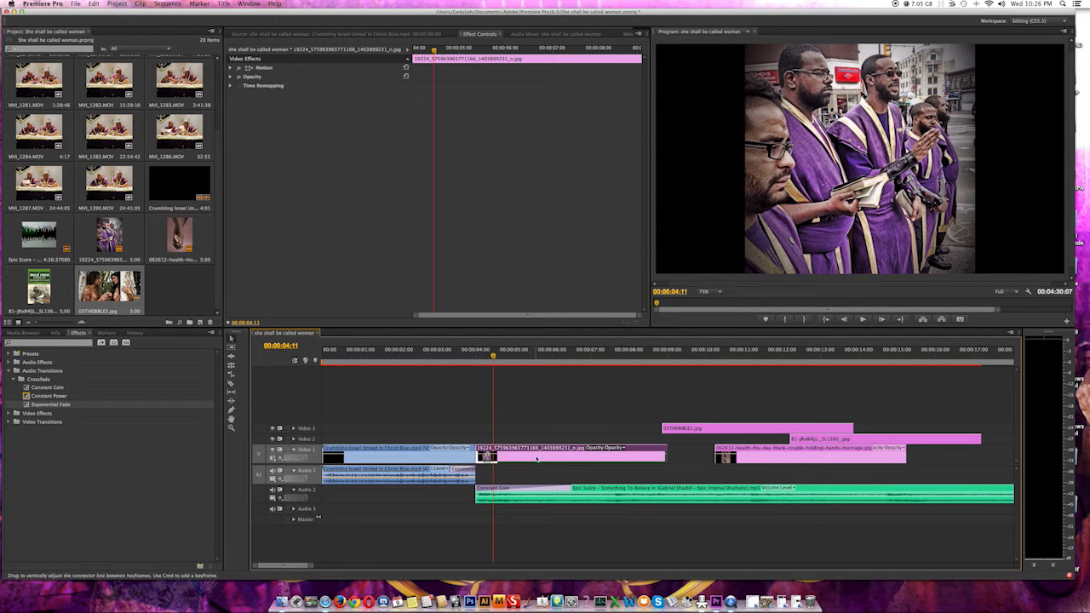
double_click(545, 450)
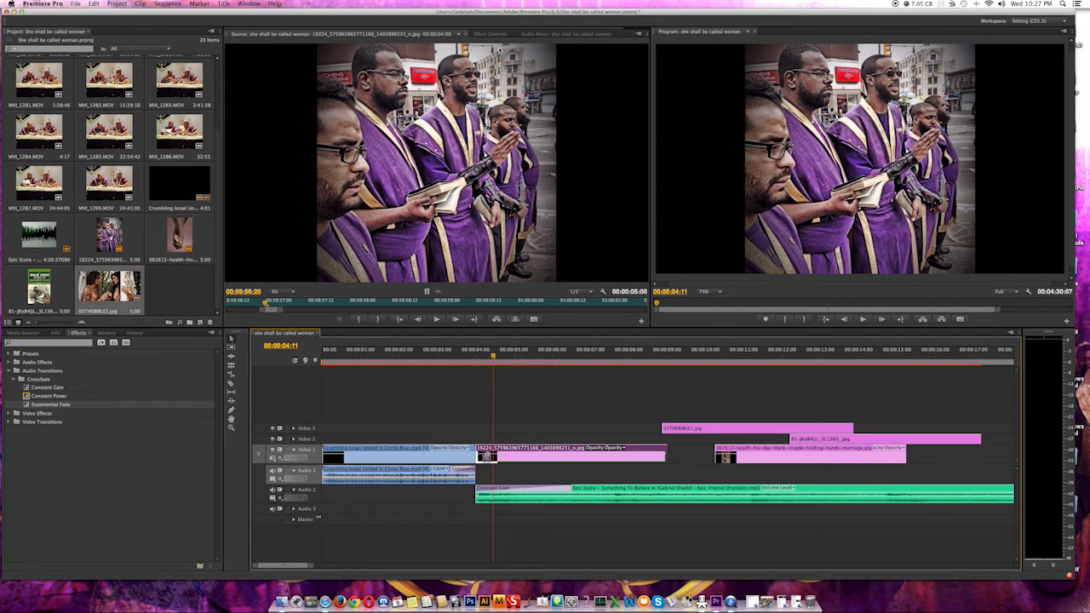
left_click(489, 34)
left_click(238, 68)
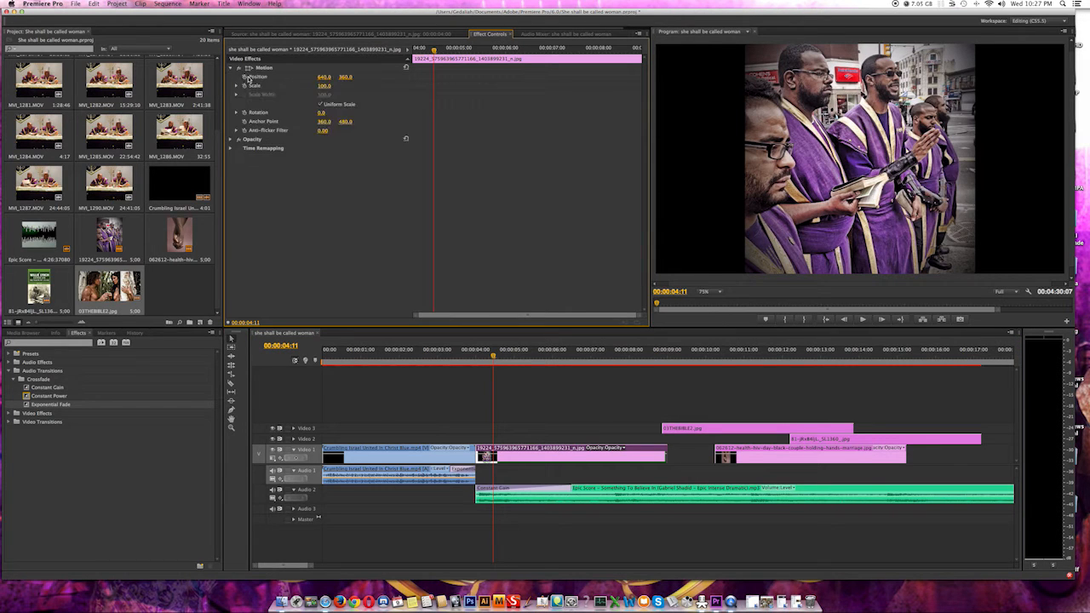
Enlarge the purple-robes photo to a scale of 235 and set its position to 434, 399
mouse_move(331, 83)
left_mouse_down()
mouse_move(416, 83)
mouse_move(257, 83)
mouse_move(333, 83)
mouse_move(324, 83)
left_mouse_up()
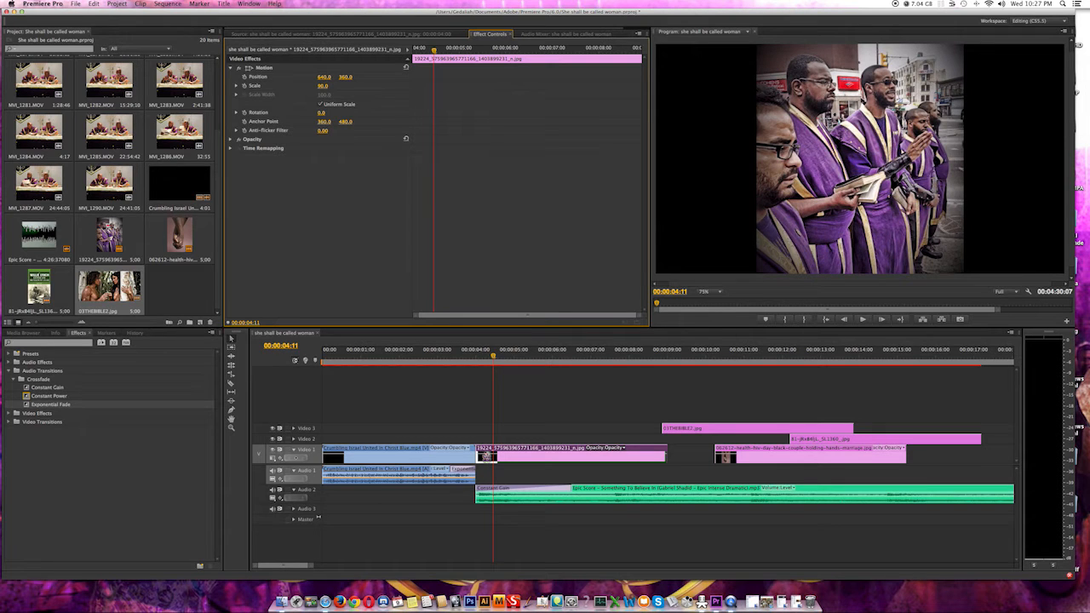
left_click_drag(330, 85, 328, 85)
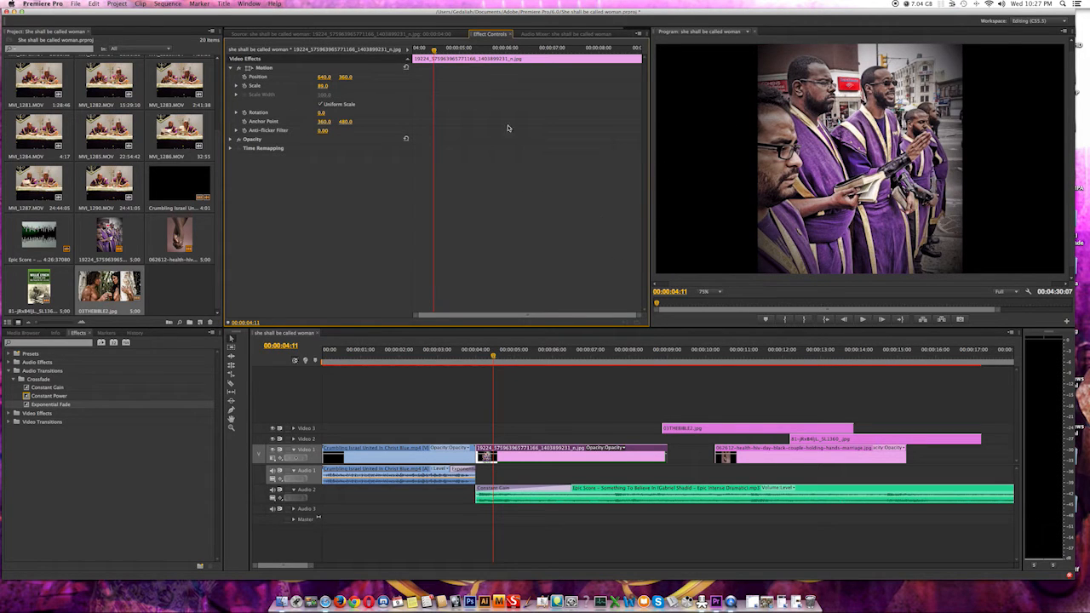
mouse_move(324, 85)
left_mouse_down()
mouse_move(408, 85)
mouse_move(326, 85)
left_mouse_up()
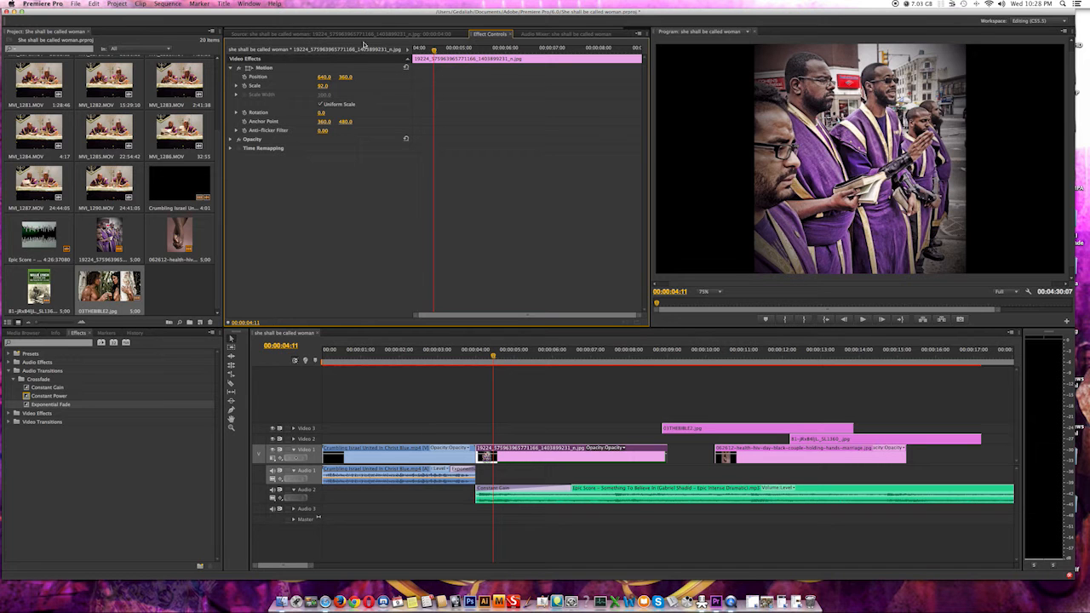
left_click_drag(322, 86, 397, 86)
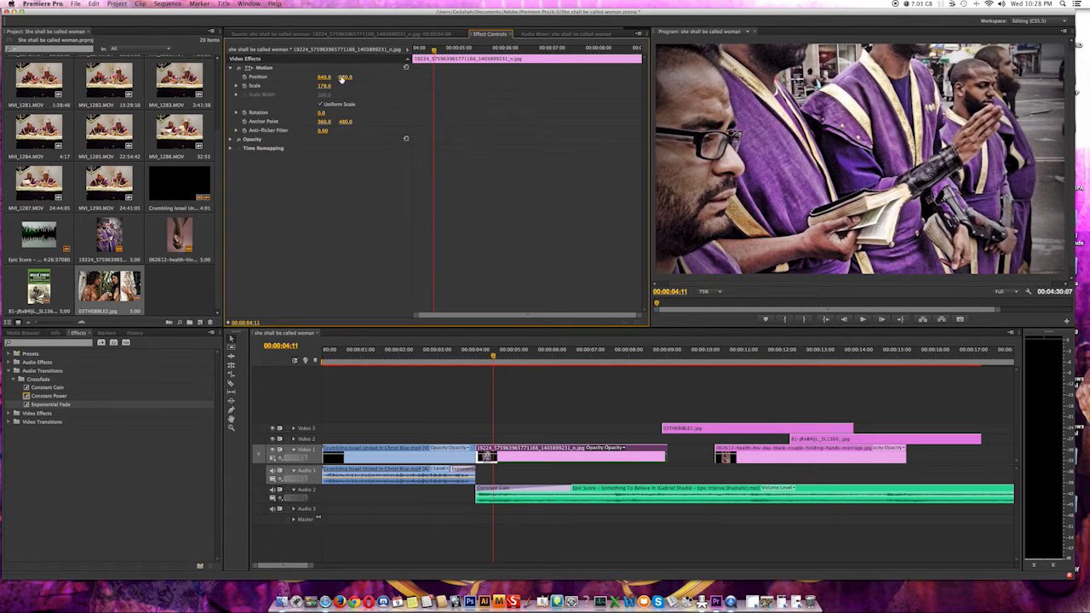
left_click_drag(327, 78, 336, 78)
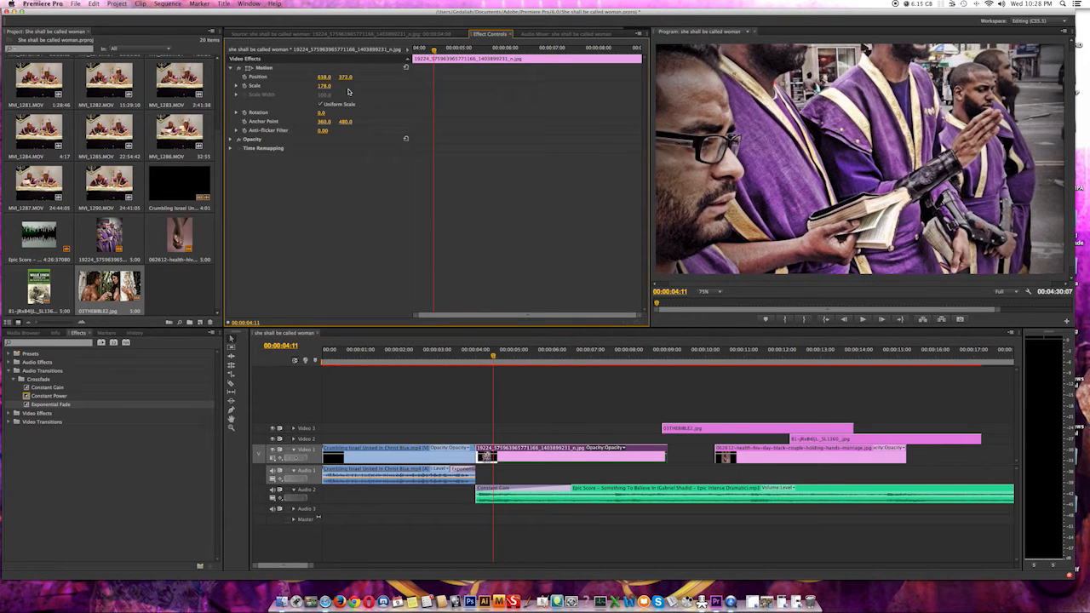
left_click_drag(325, 88, 343, 117)
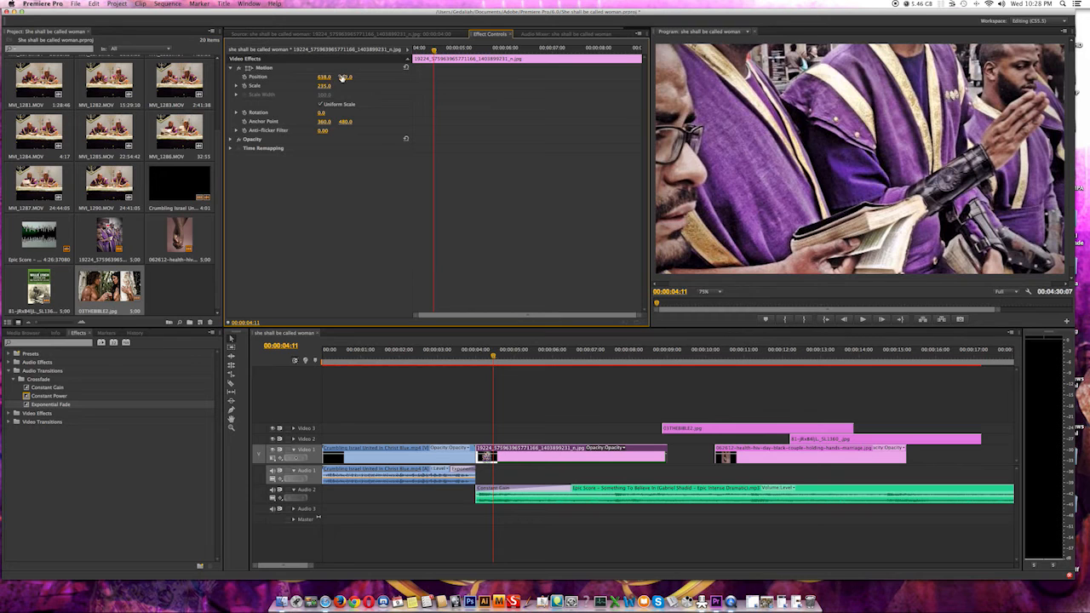
left_click_drag(342, 77, 325, 76)
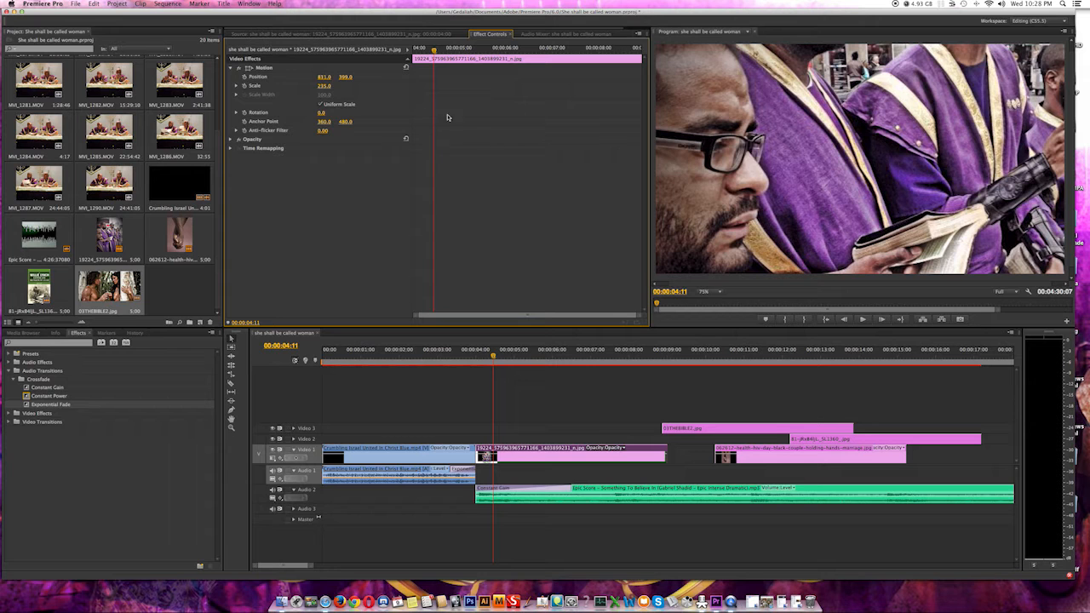
mouse_move(325, 79)
left_mouse_down()
mouse_move(273, 76)
mouse_move(315, 83)
left_mouse_up()
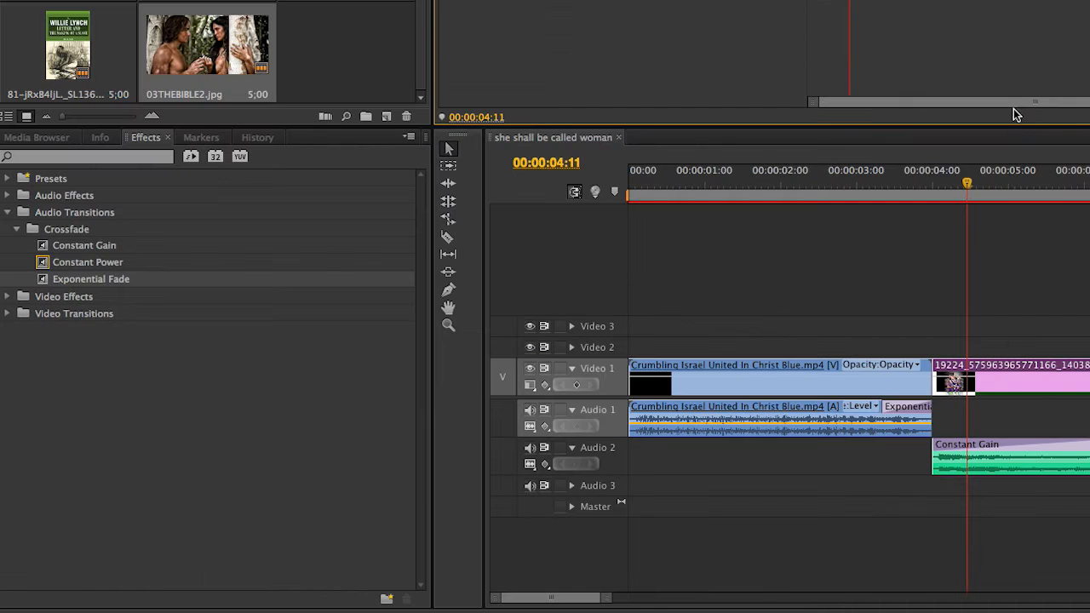
Play back the cut from the intro clip to the enlarged purple-robes photo
left_click(477, 362)
key("space")
key("space")
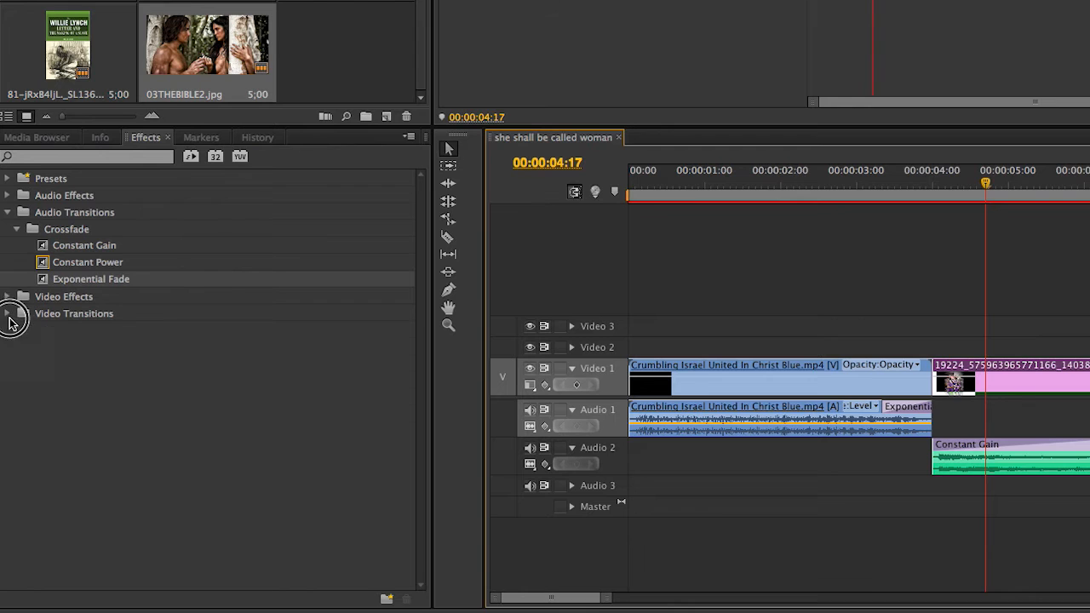
Examine the available video transitions in the Dissolve, Iris, Slide, Wipe and 3D Motion groups
left_click(8, 314)
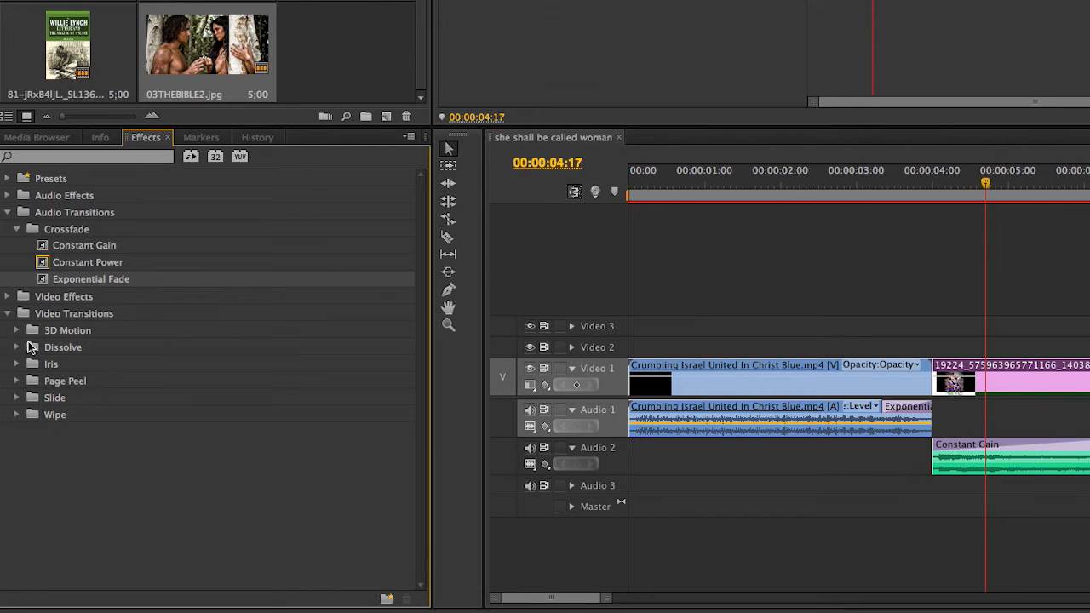
left_click(16, 347)
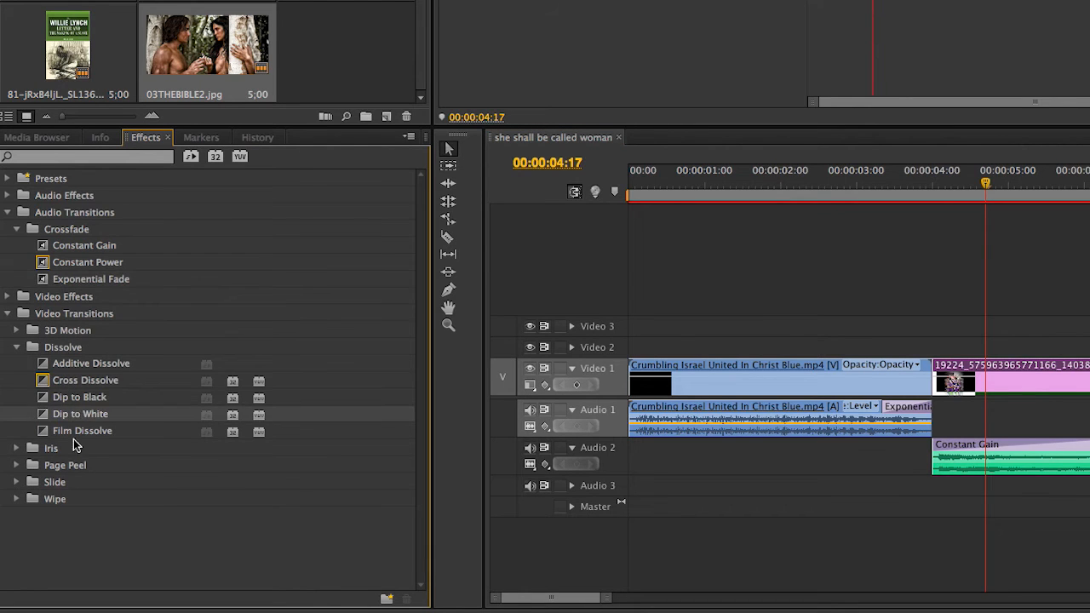
left_click(15, 449)
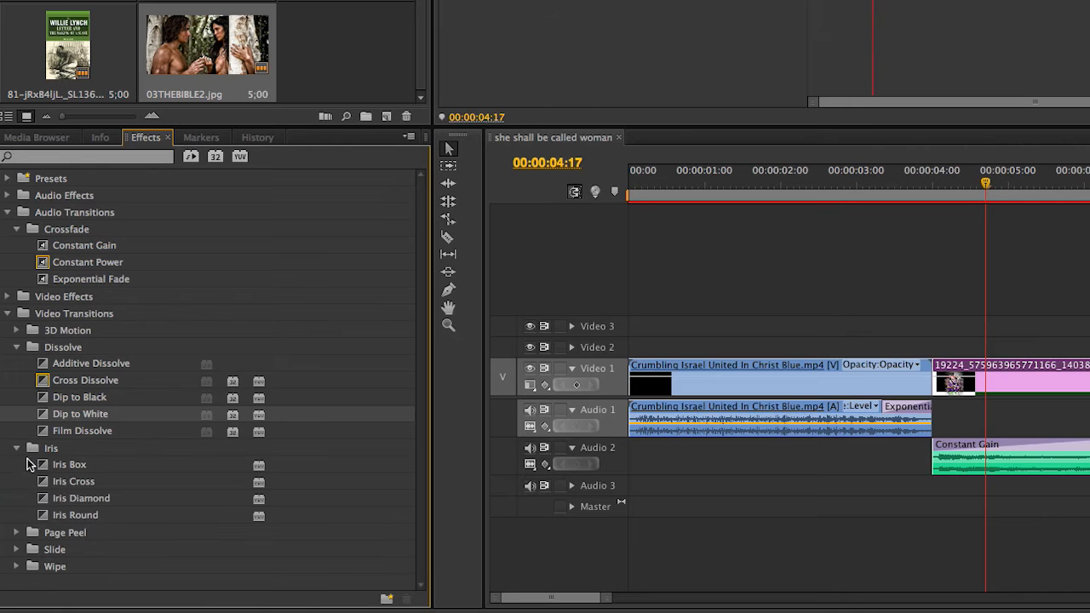
left_click(16, 449)
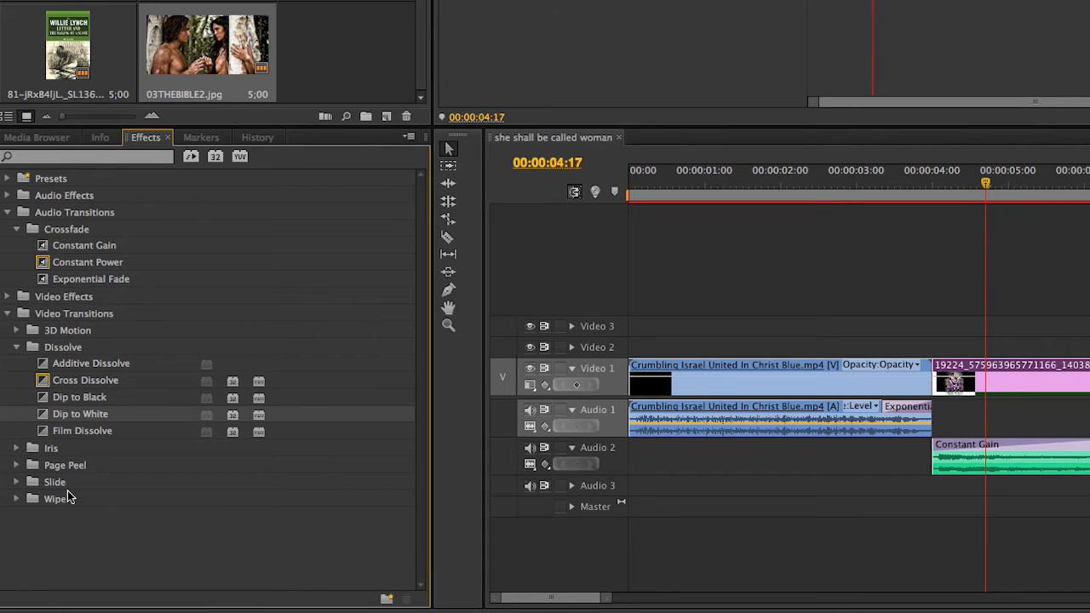
left_click(15, 482)
left_click(15, 483)
left_click(15, 499)
left_click(16, 501)
left_click(16, 331)
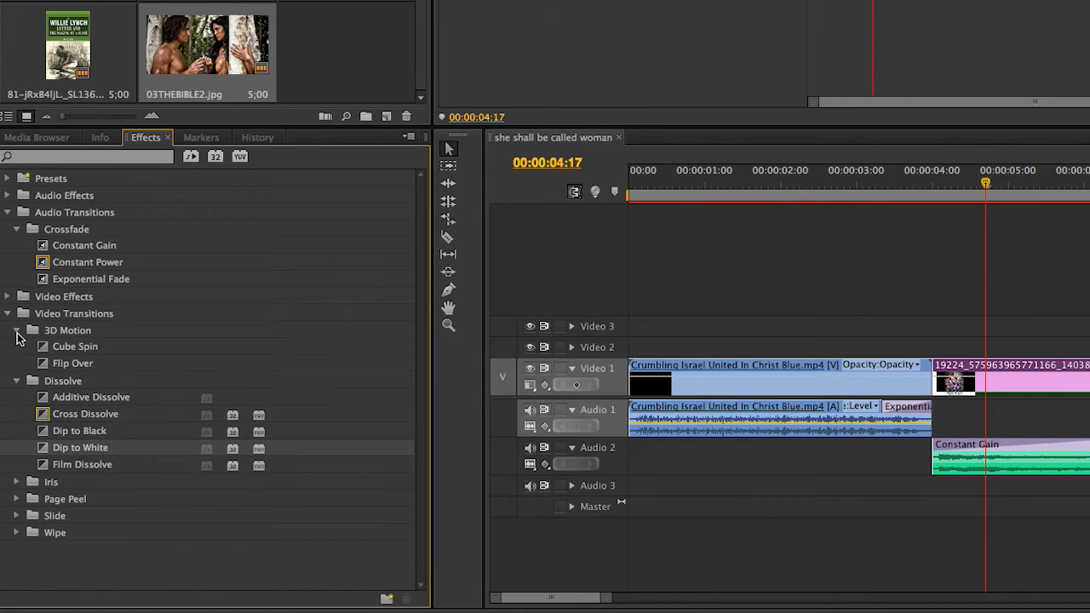
left_click(16, 331)
left_click(16, 331)
left_click(17, 331)
left_click(18, 331)
left_click(18, 331)
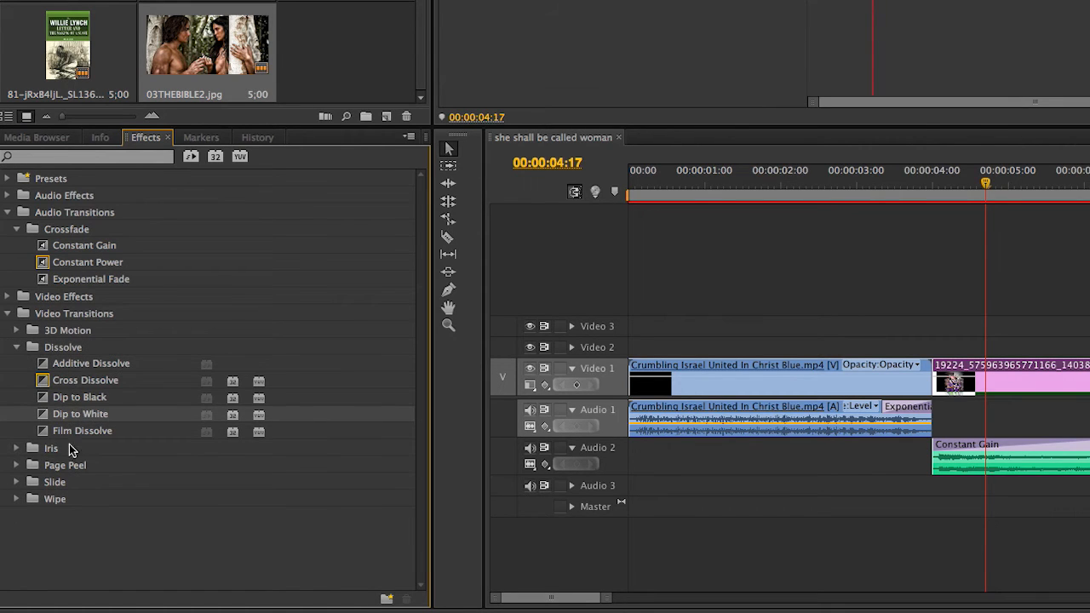
Try to apply the Film Dissolve transition at the cut between the intro clip and the purple-robes photo
left_click(85, 384)
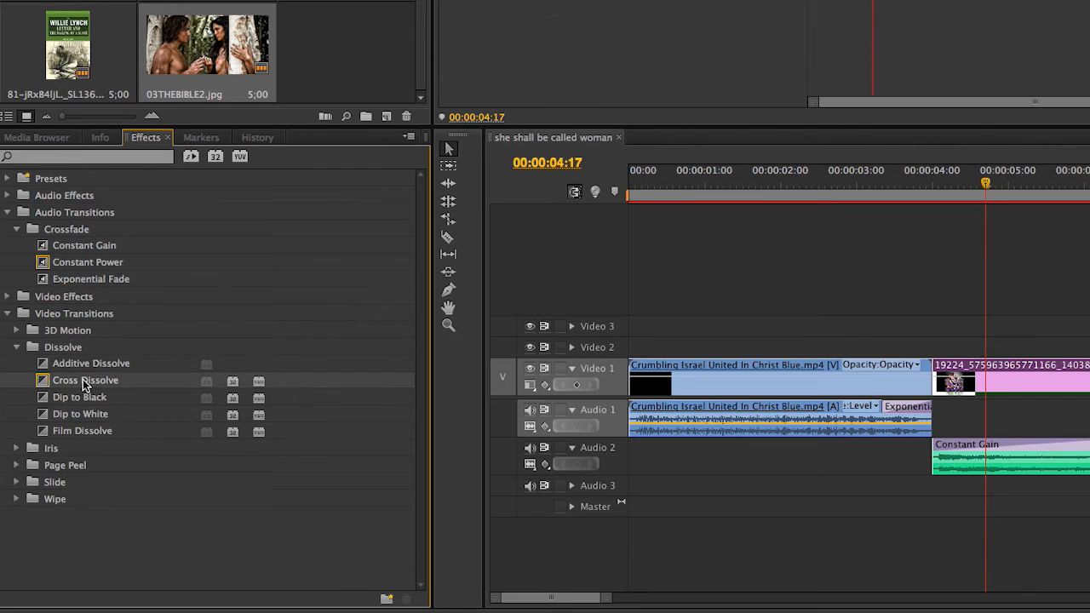
left_click(83, 407)
left_click(87, 430)
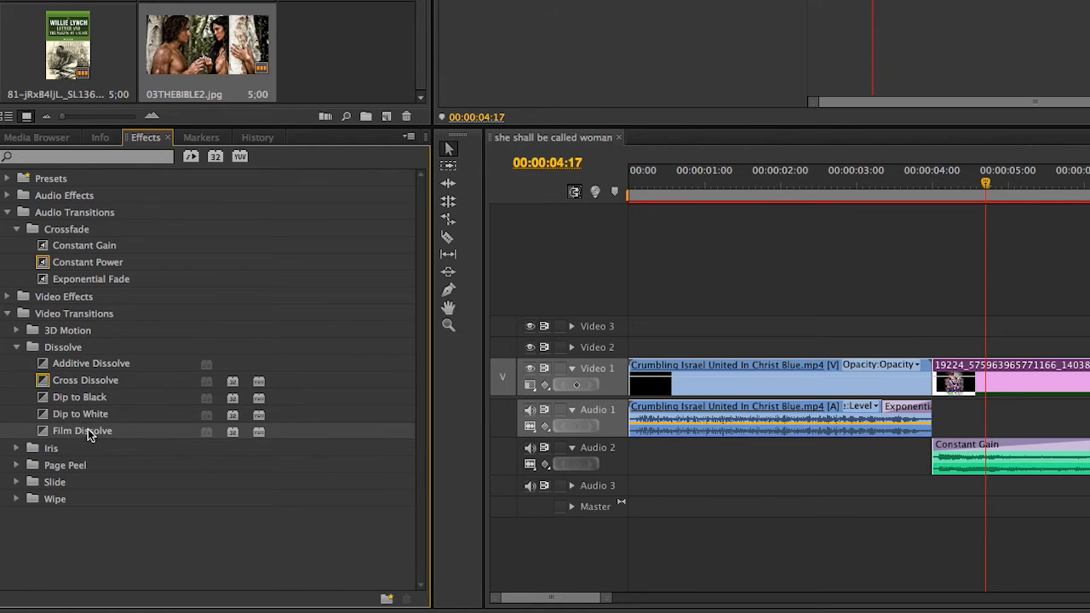
left_click_drag(88, 428, 941, 375)
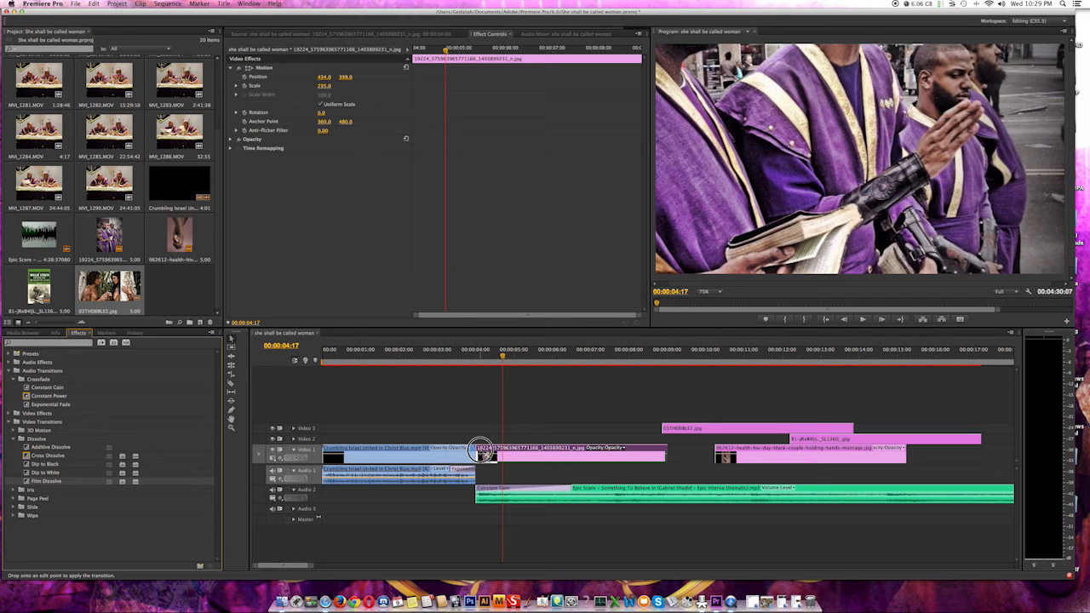
left_click_drag(481, 451, 482, 452)
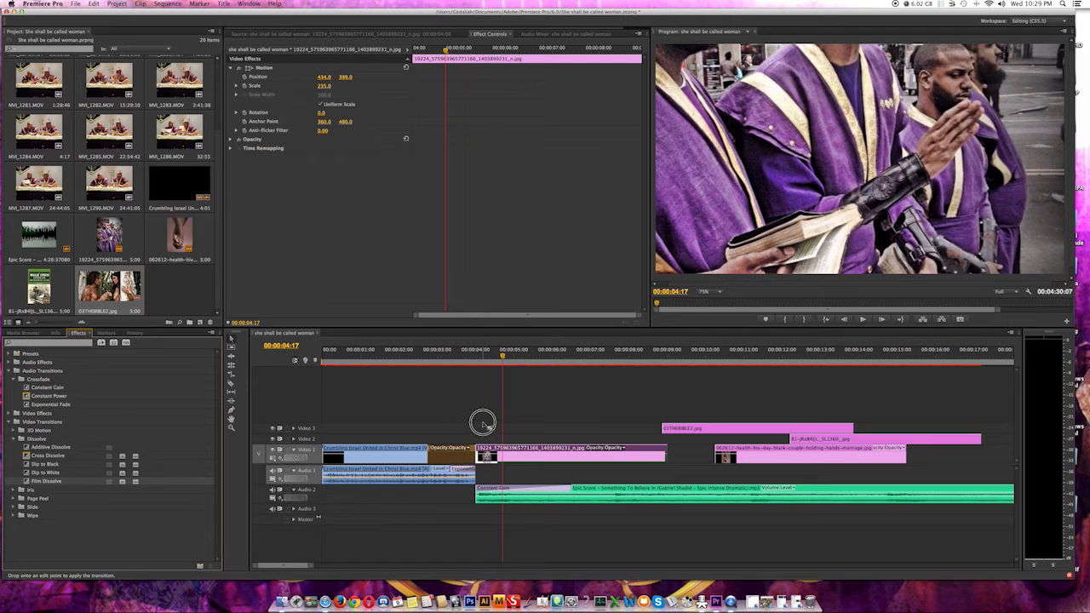
Apply Film Dissolve to the start of the purple-robes photo alone, shifting the photo off the intro clip and back against it
left_click(519, 448)
left_click_drag(519, 448, 529, 448)
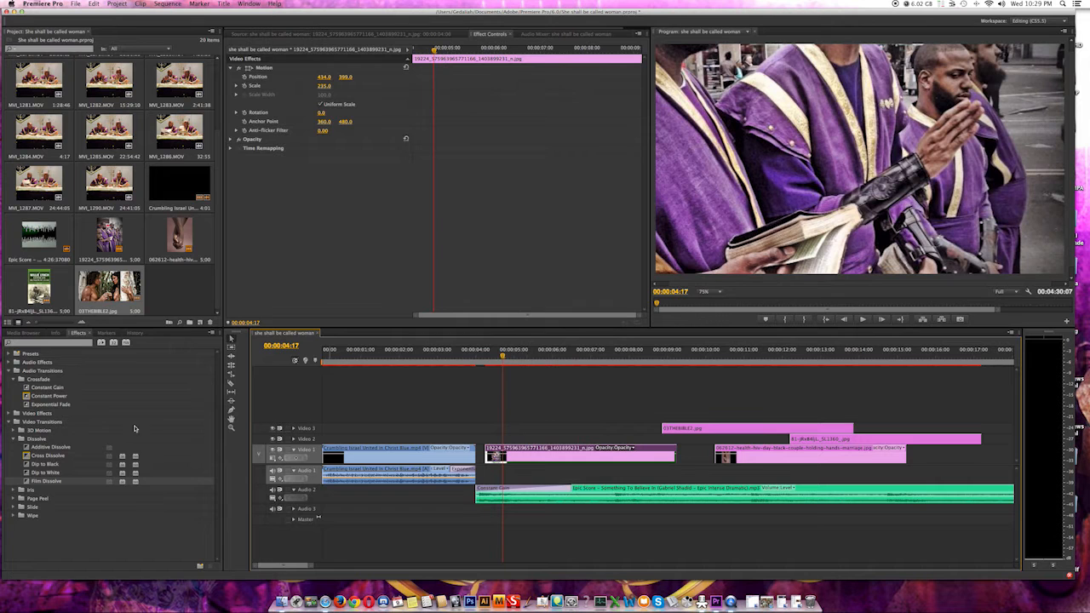
left_click_drag(43, 479, 539, 452)
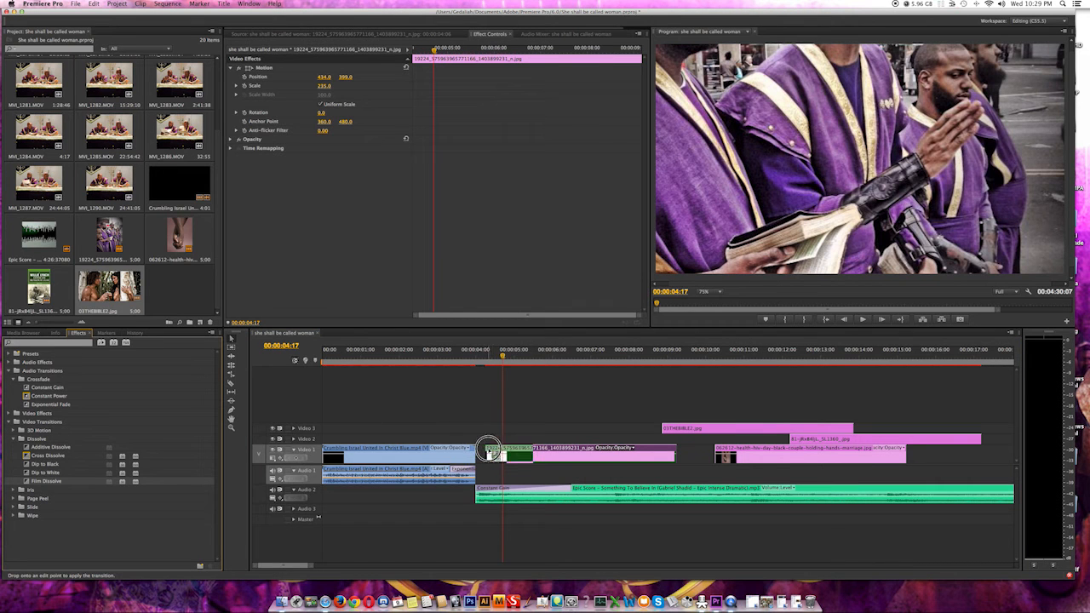
left_click(552, 451)
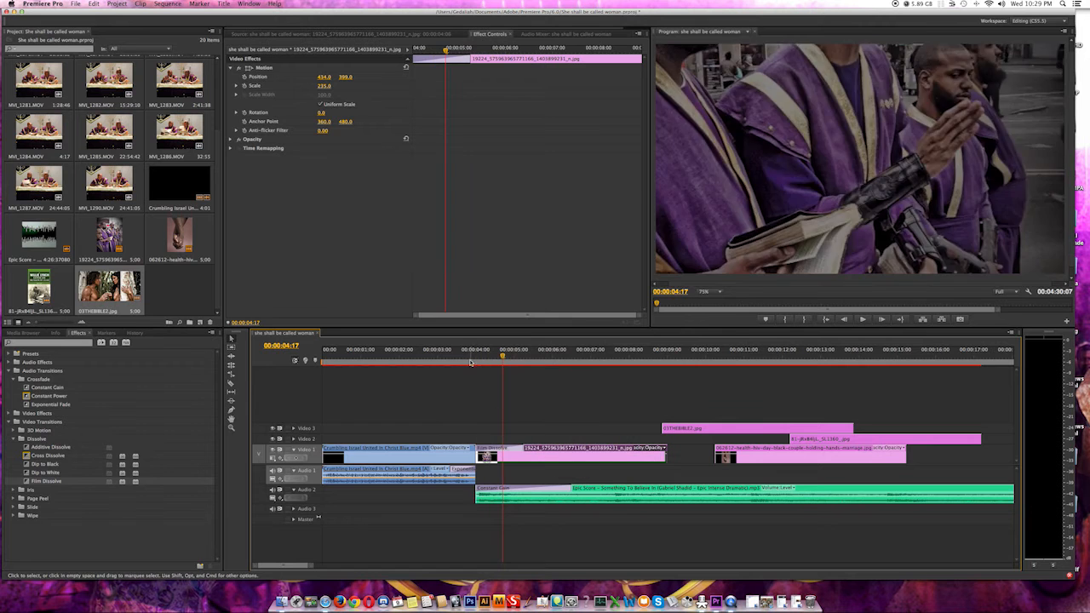
Play back the section around 4 seconds several times to check the photo's Film Dissolve fade-in
left_click(474, 357)
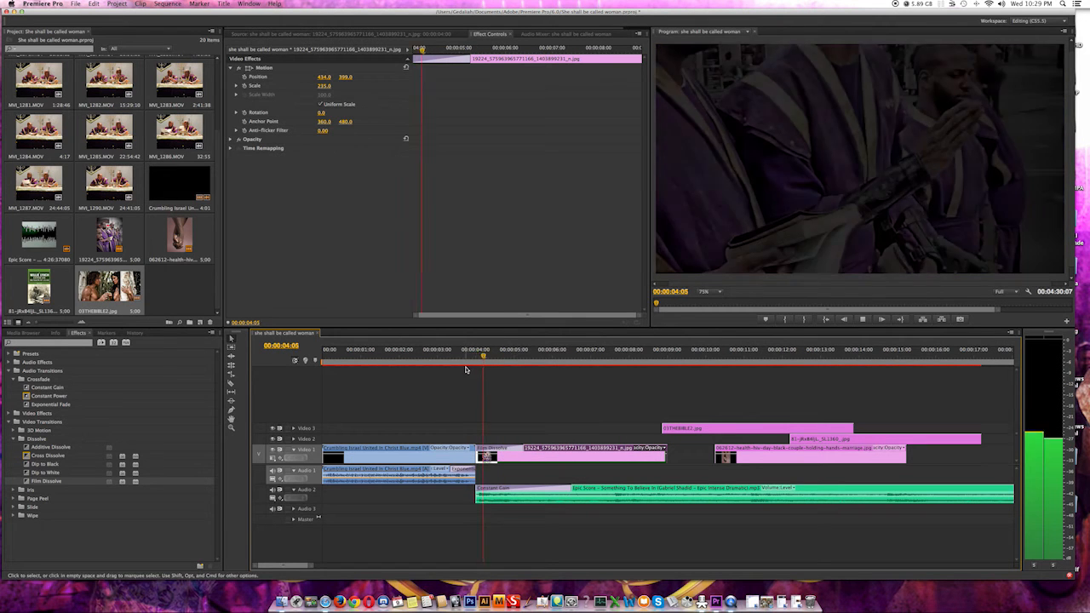
key("space")
left_click(471, 357)
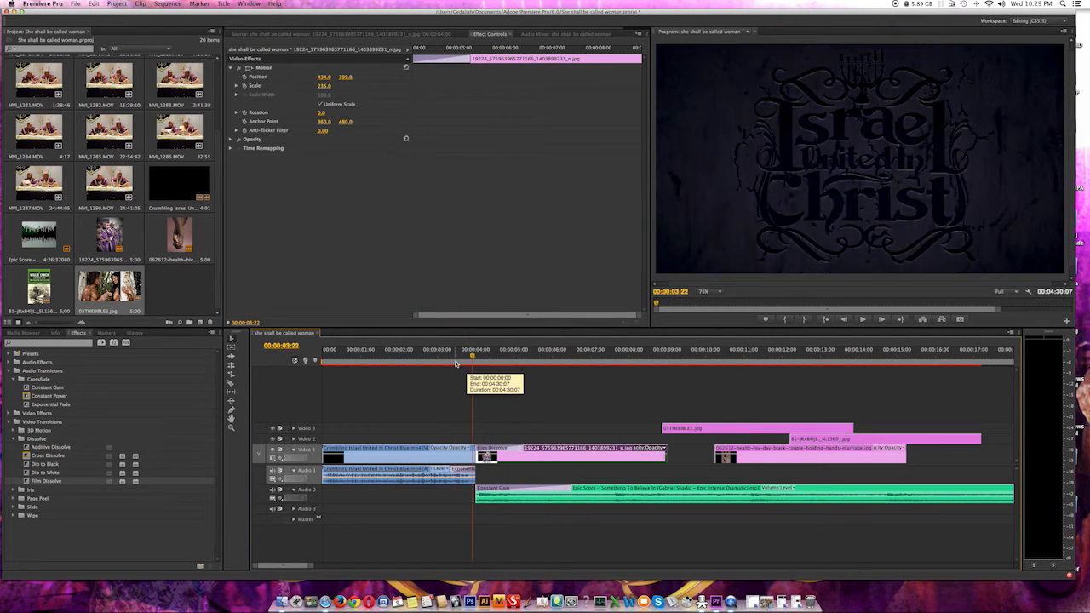
left_click(457, 356)
key("space")
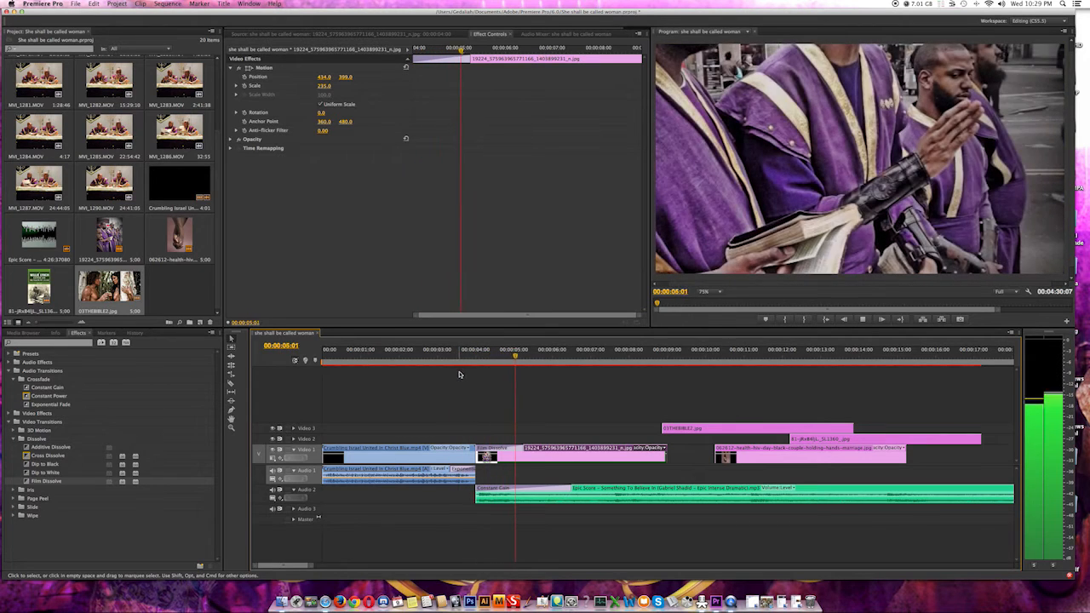
key("space")
left_click(470, 361)
key("space")
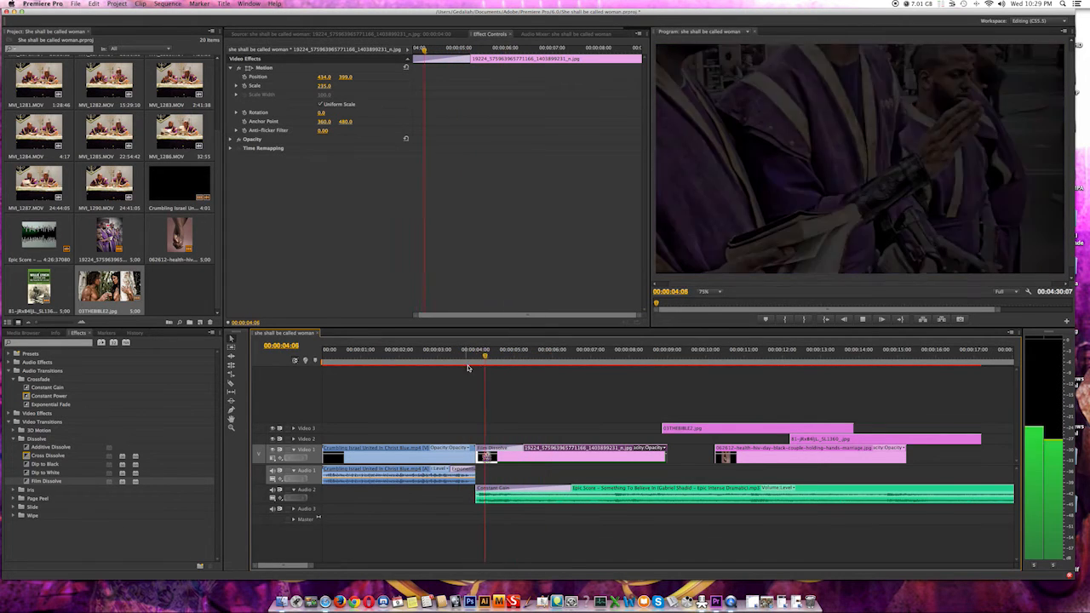
key("space")
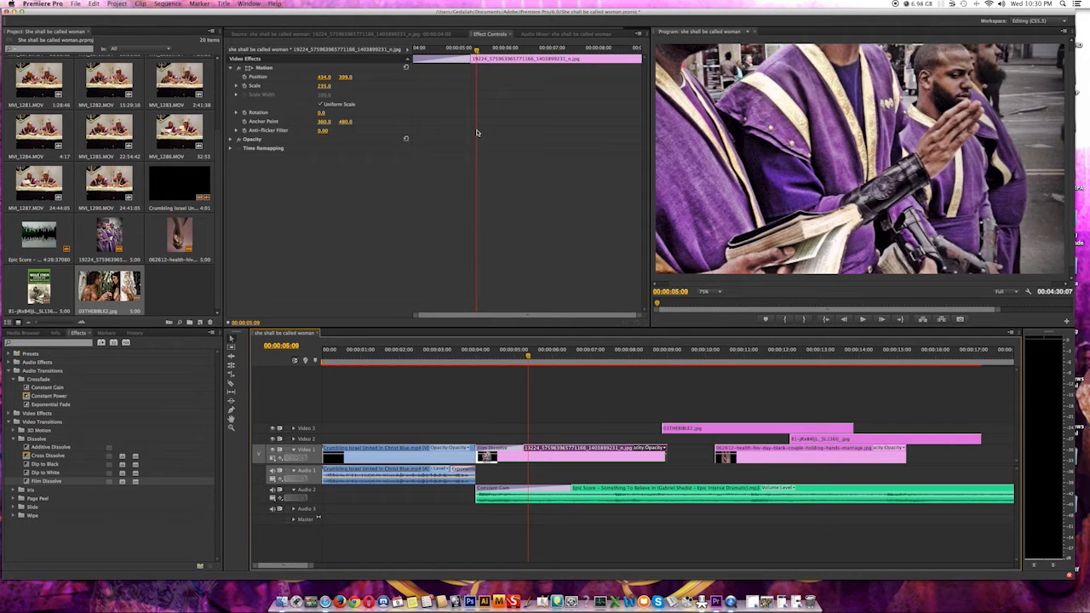
Turn on Position and Scale keyframing for the purple-robes photo with the playhead at 00:00:03:23
left_click_drag(474, 355, 474, 357)
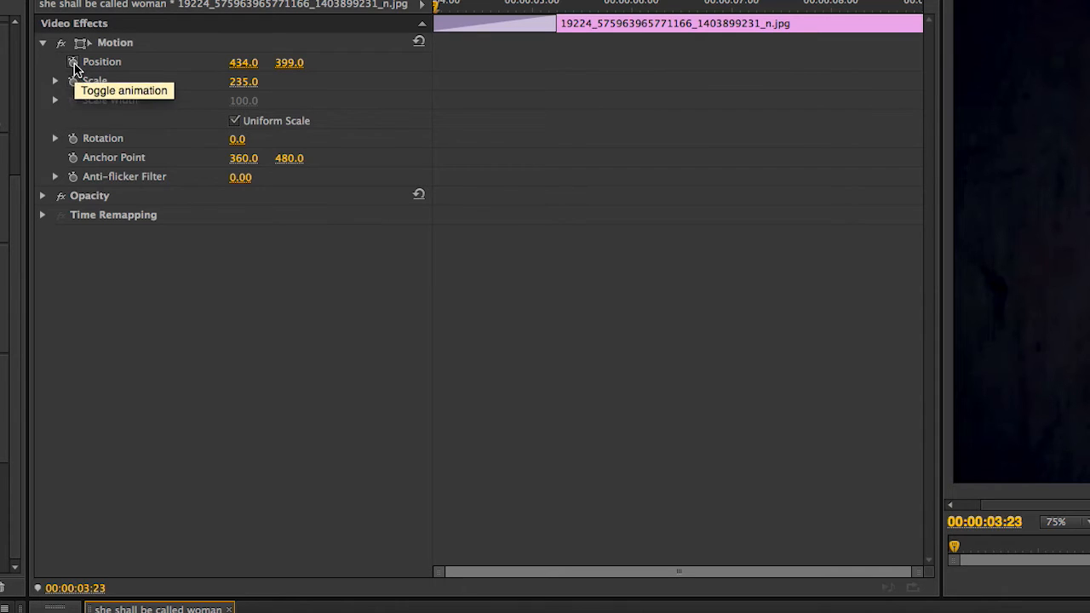
left_click(74, 63)
left_click(74, 82)
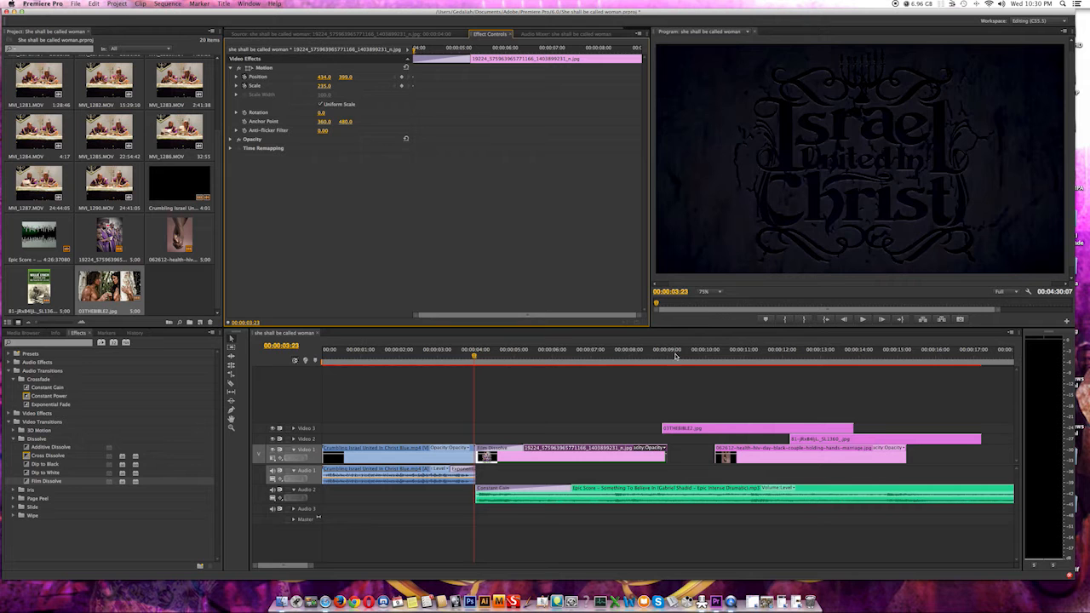
Shift 03THEBIBLE2.jpg on Video 3 slightly later so it starts at about 9.2 seconds, past the end of the purple-robes photo
left_click_drag(668, 360, 665, 356)
left_click_drag(692, 428, 705, 431)
left_click_drag(657, 357, 665, 356)
left_click(230, 69)
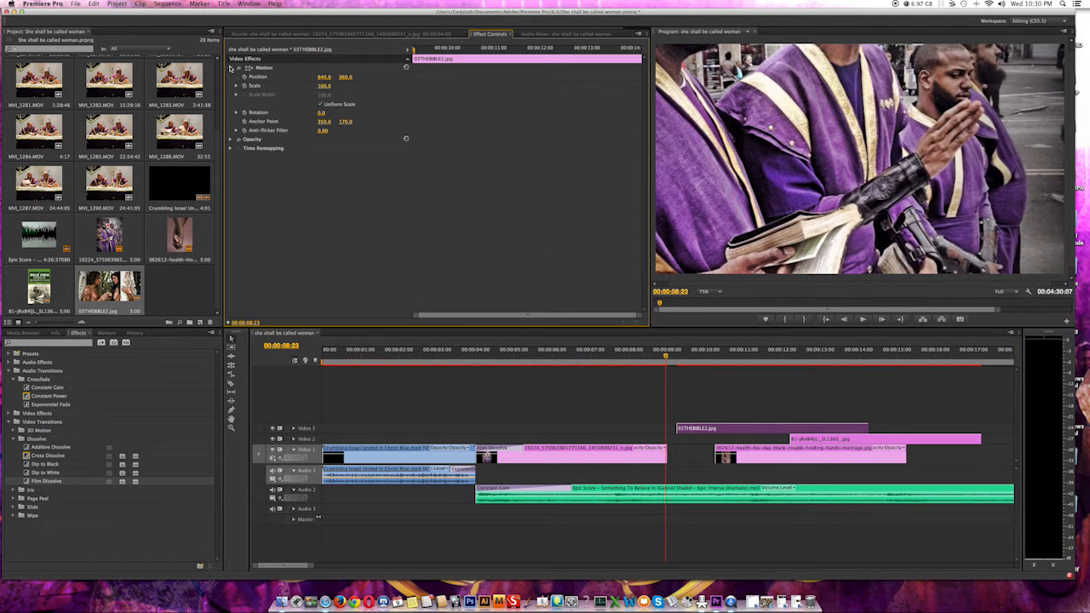
Add end keyframes for the purple-robes photo at 00:00:08:22, with Position about 649, 651 and Scale about 184
double_click(562, 457)
left_click(490, 35)
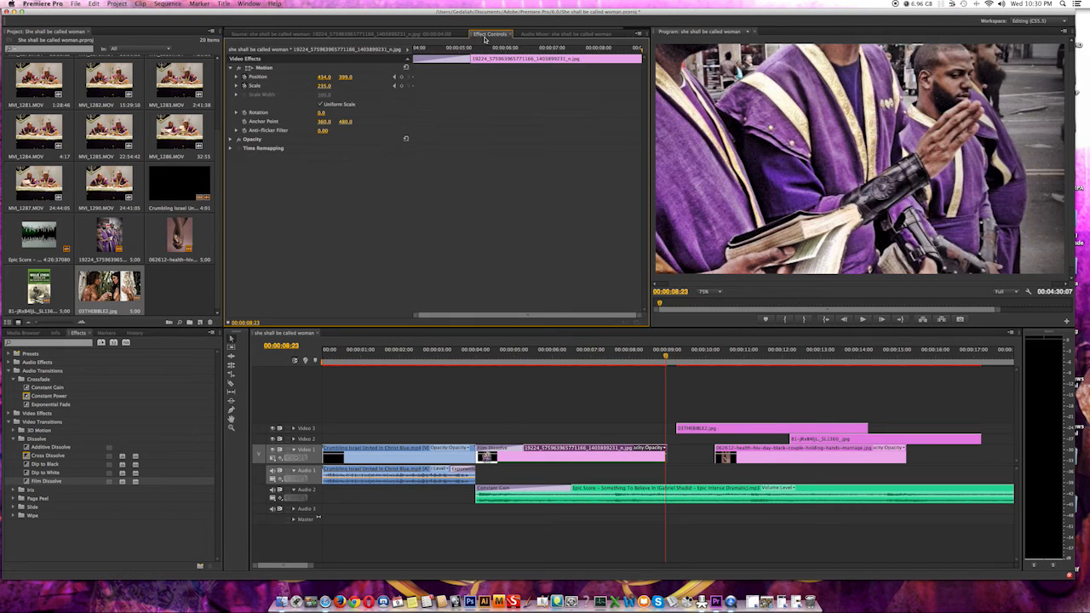
left_click(665, 356)
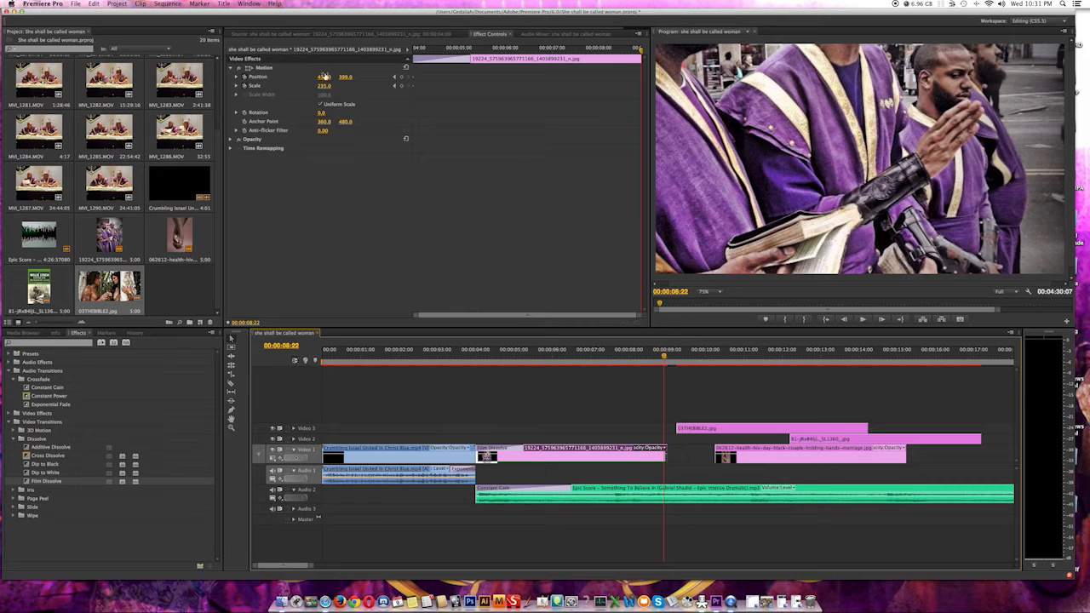
left_click_drag(324, 77, 466, 83)
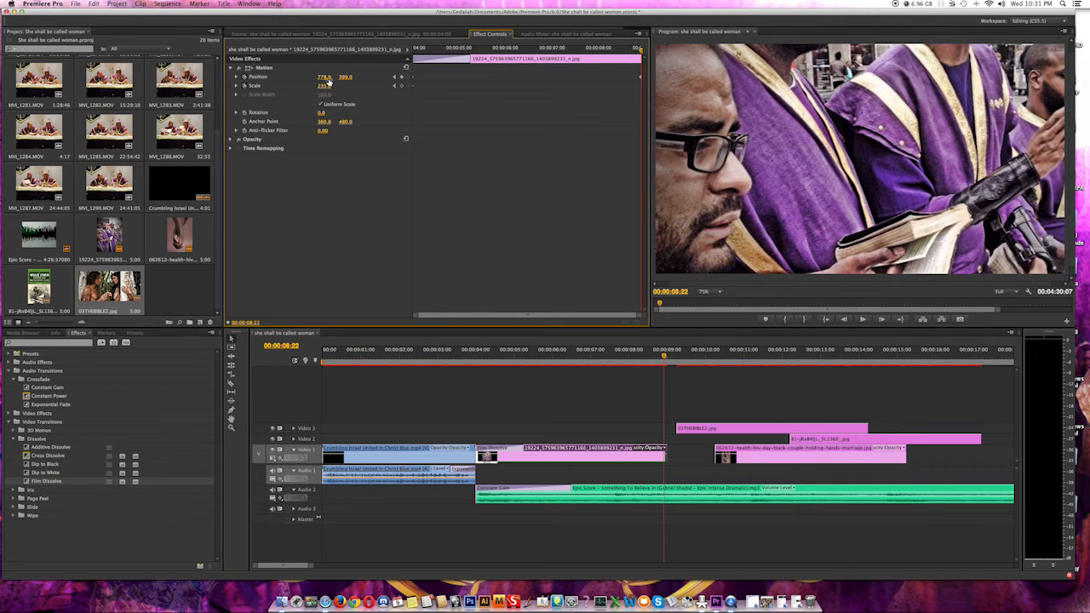
left_click_drag(323, 86, 278, 86)
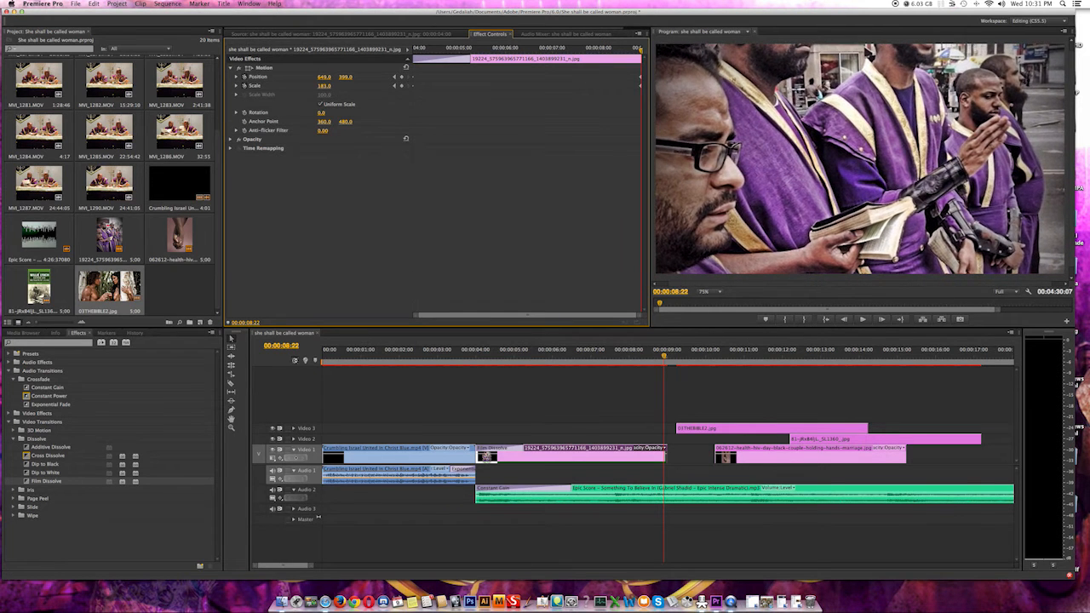
left_click(342, 79)
left_click_drag(345, 76, 380, 76)
left_click_drag(346, 2, 345, 0)
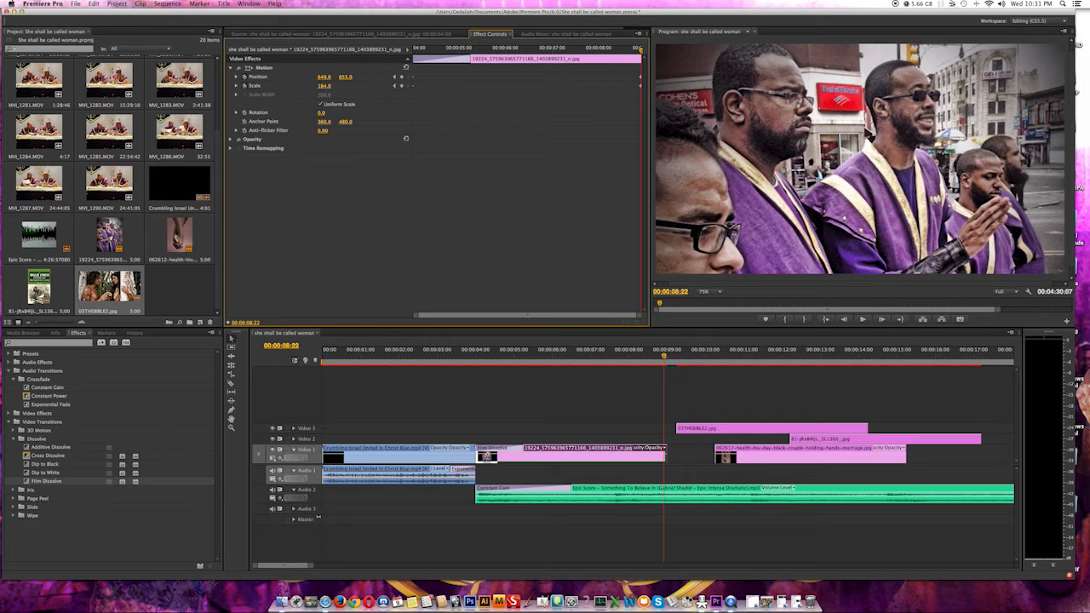
Play back the purple-robes photo from the end of the intro to check its keyframed pan and zoom-out
left_click(467, 356)
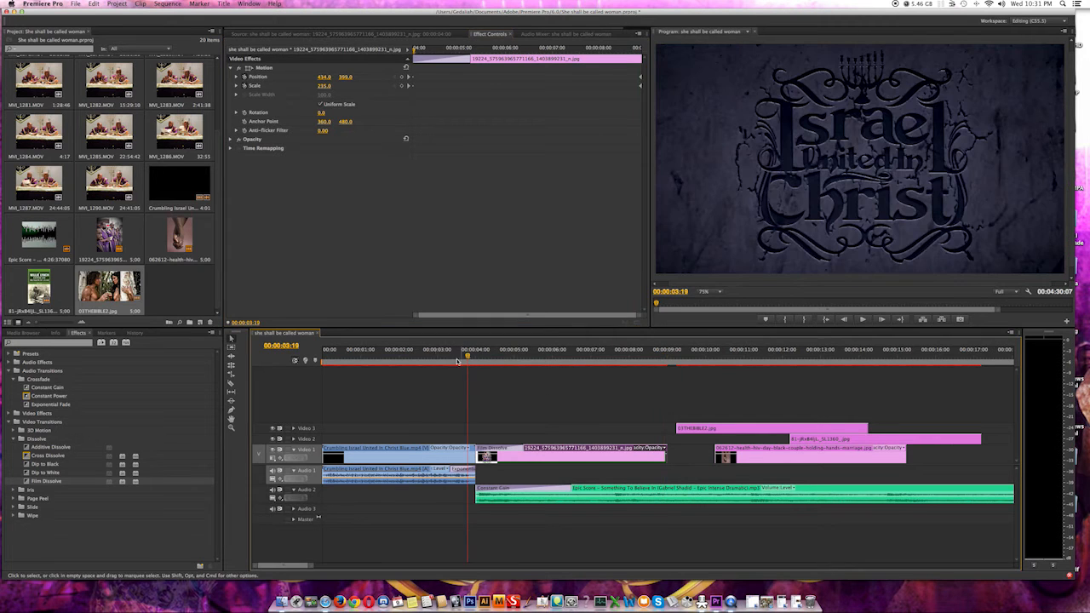
left_click(329, 354)
key("space")
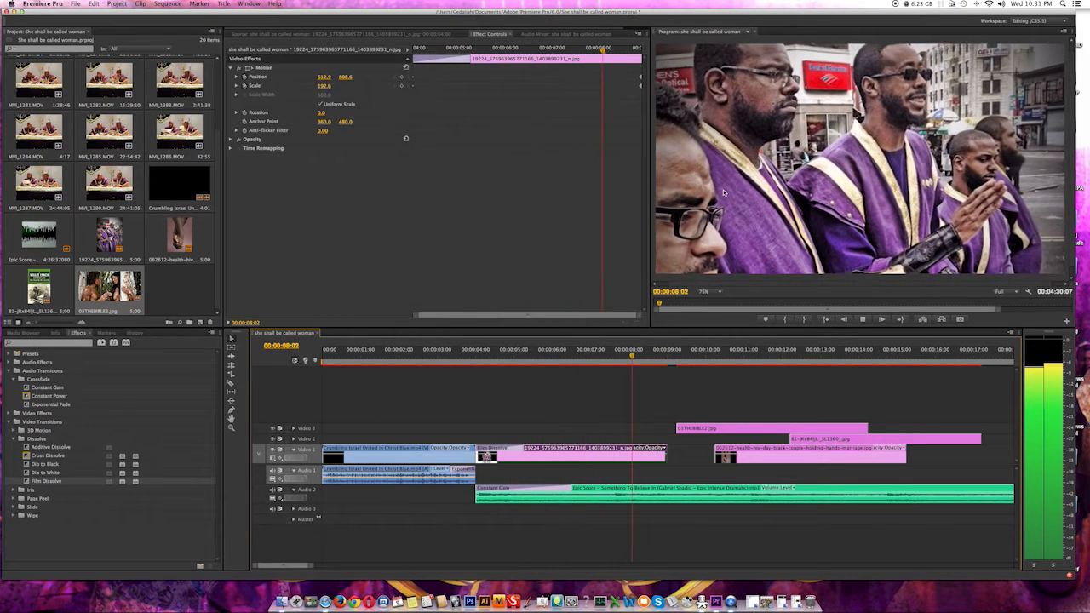
left_click(528, 357)
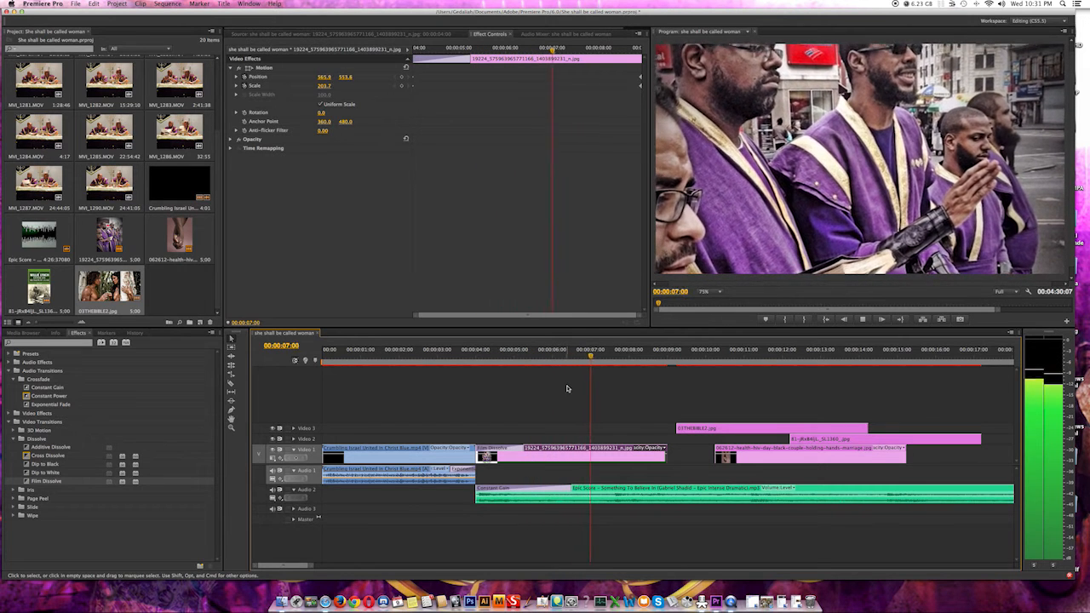
key("space")
left_click(579, 357)
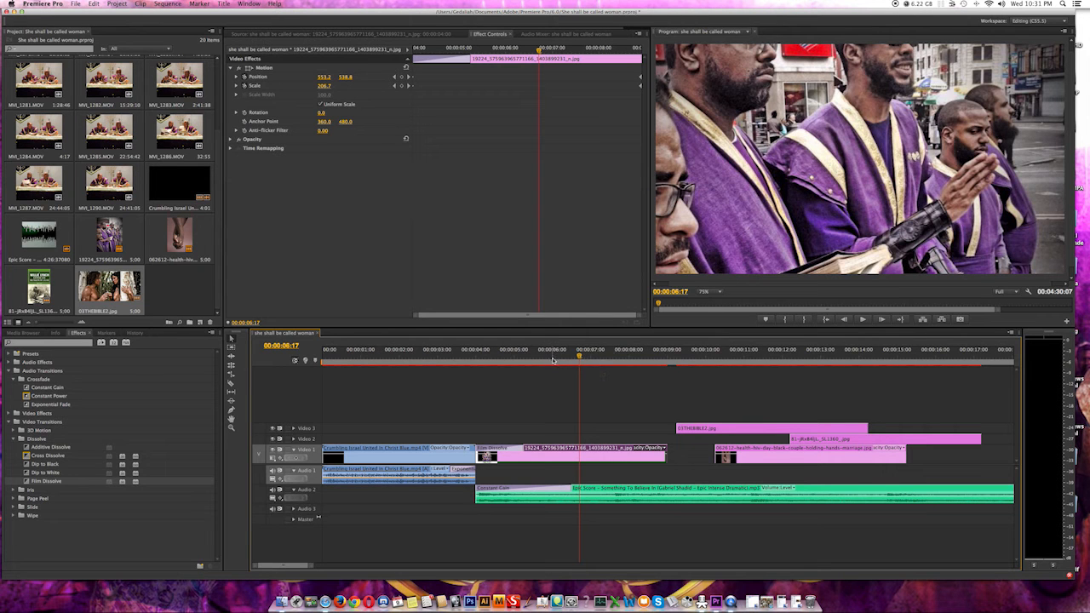
left_click(522, 357)
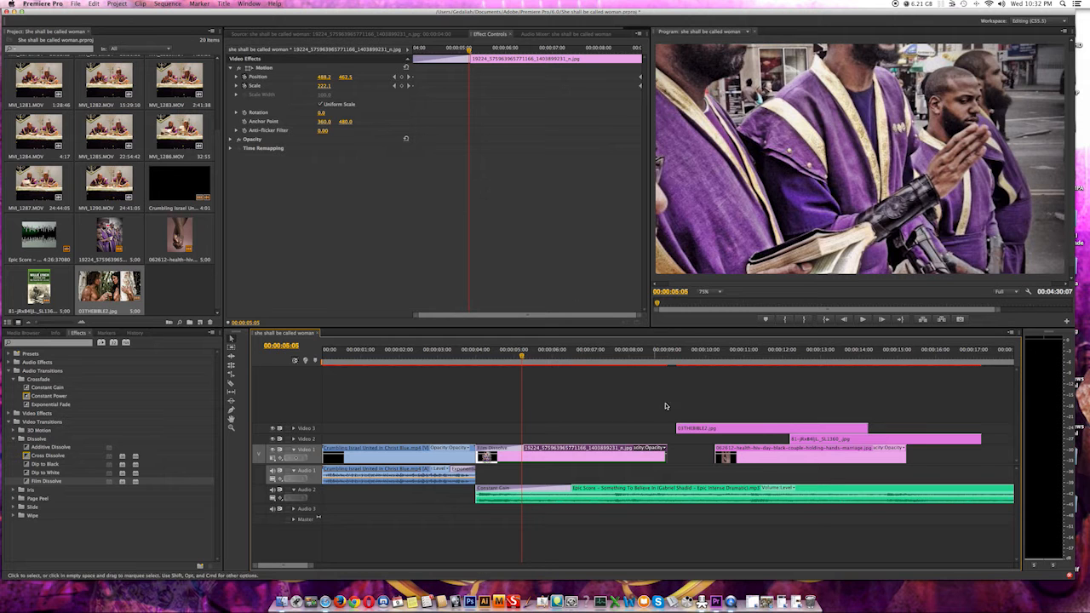
key("space")
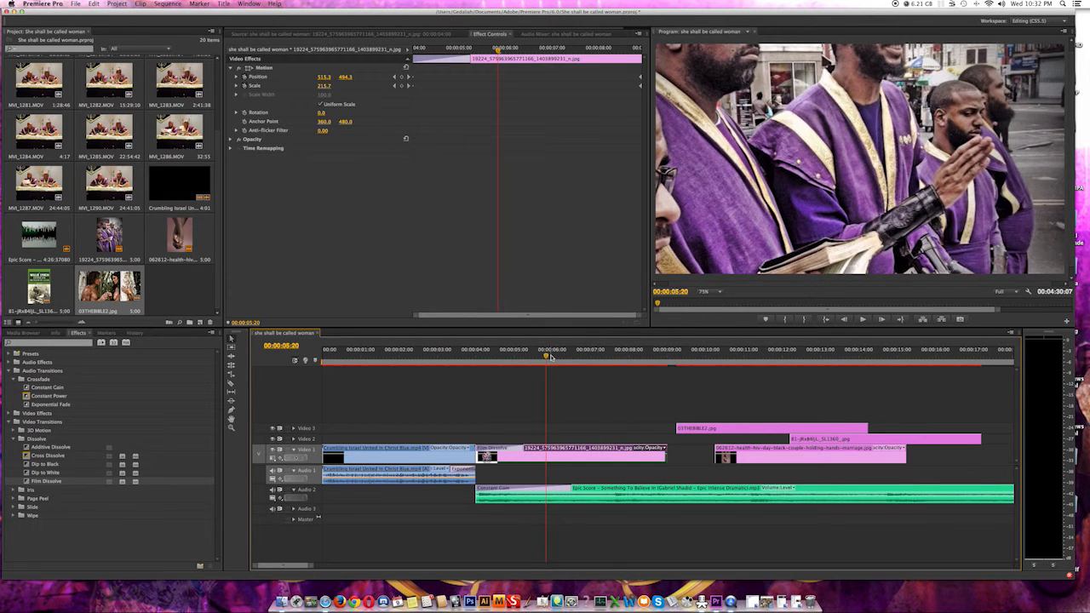
Replay short stretches around 7 seconds to locate the music beat where the purple-robes photo could end
key("space")
left_click(605, 355)
left_click(596, 355)
key("space")
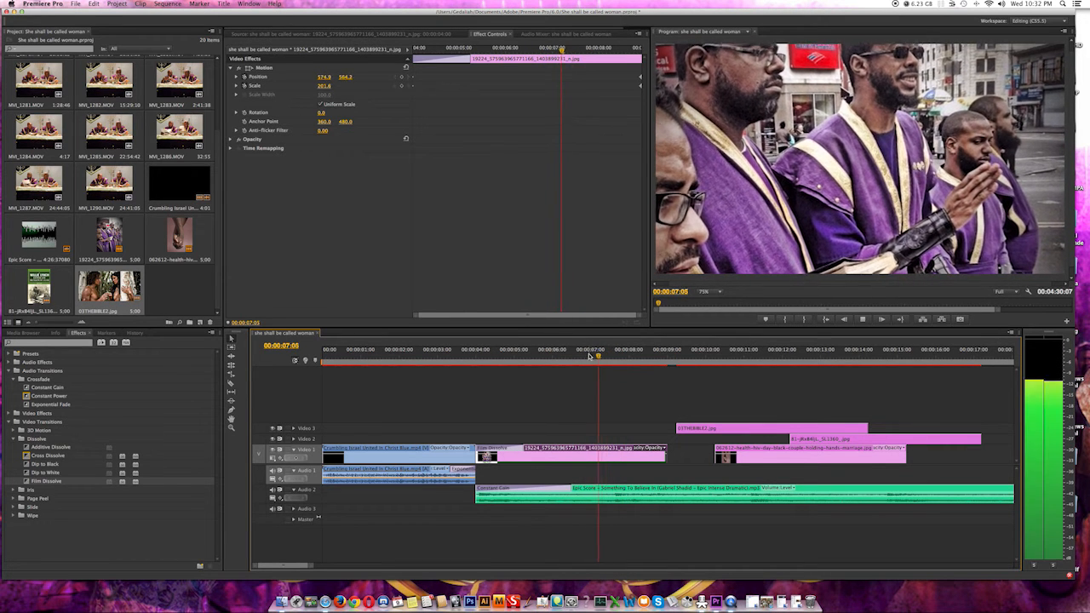
left_click(589, 356)
key("space")
left_click(590, 356)
key("space")
left_click(592, 362)
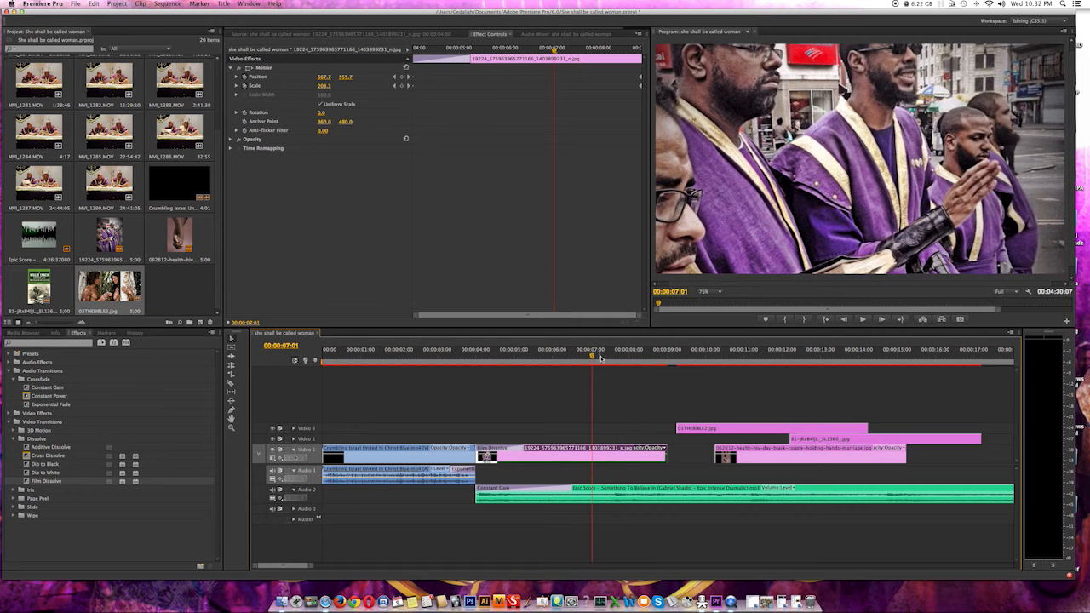
key("space")
left_click(601, 359)
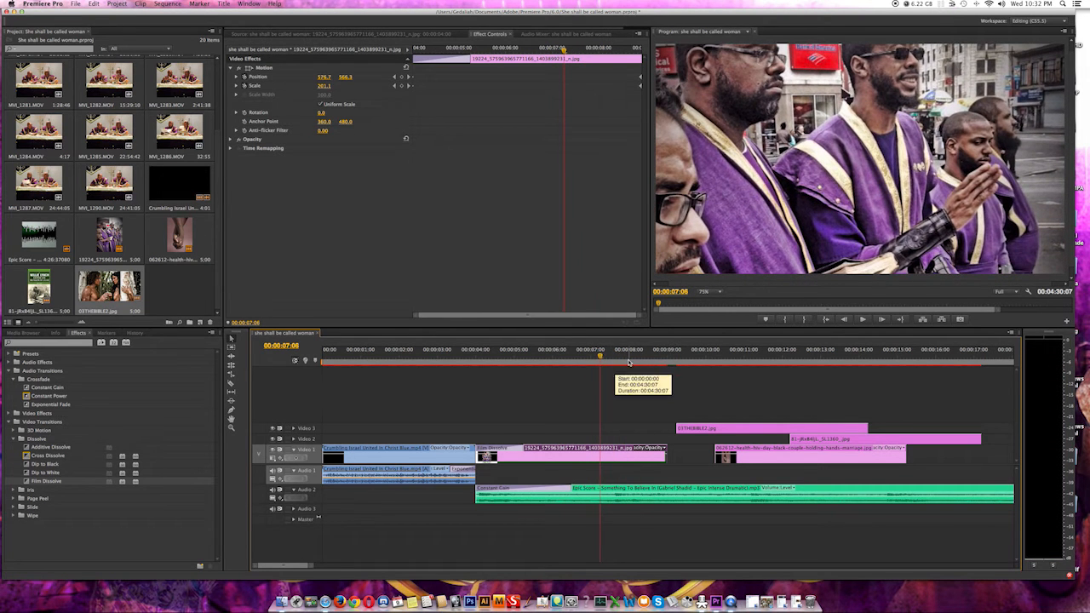
left_click_drag(599, 357, 613, 357)
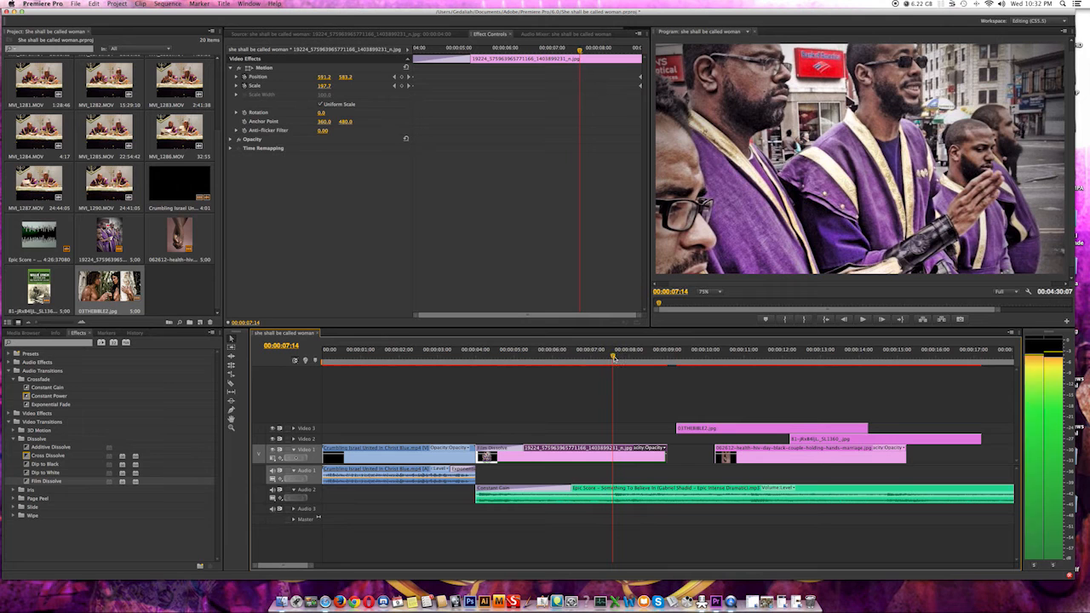
Examine the Epic Score music frame by frame between 00:00:07:09 and 00:00:07:18 to pinpoint the exact beat
key("minus")
key("minus")
key("minus")
key("minus")
key("minus")
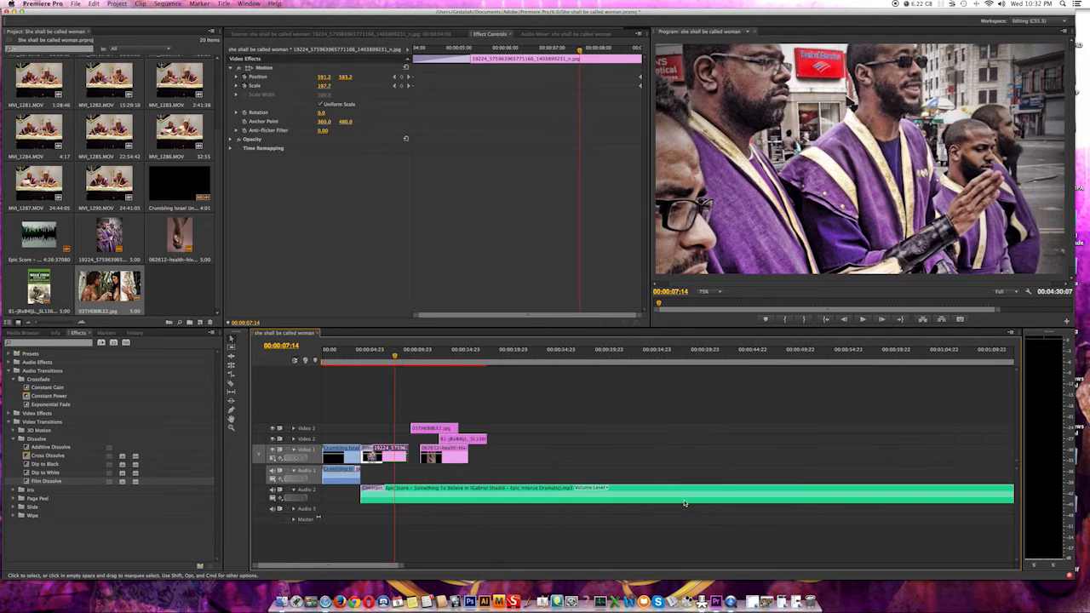
key("equal")
key("equal")
key("equal")
key("equal")
key("equal")
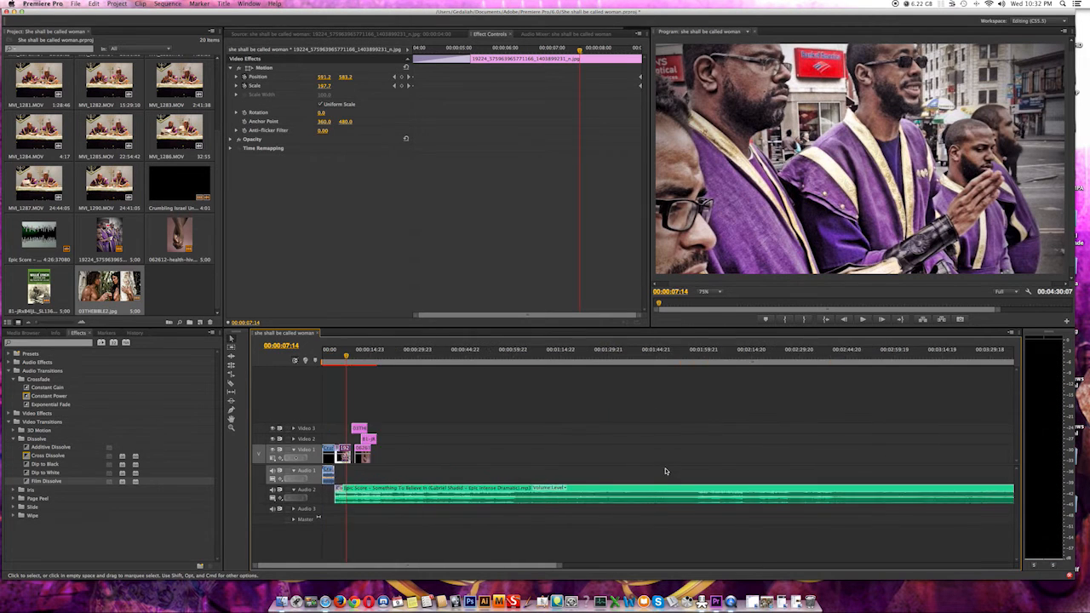
key("space")
left_click(656, 358)
key("space")
left_click(656, 357)
key("space")
left_click(657, 358)
key("space")
left_click(666, 357)
key("space")
left_click(673, 357)
key("space")
left_click(678, 356)
key("space")
left_click(683, 357)
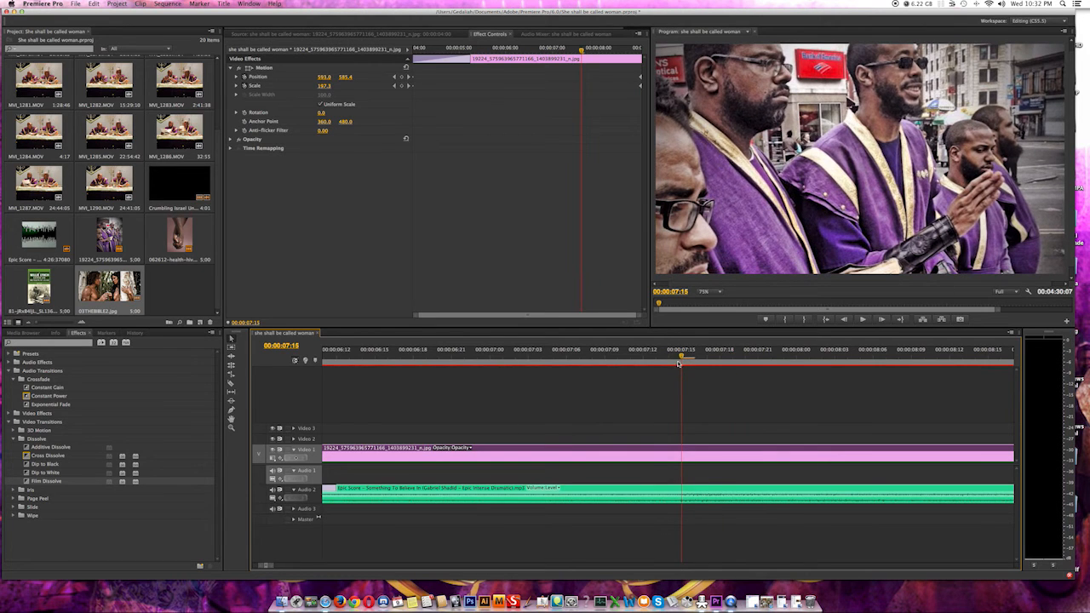
key("space")
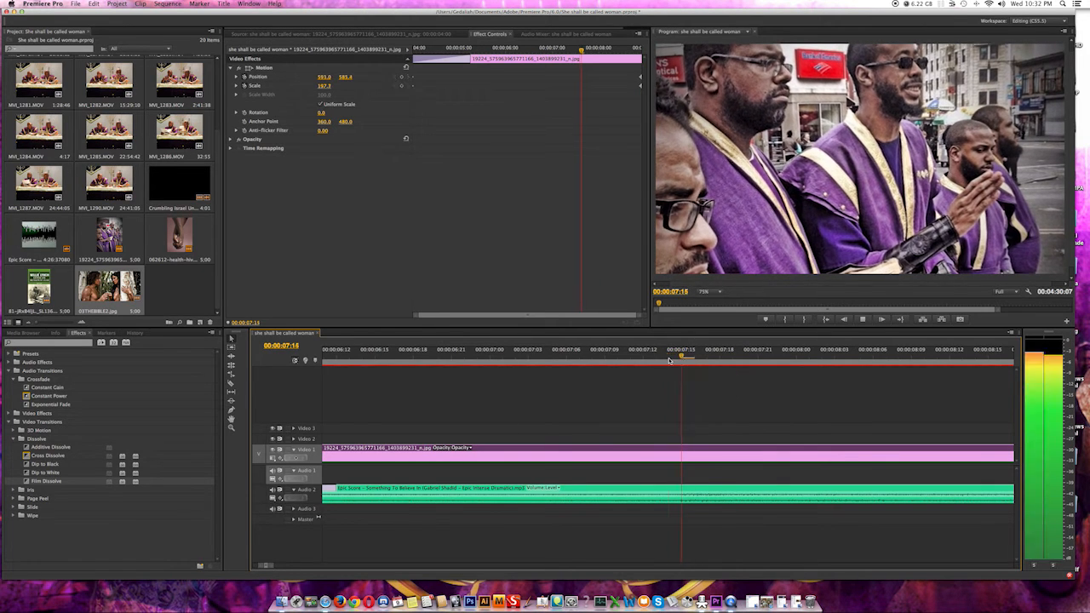
left_click(666, 358)
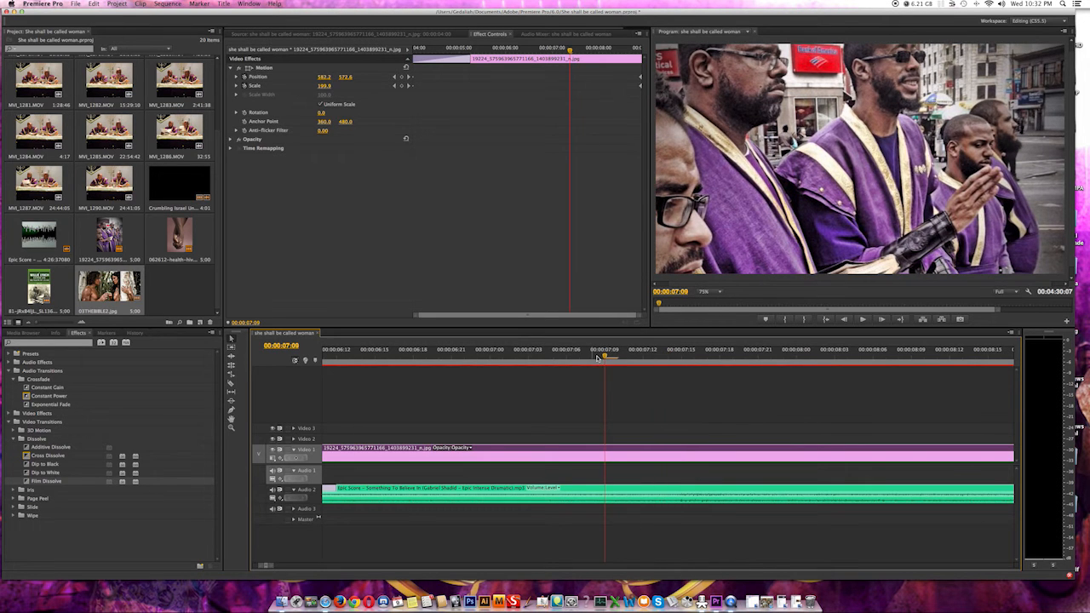
key("space")
left_click(614, 358)
key("space")
left_click(628, 359)
key("space")
left_click(645, 358)
key("space")
left_click(635, 359)
key("space")
left_click(637, 358)
key("space")
left_click(637, 359)
key("space")
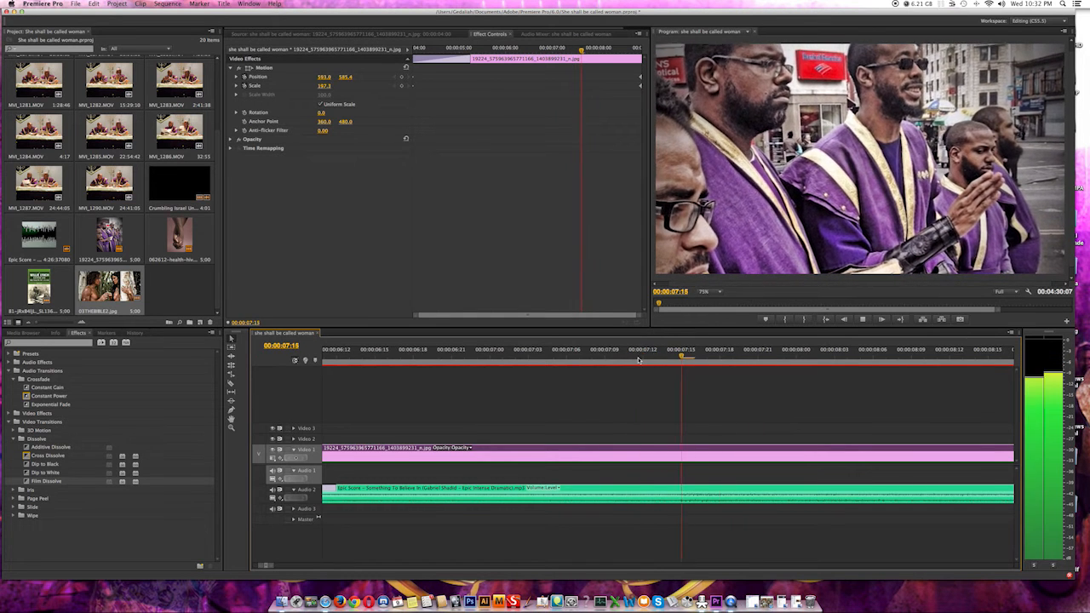
left_click(639, 358)
key("space")
left_click(630, 358)
key("space")
left_click(620, 358)
key("space")
left_click(631, 359)
key("space")
left_click(641, 358)
key("space")
left_click(643, 358)
key("space")
left_click(654, 355)
key("space")
left_click(652, 359)
key("space")
left_click(668, 358)
key("space")
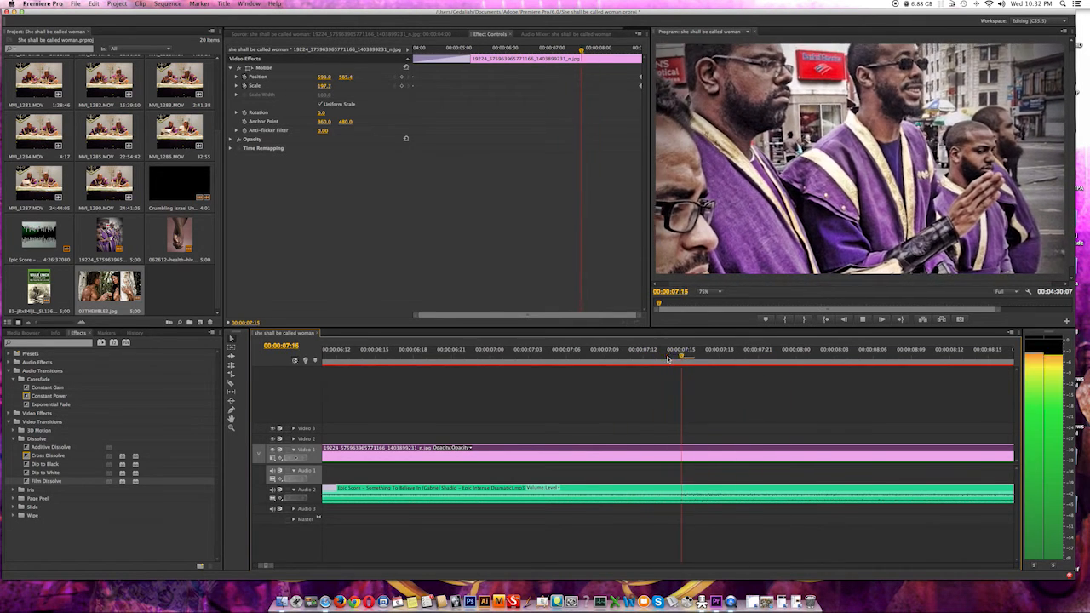
left_click(680, 358)
key("space")
left_click(683, 359)
key("space")
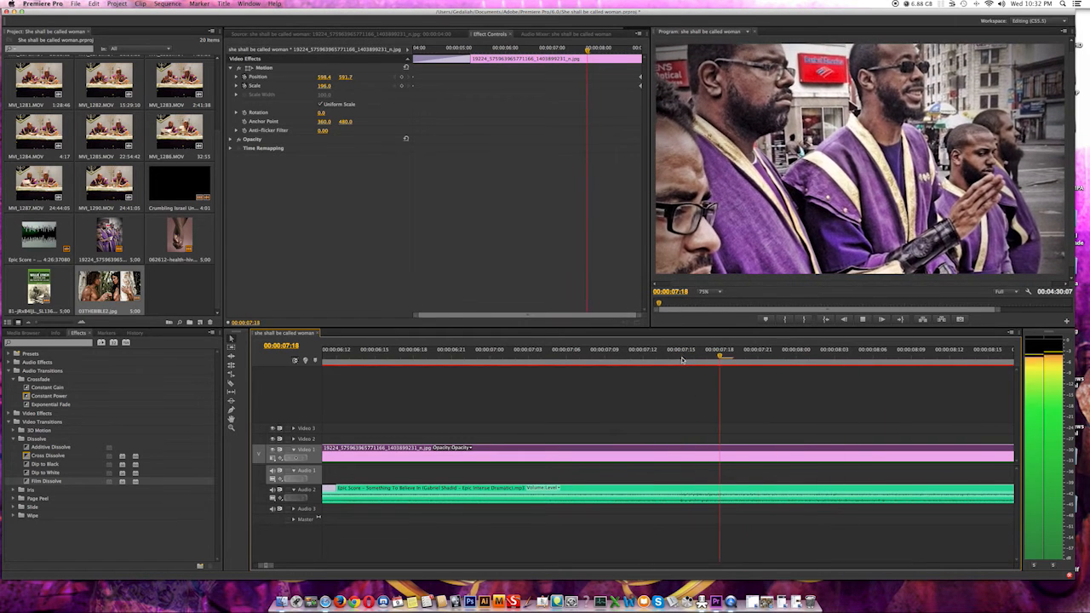
Cut the purple-robes photo on Video 1 at 00:00:07:15 and delete the part after the cut
left_click(681, 358)
left_click(681, 357)
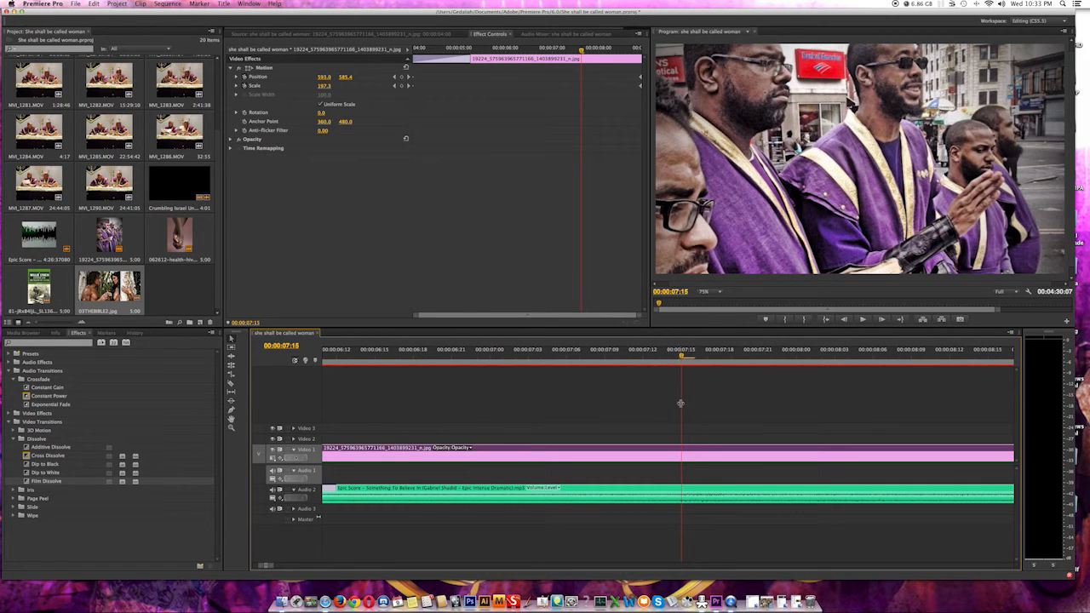
left_click(682, 451)
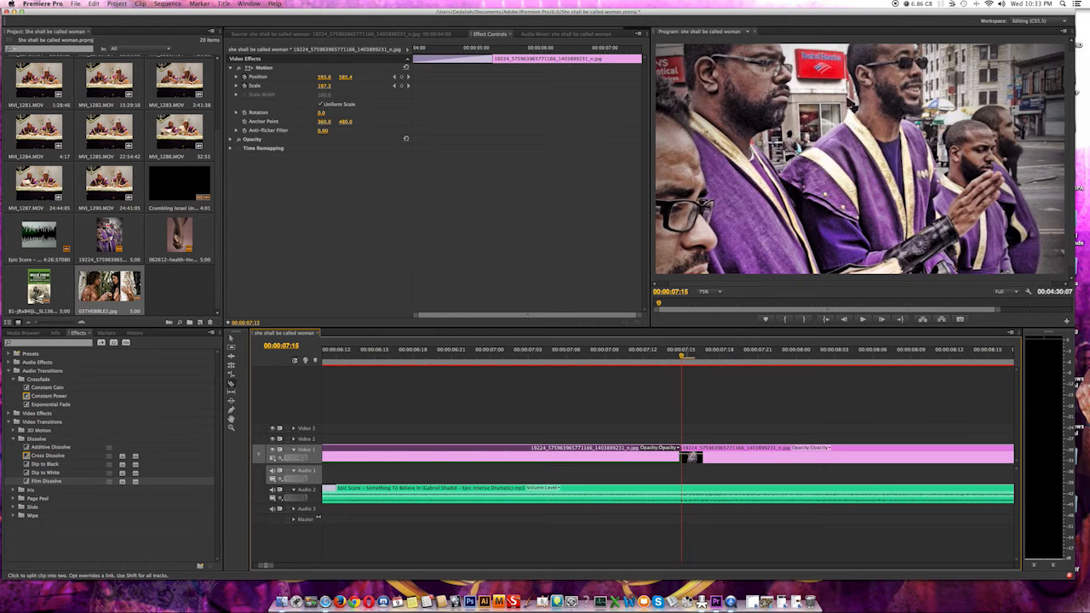
key("v")
left_click(720, 460)
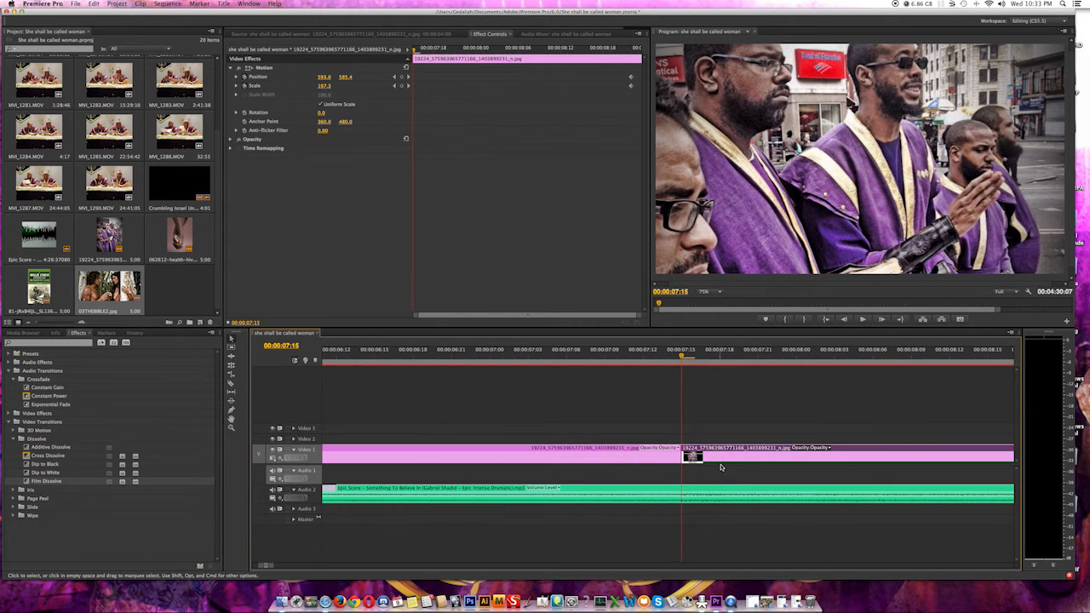
key("Delete")
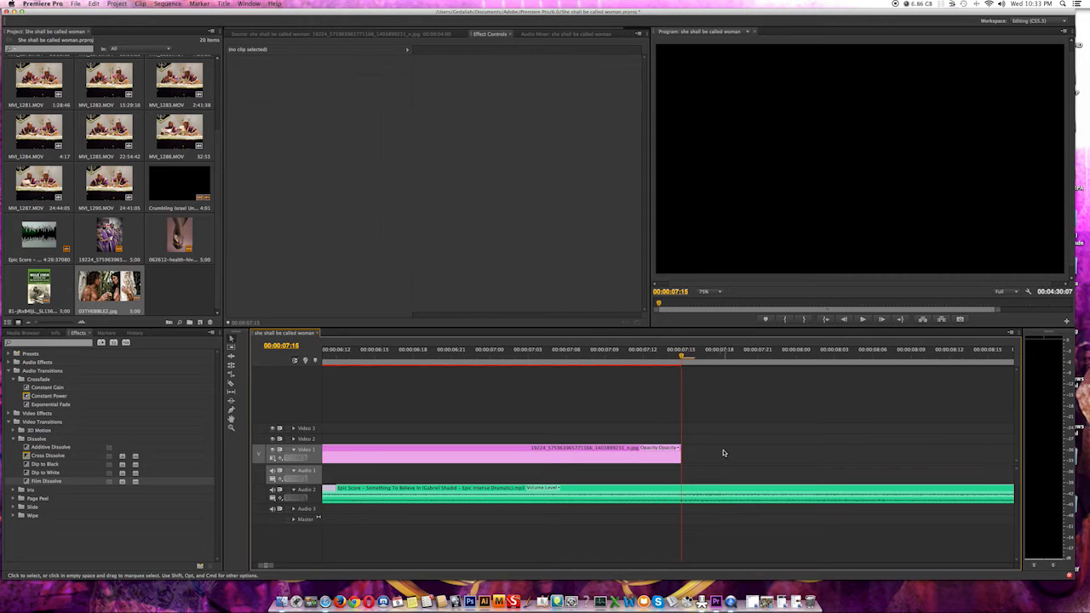
Move the holding-hands photo on Video 1 earlier so it starts at 00:00:07:15, directly against the purple-robes photo
mouse_move(672, 366)
left_mouse_down()
mouse_move(656, 358)
mouse_move(693, 356)
mouse_move(683, 356)
left_mouse_up()
key("XF86AudioRaiseVolume")
key("minus")
key("minus")
key("minus")
left_click_drag(730, 460, 630, 460)
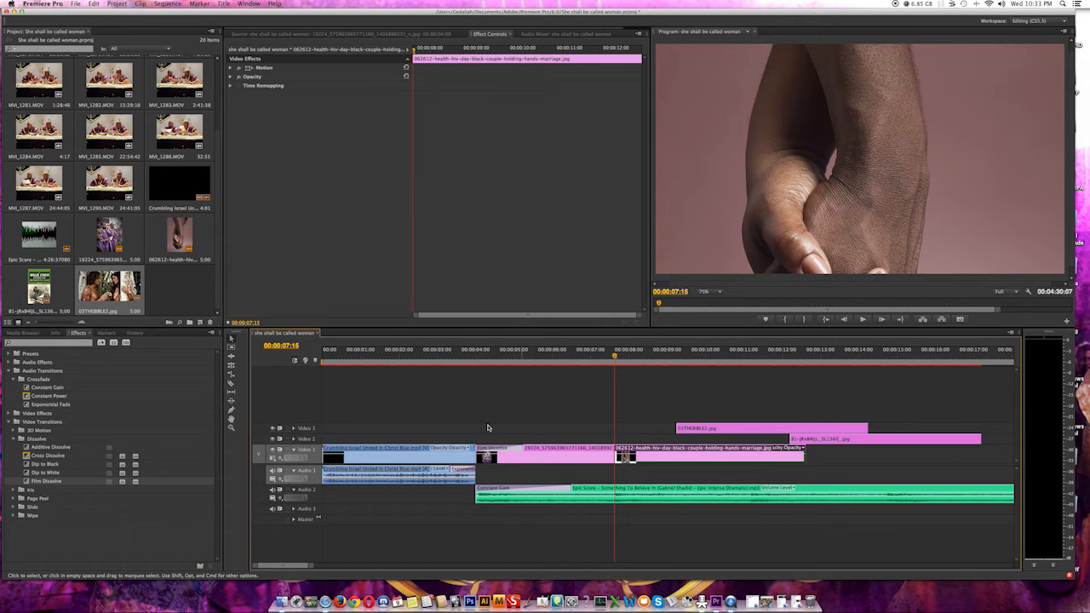
Apply Cross Dissolve between the purple-robes and holding-hands photos and play back from about 4 seconds
left_click_drag(42, 456, 616, 456)
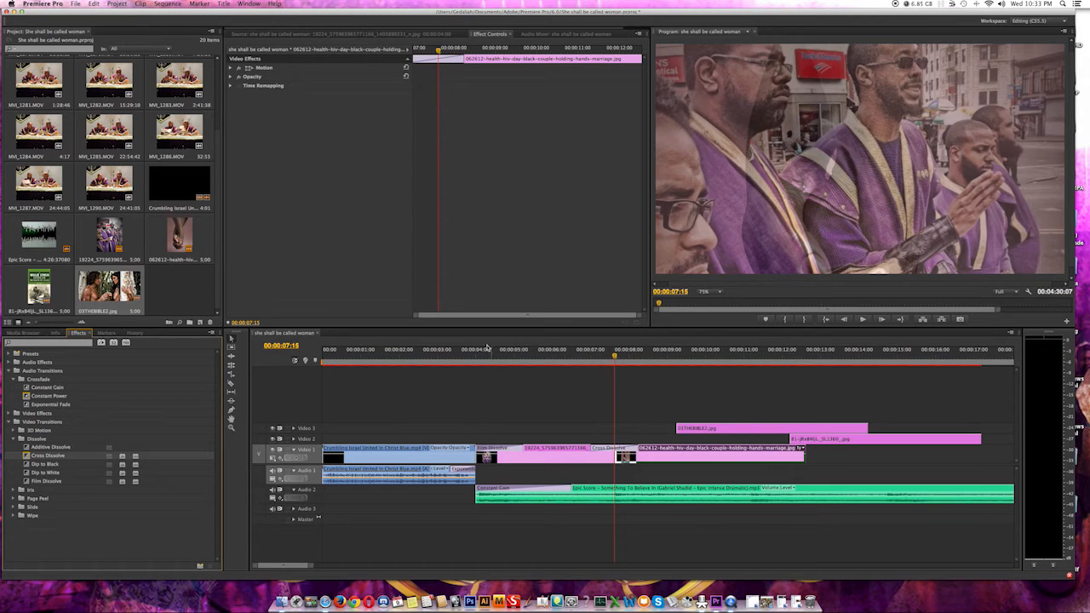
left_click(471, 350)
key("space")
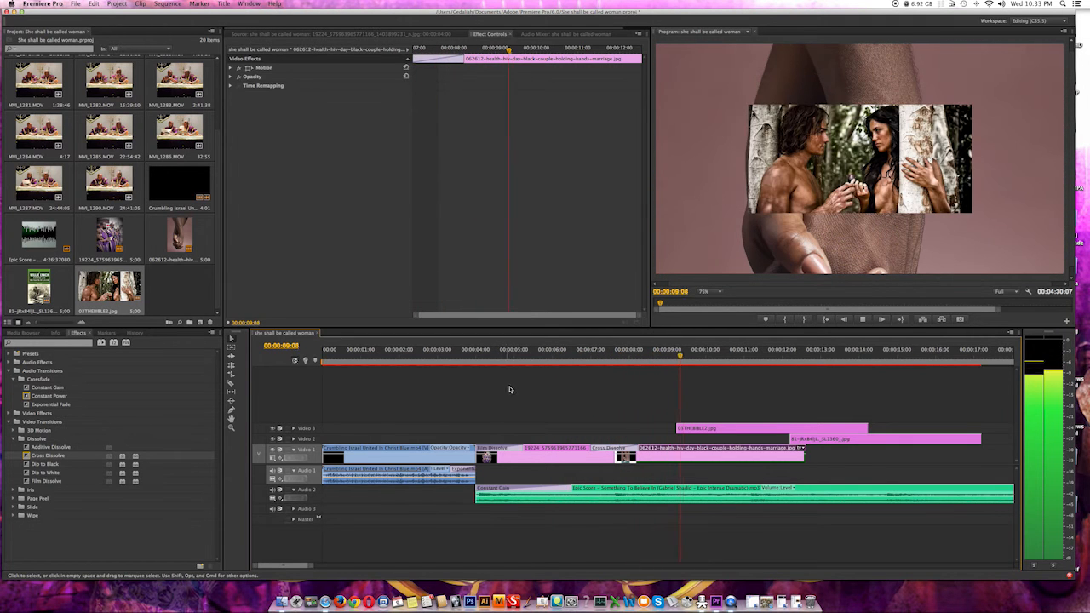
key("space")
Shift 03THEBIBLE2.jpg on Video 3 later so it starts at about 9.8 seconds, and replay the photo transition
left_click_drag(645, 360, 604, 356)
left_click_drag(682, 428, 716, 429)
left_click(579, 357)
key("space")
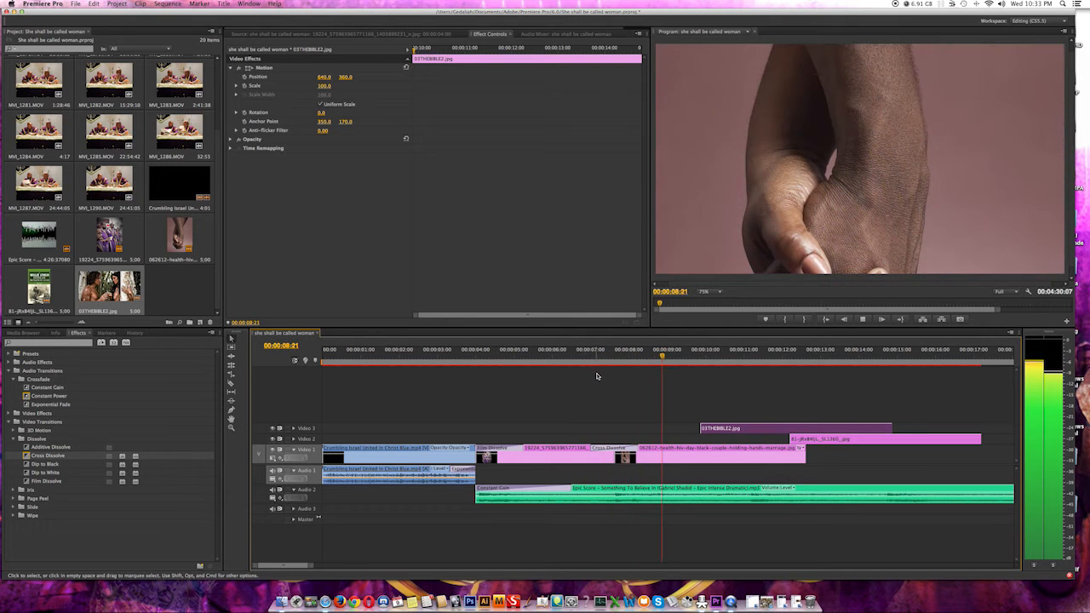
Review the transition around 00:00:07:21 again and delete the Cross Dissolve between the purple-robes and holding-hands photos
left_click(605, 364)
key("space")
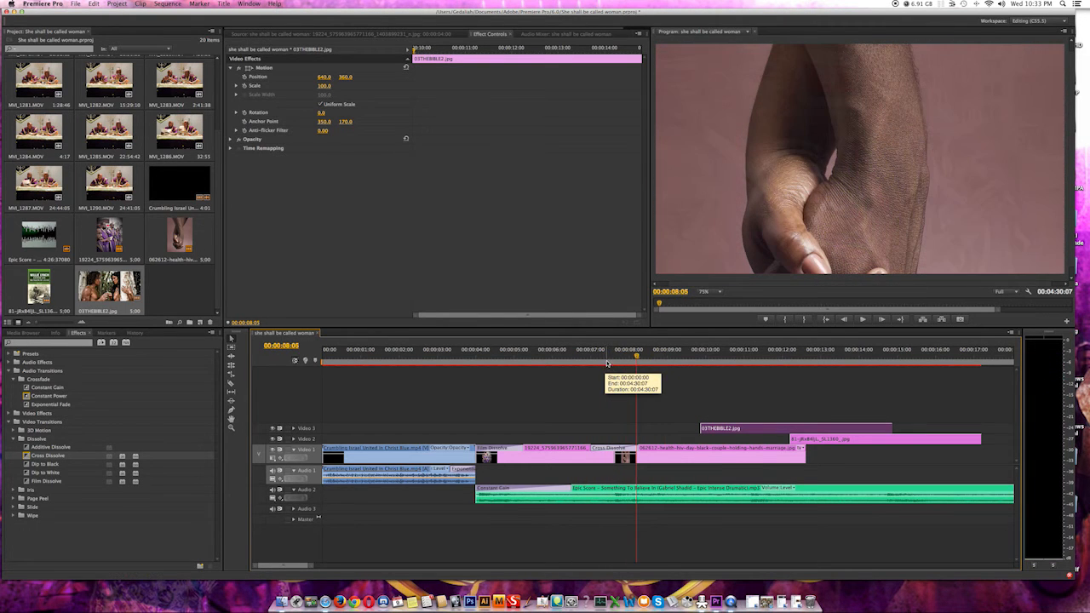
left_click(590, 357)
key("space")
key("space")
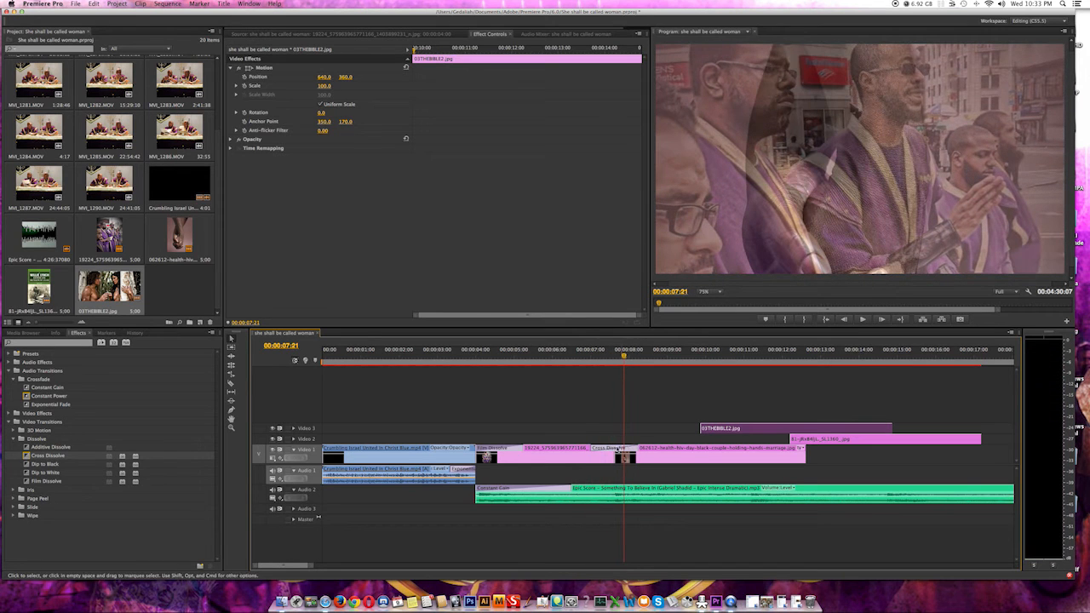
left_click(609, 449)
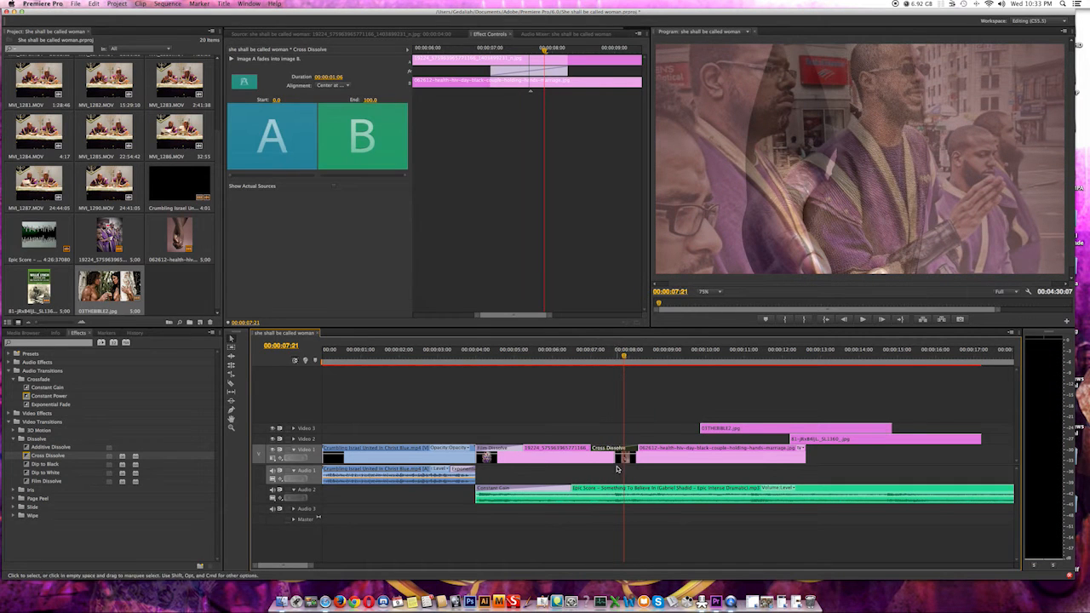
key("Delete")
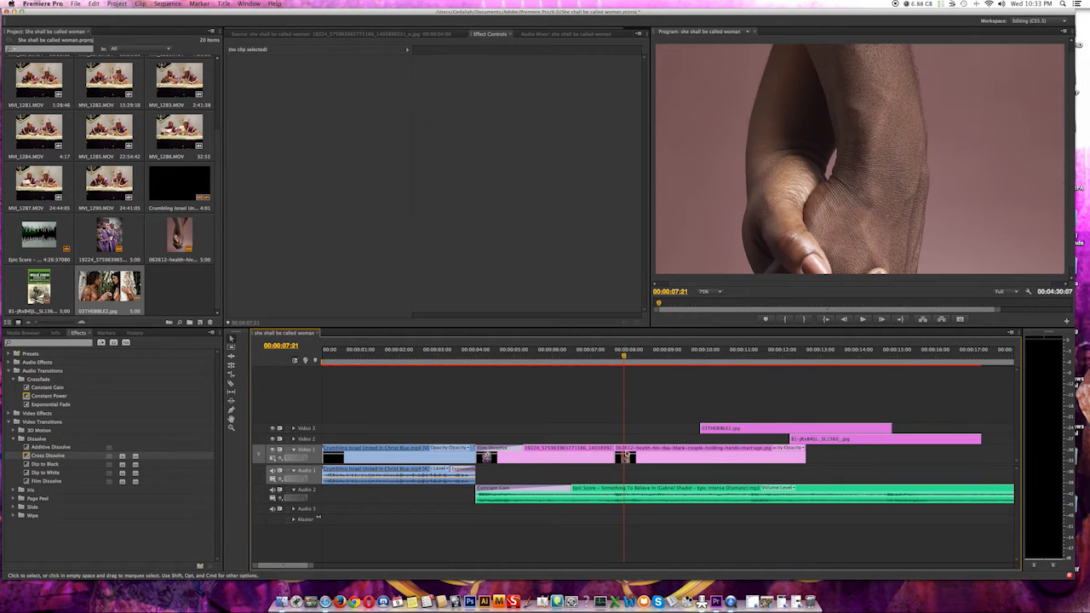
Replay the cut between the purple-robes and holding-hands photos from about 7 seconds several times against the music
left_click(601, 356)
key("space")
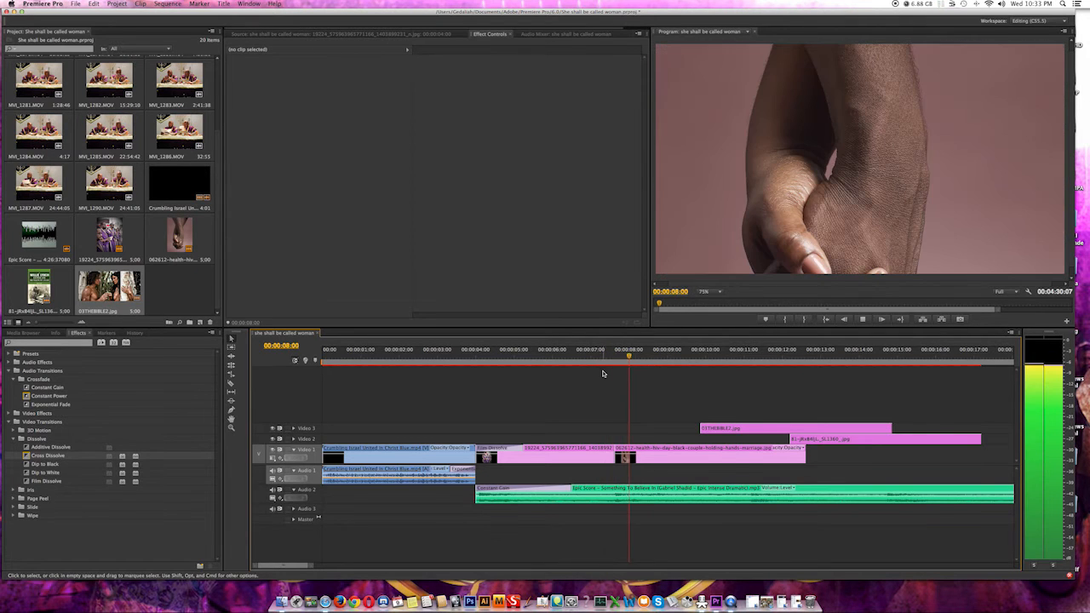
key("space")
left_click(602, 356)
key("space")
key("space")
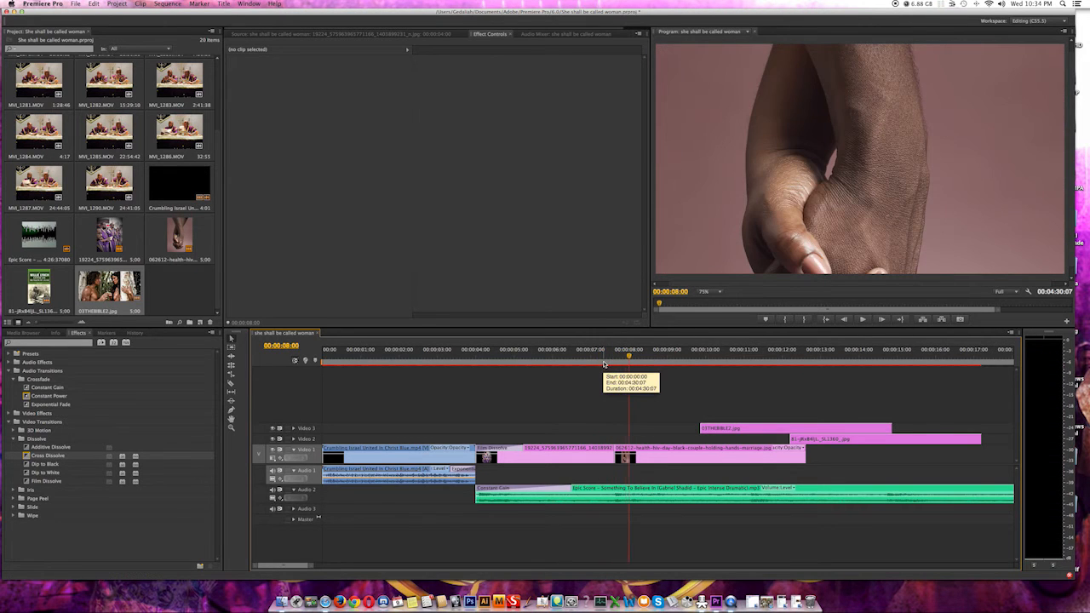
left_click(603, 364)
key("space")
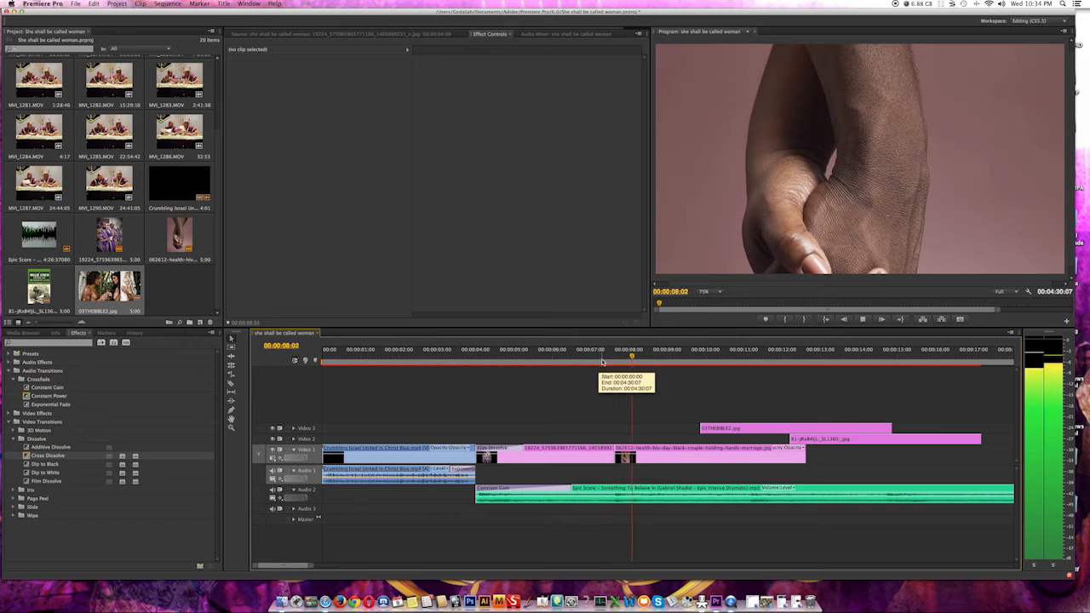
key("space")
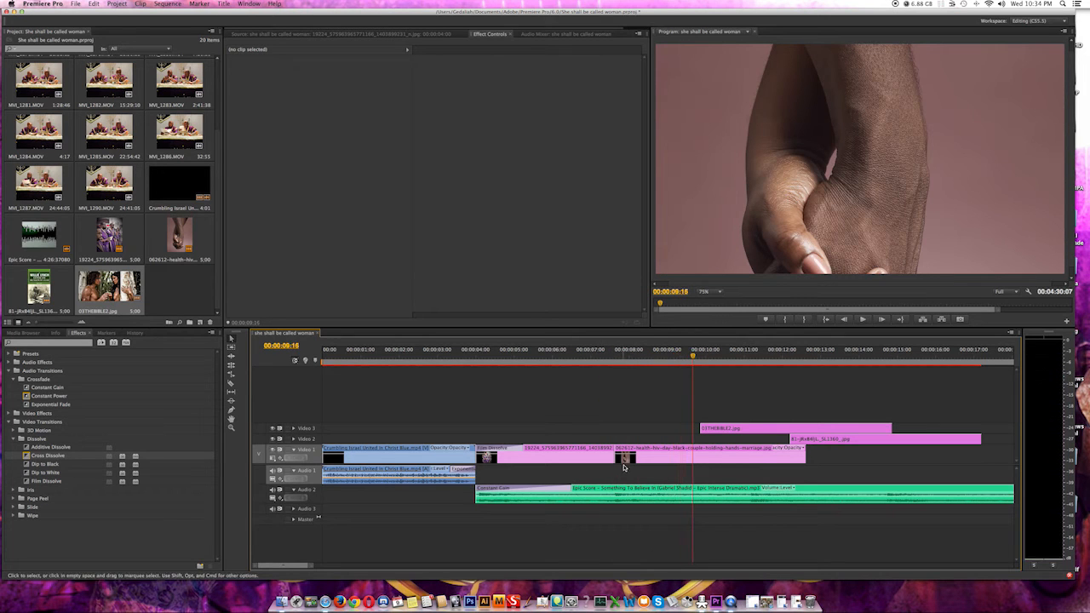
Delete 03THEBIBLE2.jpg, the 81-jRx84JL book image and the holding-hands photo from the video tracks
left_click(641, 460)
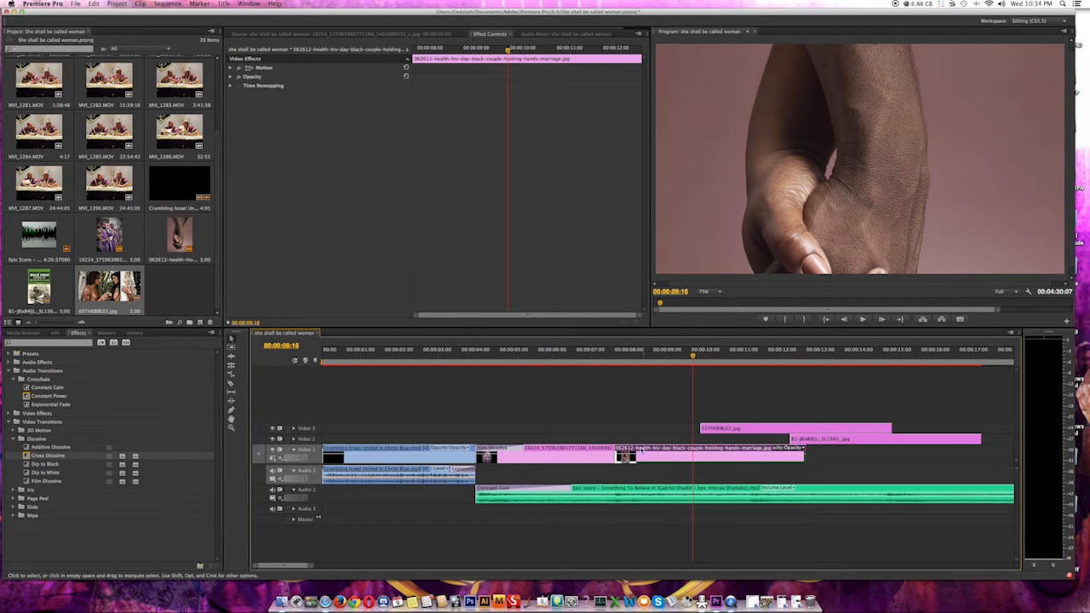
left_click_drag(841, 427, 691, 429)
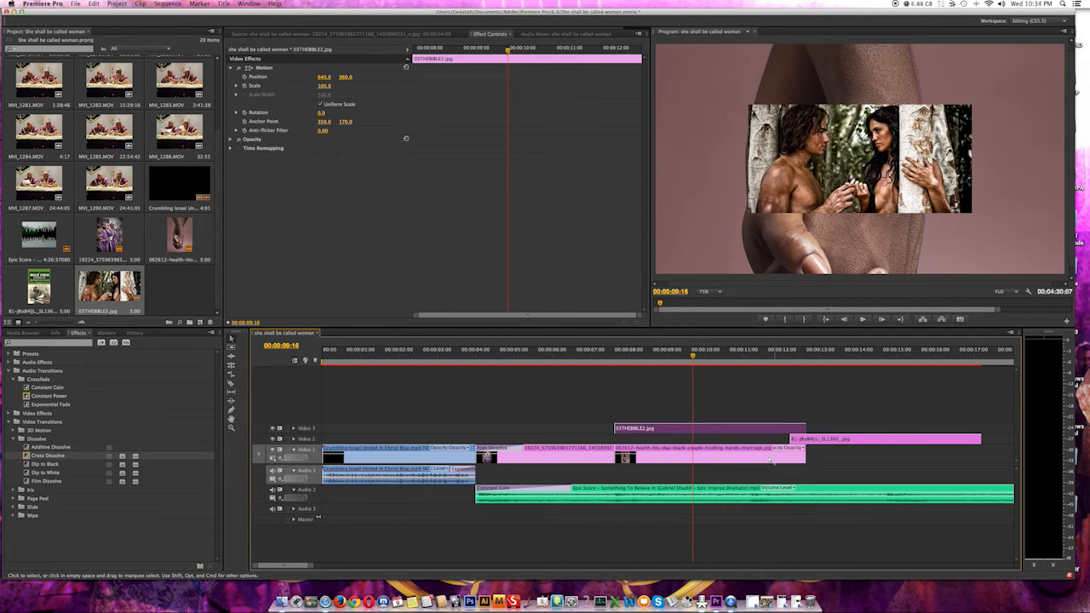
left_click(830, 443)
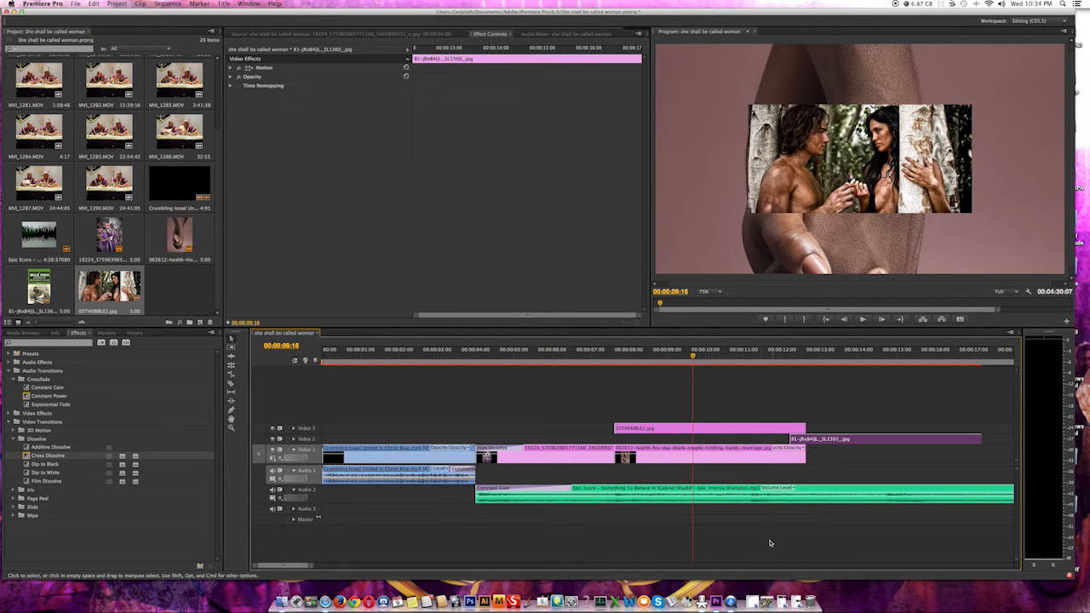
key("Delete")
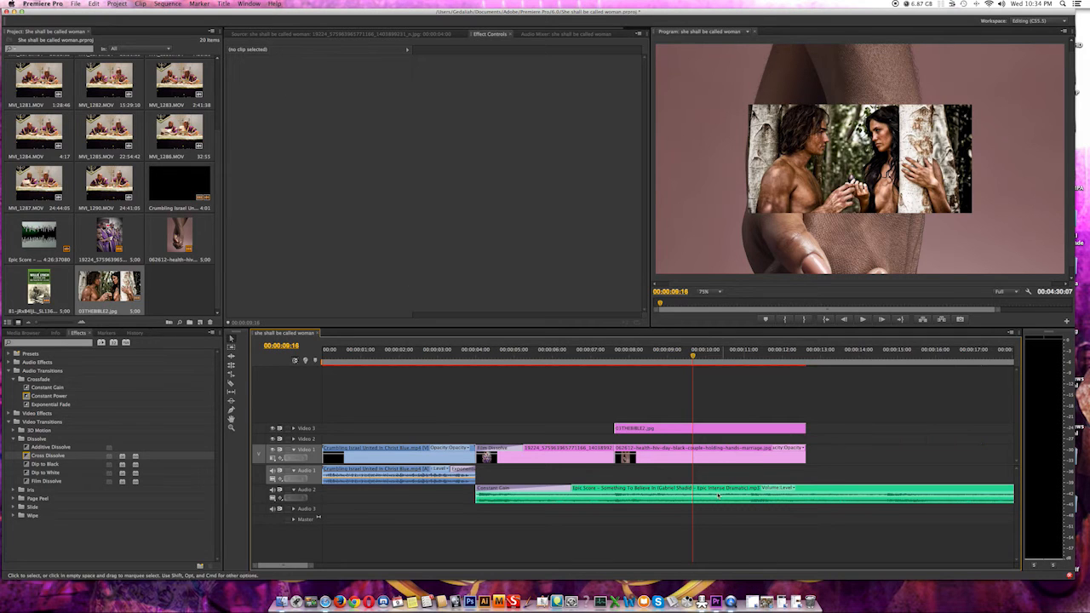
left_click(719, 431)
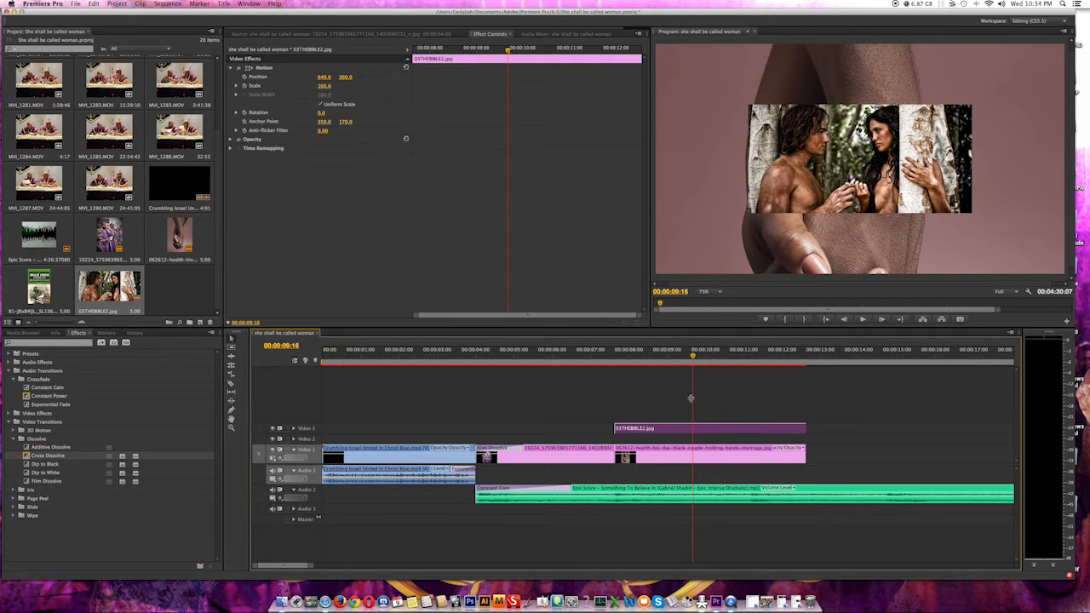
key("Delete")
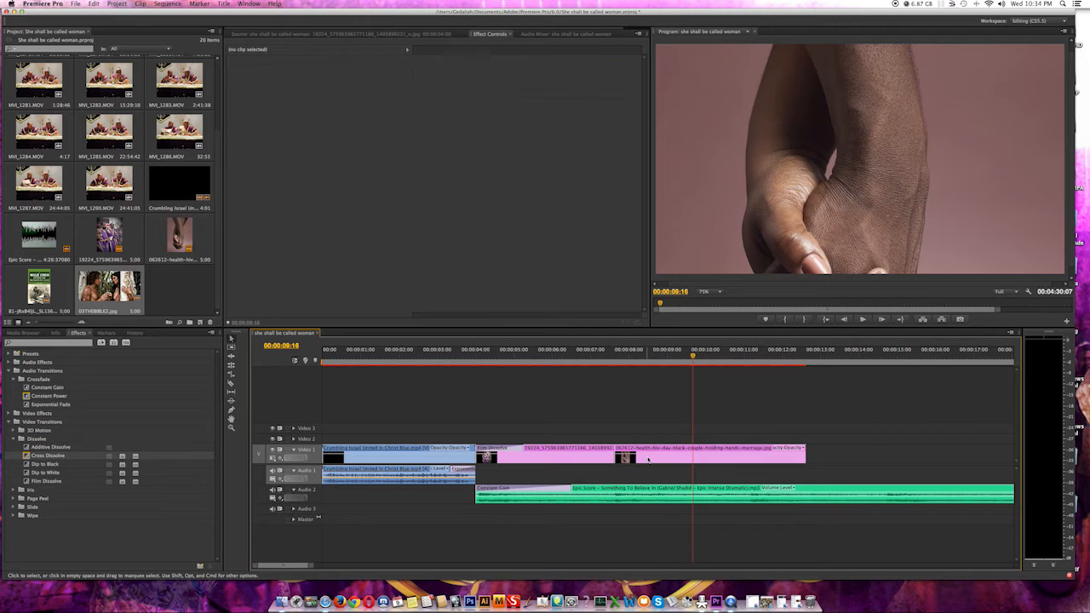
left_click(647, 457)
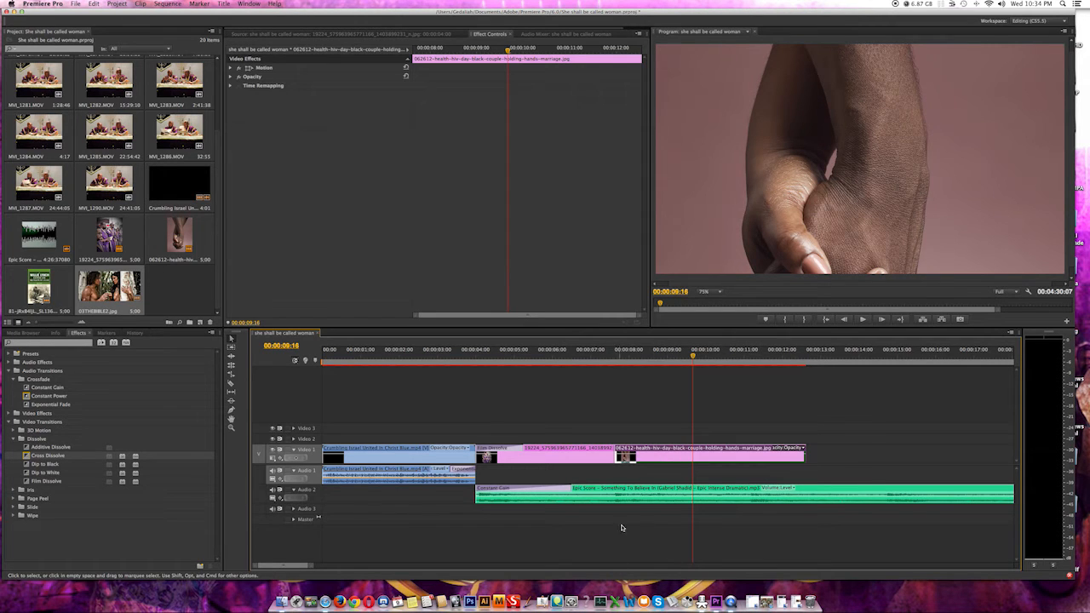
key("Delete")
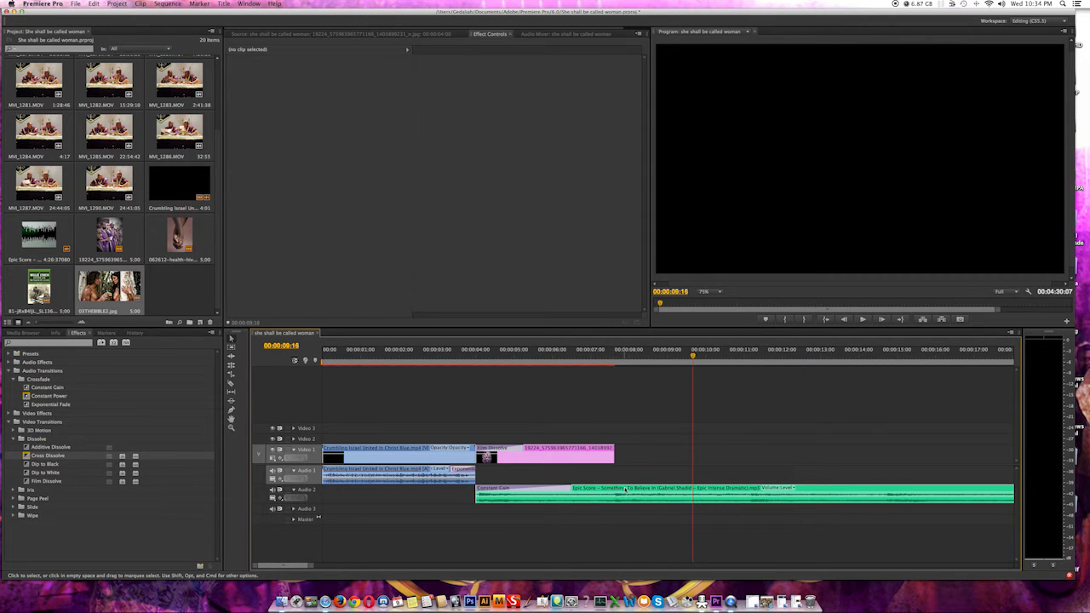
Select the purple-robes photo, play back the end of the intro clip, and park the playhead at 00:00:04:01
left_click(628, 490)
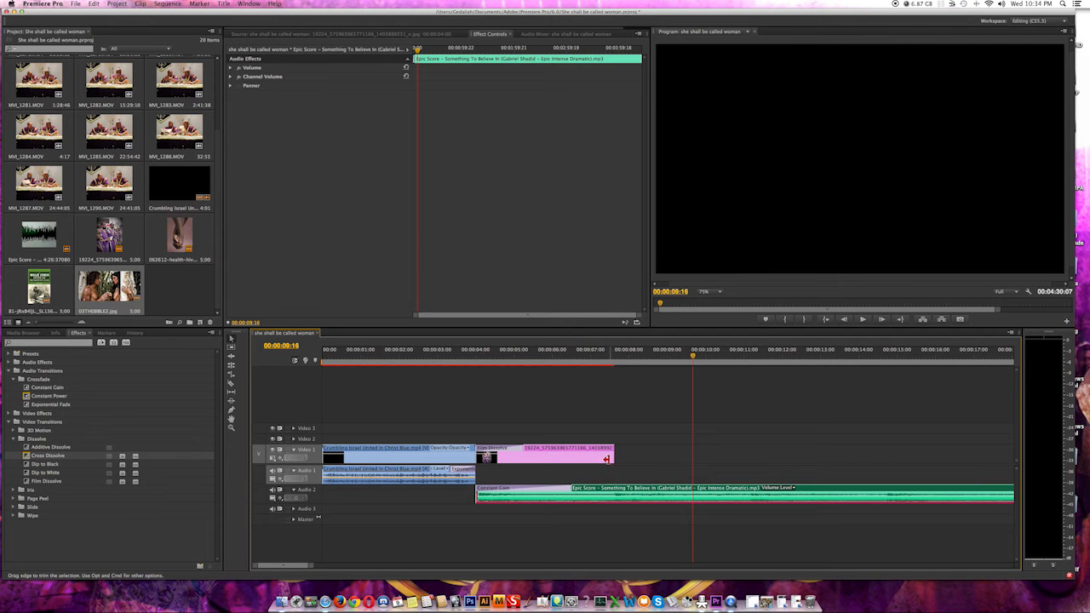
left_click(604, 457)
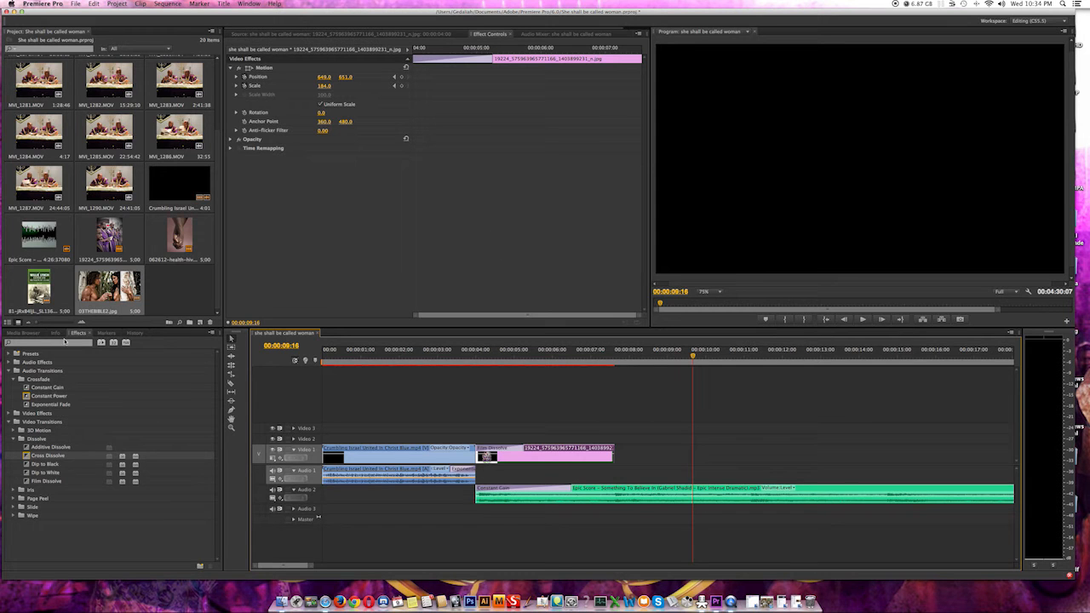
left_click(511, 351)
key("space")
left_click(471, 351)
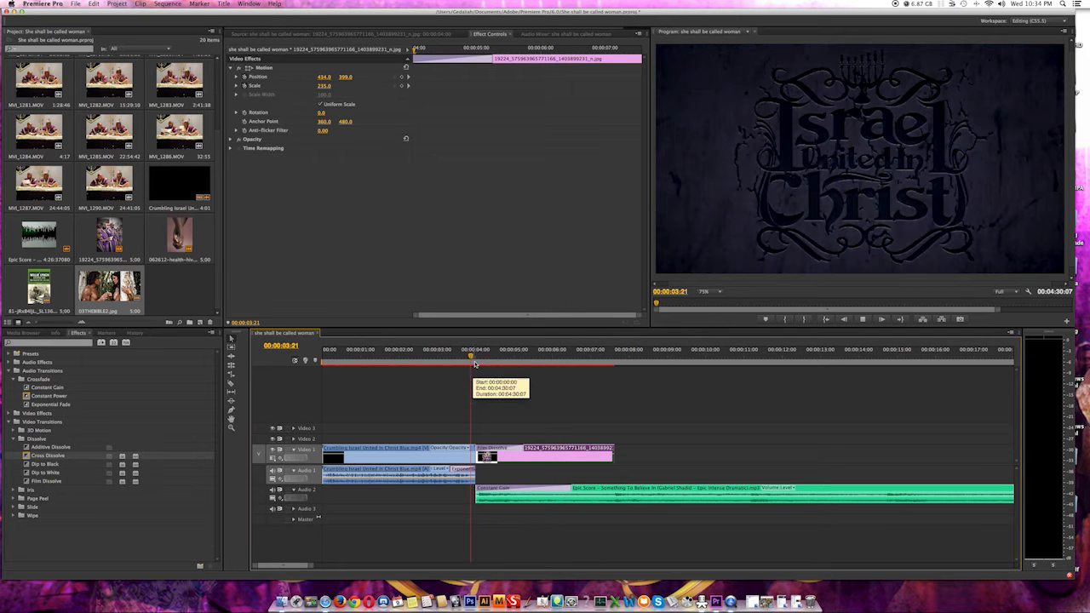
key("space")
left_click(478, 356)
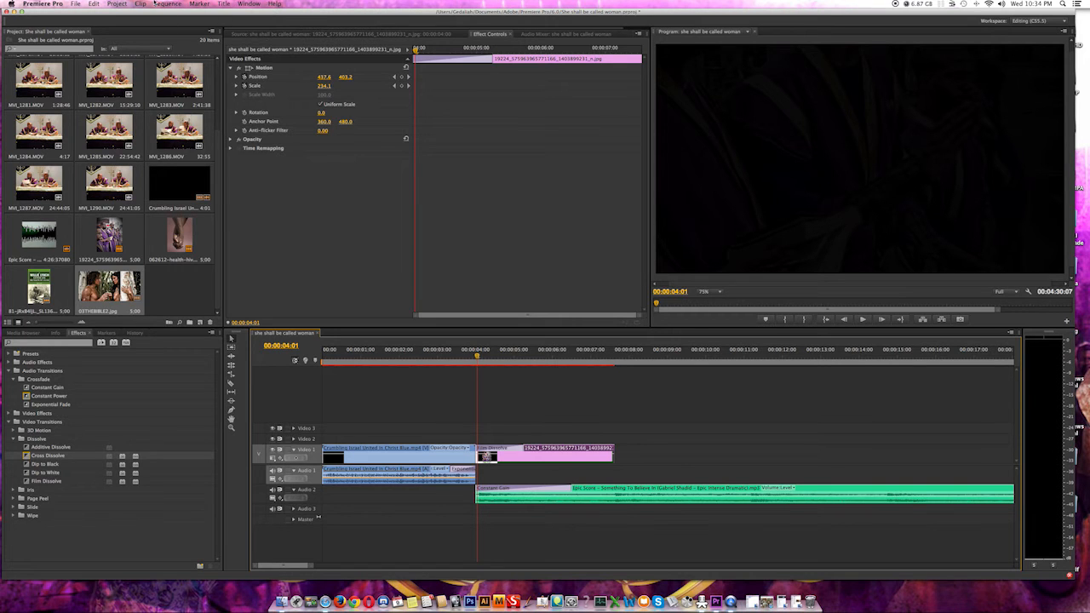
Create a new default still title at 1280 x 720 named "Title of video"
left_click(224, 3)
mouse_move(295, 15)
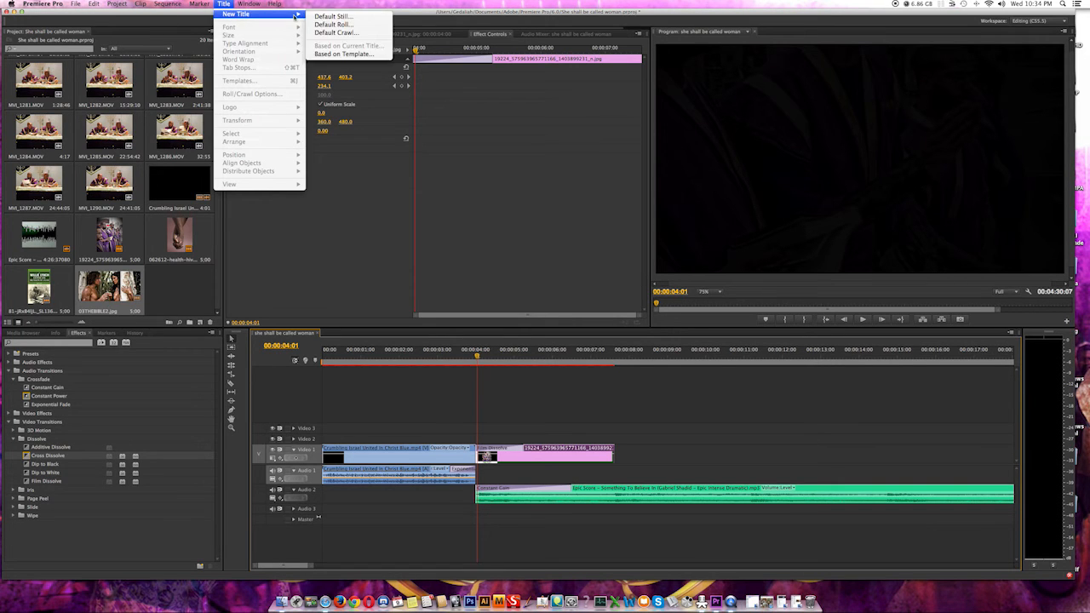
left_click(228, 4)
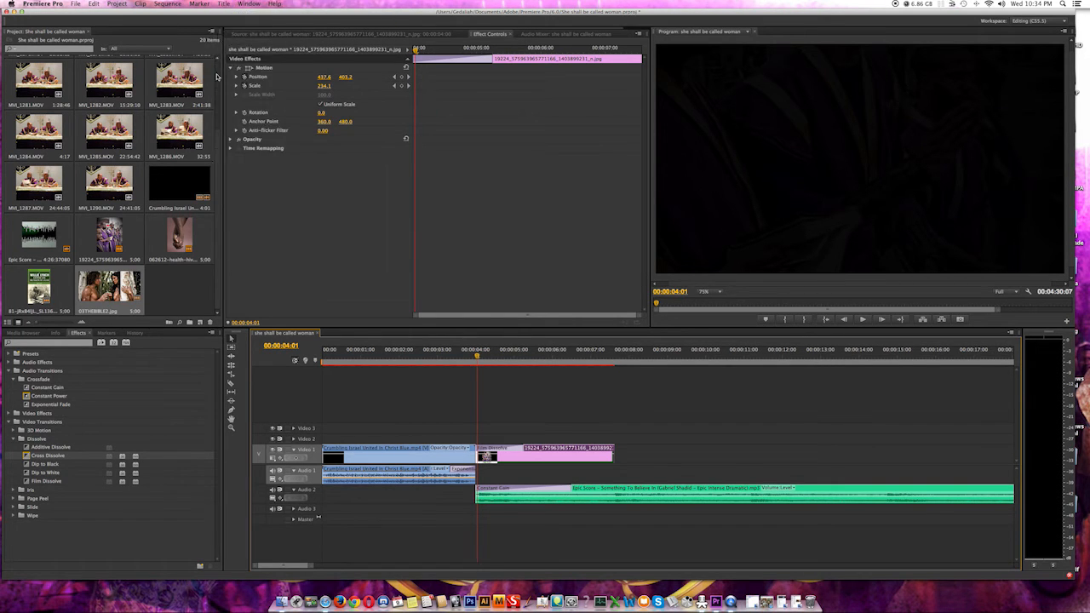
left_click(243, 5)
mouse_move(227, 4)
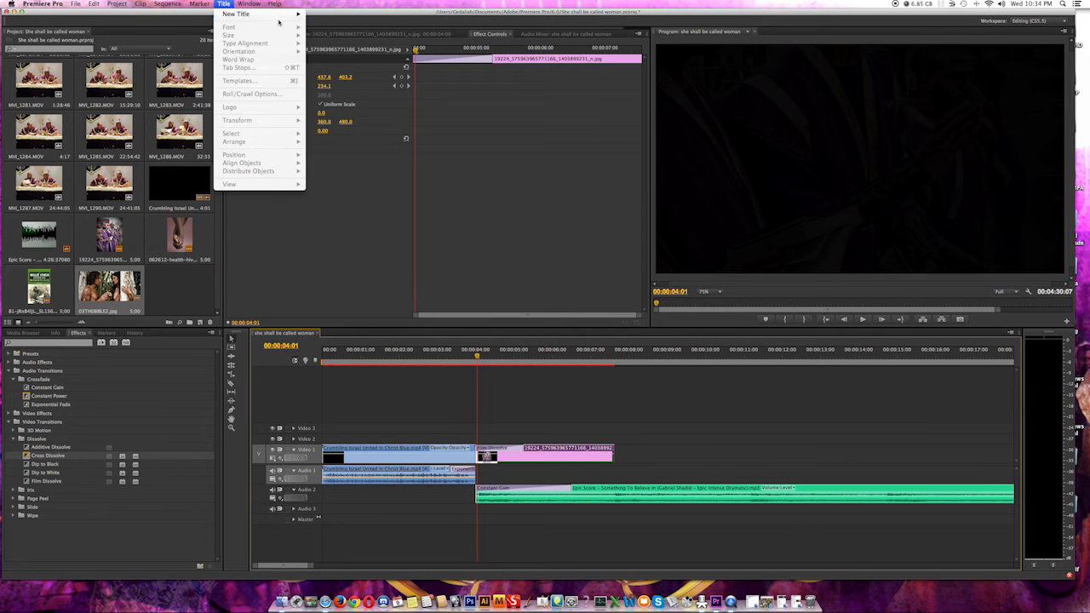
mouse_move(295, 17)
left_click(328, 17)
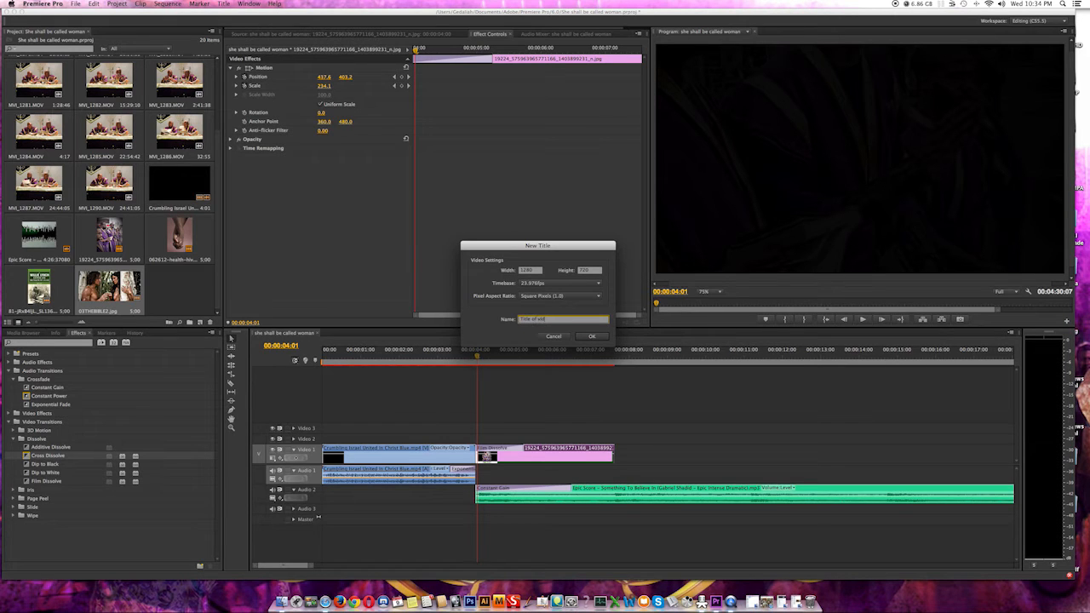
key("Return")
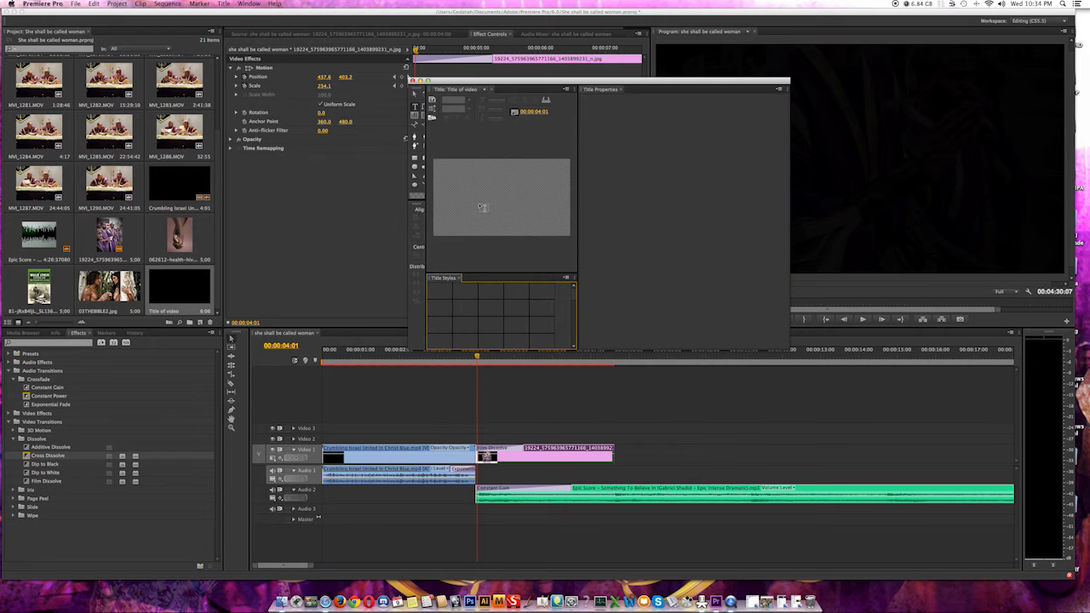
left_click(460, 181)
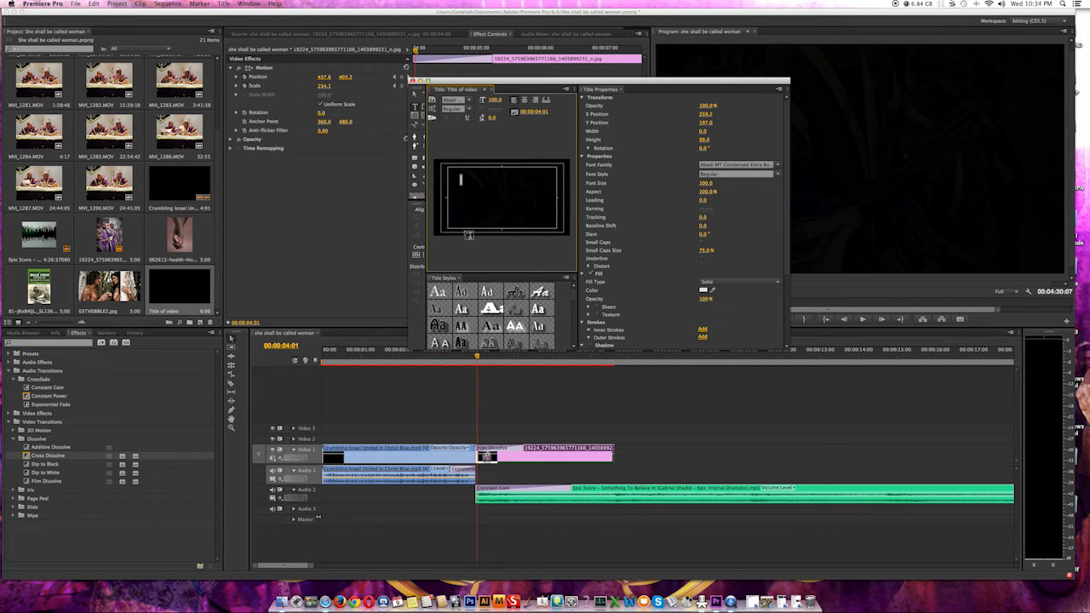
type("She S")
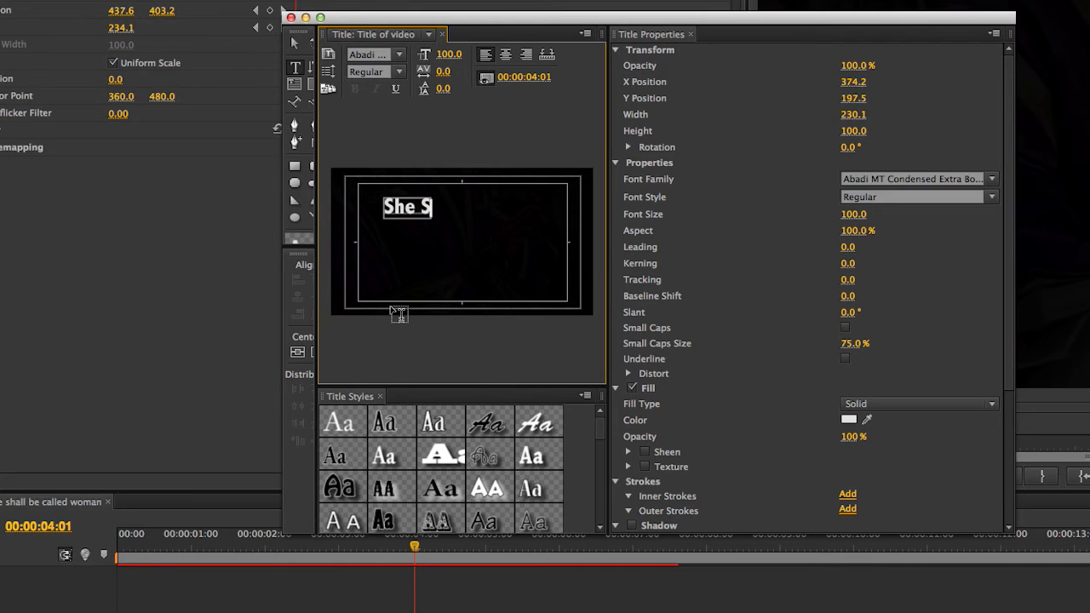
type("hall")
key("BackSpace")
key("BackSpace")
key("BackSpace")
key("BackSpace")
key("BackSpace")
key("BackSpace")
key("BackSpace")
key("BackSpace")
key("BackSpace")
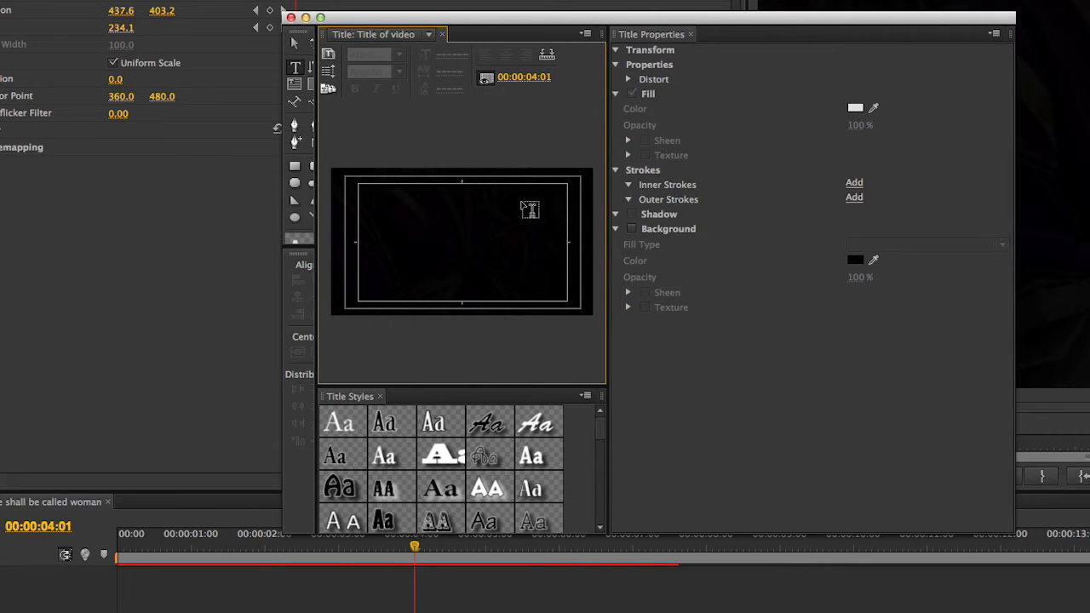
Enter the text "She Shall Be" in the upper-left part of the title-safe area
left_click(374, 204)
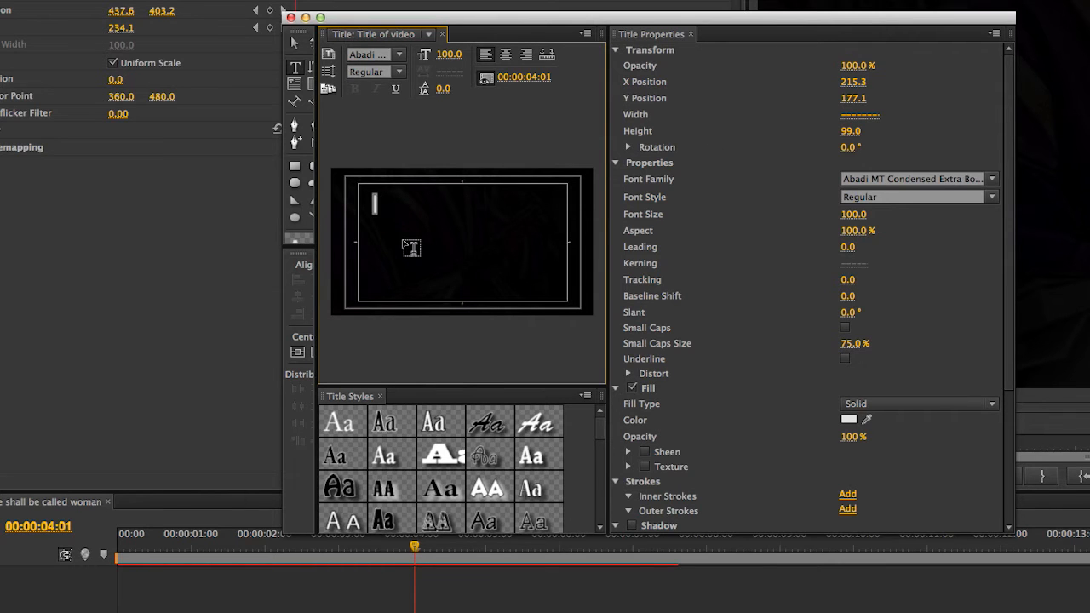
type("She S")
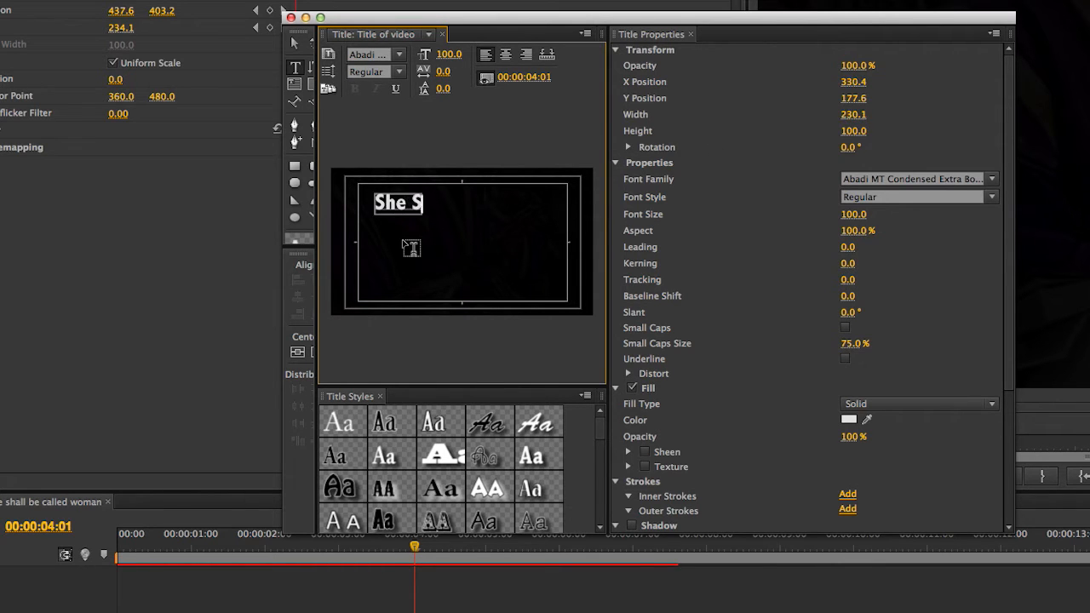
type("hall Be")
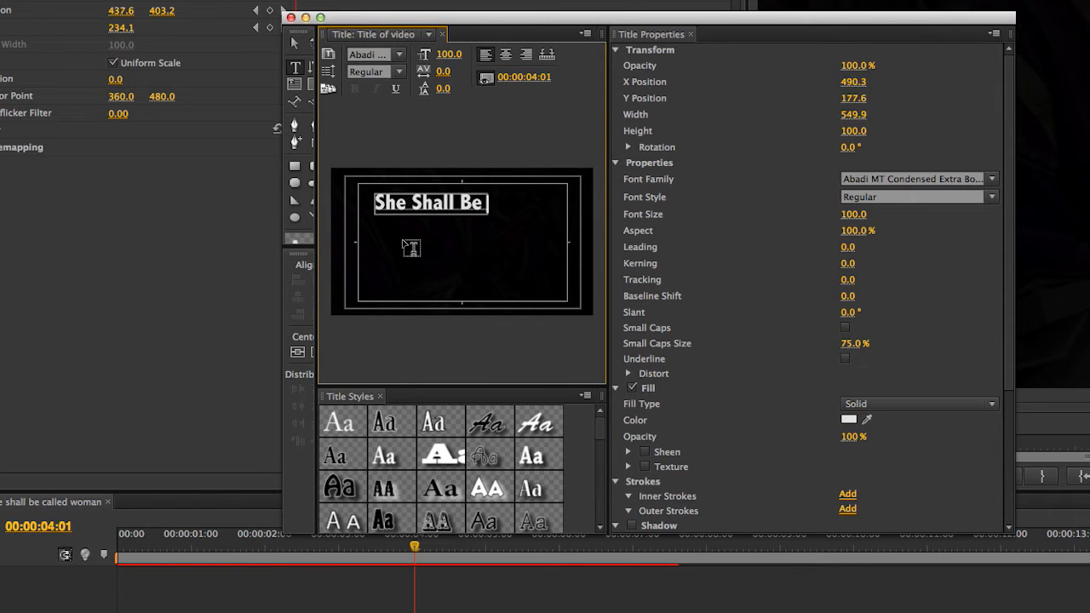
Complete the first title line as "She Shall Be Called" and add a separate text object "WOMAN" below it
type(" Called")
key("Return")
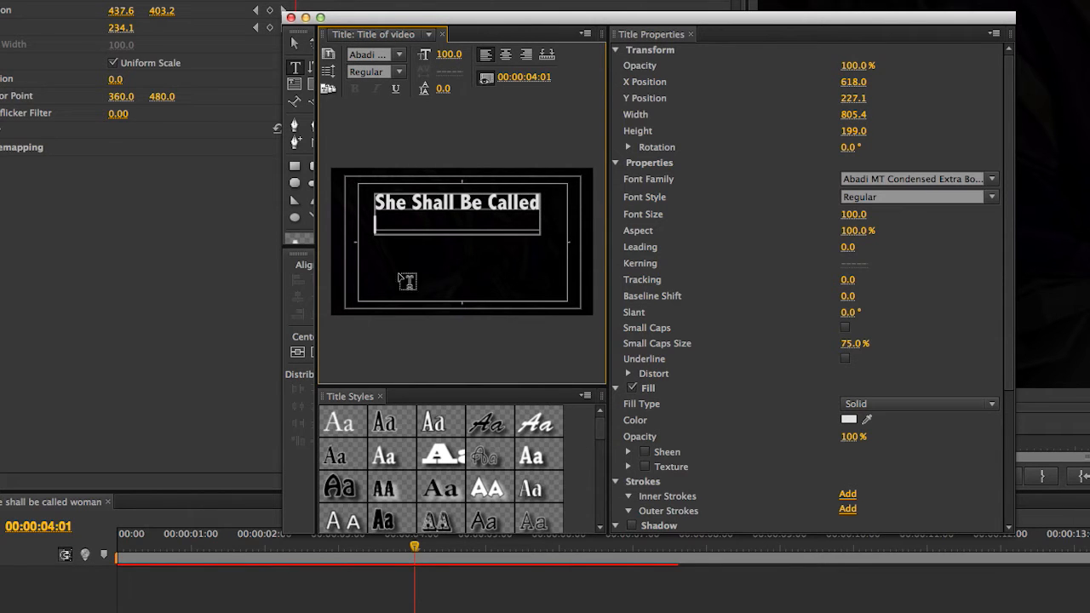
left_click(383, 247)
type("WOMAN")
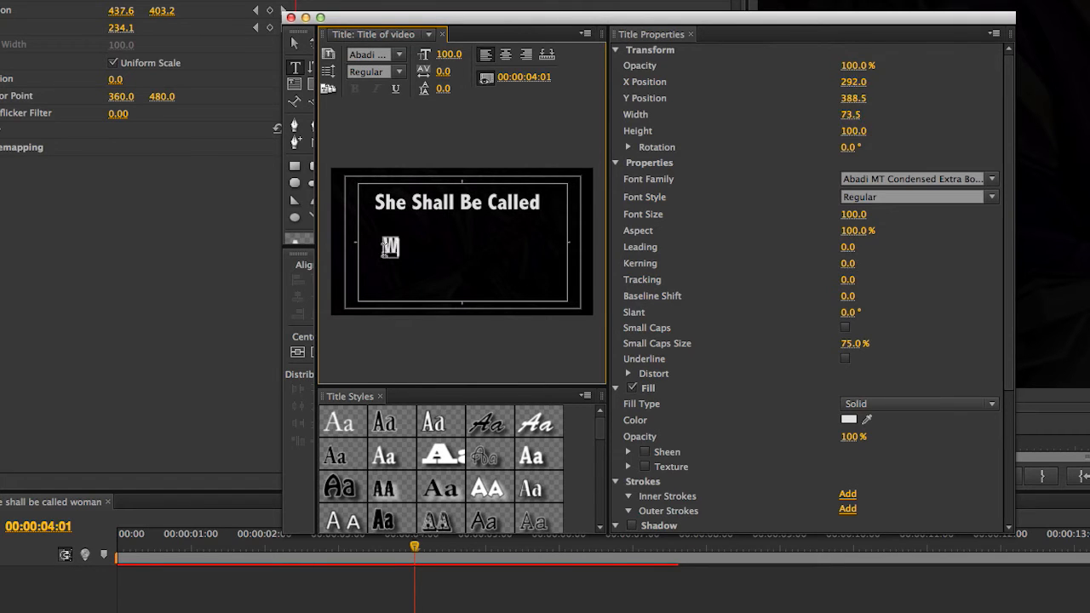
Change the font of the whole "She Shall Be Called" text to Baskerville
left_click(421, 213)
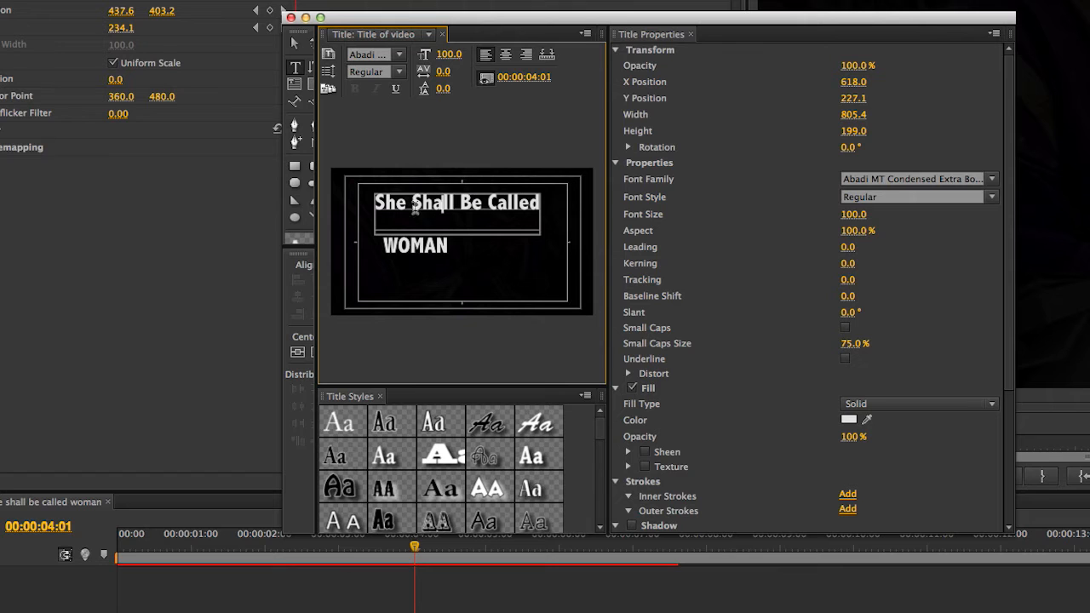
key("super+a")
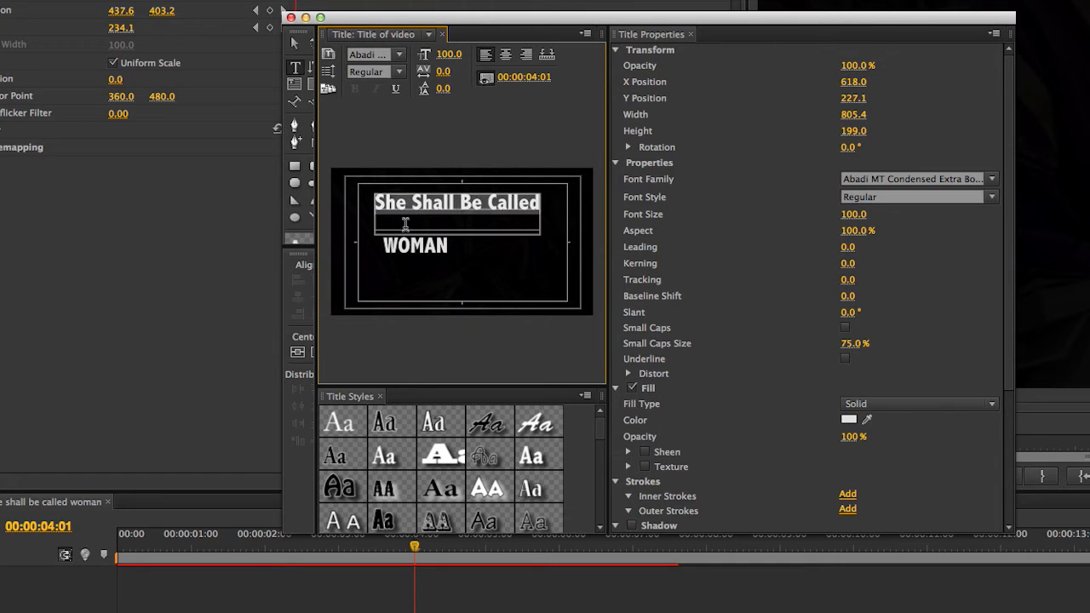
left_click(399, 57)
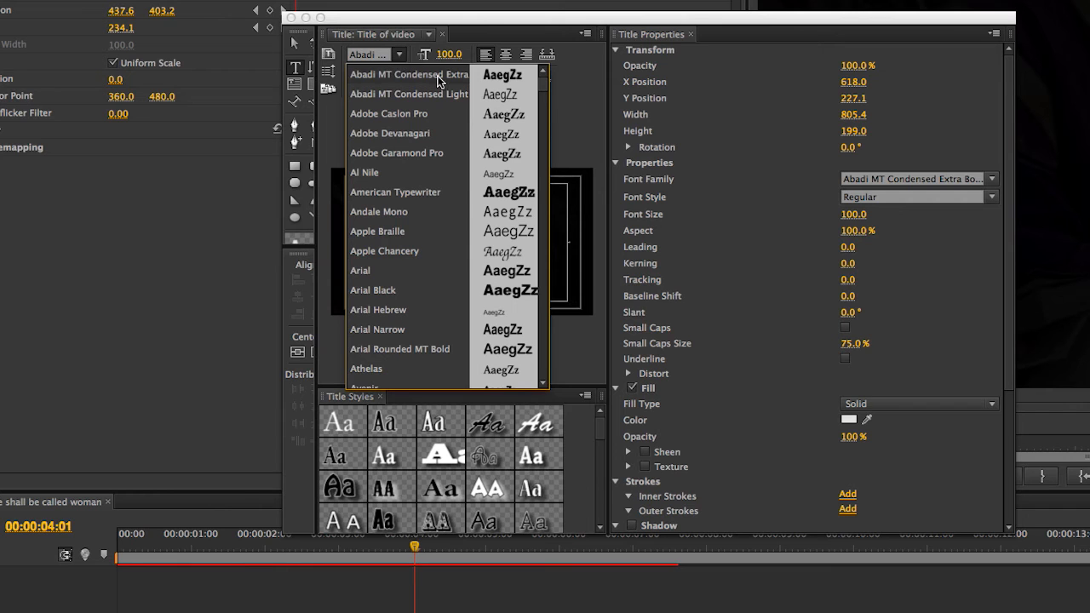
left_click(523, 195)
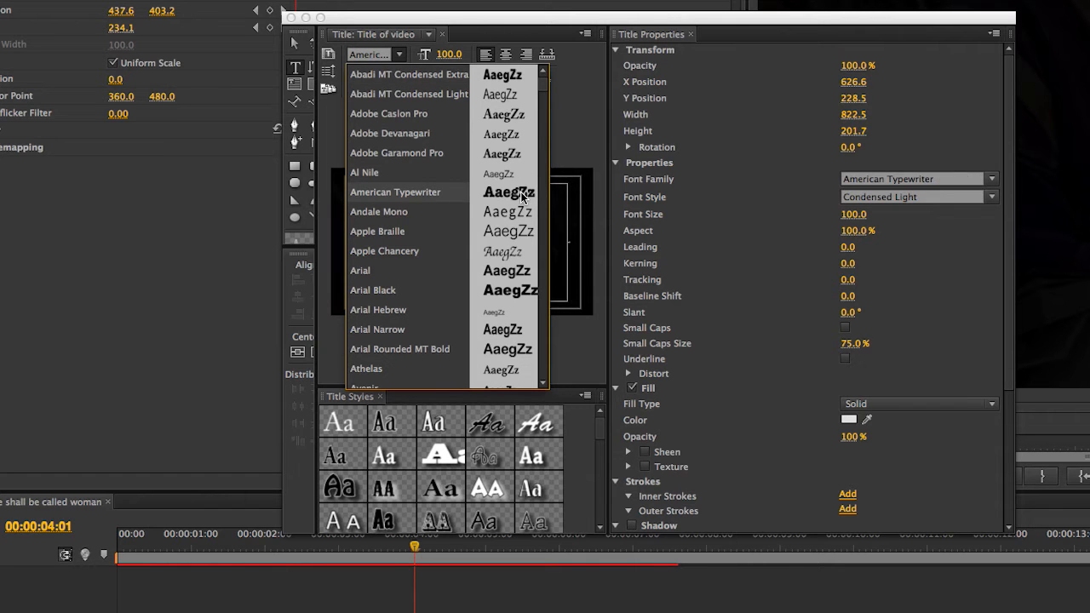
left_click_drag(547, 84, 550, 100)
left_click(513, 175)
left_click(501, 175)
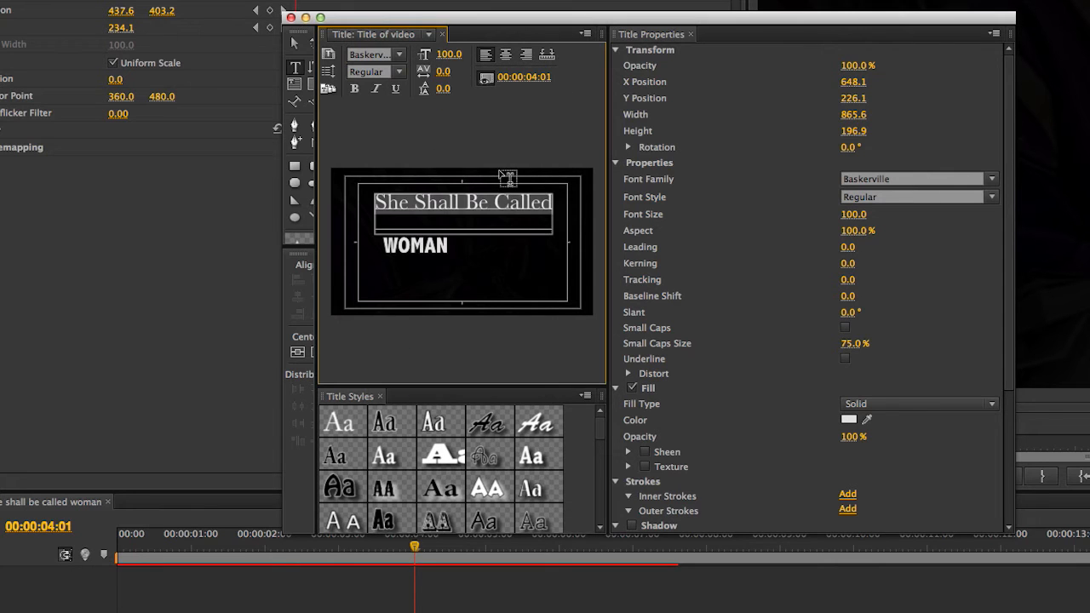
Try the Edwardian Script ITC font on the "WOMAN" text
left_click(438, 246)
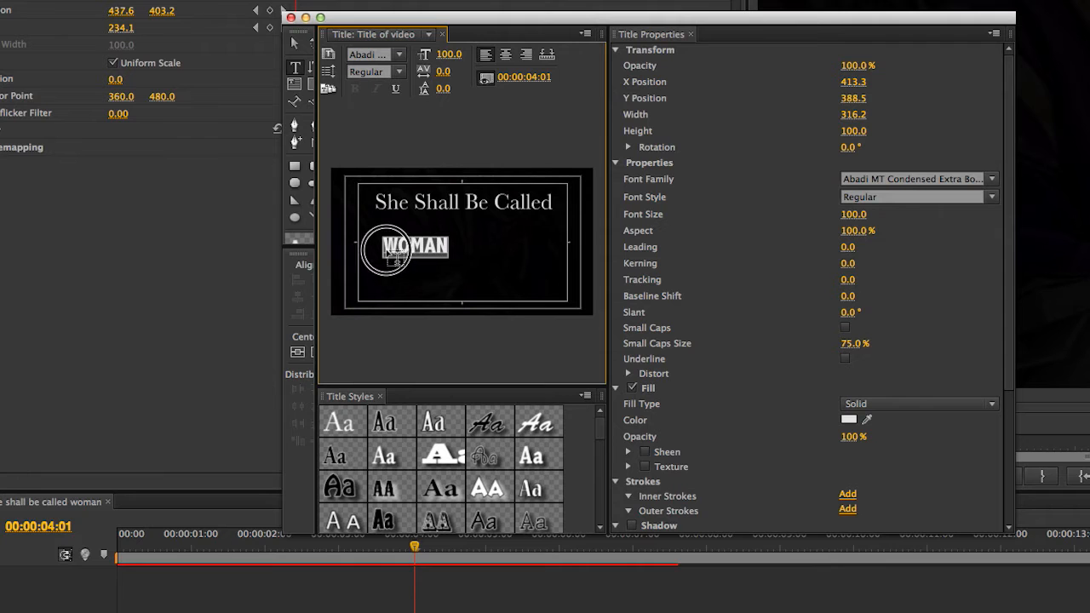
left_click(399, 56)
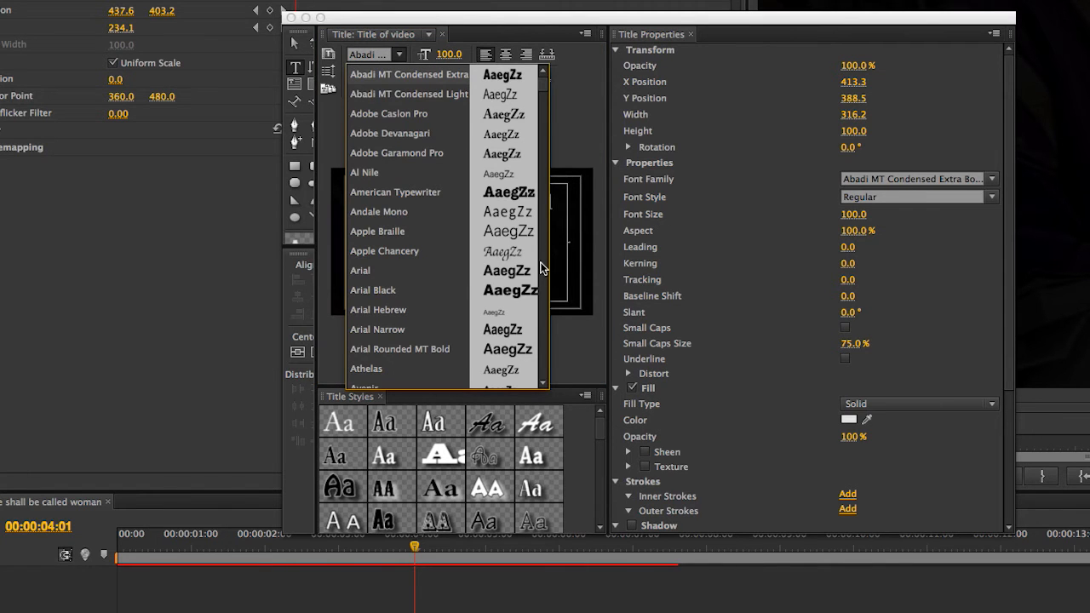
left_click_drag(543, 82, 542, 147)
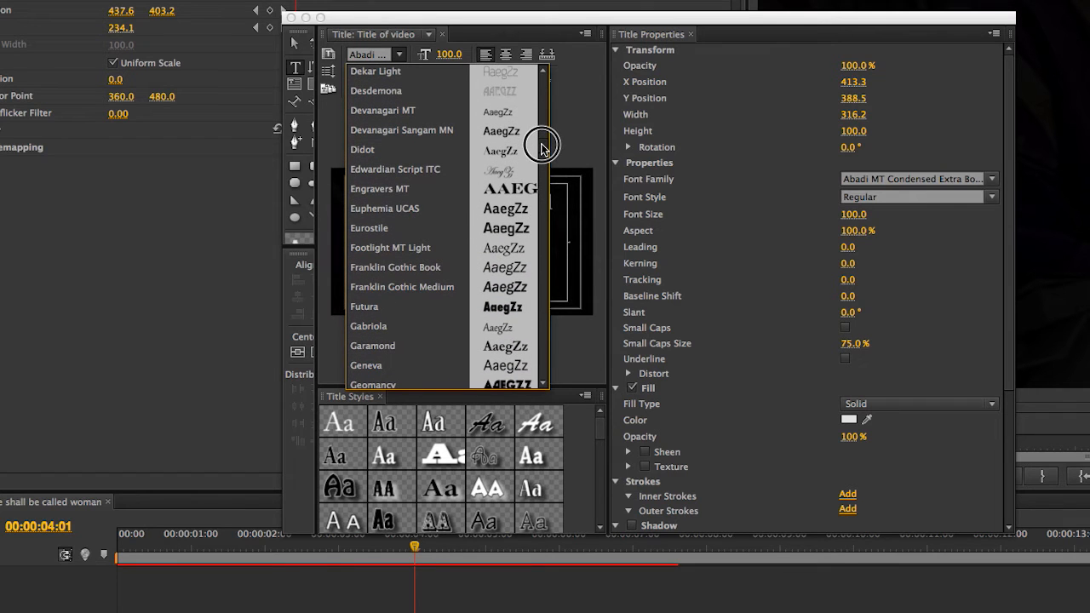
left_click(503, 180)
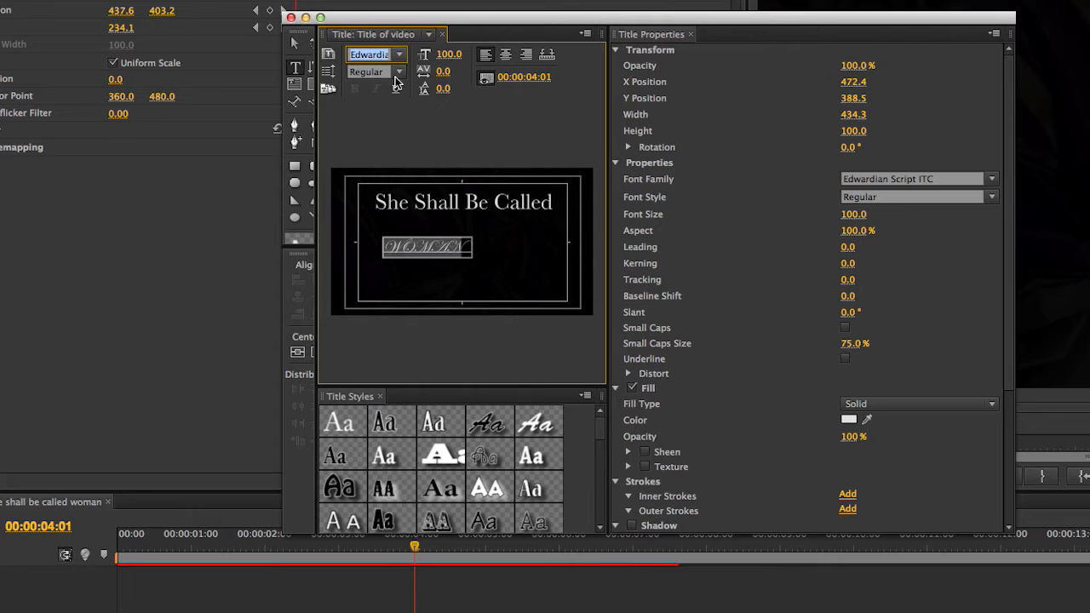
Set the font of the "WOMAN" text to Harrington
left_click(399, 58)
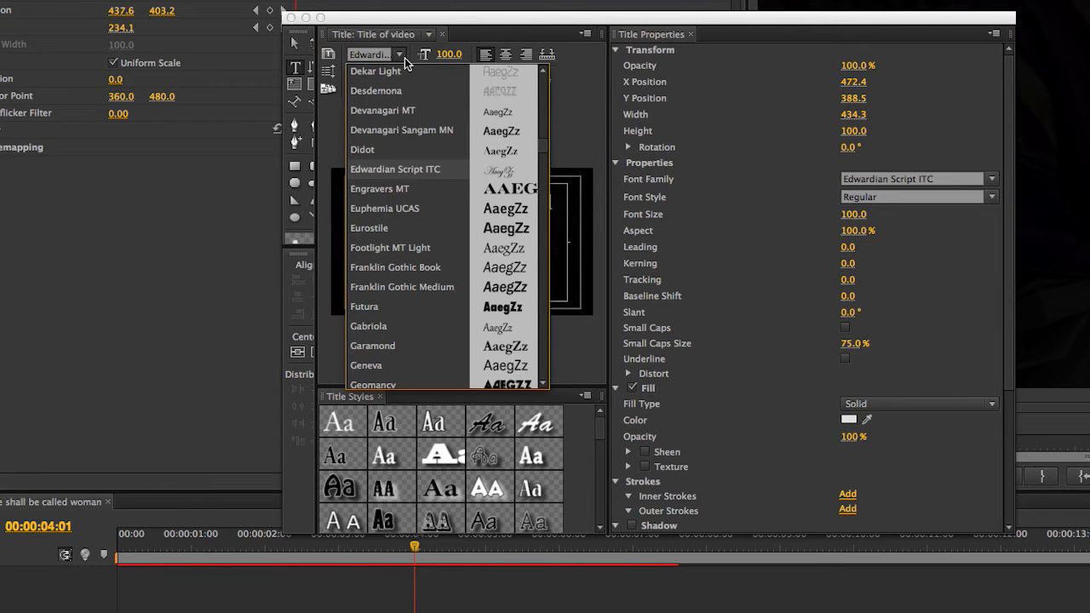
left_click(401, 58)
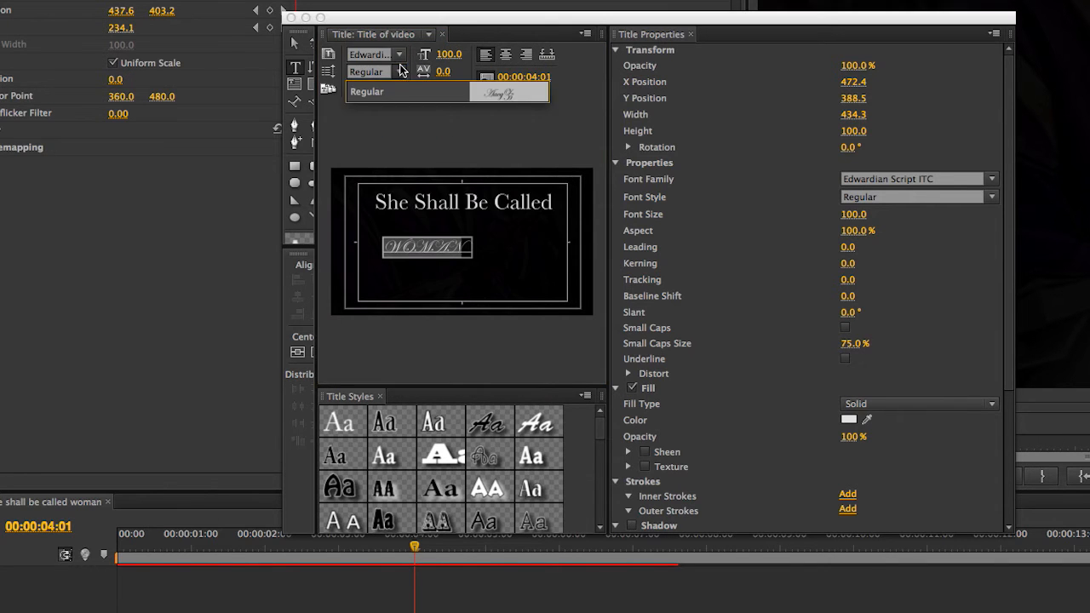
left_click(398, 54)
left_click_drag(542, 154, 530, 175)
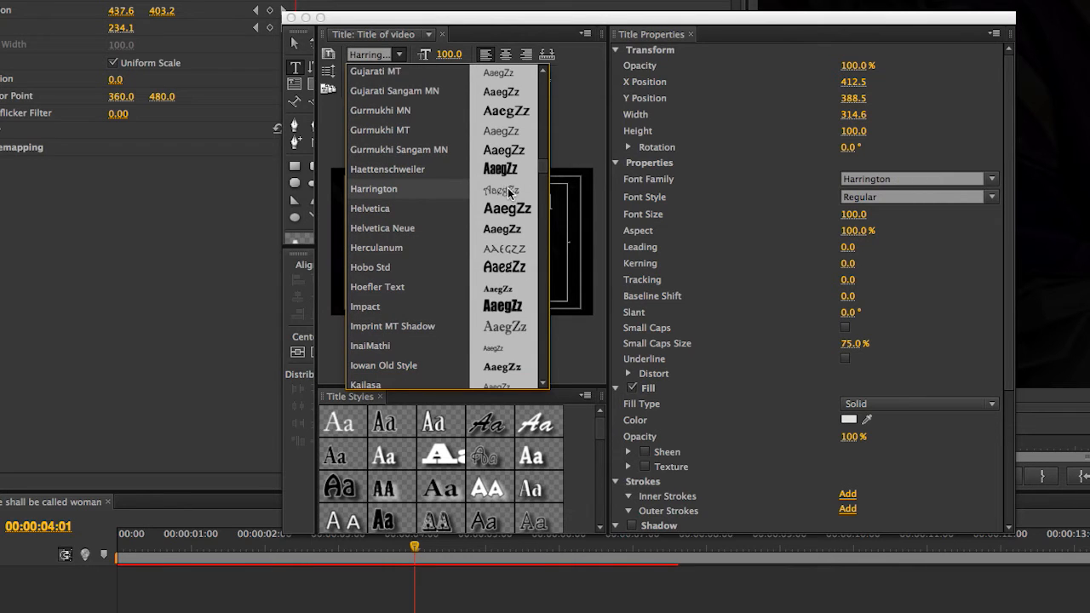
left_click(504, 189)
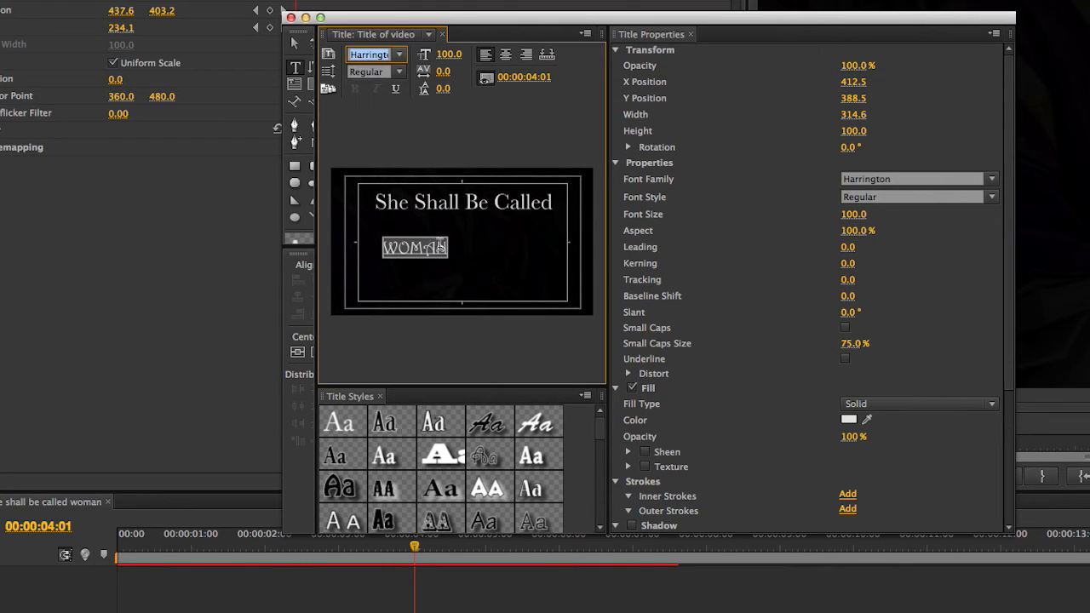
Enlarge the "WOMAN" text to a font size of about 261, making it nearly as wide as the line above
left_click(439, 247)
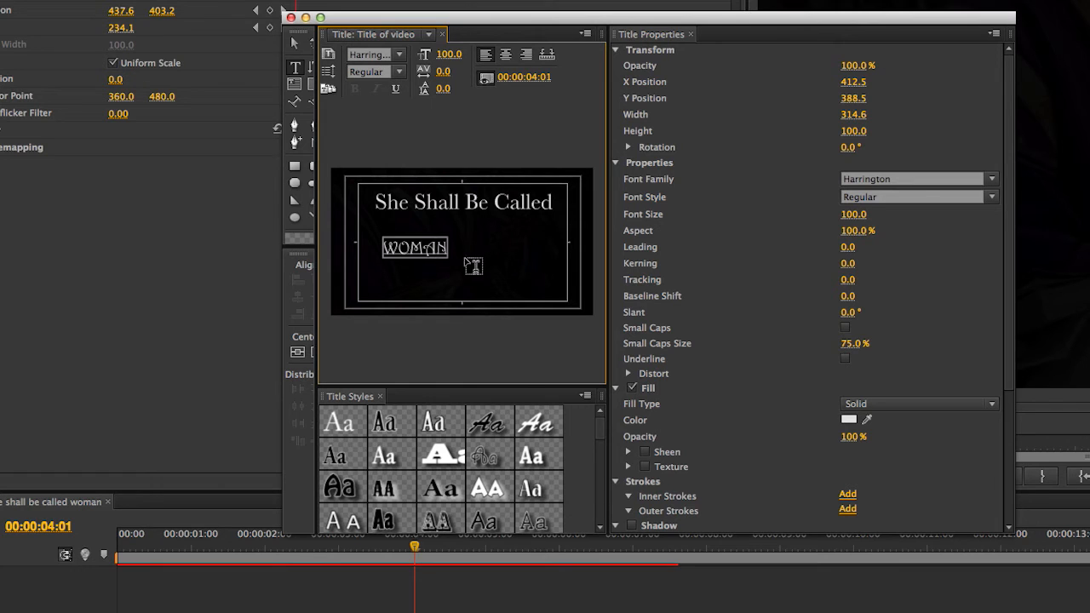
key("super+a")
left_click_drag(448, 258, 553, 289)
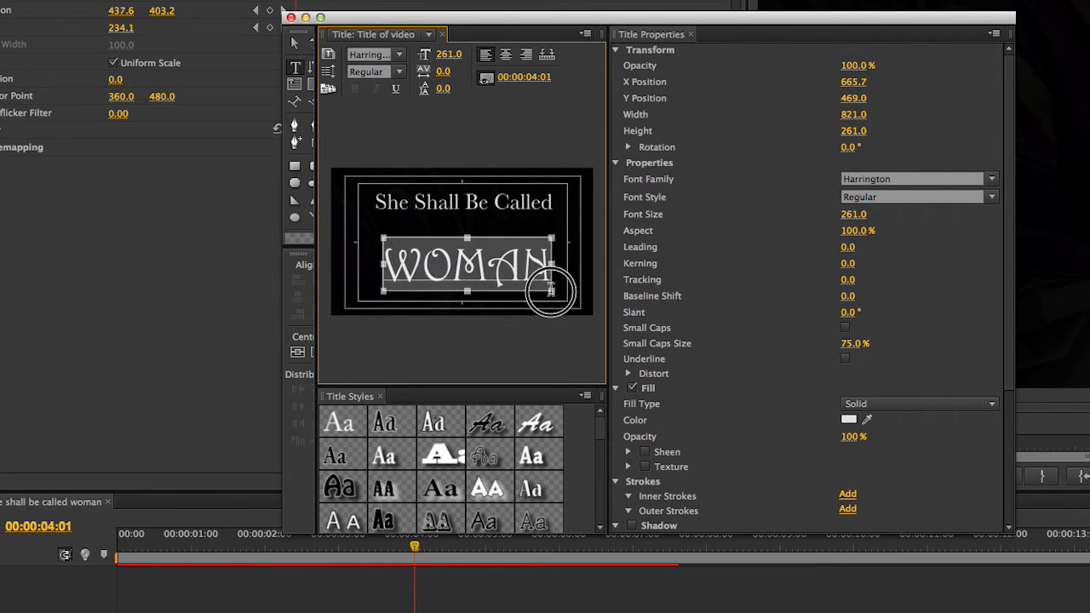
Reposition both texts freehand, "She Shall Be Called" to about X 620, Y 210 and "WOMAN" to about X 626, Y 437
left_click(448, 201)
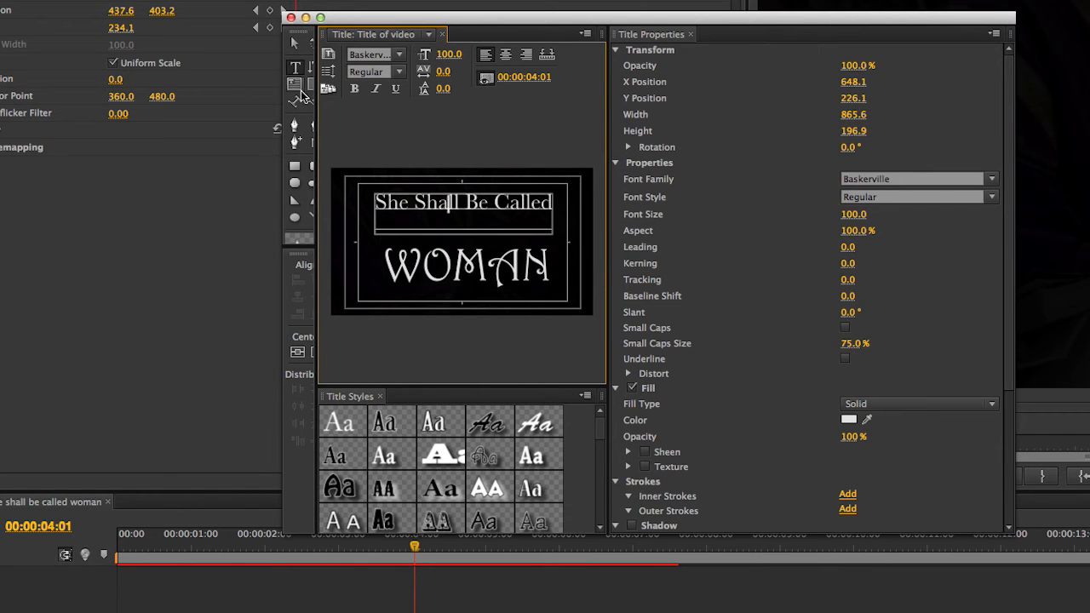
left_click(296, 42)
left_click_drag(467, 286, 460, 291)
left_click(521, 230)
left_click(473, 301)
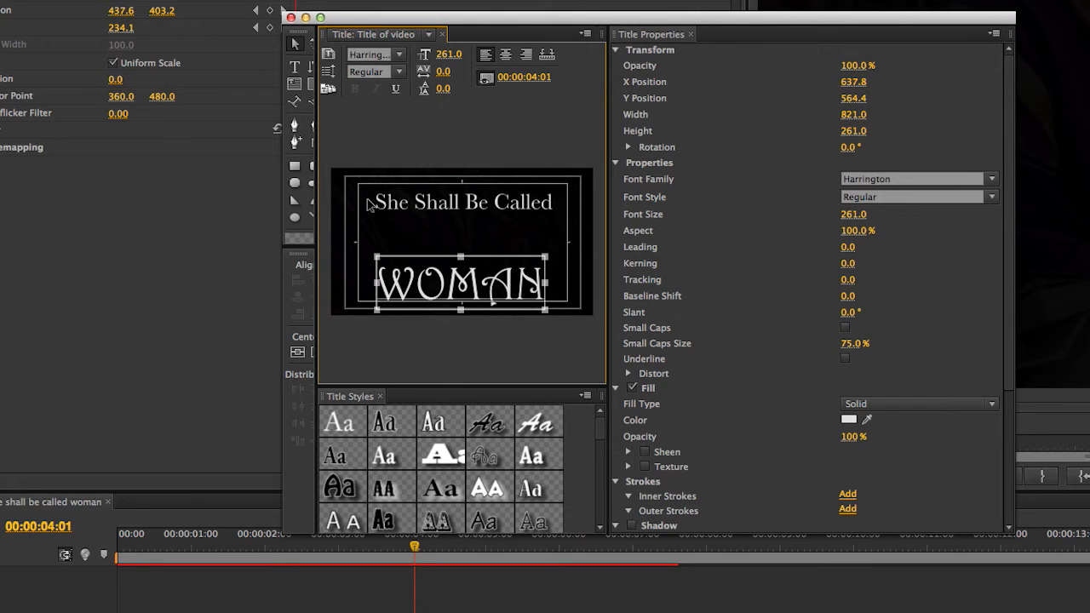
left_click(472, 207)
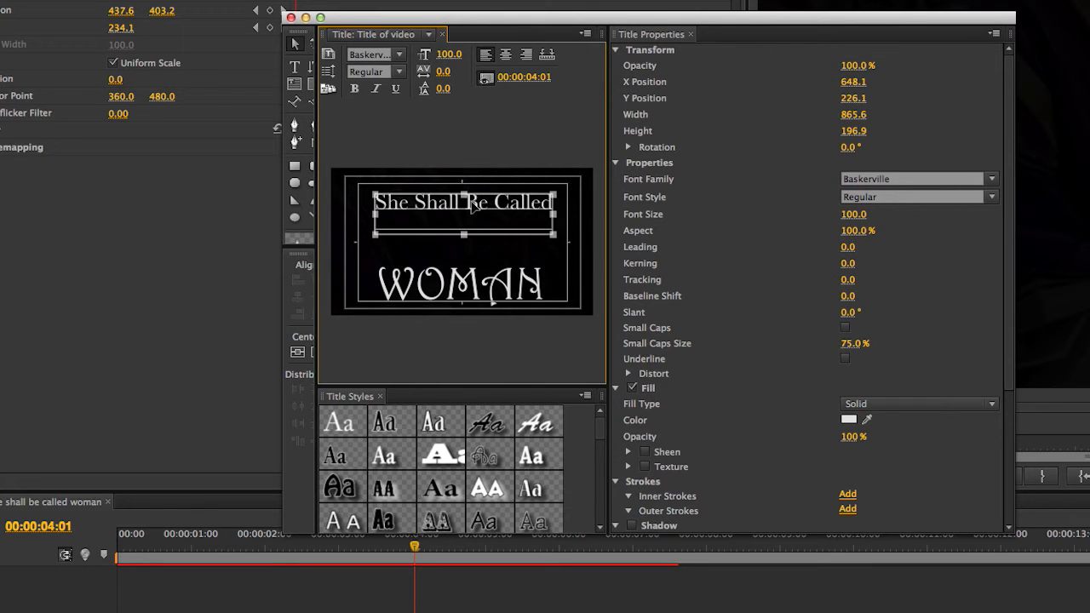
left_click_drag(436, 204, 430, 201)
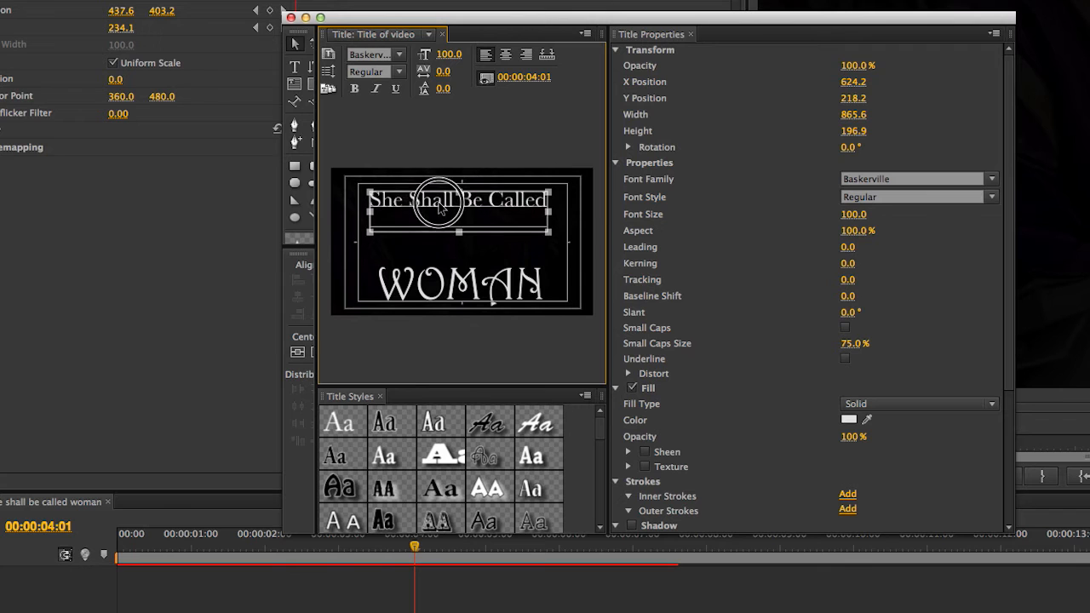
left_click_drag(454, 298, 435, 259)
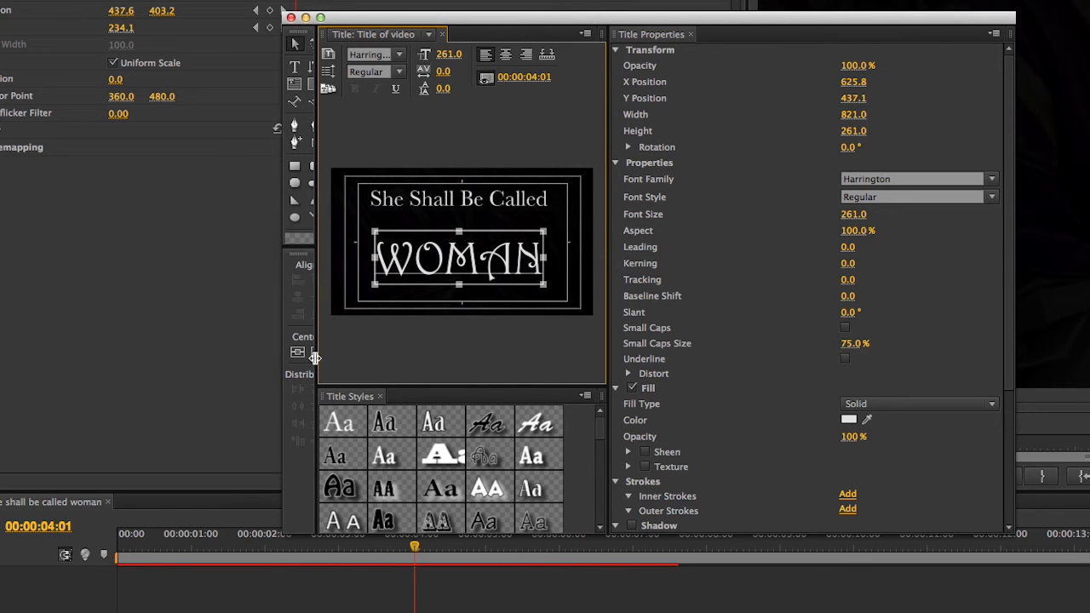
Center "WOMAN" vertically and horizontally in the frame, and move it straight down to about Y 453
left_click_drag(316, 350, 321, 350)
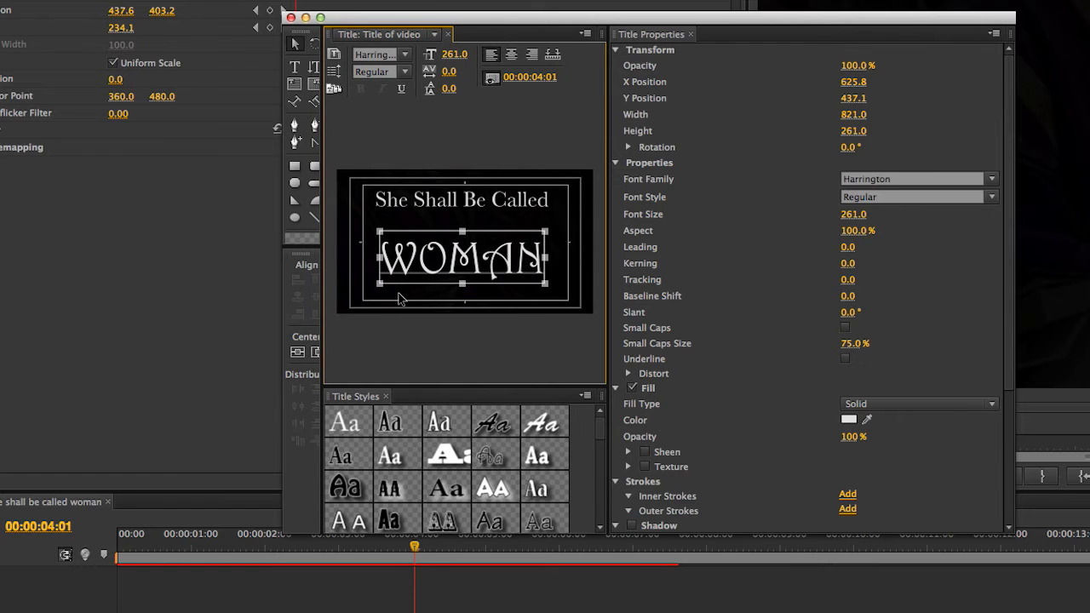
left_click(300, 352)
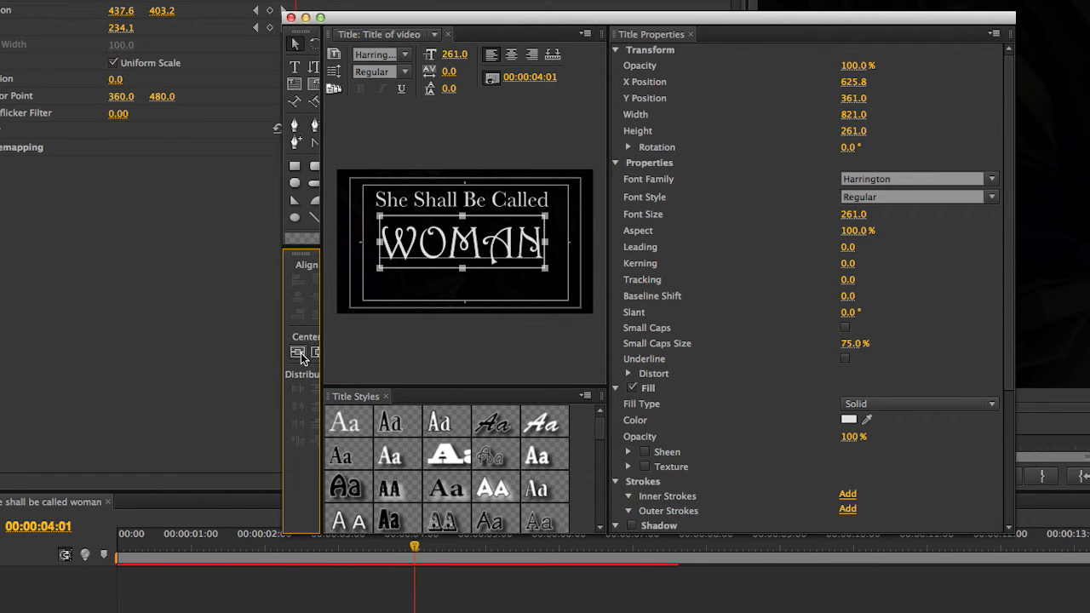
left_click(315, 352)
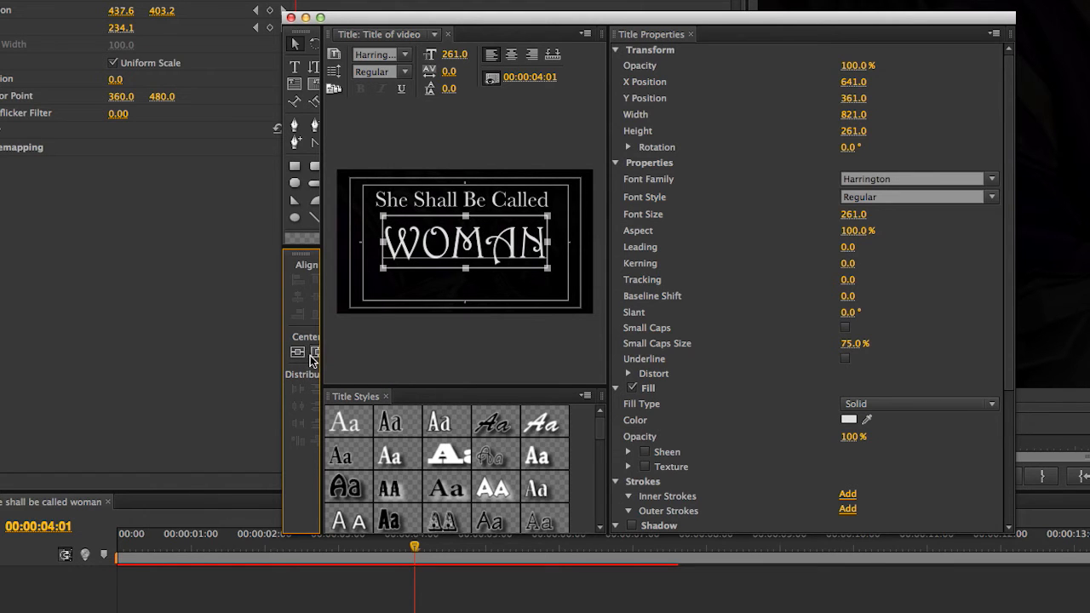
left_click_drag(467, 247, 474, 260)
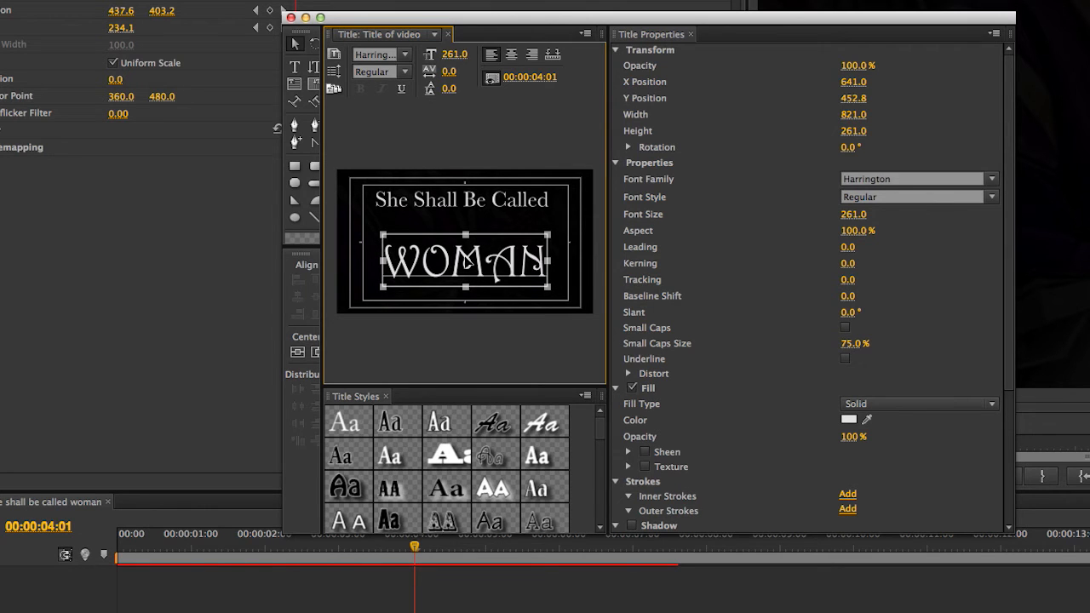
Center "She Shall Be Called" in the frame and move it up to about Y 307, just above "WOMAN"
left_click(494, 198)
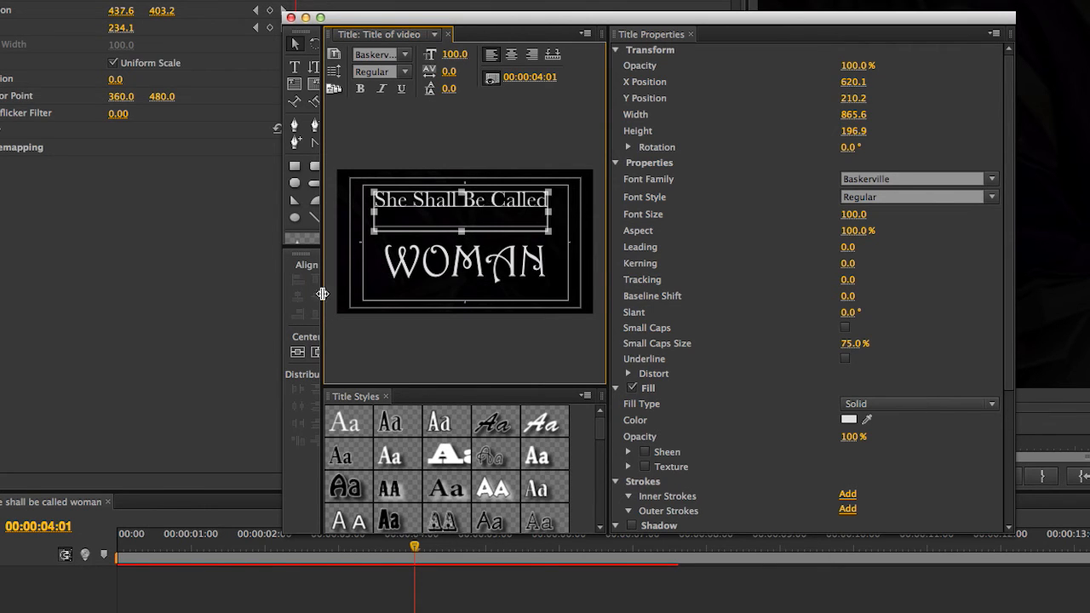
left_click(313, 350)
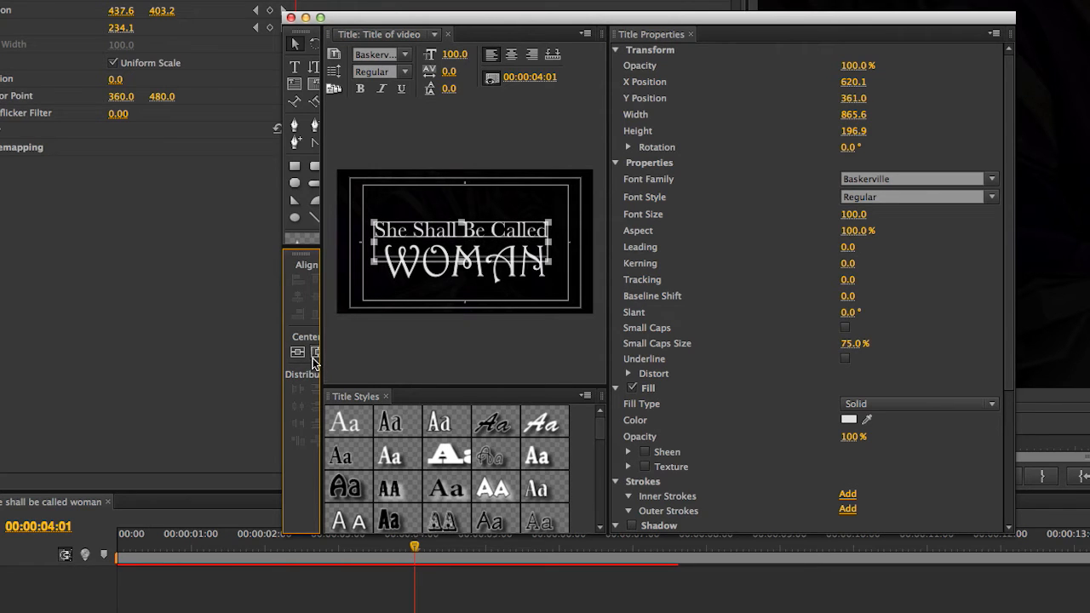
left_click(297, 352)
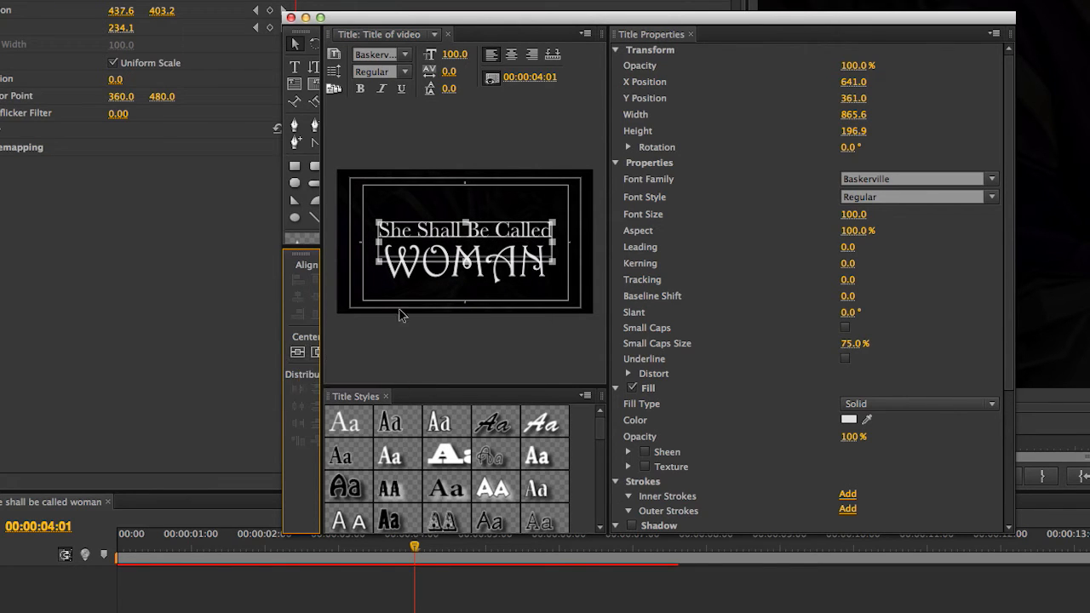
left_click(510, 234)
left_click_drag(509, 231, 509, 223)
left_click(488, 342)
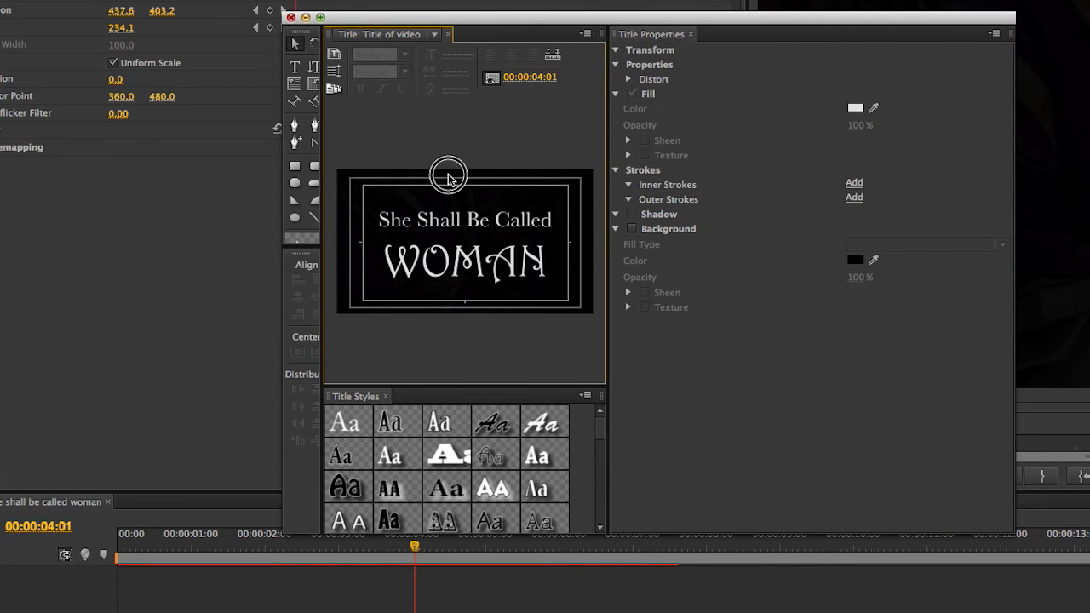
Try a red fill, E20000, on the whole "She Shall Be Called" text, and undo it
left_click(461, 218)
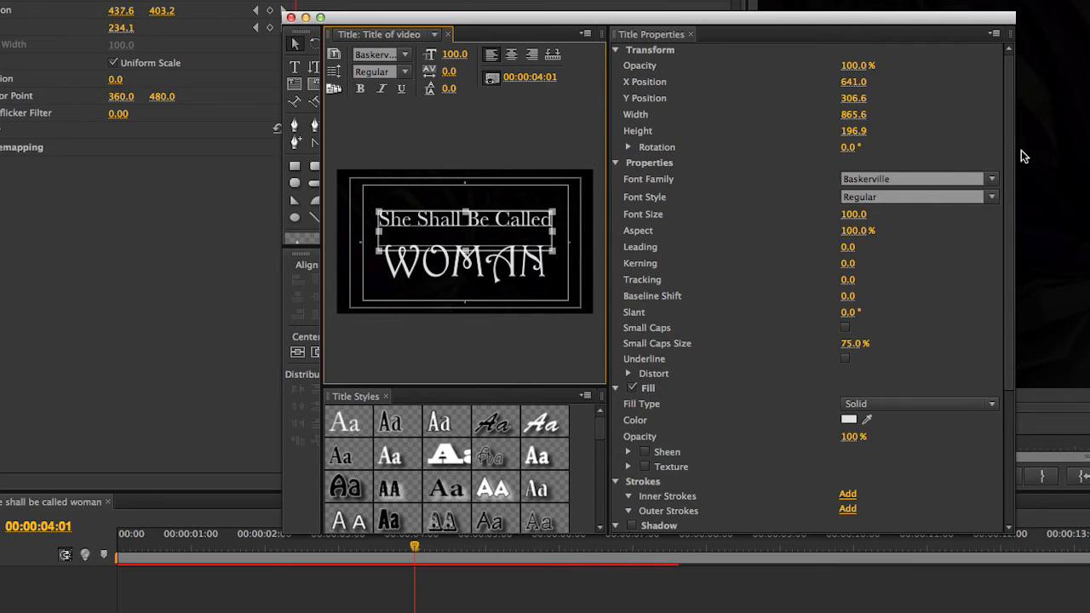
left_click_drag(1010, 121, 1007, 260)
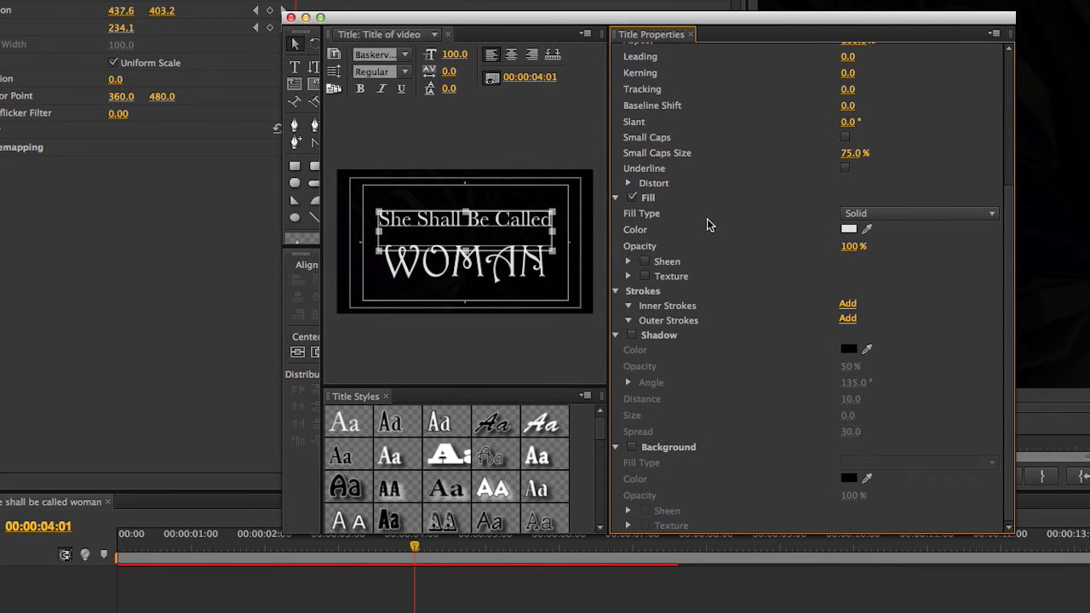
double_click(517, 219)
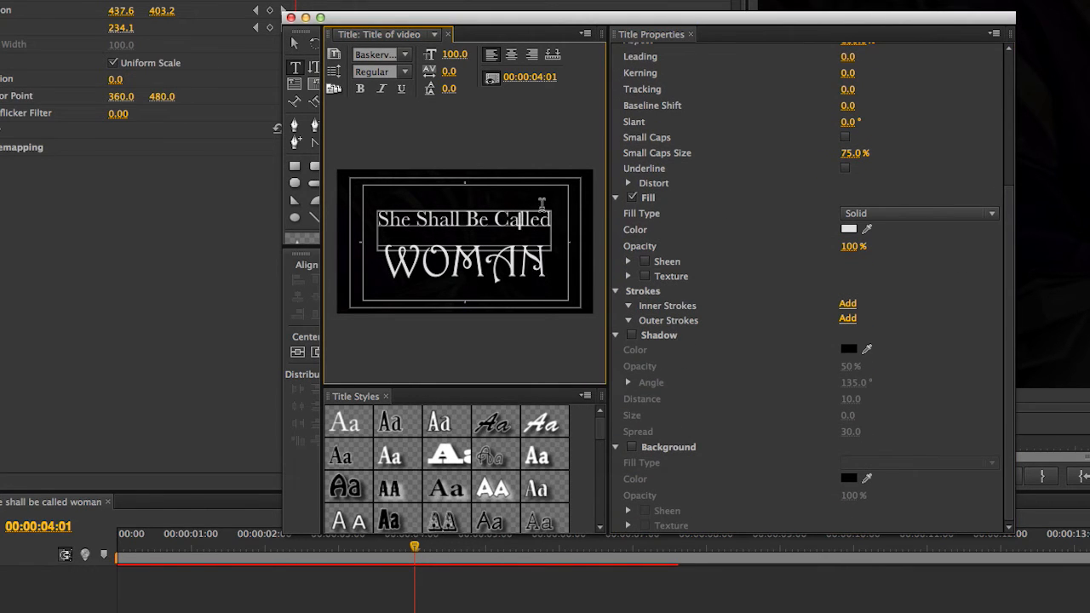
key("ctrl+a")
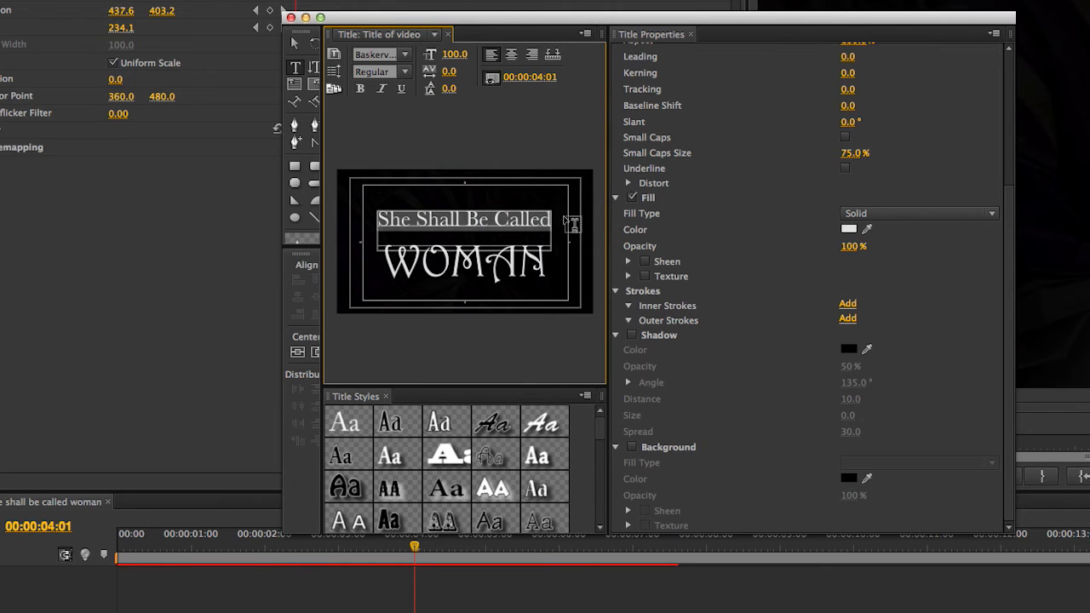
left_click(848, 230)
left_click(564, 337)
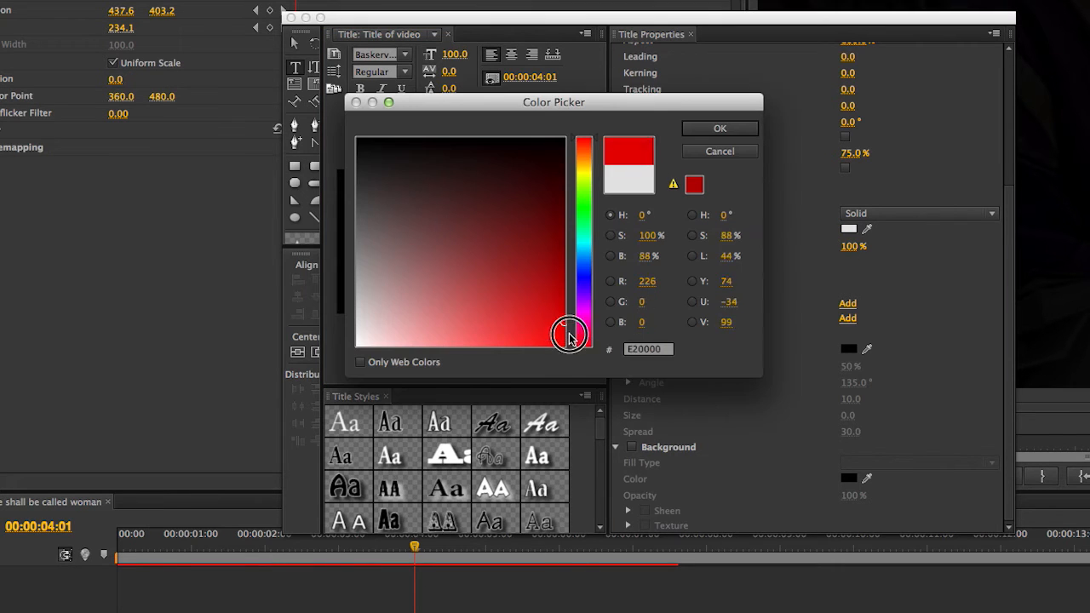
left_click(724, 130)
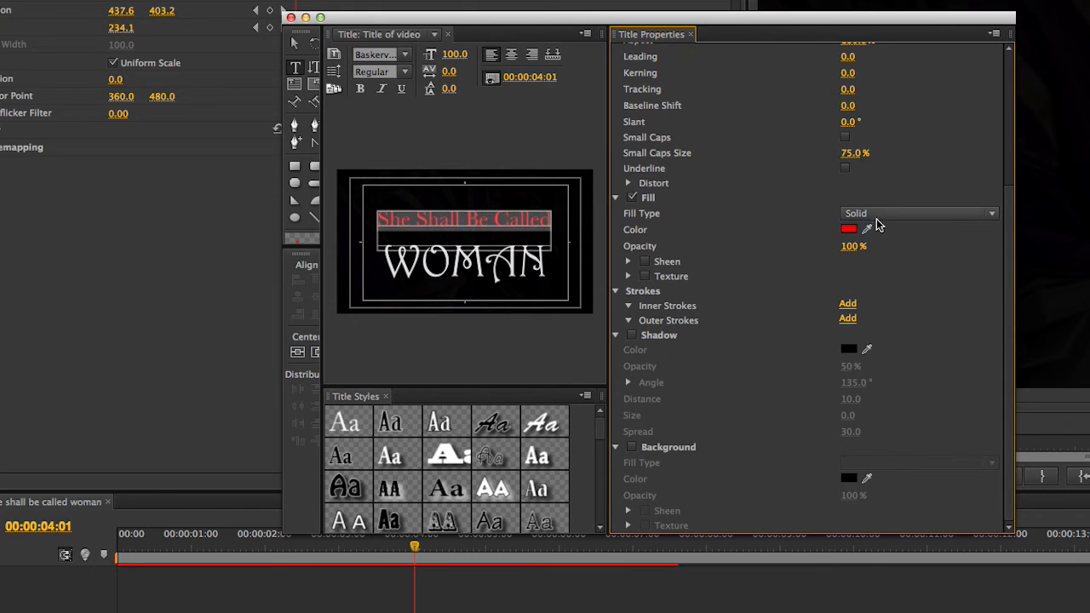
key("ctrl+z")
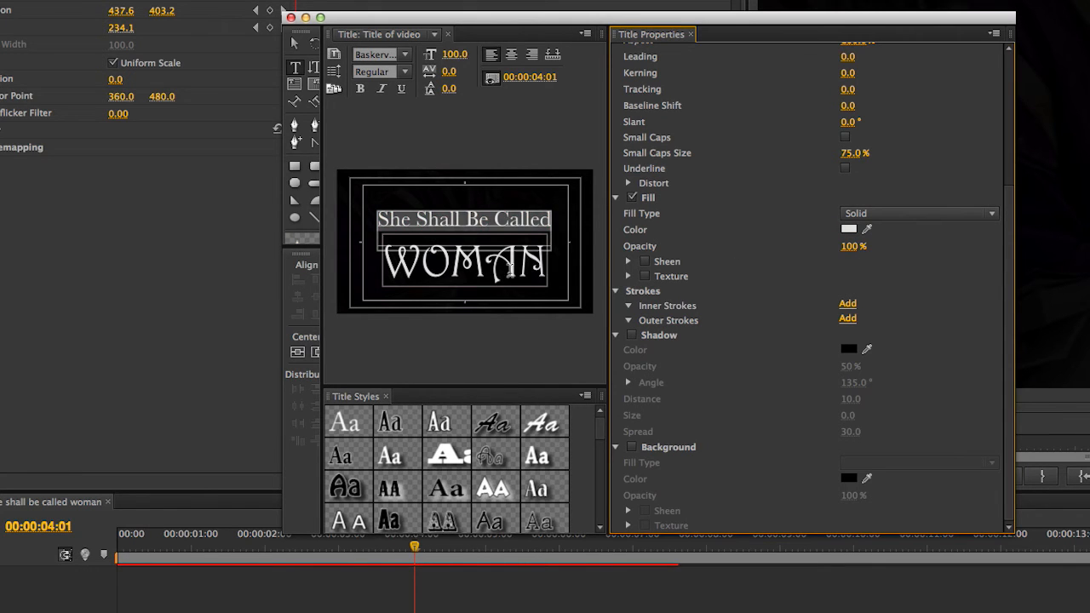
Set the fill color of the whole "WOMAN" text to magenta, FF00BC
left_click(511, 267)
key("ctrl+a")
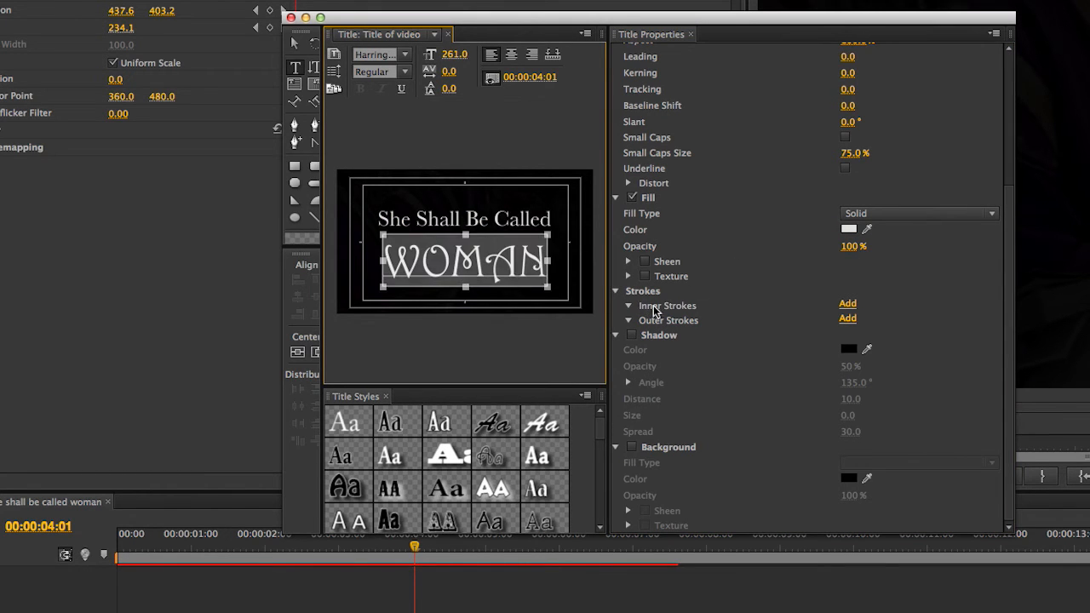
left_click(848, 228)
left_click(579, 320)
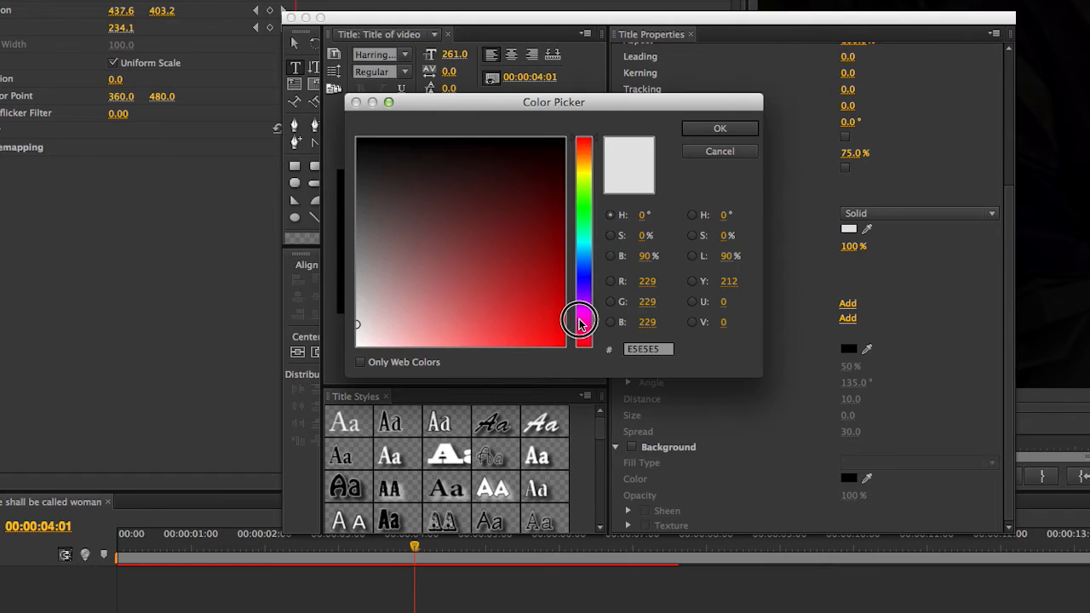
left_click(564, 344)
left_click(741, 132)
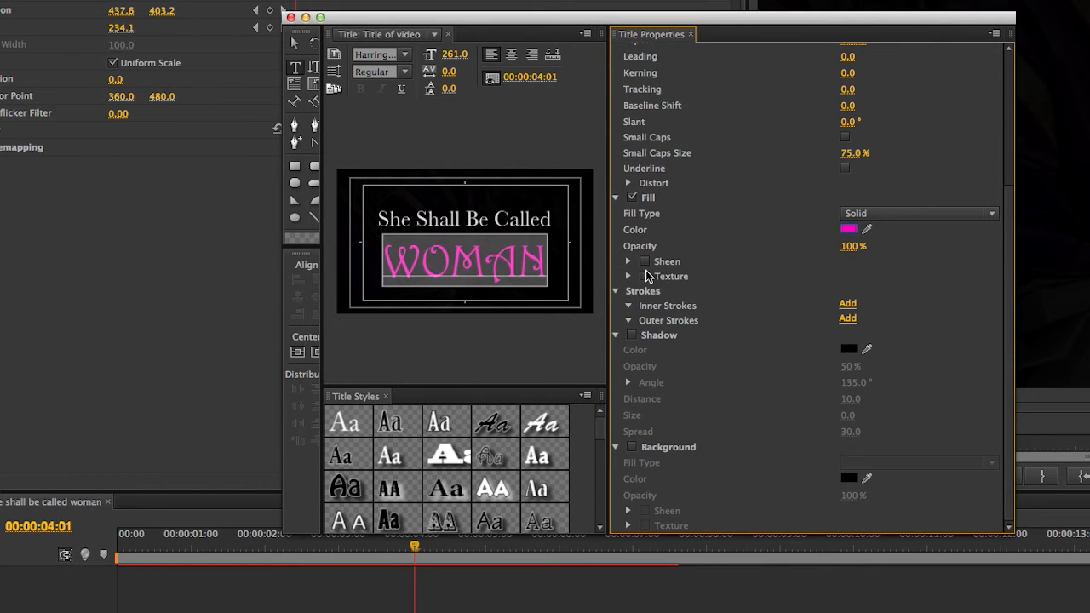
Give "WOMAN" a Linear Gradient fill with the second color stop set to purple, A00188, and deselect the text
left_click(876, 213)
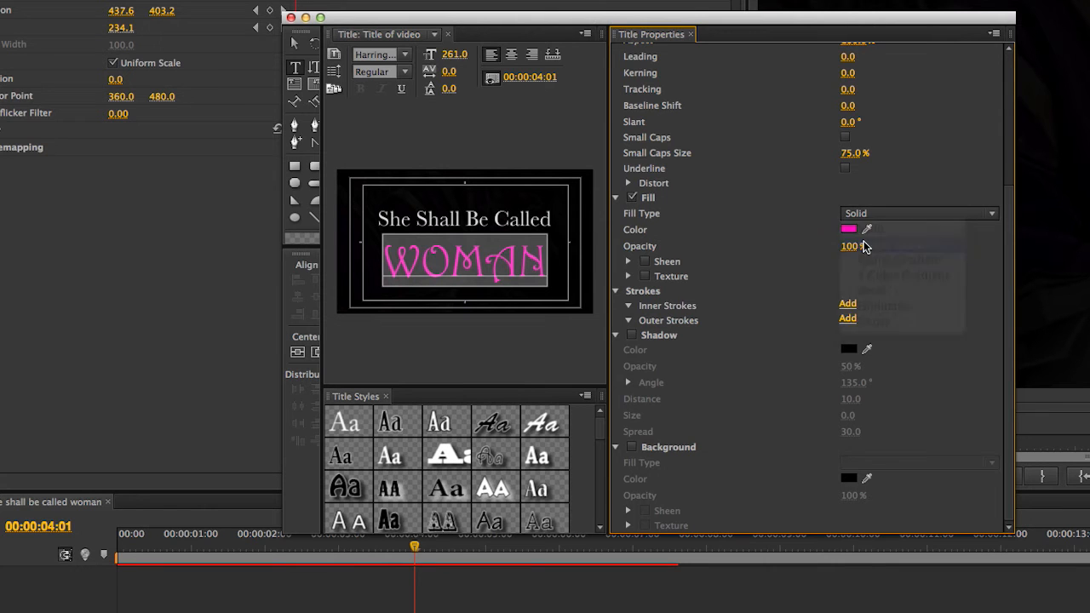
left_click(870, 245)
double_click(955, 243)
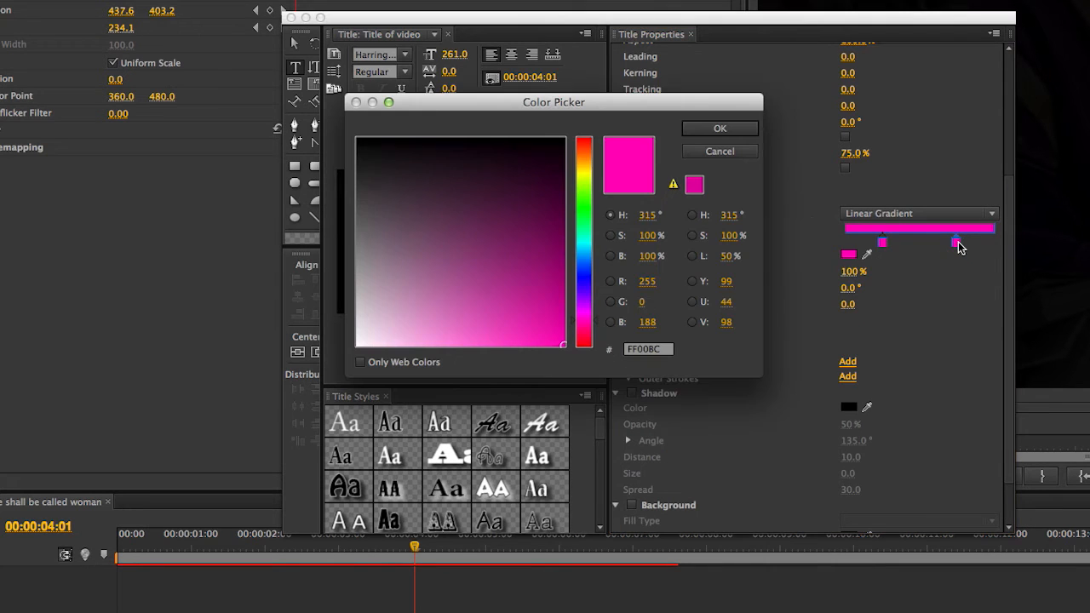
left_click(586, 277)
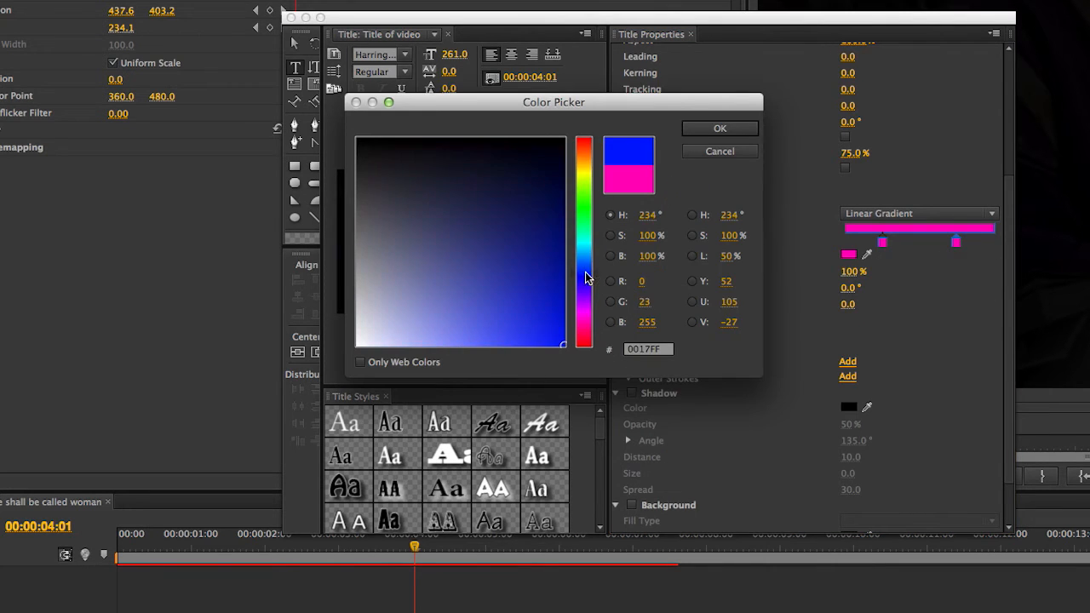
left_click(584, 322)
left_click(589, 157)
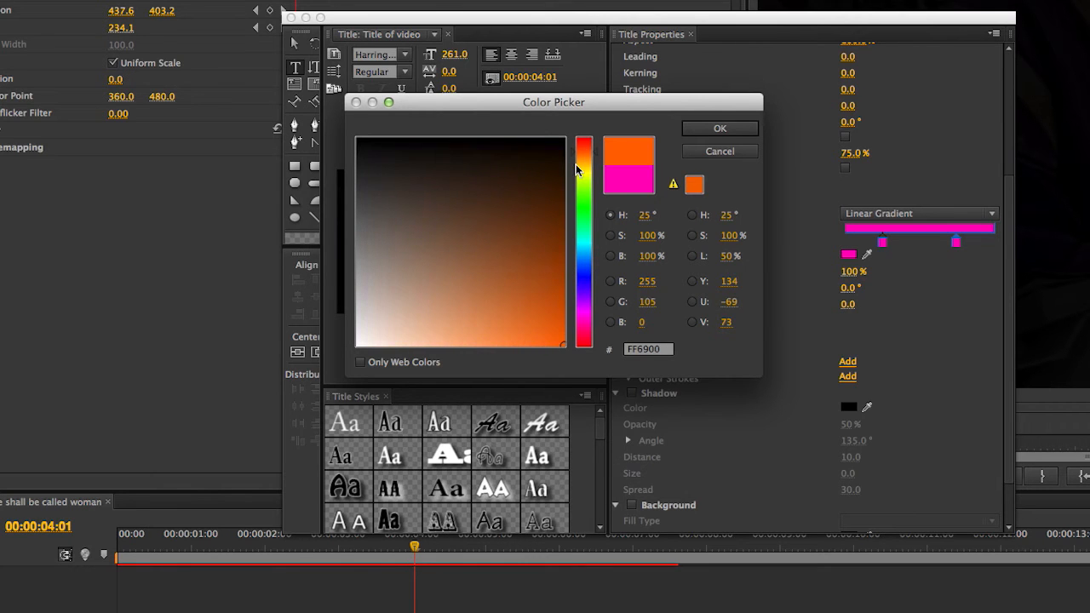
left_click(590, 317)
left_click(562, 271)
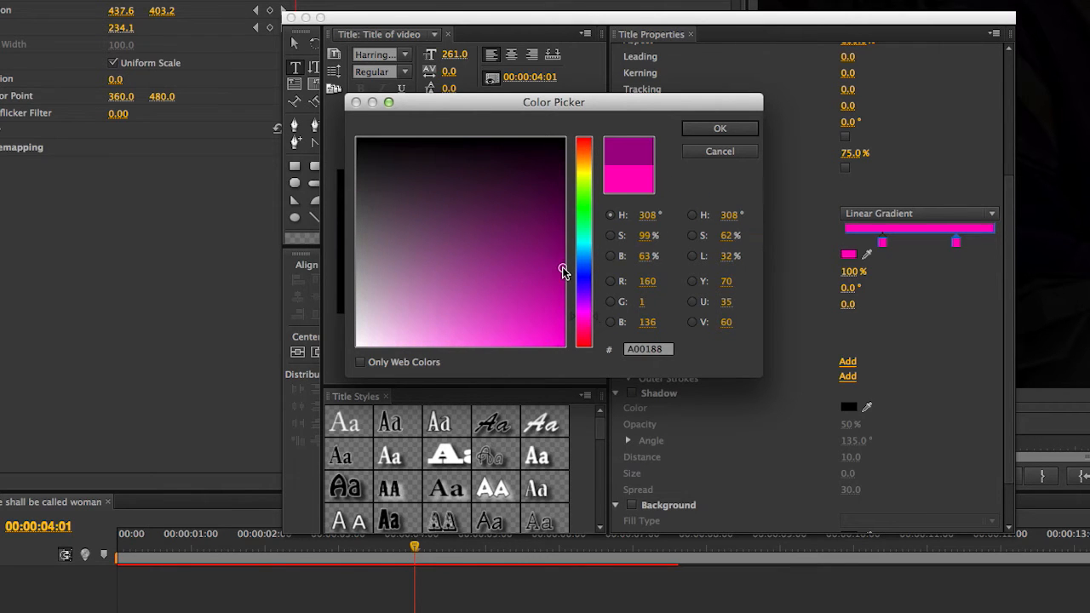
left_click(719, 129)
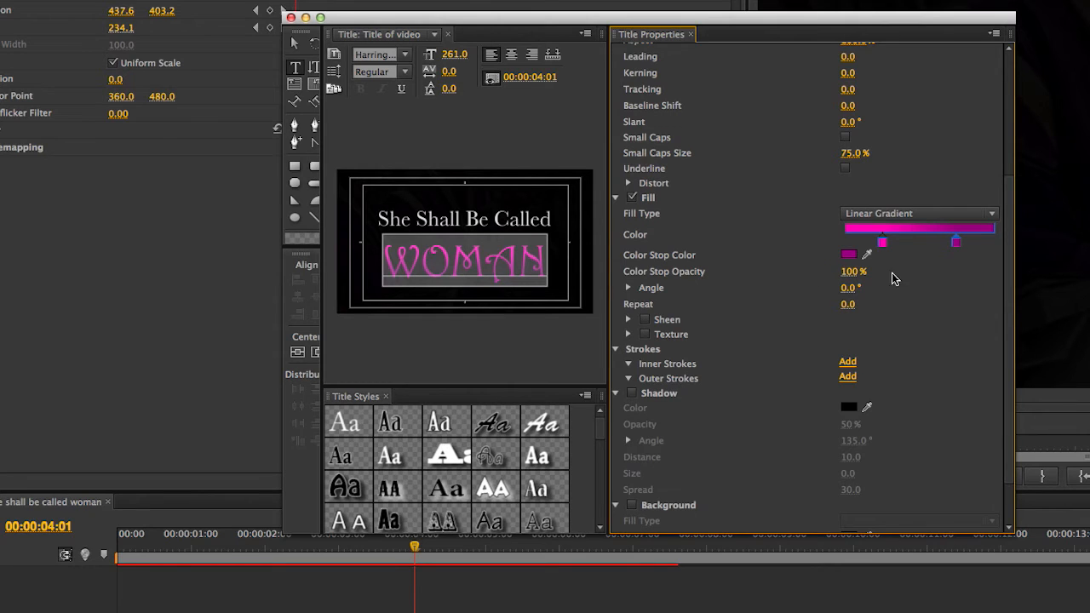
left_click(740, 269)
left_click(530, 223)
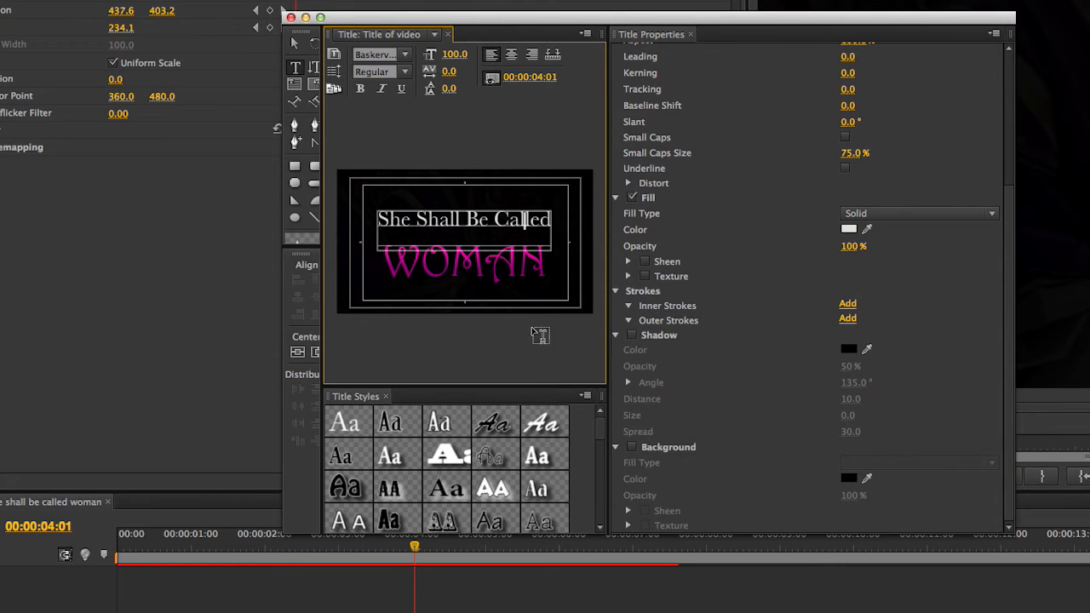
Try the Radial Gradient and 4 Color Gradient fill types on "WOMAN", and return its fill to Solid
left_click(516, 293)
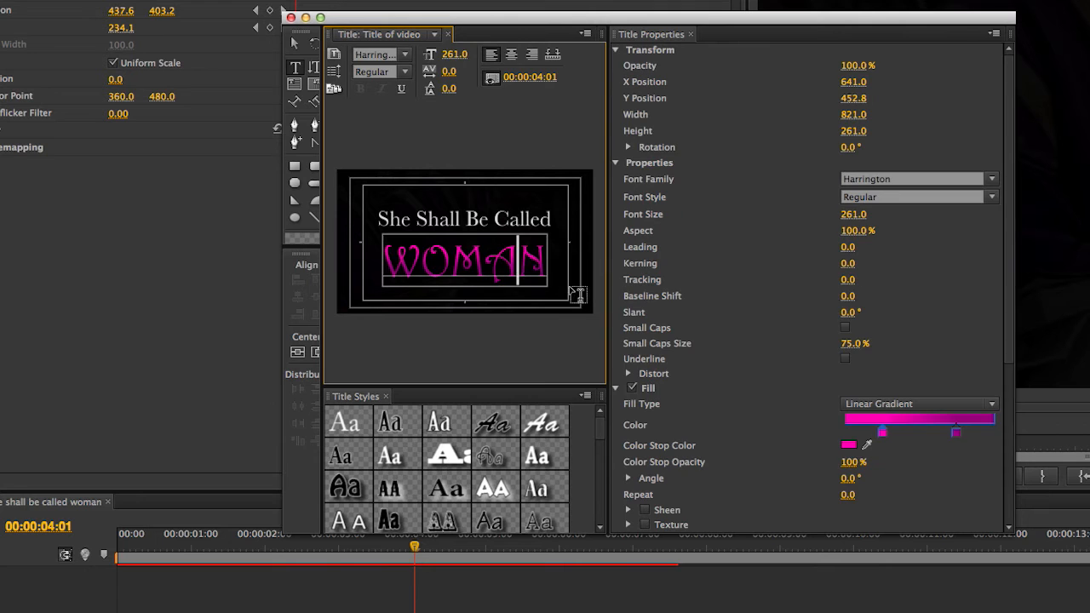
key("super+a")
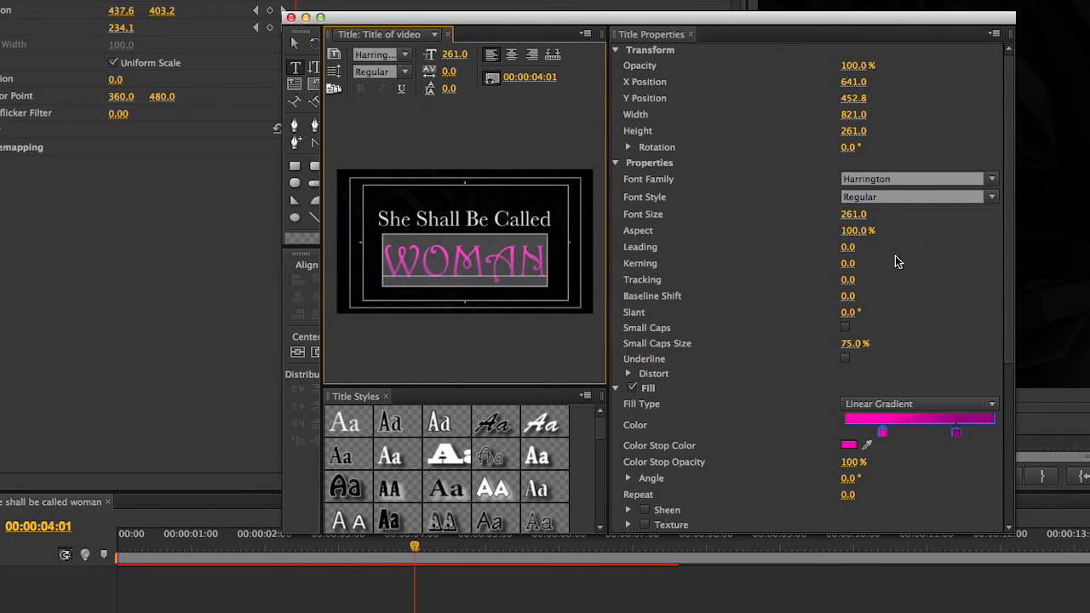
left_click(989, 407)
left_click(919, 449)
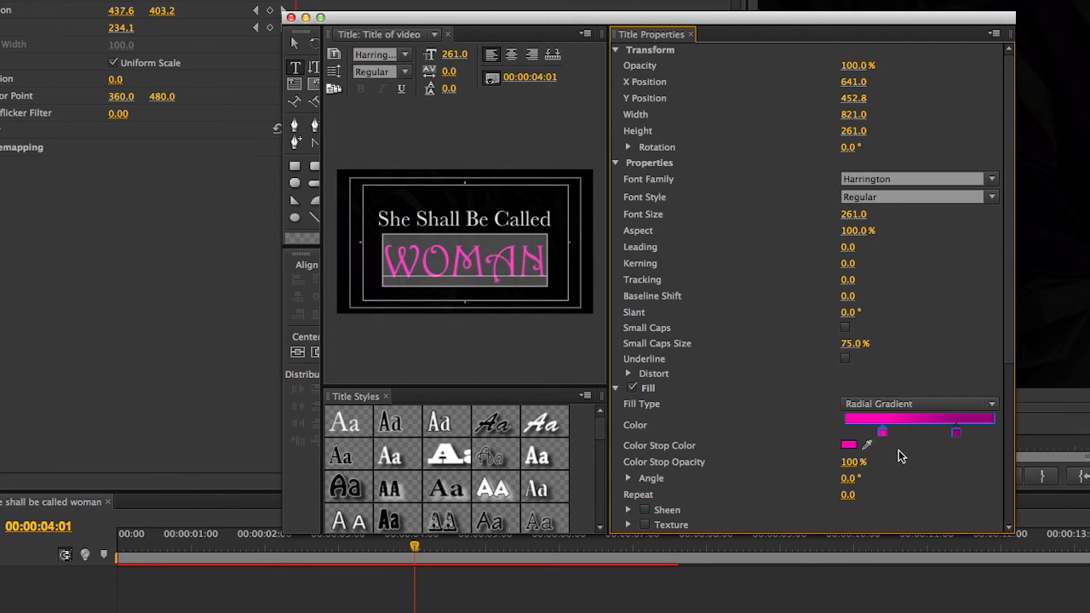
left_click(992, 409)
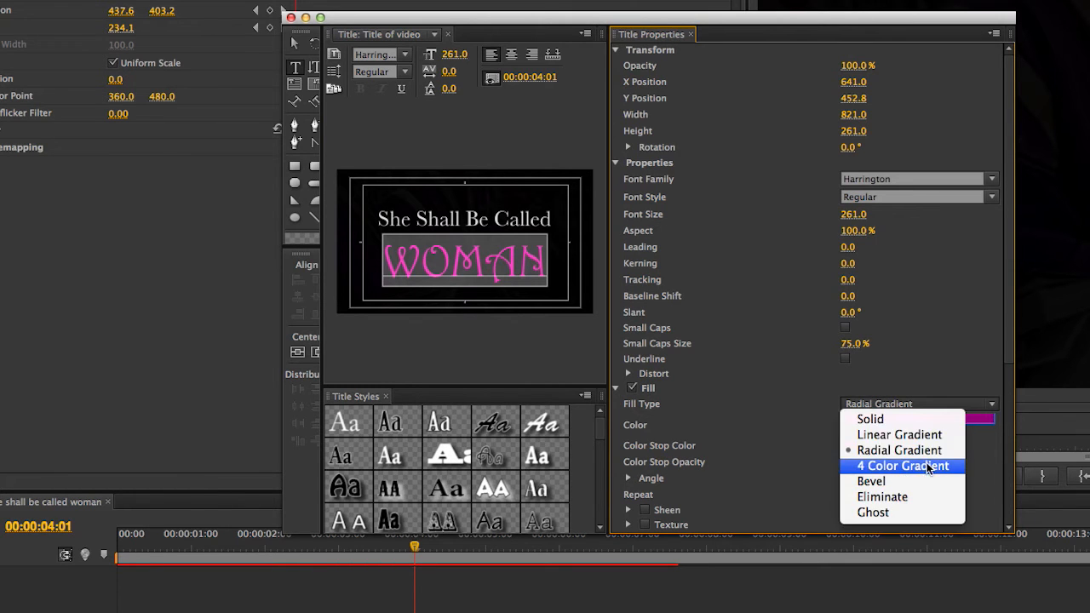
left_click(920, 466)
left_click(989, 403)
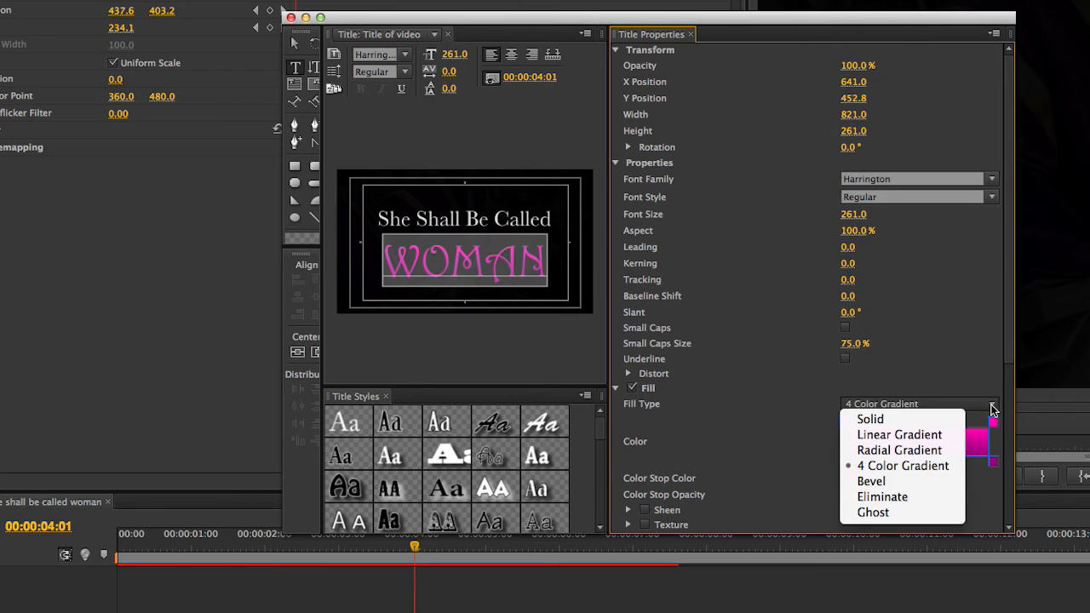
left_click(904, 479)
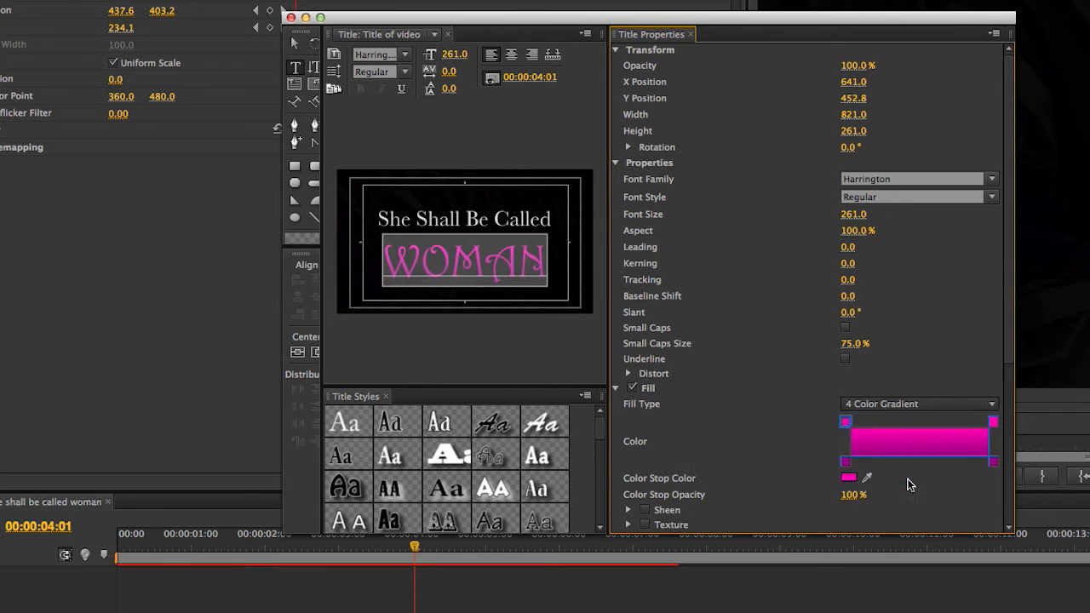
left_click(971, 410)
left_click(945, 416)
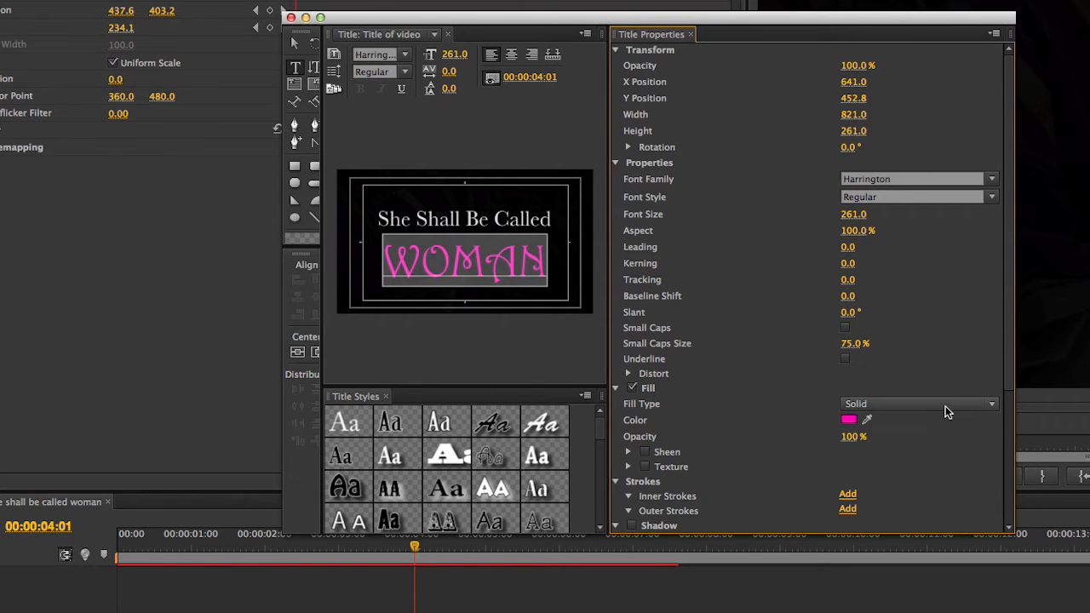
Apply a Linear Gradient fill to "WOMAN" with the second color stop set to dark magenta, 880164, and deselect the text
left_click(945, 408)
left_click(912, 432)
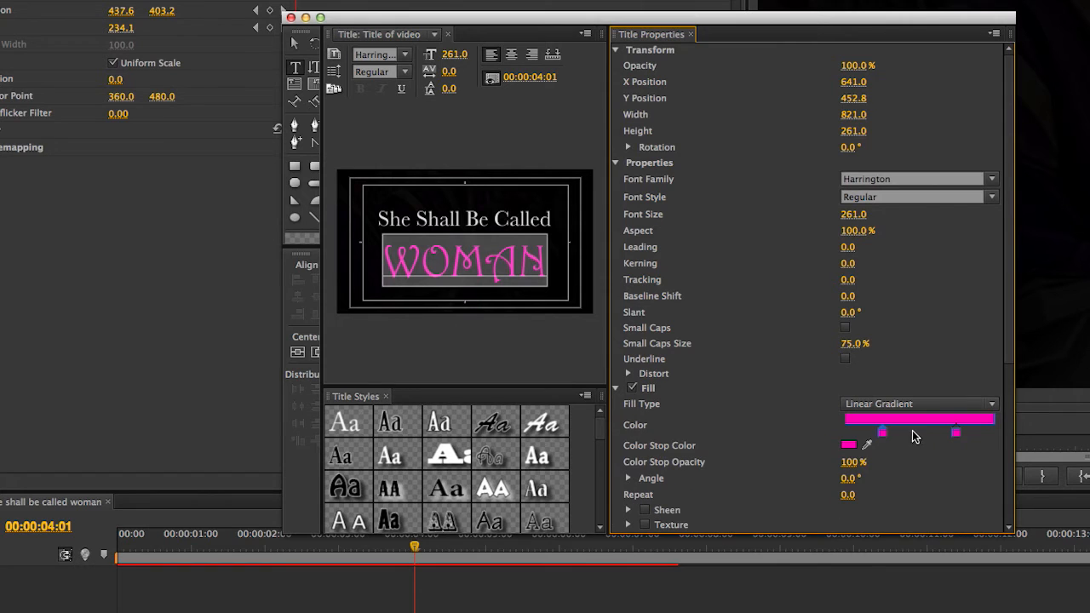
double_click(956, 433)
left_click(562, 252)
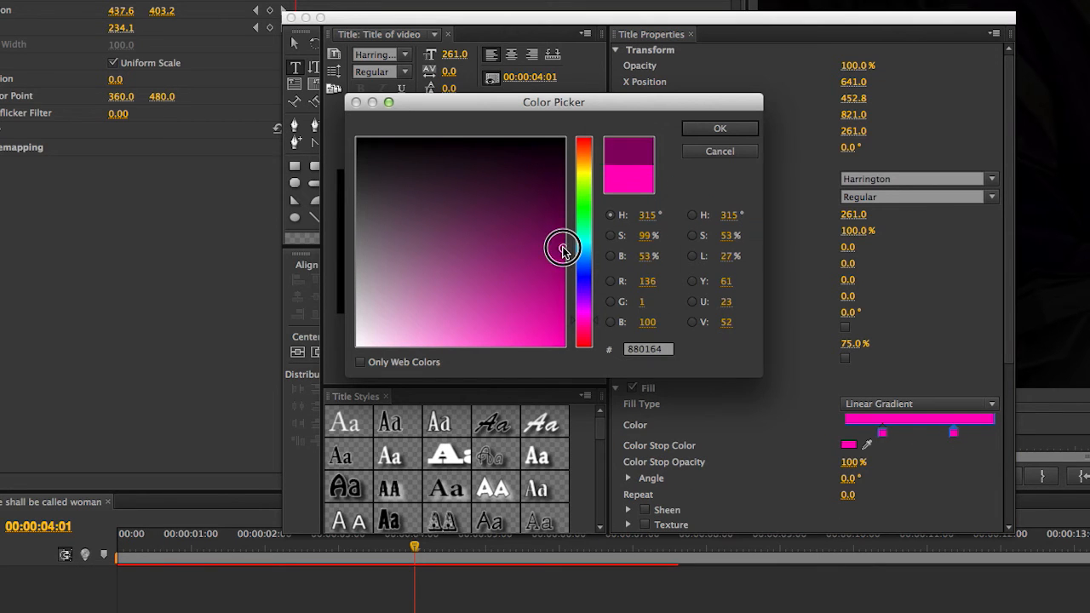
left_click(720, 130)
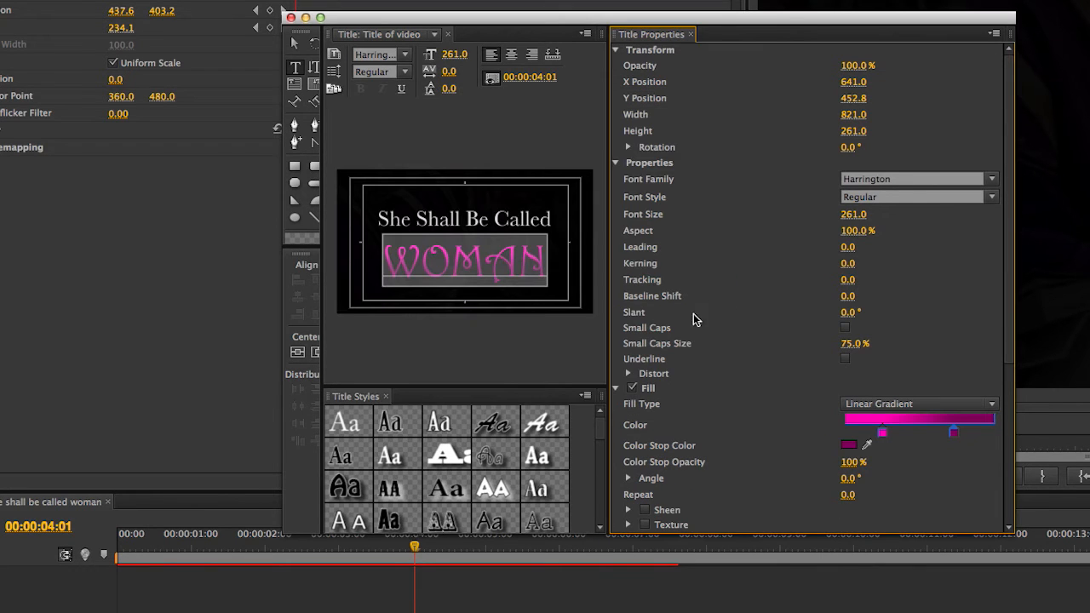
left_click(571, 285)
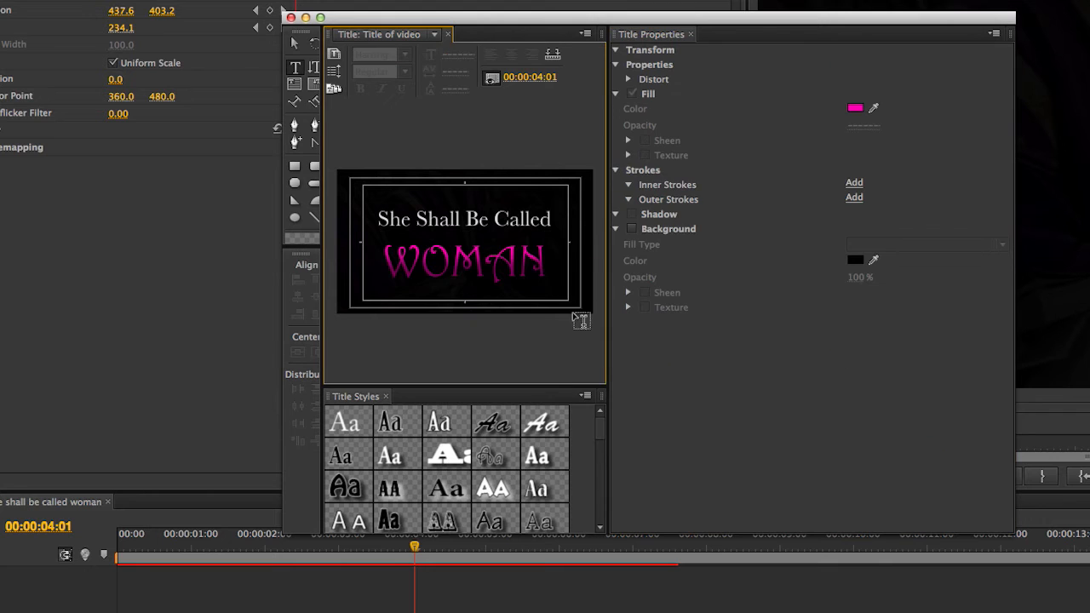
Enable the shadow on the "WOMAN" text, toggling it off and on again to compare
left_click(539, 255)
left_click(1002, 473)
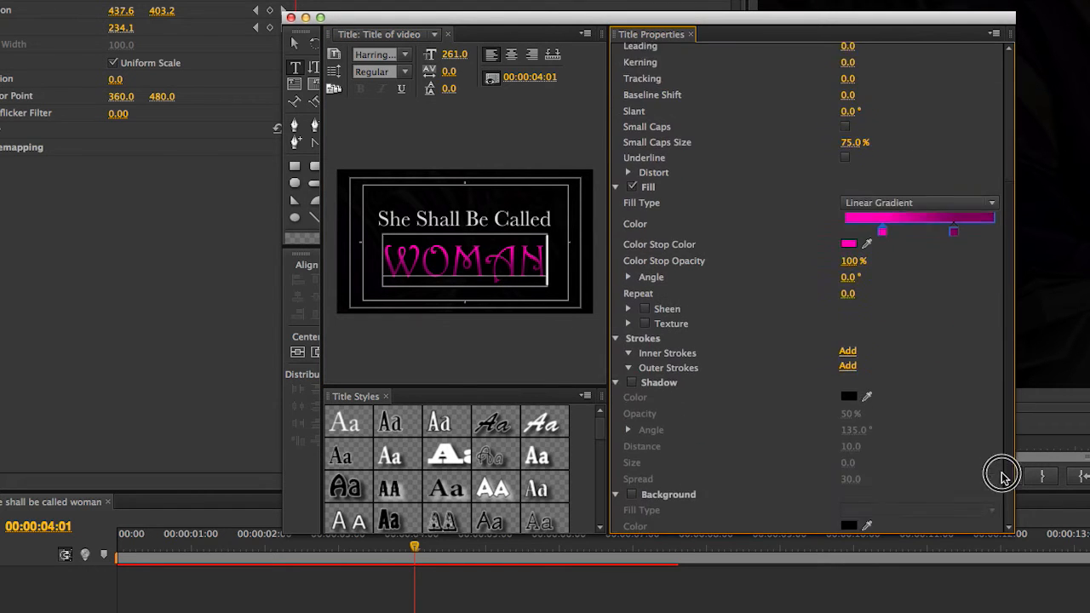
scroll(798, 441, "down", 2)
left_click(633, 343)
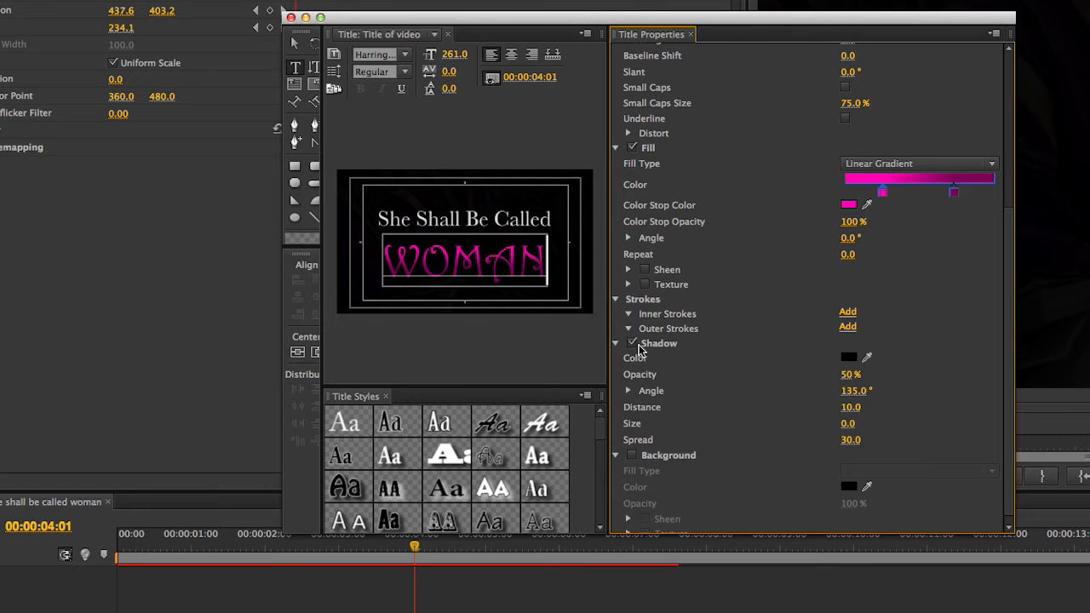
left_click(632, 343)
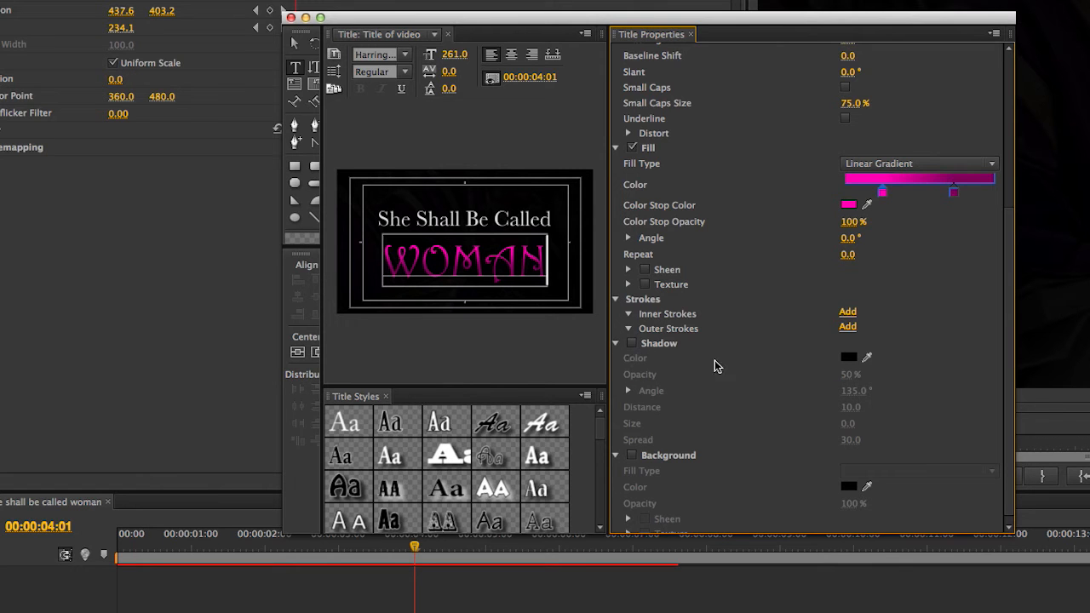
left_click(632, 344)
Set the shadow color of "WOMAN" to white, FFFFFF, and switch back to the Selection tool
left_click(535, 264)
double_click(529, 263)
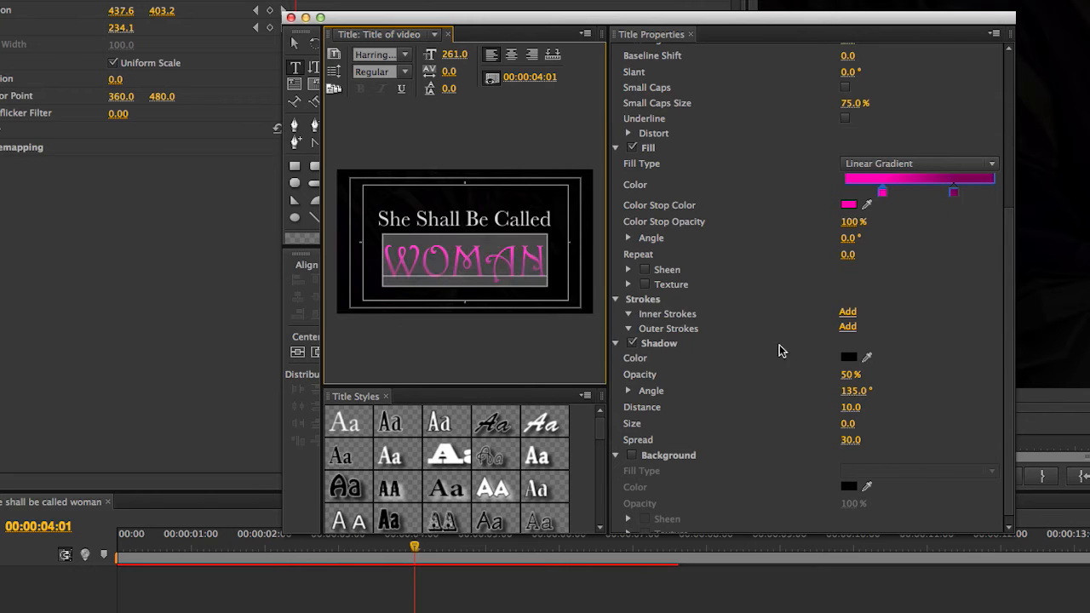
left_click(849, 356)
left_click_drag(435, 282, 329, 358)
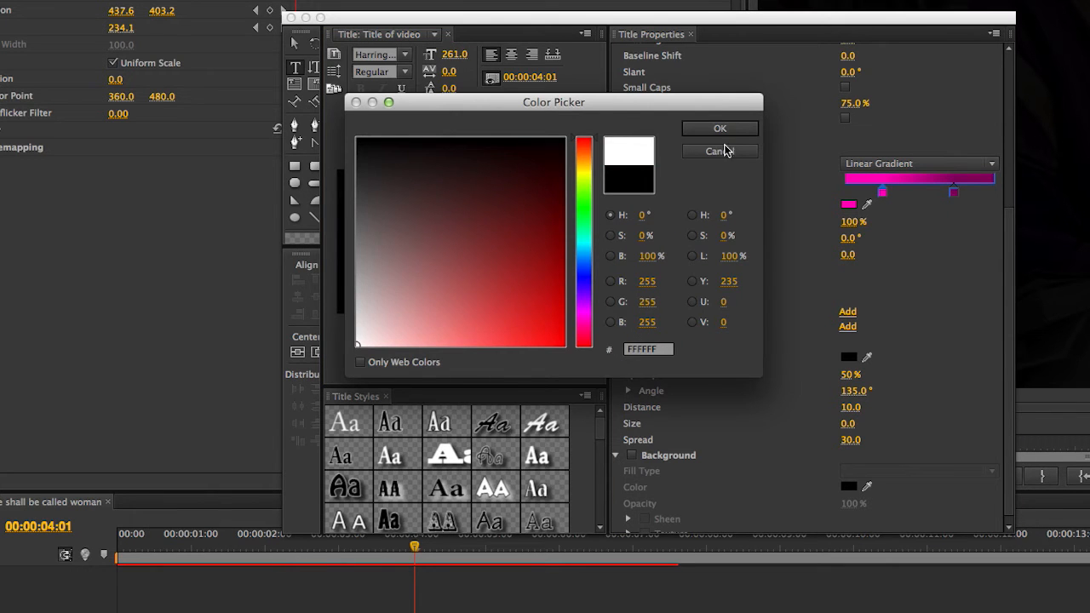
left_click(732, 130)
left_click(295, 43)
left_click(718, 269)
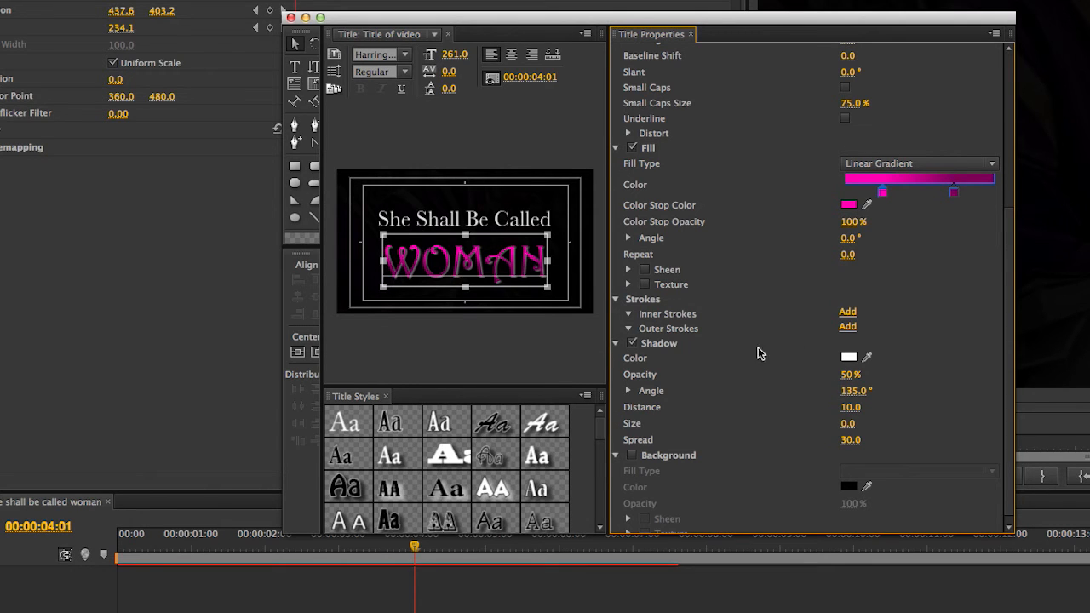
left_click(295, 49)
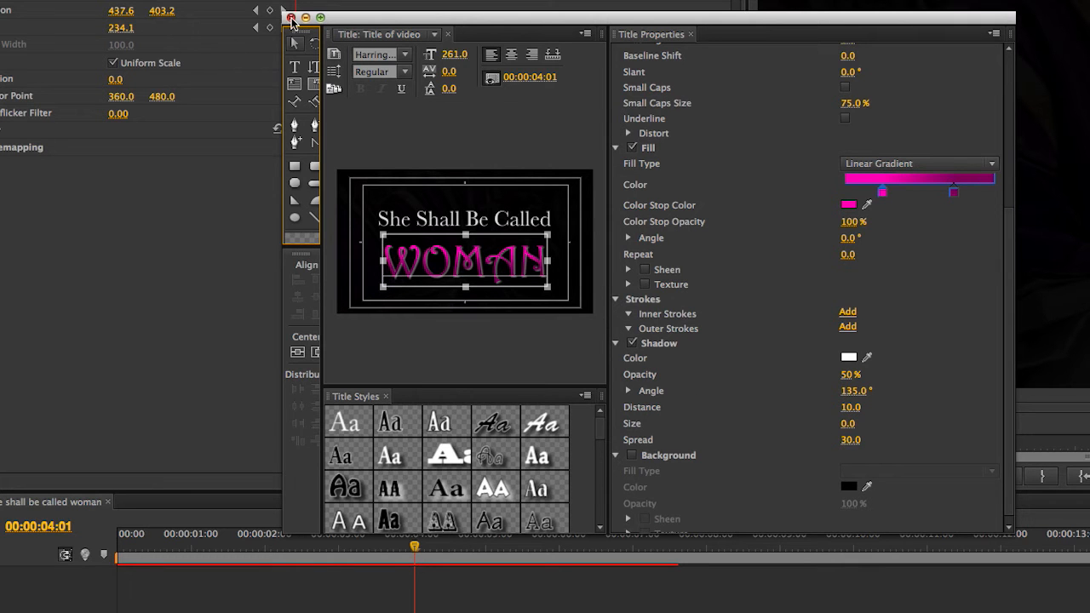
Close the title designer and place the "Title of video" clip on Video 2, starting together with the still image below it
left_click(291, 17)
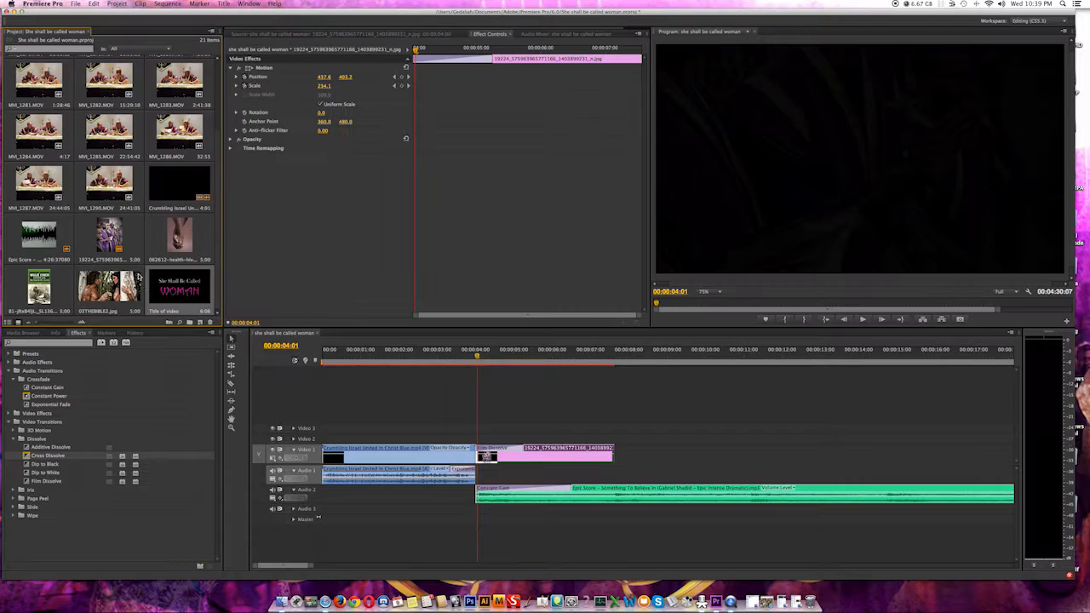
left_click_drag(410, 330, 479, 436)
Play the sequence from about 00:00:03:17 to check how the title reads over the still image
left_click_drag(467, 354, 464, 356)
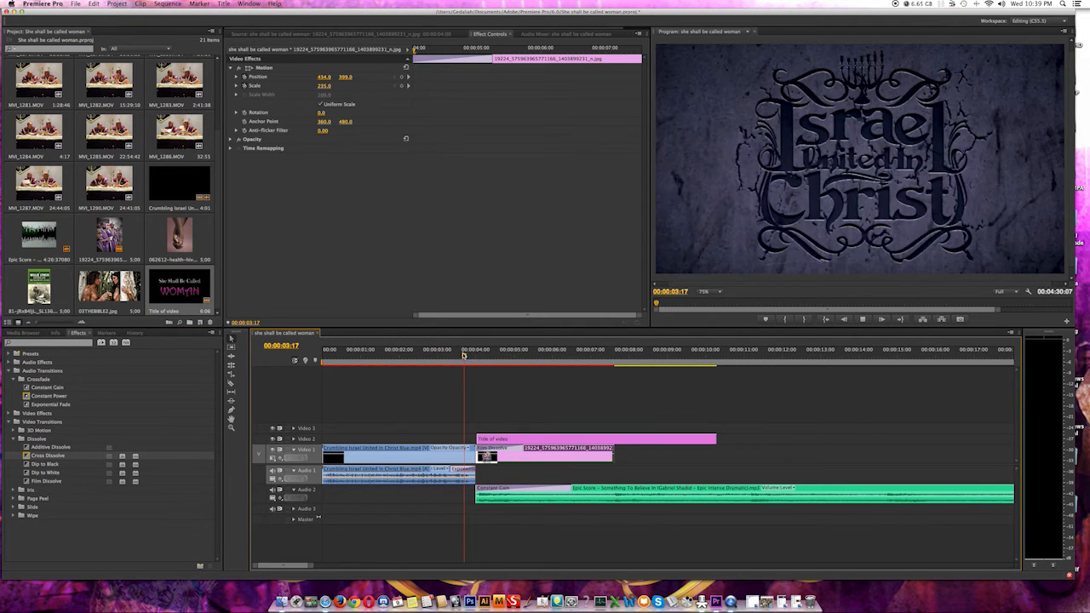
key("space")
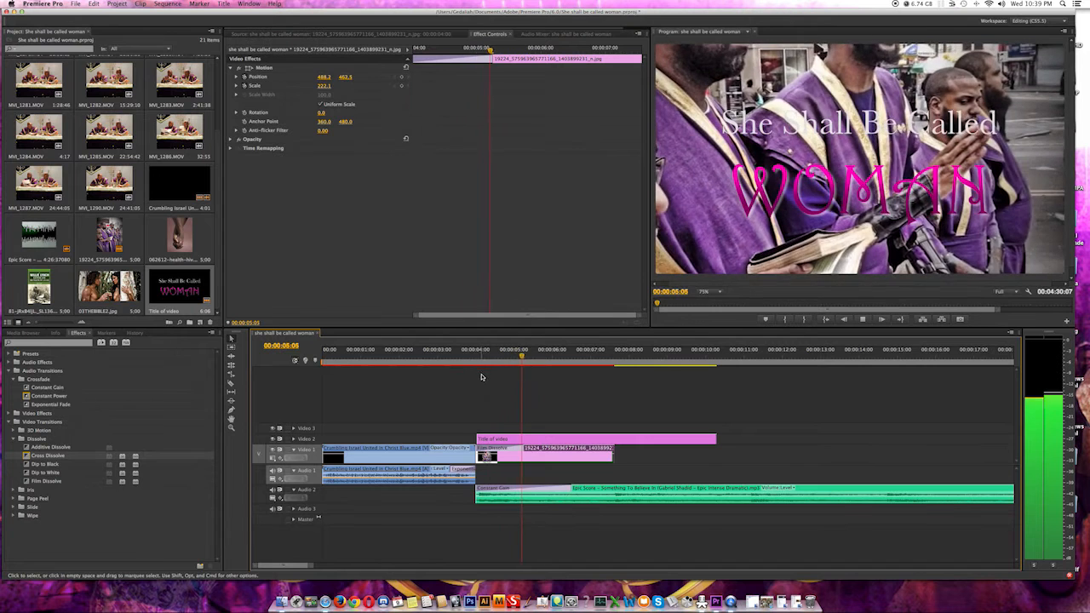
key("space")
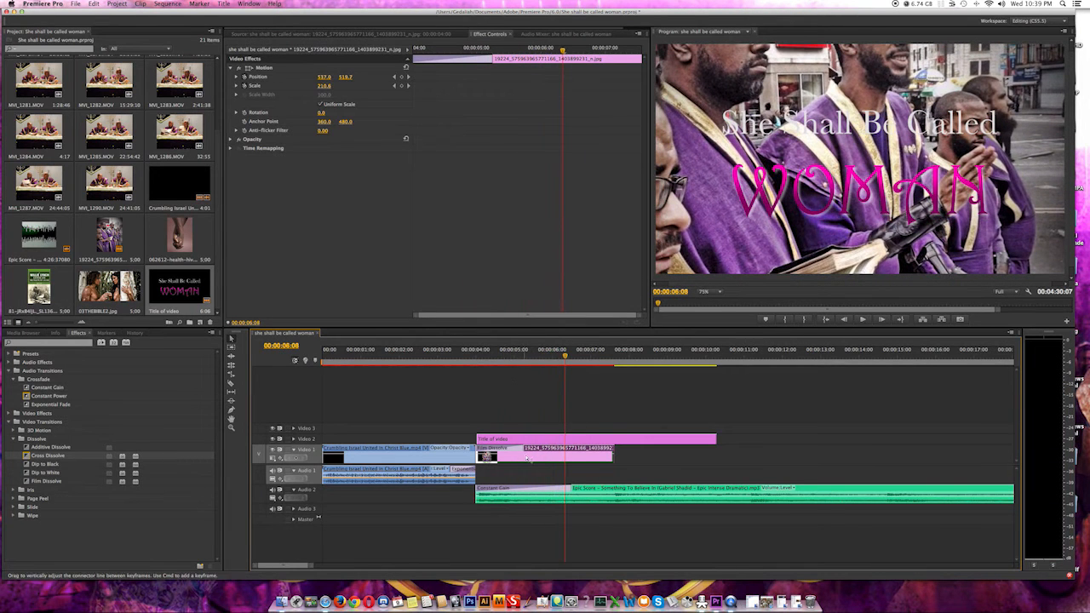
key("space")
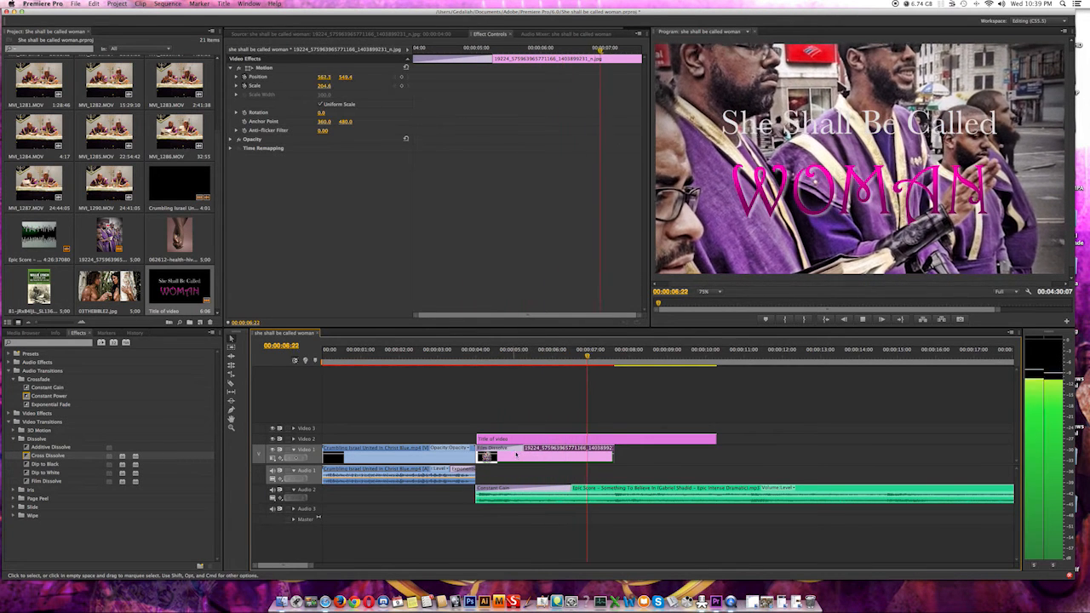
key("space")
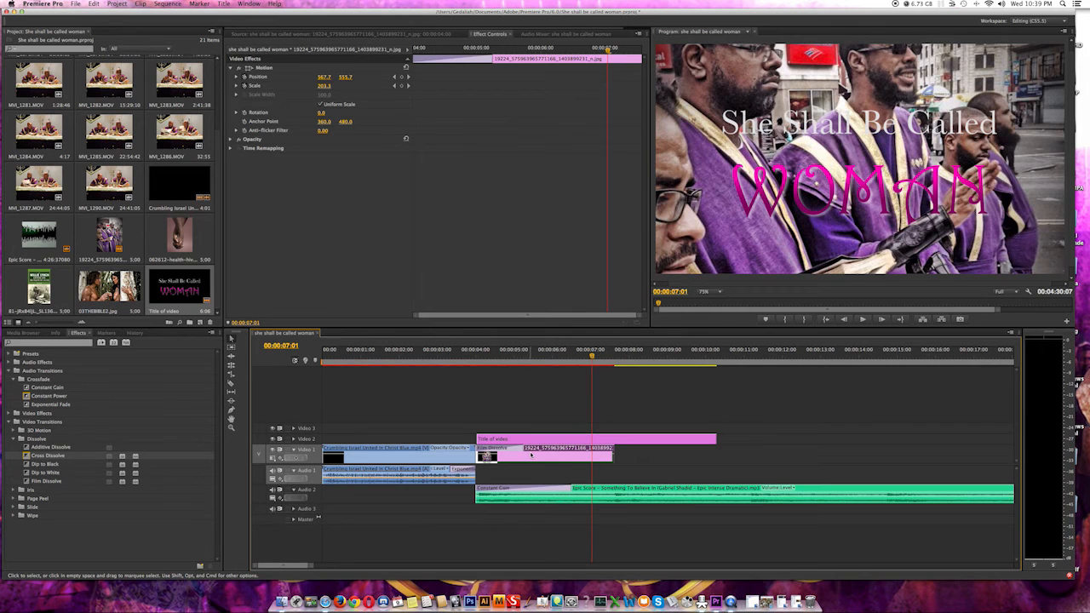
key("space")
key("space")
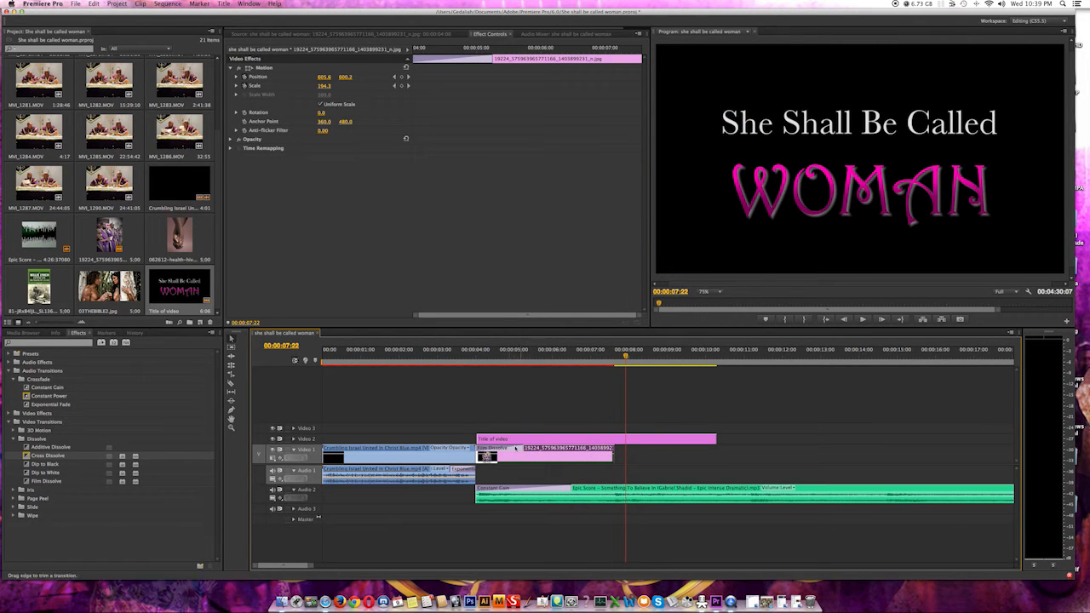
Lower the opacity of the still image on Video 1 so that it darkens behind the title
left_click(519, 358)
left_click_drag(537, 455, 538, 463)
key("super+z")
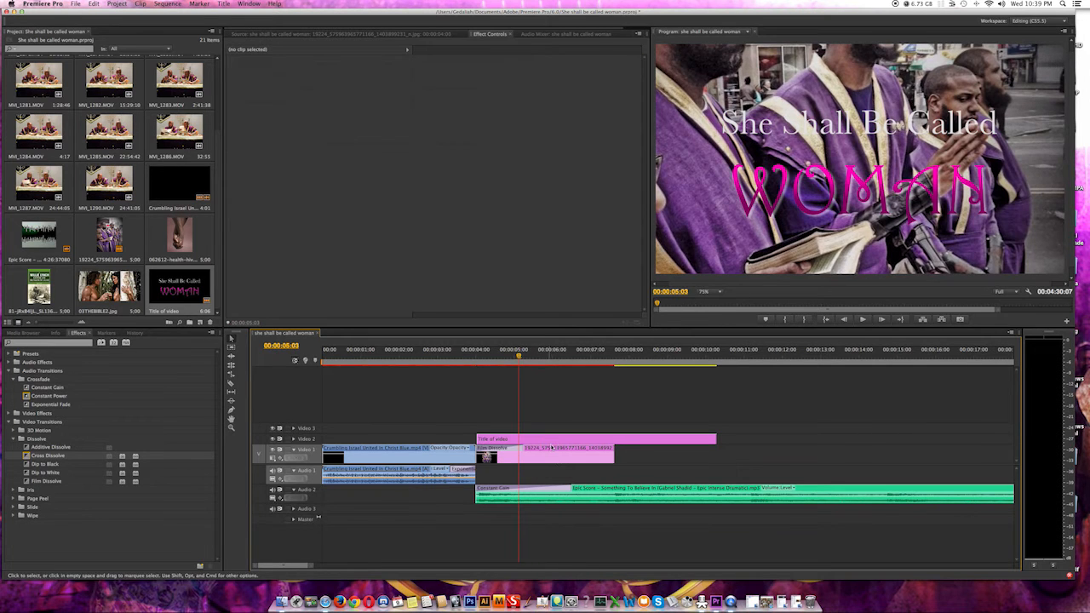
left_click(553, 458)
left_click_drag(553, 455, 555, 469)
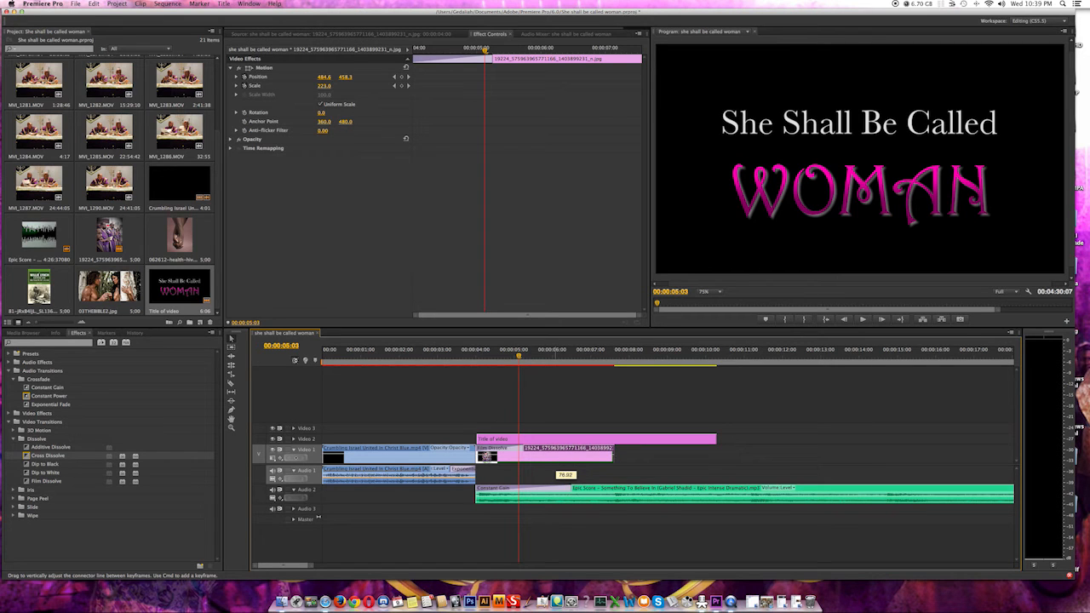
left_click_drag(555, 462, 555, 467)
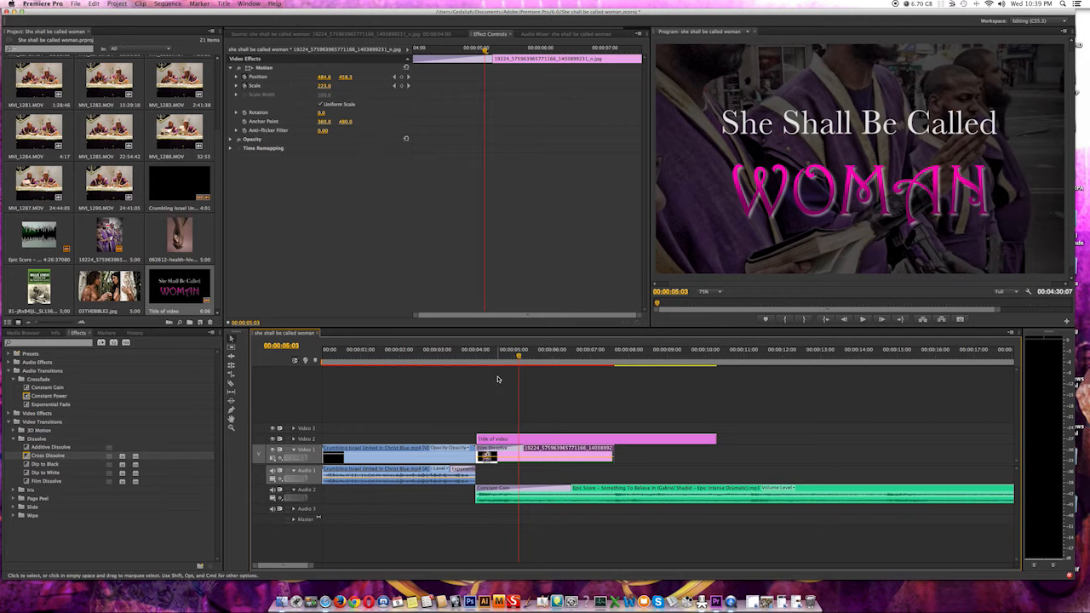
Play the sequence from about 00:00:03:21 to check the title against the darkened image
left_click(471, 349)
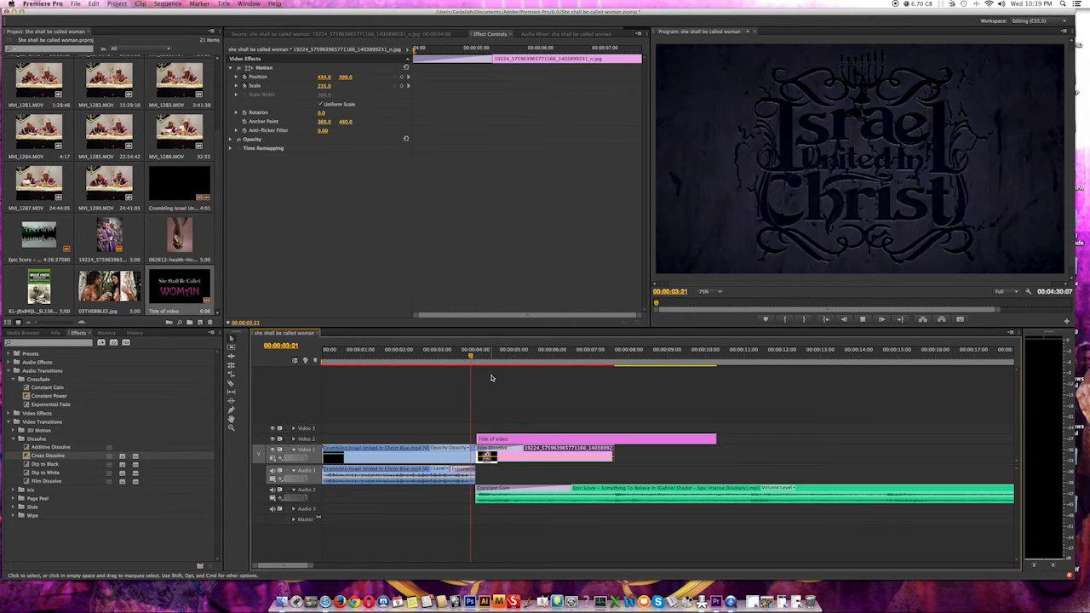
key("space")
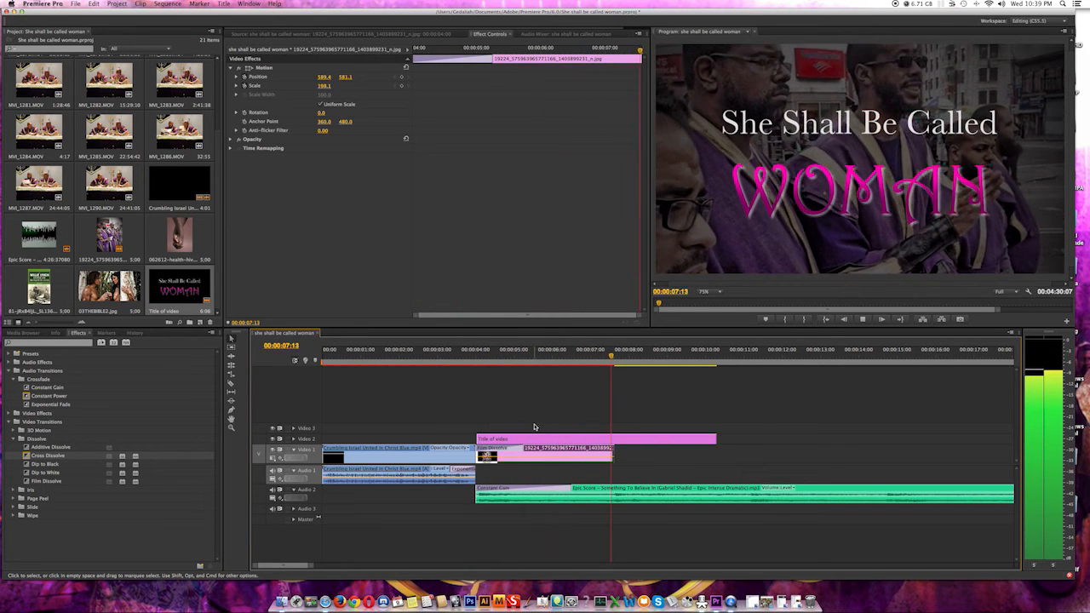
key("space")
left_click(497, 355)
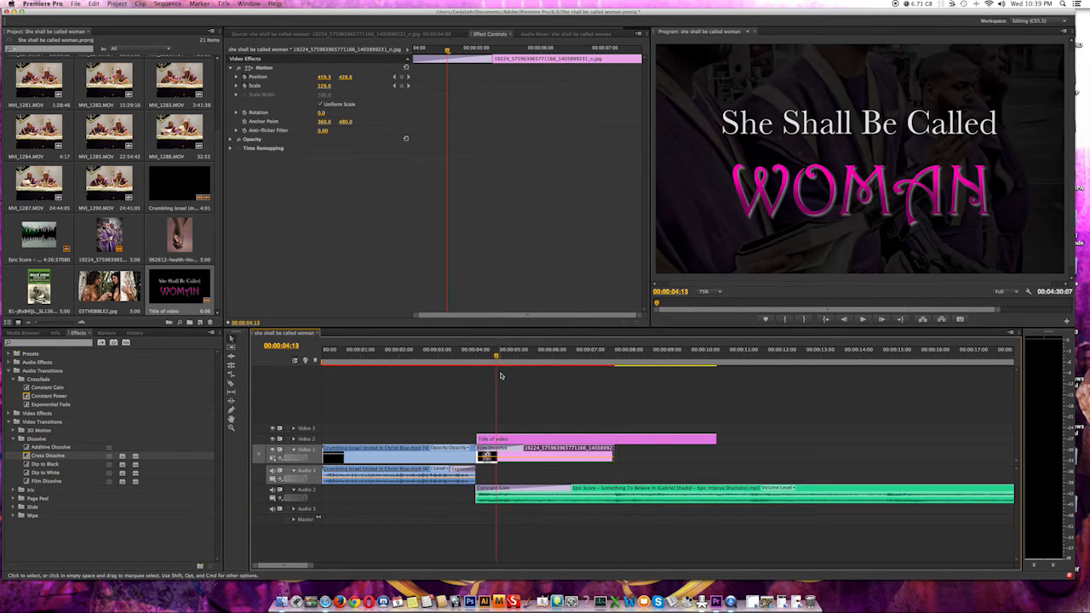
Align the title clip's start with the still image and apply a Cross Dissolve to the beginning of the title clip
left_click(525, 439)
left_click(482, 357)
left_click(463, 357)
key("space")
key("space")
left_click(34, 457)
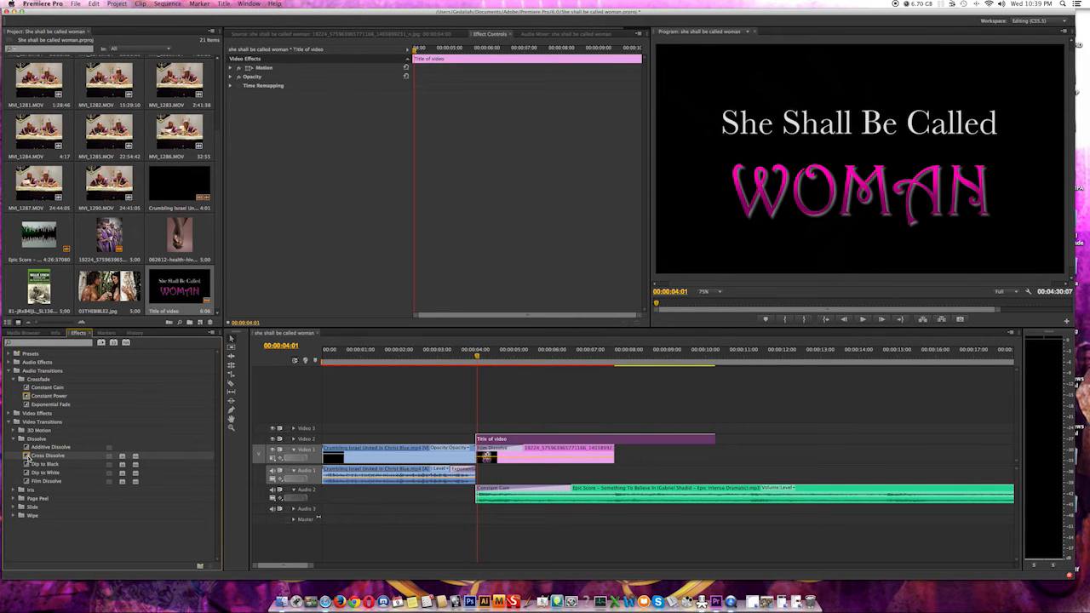
left_click_drag(28, 457, 478, 436)
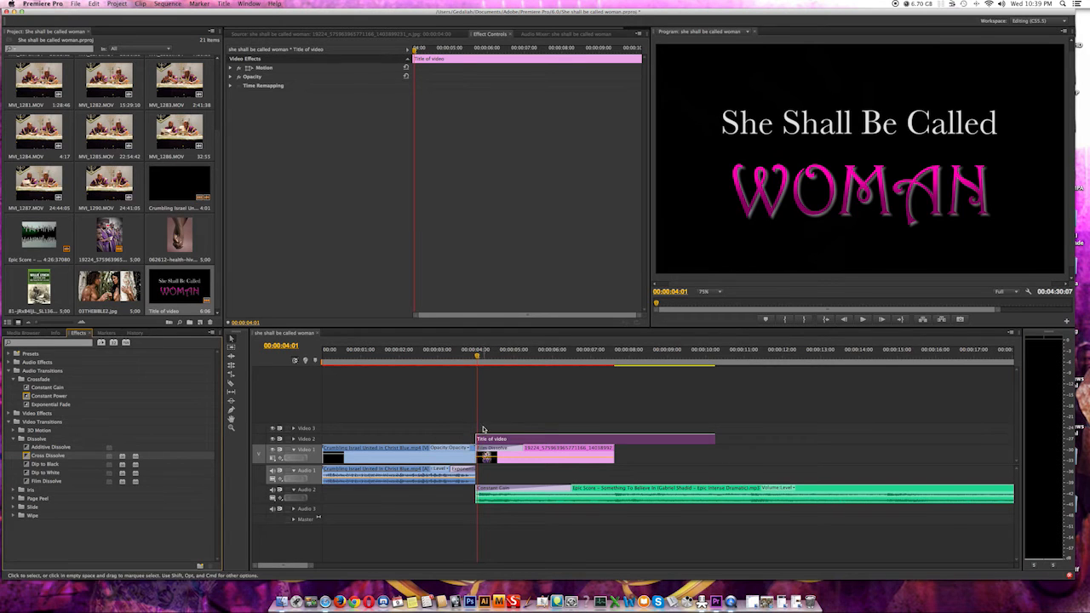
left_click_drag(56, 457, 478, 439)
Preview the title's opening dissolve and trim the title clip's end to line up with the end of the still image
left_click(449, 358)
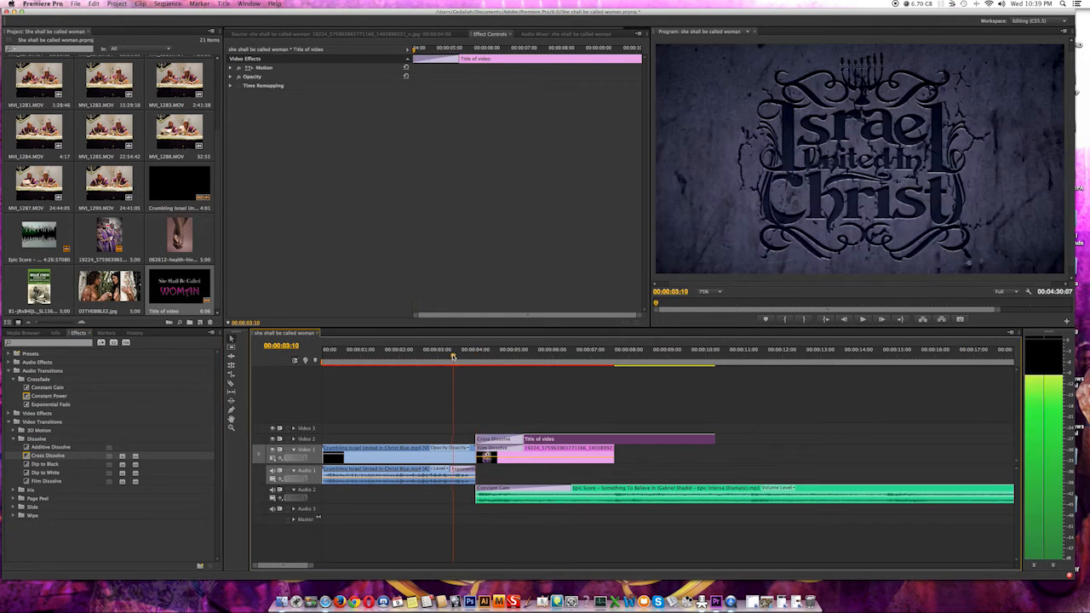
key("space")
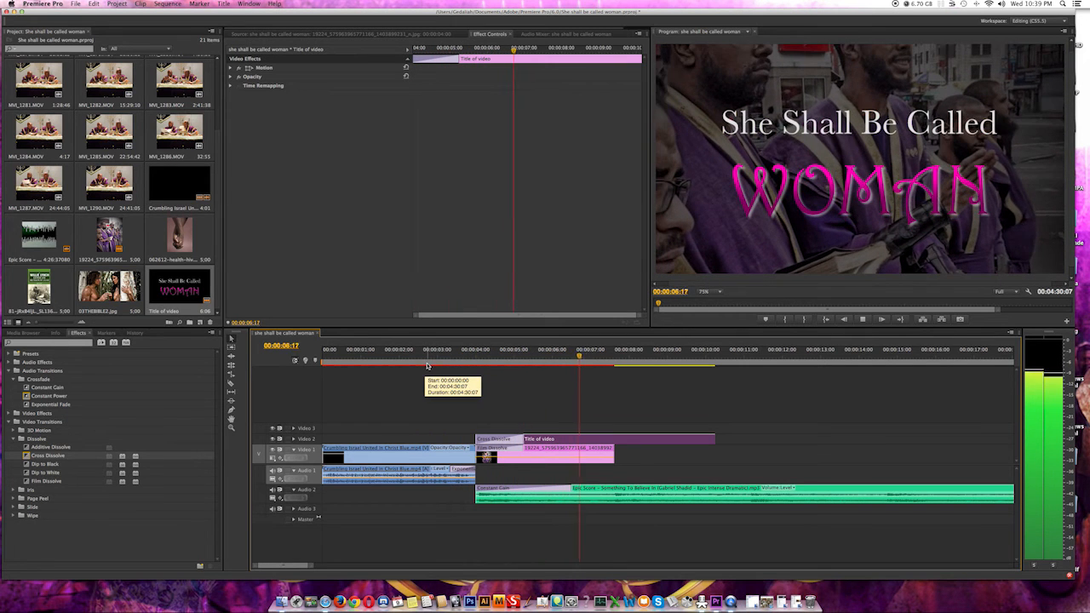
key("space")
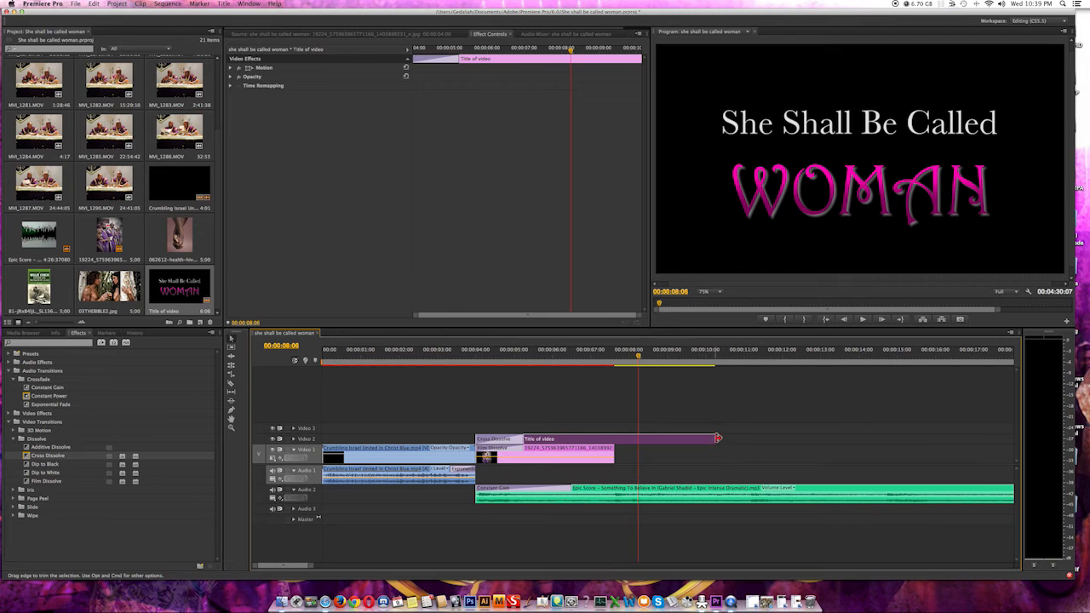
left_click_drag(716, 437, 614, 438)
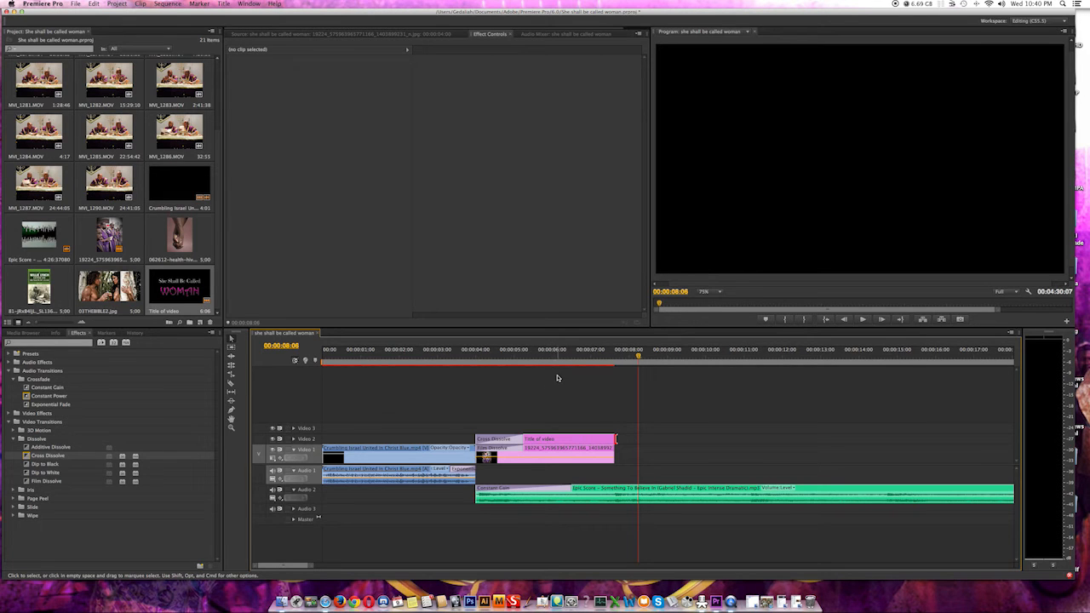
left_click(541, 353)
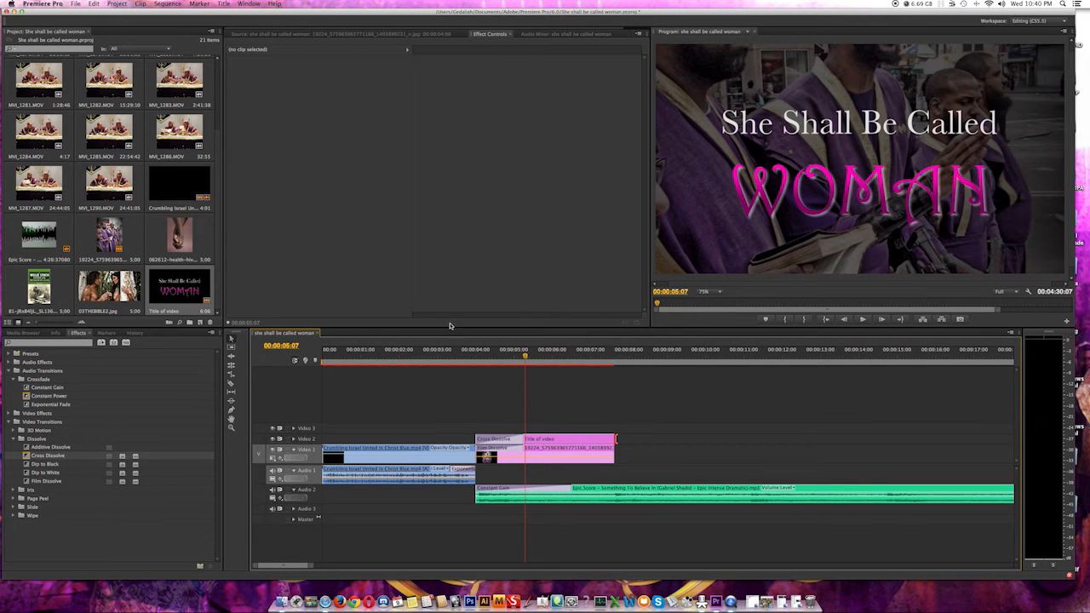
Place the MVI_1276.MOV footage on Video 2 directly after the title clip
left_click(29, 381)
left_click(35, 371)
left_click(46, 364)
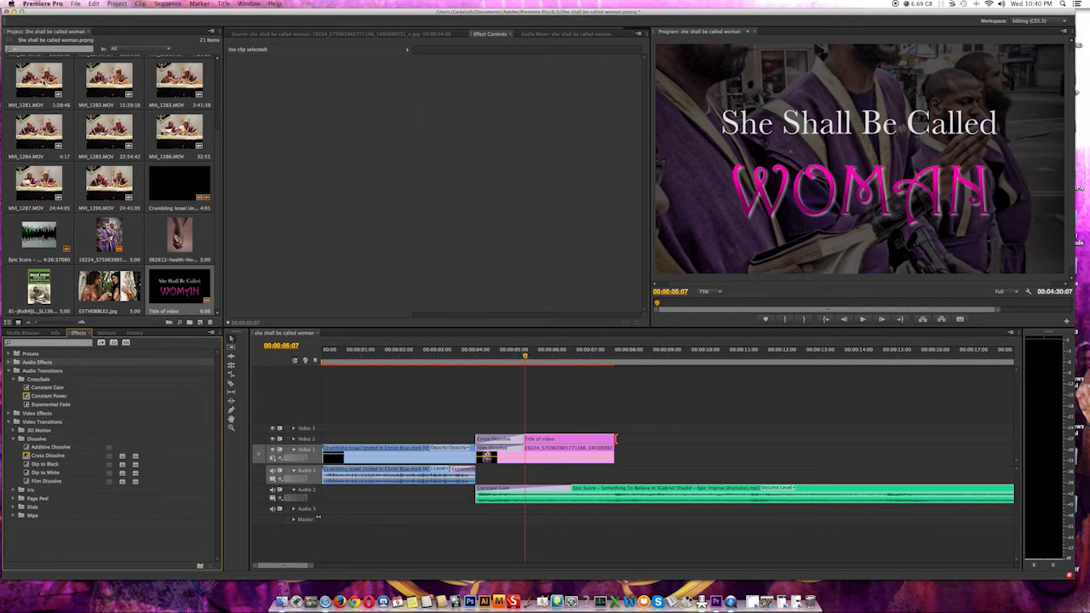
scroll(223, 121, "up", 3)
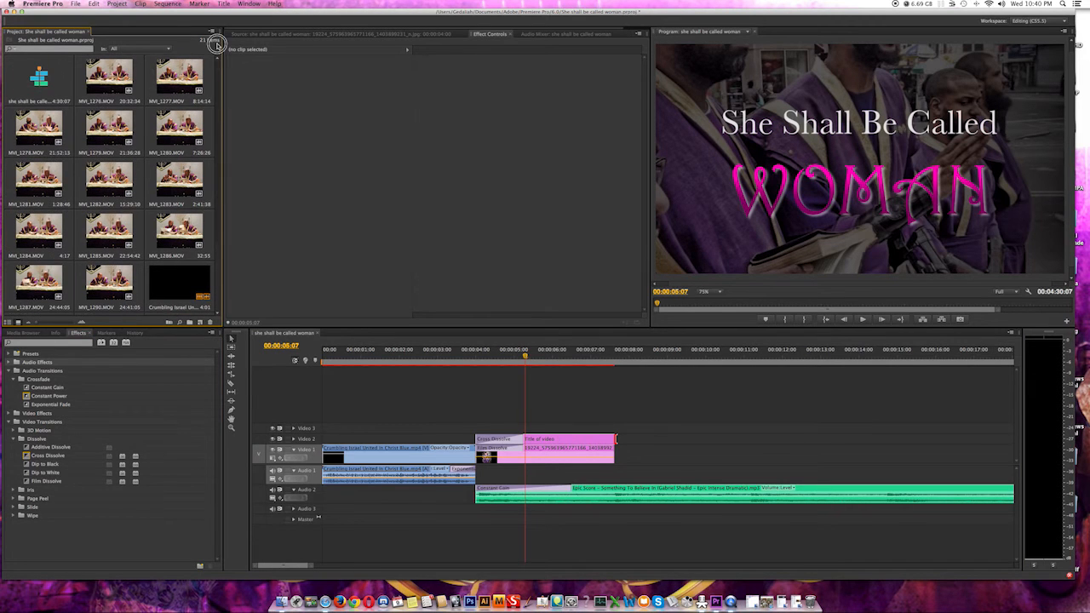
left_click(124, 83)
left_click_drag(114, 76, 619, 440)
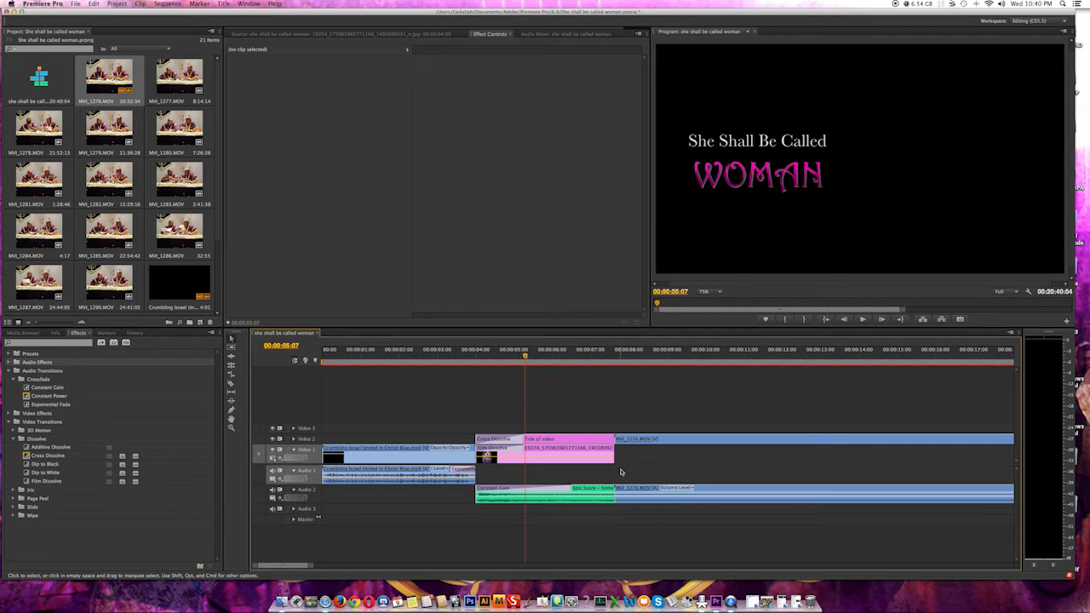
Move the MVI_1276.MOV audio to Audio 1 and extend the music on Audio 2 slightly past the end of the title
left_click(606, 495)
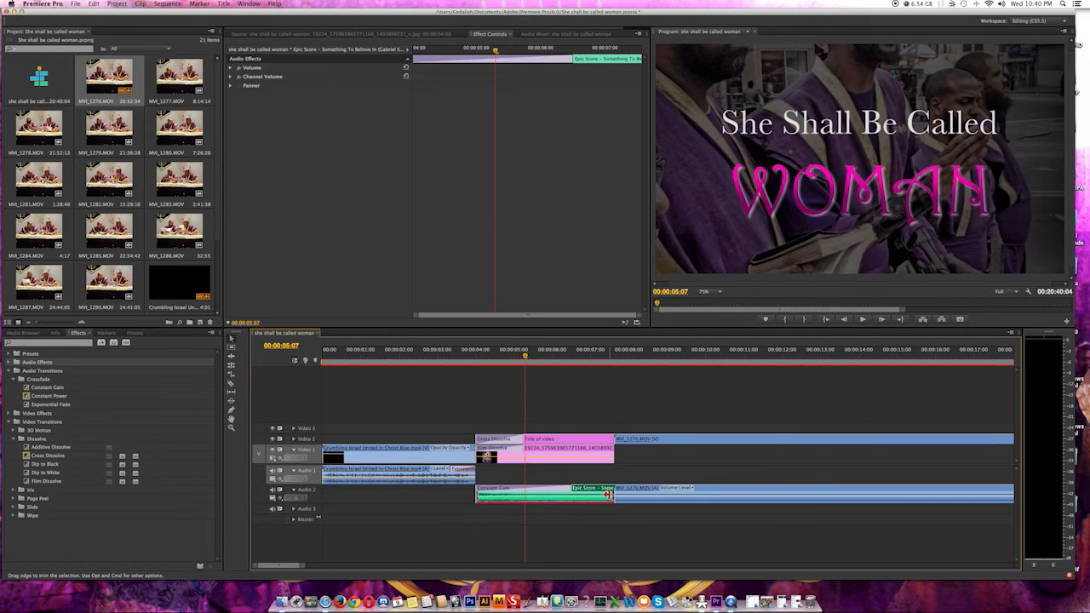
left_click_drag(606, 494, 631, 494)
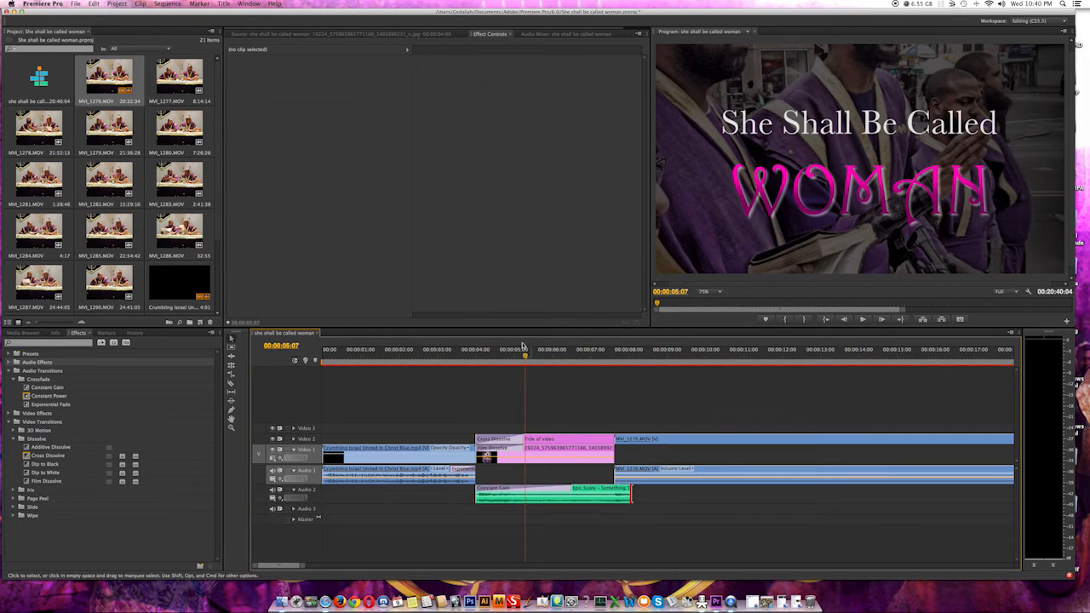
Apply a Cross Dissolve to the end of the still image on Video 1 and shorten it to 7 frames
left_click_drag(610, 361, 601, 358)
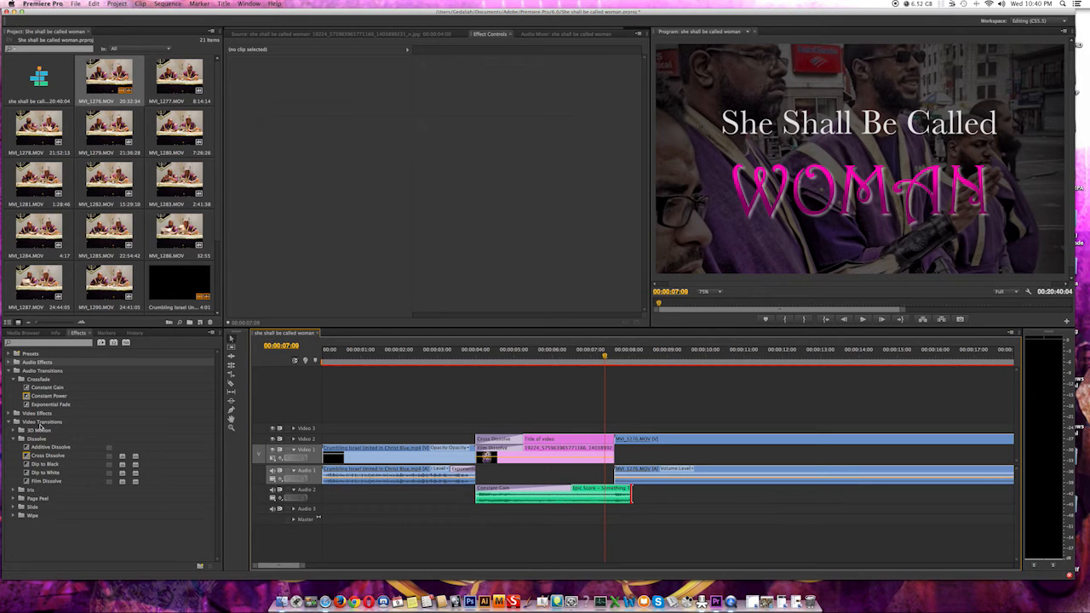
left_click_drag(42, 456, 609, 449)
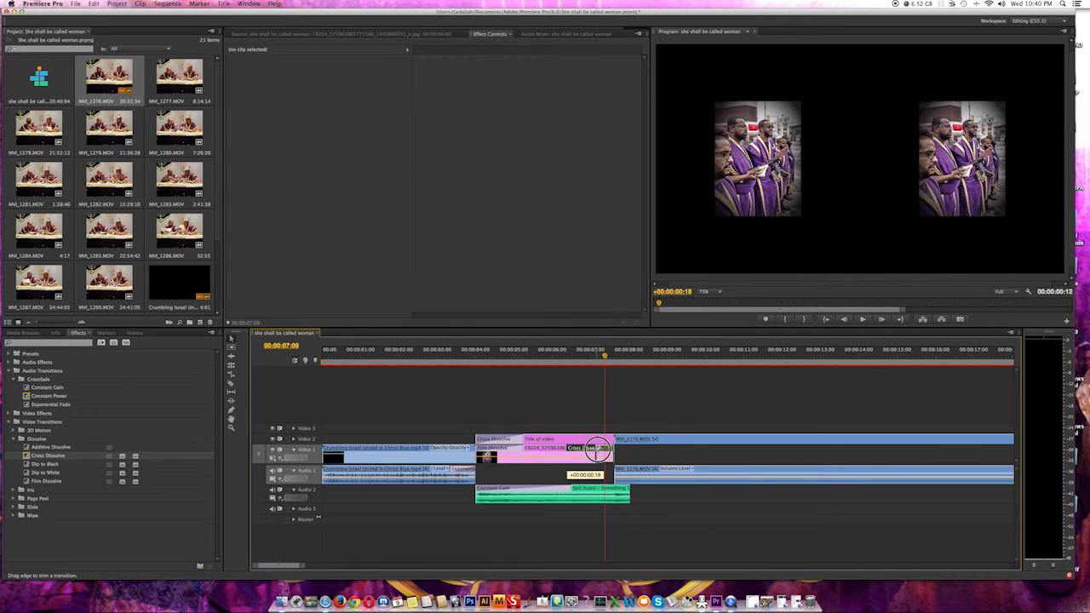
left_click(598, 453)
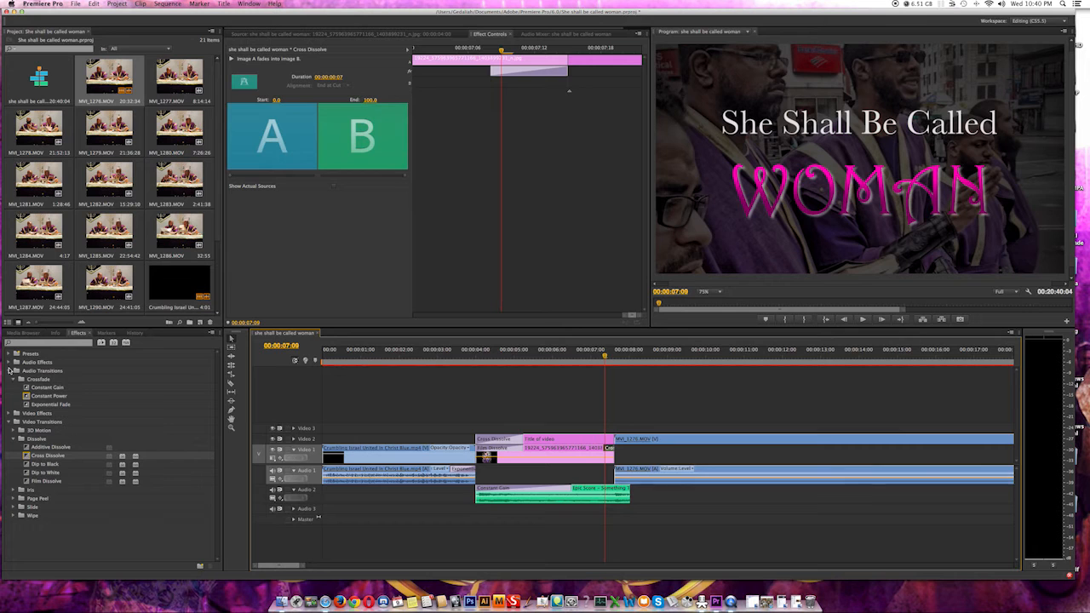
Apply an Exponential Fade to the end of the music clip on Audio 2 and extend that end a little further
left_click_drag(32, 406, 622, 492)
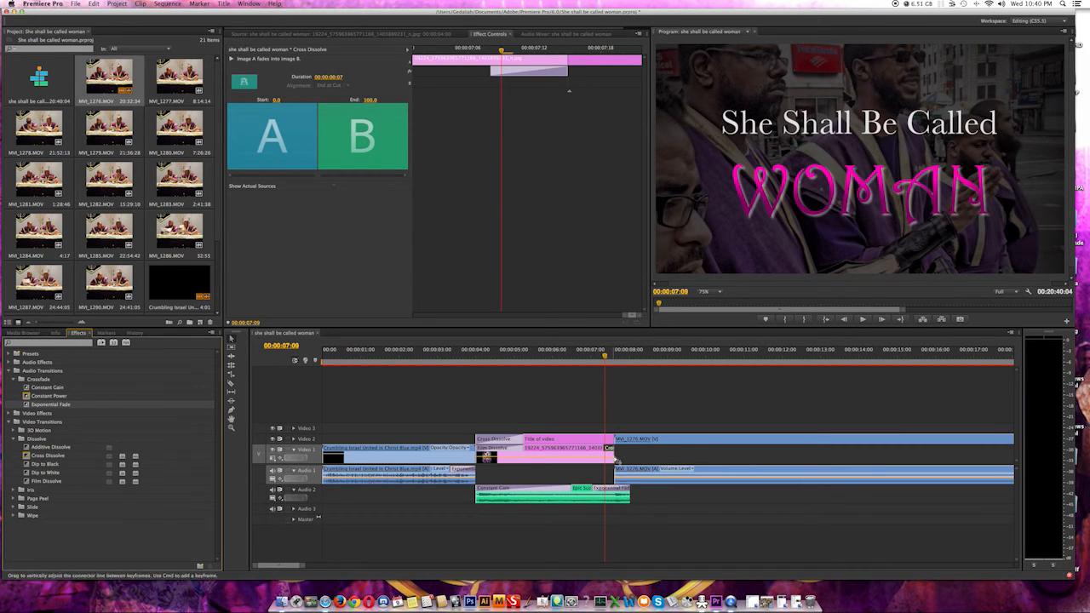
left_click_drag(630, 494, 648, 495)
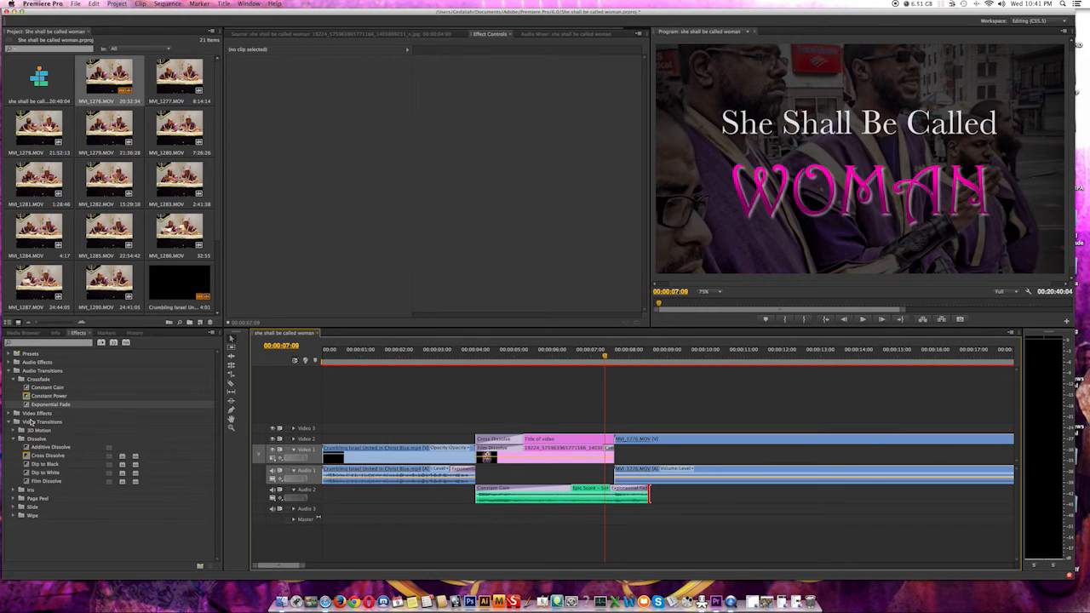
Shift MVI_1276.MOV slightly to the right and apply a 7-frame Dip to Black to the end of the title clip
left_click(42, 464)
left_click_drag(43, 472, 645, 443)
left_click_drag(44, 465, 607, 435)
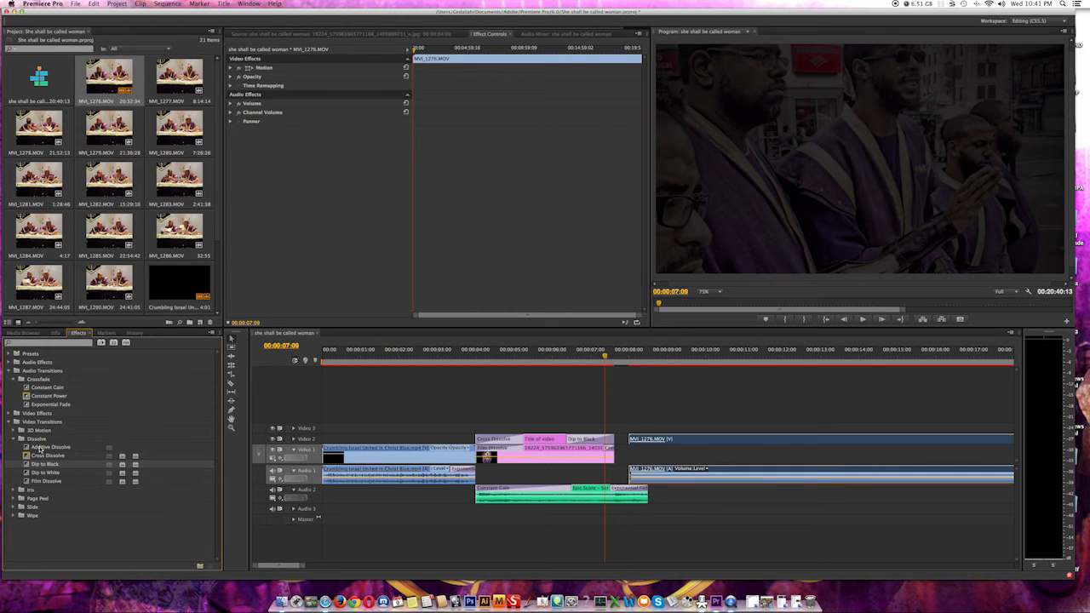
left_click_drag(44, 464, 605, 439)
Play the sequence from about 00:00:06:00 to check how the title and image fade out
left_click(554, 353)
key("space")
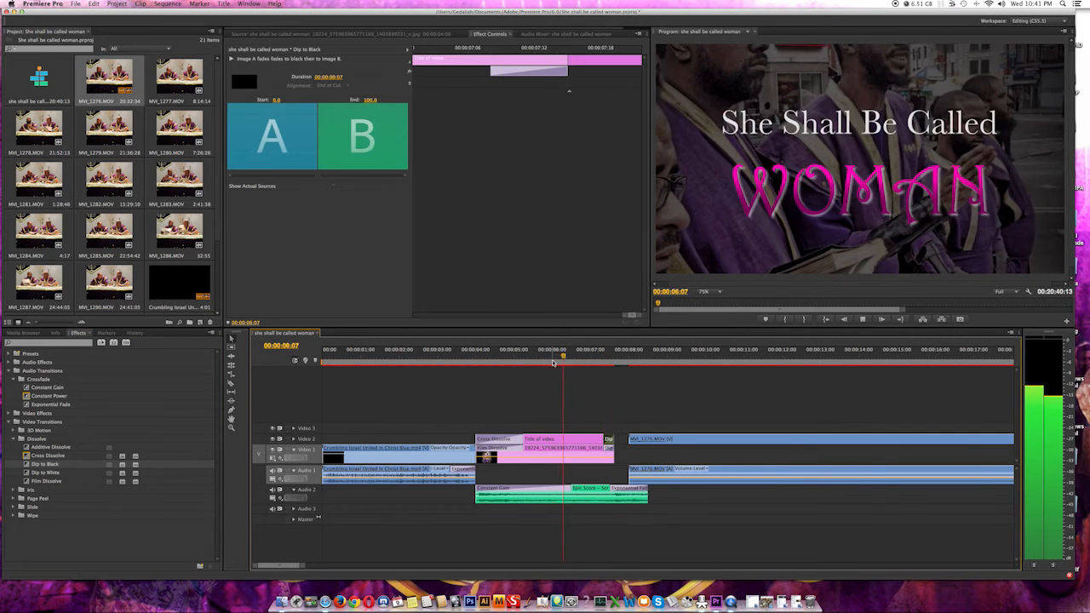
key("space")
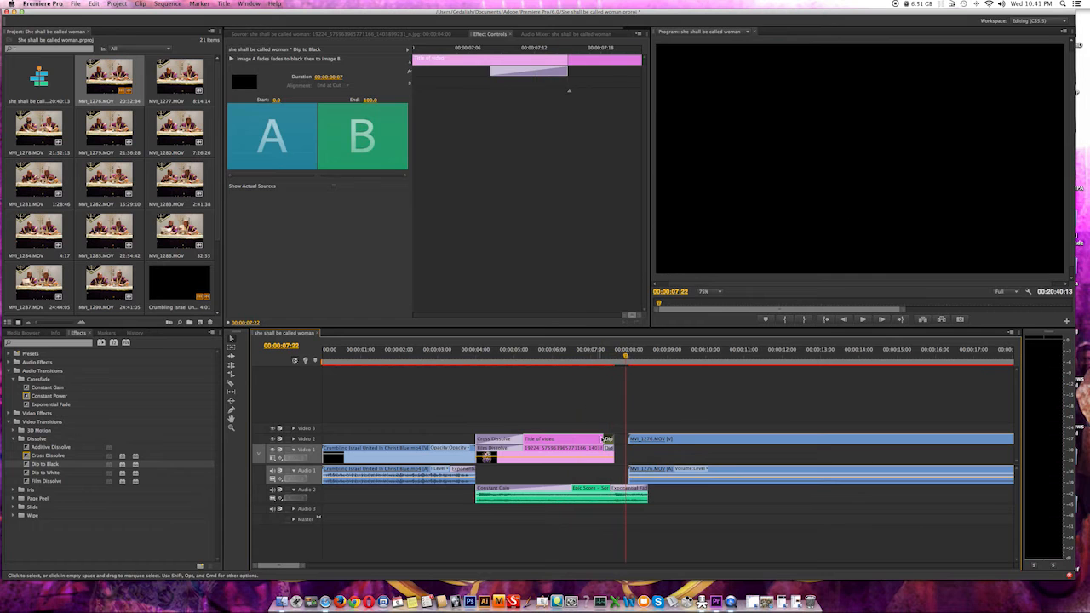
Lengthen the Dip to Black transitions at the ends of the title clip and the still image to 11 frames
left_click(606, 439)
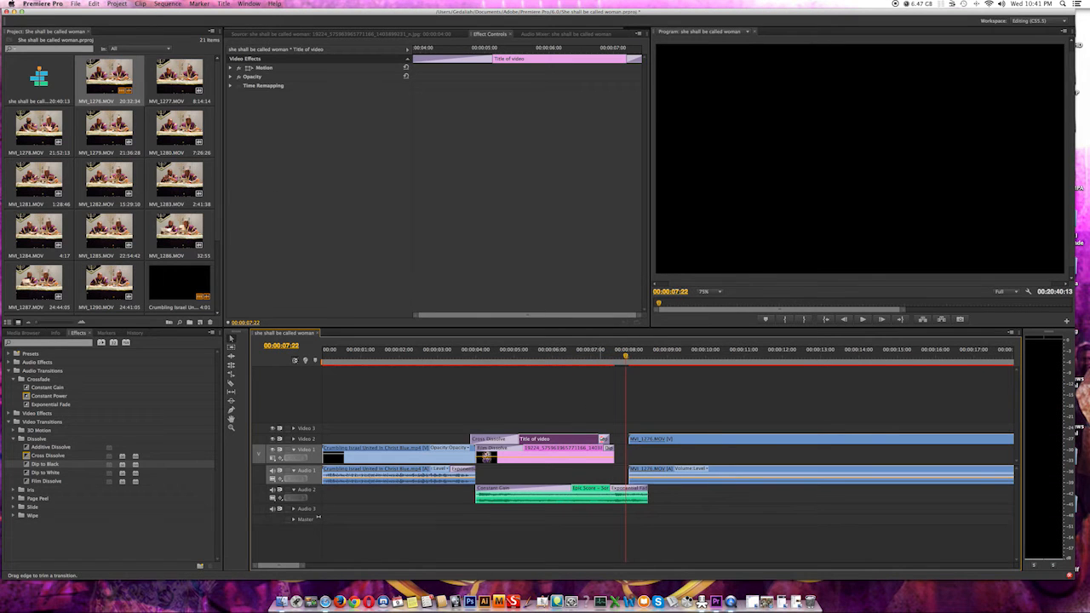
left_click_drag(605, 439, 599, 448)
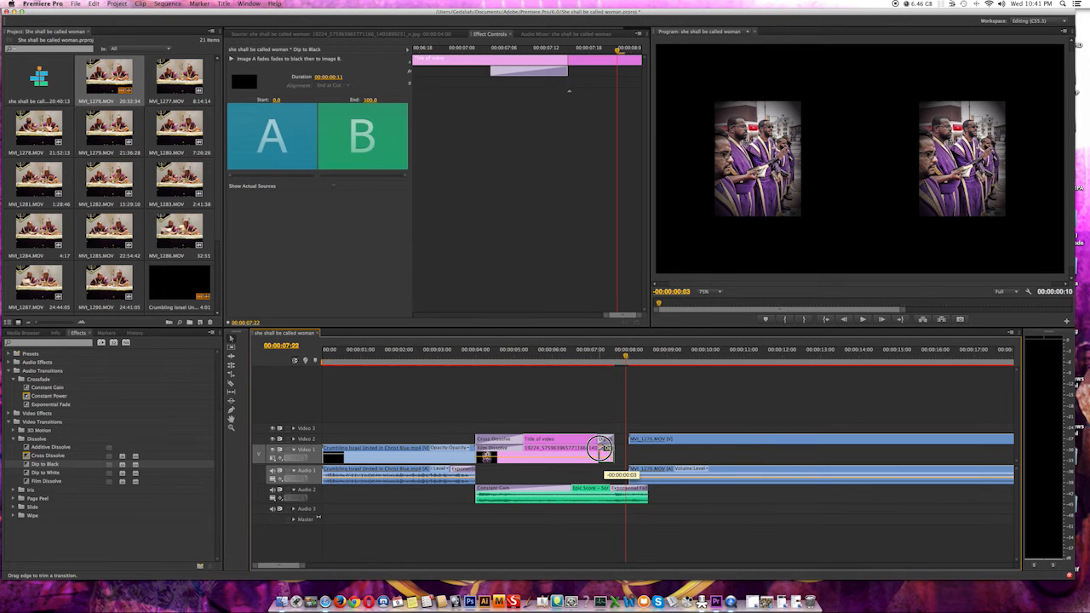
Move MVI_1276.MOV back against the end of the title clip and play the changeover from the title
left_click(584, 352)
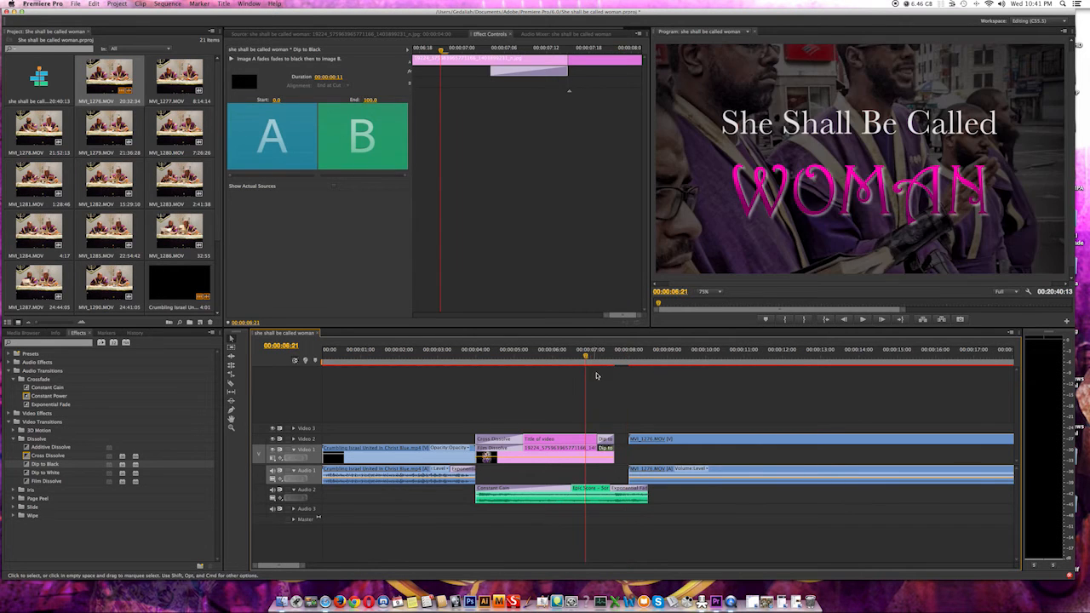
left_click(634, 440)
left_click_drag(635, 440, 621, 440)
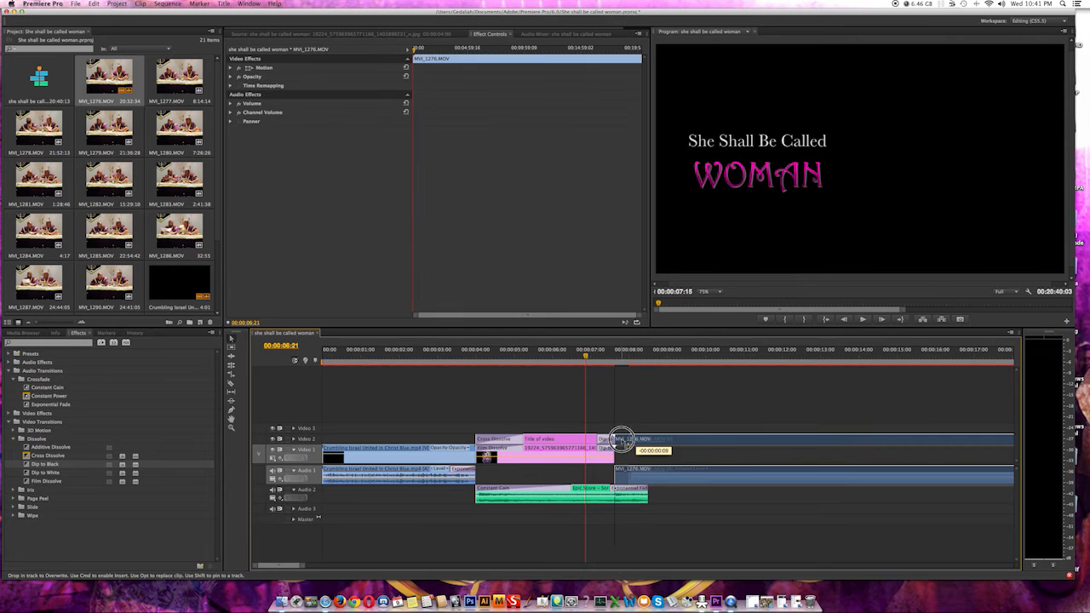
key("space")
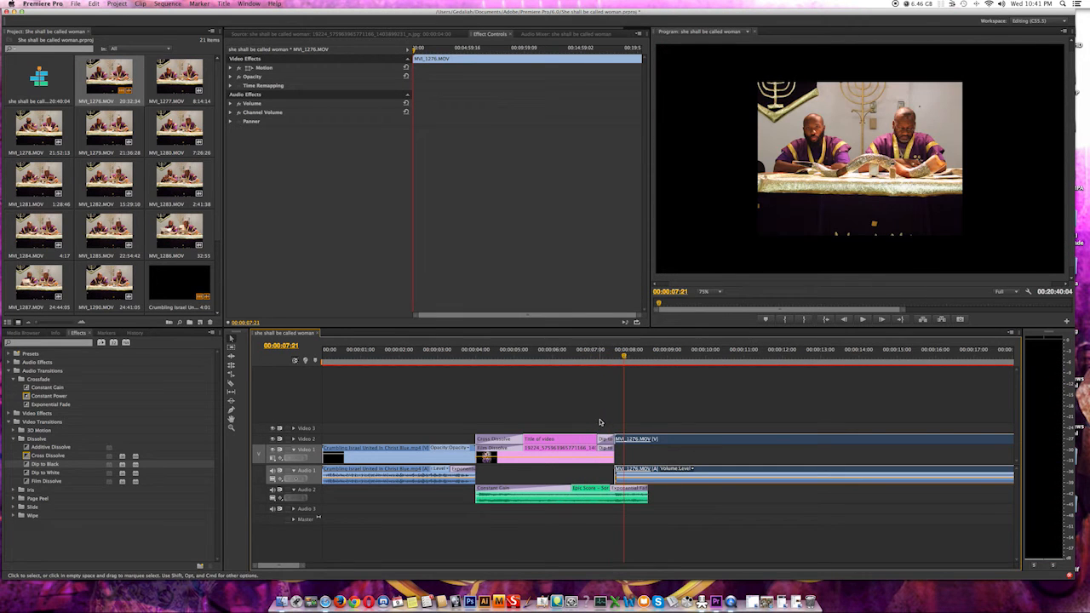
key("space")
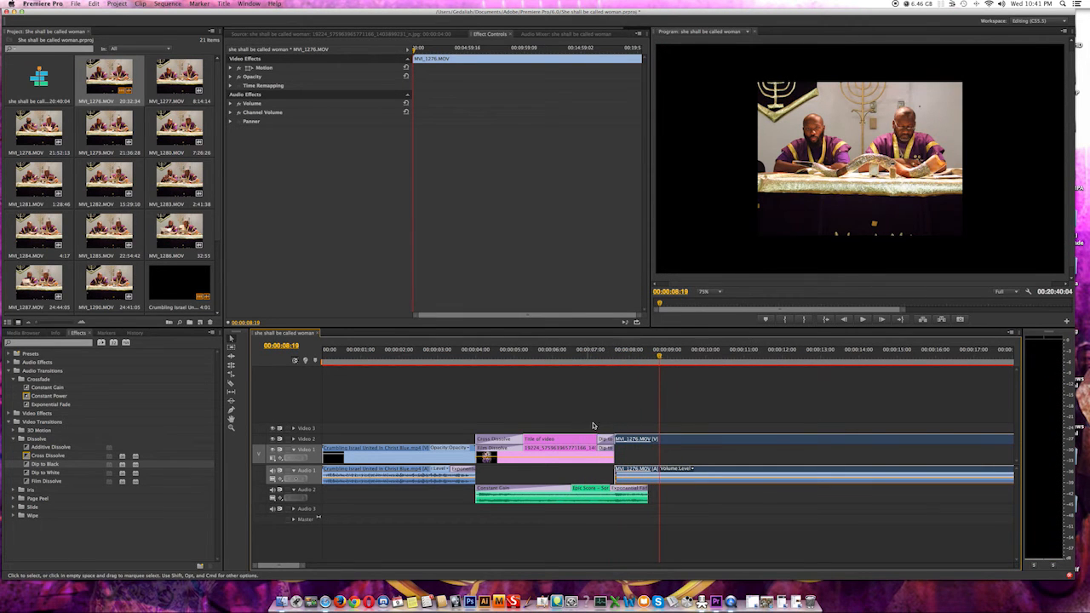
Extend the Dip to Black transitions on the title clip and the still image to 16 frames
mouse_move(598, 438)
left_mouse_down()
mouse_move(582, 440)
mouse_move(594, 450)
left_mouse_up()
key("super+z")
left_click_drag(599, 448, 589, 439)
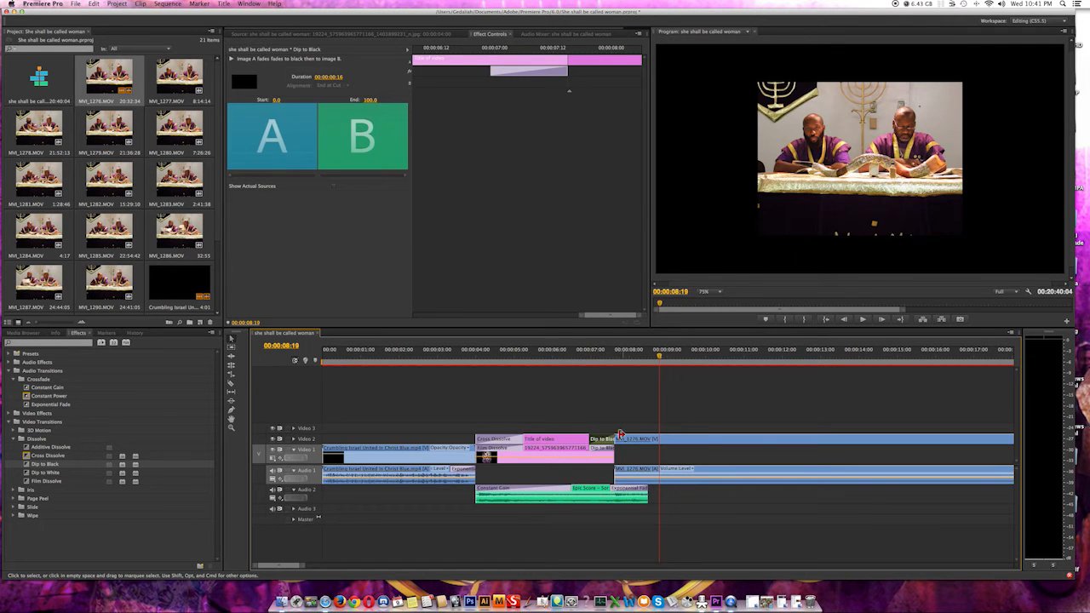
Play the sequence from the title section into MVI_1276.MOV several times to check the longer fade-out
left_click(579, 359)
key("space")
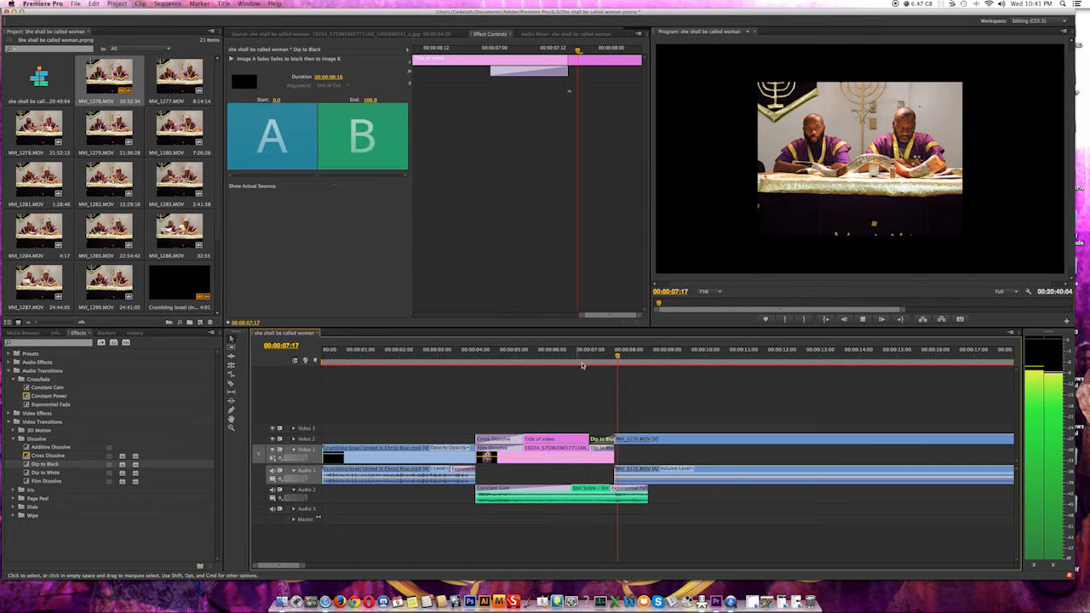
key("space")
left_click(557, 357)
key("space")
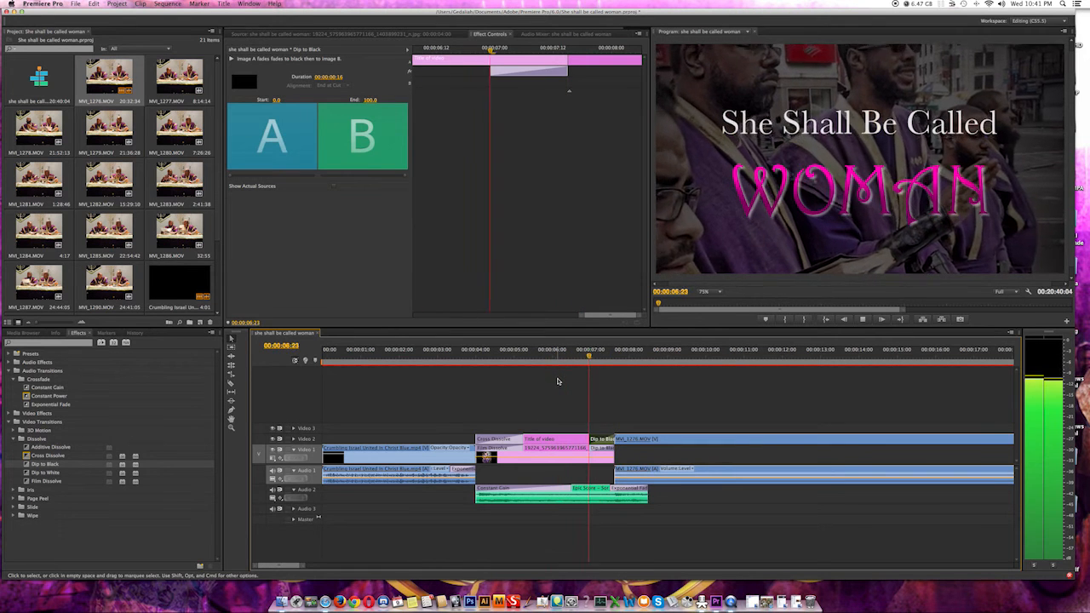
left_click(501, 357)
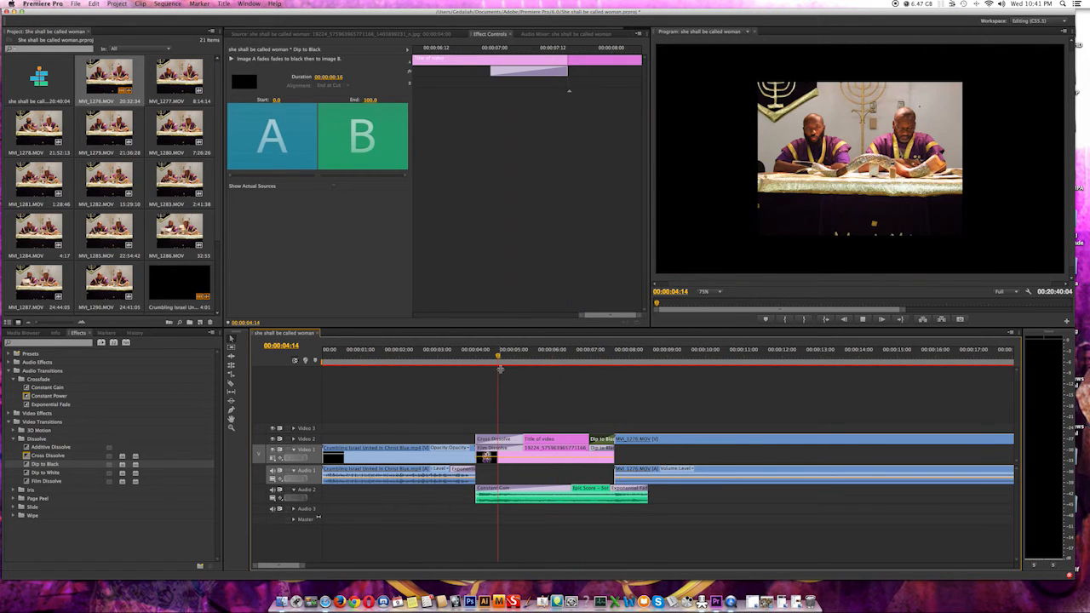
key("space")
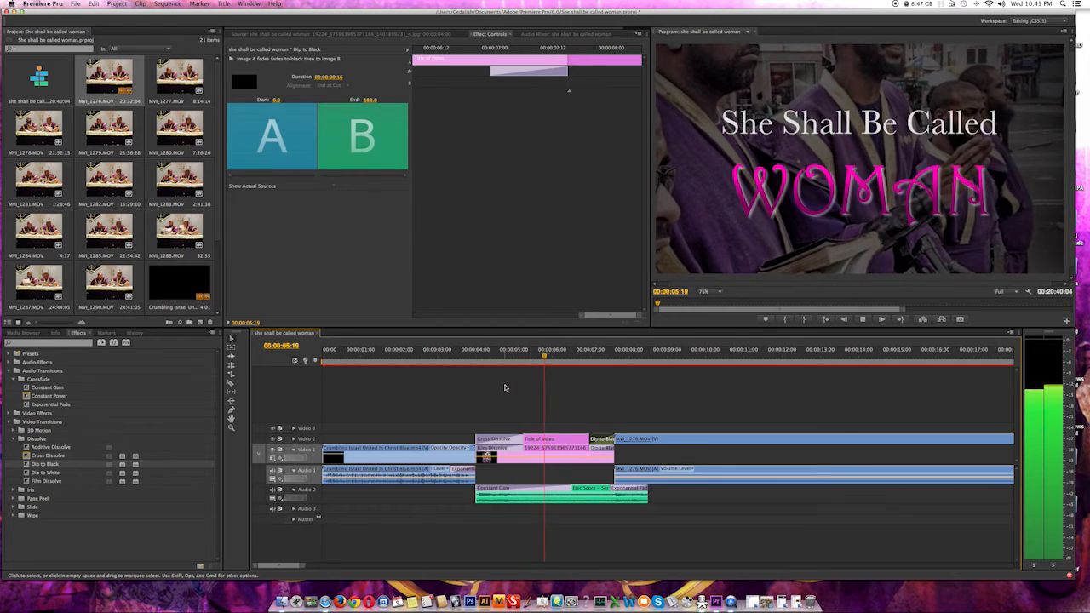
key("space")
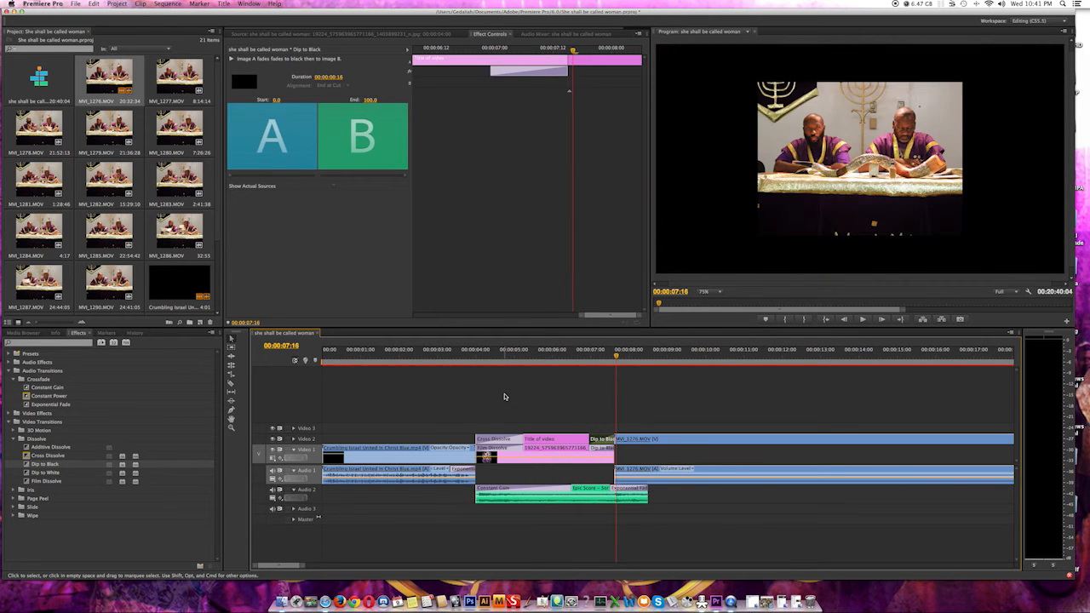
Apply a Film Dissolve to the start of MVI_1276.MOV on Video 2, undoing the first placement and adding it again
left_click_drag(47, 466, 49, 474)
left_click(55, 466)
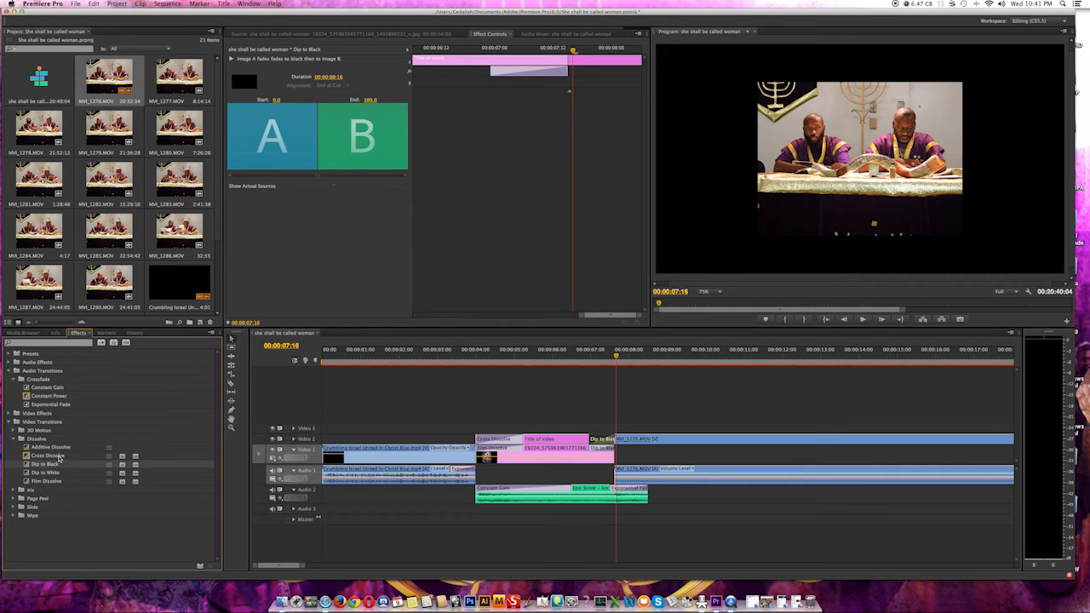
left_click_drag(47, 481, 688, 442)
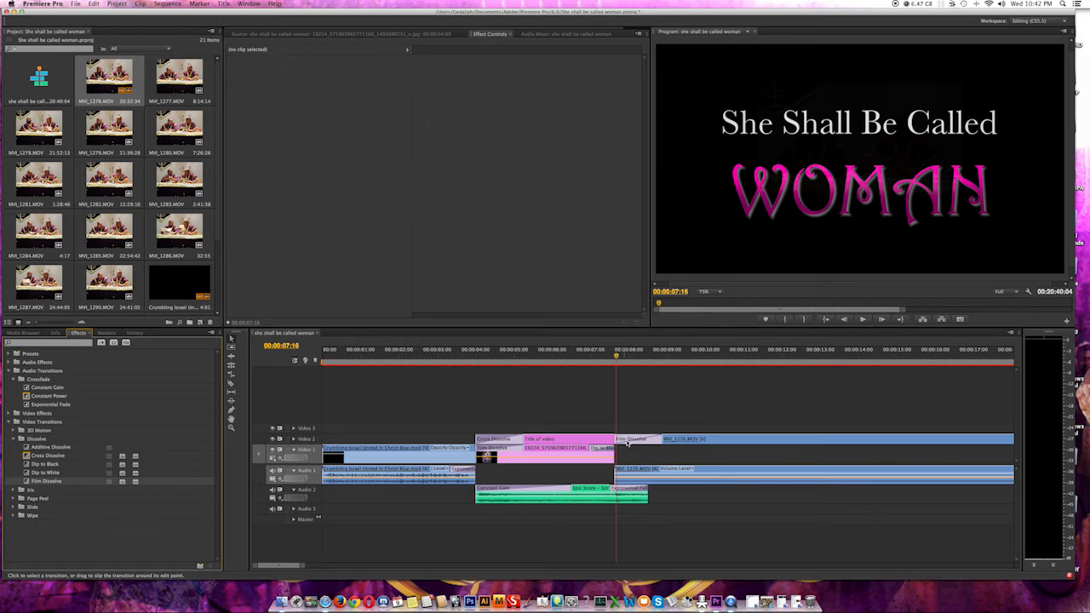
key("super+z")
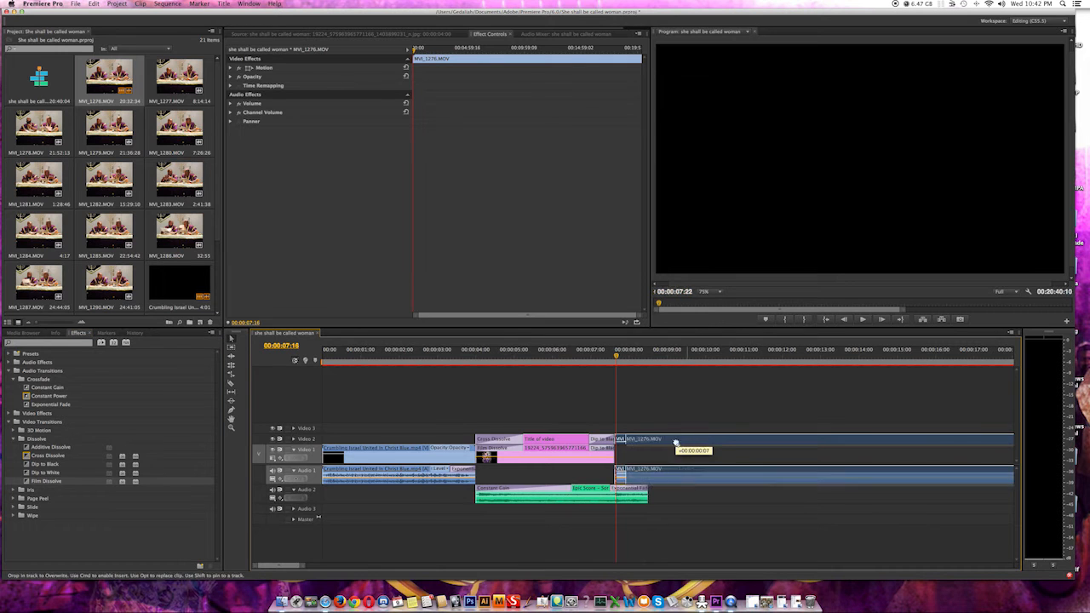
left_click_drag(38, 482, 693, 440)
Play from the end of the title into MVI_1276.MOV to check the Film Dissolve
left_click(599, 358)
key("space")
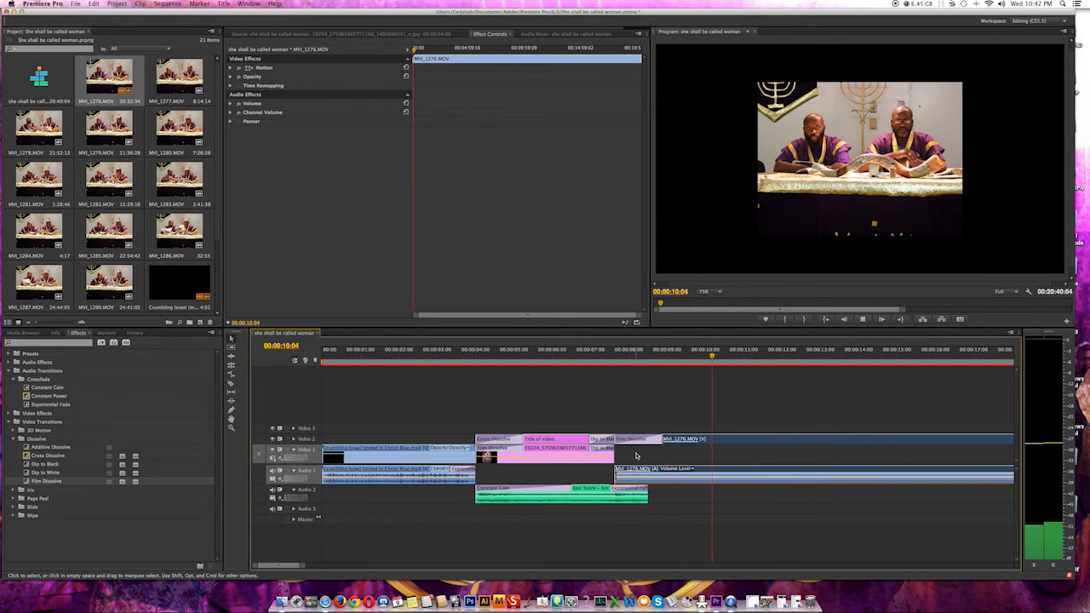
key("space")
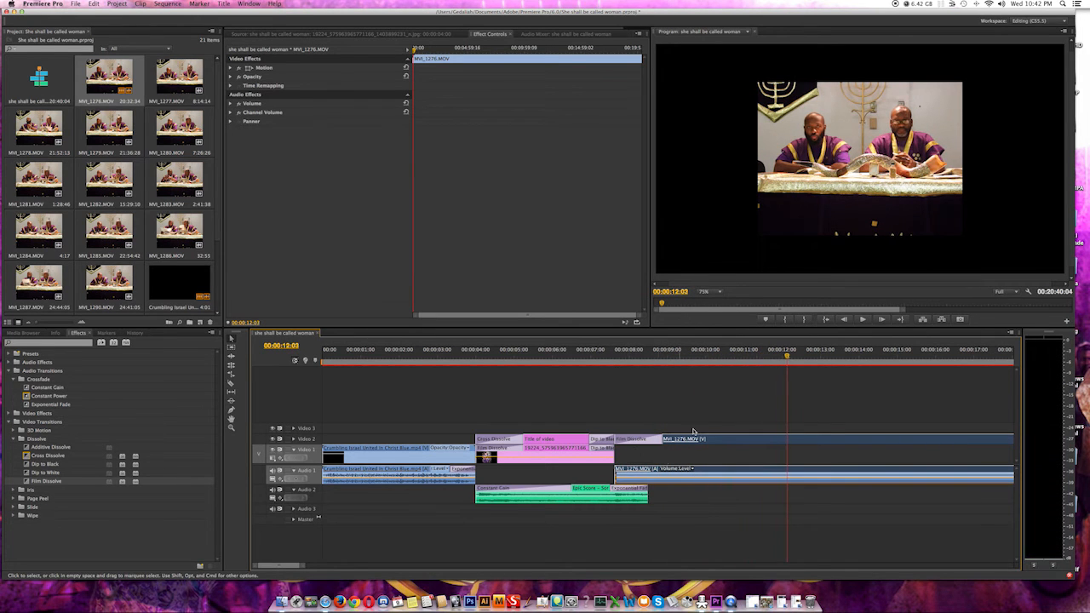
Replay and scrub the opening of MVI_1276.MOV between about 00:00:07:18 and 00:00:09:17 to find a trim point
left_click_drag(706, 366, 688, 369)
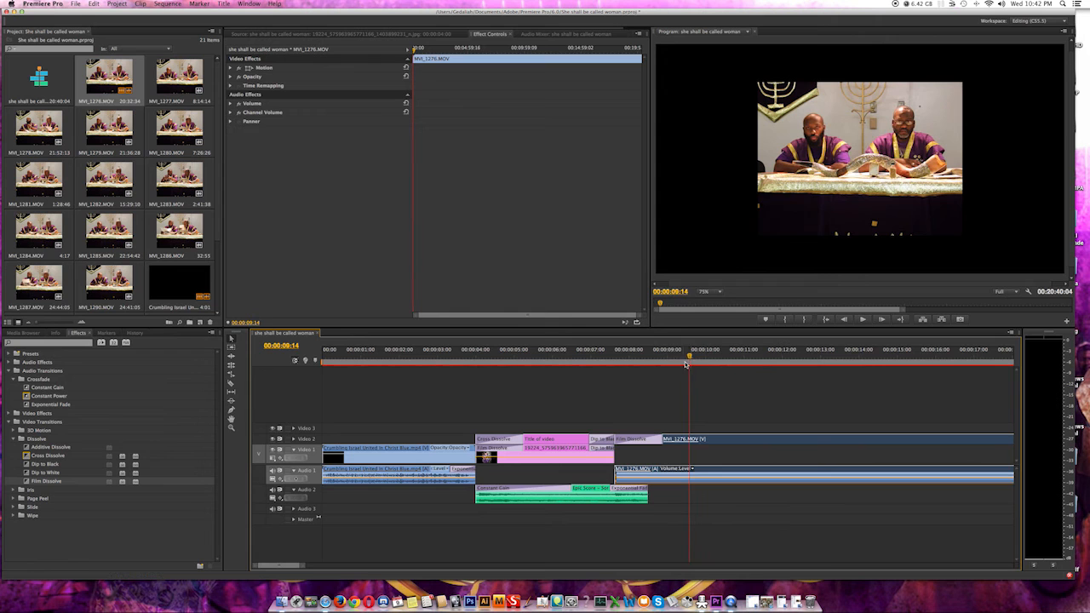
key("space")
left_click(632, 360)
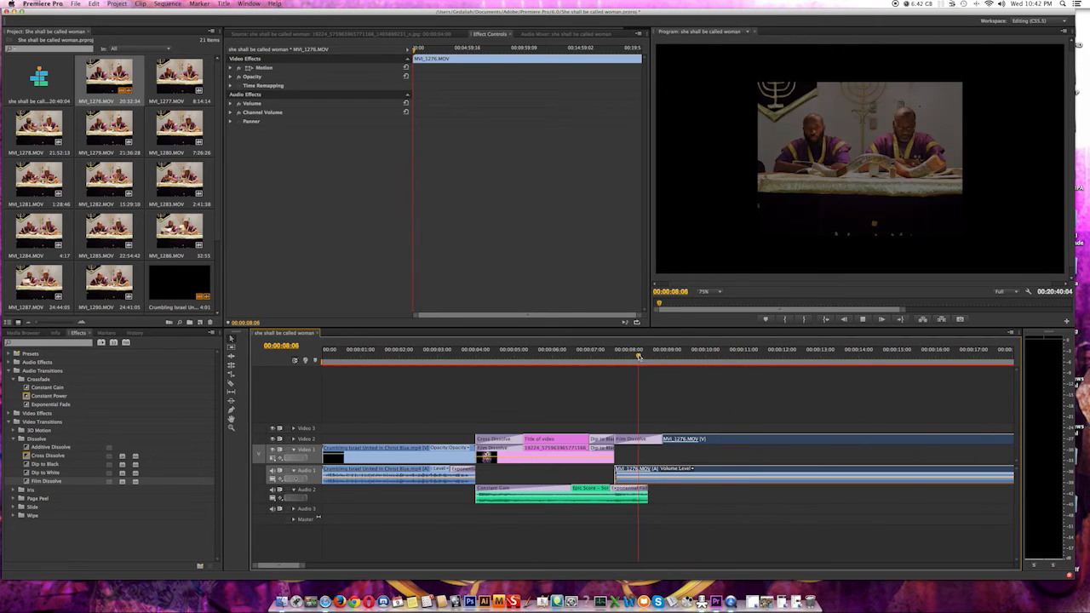
key("space")
left_click(618, 361)
key("space")
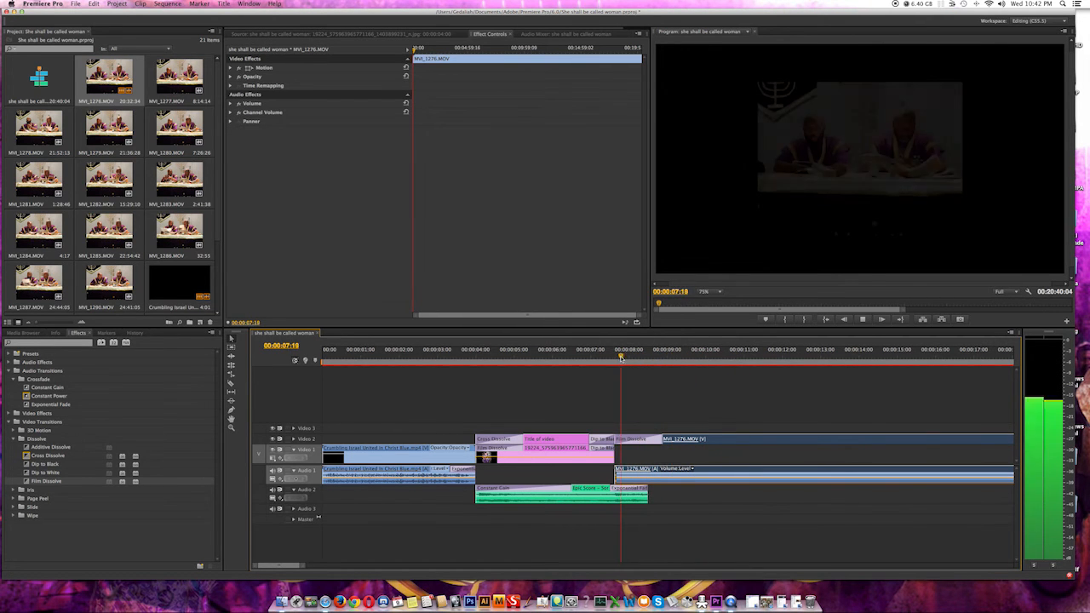
key("space")
key("space")
key("space")
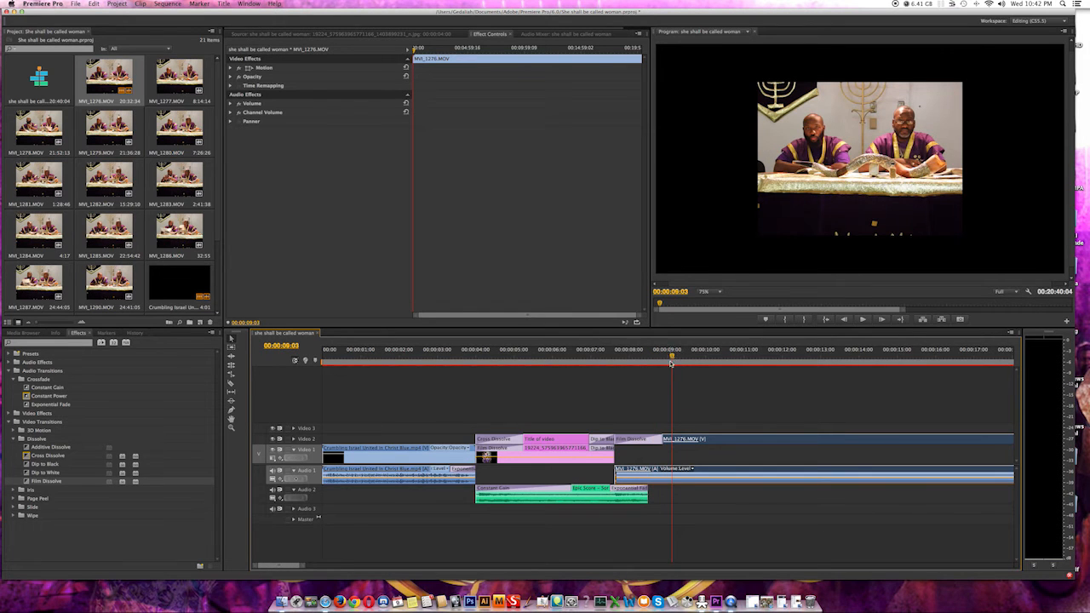
key("space")
key("space")
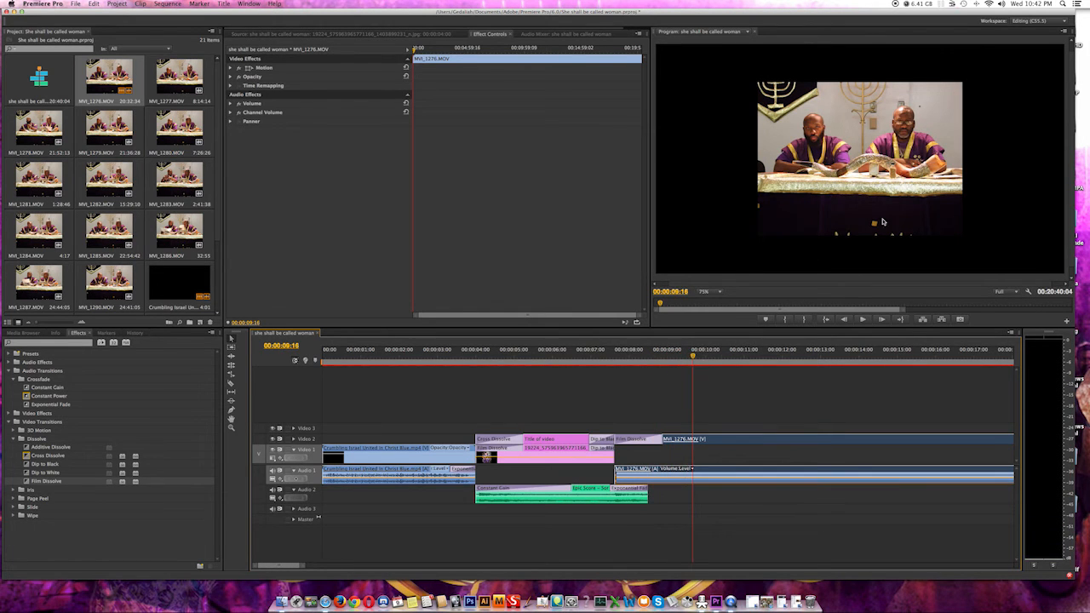
left_click(679, 356)
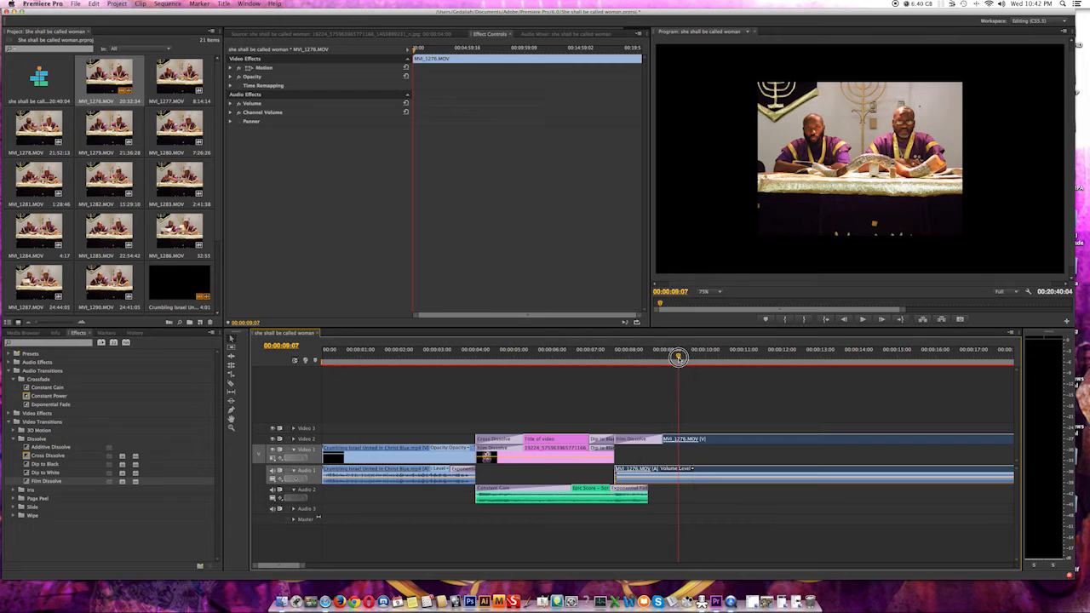
key("space")
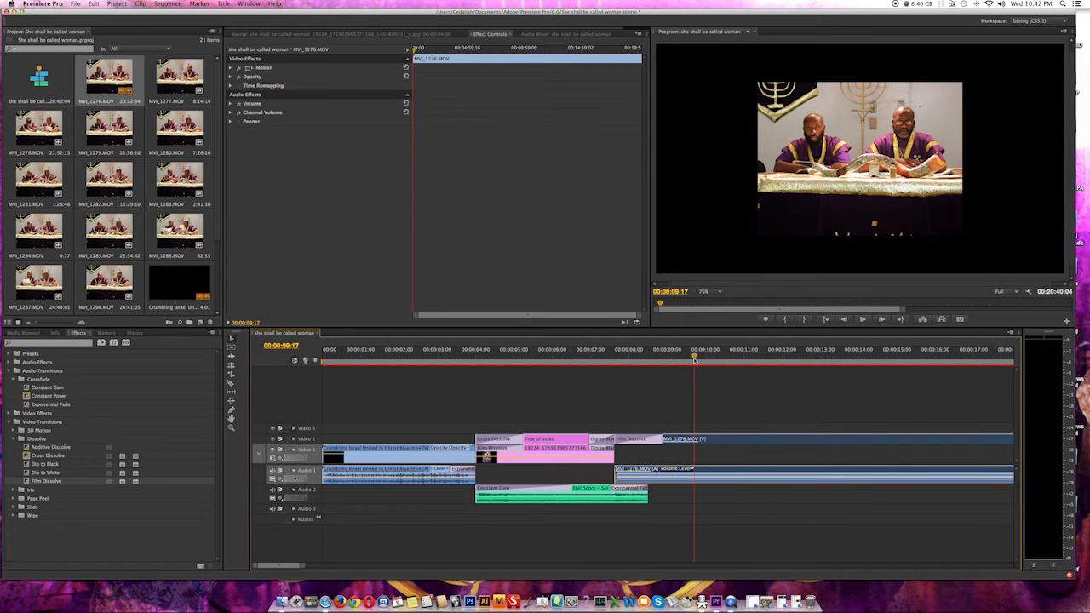
left_click(688, 357)
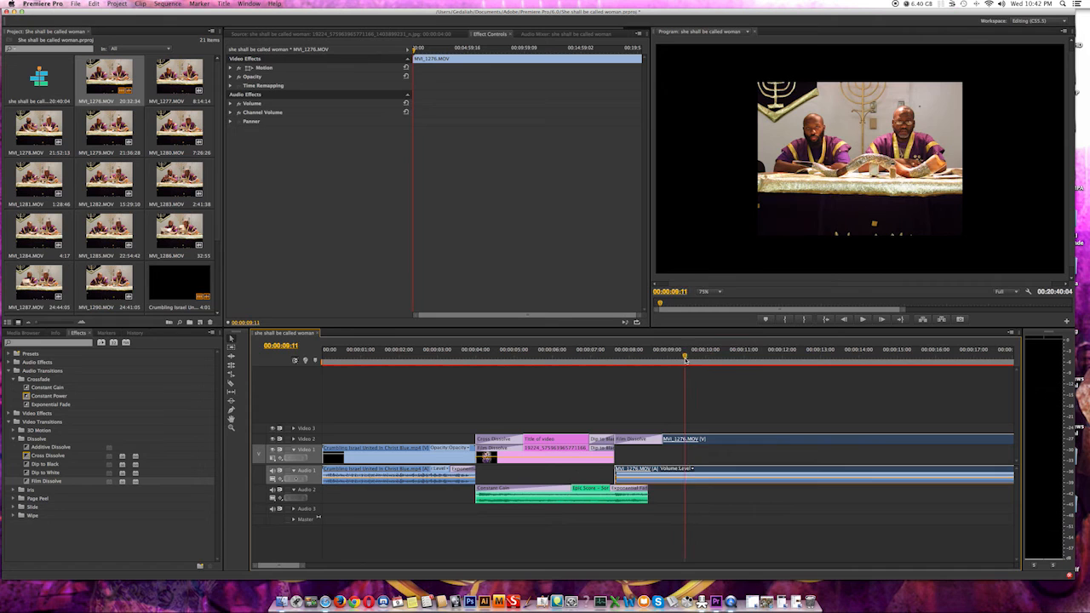
Split MVI_1276.MOV at 00:00:09:09, delete the piece before the cut and move the remainder up to the title clip
left_click(682, 359)
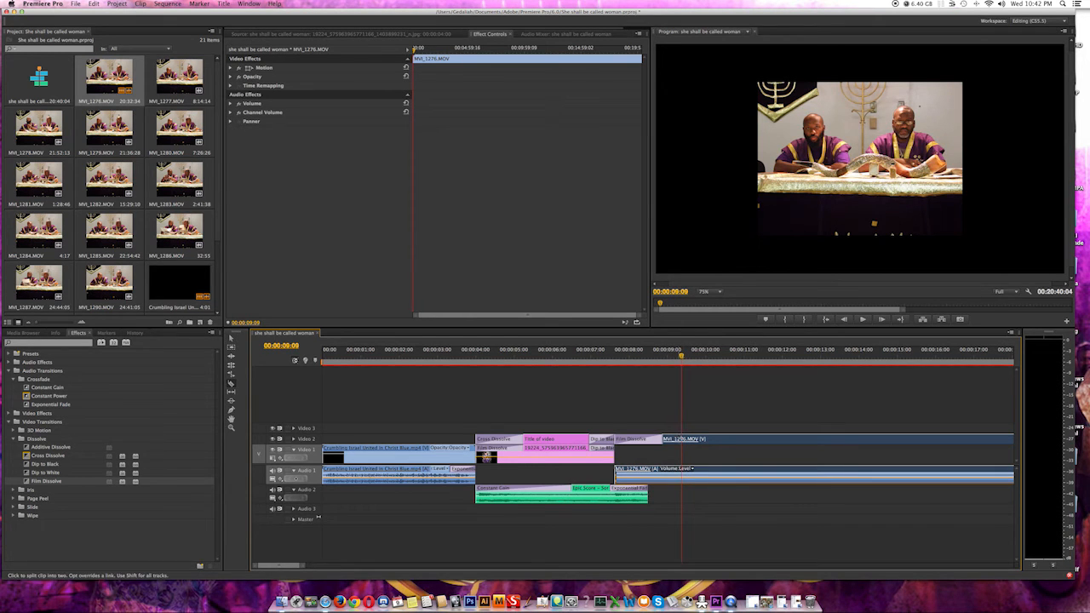
left_click(680, 439)
key("v")
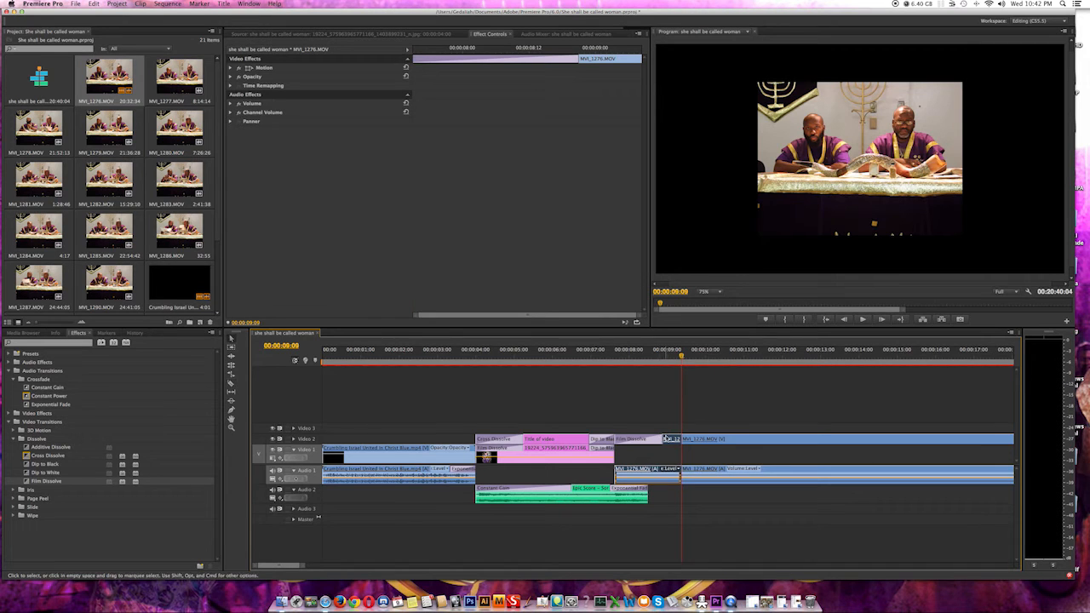
key("Delete")
left_click_drag(721, 444, 660, 441)
Apply a Film Dissolve to the start of the trimmed MVI_1276.MOV clip on Video 2
left_click(40, 455)
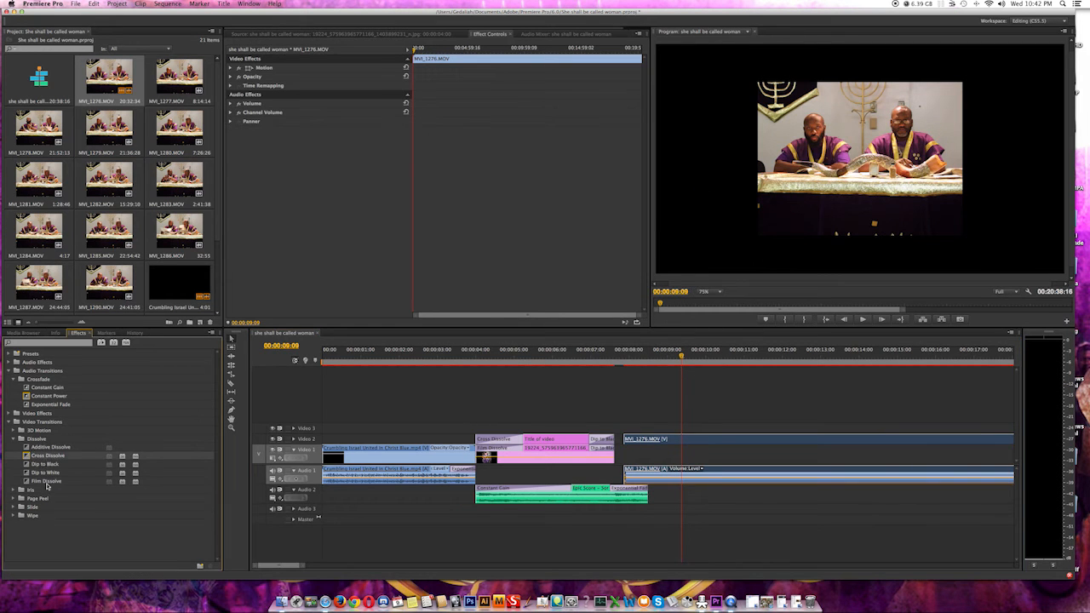
left_click_drag(46, 483, 678, 435)
Play the transition from the title into the trimmed footage and save the project
left_click(572, 350)
key("space")
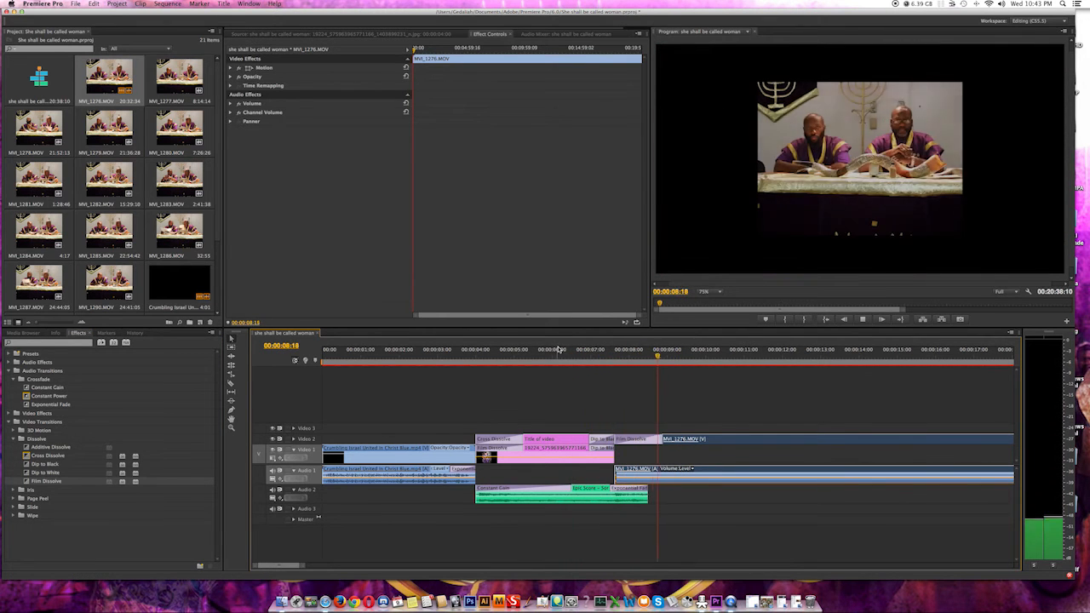
key("space")
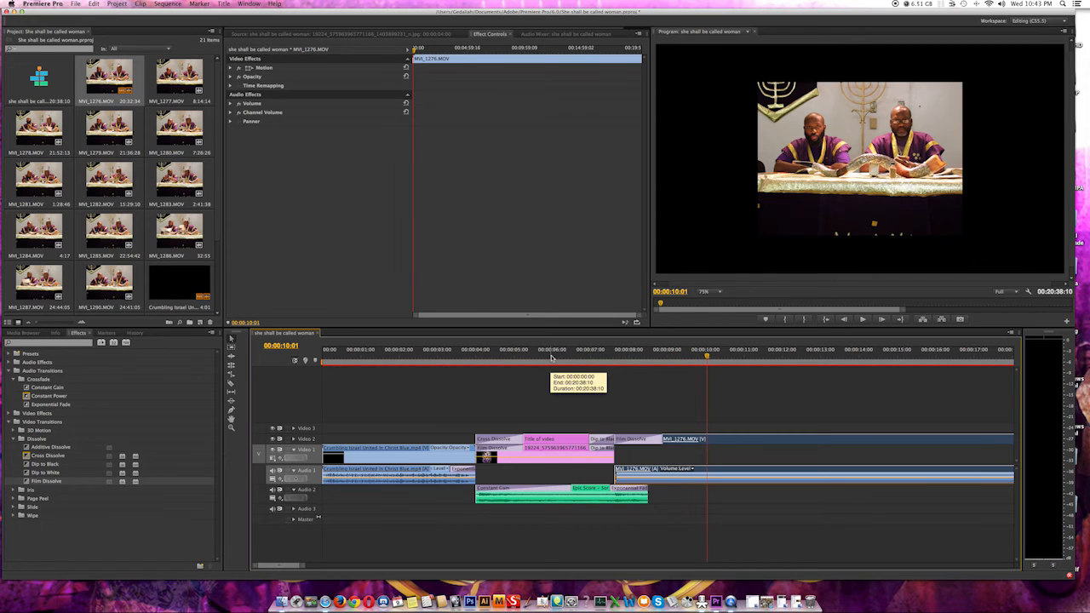
key("super+s")
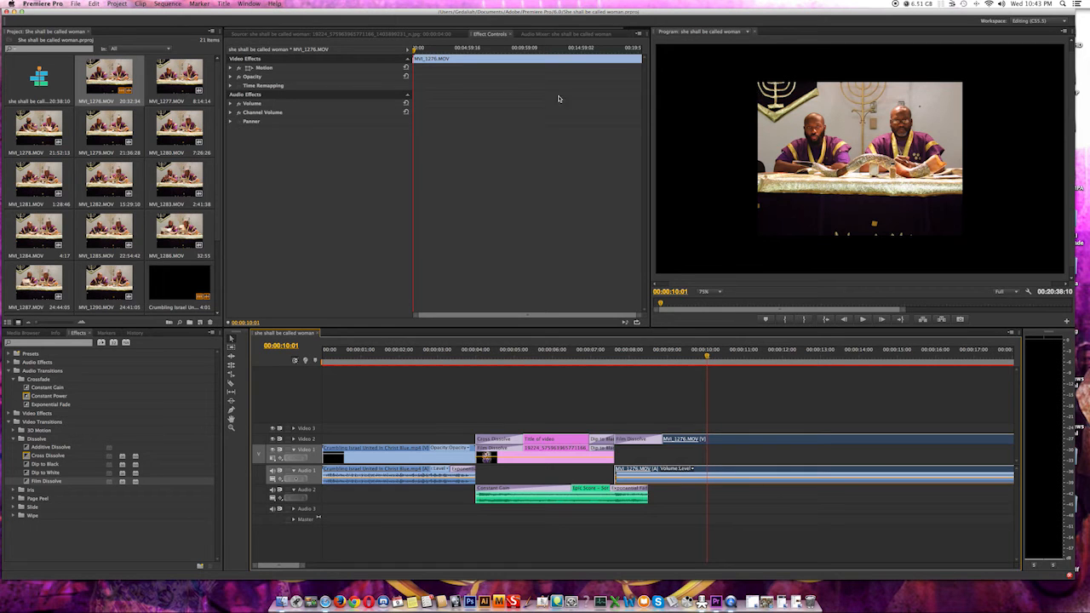
Set the scale of MVI_1276.MOV to 201.0 and its vertical position to 477.0 so the footage fills the frame
left_click(228, 66)
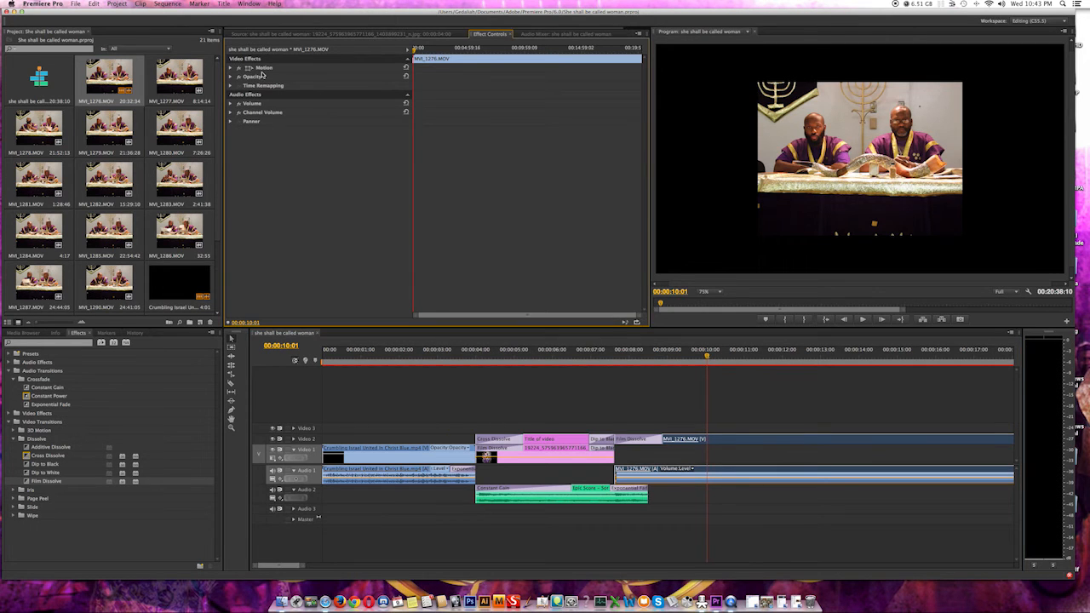
double_click(678, 439)
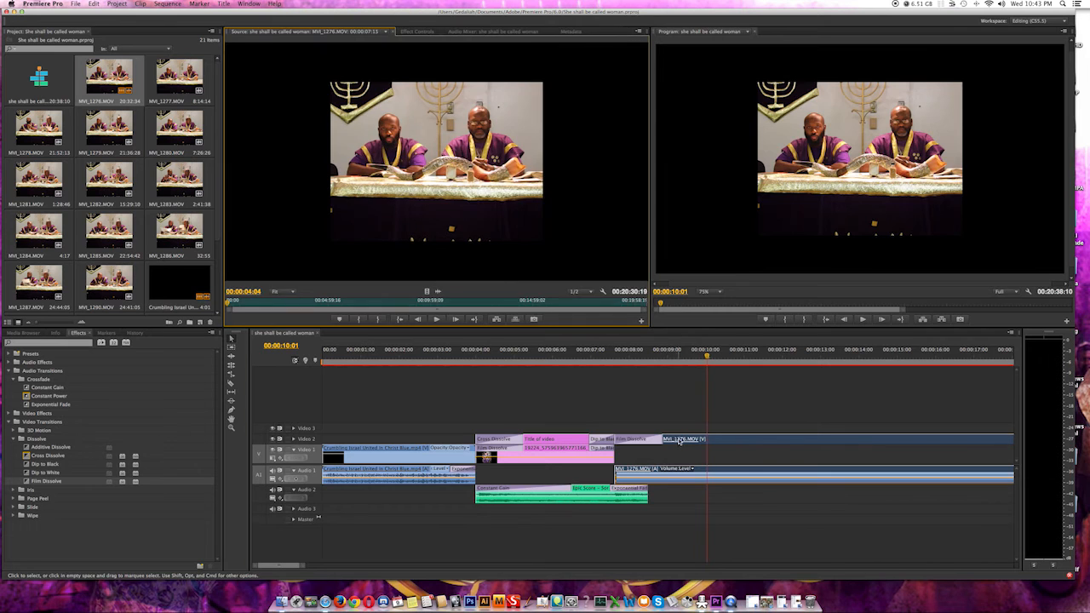
left_click(417, 31)
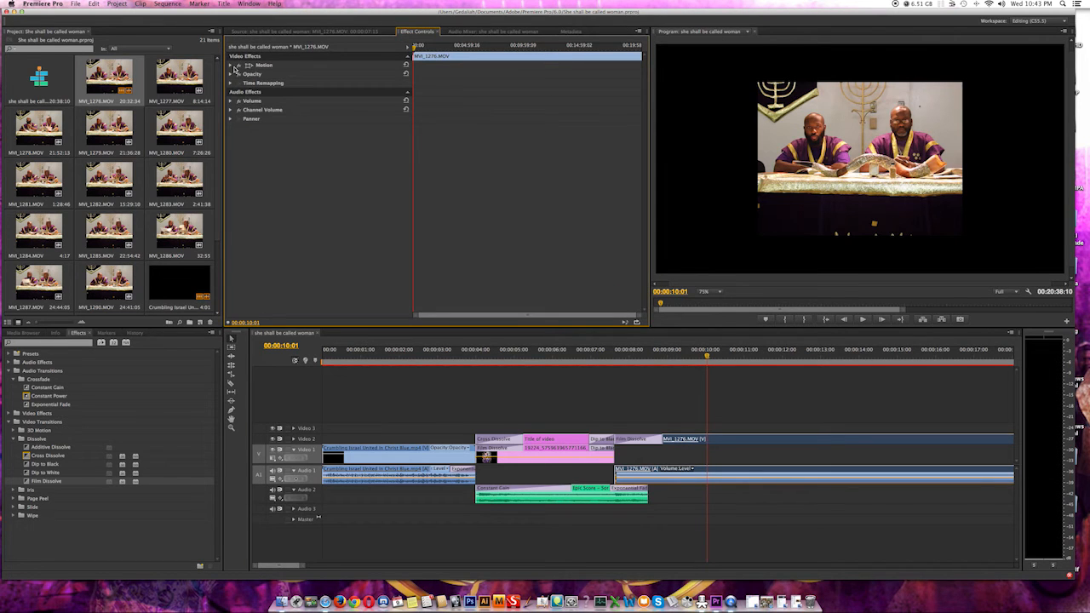
left_click(232, 66)
left_click_drag(333, 88, 419, 88)
left_click_drag(340, 75, 440, 75)
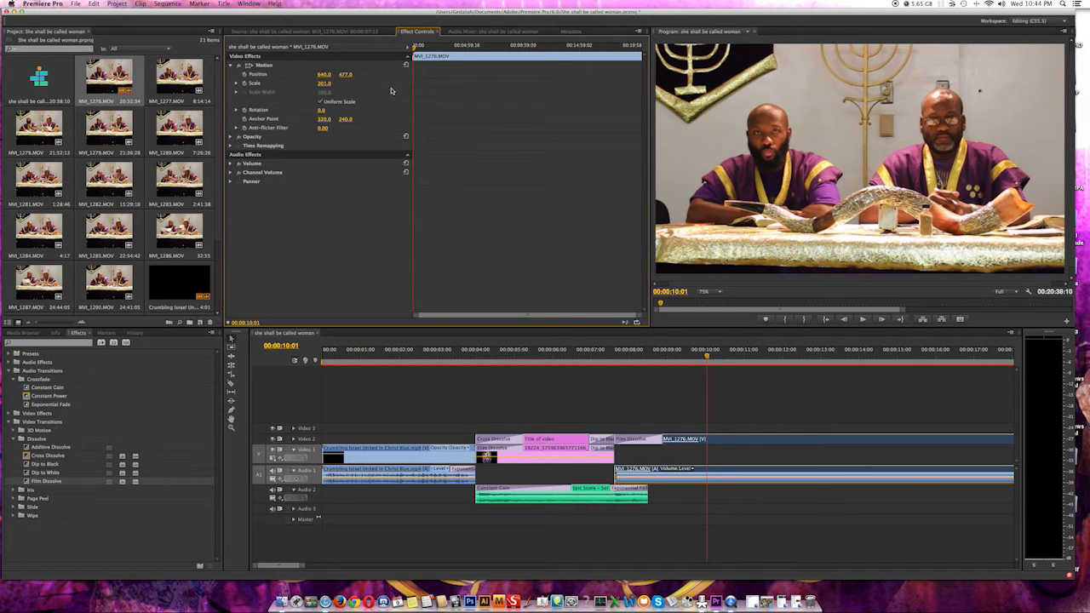
Set the vertical position of MVI_1276.MOV to 414.0 and play the transition from the title into the footage
left_click_drag(345, 75, 312, 75)
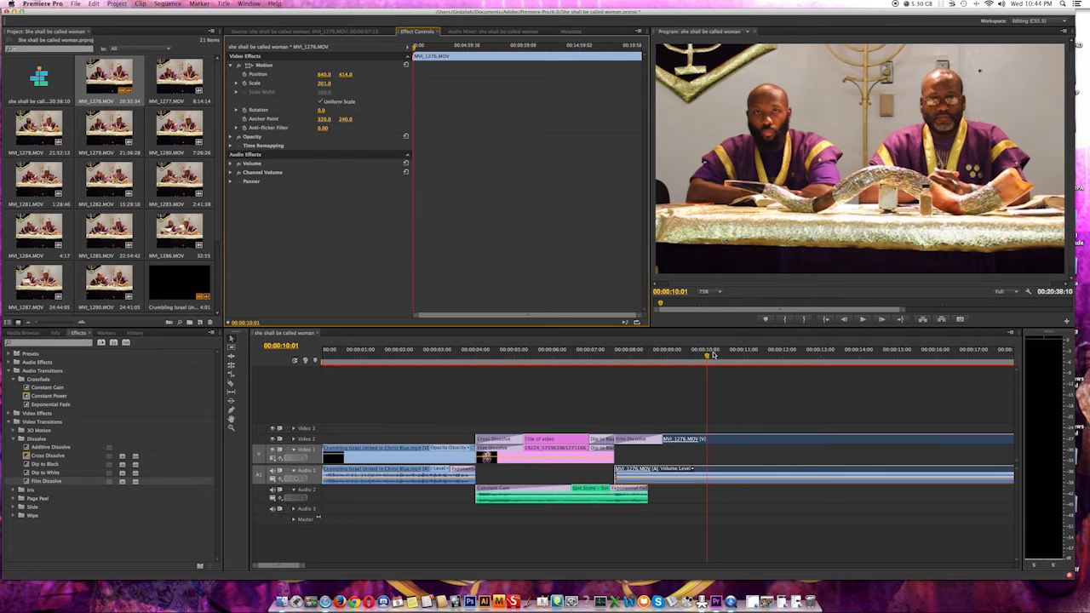
left_click(625, 353)
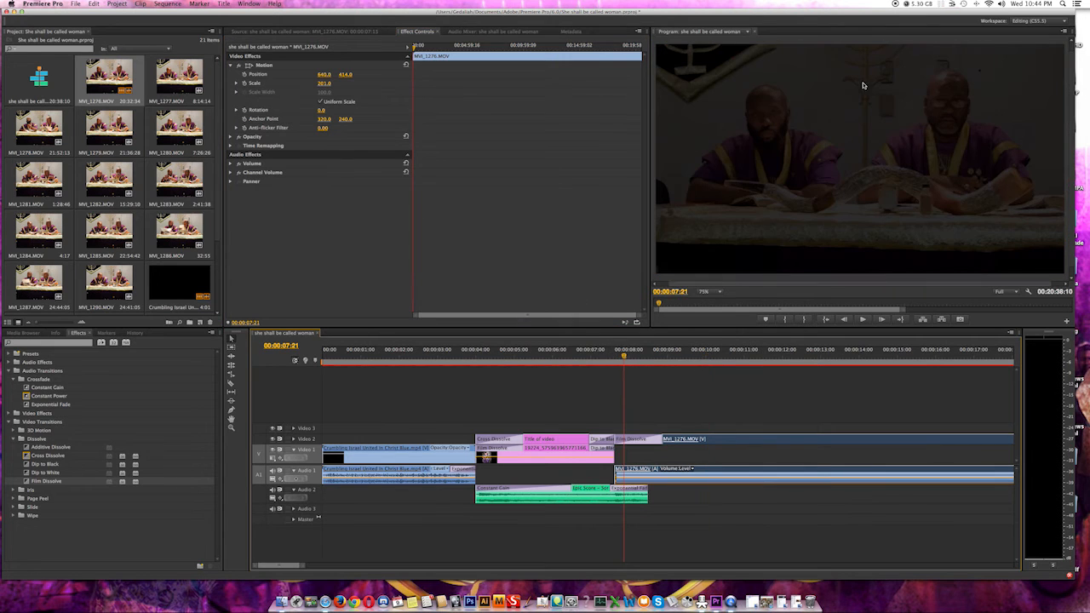
left_click(541, 358)
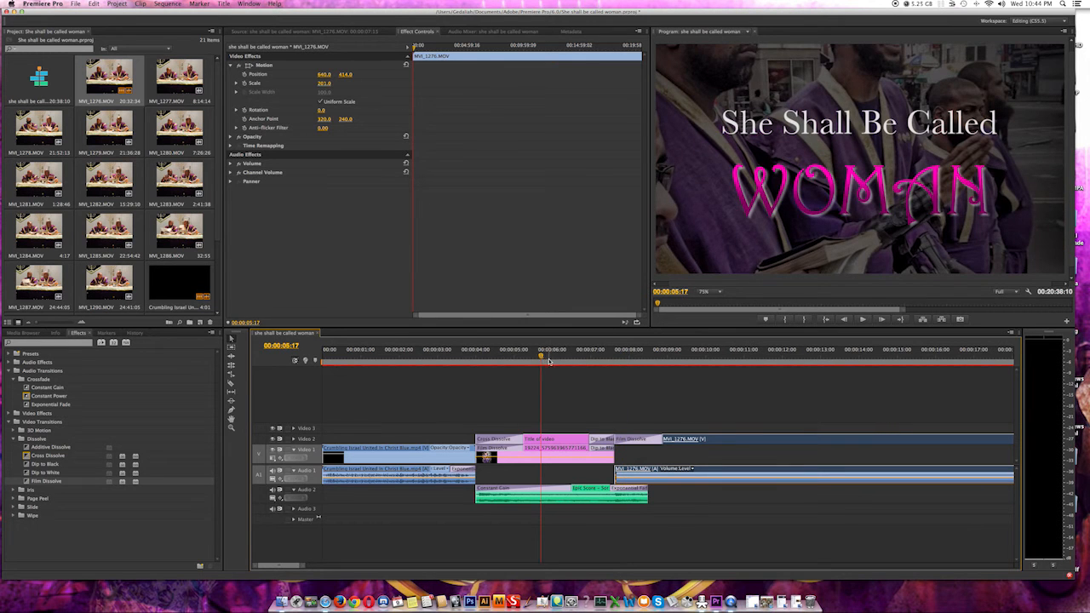
key("space")
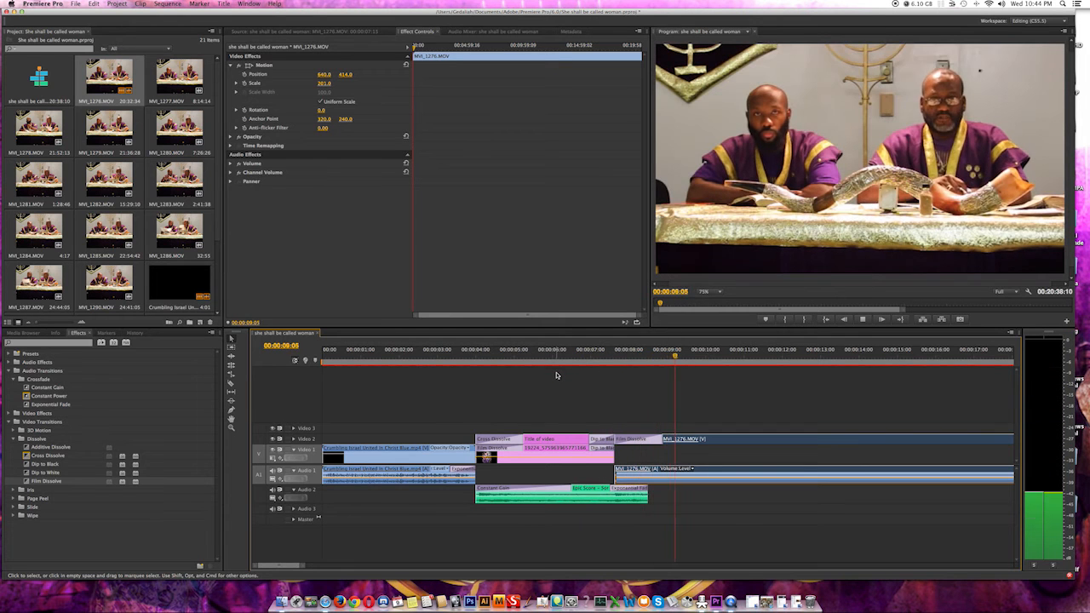
key("space")
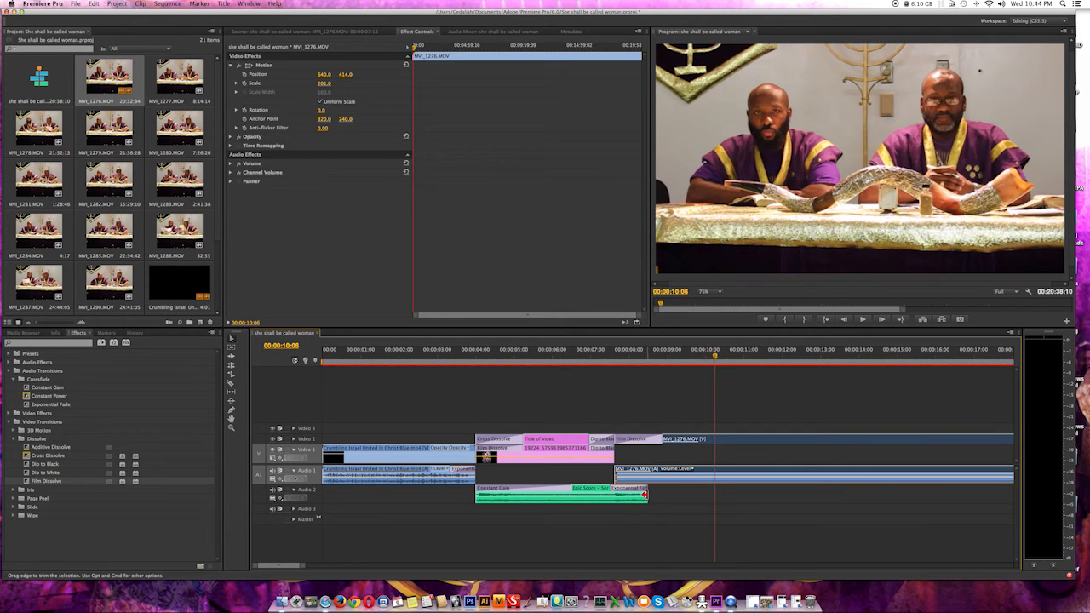
Extend the end of the Audio 2 music and its Exponential Fade to about 00:00:09:12, and play the result
left_click_drag(651, 493, 624, 488)
left_click(605, 351)
key("space")
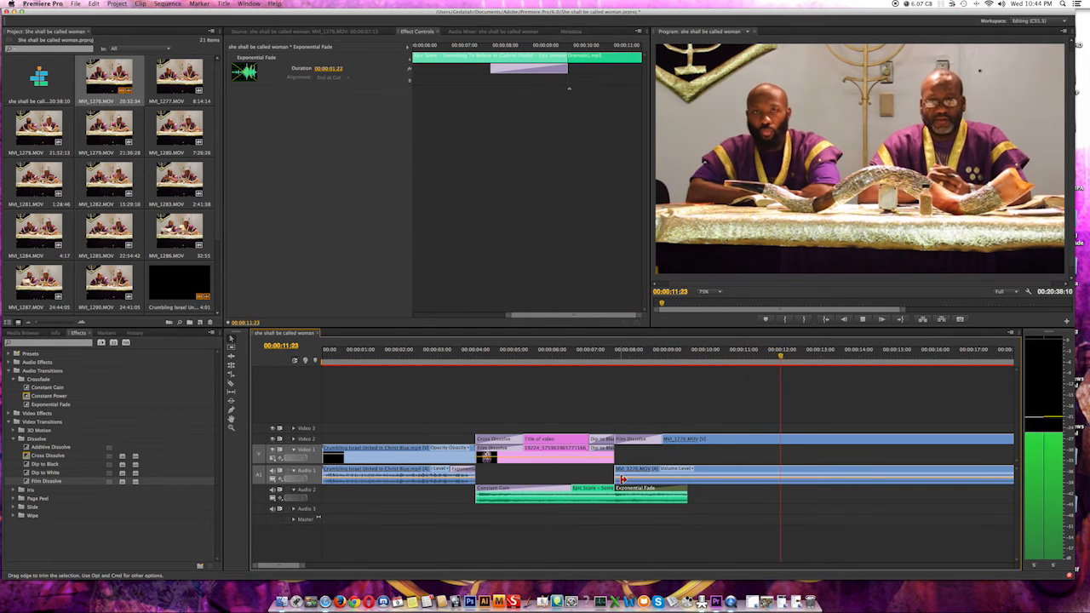
key("space")
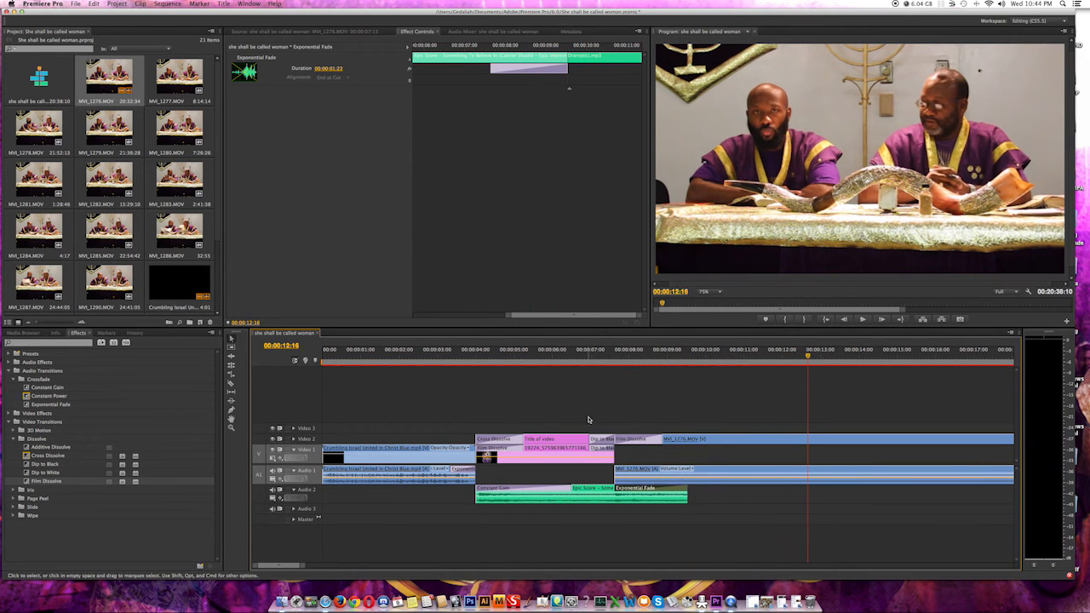
left_click(601, 351)
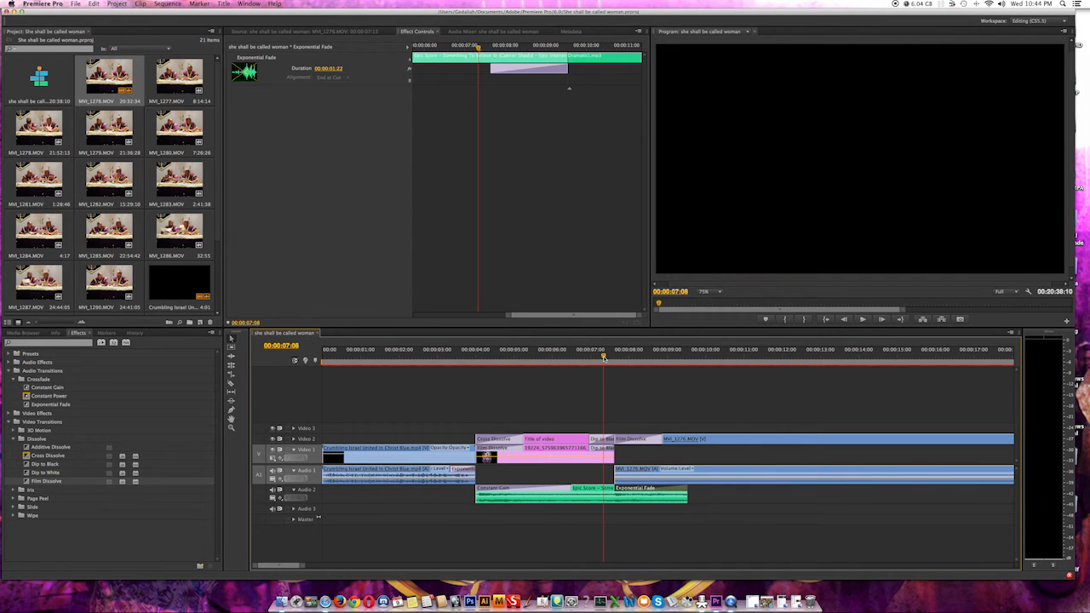
key("space")
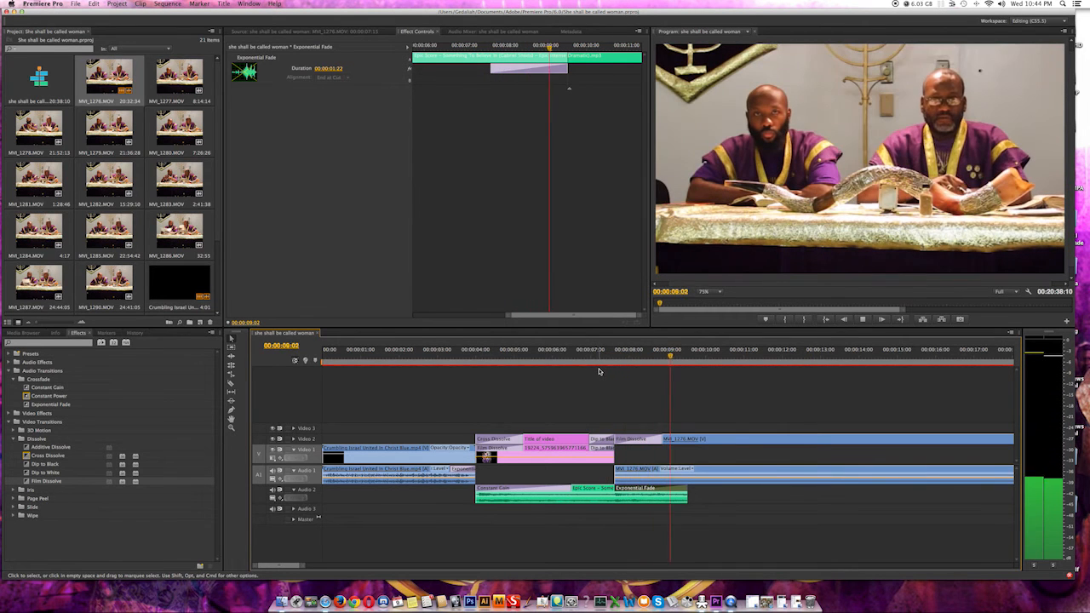
key("space")
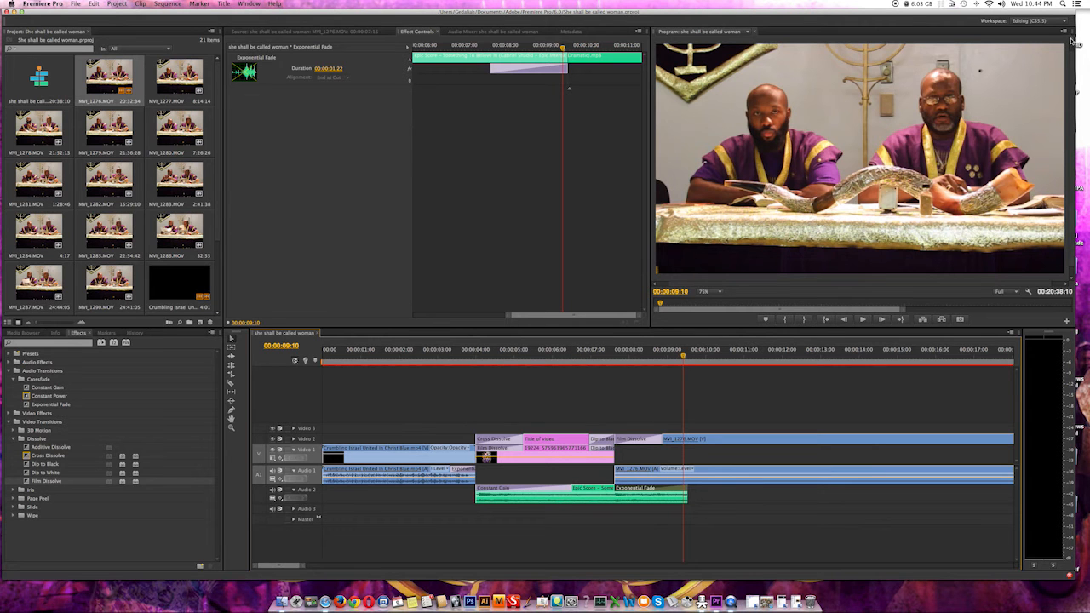
Switch to Finder and add IUIC logo.png from the Desktop's Tools > Video Standard Imports folder to Video 7 on the timeline
mouse_move(1075, 12)
left_mouse_down()
mouse_move(1009, 19)
mouse_move(1057, 18)
left_mouse_up()
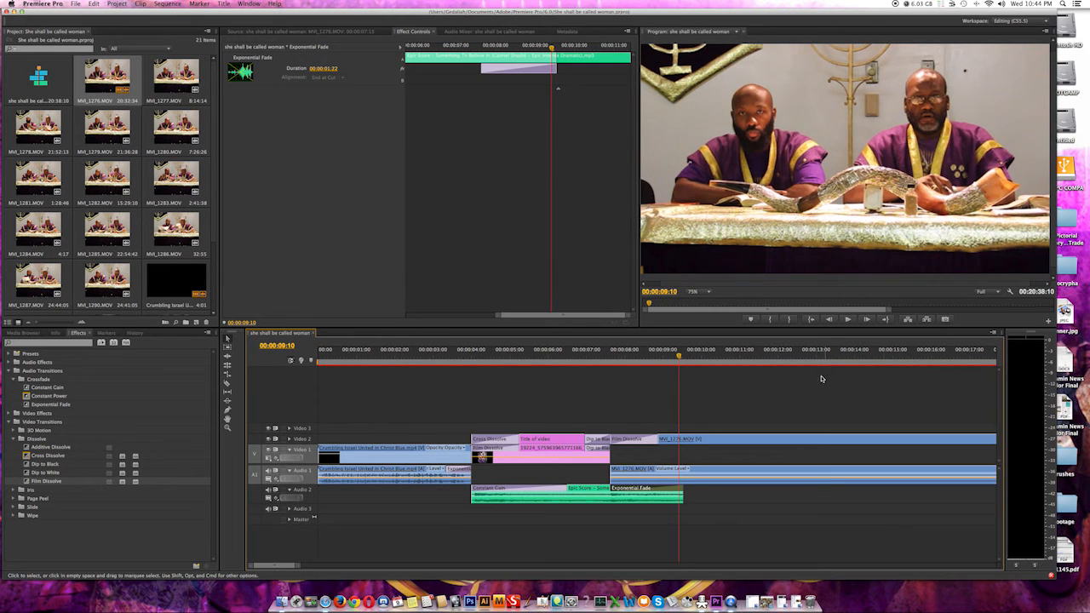
left_click(1070, 265)
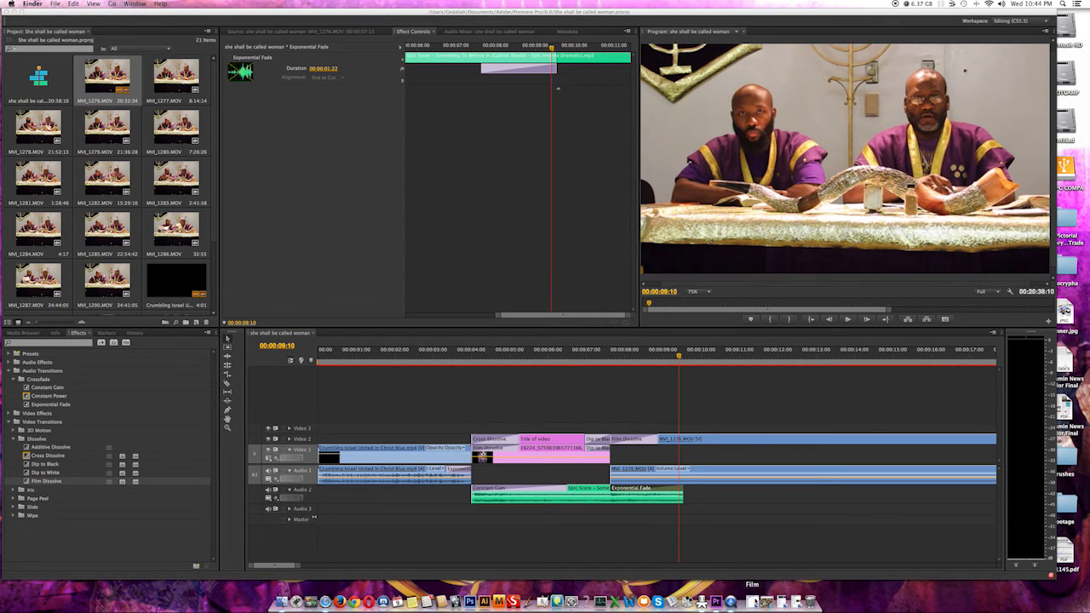
left_click(754, 601)
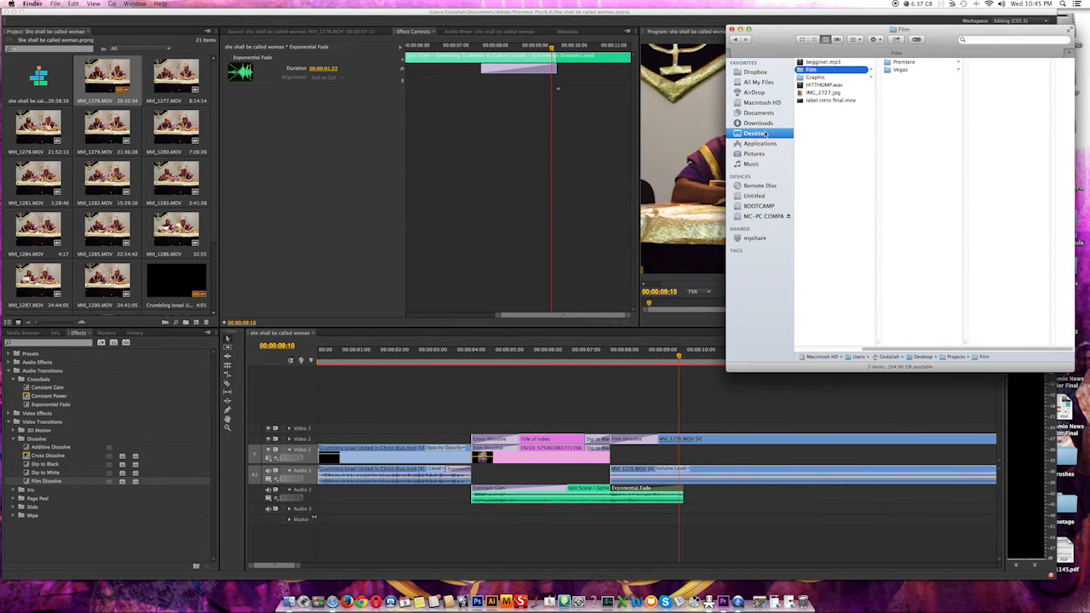
left_click(766, 135)
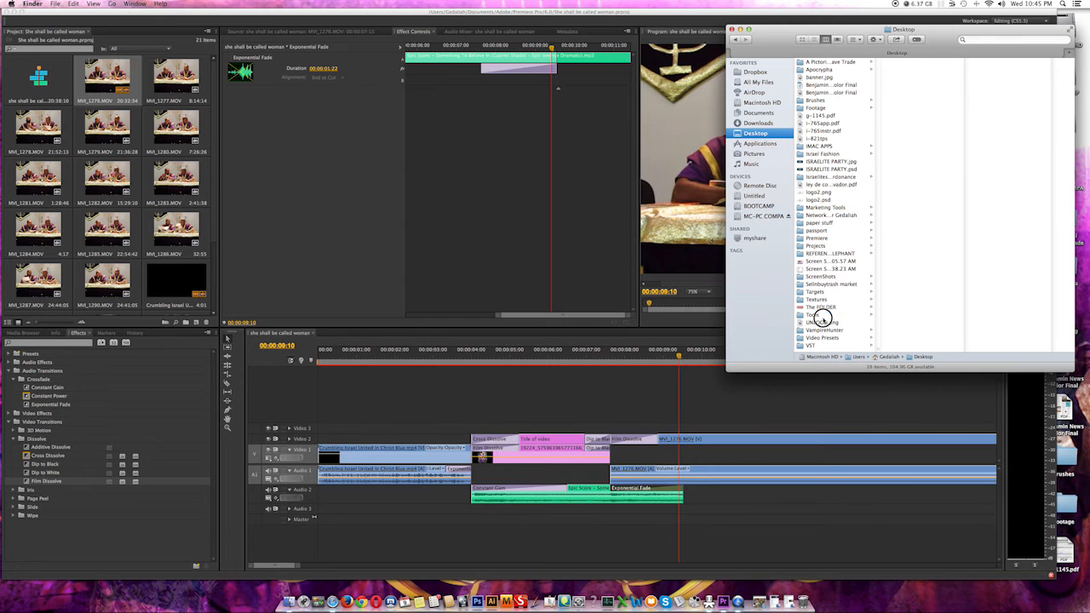
left_click(819, 314)
left_click(910, 218)
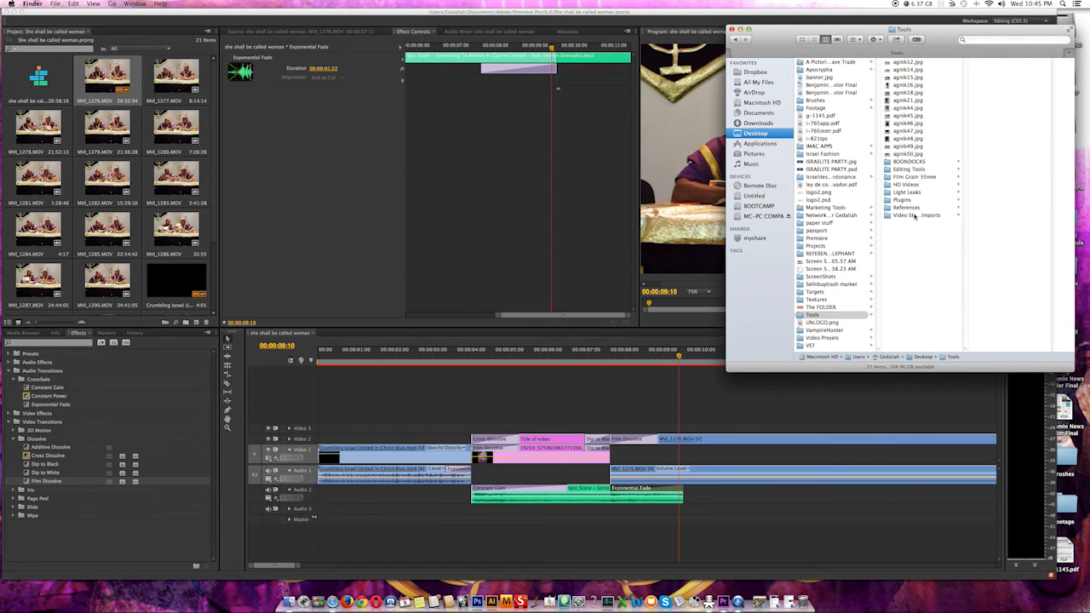
left_click(913, 215)
left_click(990, 107)
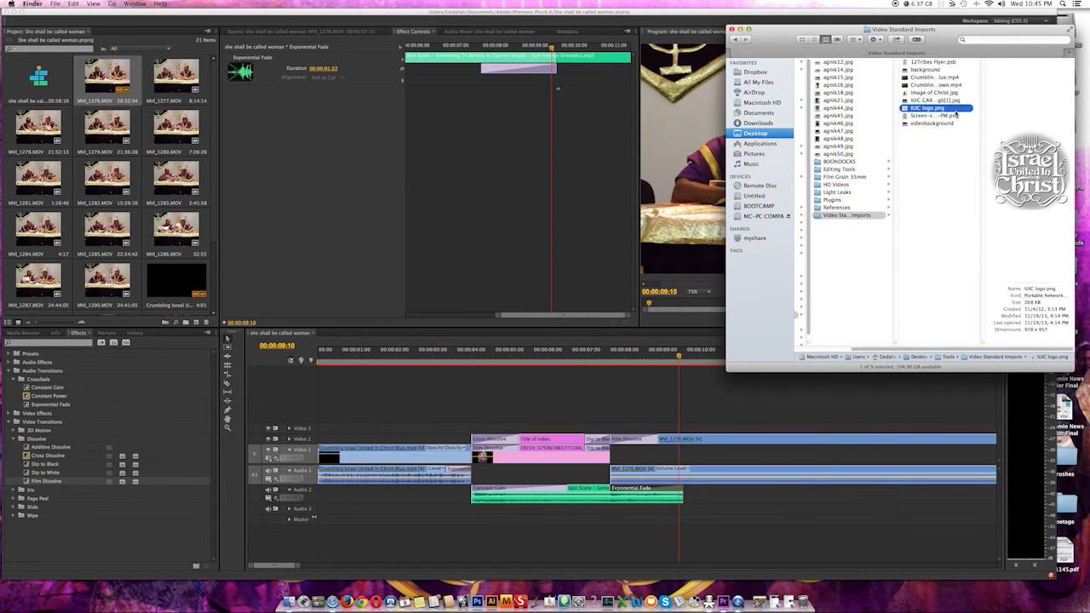
left_click_drag(937, 108, 484, 392)
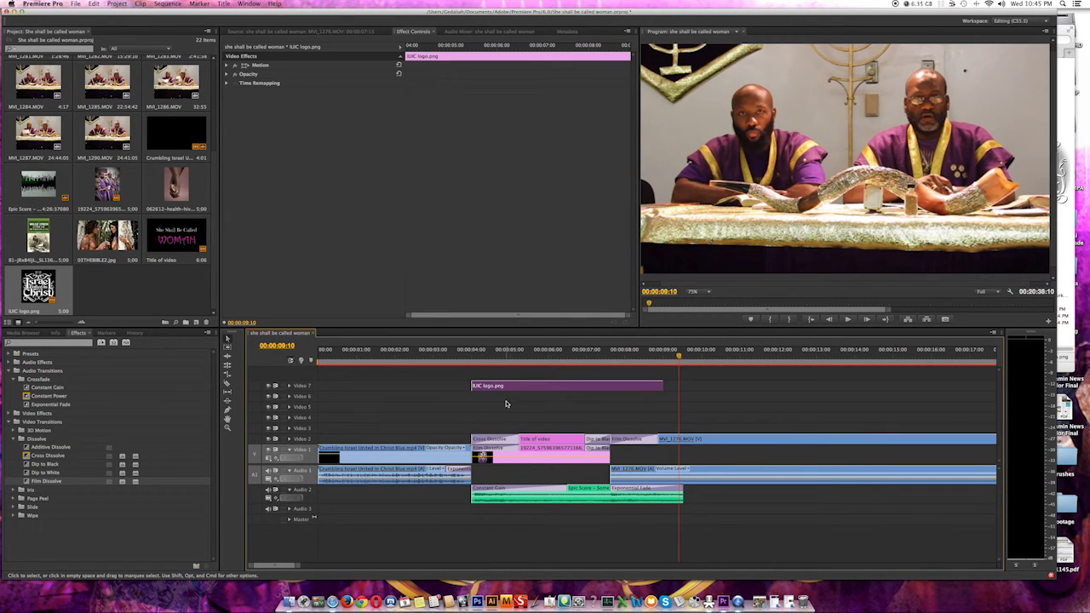
Move the IUIC logo.png clip on Video 7 so it starts in line with the MVI_1276.MOV clip
left_click_drag(504, 384, 631, 385)
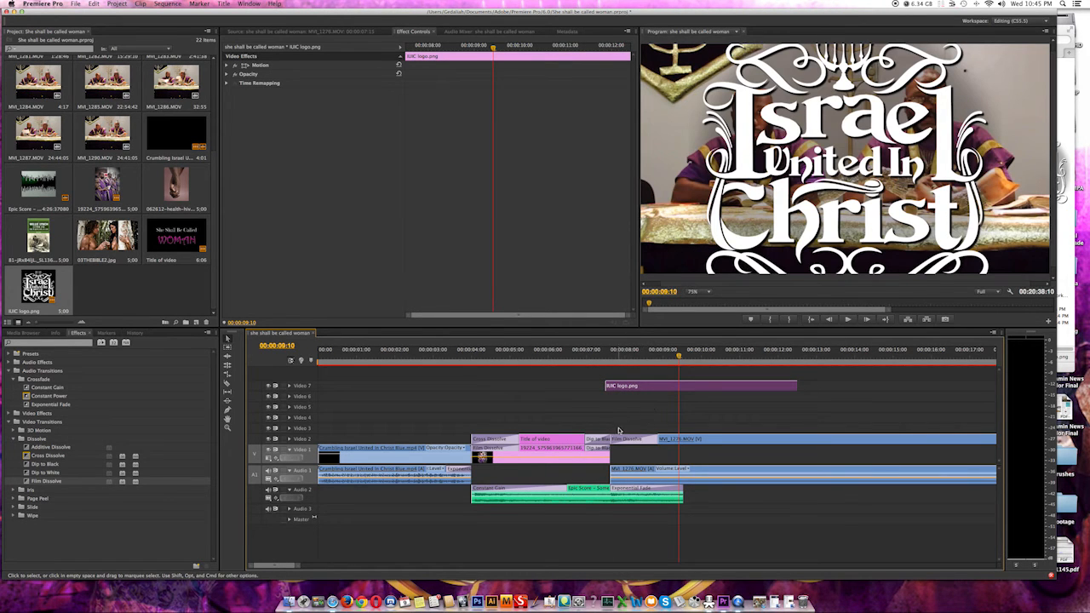
left_click(628, 416)
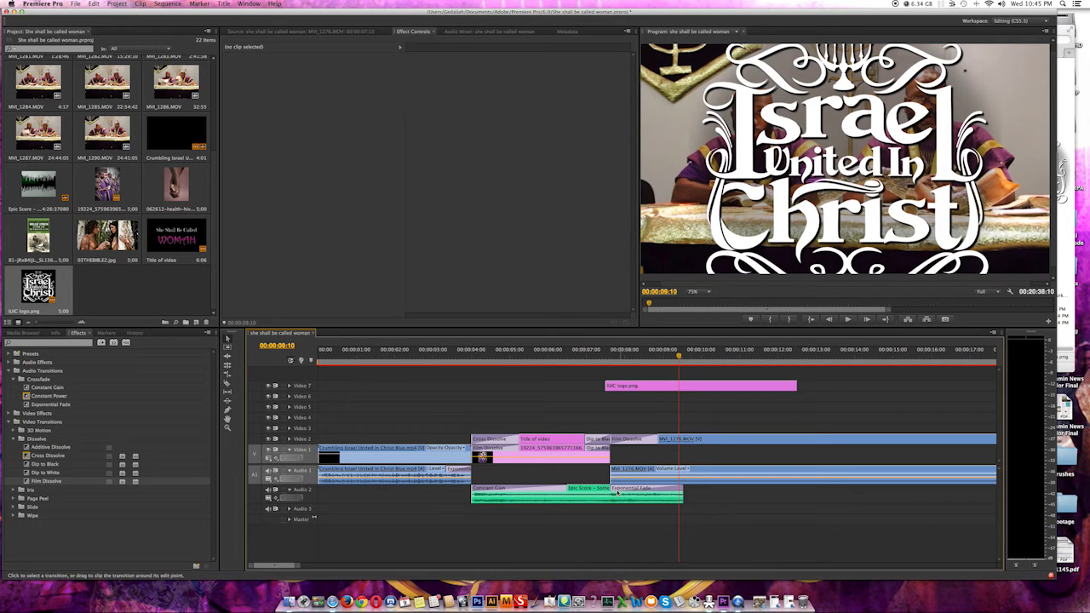
left_click(666, 385)
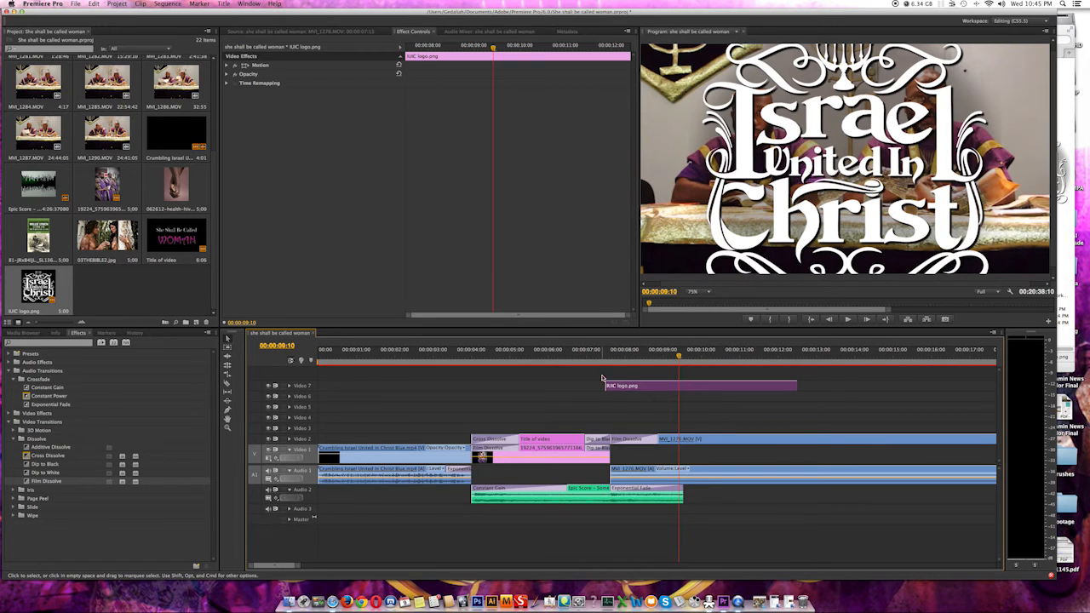
left_click_drag(622, 385, 627, 384)
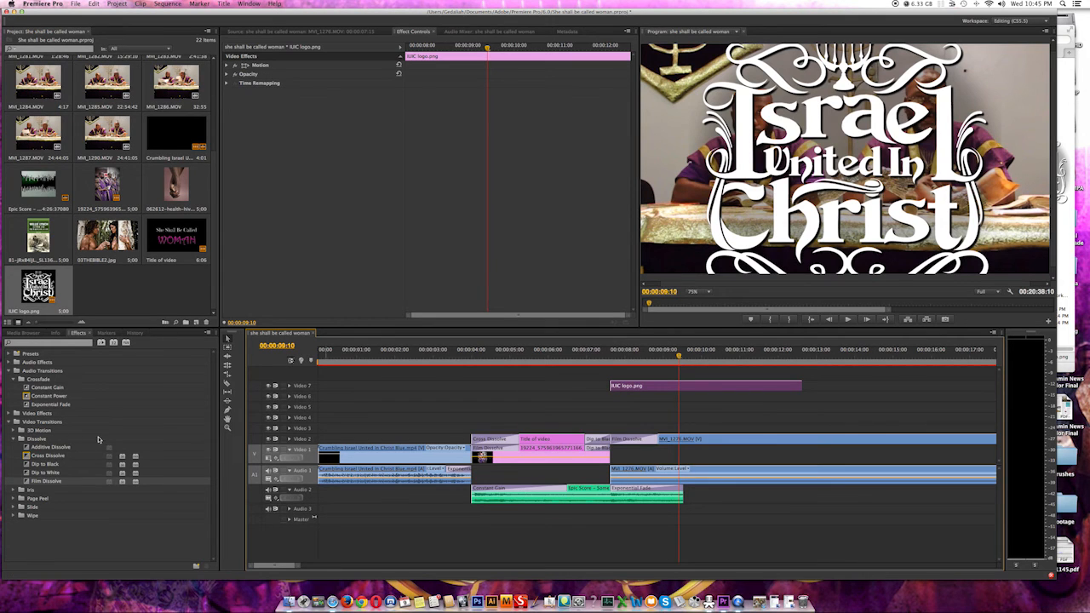
Apply a Film Dissolve to the start of IUIC logo.png, play it, and return the playhead to 00:00:07:14
left_click_drag(34, 482, 611, 388)
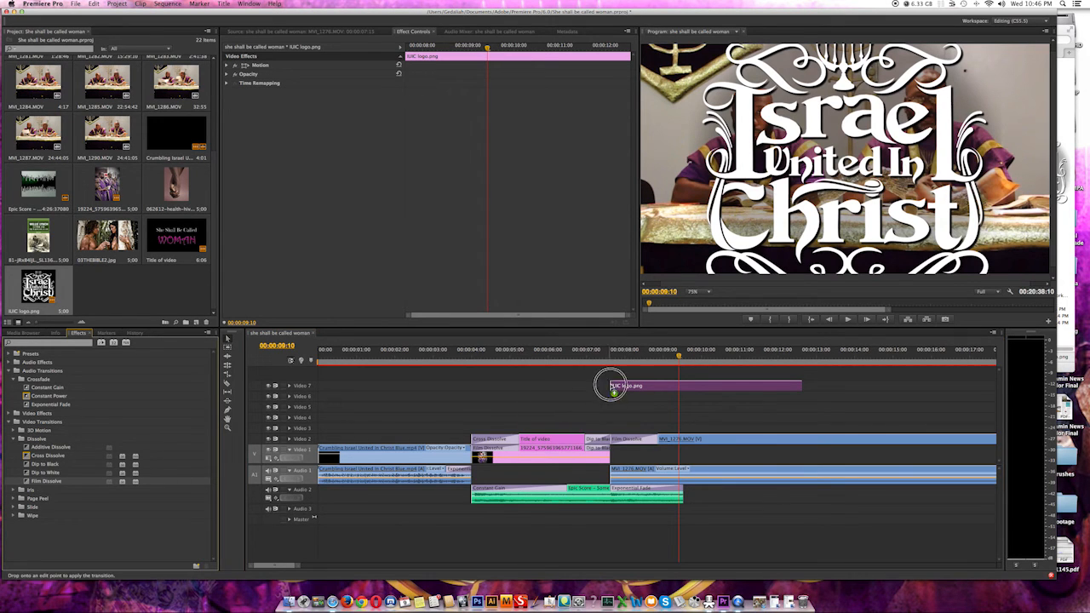
left_click(601, 356)
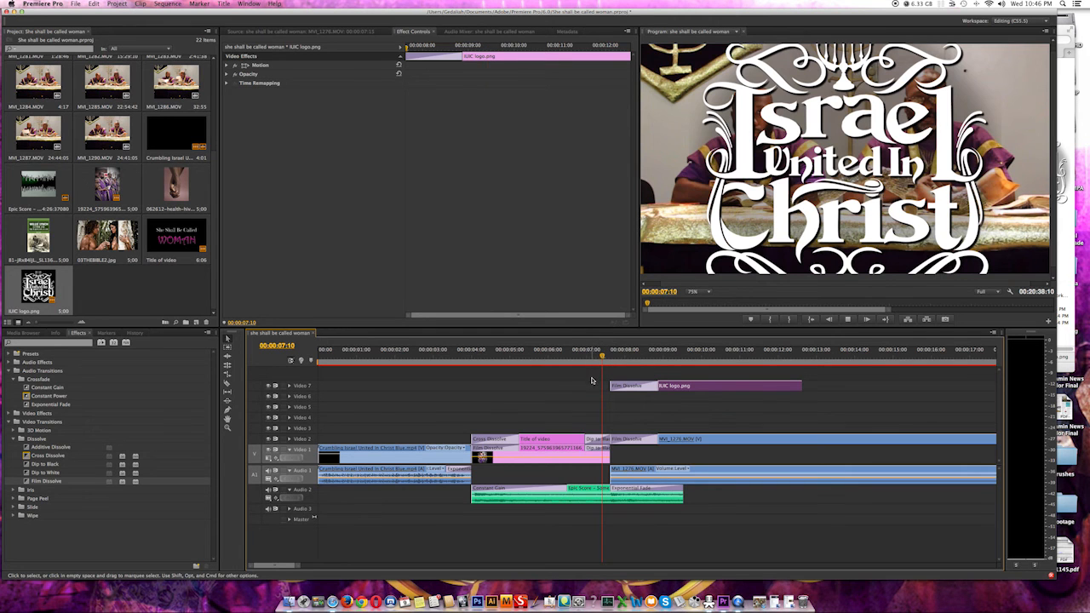
key("space")
key("space")
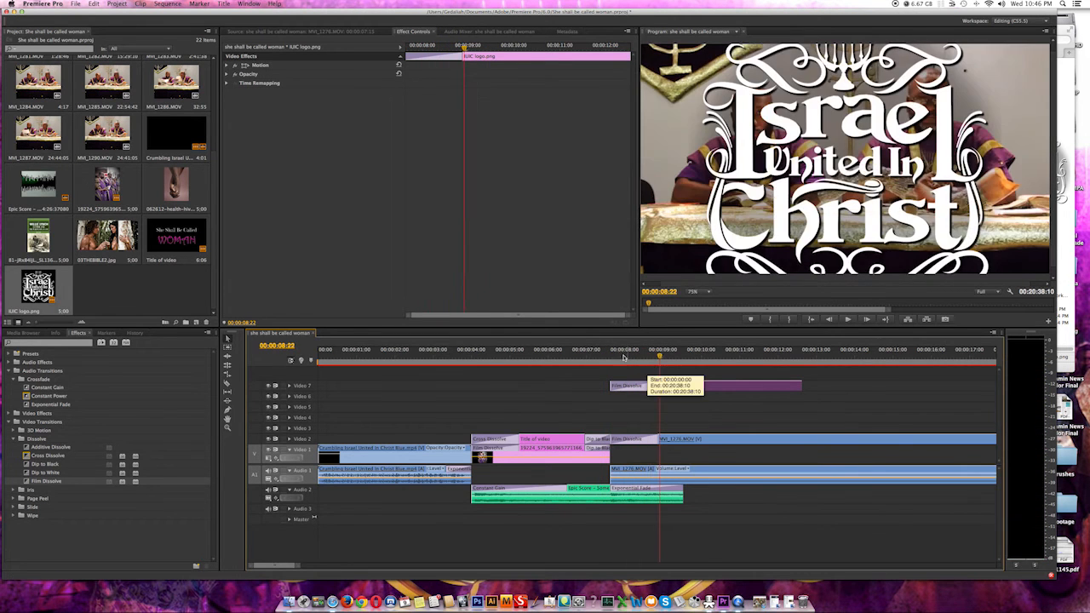
left_click(610, 356)
left_click_drag(610, 356, 611, 358)
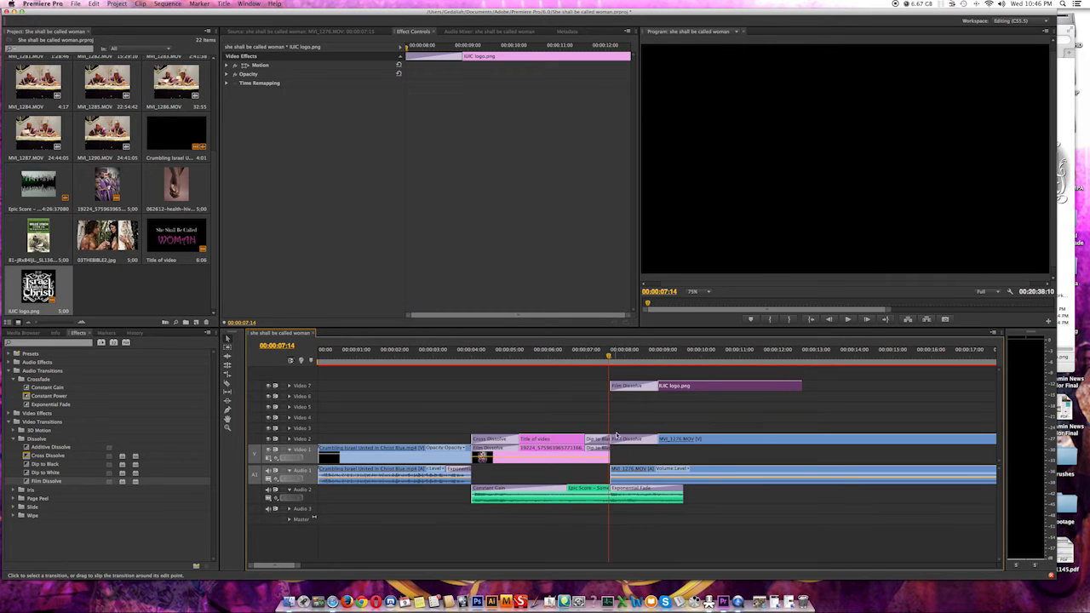
Select the logo clip, move the Premiere Pro window aside, check the background images in Finder's Video Standard Imports folder and close it
left_click(661, 386)
left_click_drag(1003, 12, 807, 12)
left_click(956, 32)
left_click(932, 123)
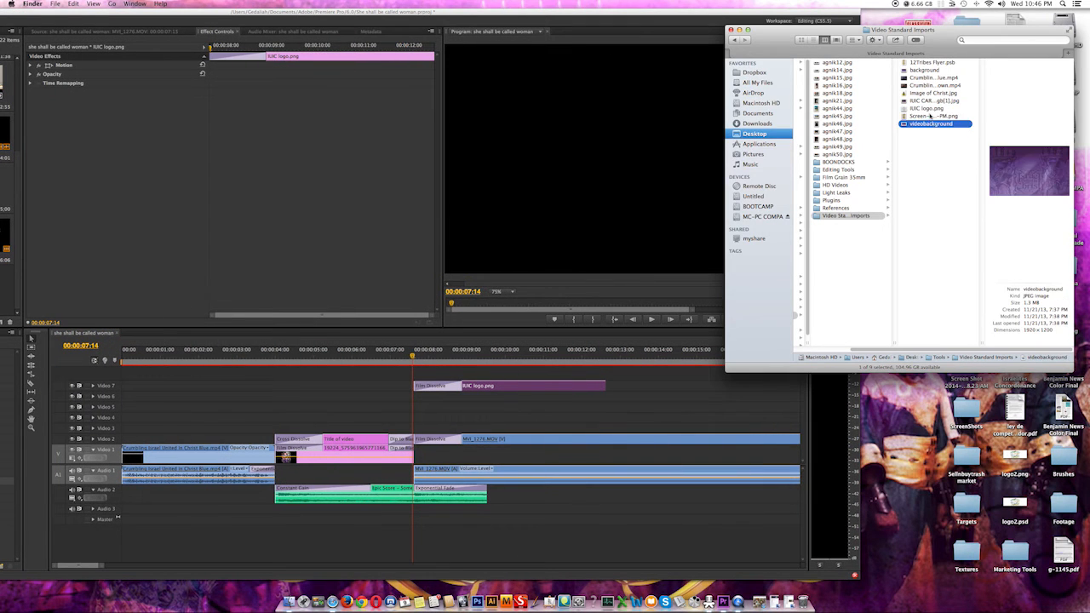
left_click(924, 85)
left_click(911, 70)
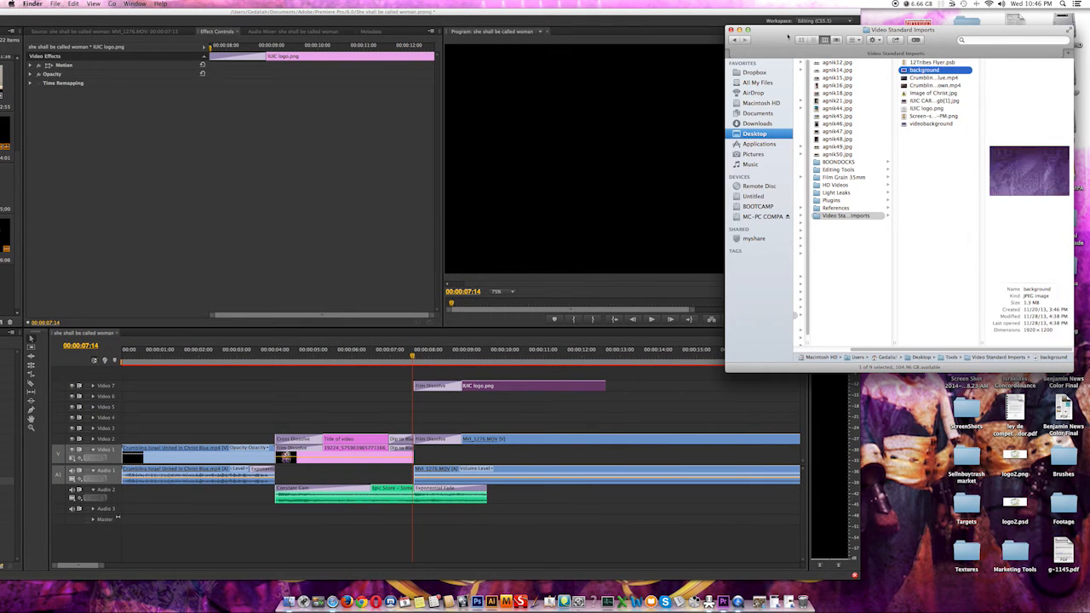
left_click(739, 30)
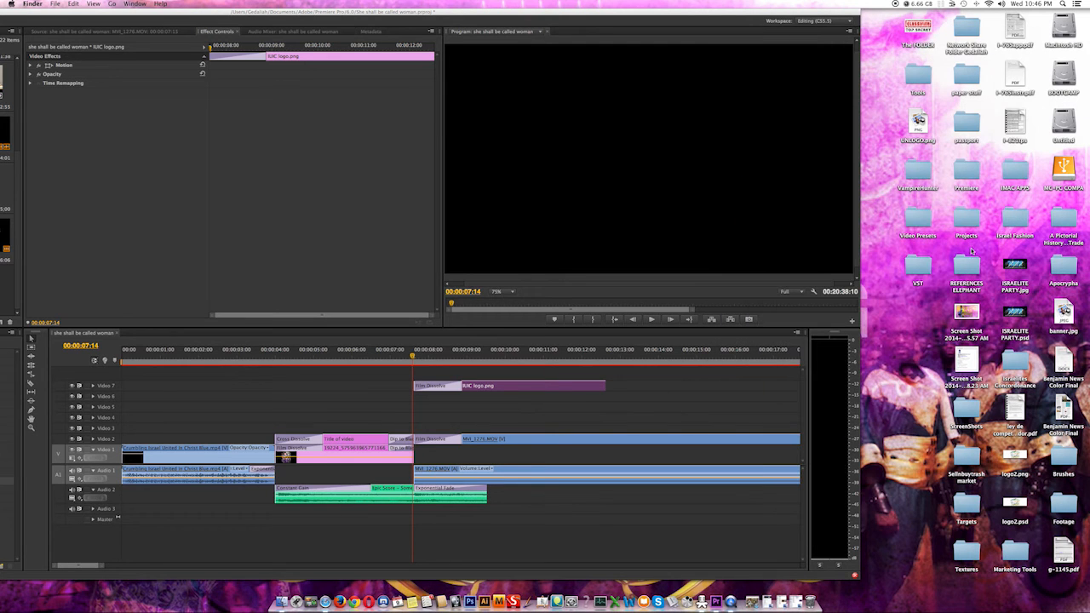
Browse the Video Presets folder on the desktop and open its logo image in Preview to view the saved Motion settings
left_click(925, 220)
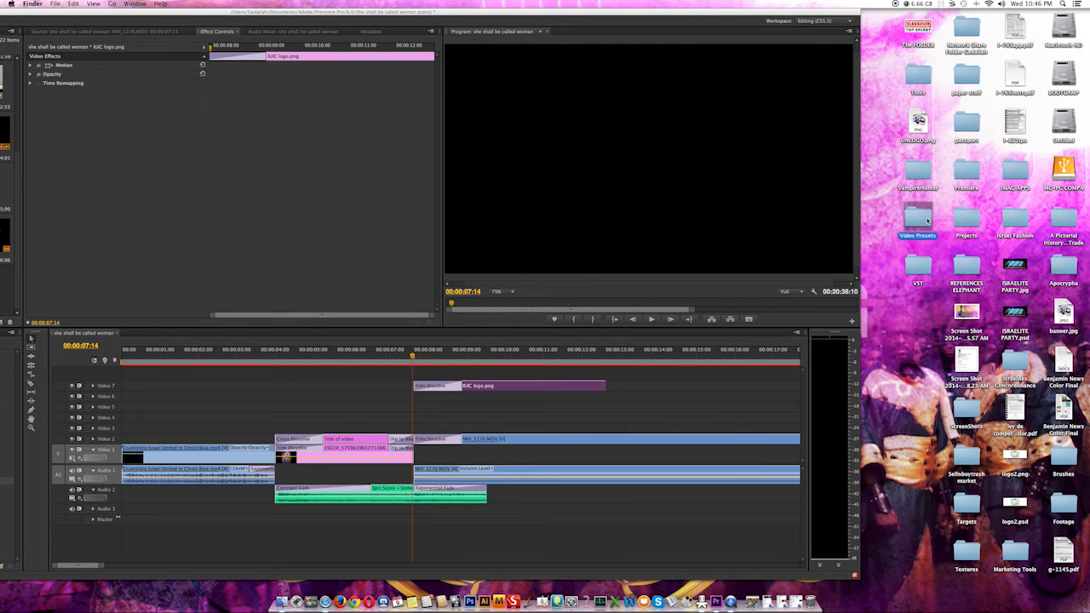
double_click(919, 219)
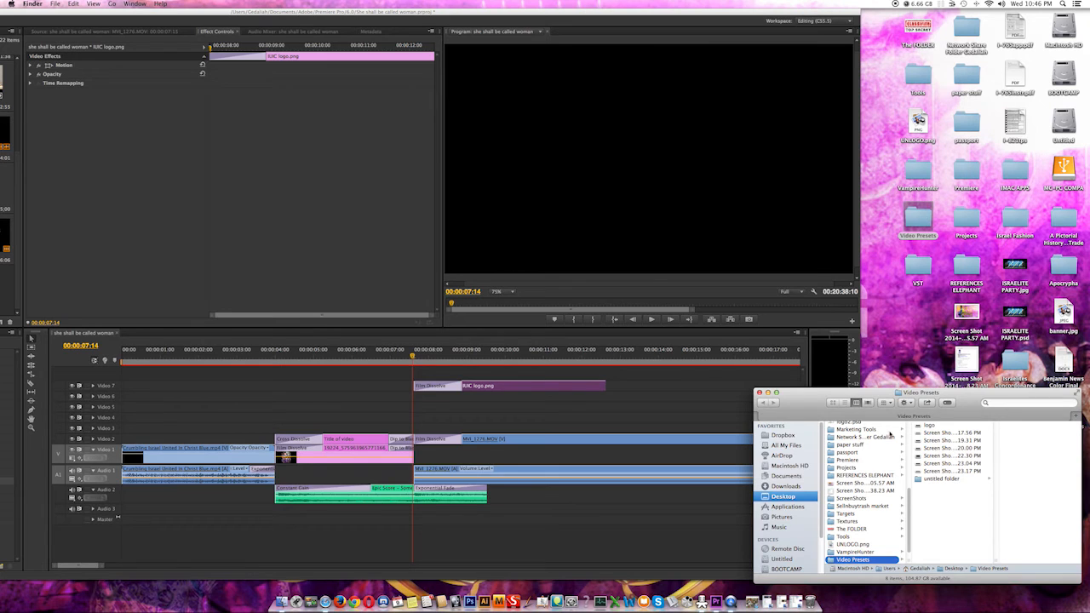
left_click(936, 455)
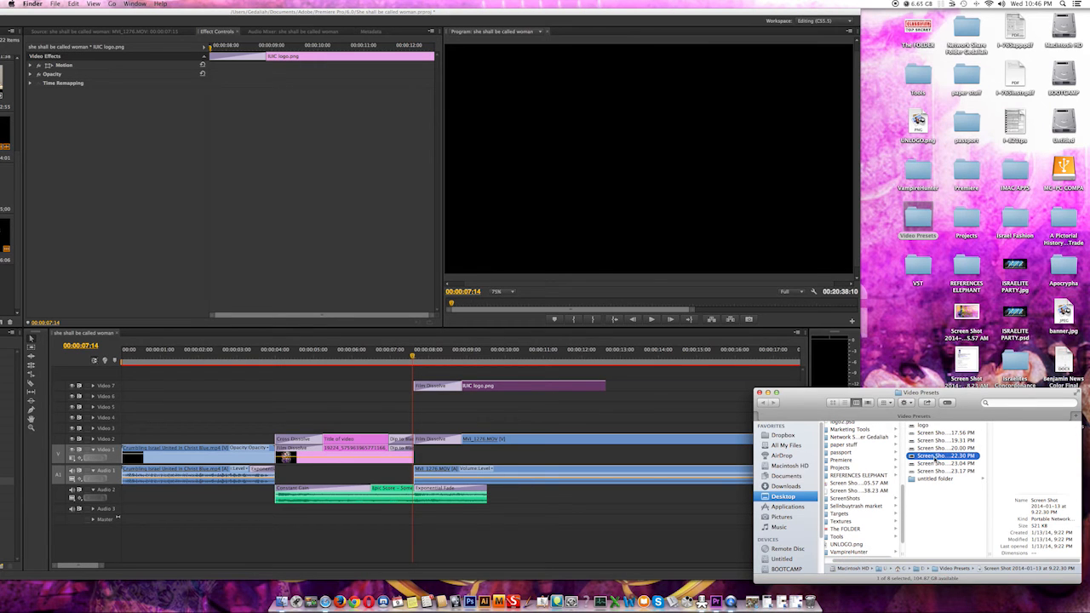
left_click(937, 441)
left_click(940, 433)
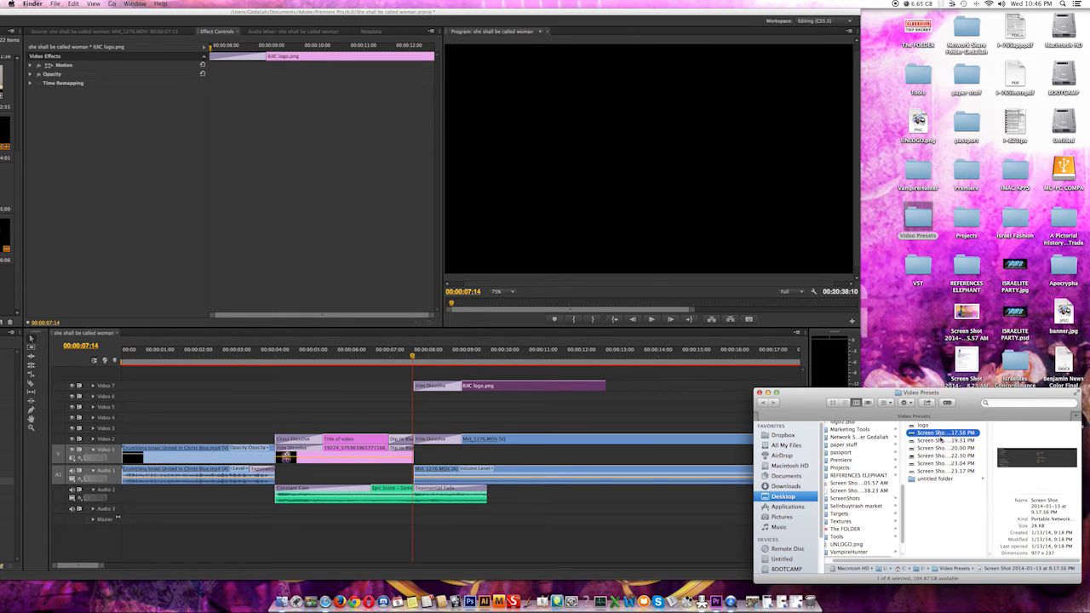
left_click(937, 426)
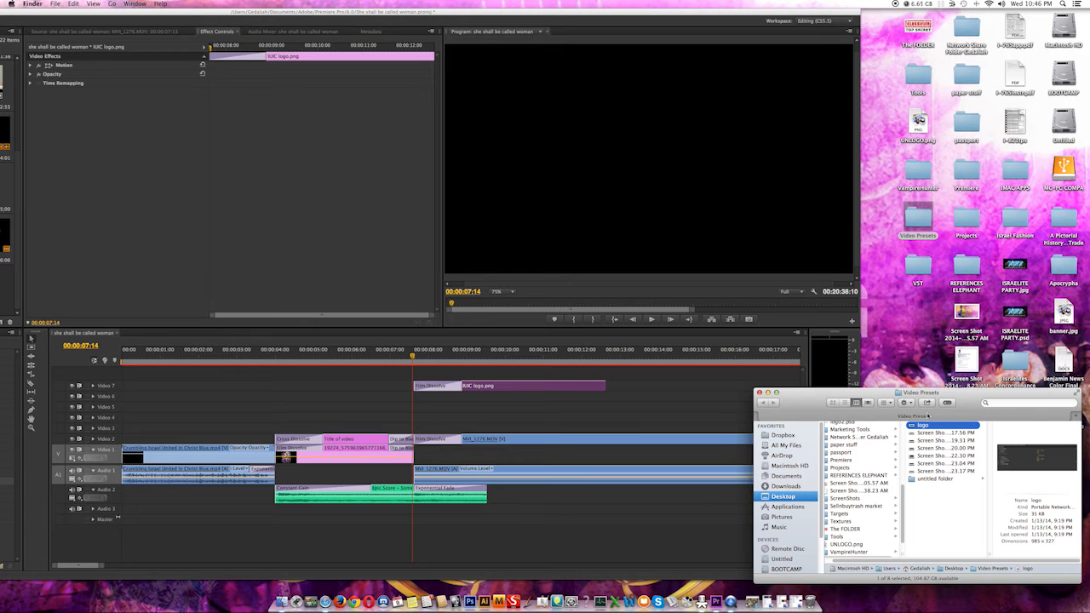
left_click_drag(905, 417, 905, 128)
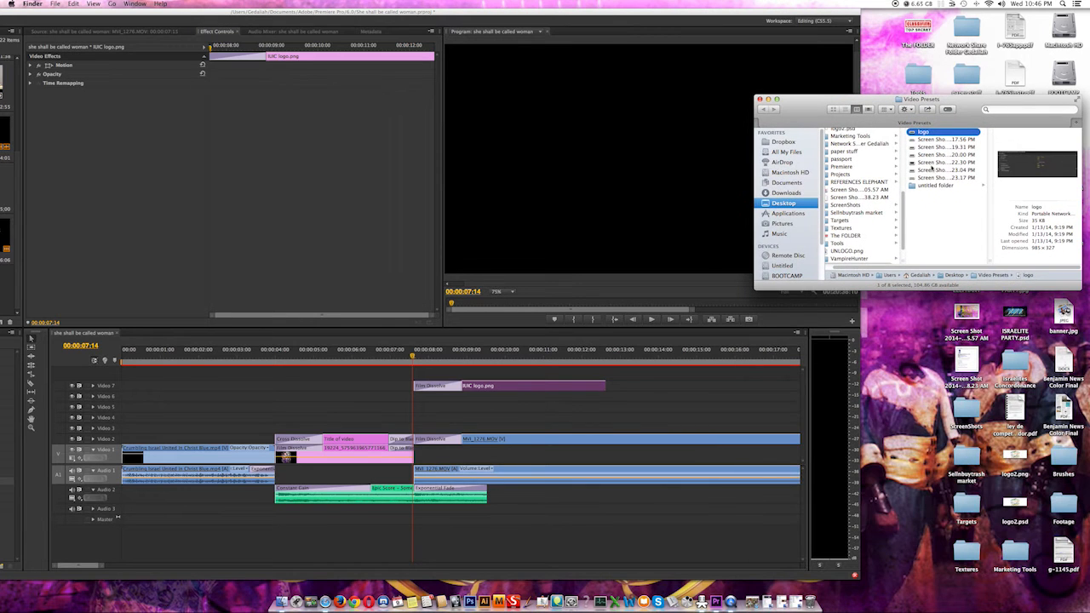
double_click(942, 134)
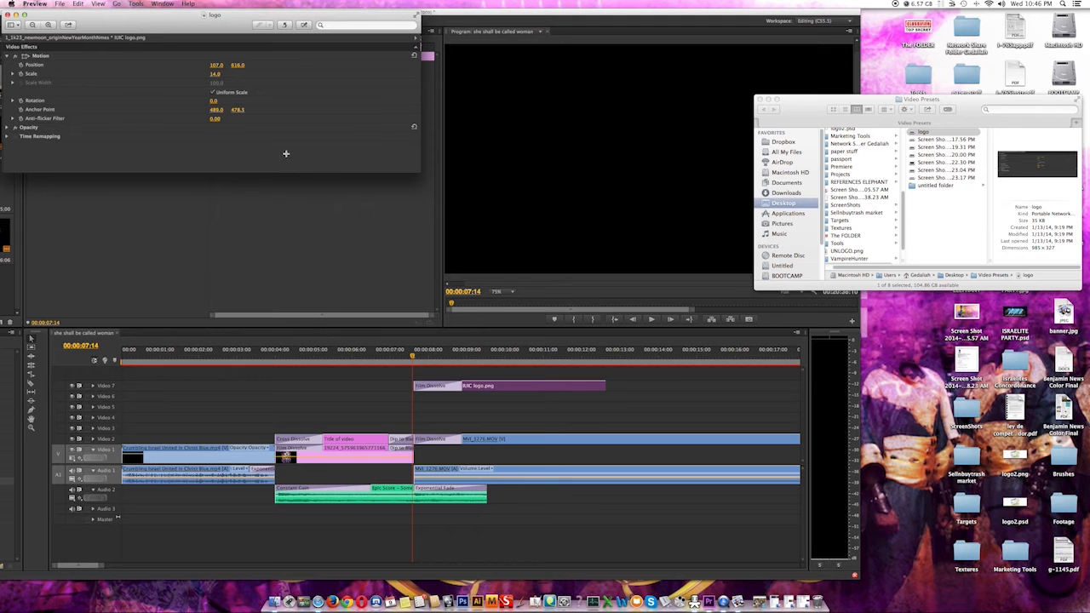
View the saved Motion settings in Screen Shot 2014-01-13 at 9.17.56 PM from the Video Presets folder and close that image
left_click(924, 141)
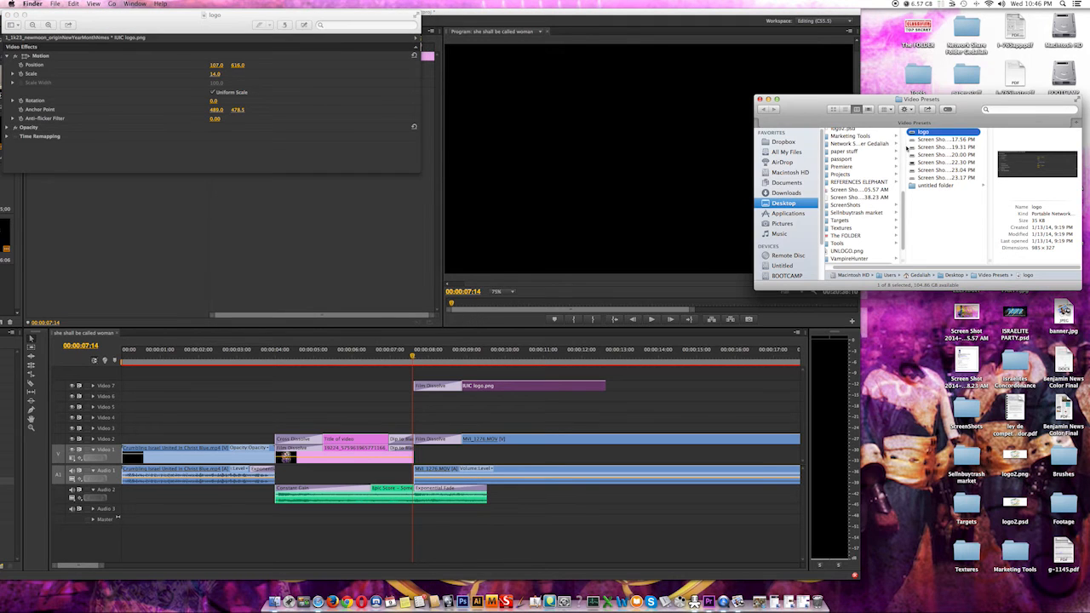
double_click(929, 140)
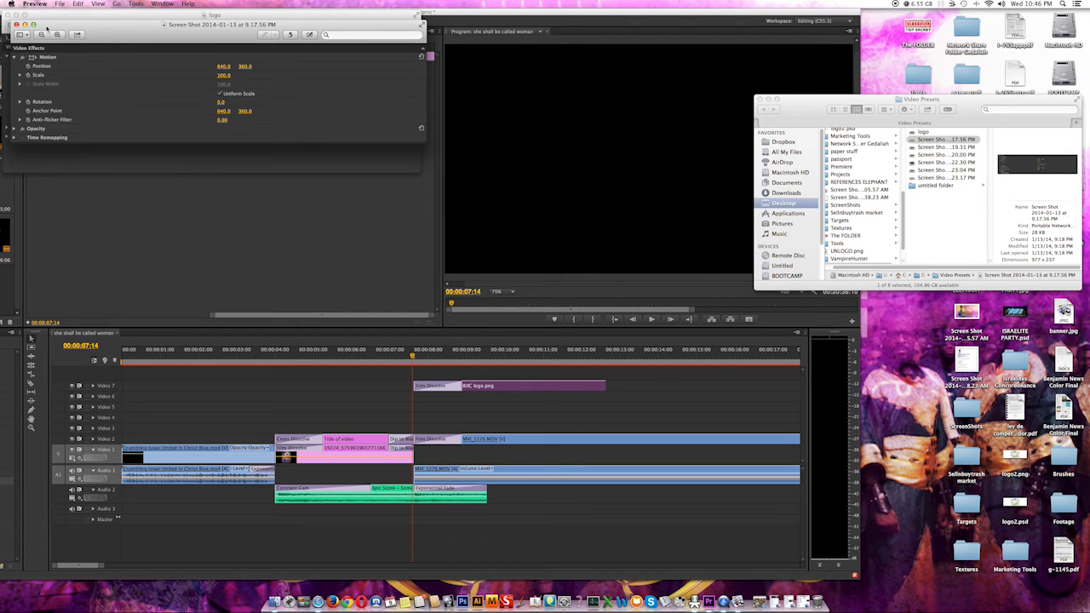
left_click(16, 25)
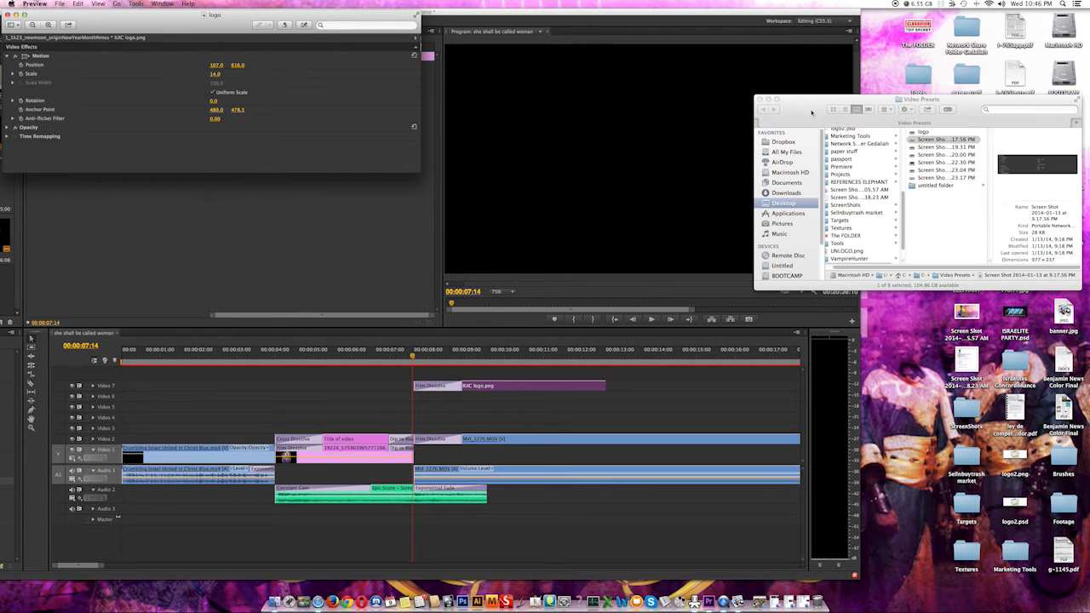
Close the Video Presets folder and place the logo preset image beside the Premiere Pro window so its values stay readable
left_click(759, 101)
left_click_drag(306, 15, 873, 30)
left_click(643, 19)
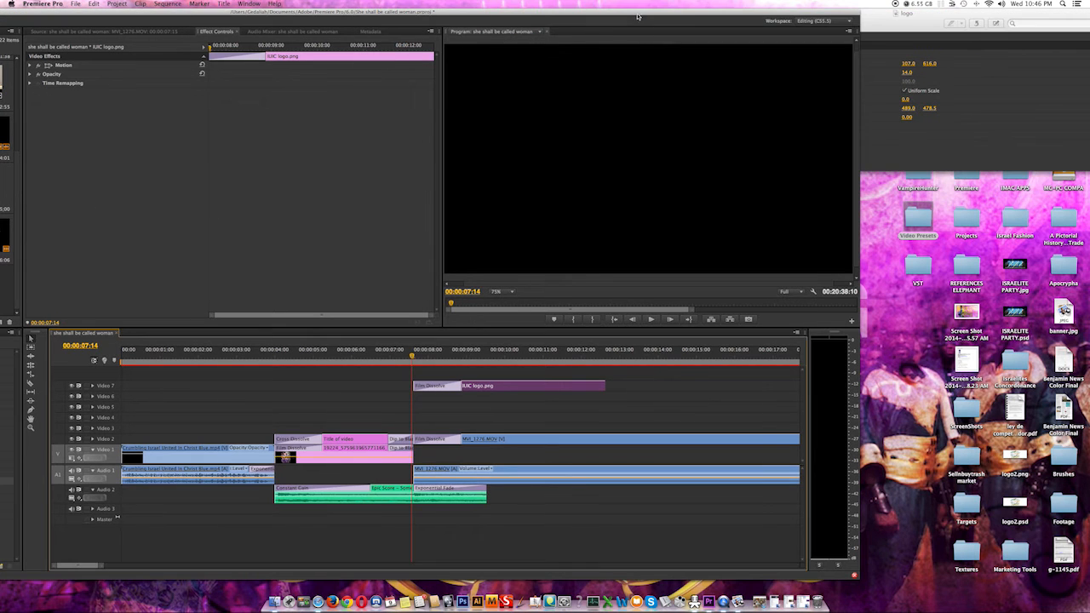
left_click(901, 22)
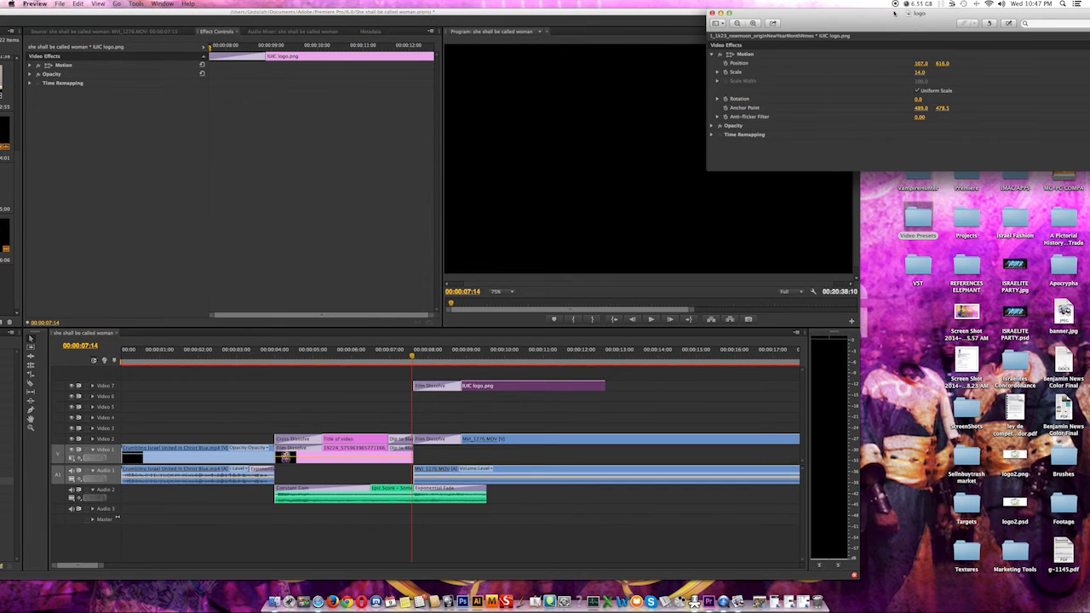
left_click(651, 17)
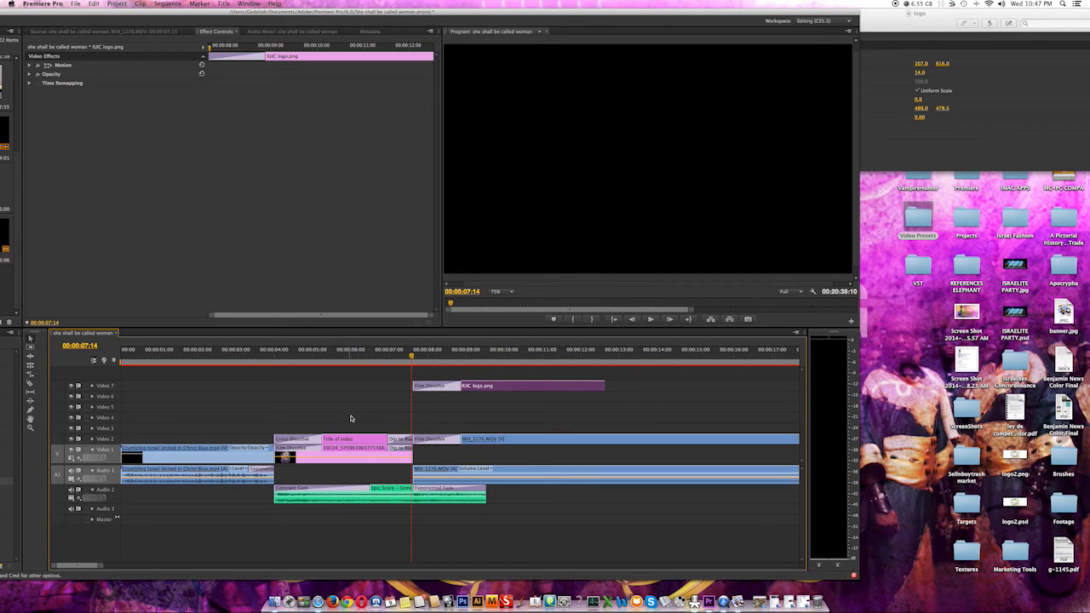
With the playhead at 00:00:08:06, set the IUIC logo.png clip's Motion position to 107, 616 and its scale to 14
left_click_drag(413, 357, 437, 352)
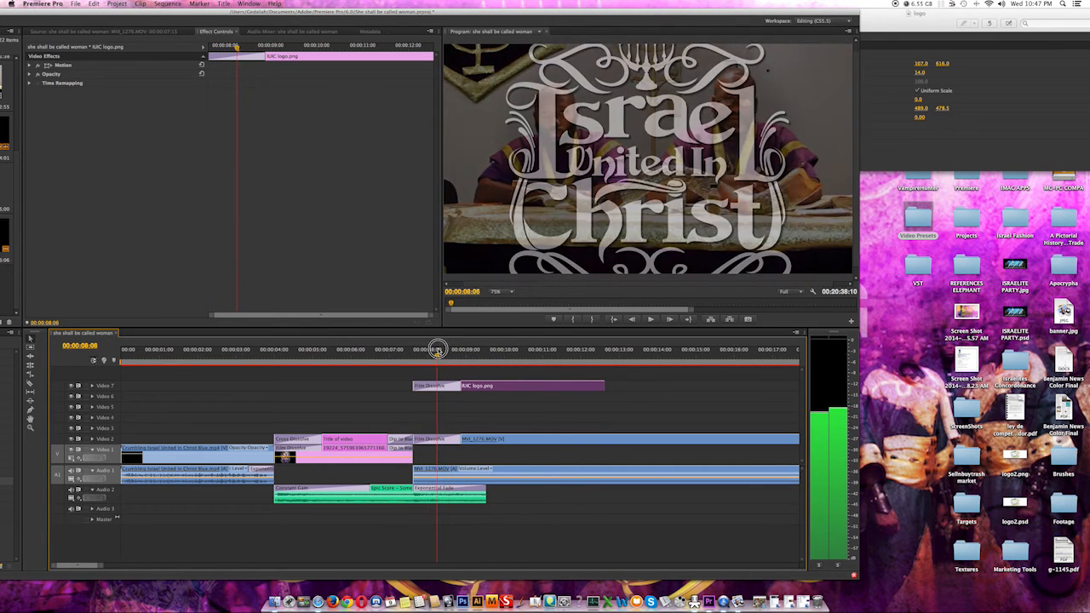
double_click(474, 385)
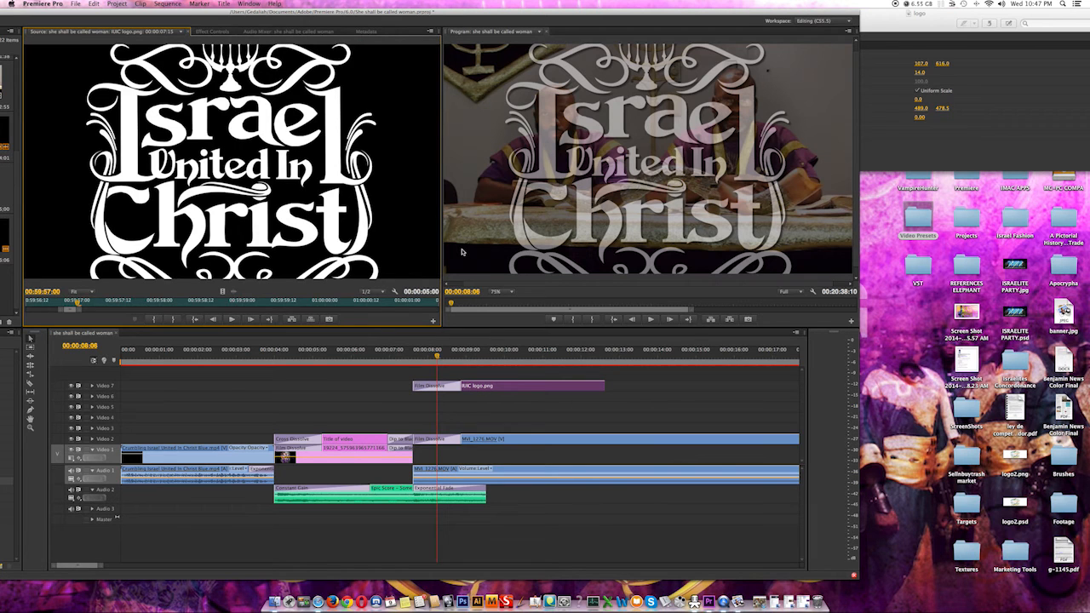
left_click(211, 31)
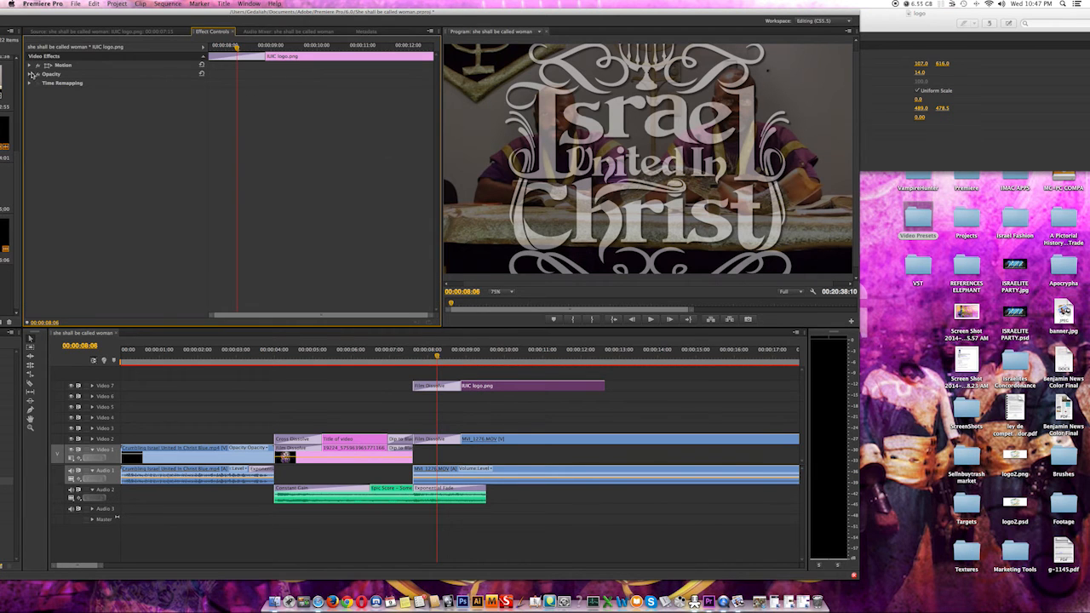
left_click(29, 65)
left_click(122, 75)
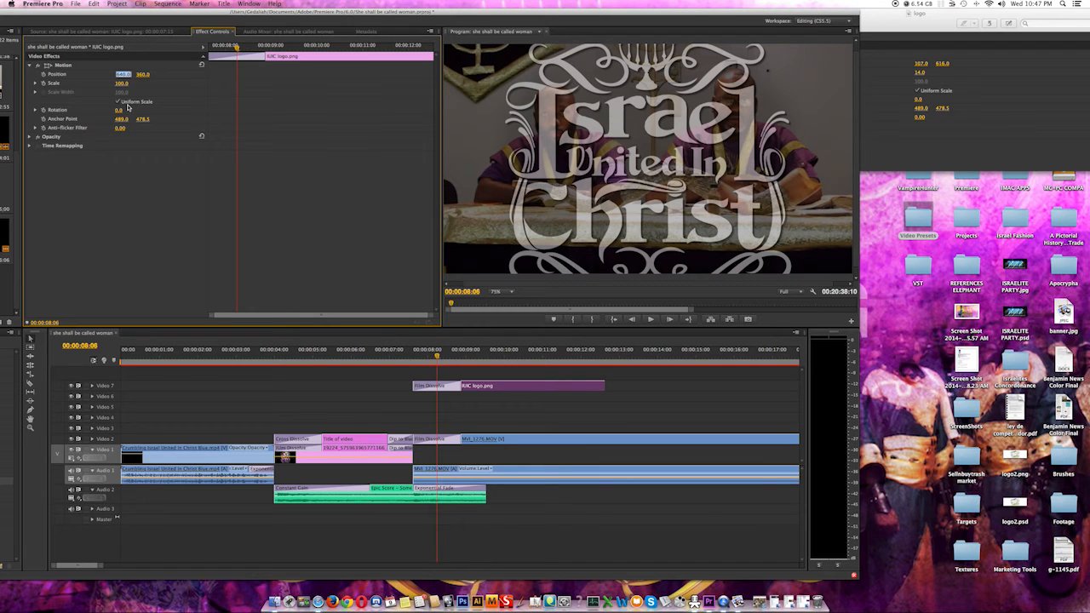
type("107")
key("Return")
left_click(143, 75)
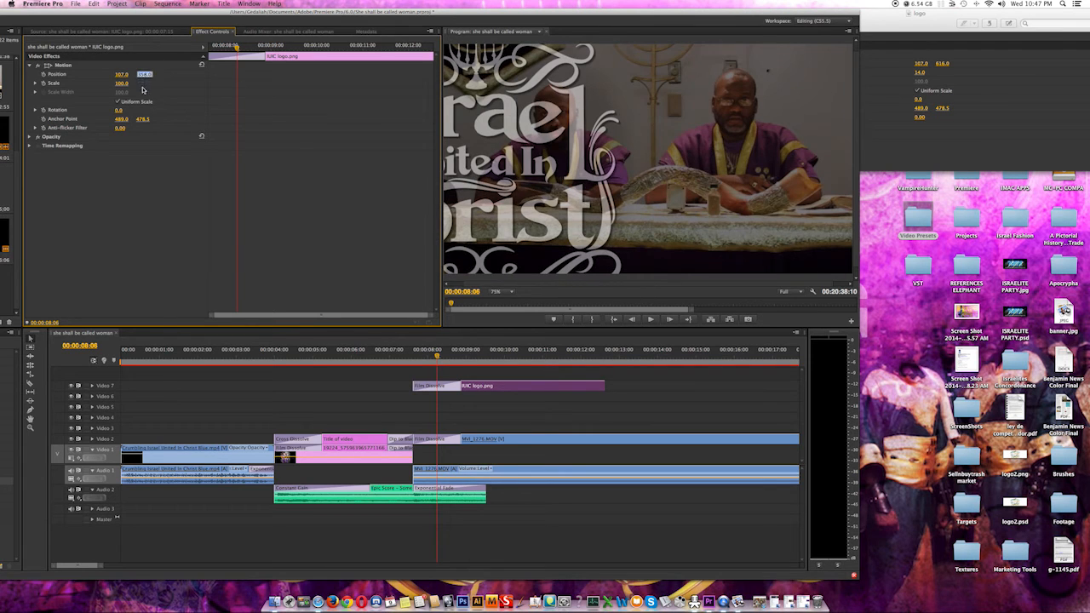
type("616")
key("Tab")
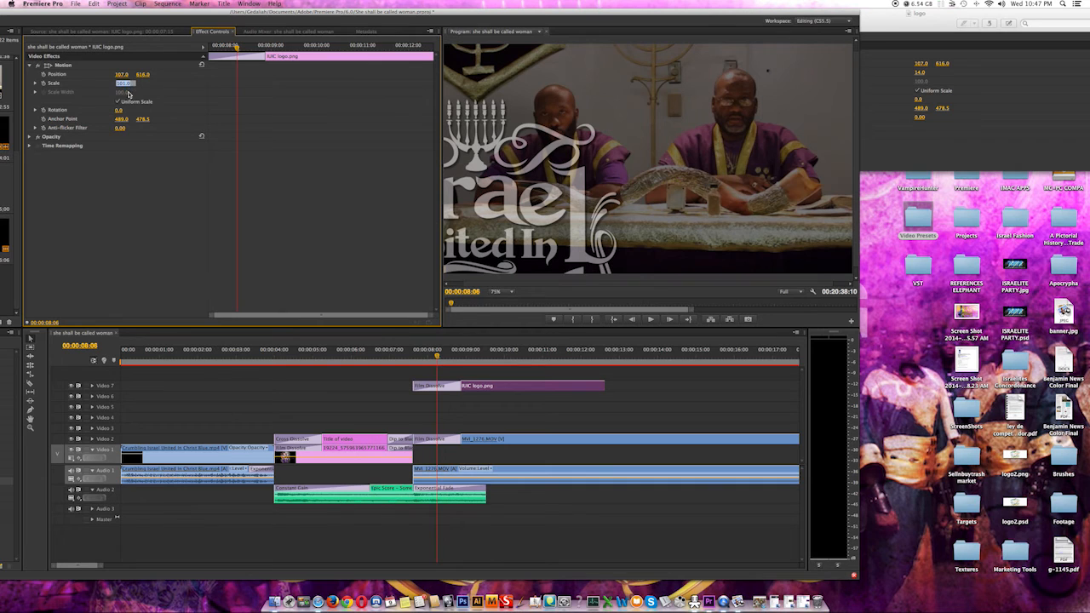
type("14")
key("Return")
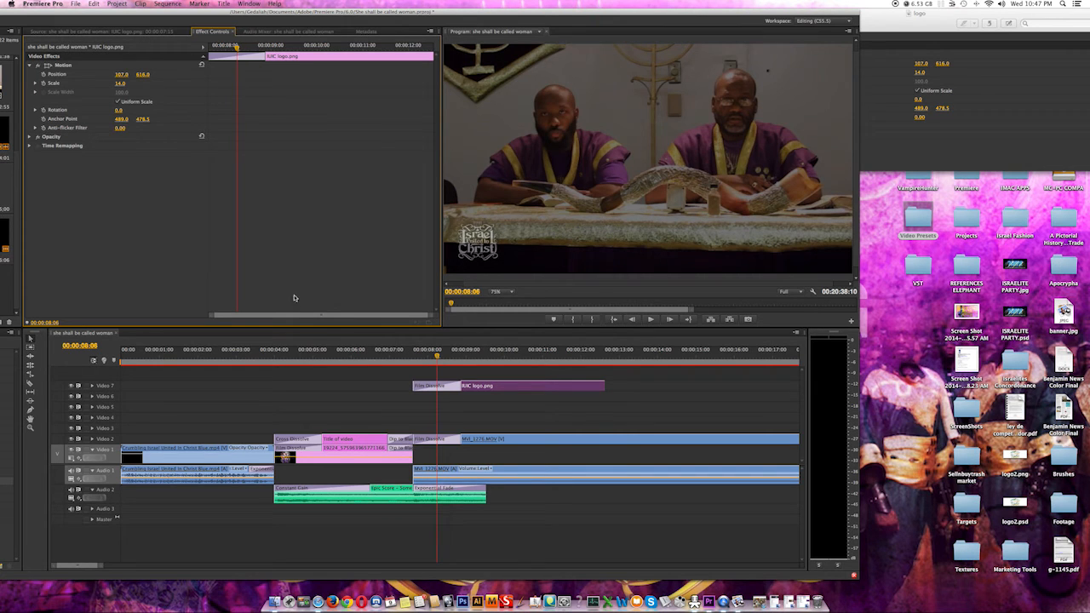
Play the sequence from 00:00:07:09 to 00:00:11:20 to check the resized logo's fade-in over the footage
key("=")
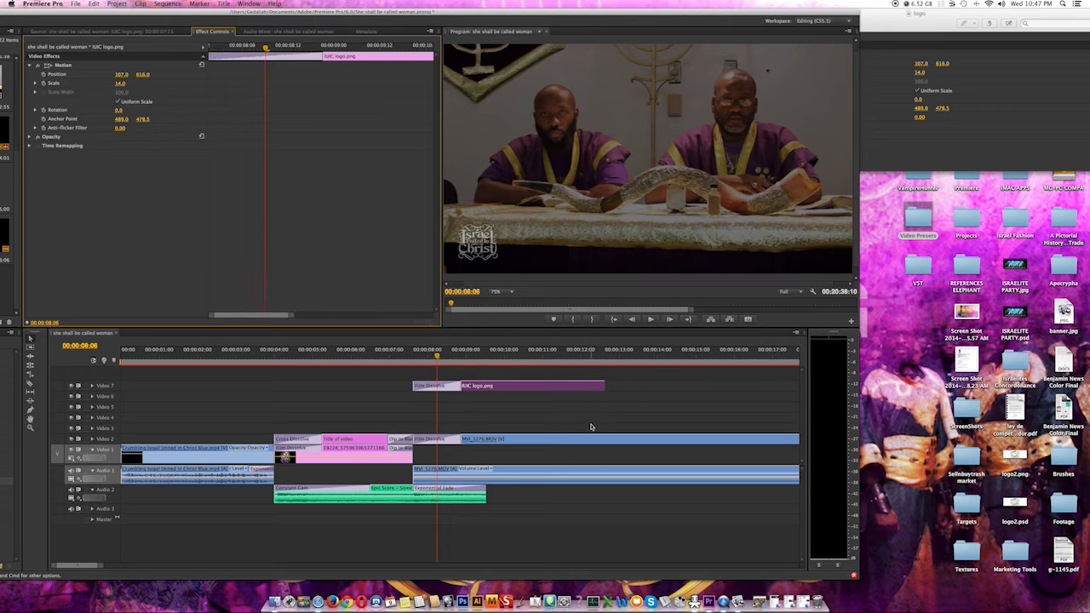
key("=")
left_click(404, 351)
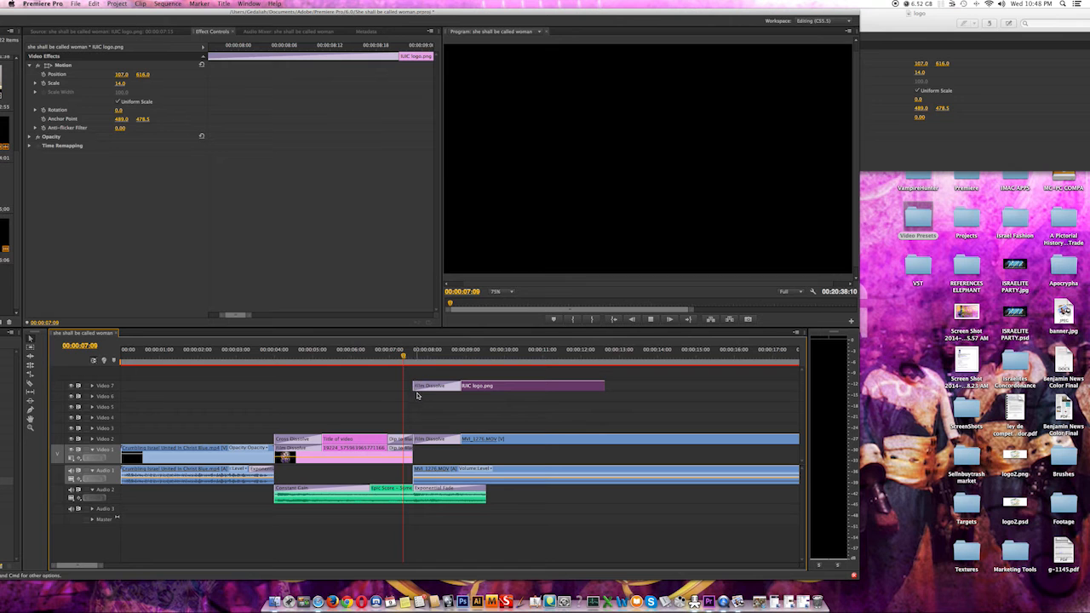
key("space")
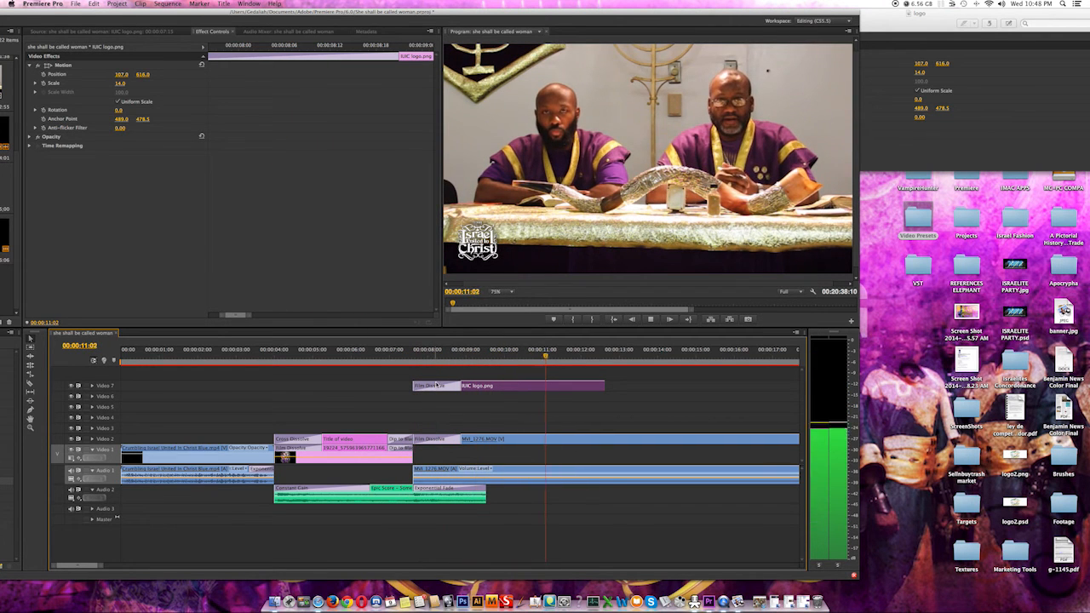
key("space")
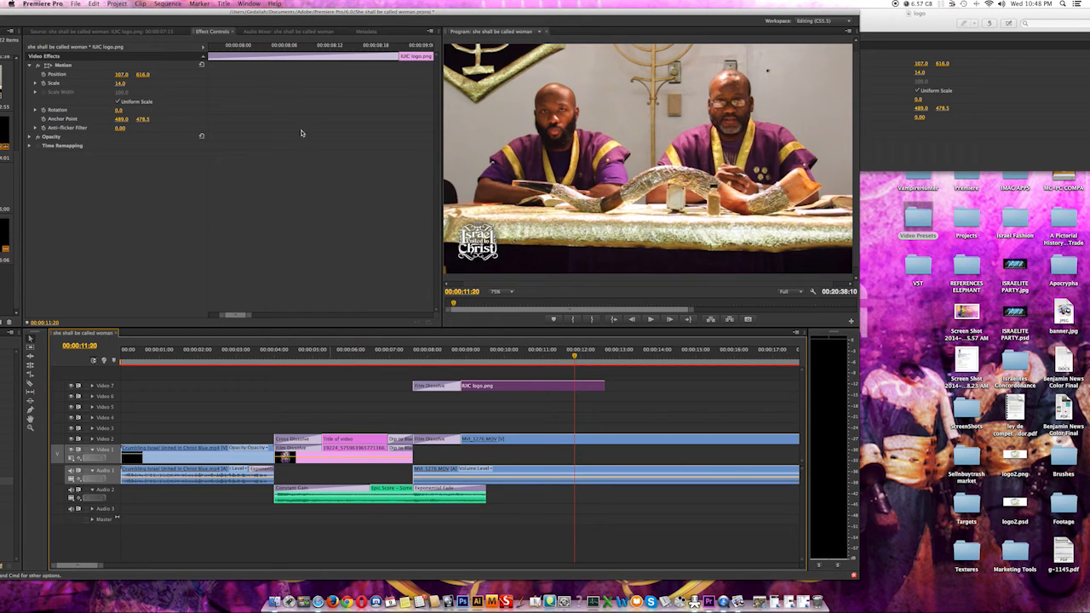
Create a new title named with the speaker's title and name, keeping the default video settings
left_click(223, 4)
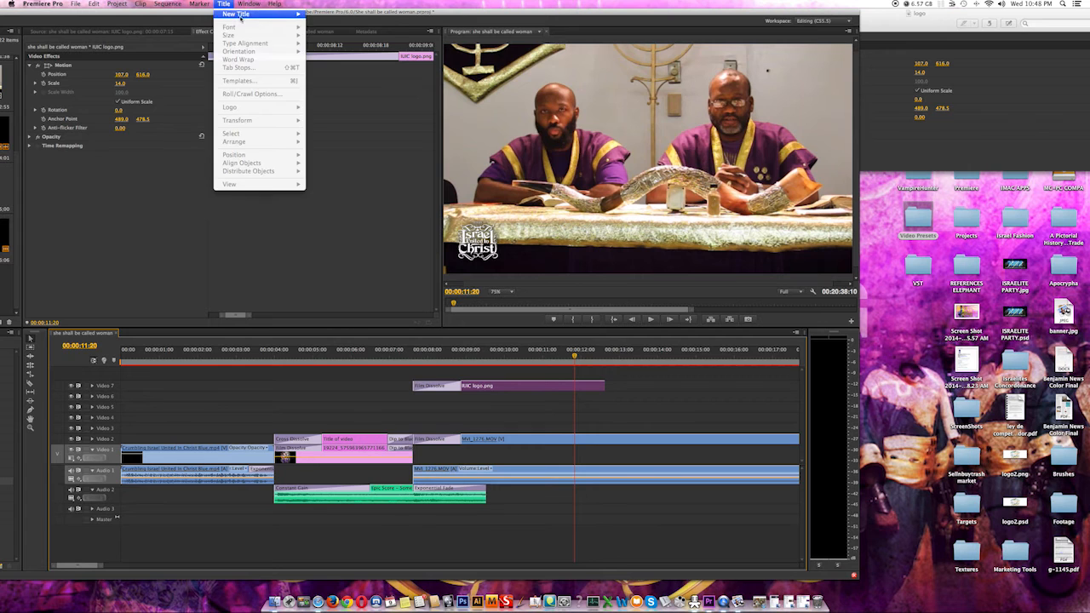
mouse_move(261, 14)
left_click(332, 16)
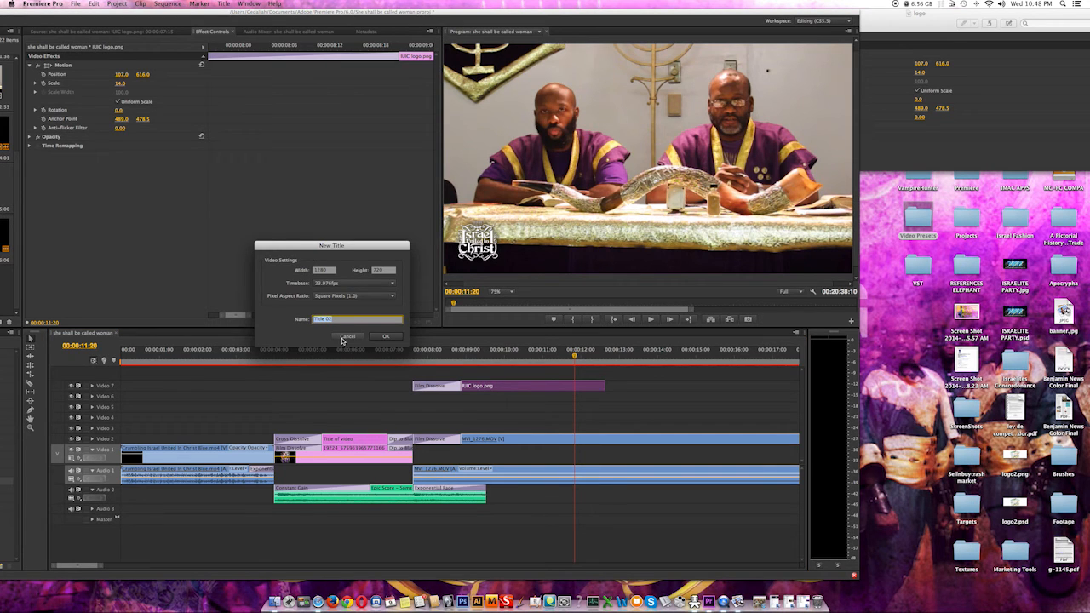
type("Deacon Yawasap")
left_click(386, 335)
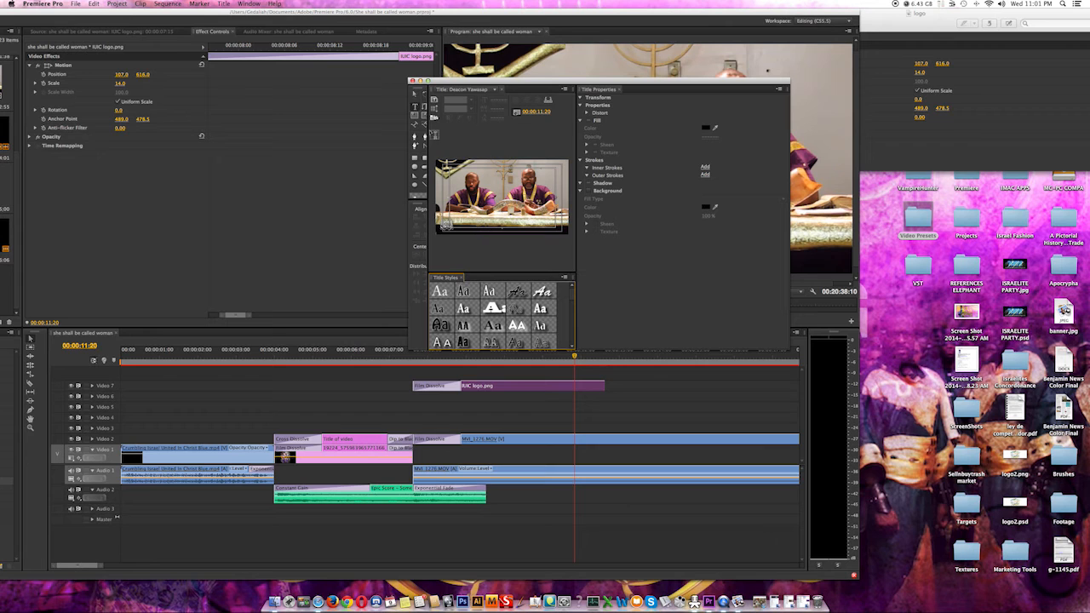
Add a text line with the speaker's title and name in the lower part of the title frame, beside the logo
left_click(414, 94)
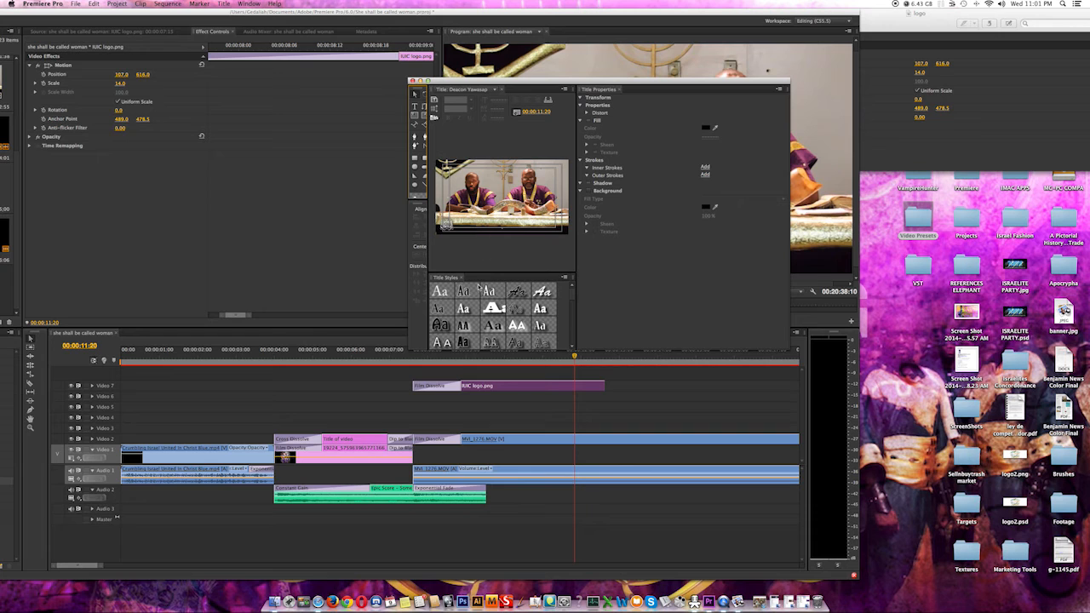
left_click(458, 223)
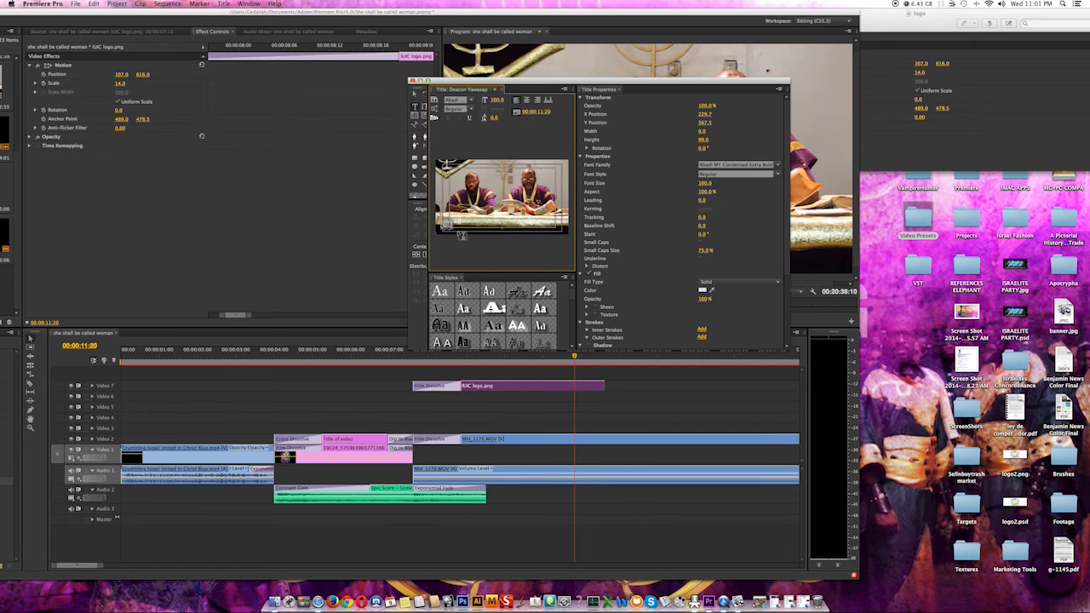
type("Deacon Yawasap")
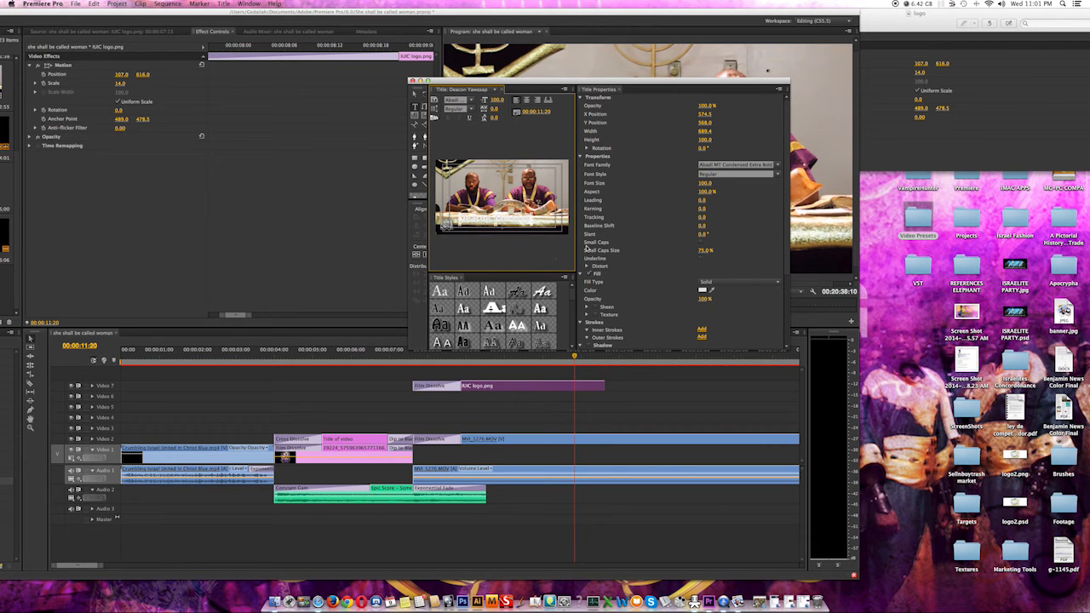
Change the fill color of the speaker's name text to dark blue
left_click(702, 291)
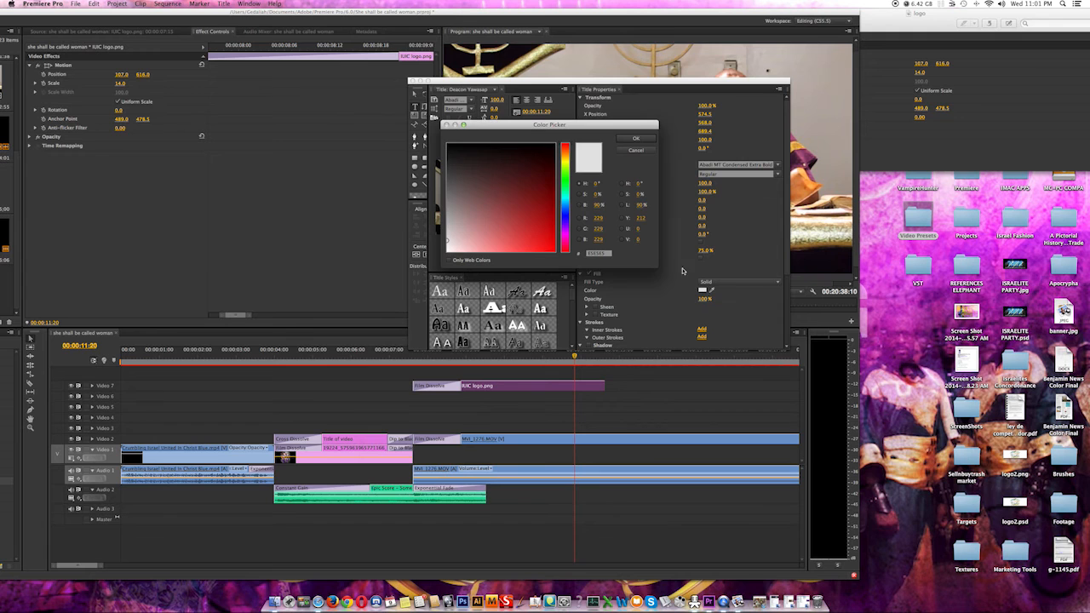
left_click(566, 219)
left_click(554, 207)
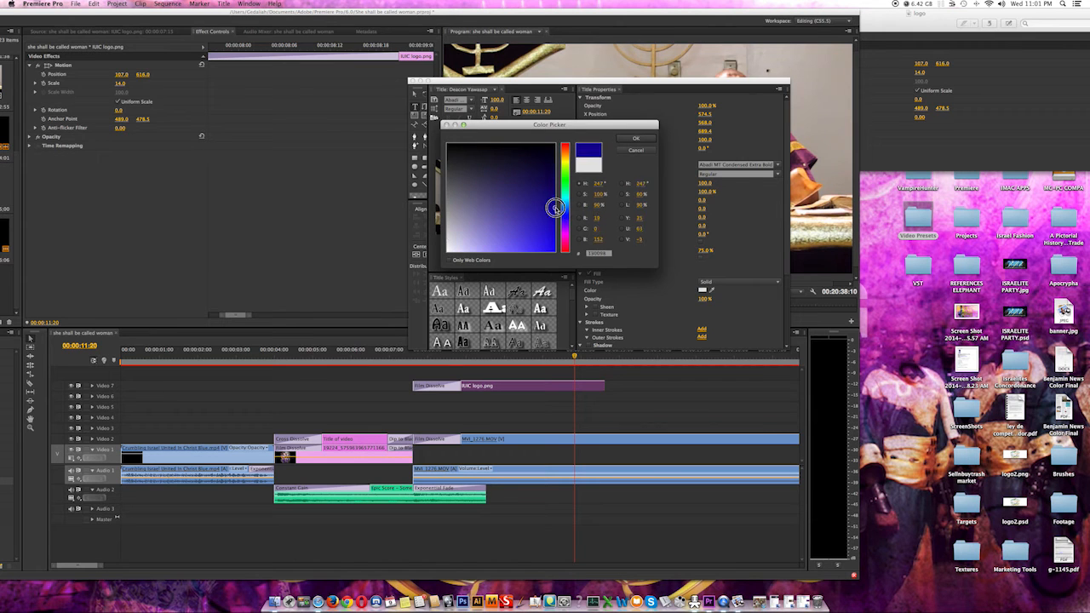
left_click(635, 138)
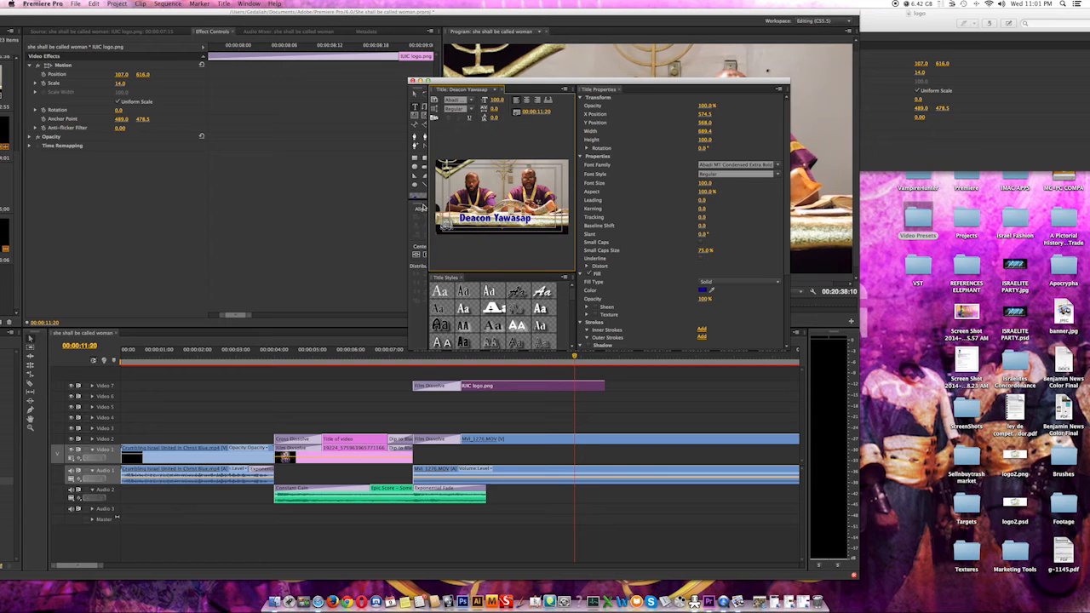
Center the name text in the frame, lower it to a Y position of about 619, and close the title editor
left_click(424, 254)
left_click(416, 254)
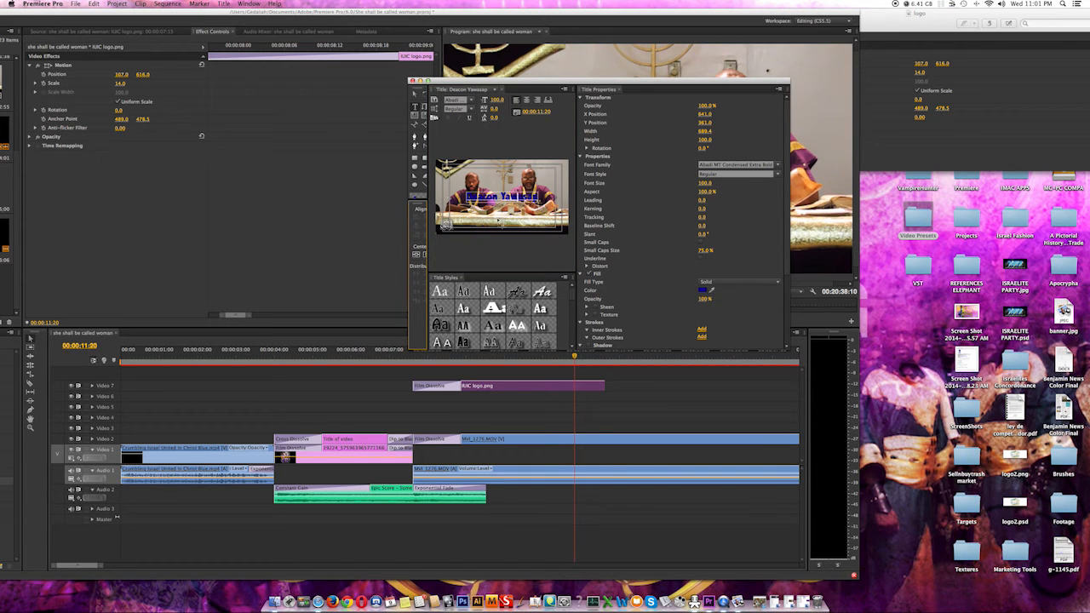
left_click(513, 219)
left_click(508, 197)
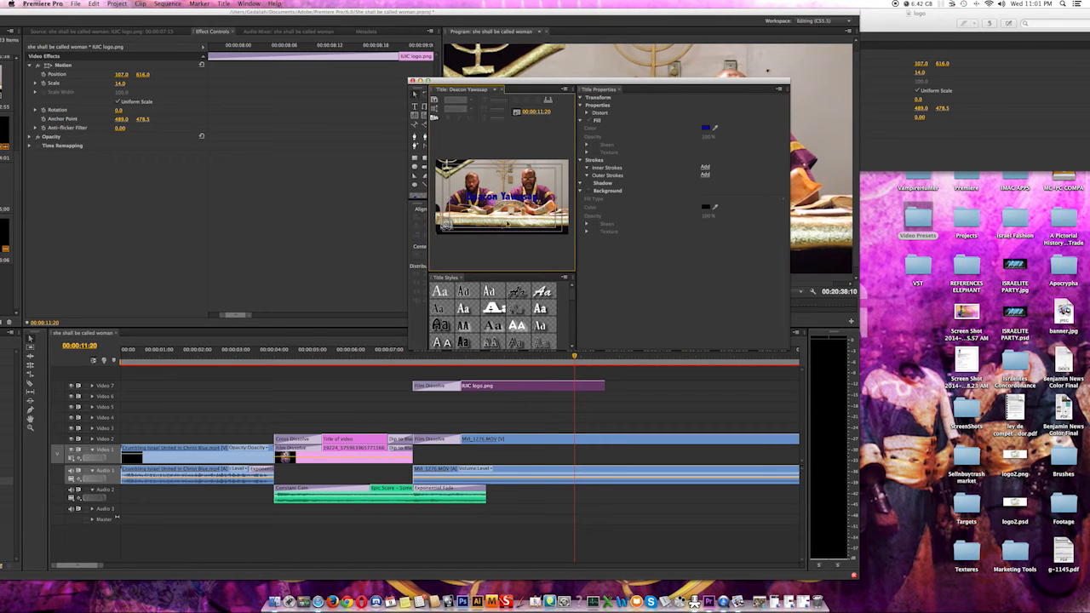
left_click(511, 192)
left_click_drag(511, 192, 514, 227)
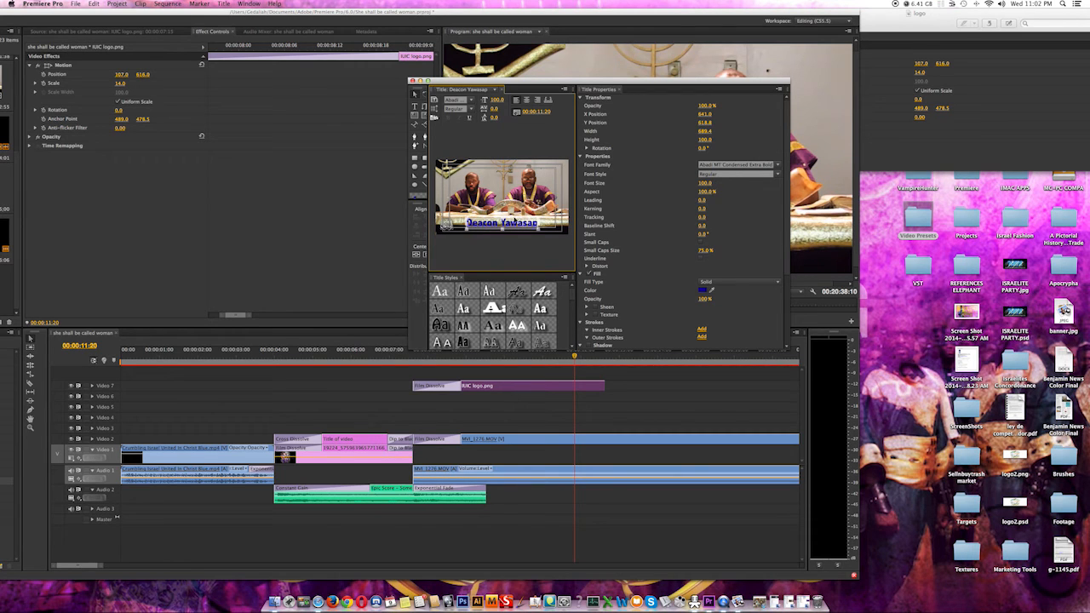
left_click(498, 248)
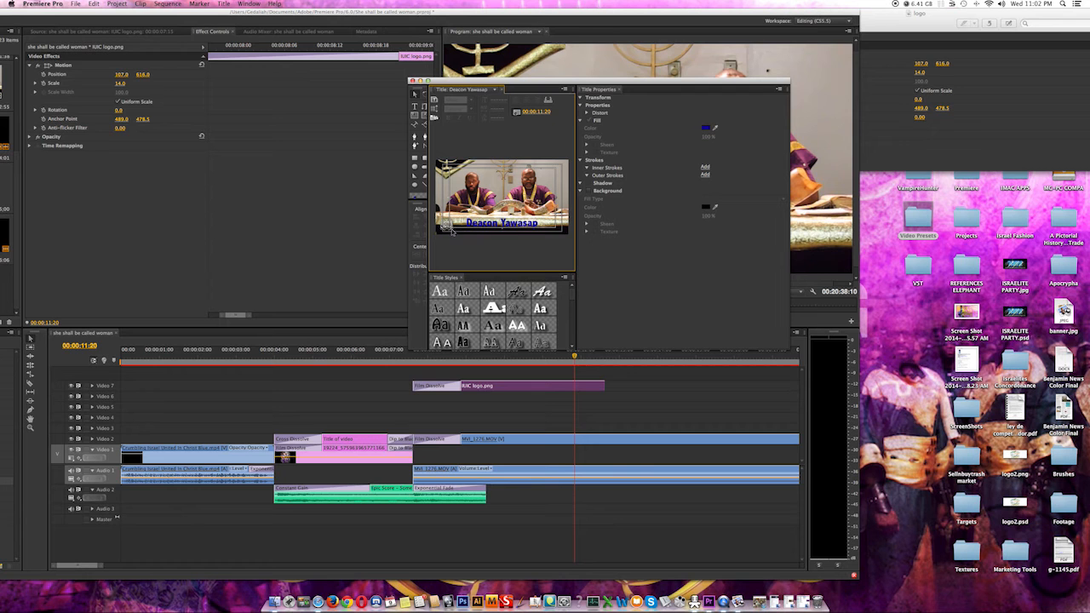
left_click_drag(412, 83, 412, 82)
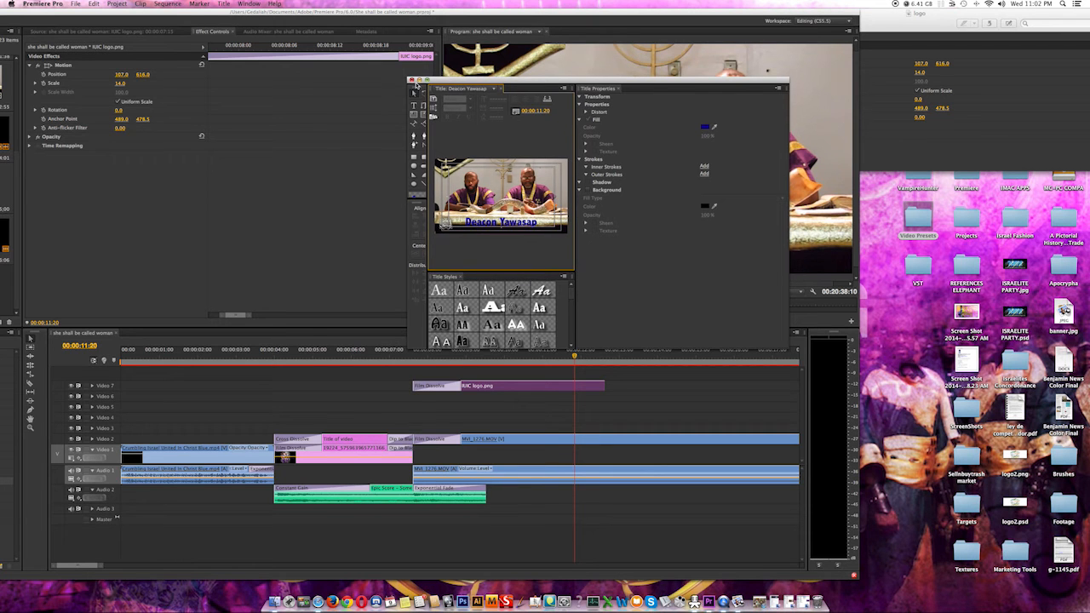
left_click(411, 79)
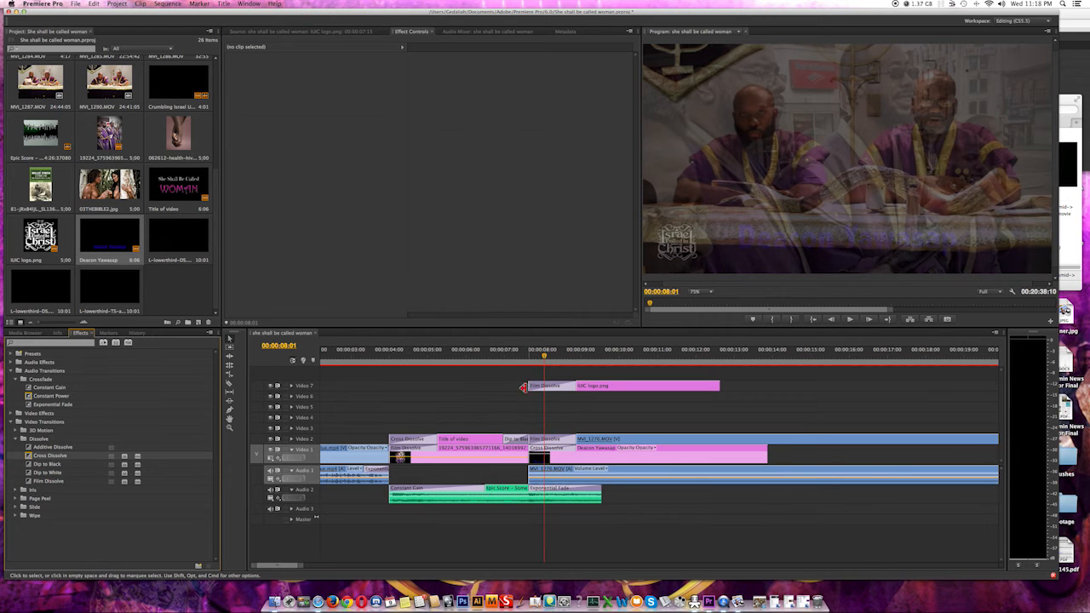
Play the sequence from about 00:00:07:03 to 00:00:08:16 to review the transition into the footage and name title
left_click(510, 353)
key("space")
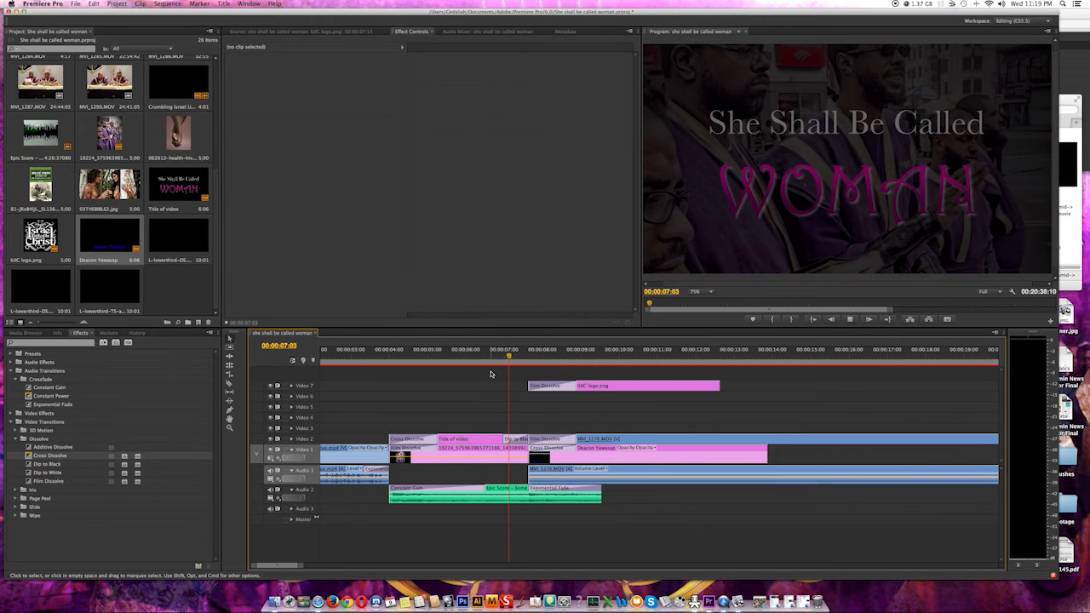
key("space")
Shift the speaker name title slightly later on Video 1 and apply Dip to Black to the end of the preceding 19224 image clip
left_click_drag(581, 447, 588, 448)
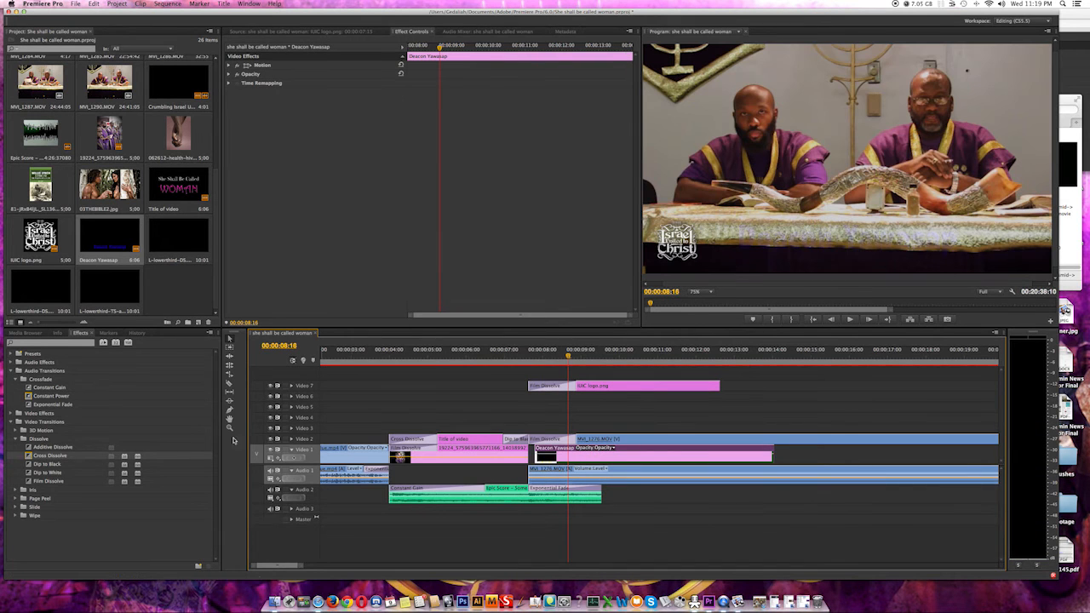
left_click_drag(47, 464, 504, 448)
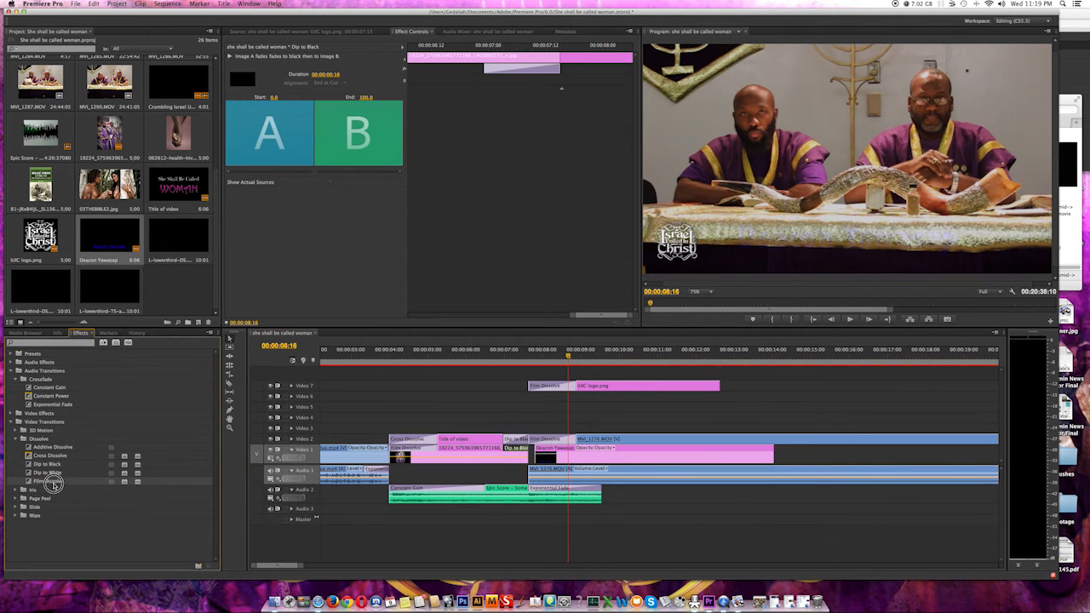
Apply Film Dissolve to the start of the speaker name title and shift the title earlier to begin with the MVI_1276.MOV footage
left_click_drag(53, 483, 540, 451)
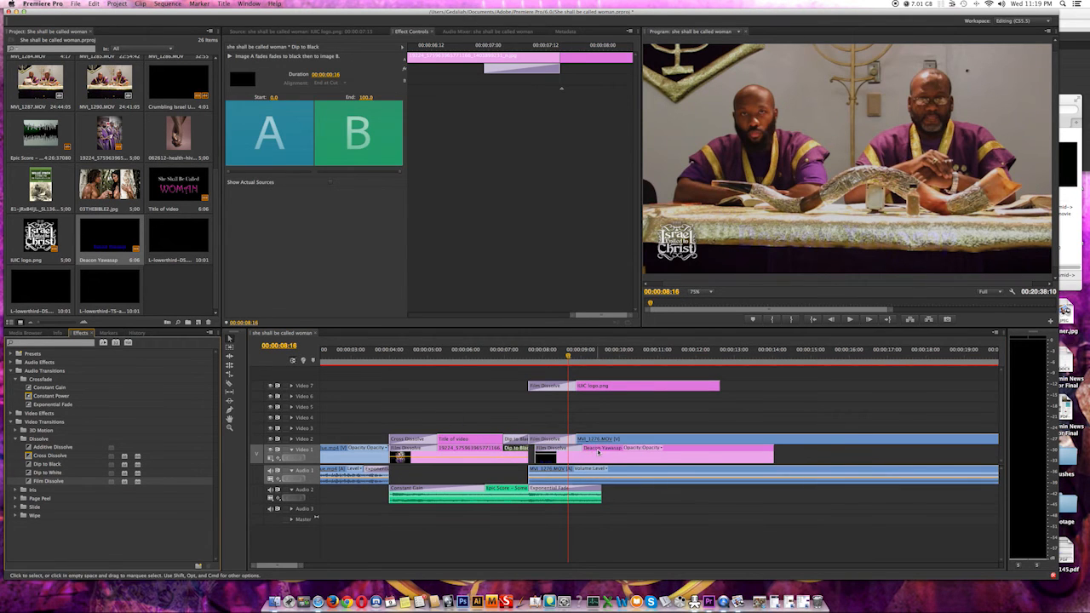
left_click(596, 452)
Play the sequence from about 00:00:07:05 and again from about 00:00:07:19 to check how the name title appears
left_click(511, 371)
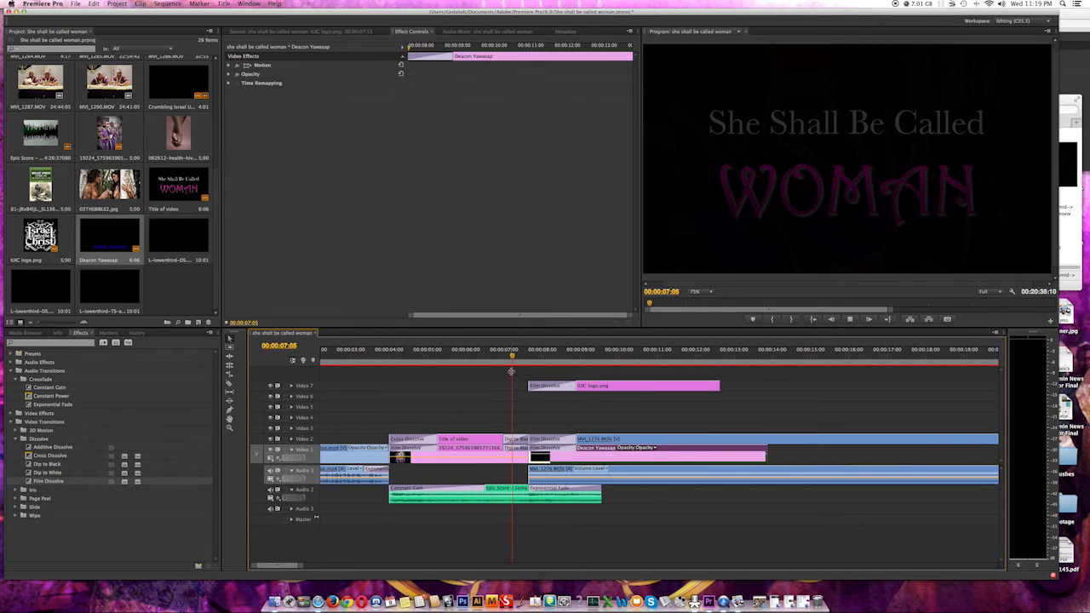
key("space")
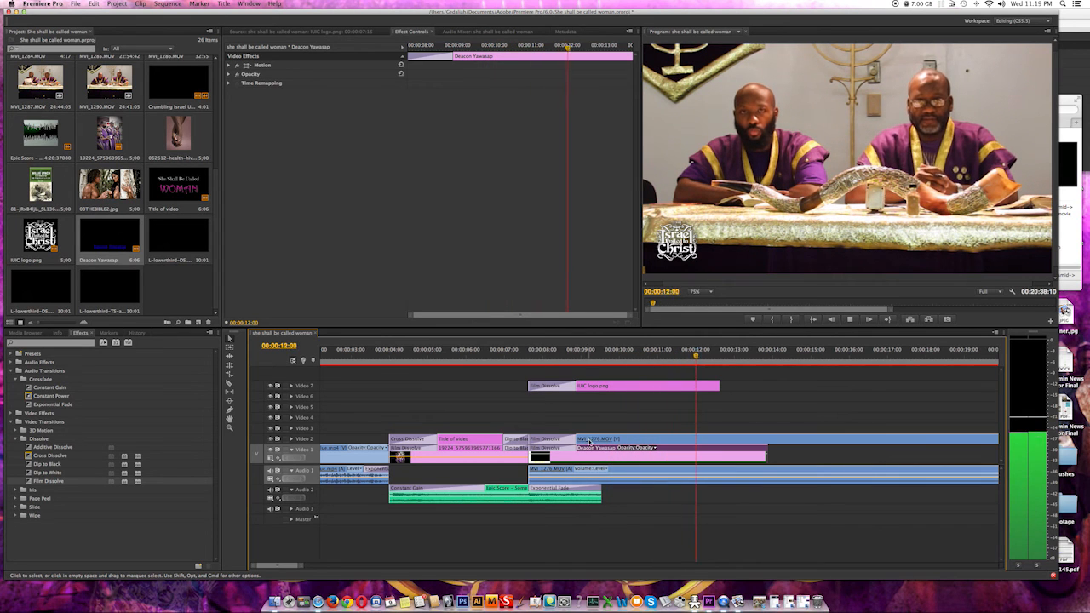
key("space")
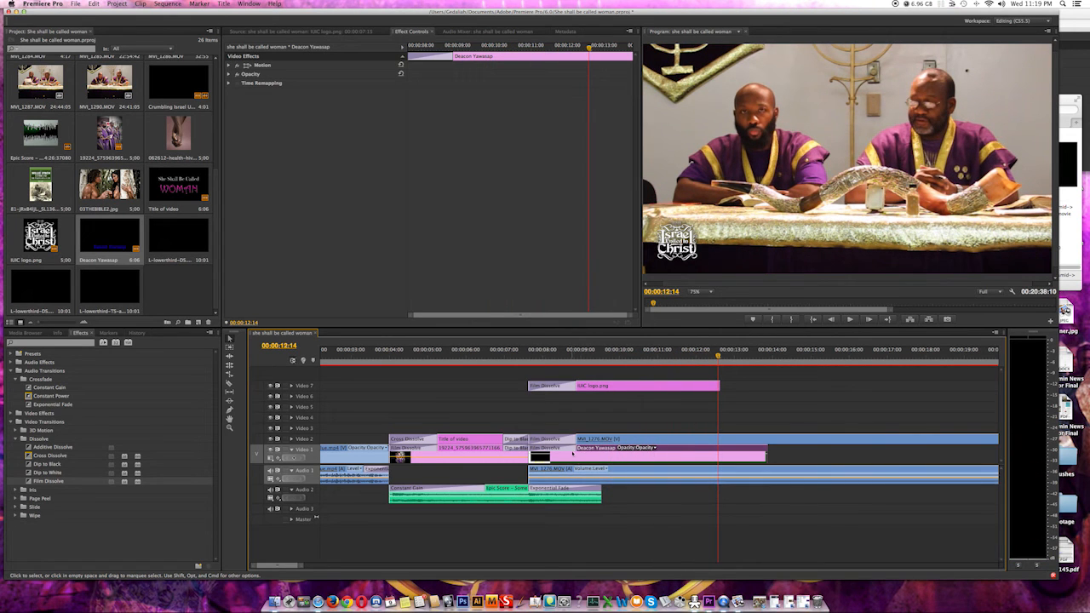
left_click(579, 357)
left_click(534, 358)
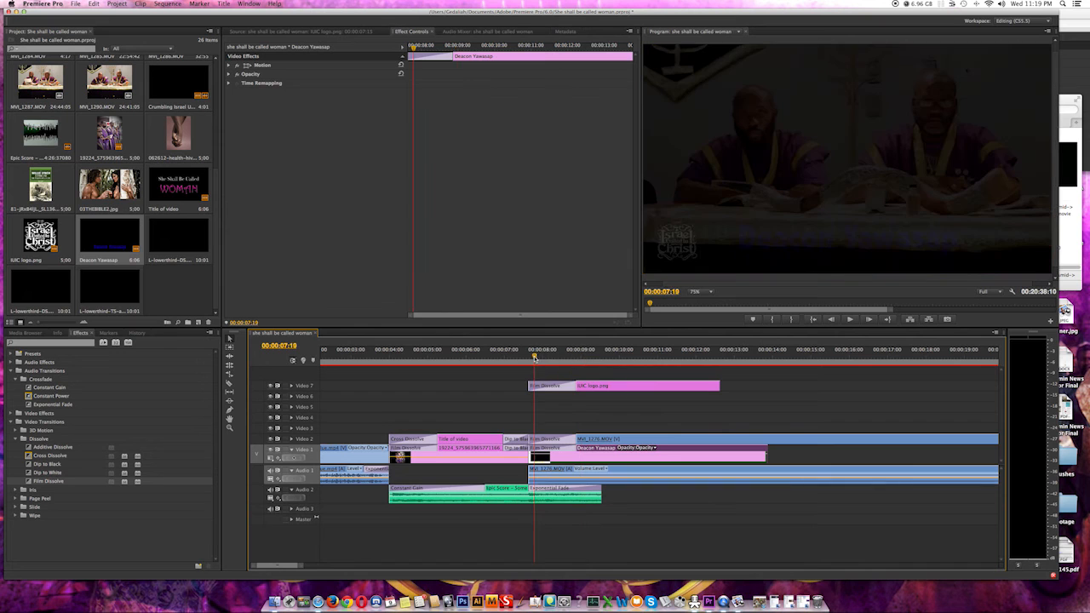
key("space")
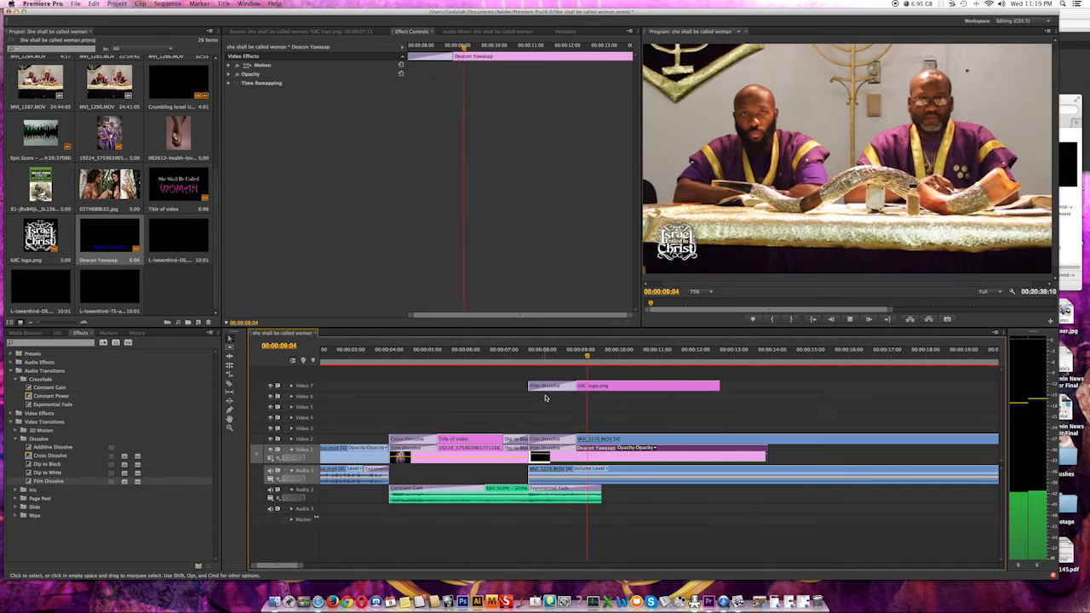
Move the speaker name title up to Video 3, above the footage, and play the transition from about 00:00:07:09
left_click_drag(590, 449, 587, 428)
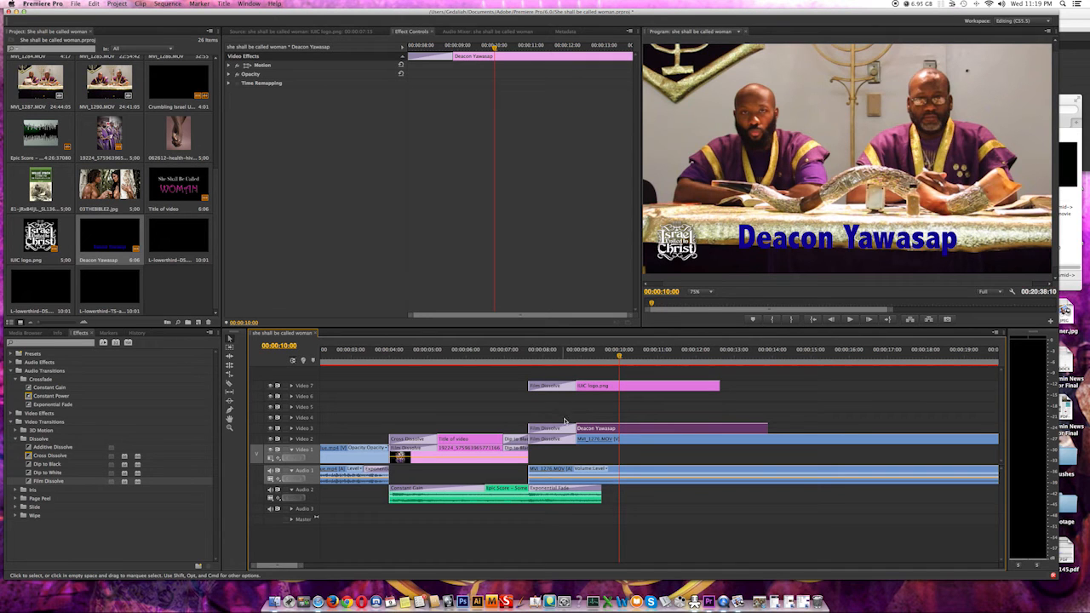
left_click_drag(538, 364, 516, 375)
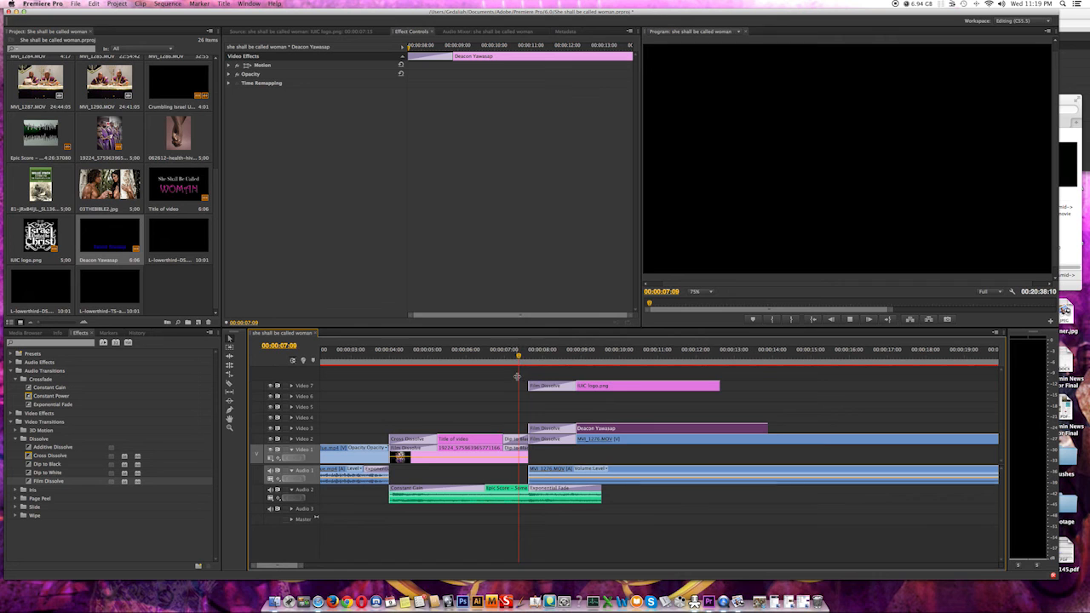
key("space")
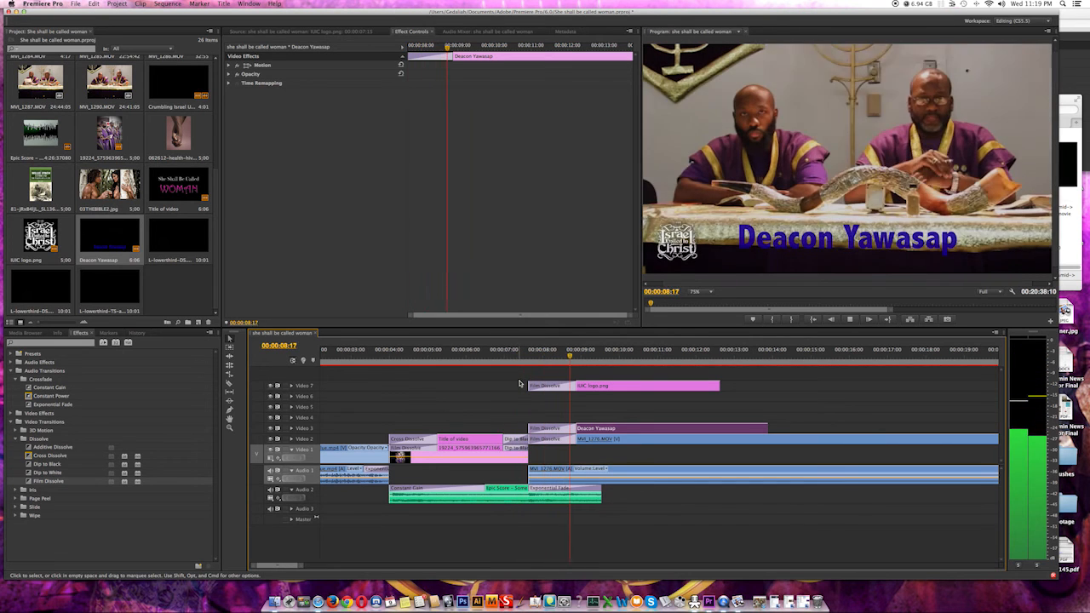
key("space")
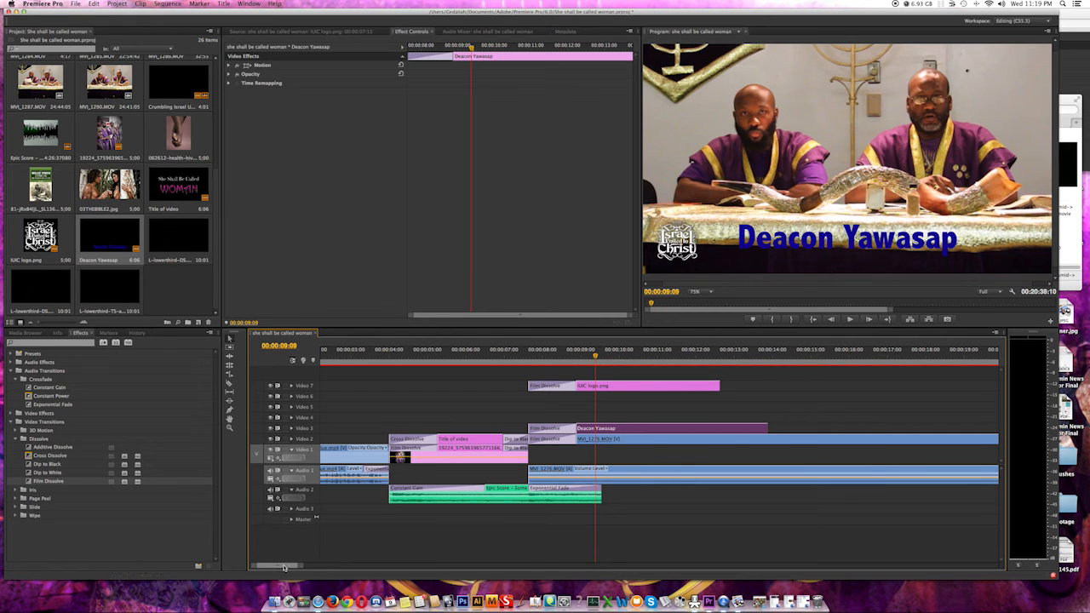
Review the sequence up to about 00:00:16:10, checking where the logo and speaker name title end
mouse_move(286, 565)
left_mouse_down()
mouse_move(314, 565)
mouse_move(295, 565)
left_mouse_up()
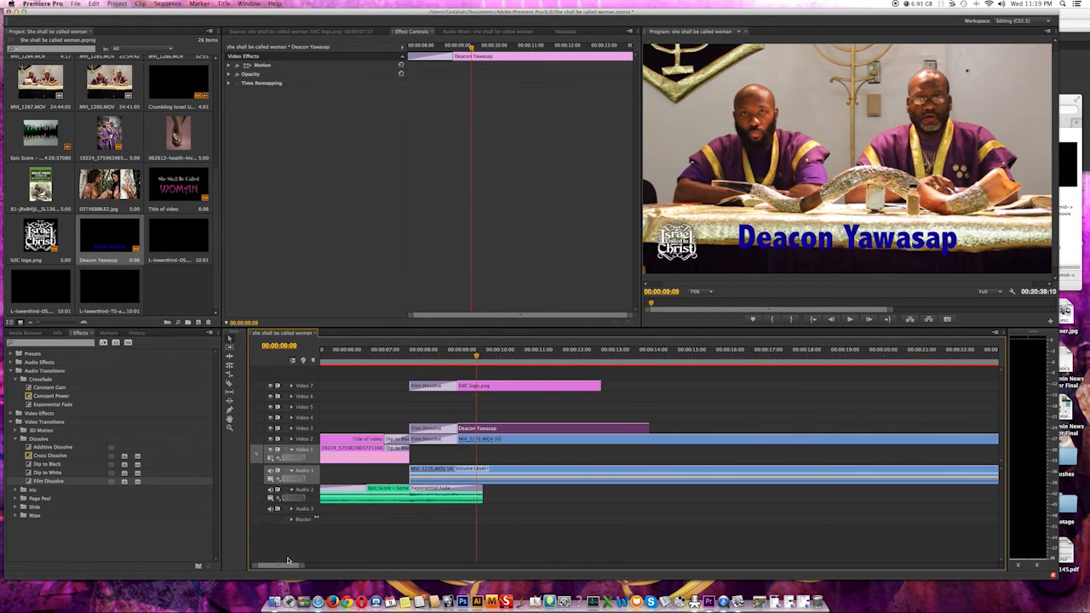
left_click(644, 365)
key("space")
left_click(537, 358)
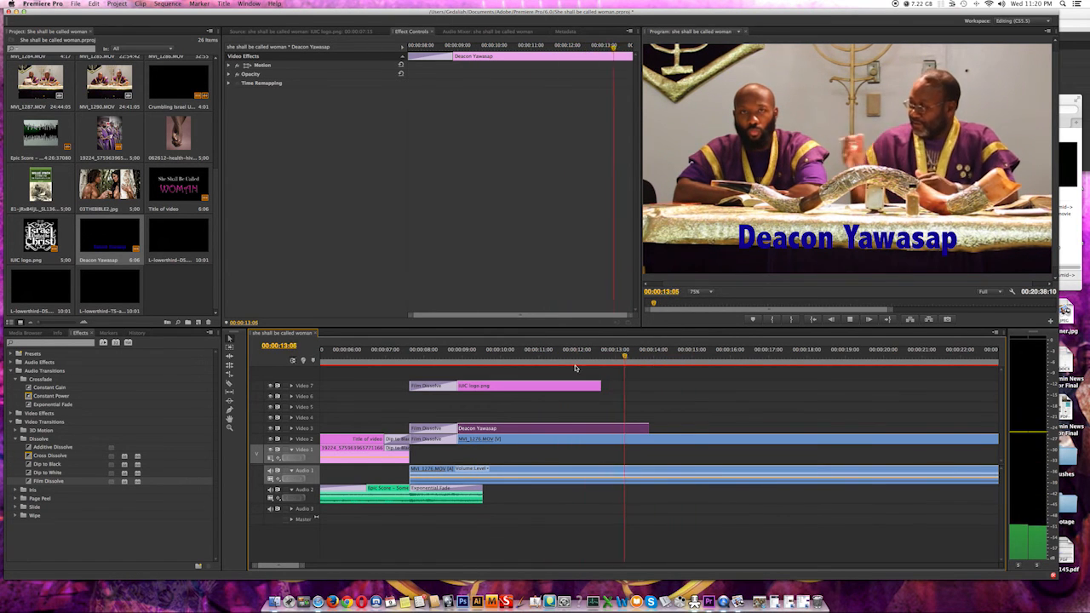
left_click(701, 355)
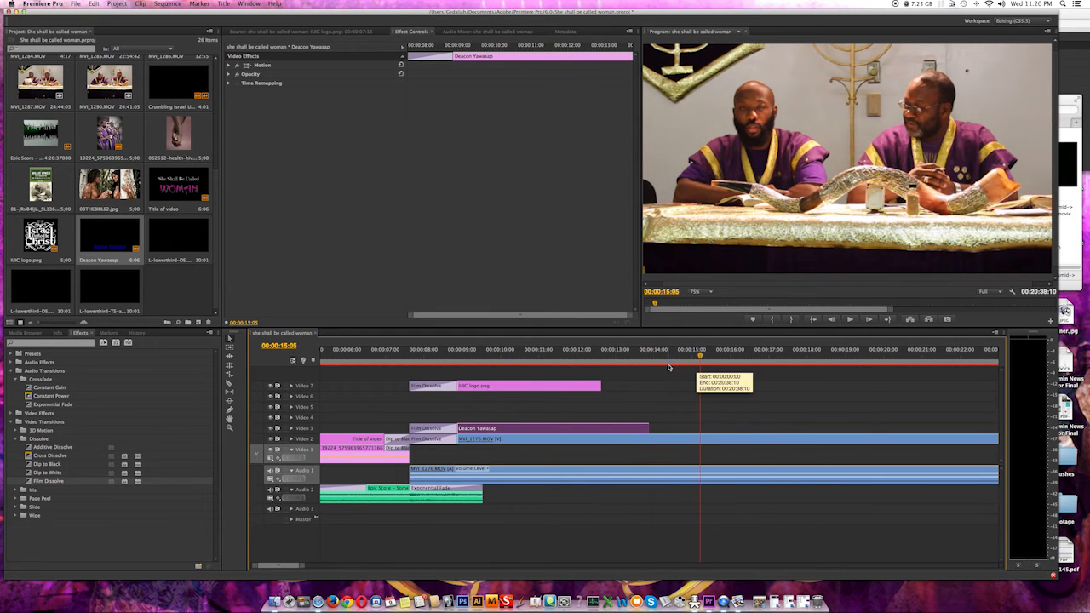
key("space")
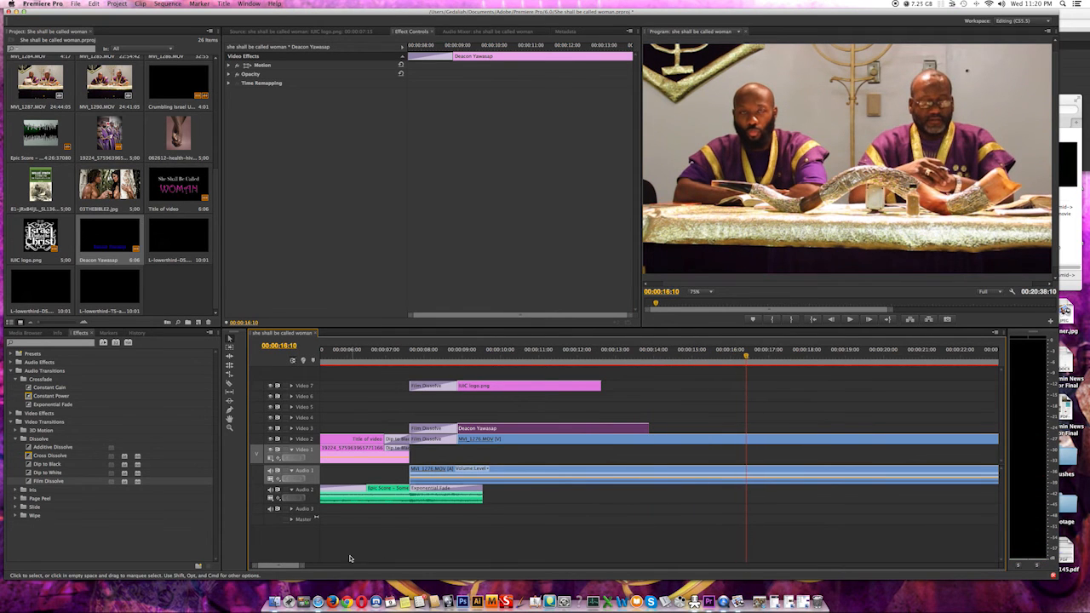
Play the footage around 00:00:40 repeatedly to find the point for a scripture title, stopping at 00:00:40:04
key("space")
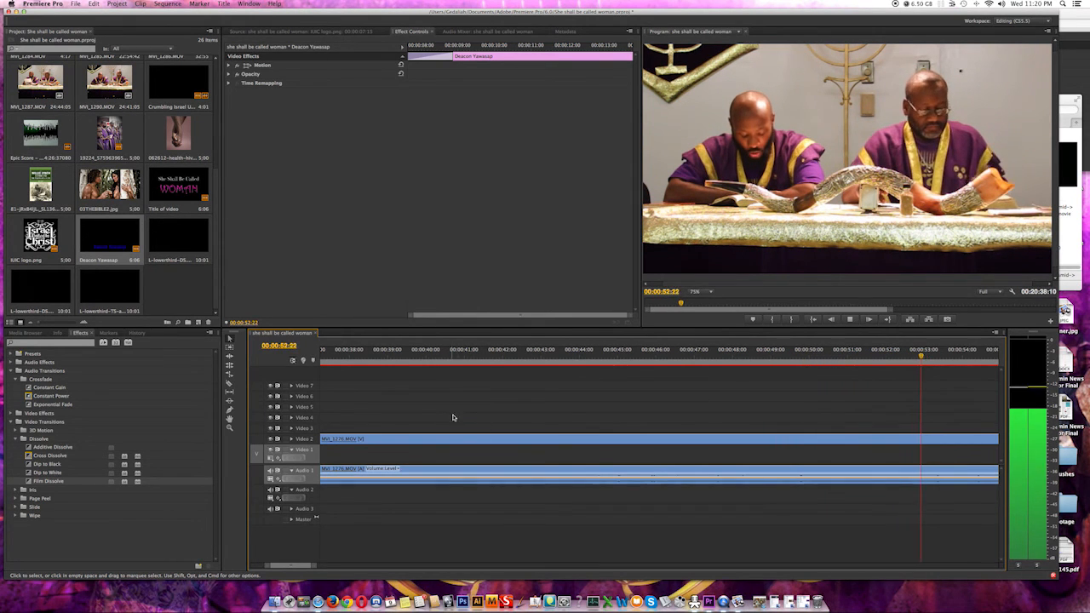
key("space")
left_click(444, 356)
key("space")
left_click(386, 356)
key("space")
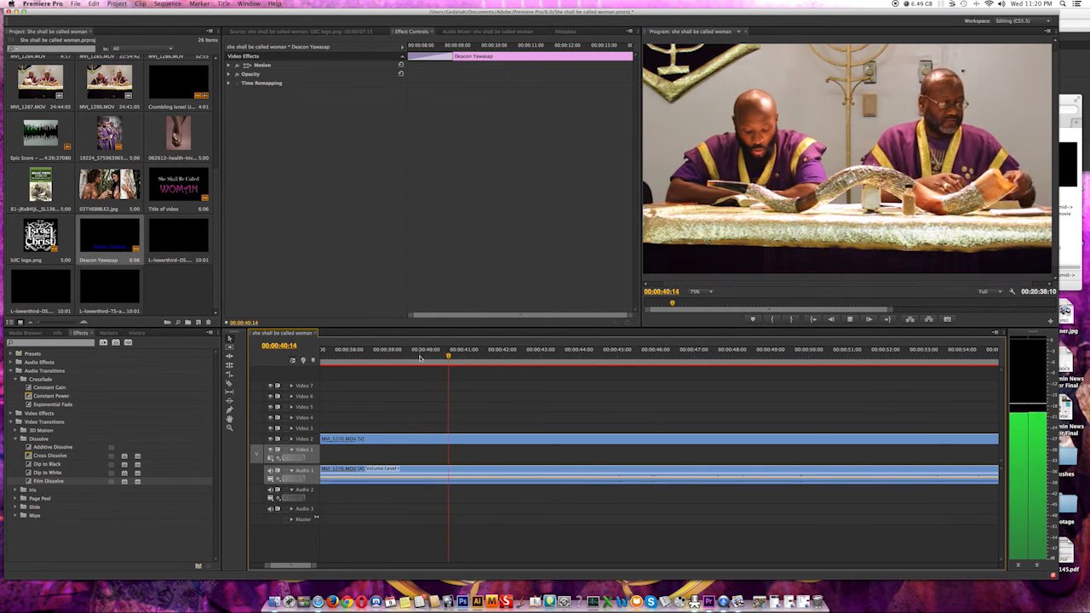
left_click(418, 356)
key("space")
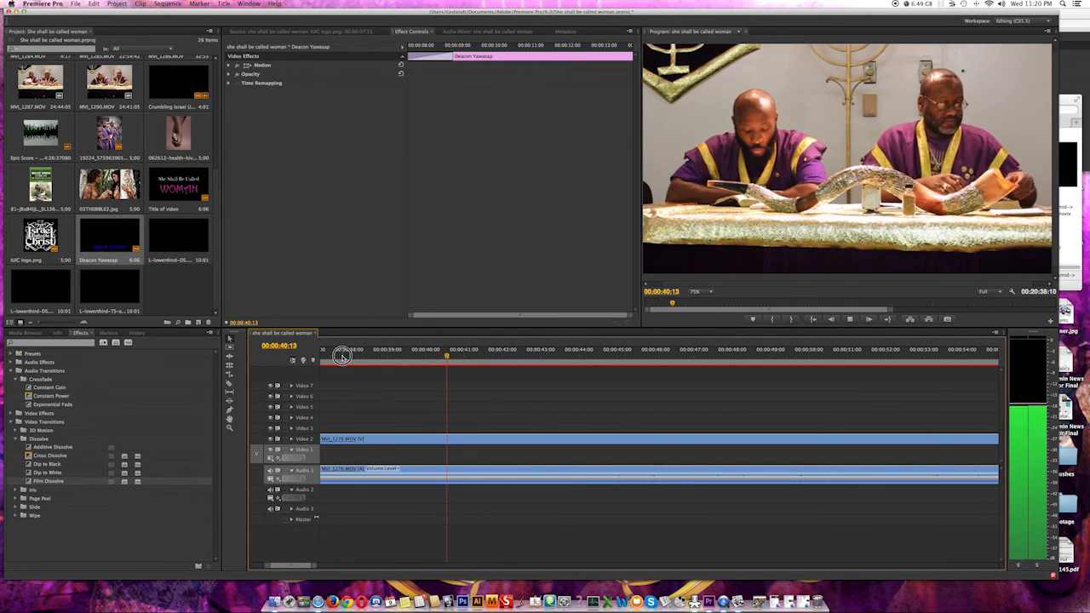
left_click(343, 355)
left_click(327, 356)
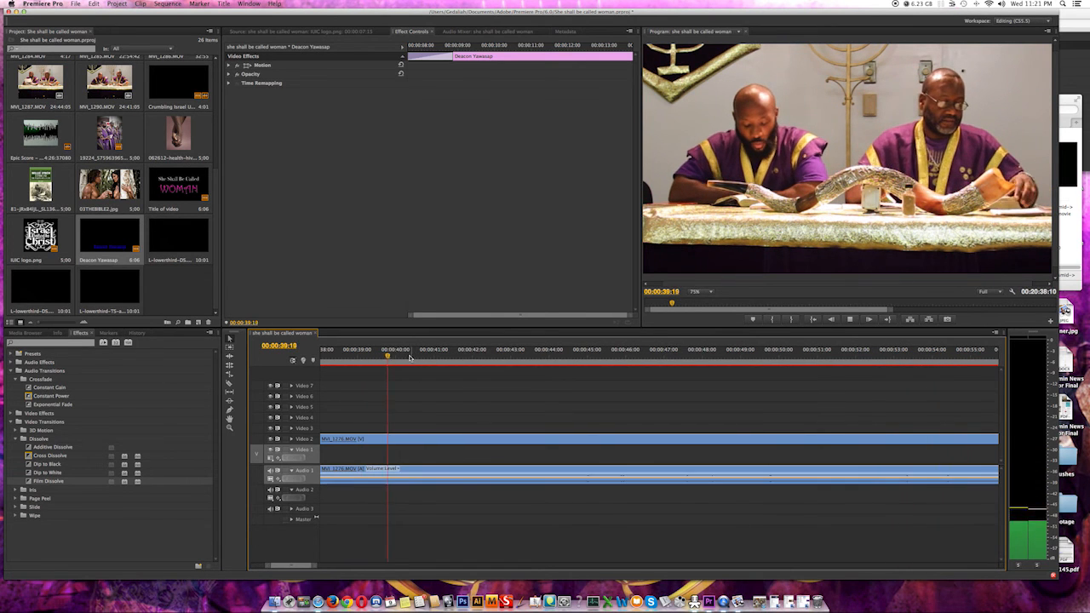
key("space")
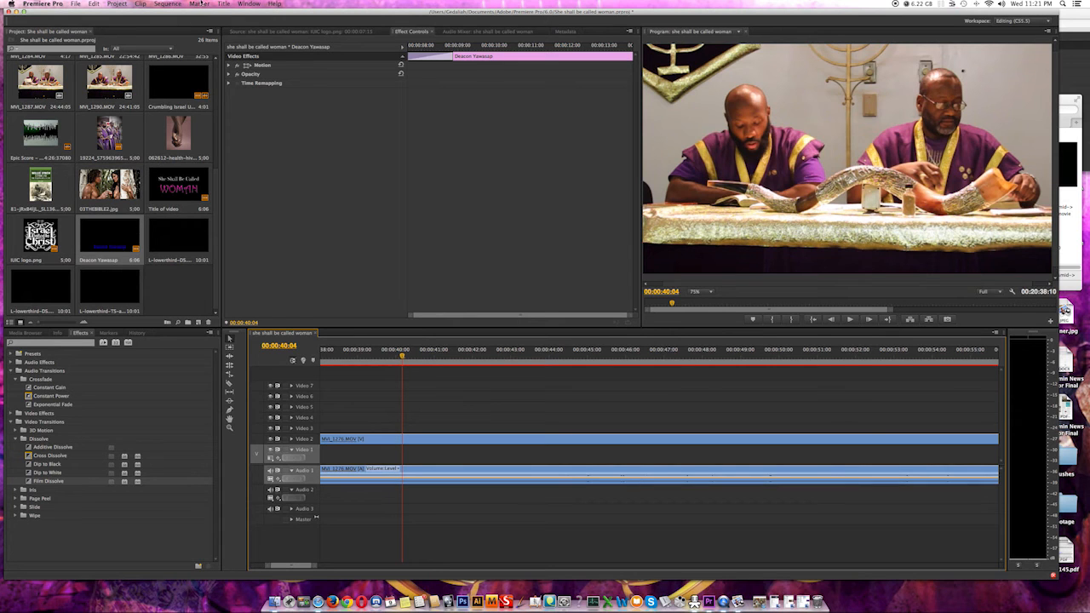
Create a new default still title named "romans 15:4"
left_click(223, 3)
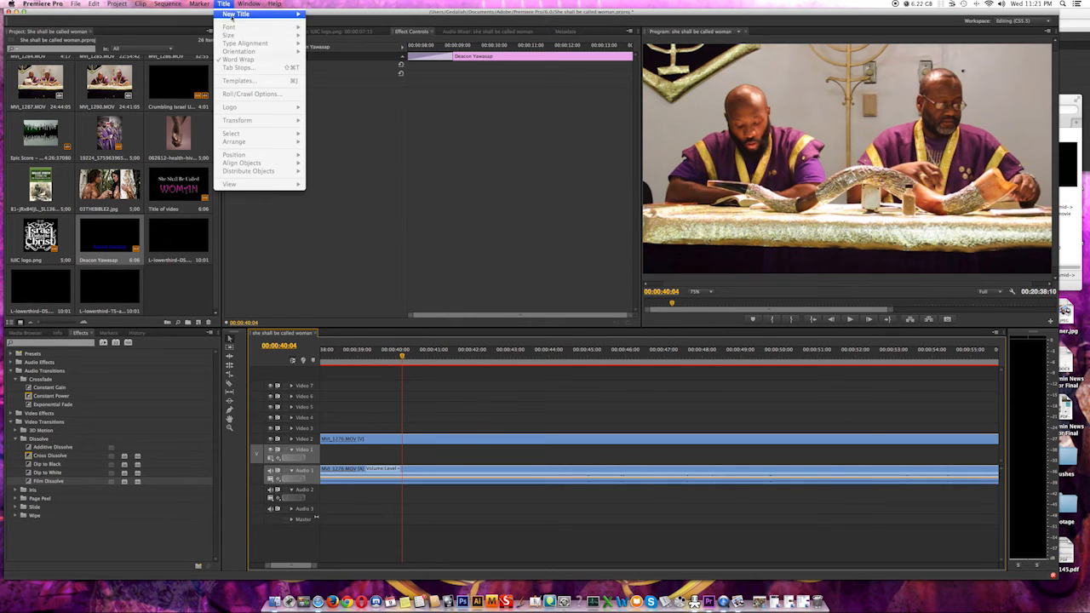
mouse_move(251, 13)
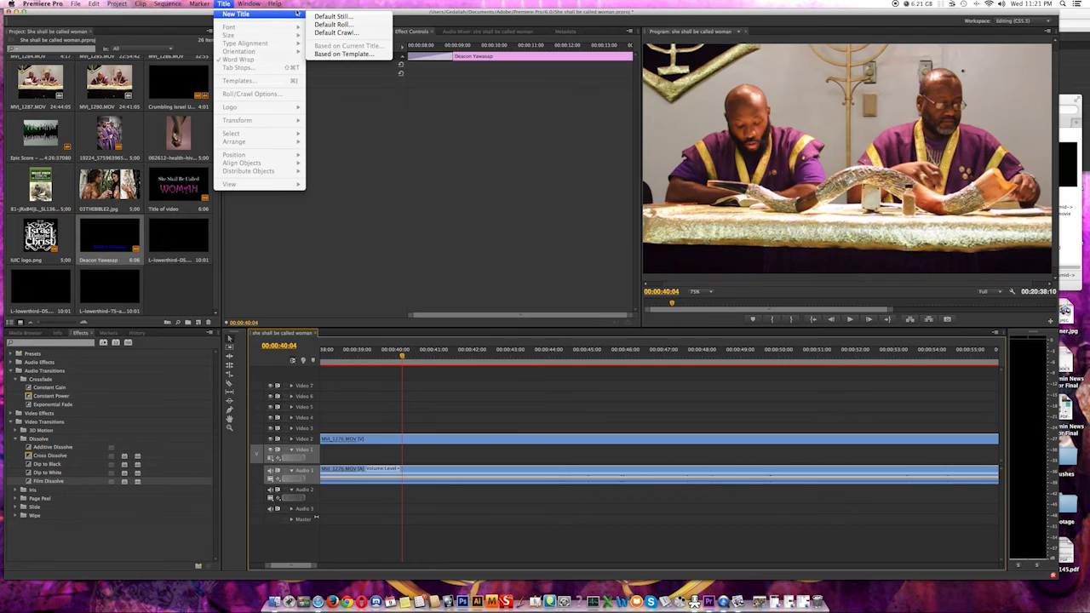
left_click(316, 15)
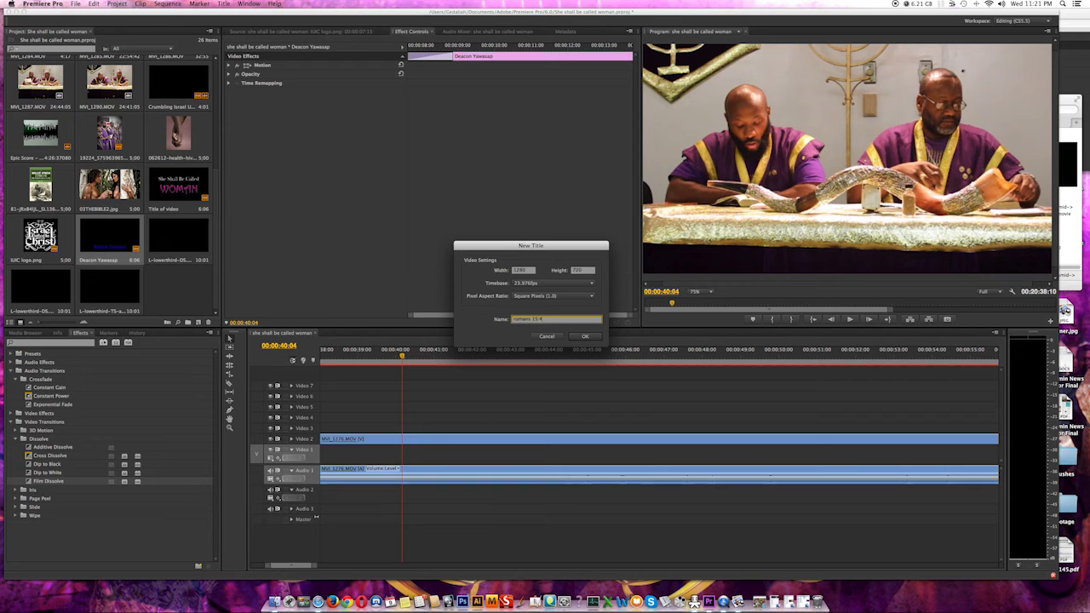
left_click(585, 336)
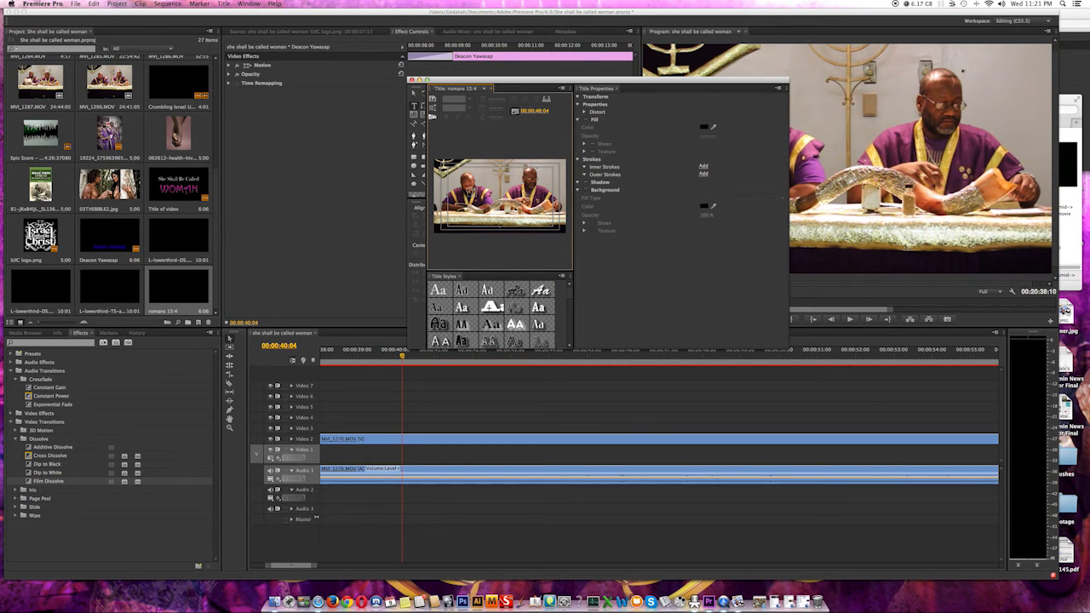
Add the text "Romans 15:4" to the title and center it horizontally and vertically in the frame
left_click(465, 185)
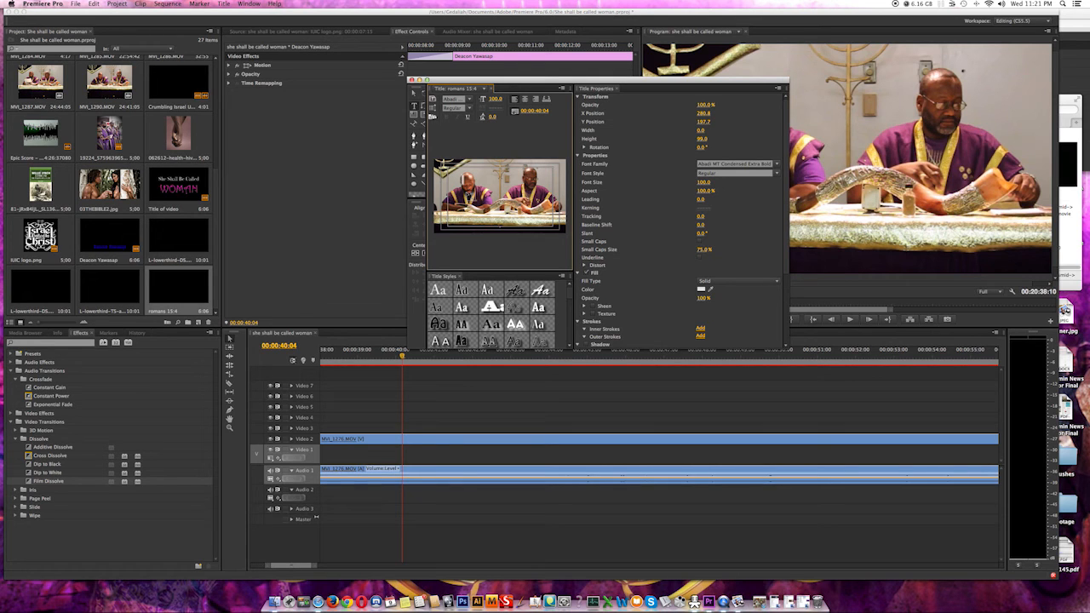
type("RO")
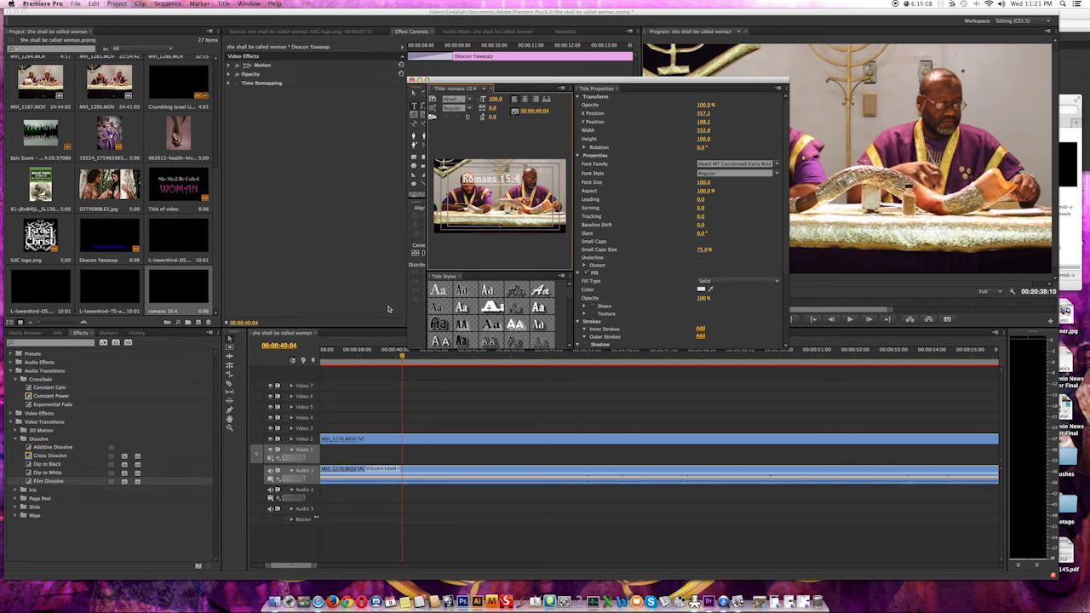
left_click(416, 253)
left_click(423, 253)
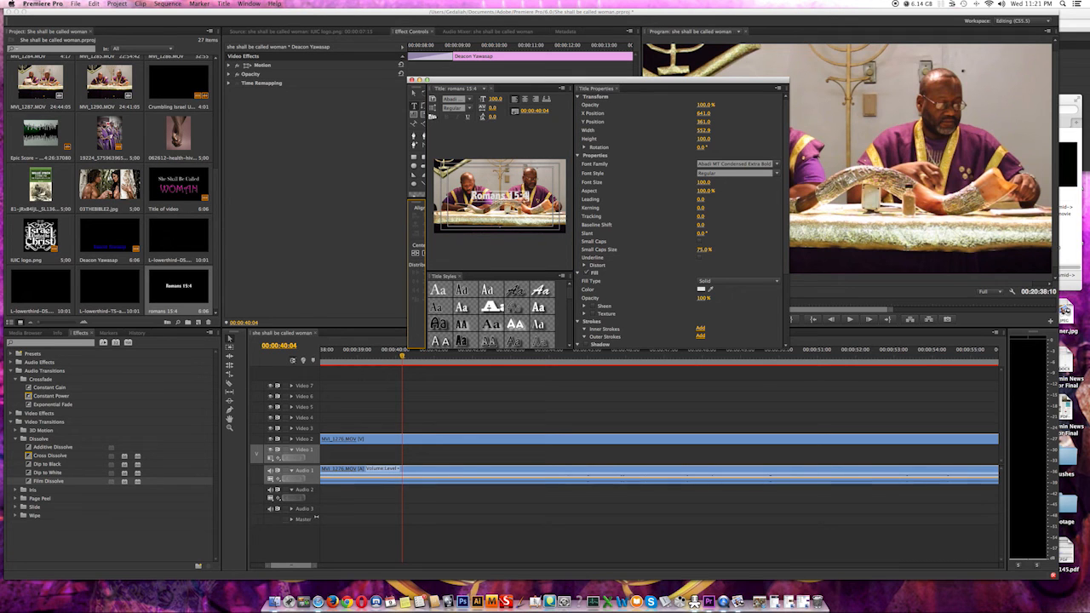
Lower the "Romans 15:4" text to a Y position of about 613, centered horizontally at about X 641
left_click(508, 214)
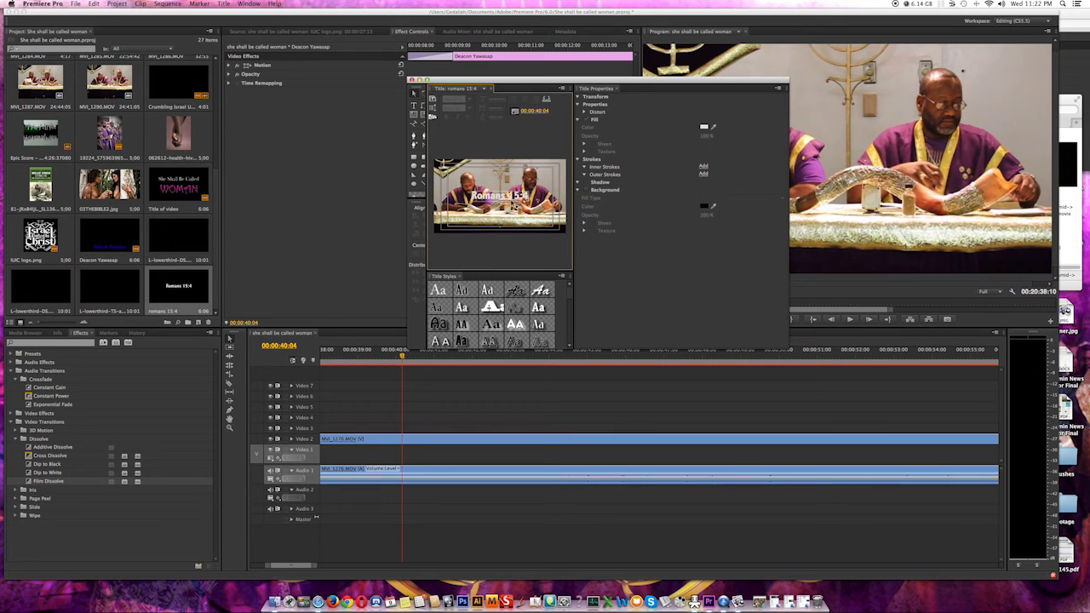
left_click_drag(515, 199, 512, 223)
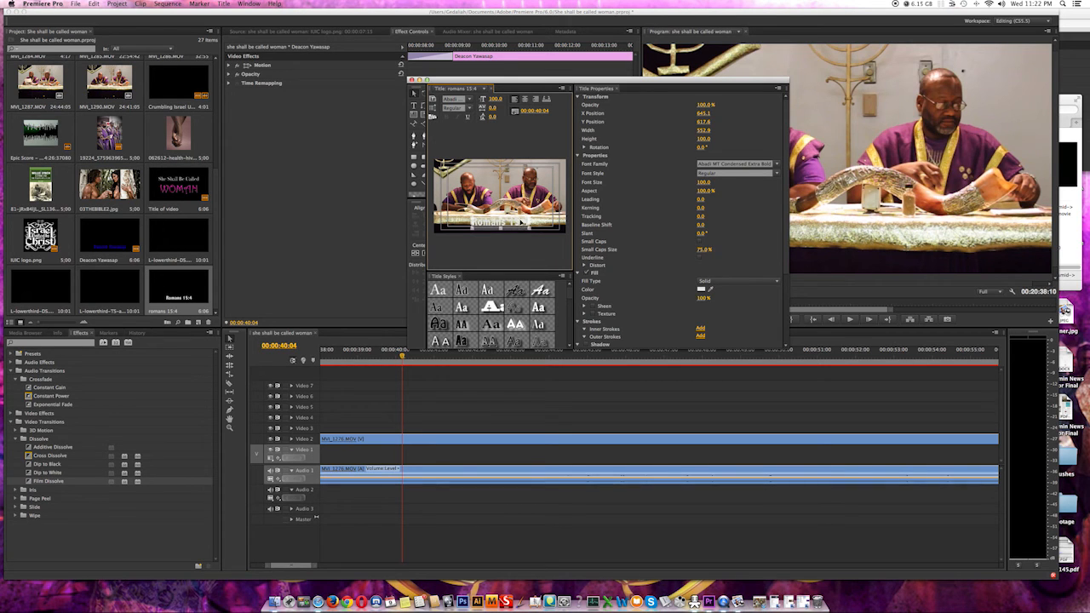
left_click_drag(517, 218, 514, 216)
Try a pure white fill and a shadow on the "Romans 15:4" text
left_click(699, 289)
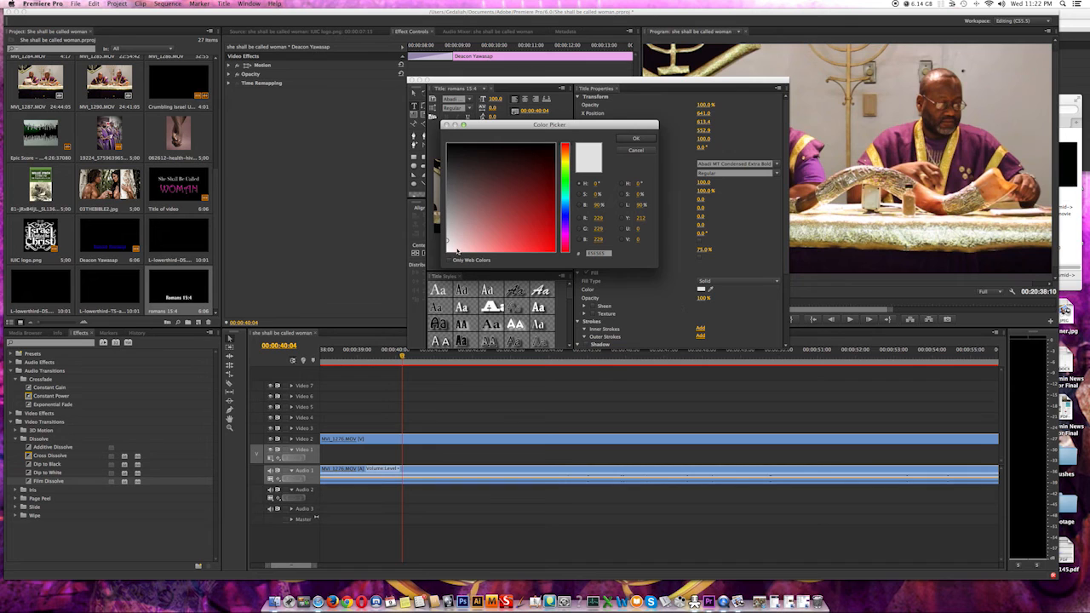
left_click(634, 140)
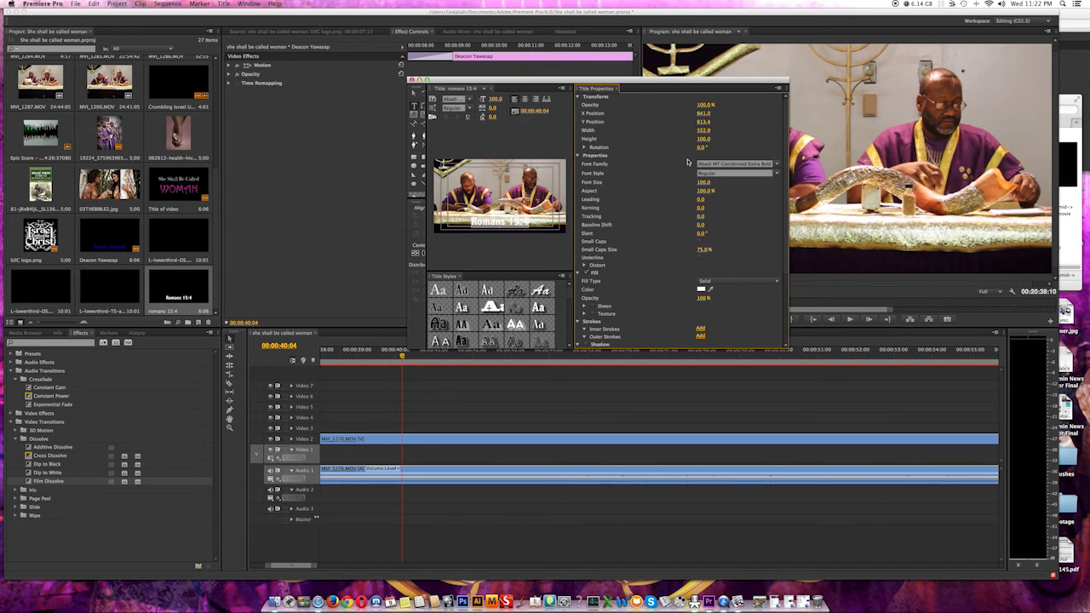
left_click_drag(784, 262, 760, 331)
left_click(585, 253)
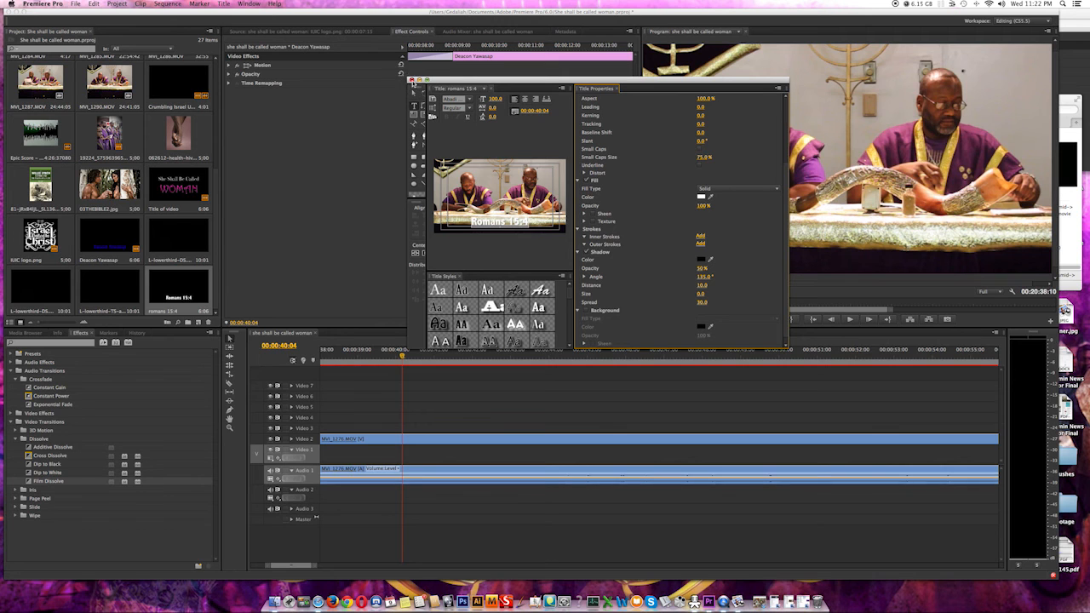
left_click(585, 252)
Change the fill color of the "Romans 15:4" text to black and close the title editor
left_click(701, 197)
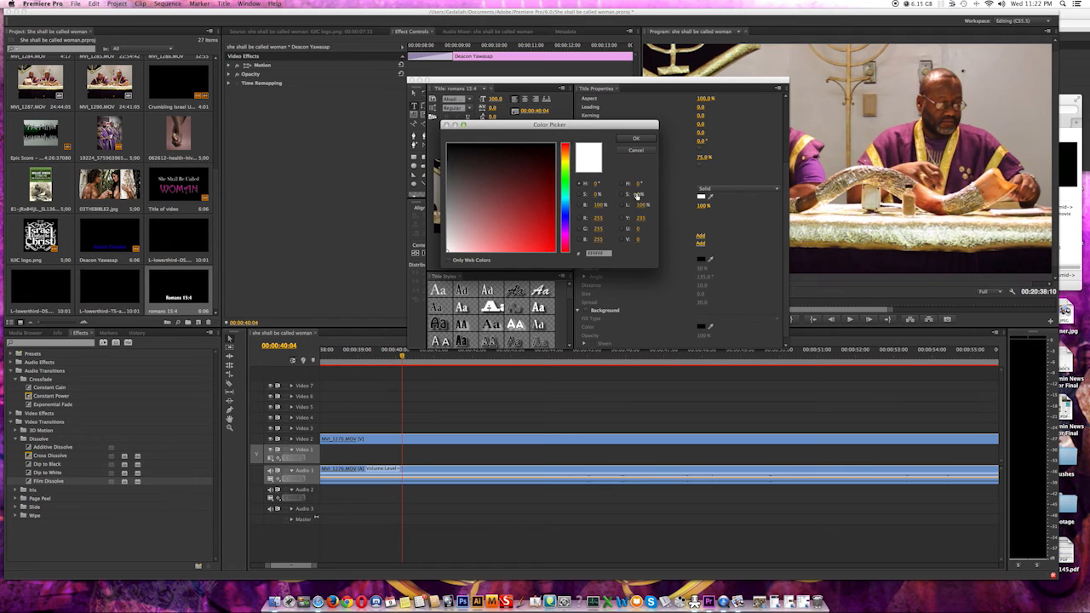
left_click(635, 139)
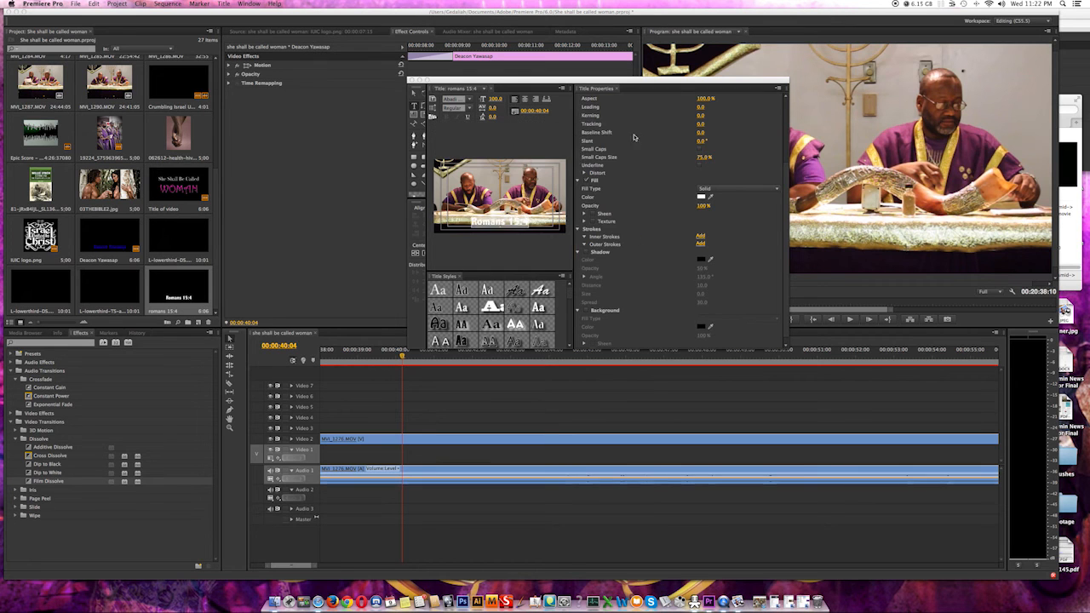
left_click(411, 79)
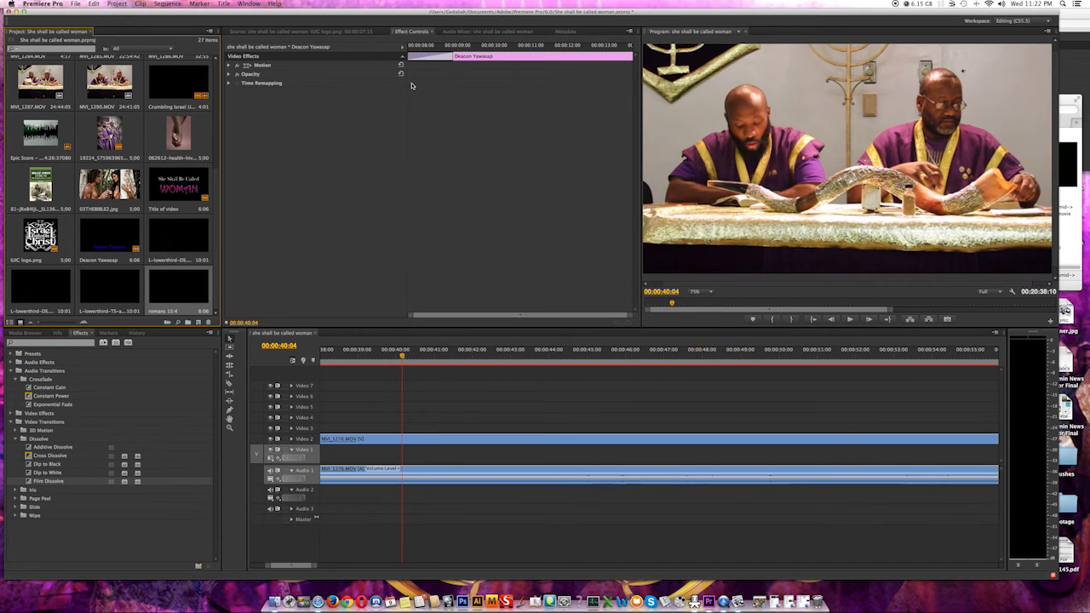
Place the romans 15:4 title on Video 3, above the MVI_1276.MOV footage, starting at 00:00:40:04
left_click_drag(167, 288, 403, 429)
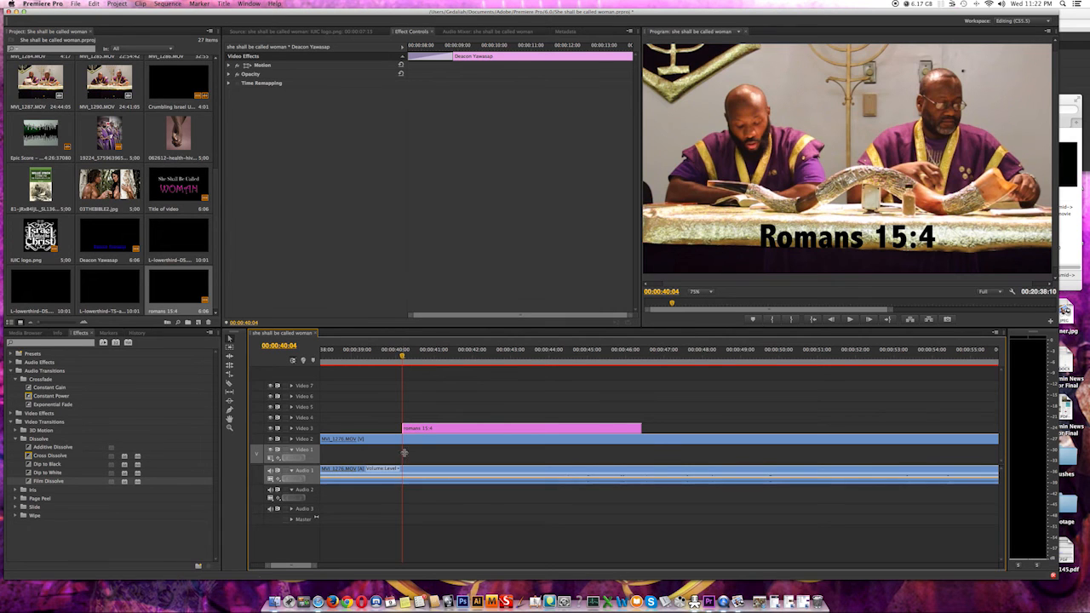
Open the romans 15:4 title and give its text a white fill and a shadow
double_click(418, 429)
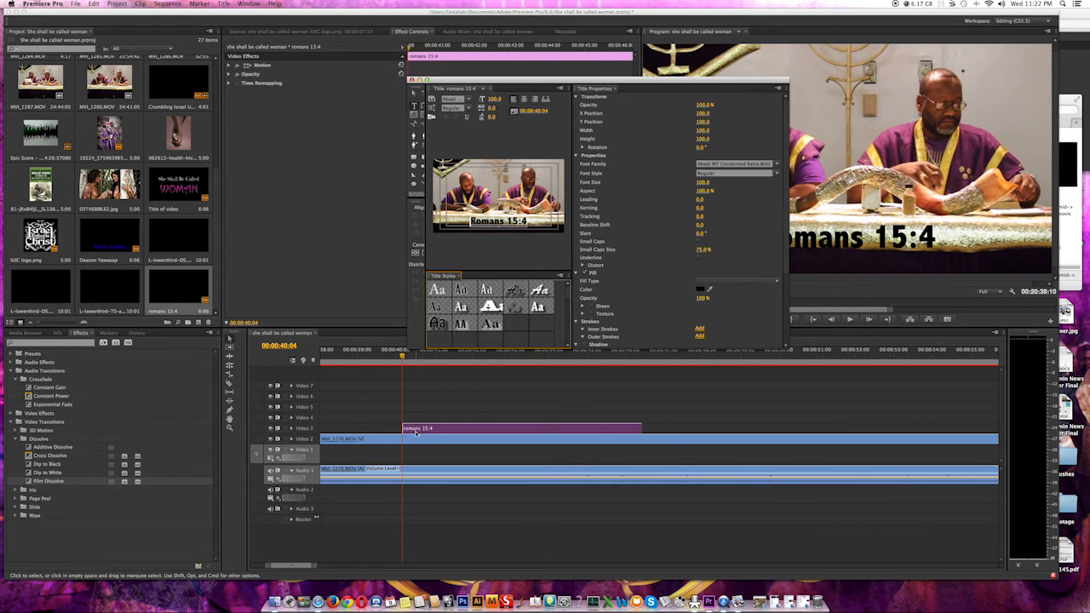
left_click(475, 222)
key("super+a")
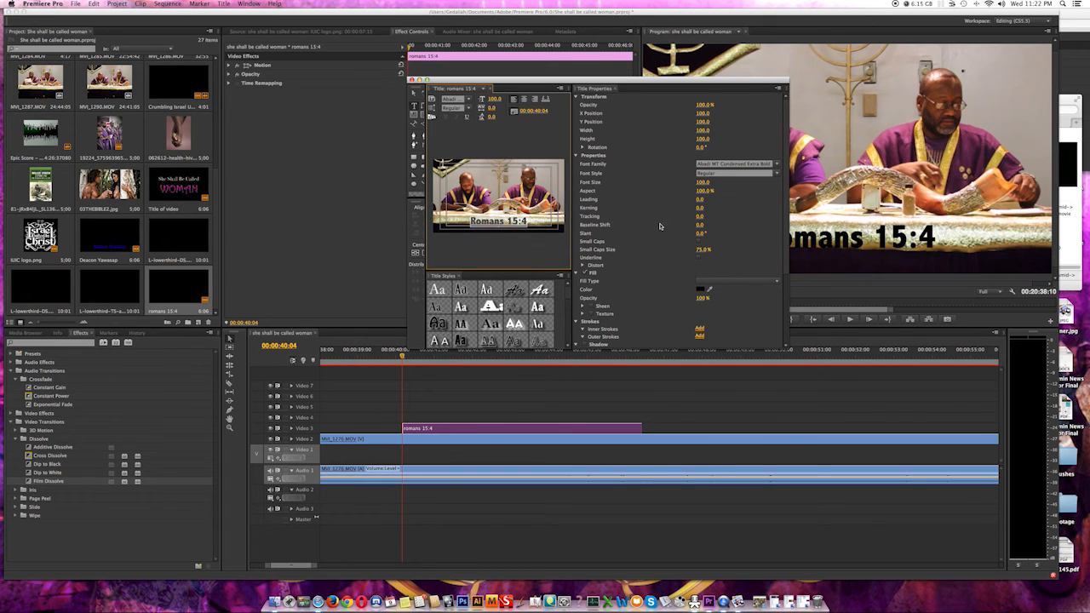
left_click(700, 289)
left_click_drag(515, 231, 436, 249)
left_click(635, 139)
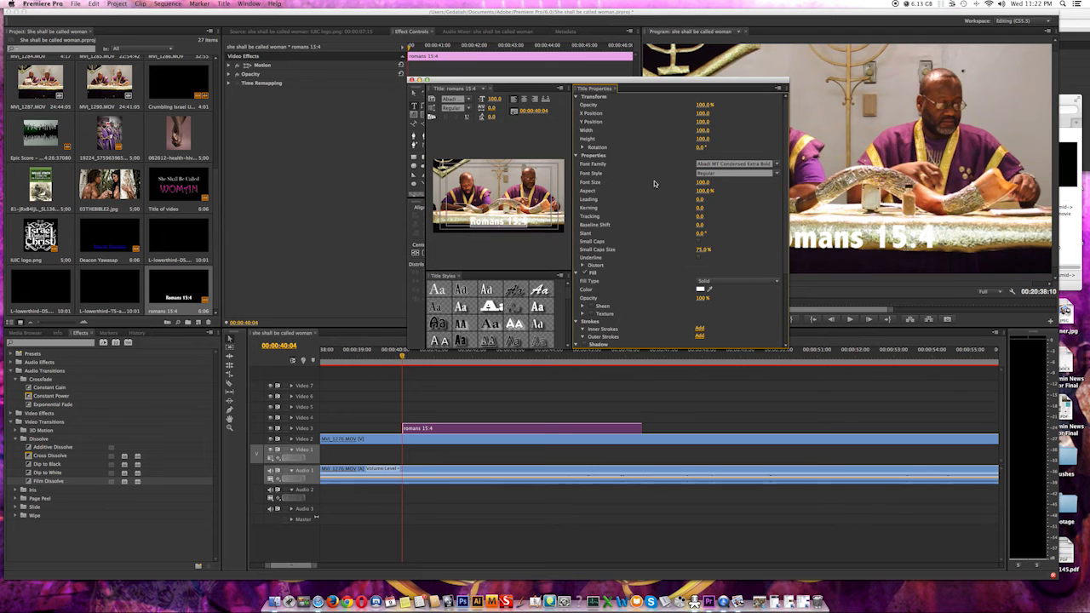
scroll(777, 249, "down", 4)
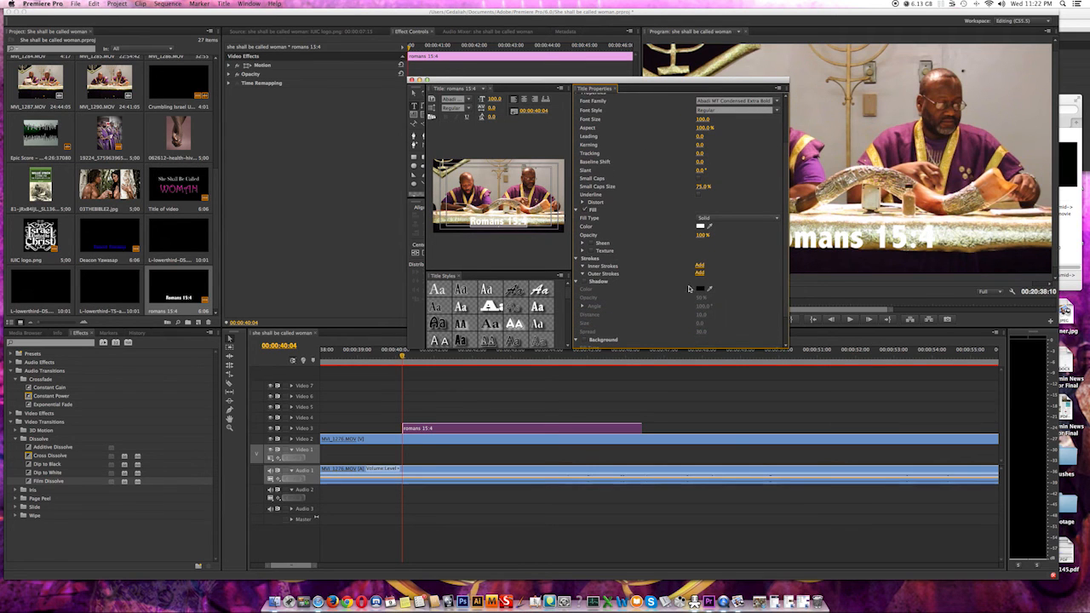
left_click(584, 282)
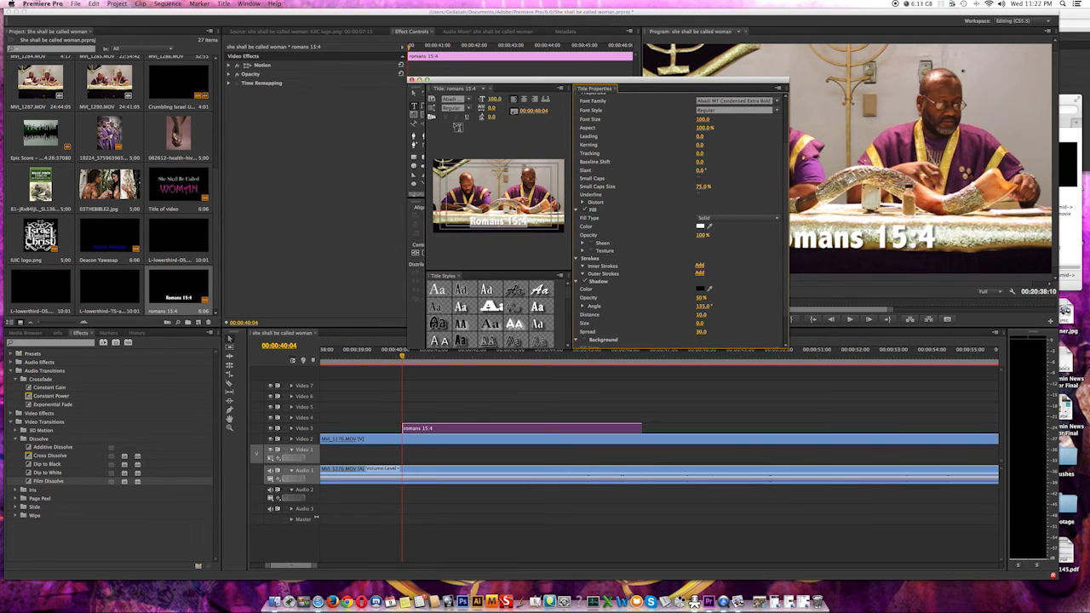
Change the font of the "Romans 15:4" text to Trajan Pro and close the title editor
left_click(449, 99)
scroll(528, 221, "down", 5)
scroll(538, 244, "down", 20)
scroll(533, 231, "down", 20)
scroll(533, 213, "up", 4)
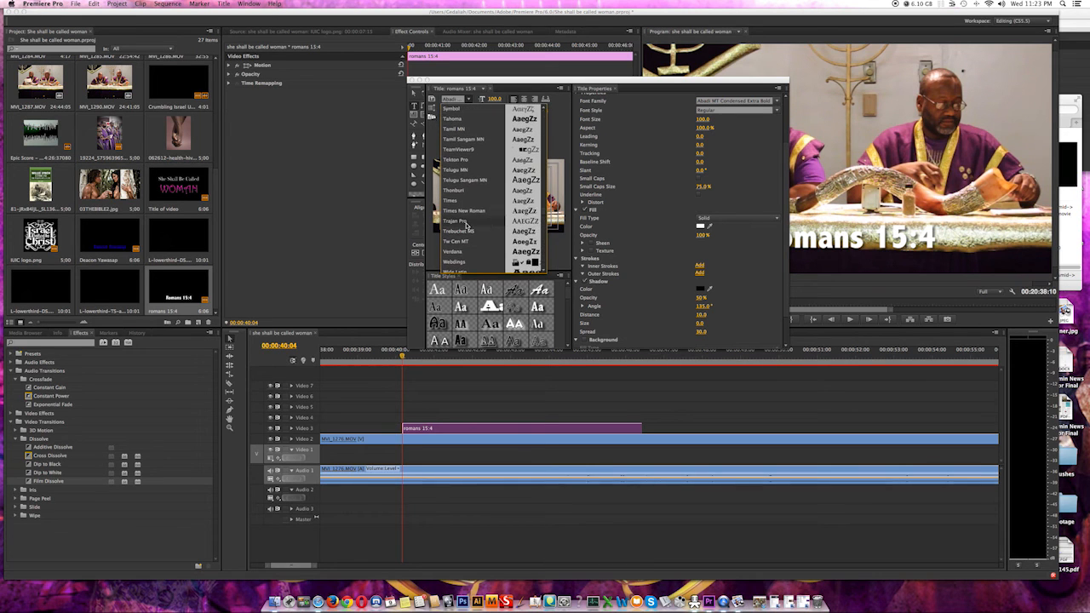
left_click(459, 221)
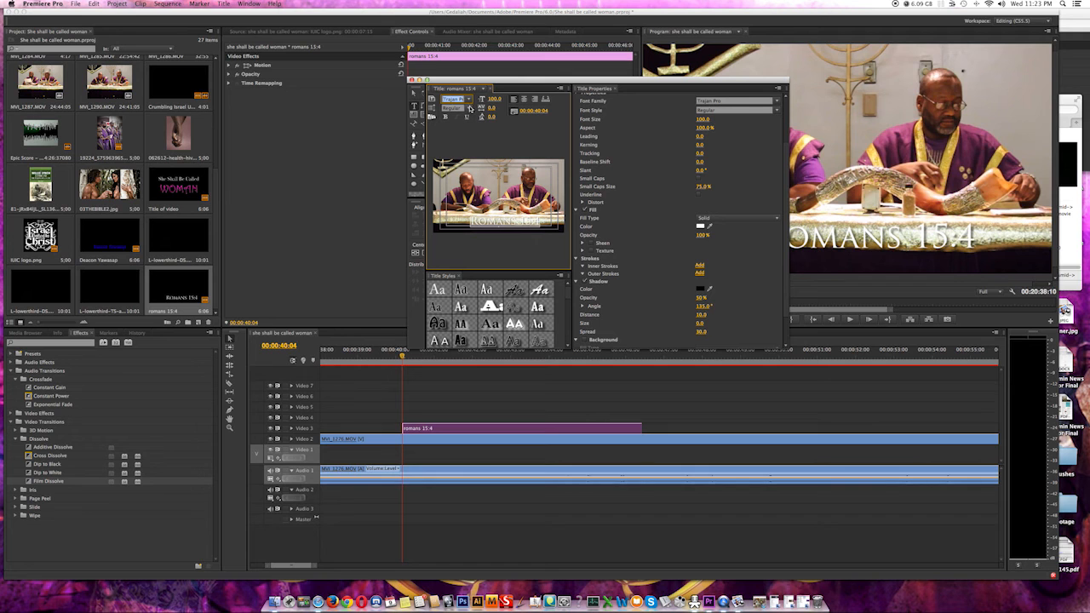
left_click_drag(629, 86, 493, 73)
left_click(287, 245)
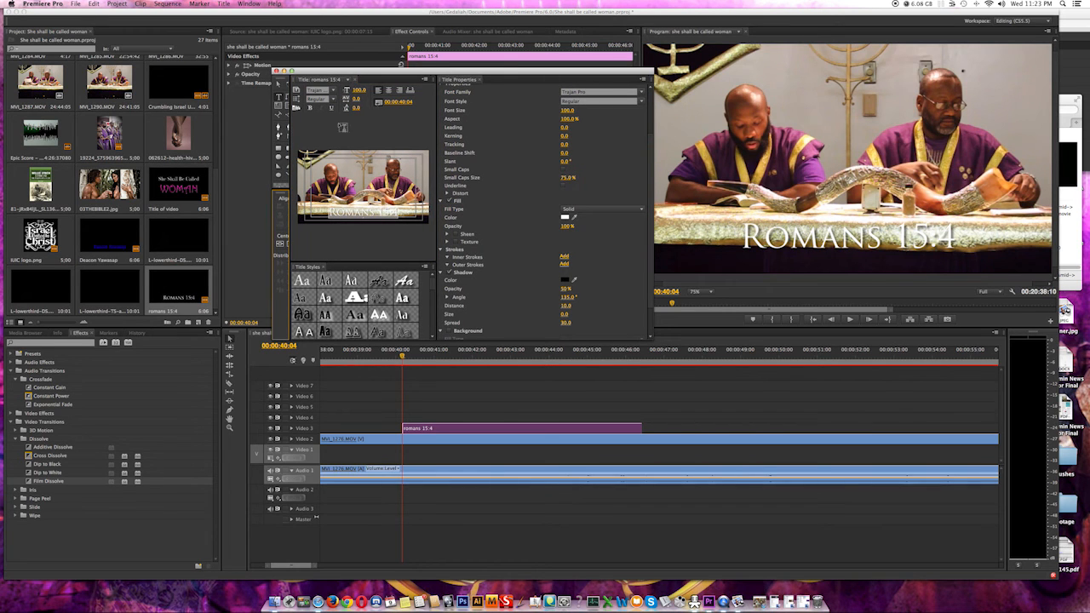
left_click(275, 71)
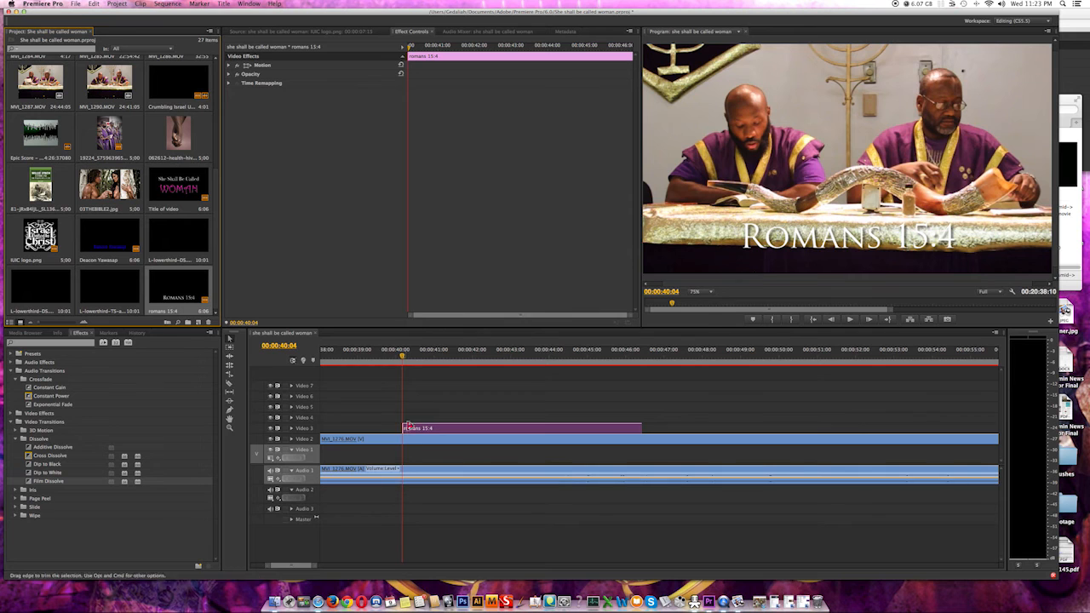
Reopen the romans 15:4 title, set the text's shadow opacity to 100% and close the title editor
double_click(435, 428)
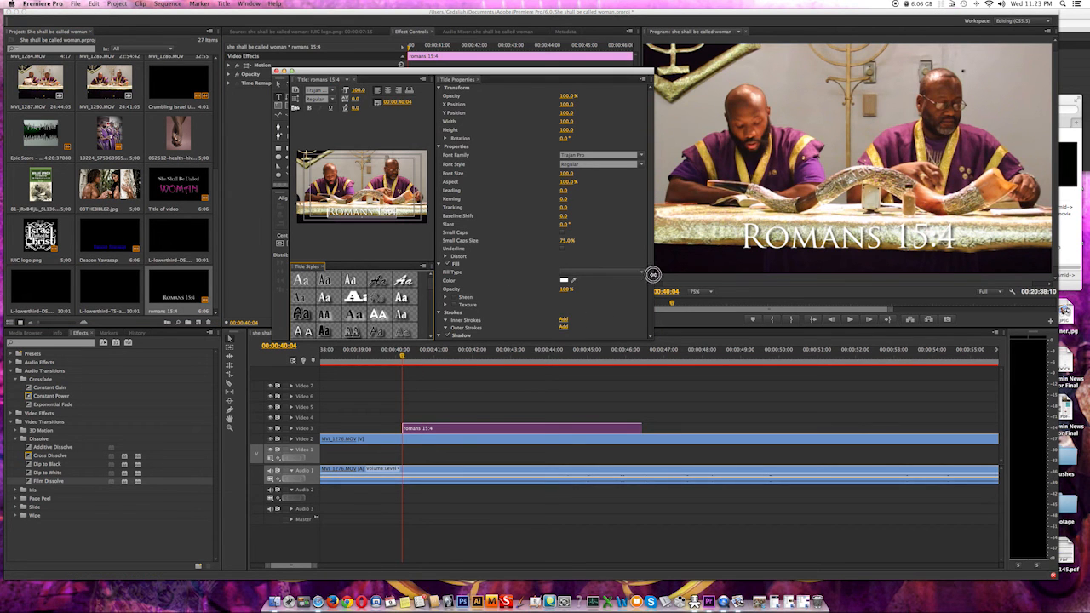
scroll(604, 281, "down", 3)
left_click_drag(564, 290, 606, 285)
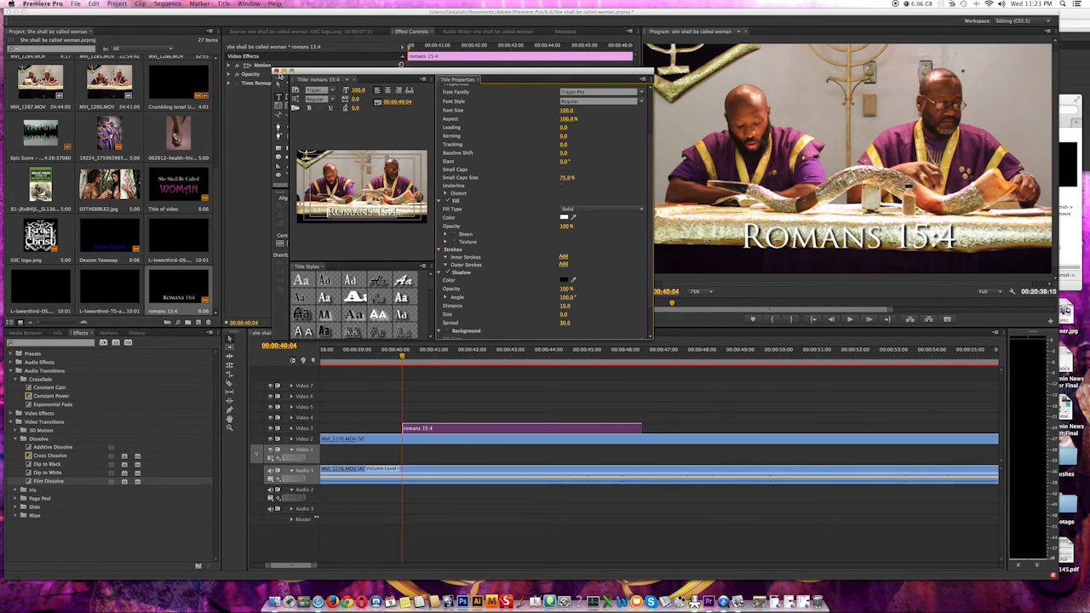
left_click(278, 71)
Add Film Dissolve transitions to both ends of the romans 15:4 title and play it back
key("shift+d")
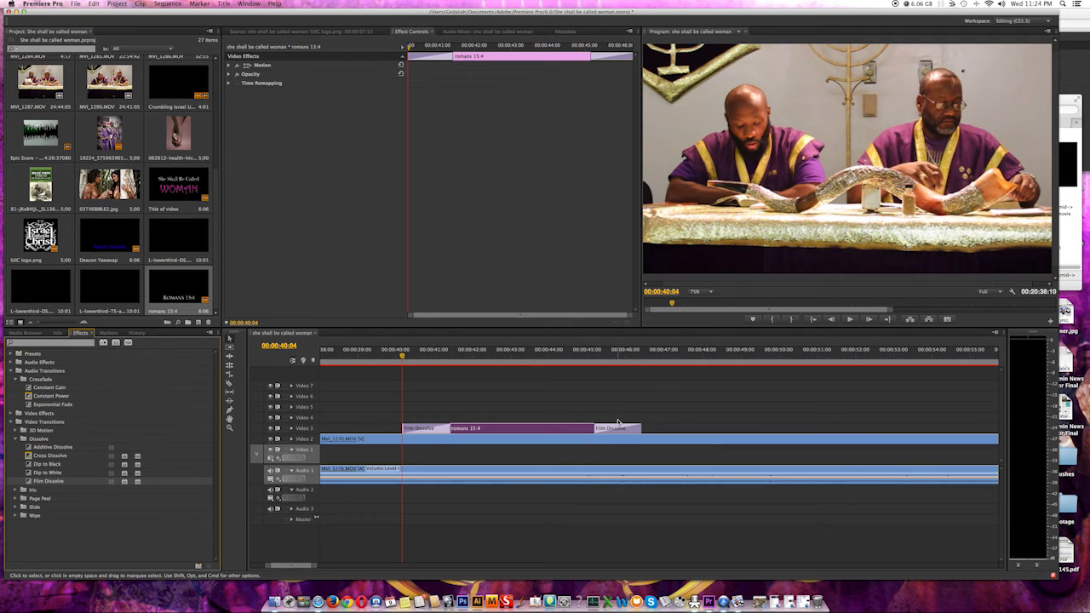
left_click(384, 357)
key("space")
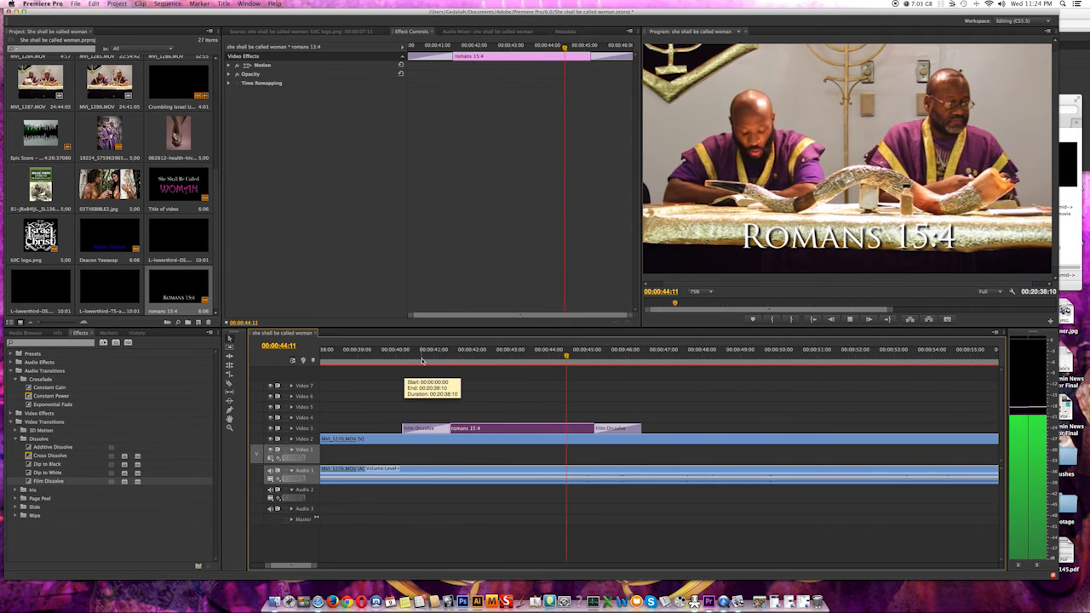
key("space")
left_click(416, 430)
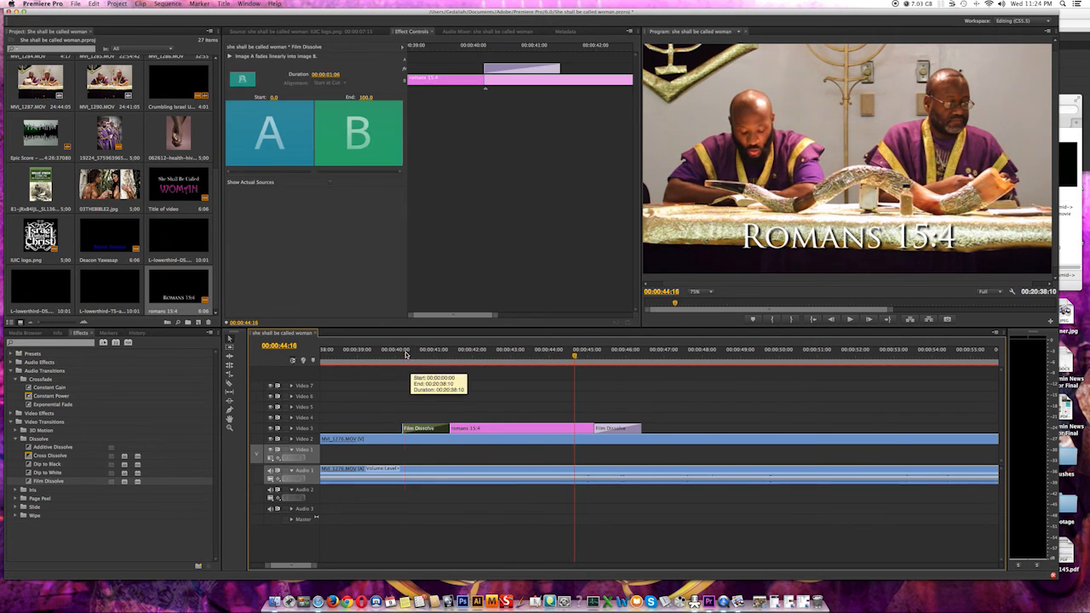
left_click(404, 351)
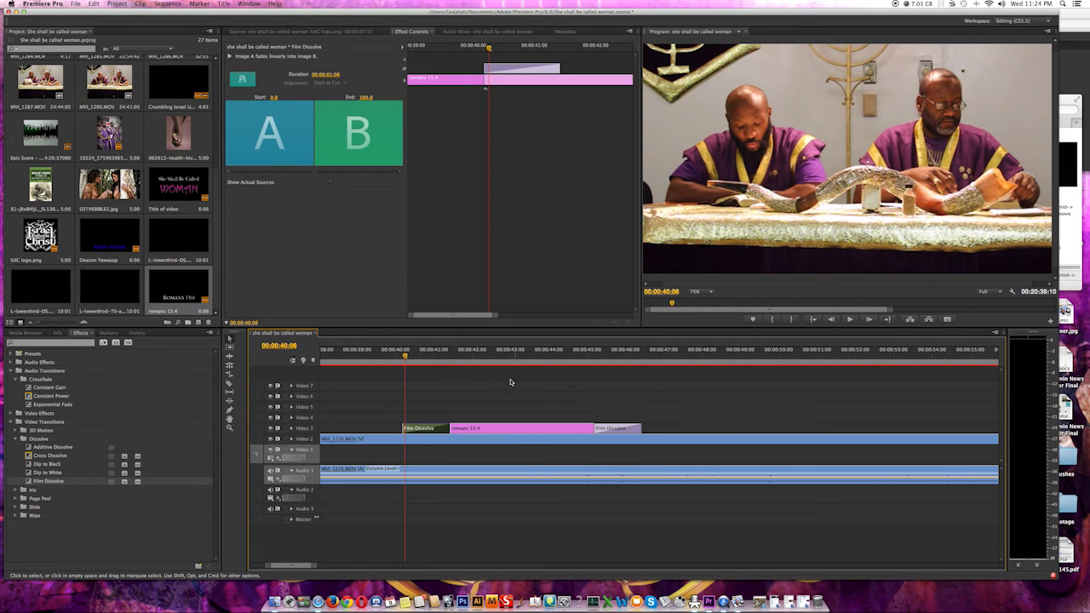
key("space")
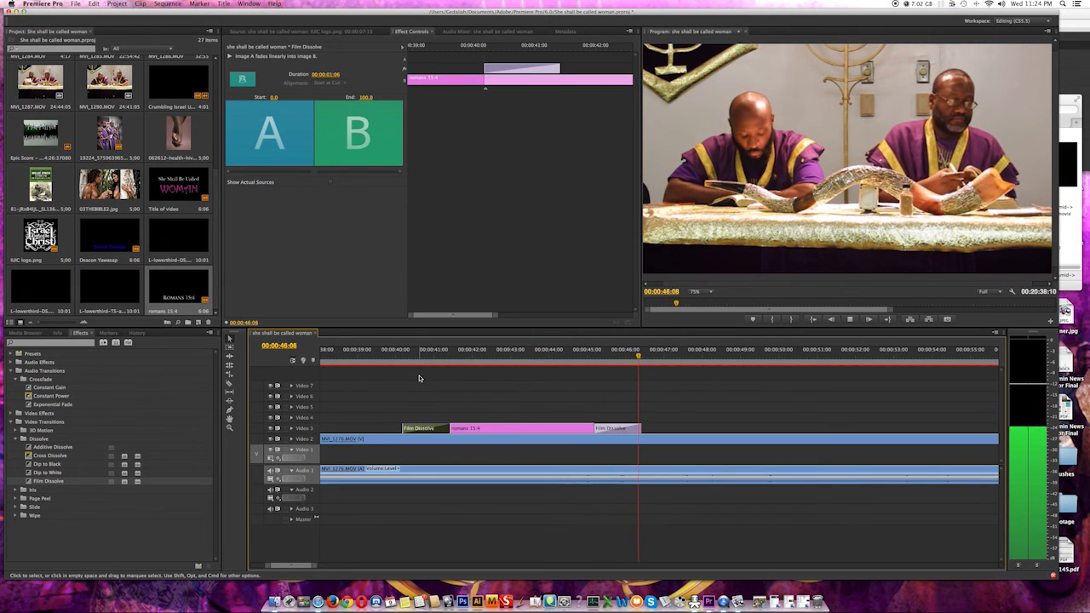
key("space")
Extend the end of the romans 15:4 title to about 00:01:12:18 while playing the footage, and save the project
left_click_drag(641, 428, 912, 427)
key("space")
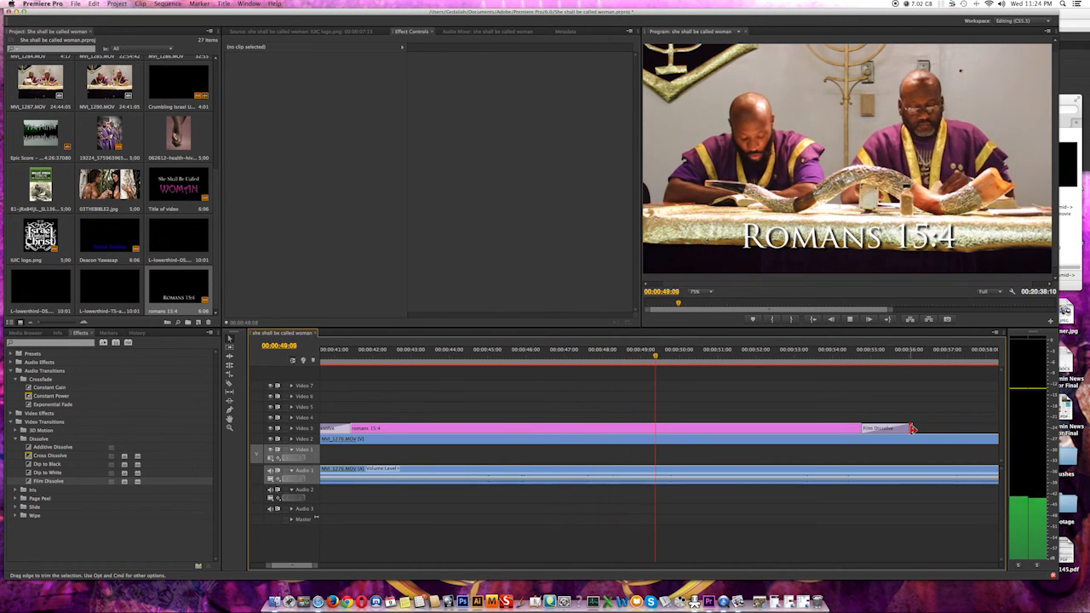
key("space")
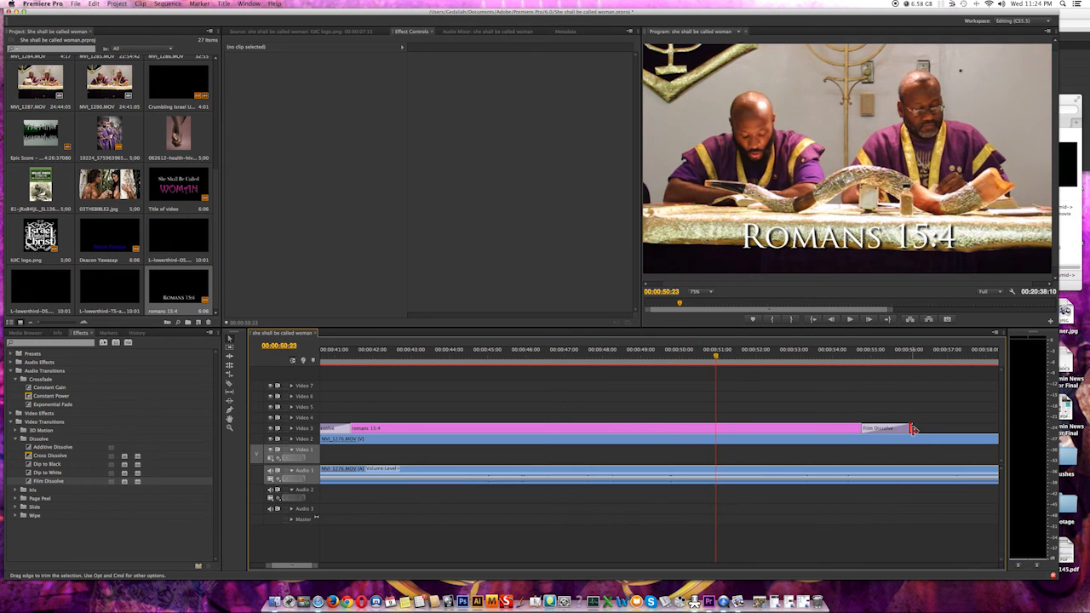
left_click_drag(913, 428, 995, 427)
key("space")
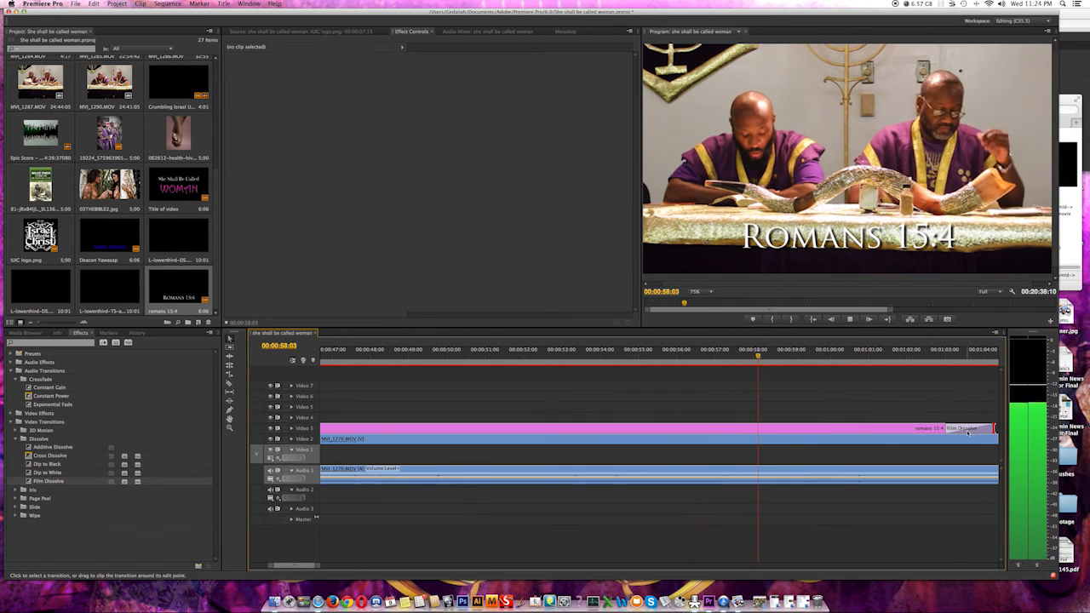
mouse_move(994, 429)
left_mouse_down()
mouse_move(1033, 428)
mouse_move(1003, 430)
left_mouse_up()
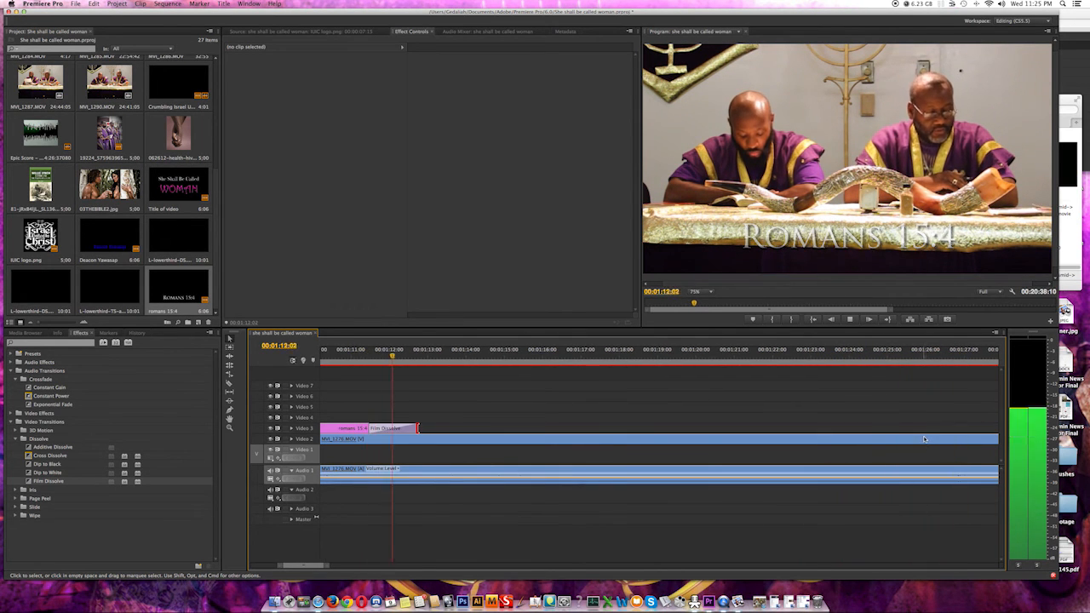
key("space")
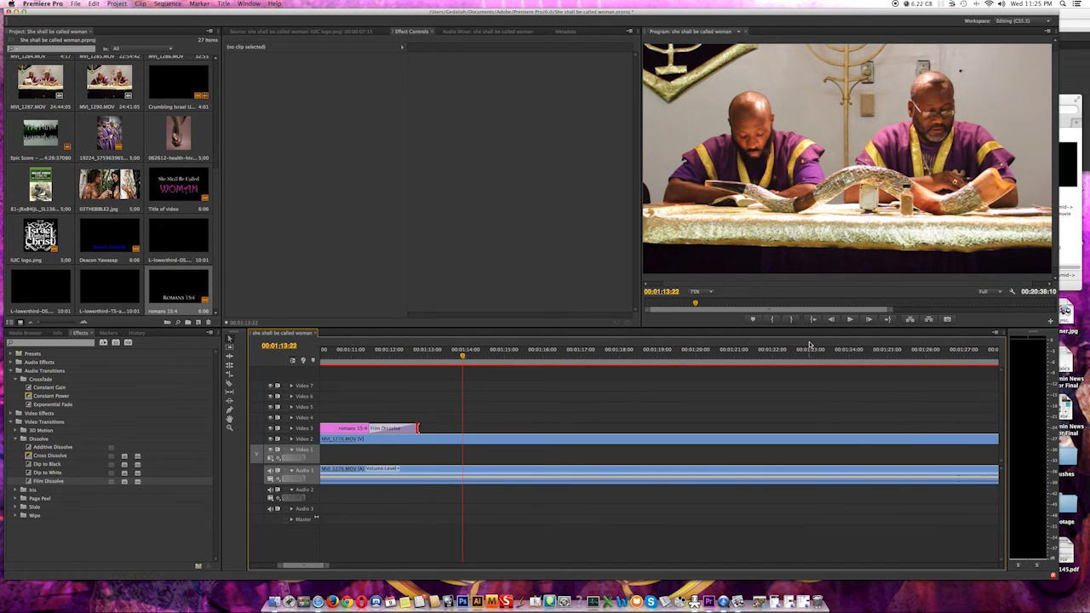
key("super+s")
Switch to the Lowerthirds folder in Finder, select the sparkacross movie and minimize the window
left_click(1067, 125)
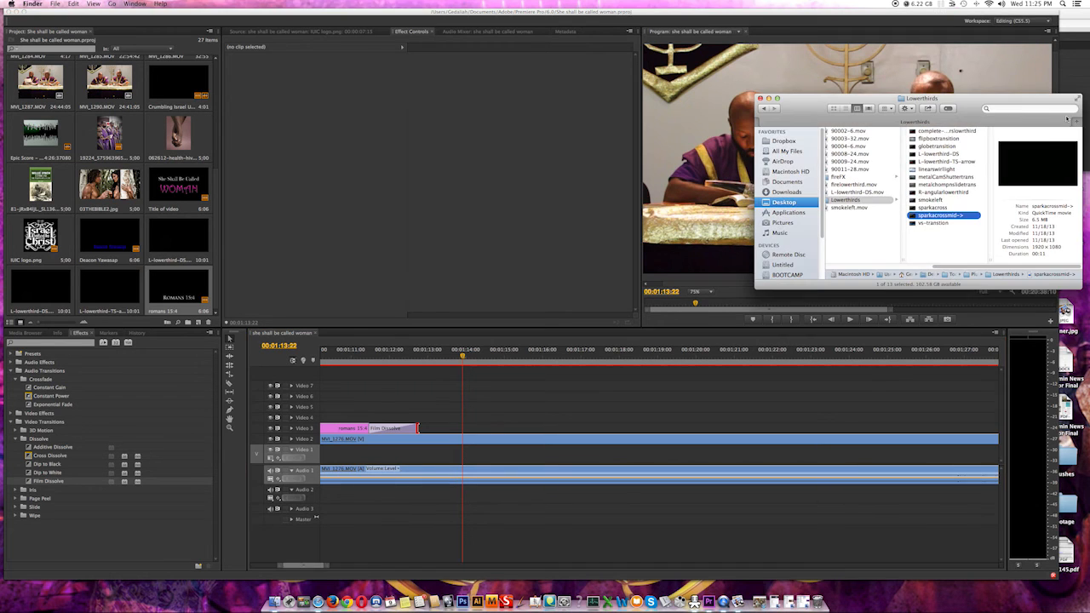
left_click(930, 208)
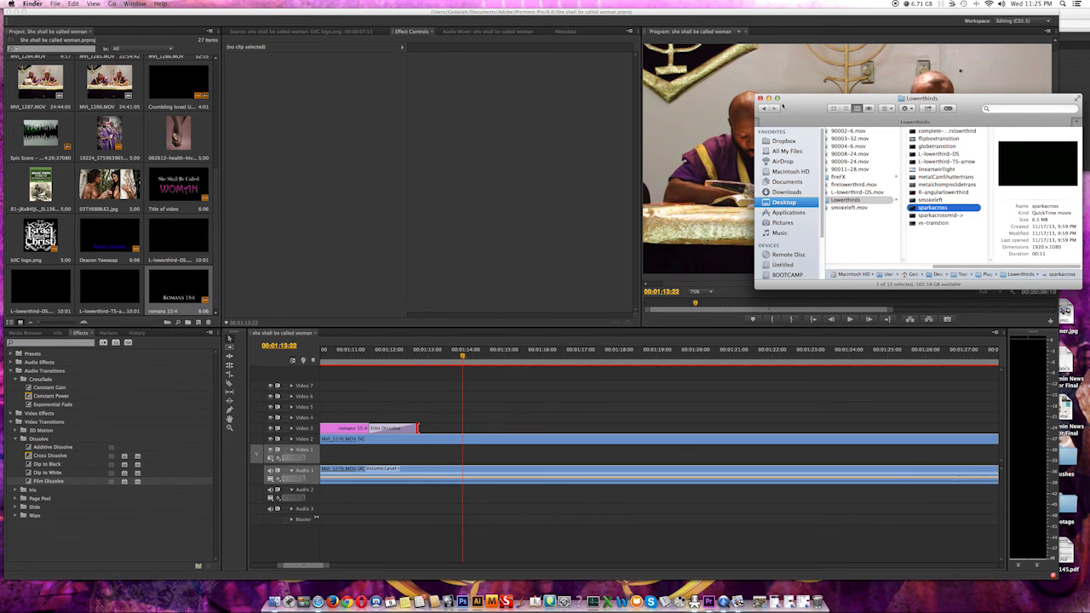
left_click_drag(775, 100, 774, 98)
left_click(768, 97)
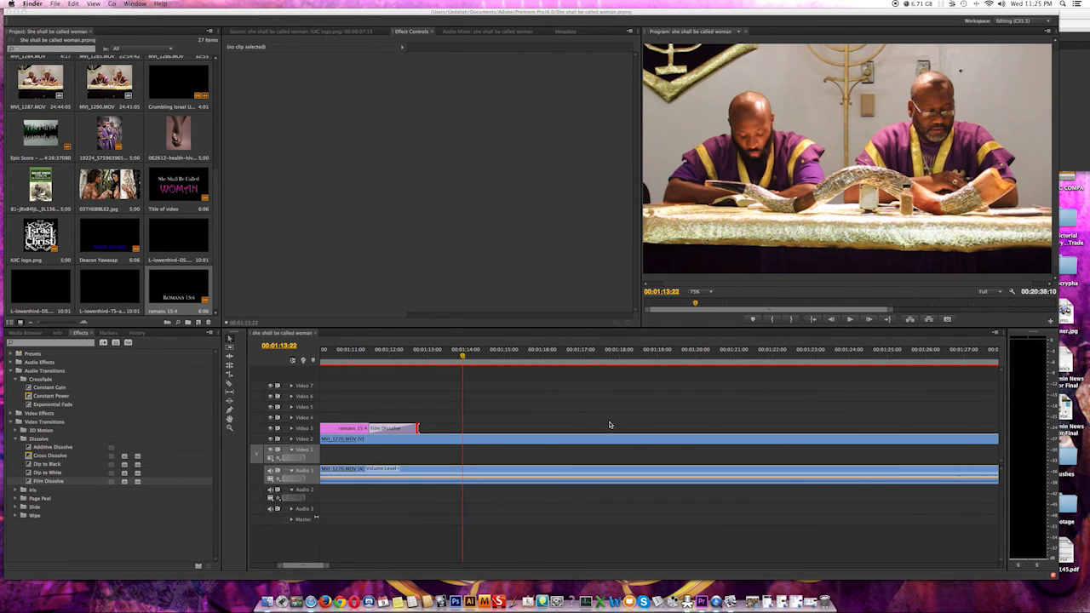
Play the MVI_1276.MOV footage following the romans 15:4 title in short passes to locate a cut point around 00:01:21:21
left_click(486, 438)
left_click_drag(496, 353, 465, 357)
key("space")
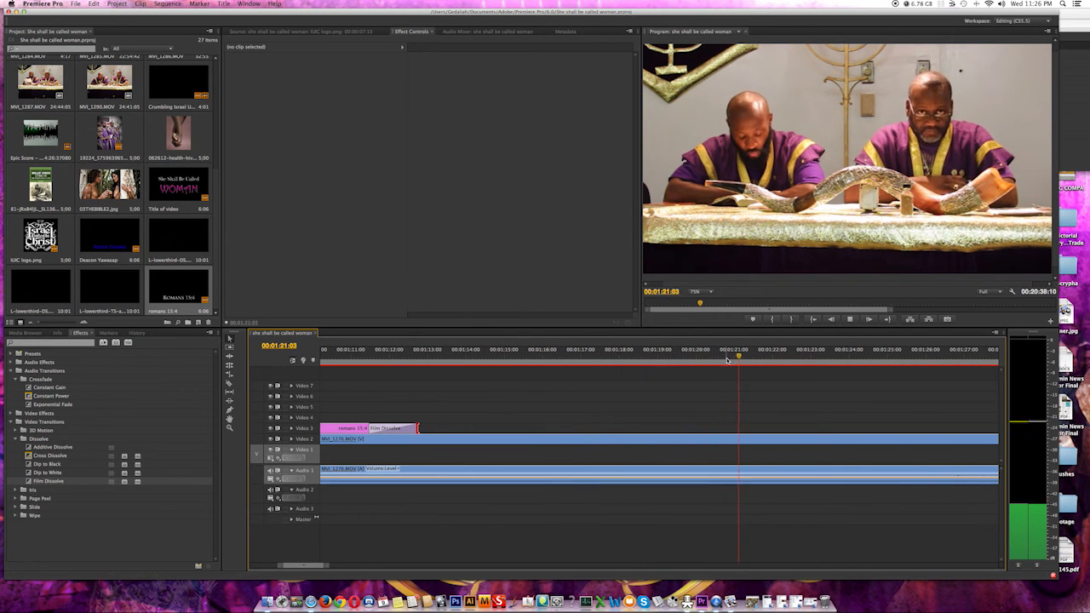
left_click(751, 356)
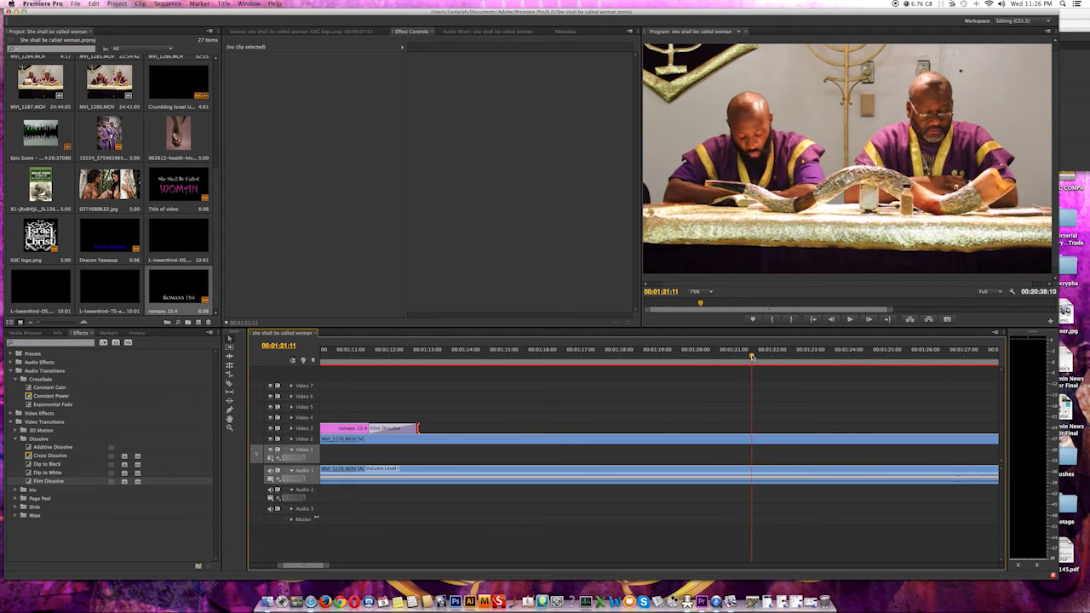
left_click(766, 353)
key("space")
left_click(757, 356)
key("space")
key("space")
left_click(759, 355)
key("space")
key("space")
left_click(767, 356)
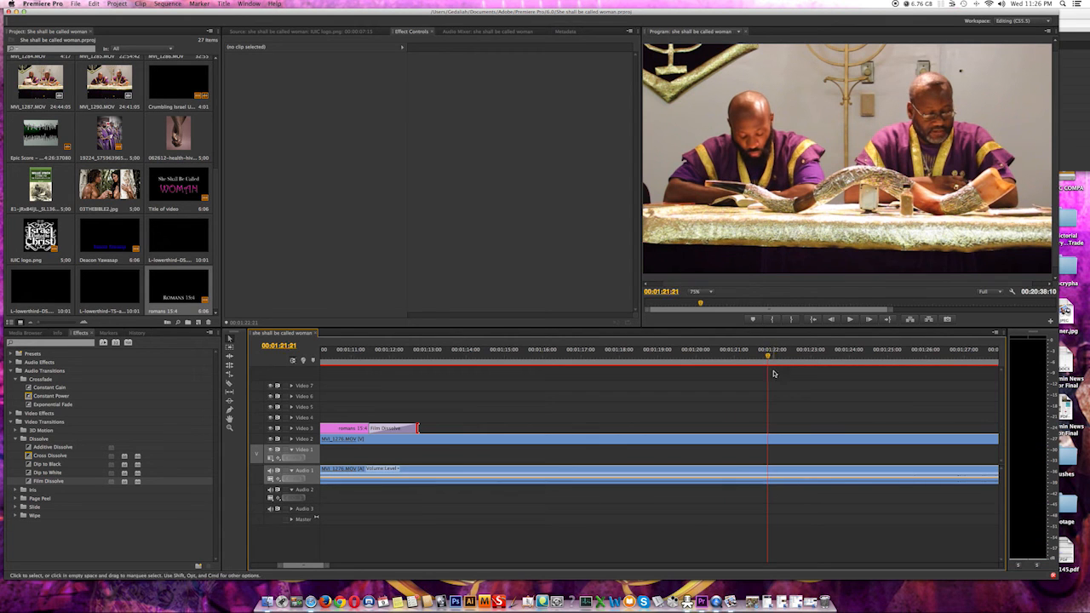
Fine-tune the cut point to 00:01:22:00 and split the MVI_1276.MOV clip there
key("=")
key("=")
key("=")
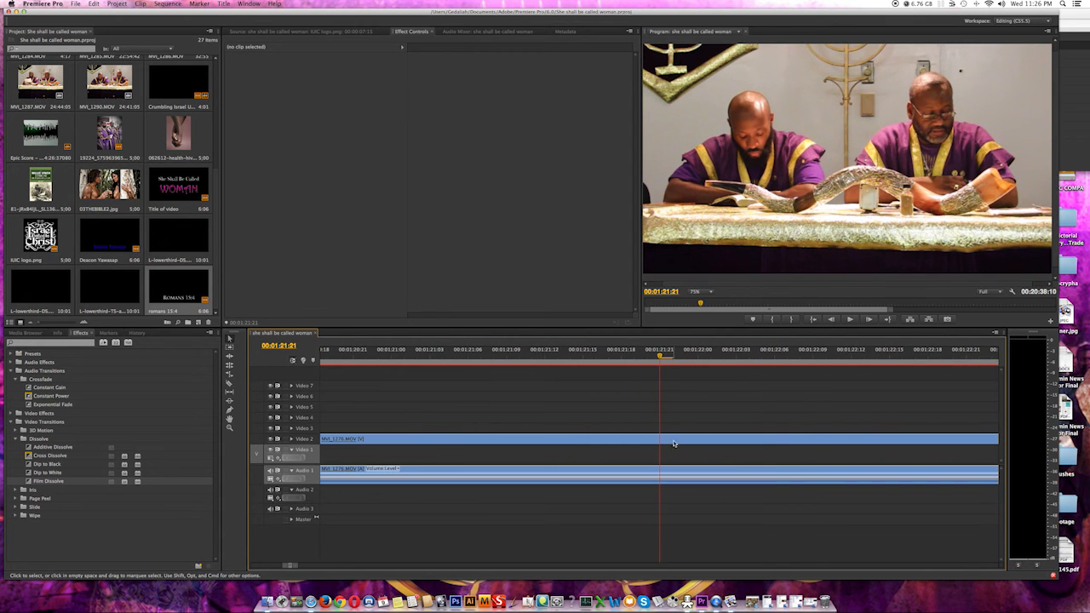
key("space")
key("space")
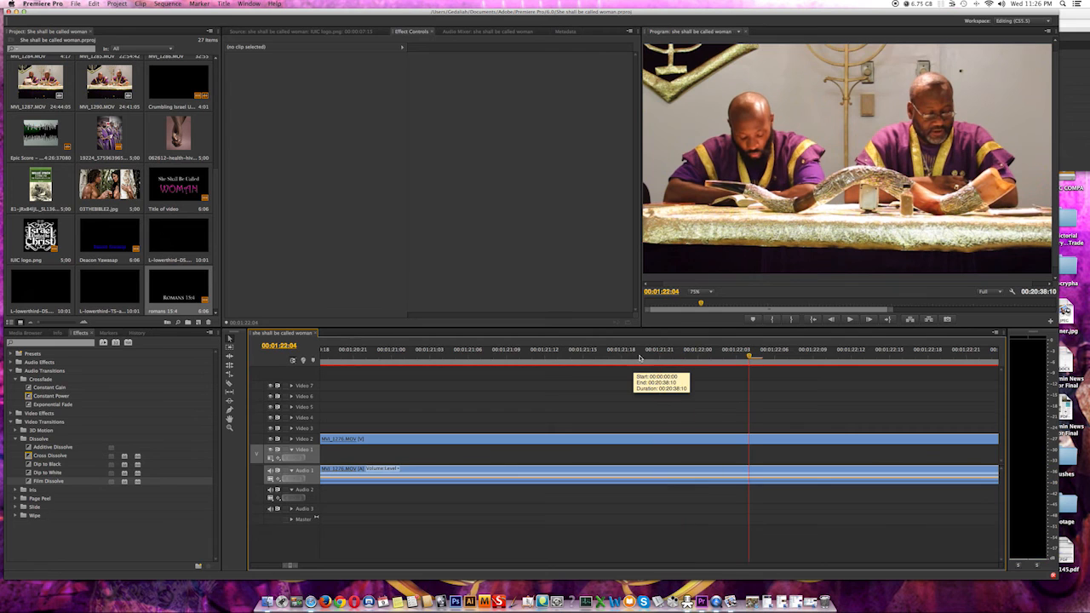
left_click(727, 357)
key("space")
left_click(728, 359)
key("space")
left_click_drag(728, 359, 697, 357)
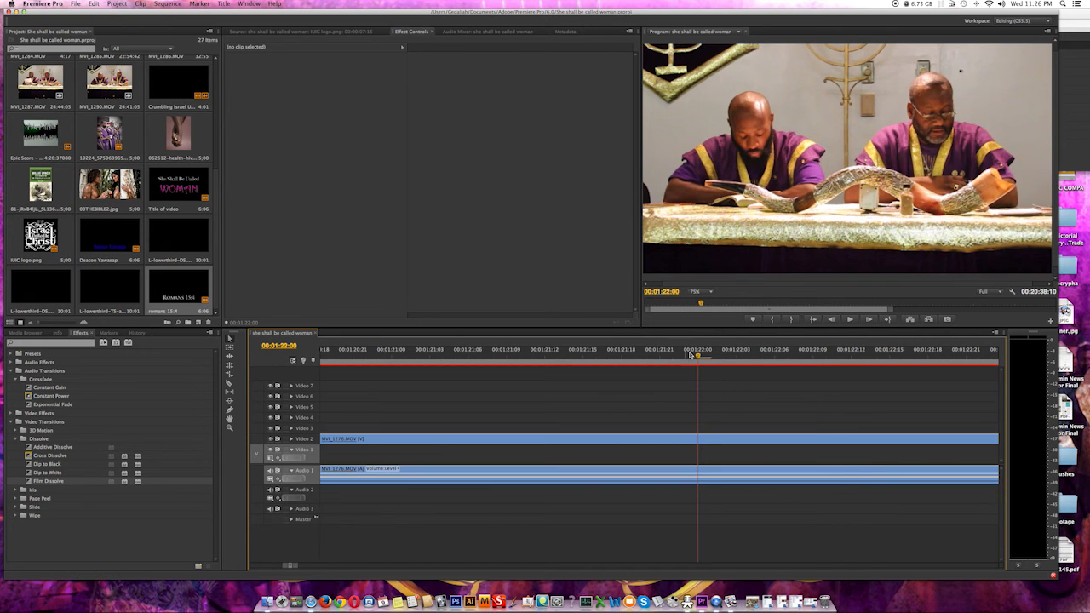
key("c")
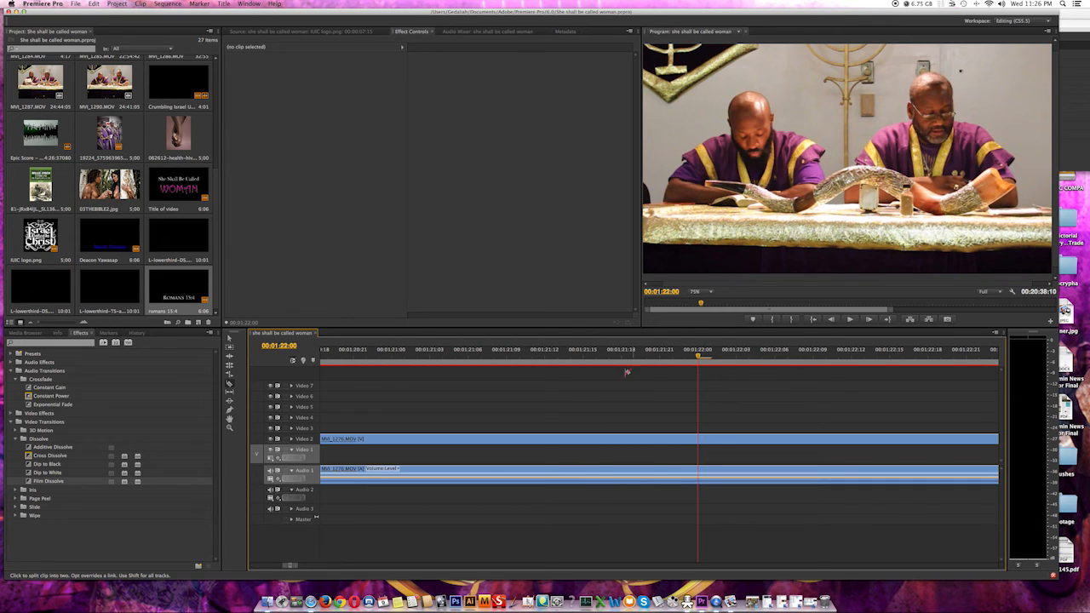
left_click(699, 438)
Play onward from the first cut to locate a second cut point at 00:01:22:22 and split the MVI_1276.MOV clip there
key("space")
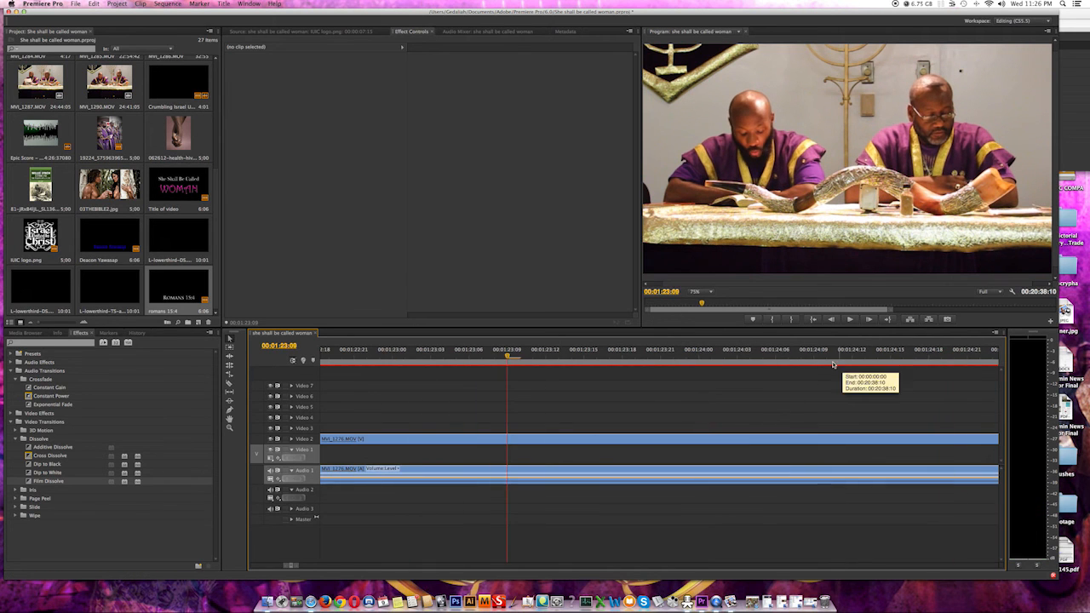
left_click(496, 356)
key("space")
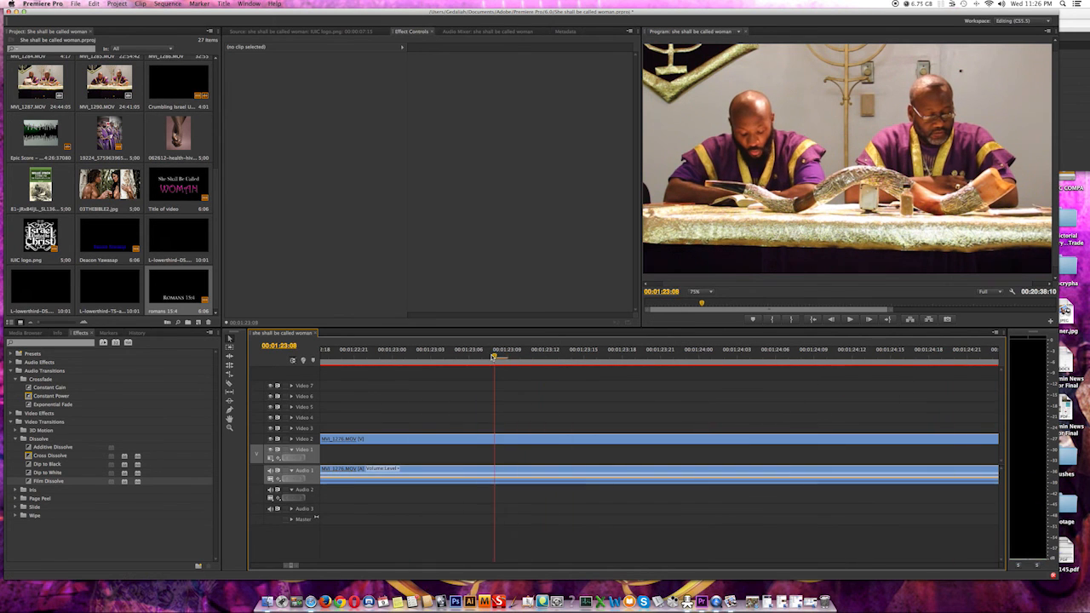
left_click(482, 355)
left_click_drag(443, 356, 399, 360)
key("space")
left_click(393, 357)
key("space")
left_click(381, 357)
key("space")
left_click(367, 356)
key("space")
left_click(367, 356)
key("c")
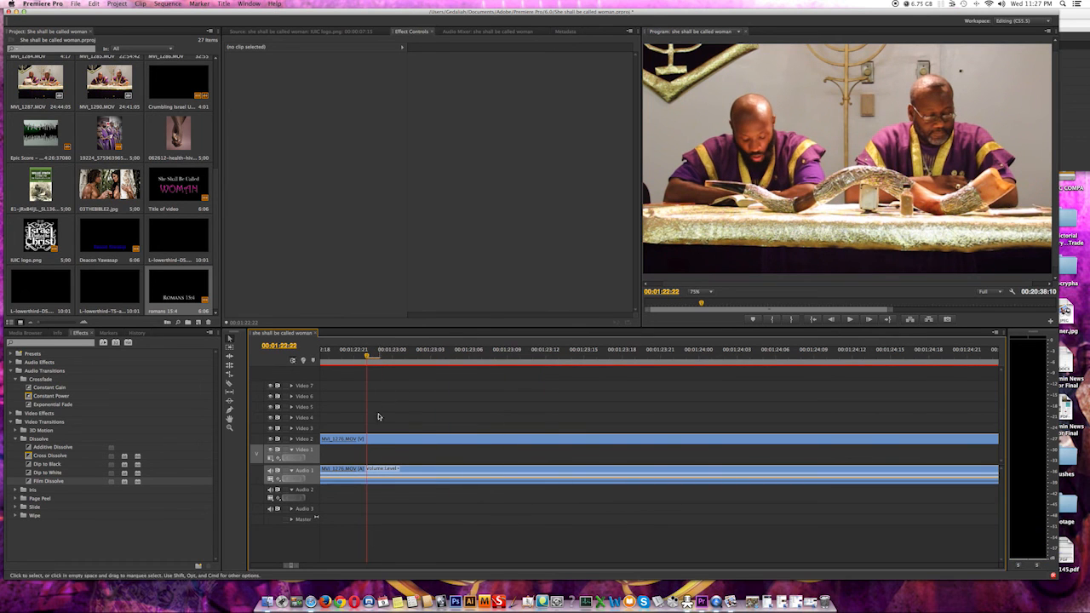
left_click(367, 439)
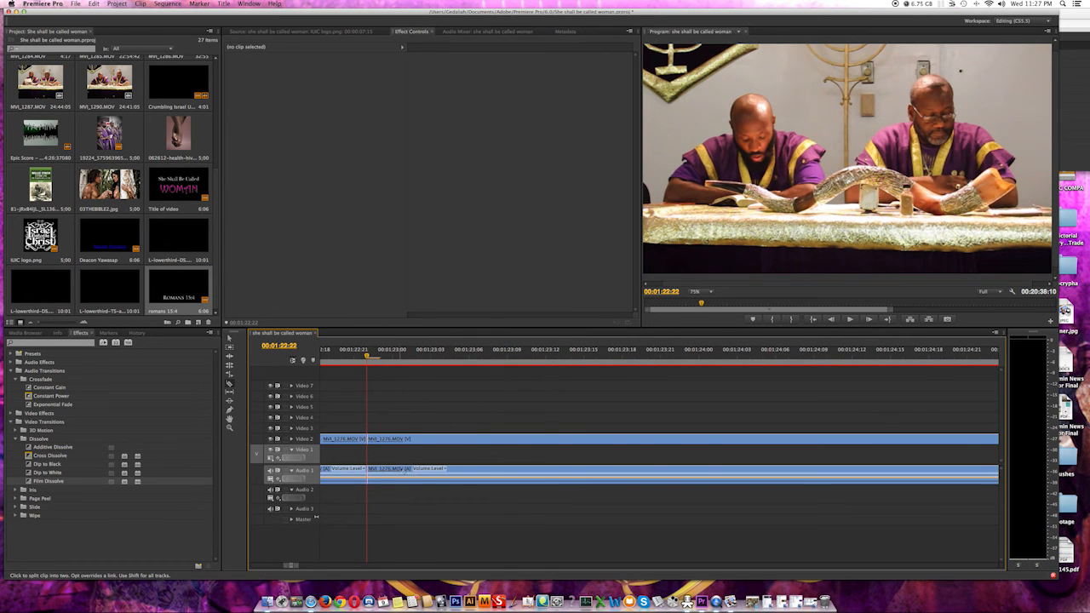
Cut out the short MVI_1276.MOV segment between 00:01:22:00 and 00:01:22:22 and move the following footage back to close the gap
key("=")
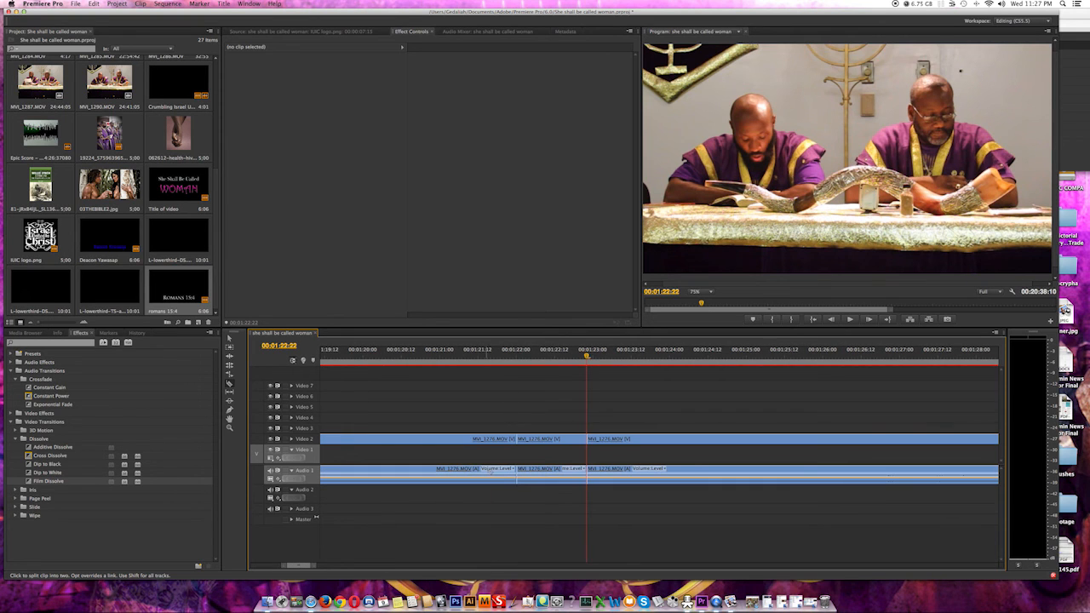
key("v")
right_click(569, 443)
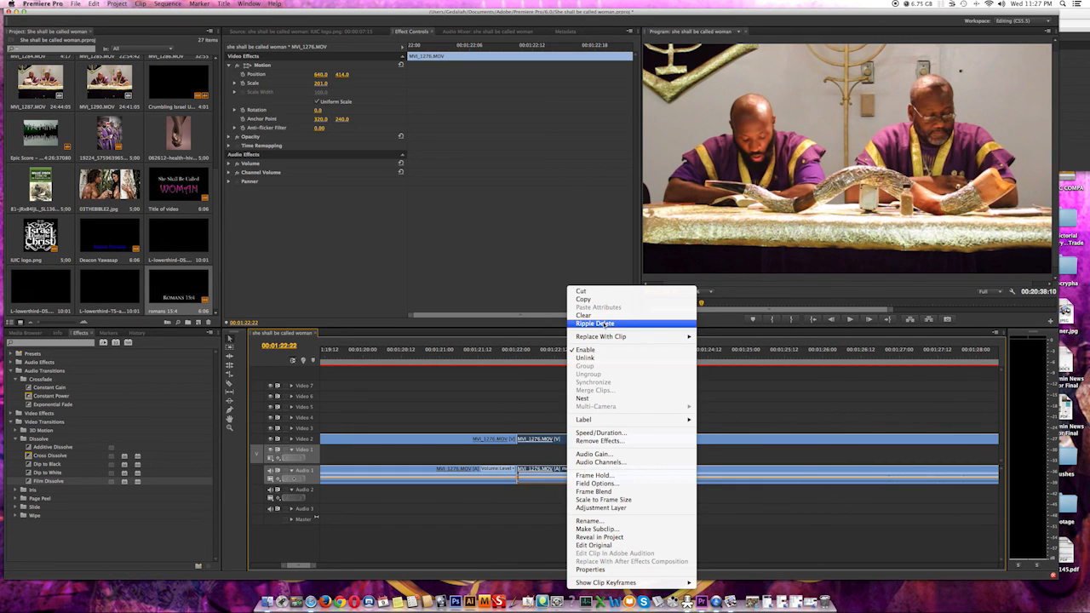
left_click(584, 291)
left_click_drag(590, 438, 546, 438)
Play across the join at 00:01:22:00 in short passes to check how the cut flows
left_click(479, 356)
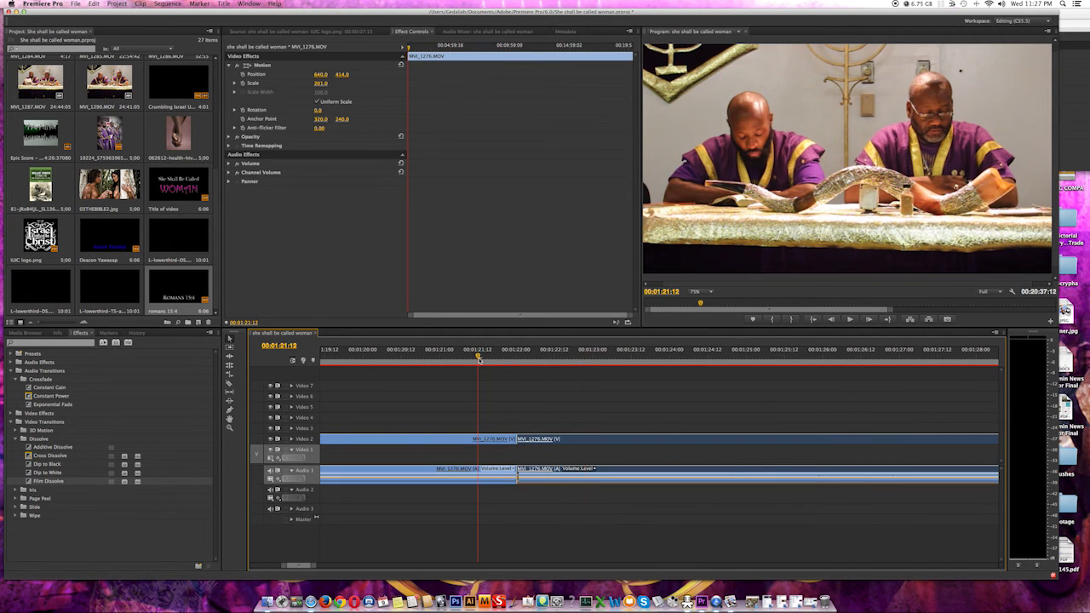
key("space")
left_click(445, 349)
left_click(452, 349)
left_click(471, 354)
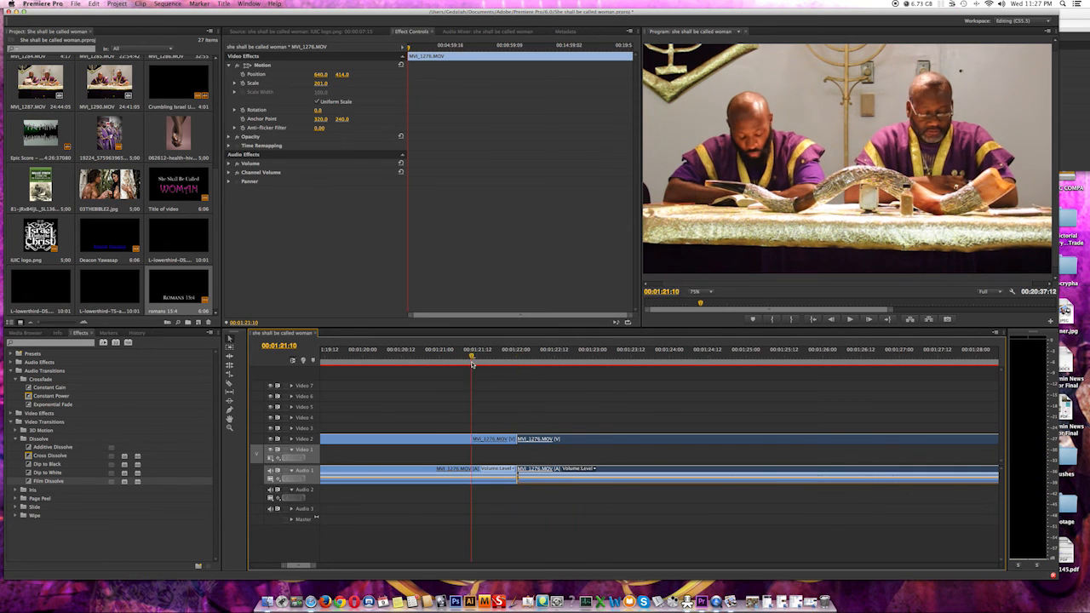
key("space")
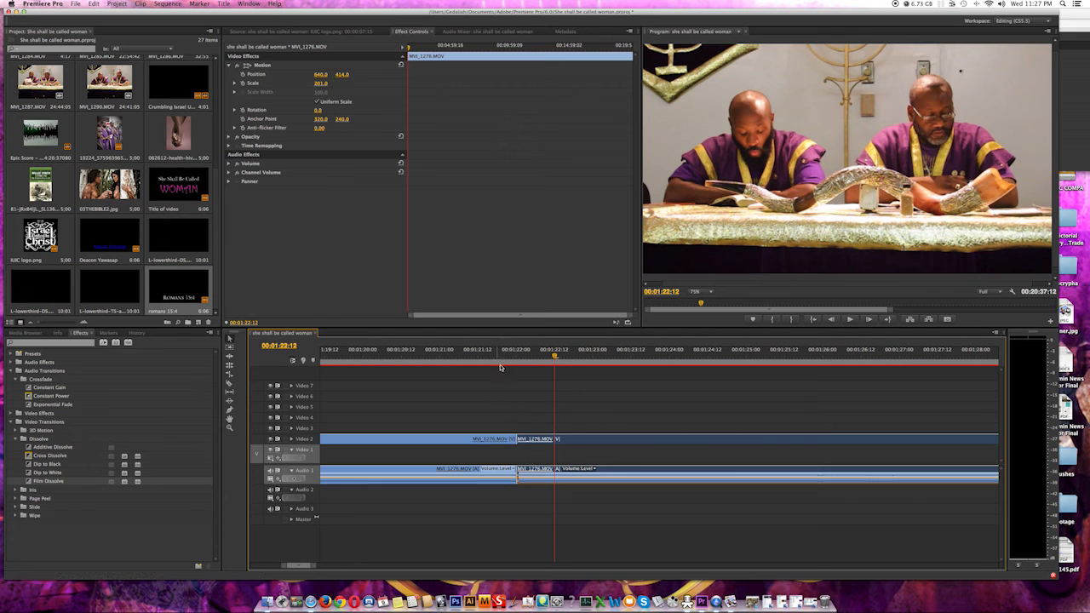
Undo the segment removal and both splits in the MVI_1276.MOV clip
key("Delete")
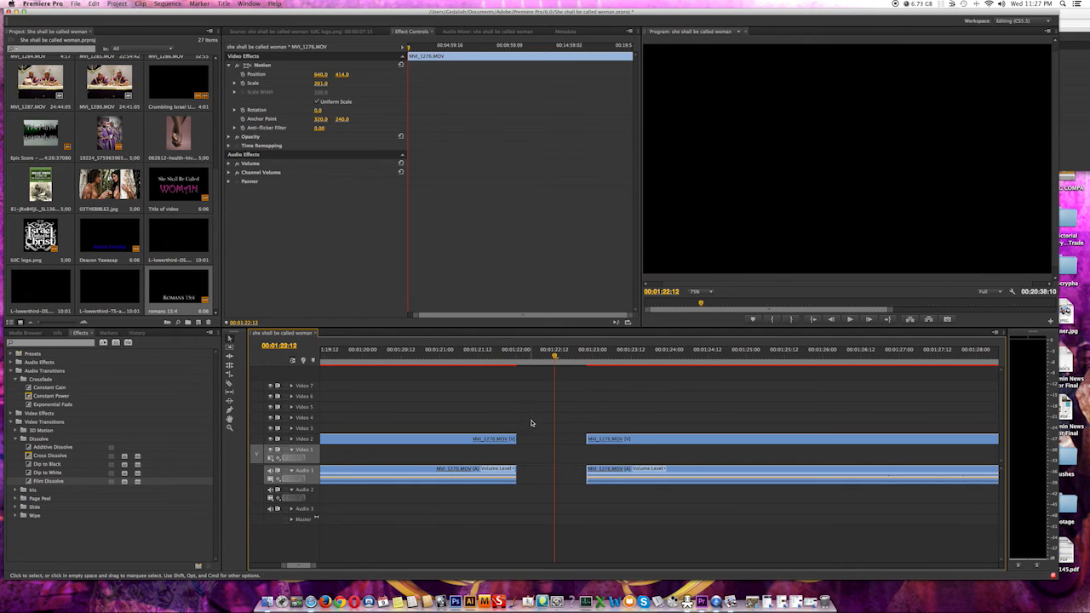
key("super+z")
key("super+z")
key("super+z")
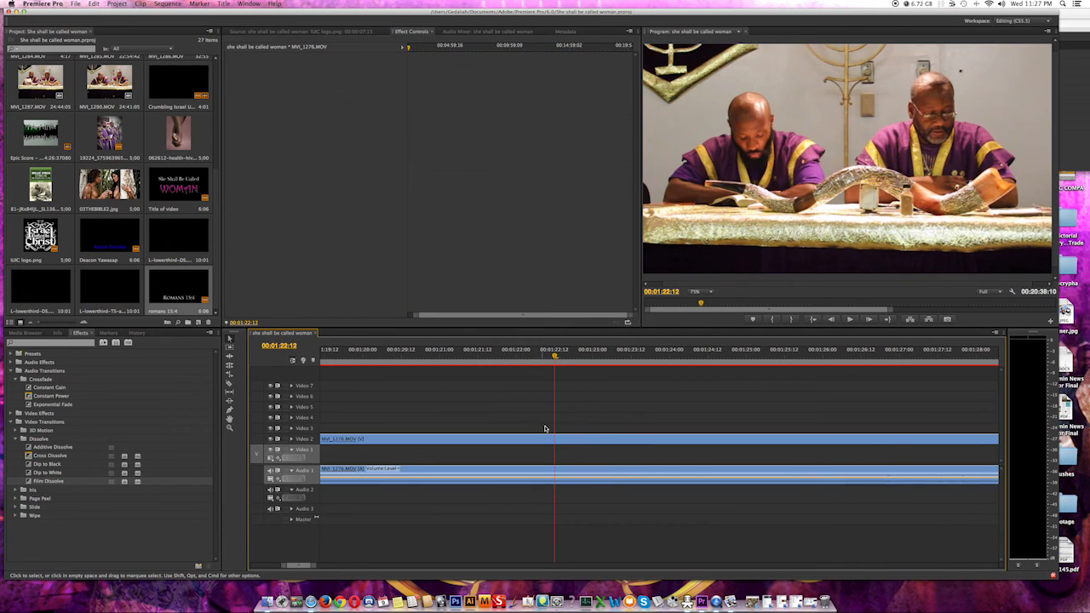
Replay the uncut MVI_1276.MOV footage around 00:01:22:13 to look for a better first cut point
key("space")
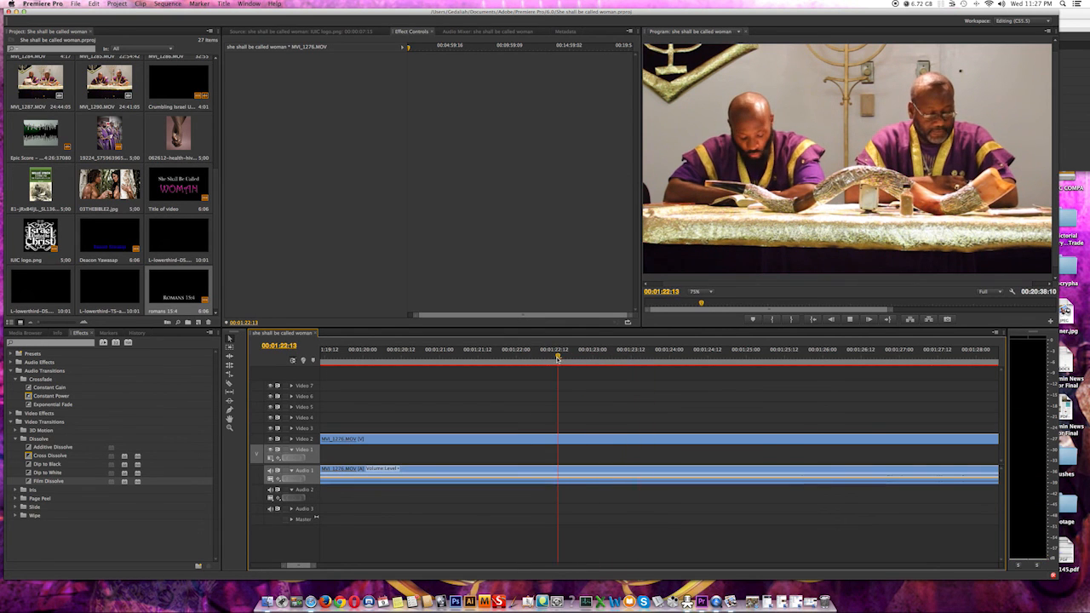
left_click(555, 363)
key("Right")
key("Right")
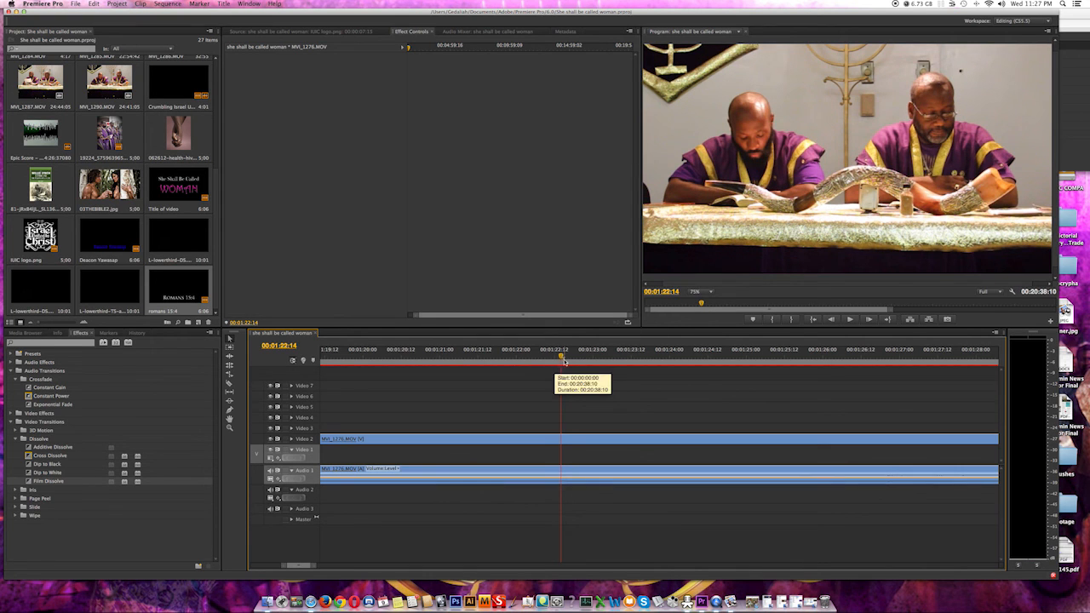
left_click(555, 358)
key("space")
left_click(547, 360)
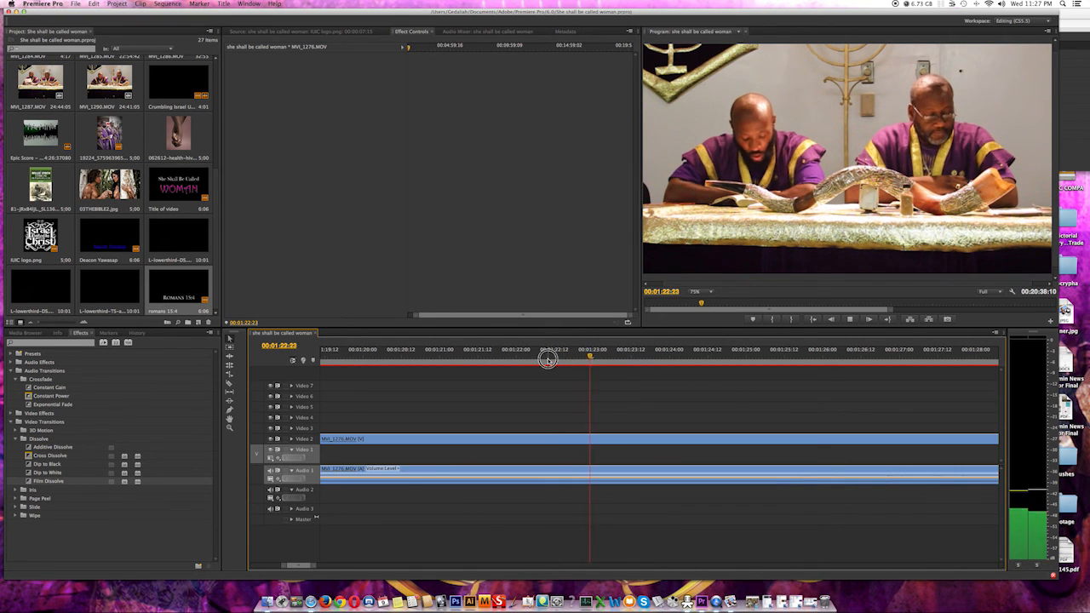
Fine-tune the first cut point to 00:01:22:14 with short playback passes and split the MVI_1276.MOV clip there
left_click(549, 359)
left_click(553, 359)
left_click(554, 359)
left_click(558, 359)
left_click(557, 359)
key("space")
left_click(558, 358)
key("space")
left_click(561, 360)
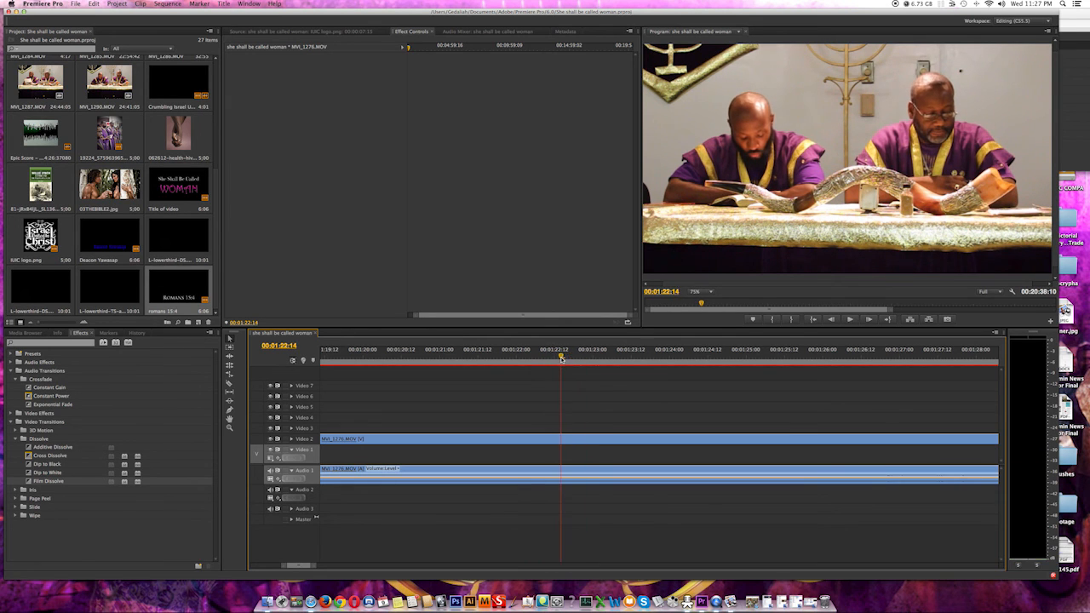
left_click(559, 438)
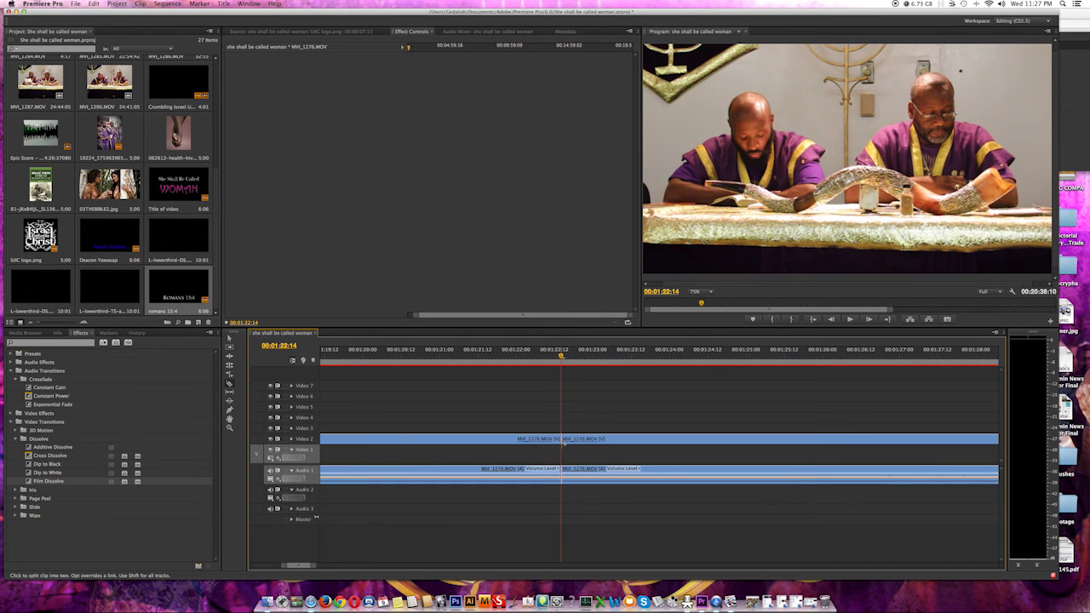
Play onward to locate the second cut point at 00:01:23:04 and split the MVI_1276.MOV clip there
left_click(593, 358)
key("space")
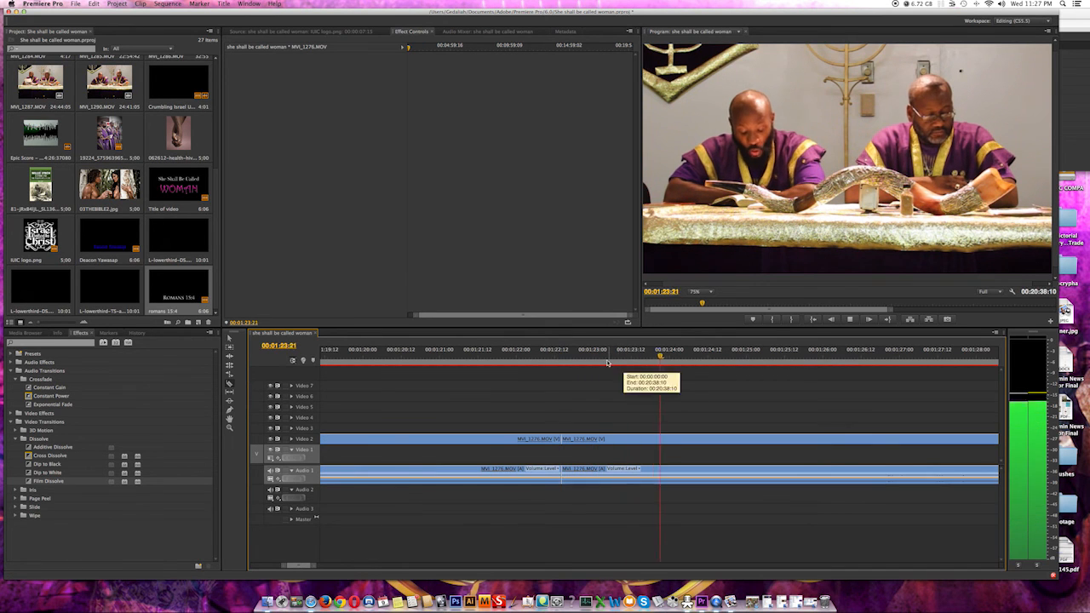
left_click(609, 356)
key("space")
left_click(606, 357)
key("space")
left_click(606, 357)
key("space")
left_click(606, 358)
left_click(606, 358)
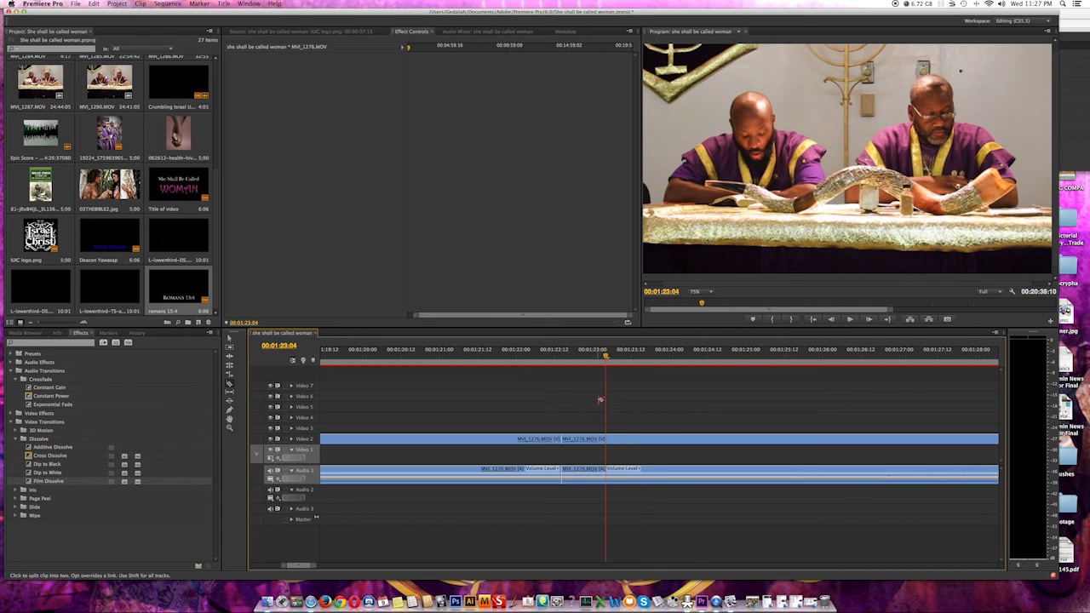
left_click(606, 438)
Clear the short MVI_1276.MOV segment between the two splits and move the following footage back to close the gap
key("v")
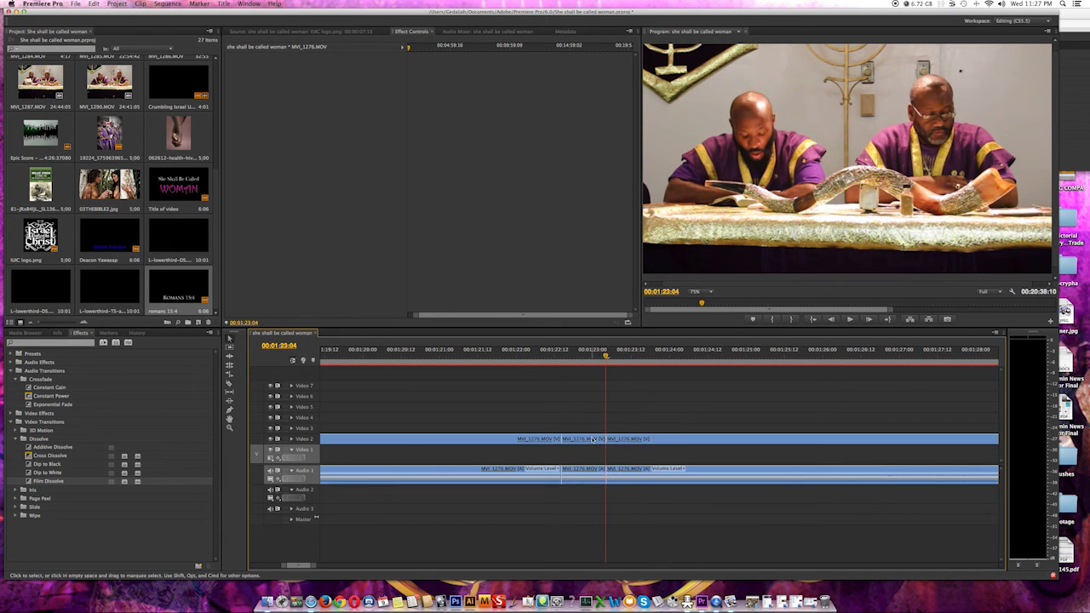
right_click(590, 438)
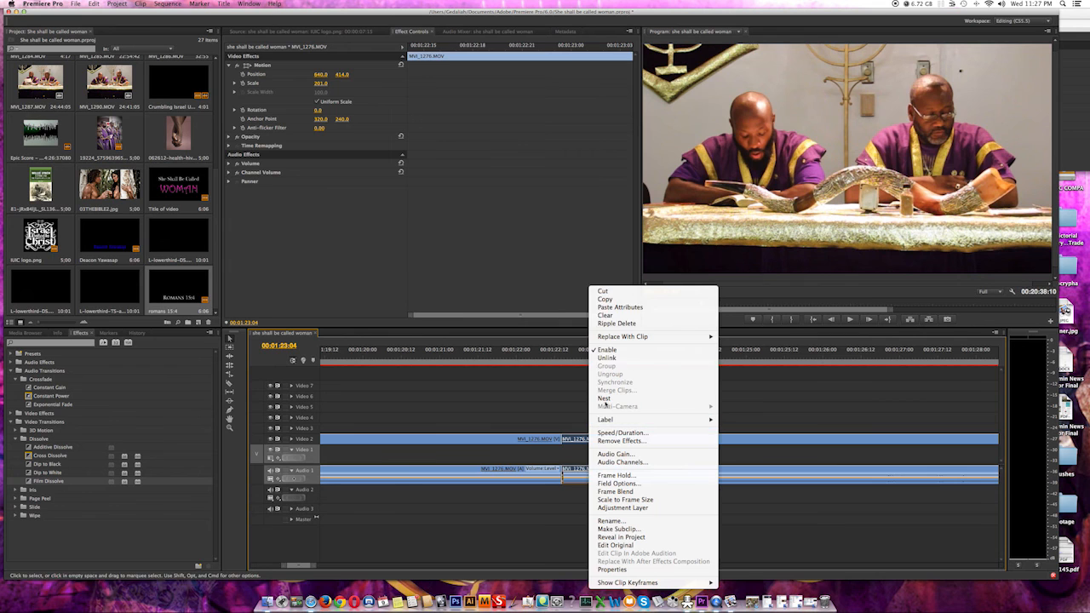
left_click(611, 315)
left_click_drag(623, 442, 576, 440)
Play across the join at 00:01:22:14 to check the cut, and save the project
left_click(537, 357)
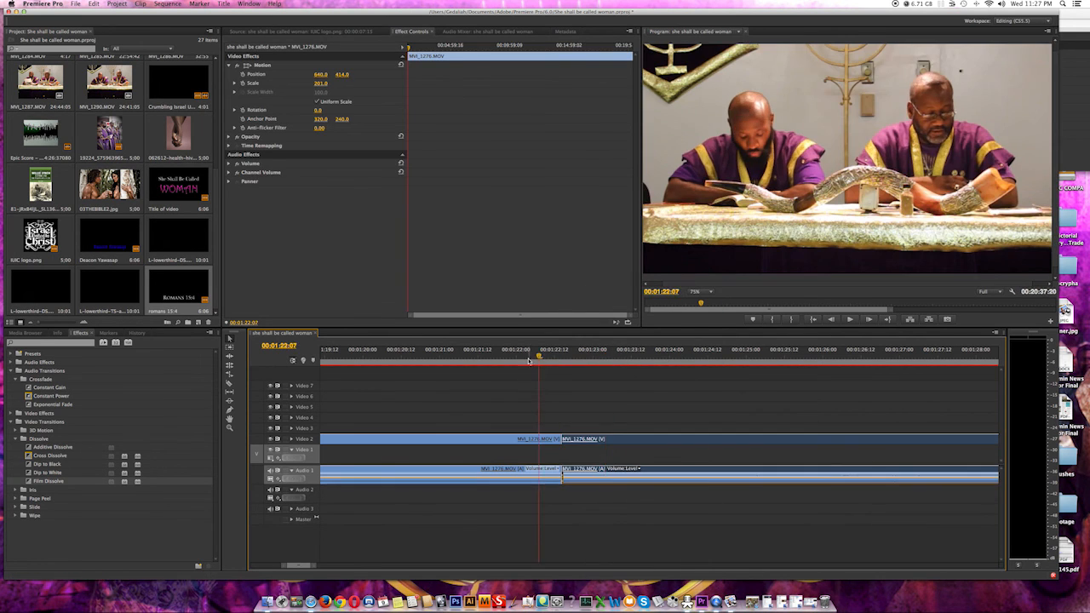
key("space")
left_click(521, 359)
key("space")
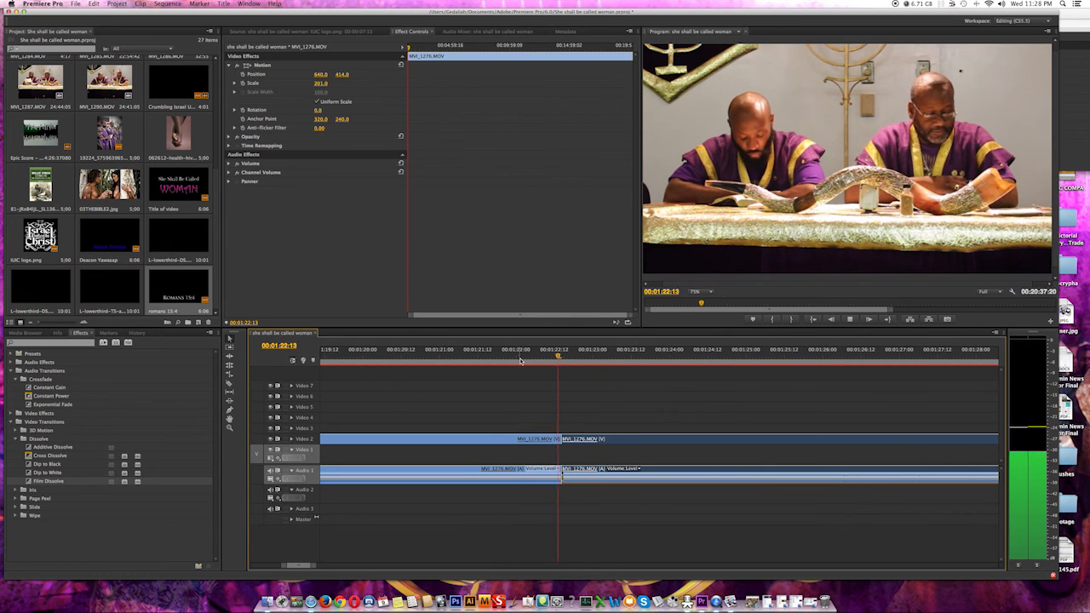
key("space")
key("super+s")
Apply a Cross Dissolve to the MVI_1276.MOV join on Video 2 at 00:01:22:14 and play through it
left_click_drag(40, 457, 560, 440)
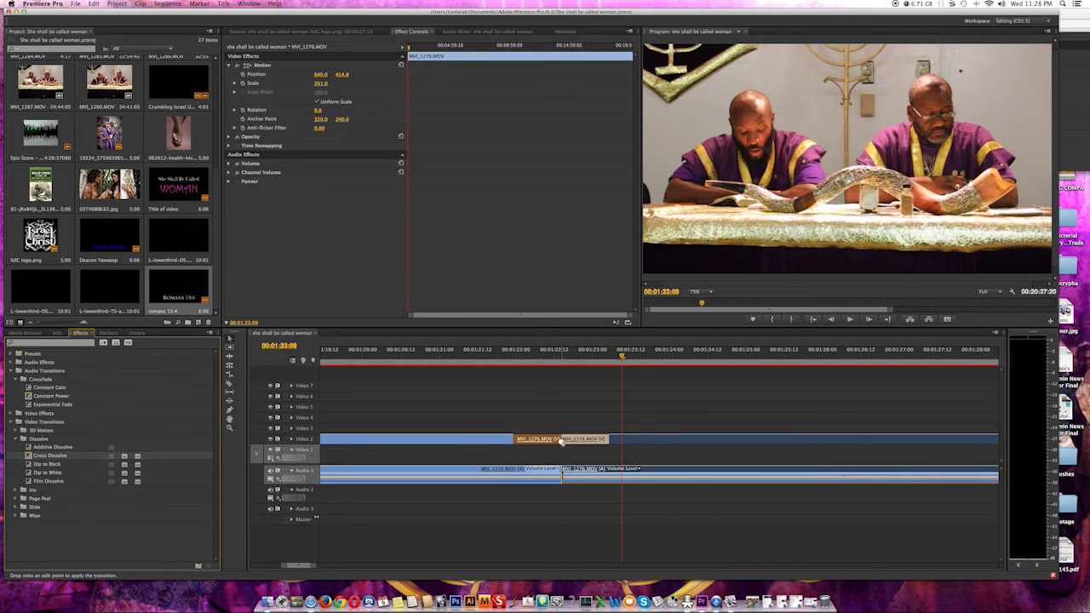
left_click(513, 355)
key("space")
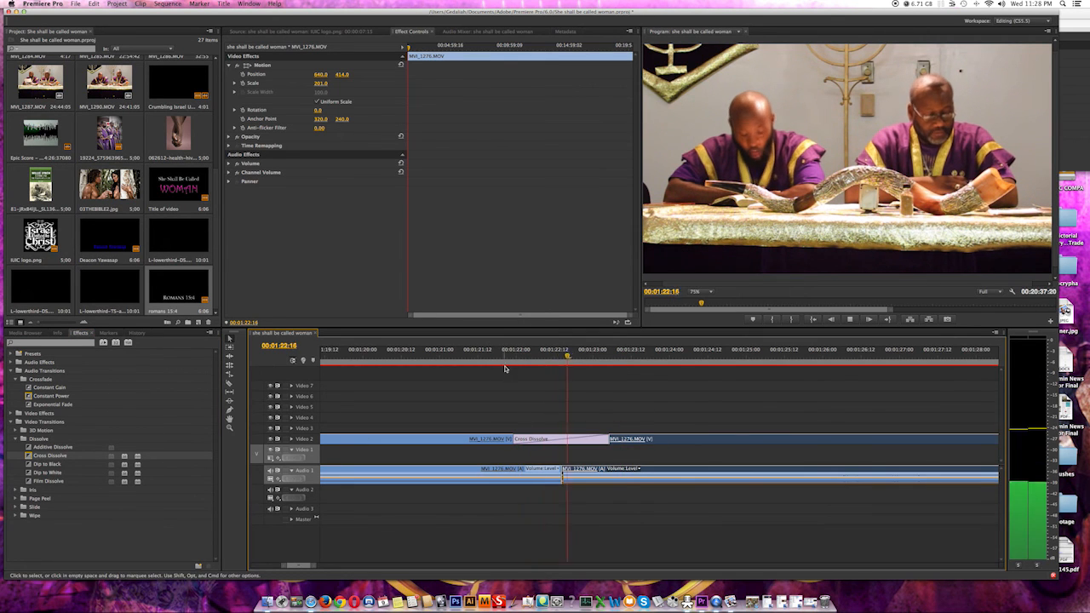
key("space")
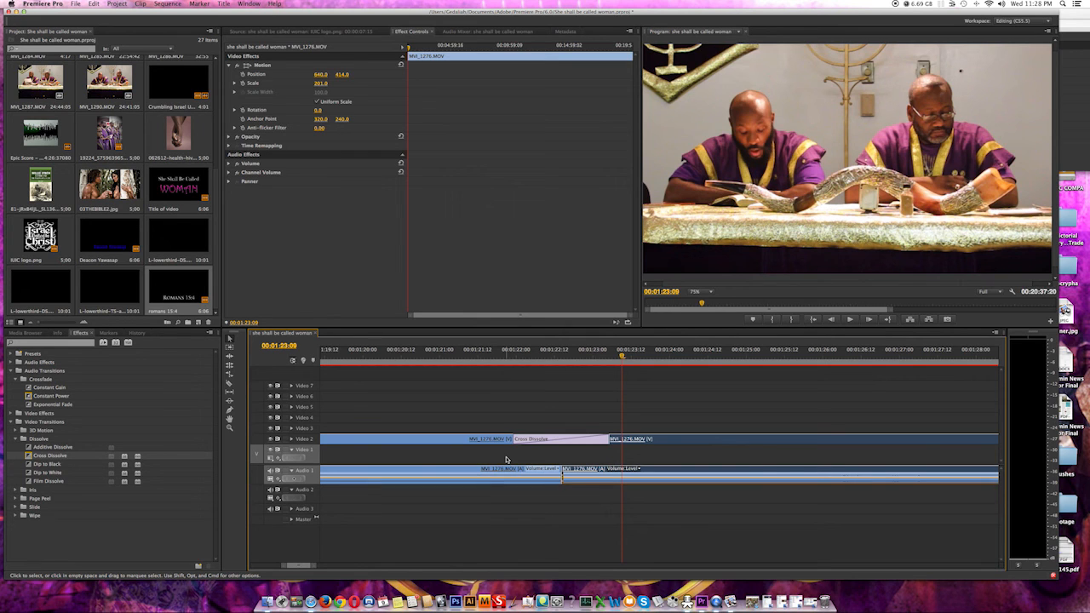
Place 03THEBIBLE2.jpg on Video 4 starting at about 00:01:20:11, with a Cross Dissolve at its start and end
left_click_drag(109, 185, 399, 419)
left_click_drag(37, 452, 402, 419)
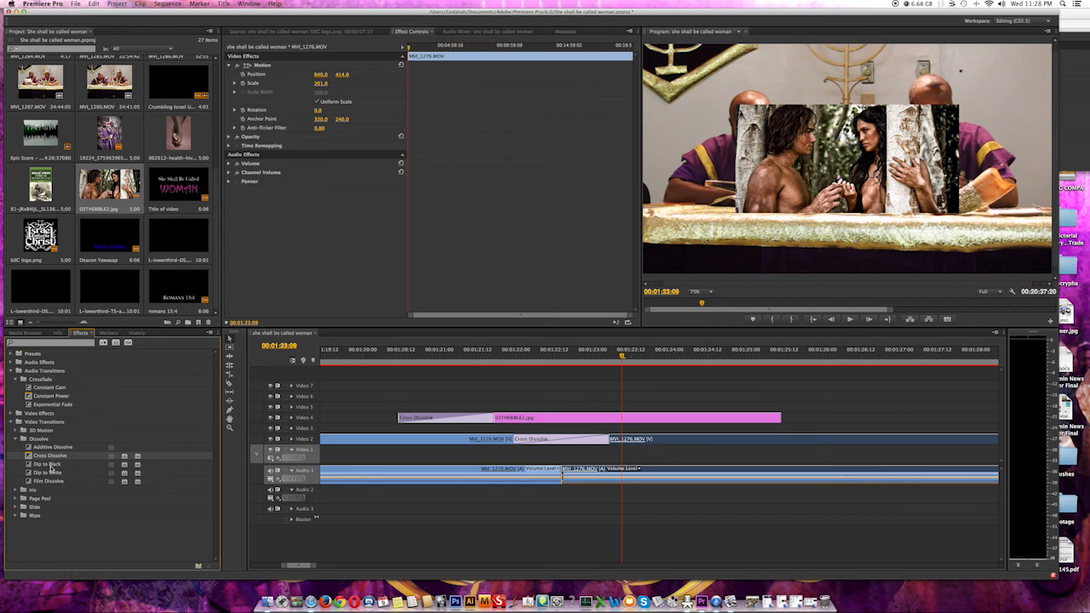
left_click_drag(56, 457, 776, 418)
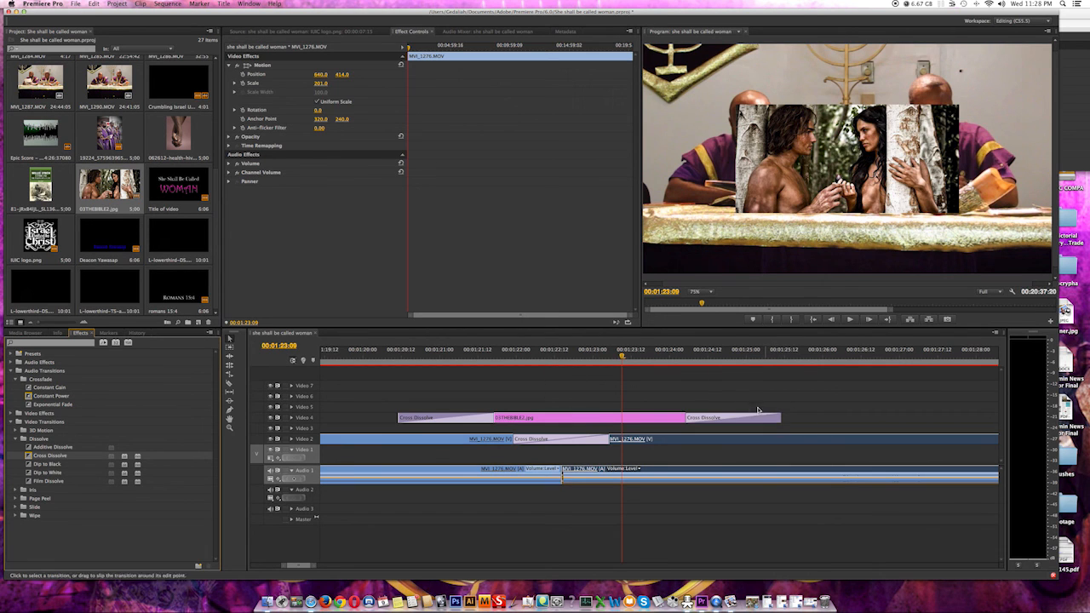
Scale the 03THEBIBLE2.jpg picture to 216 so it fills the frame
left_click(509, 417)
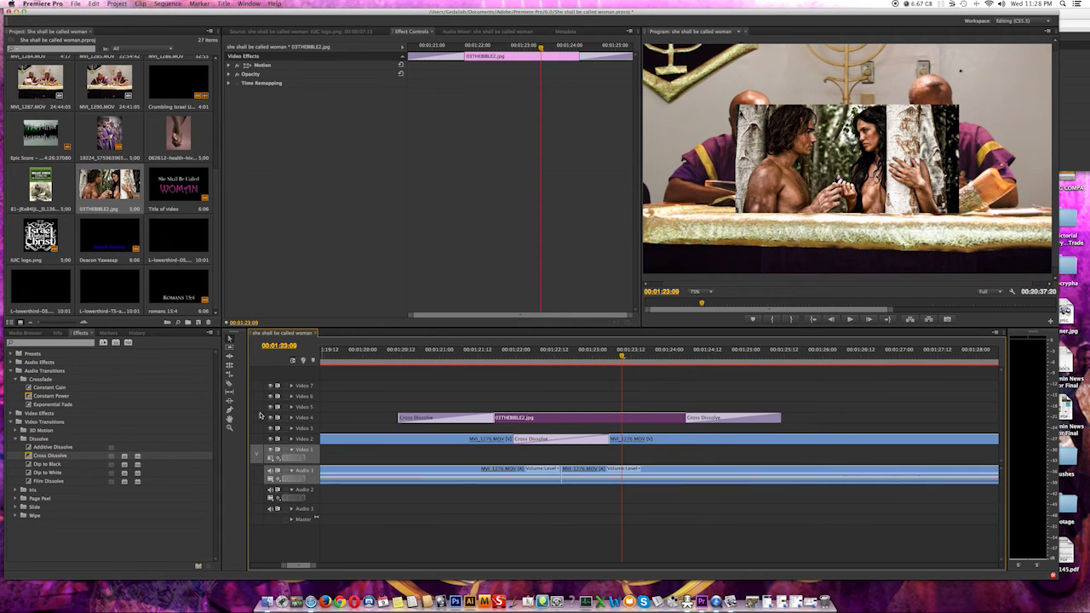
double_click(530, 417)
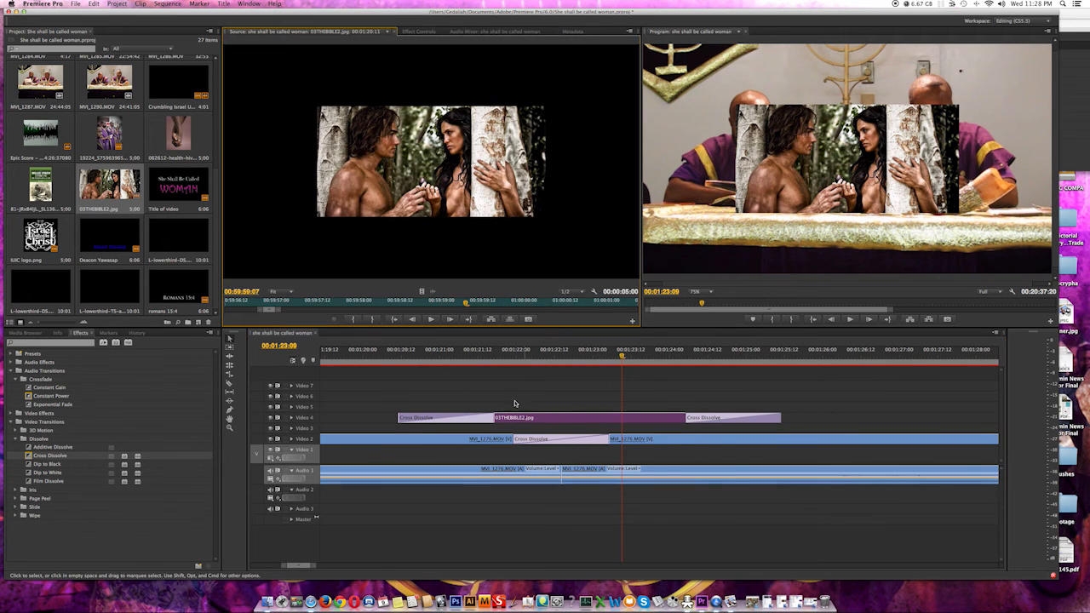
left_click(433, 31)
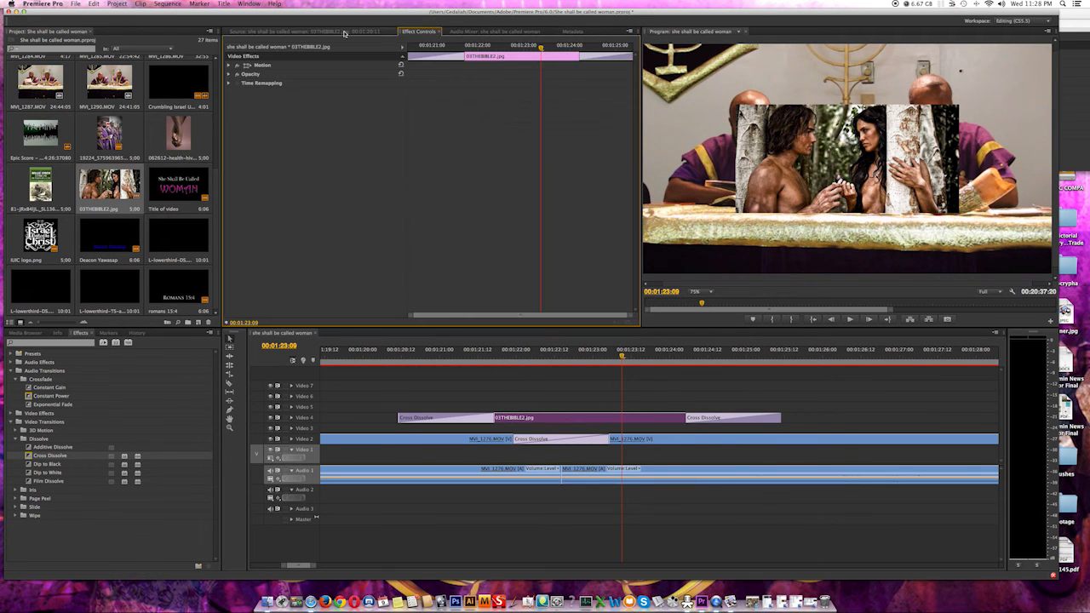
left_click(237, 66)
left_click_drag(327, 83, 426, 83)
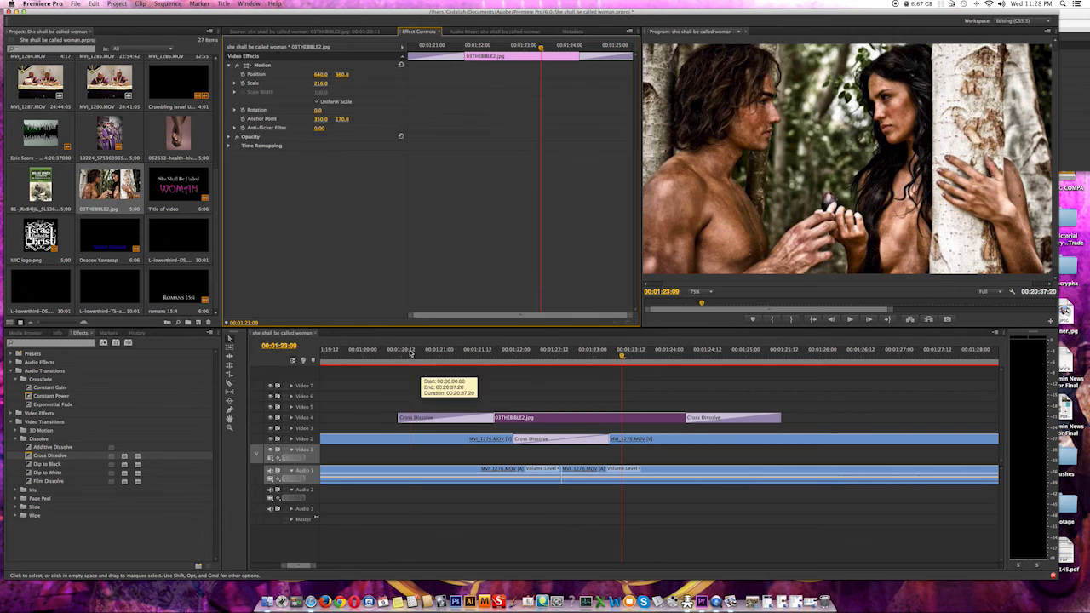
Start Position and Scale keyframes for the 03THEBIBLE2.jpg picture at 00:01:20:15
left_click(411, 353)
left_click(466, 418)
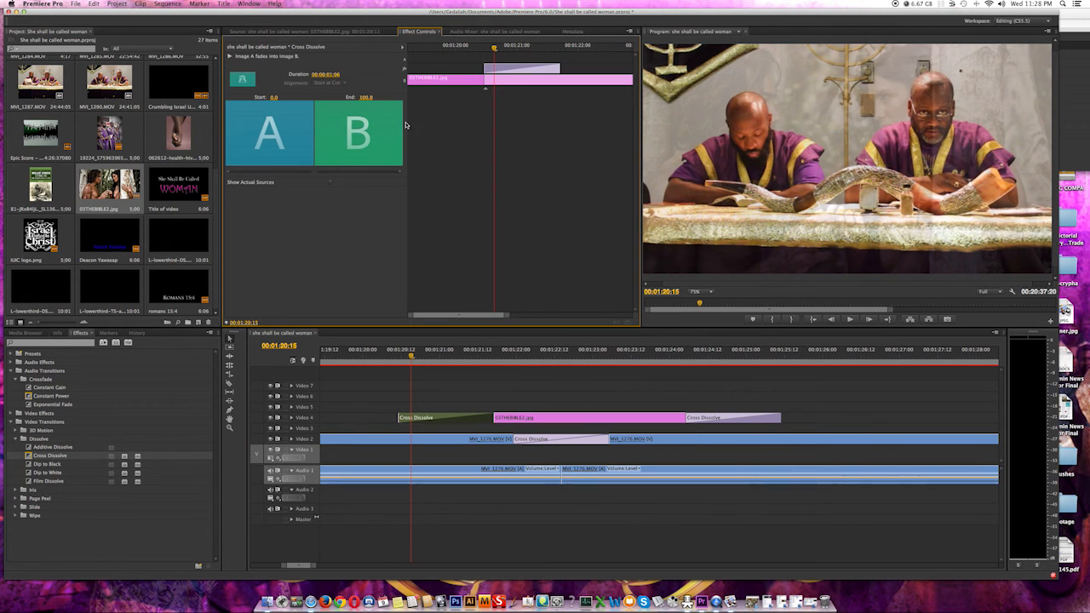
left_click(345, 31)
left_click(419, 32)
left_click(528, 418)
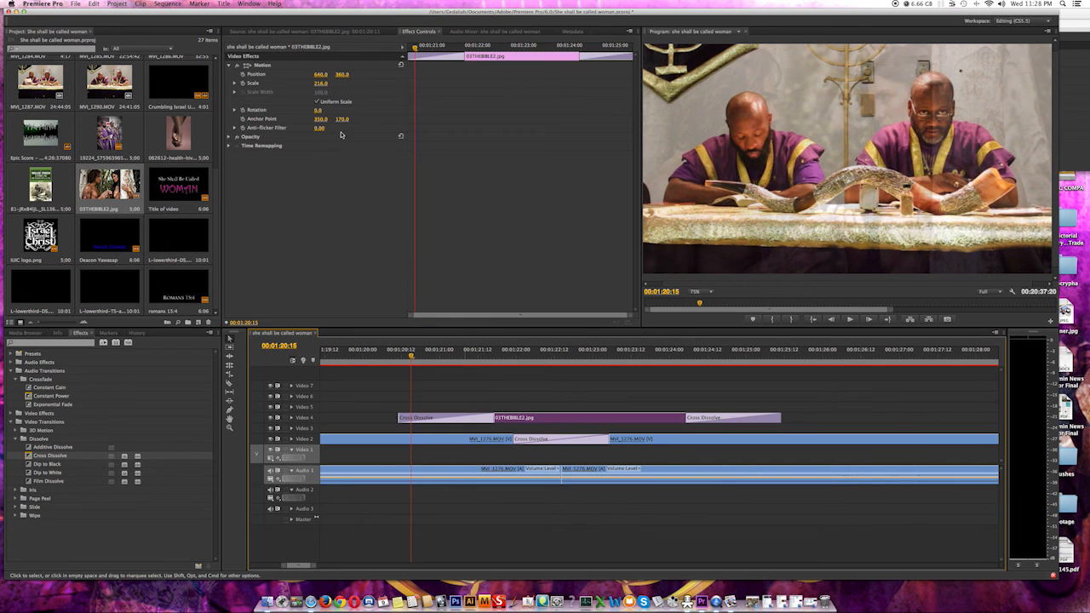
left_click(243, 74)
left_click(242, 82)
Add a Scale keyframe of 282 to the 03THEBIBLE2.jpg picture at 00:01:25:07
left_click(755, 361)
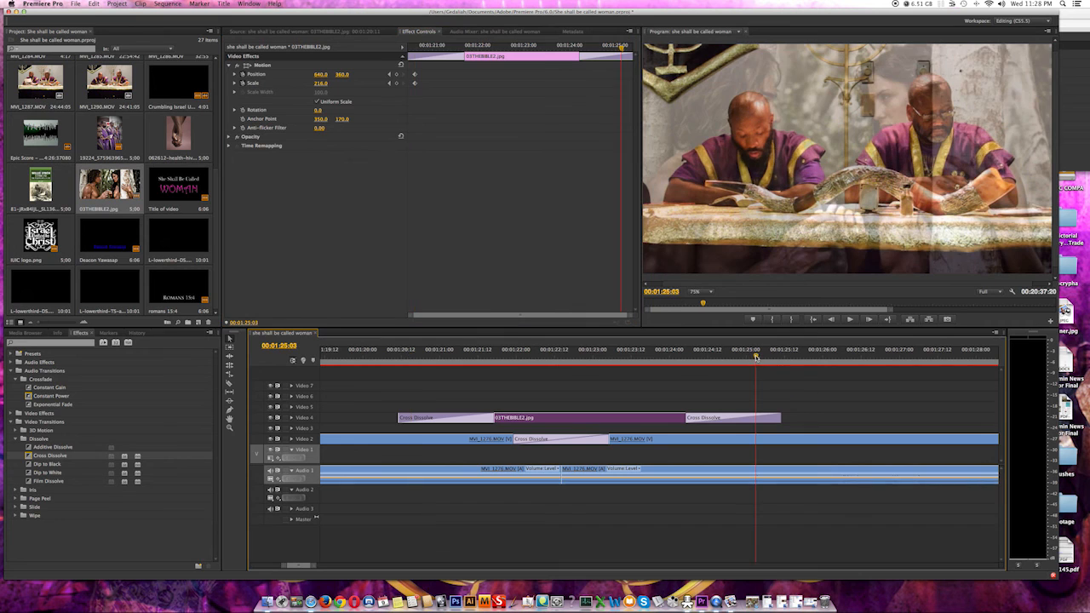
left_click(768, 357)
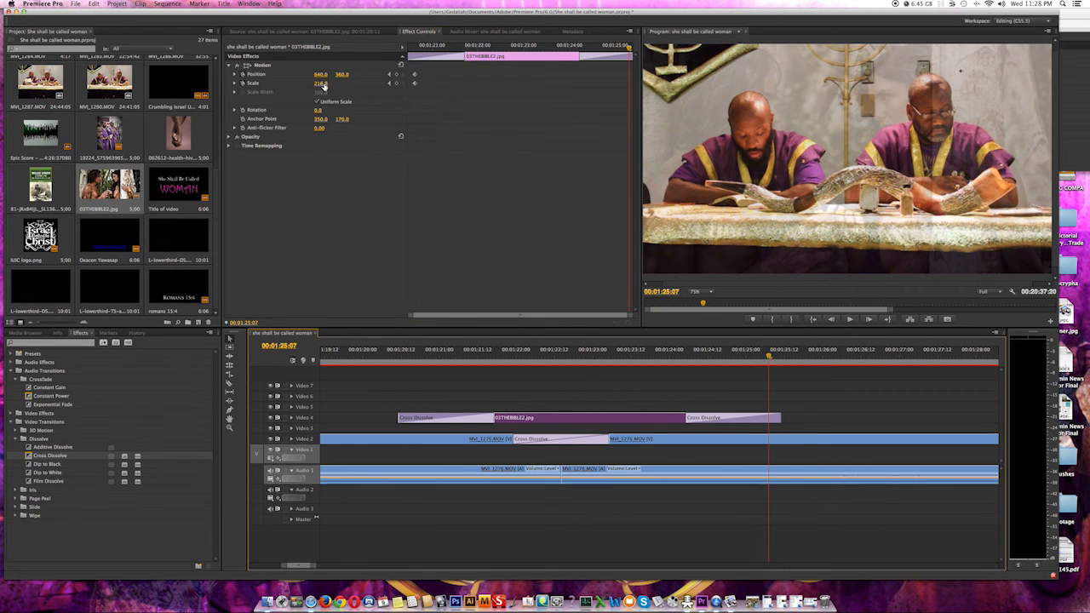
left_click_drag(322, 84, 370, 85)
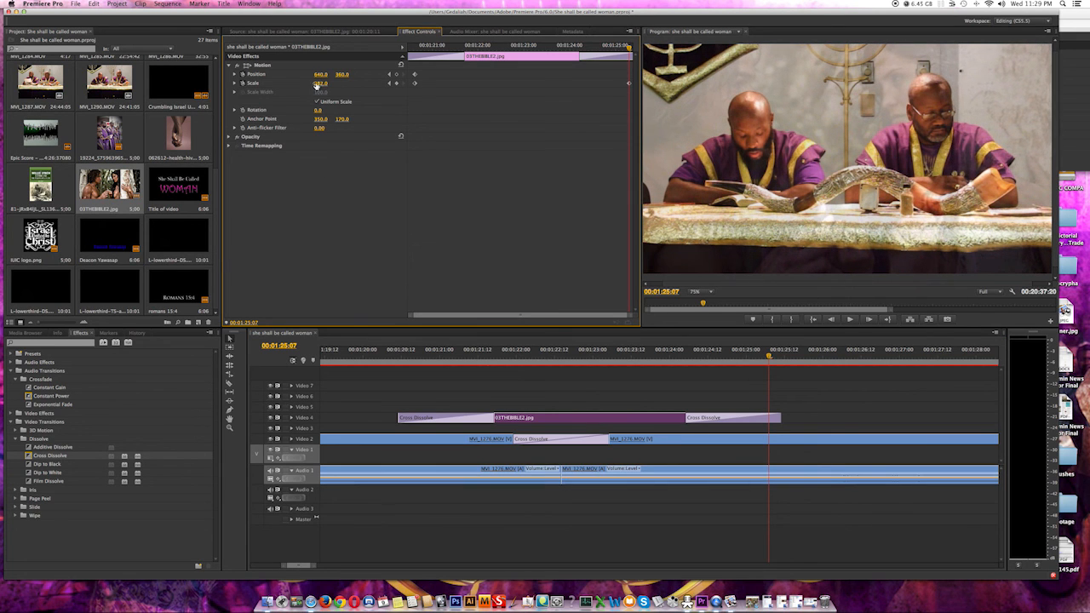
Play the 03THEBIBLE2.jpg section from 00:01:20:08 to review the zoom and dissolves, and return to its start
left_click(389, 358)
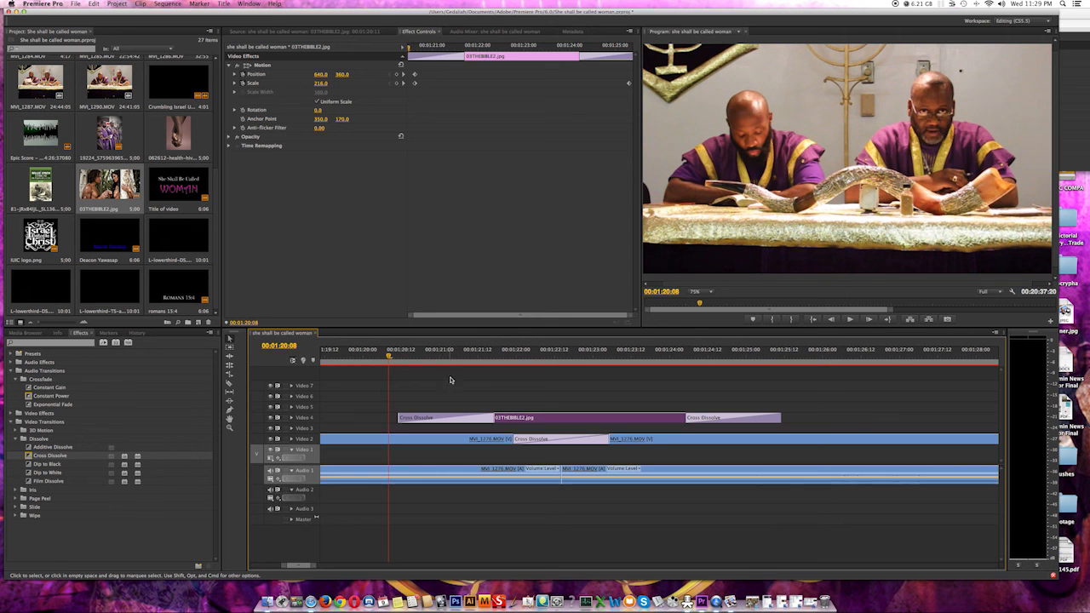
key("space")
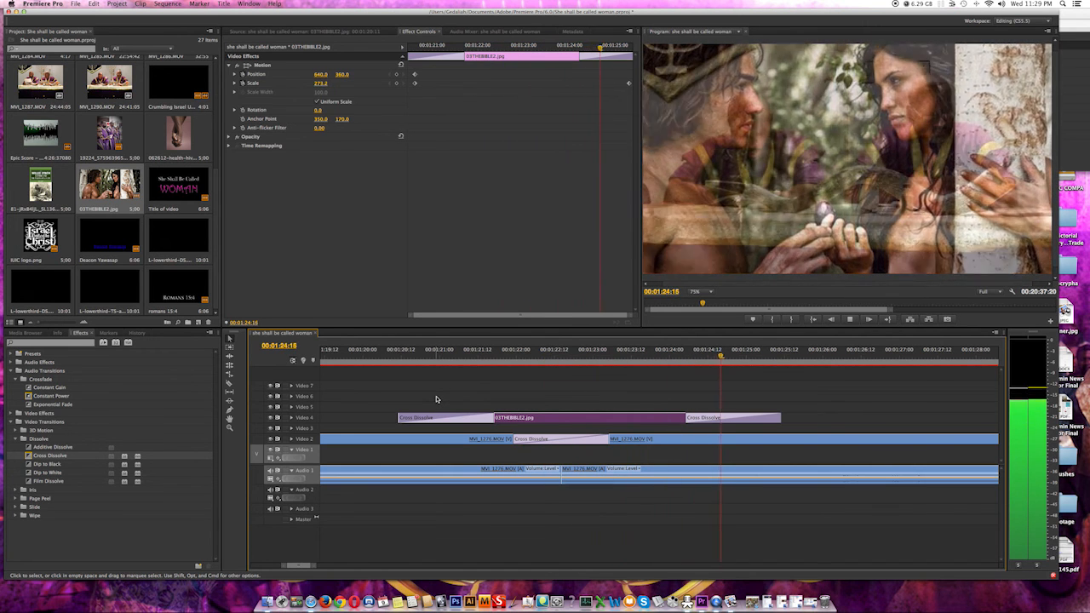
key("space")
left_click(375, 343)
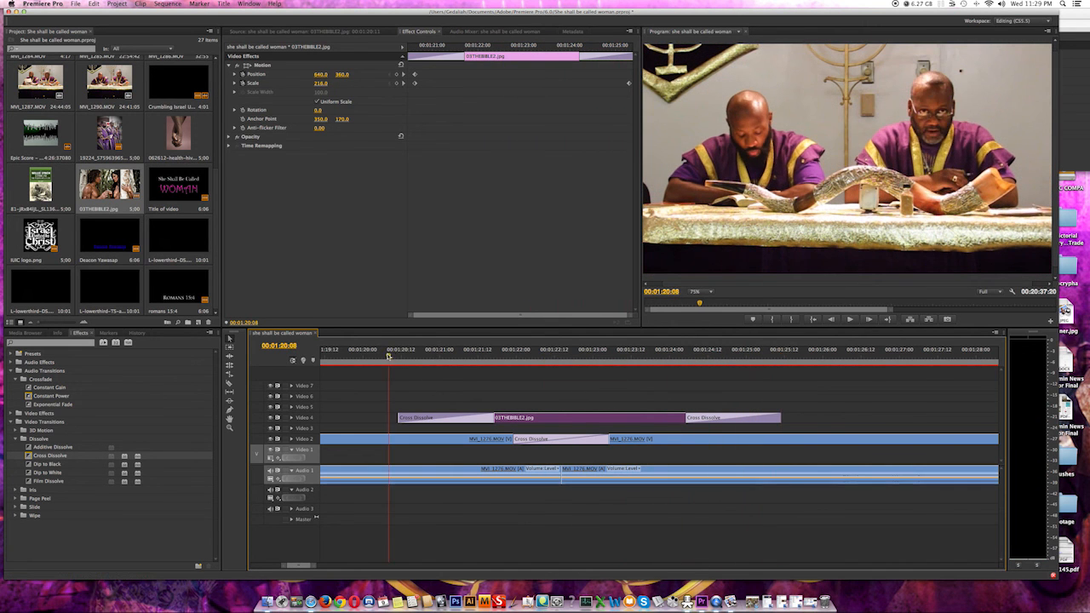
Play the 03THEBIBLE2.jpg section from 00:01:20:08 through its closing dissolve to check the animated zoom
key("space")
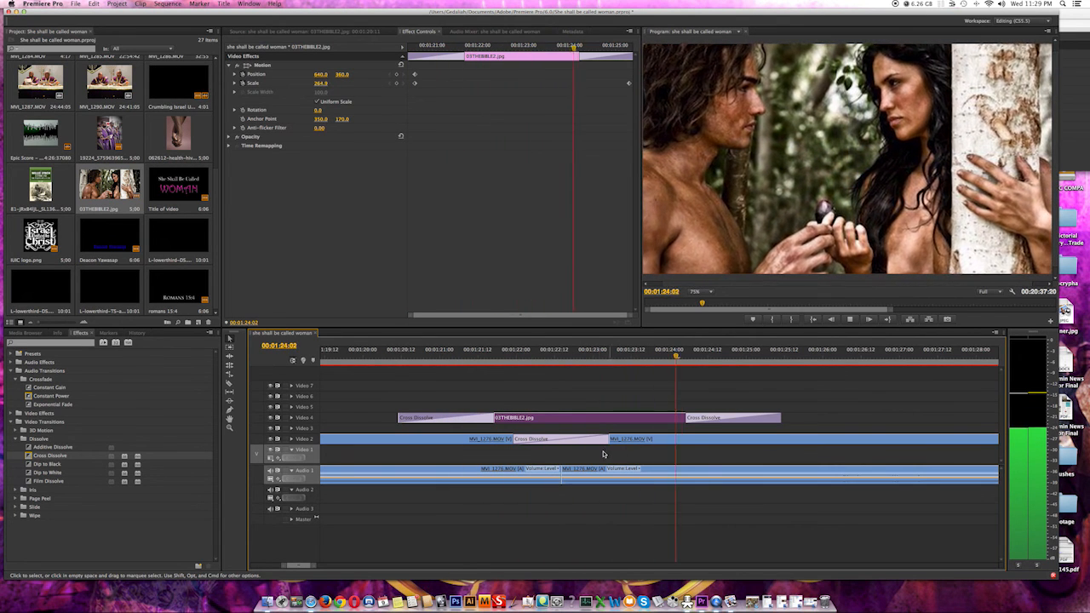
key("space")
key("space")
key("space")
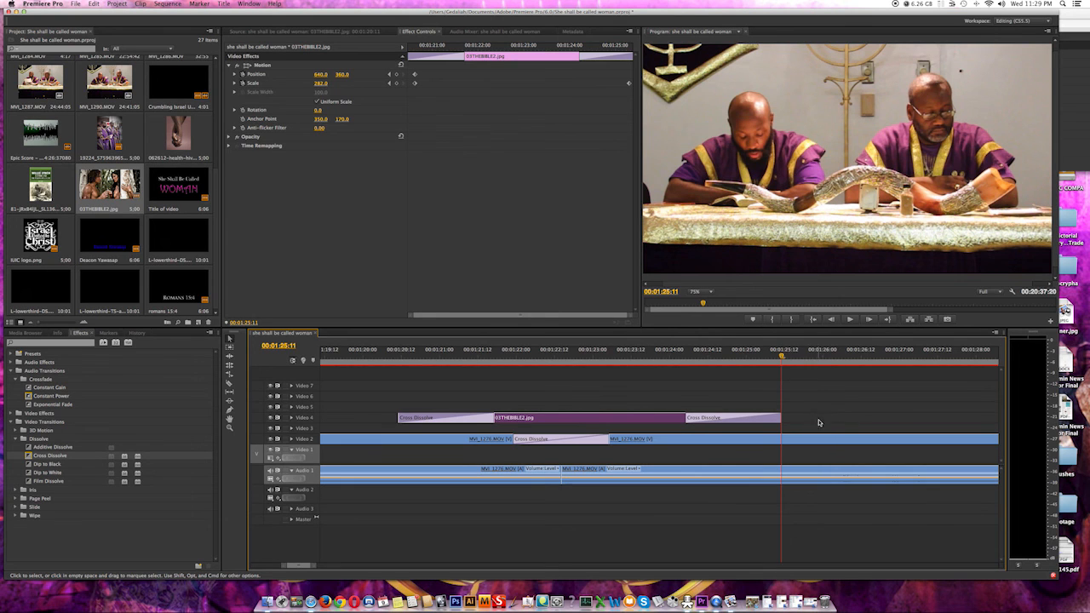
Show the whole sequence in the timeline and go to the end of the lecture at 00:20:37:03
key("minus")
key("minus")
key("minus")
key("minus")
key("minus")
key("minus")
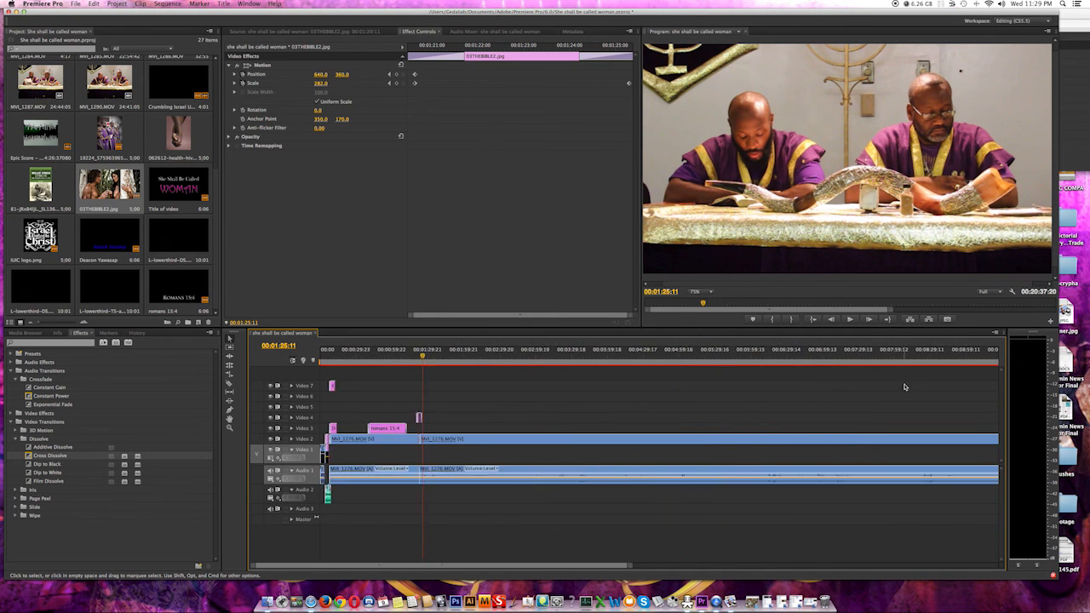
left_click(779, 359)
left_click_drag(777, 355, 778, 358)
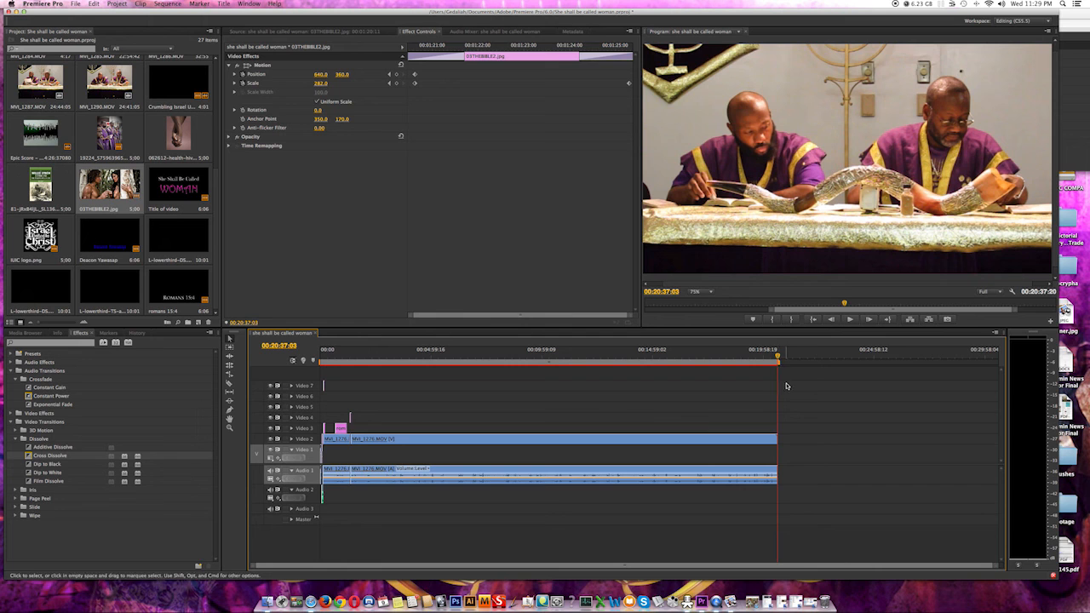
Switch to Finder and look through the Desktop, Documents and Downloads folders for a closing picture
double_click(1069, 223)
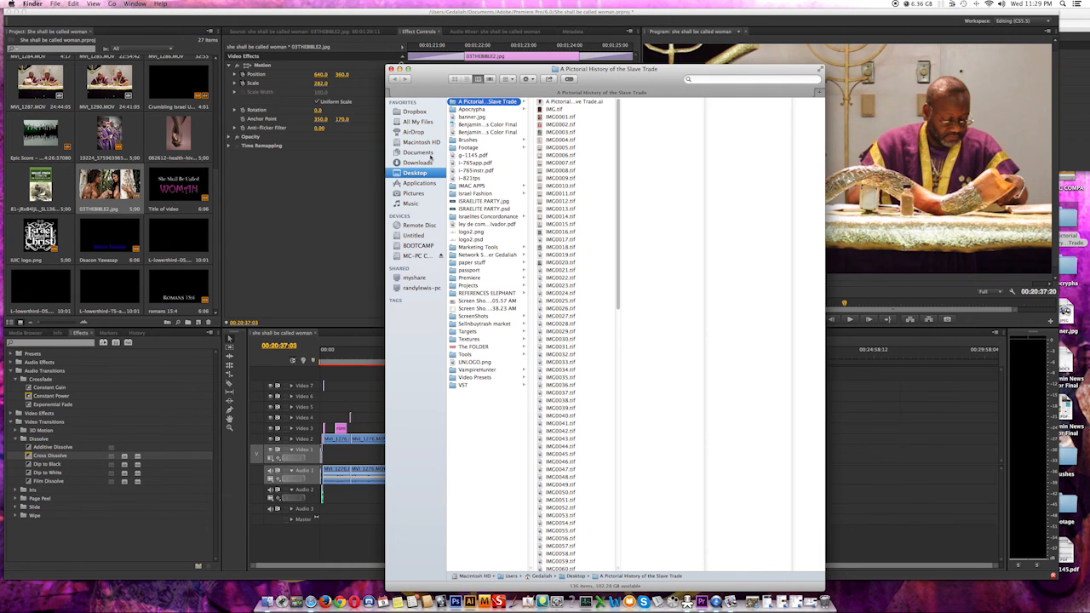
left_click(419, 153)
left_click(415, 173)
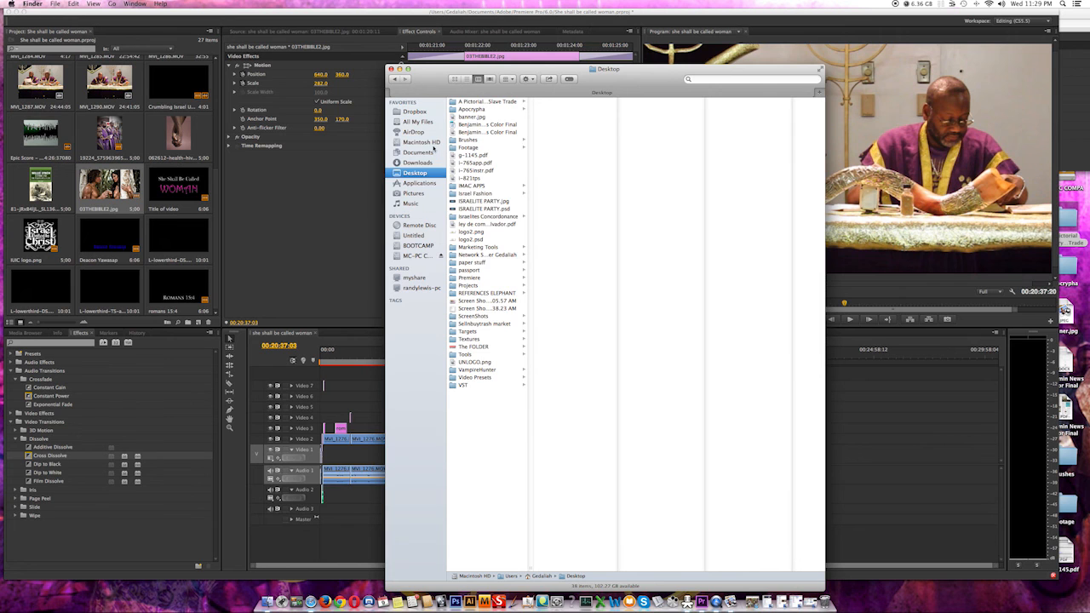
left_click(433, 152)
left_click_drag(531, 159, 485, 510)
left_click(418, 163)
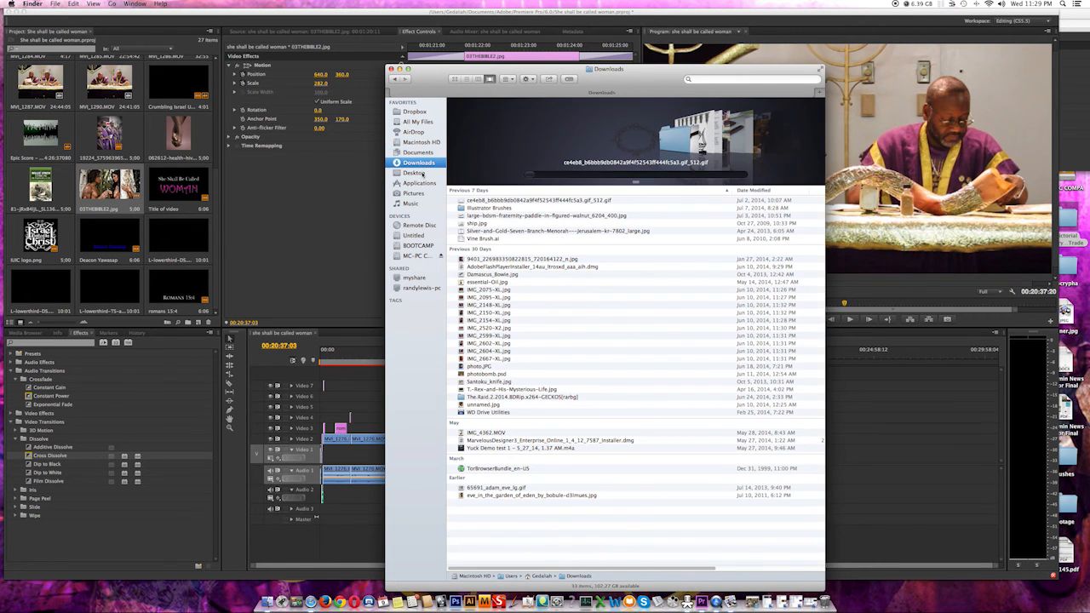
left_click(415, 173)
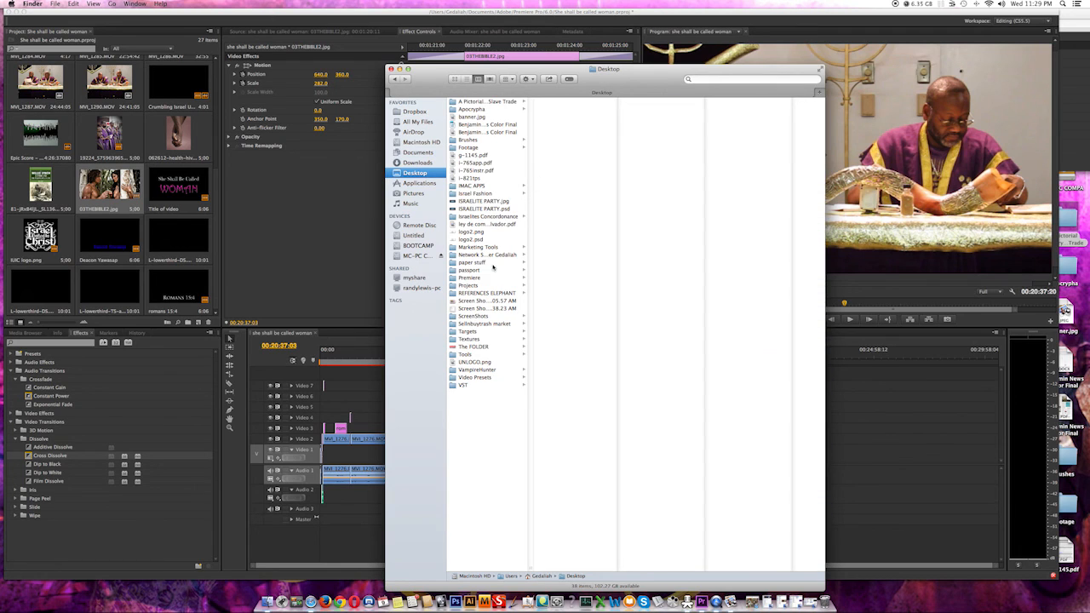
Browse the Desktop's Tools folder, including References and Plugins, and open its Video Standard Imports folder
left_click(469, 354)
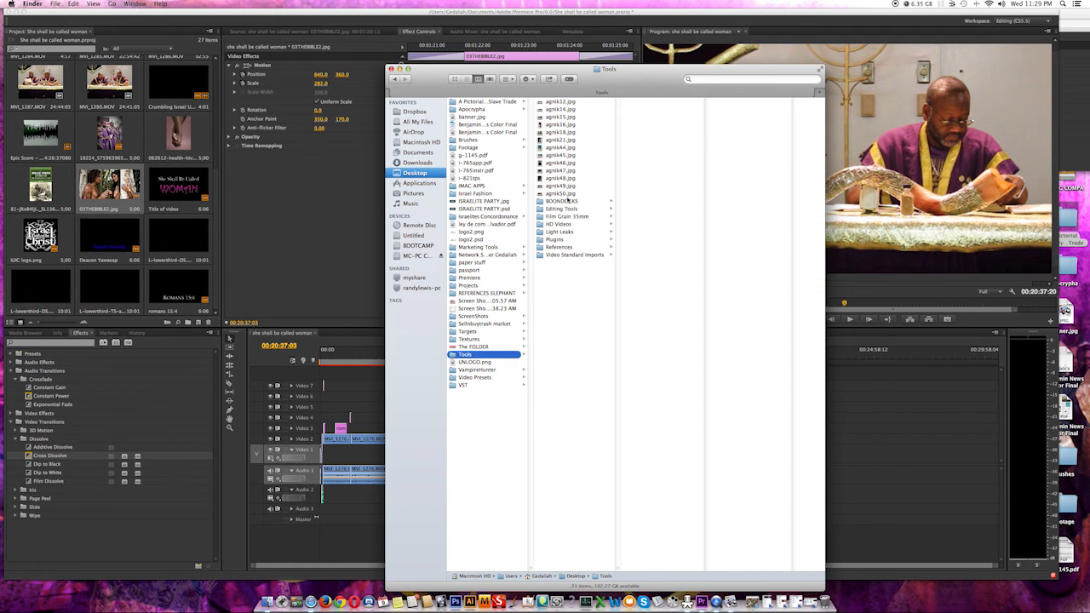
left_click(562, 239)
left_click(569, 246)
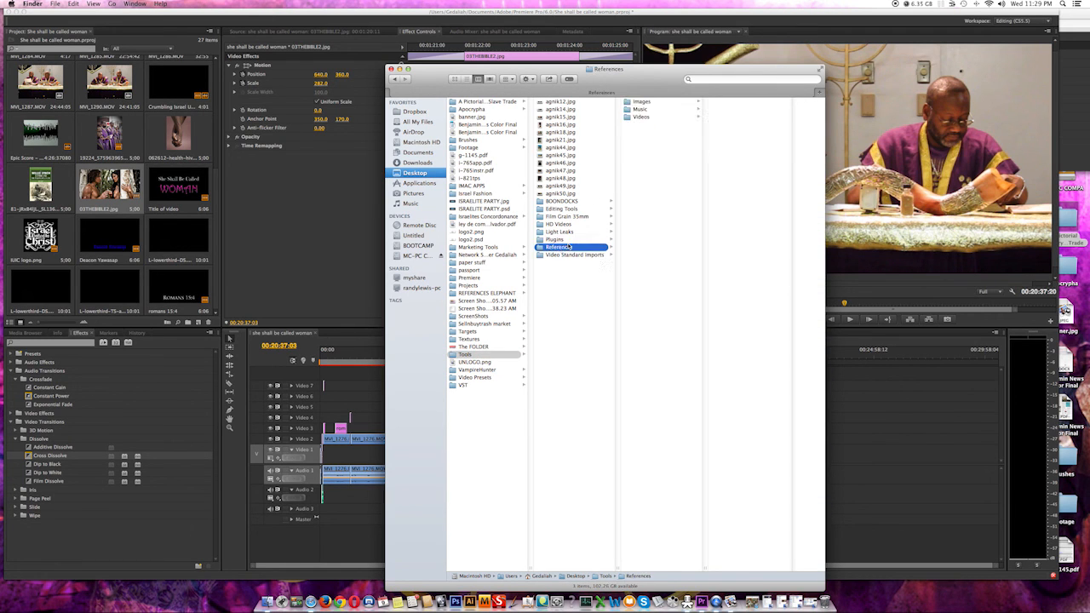
left_click(571, 240)
left_click(652, 140)
left_click(669, 146, "shift")
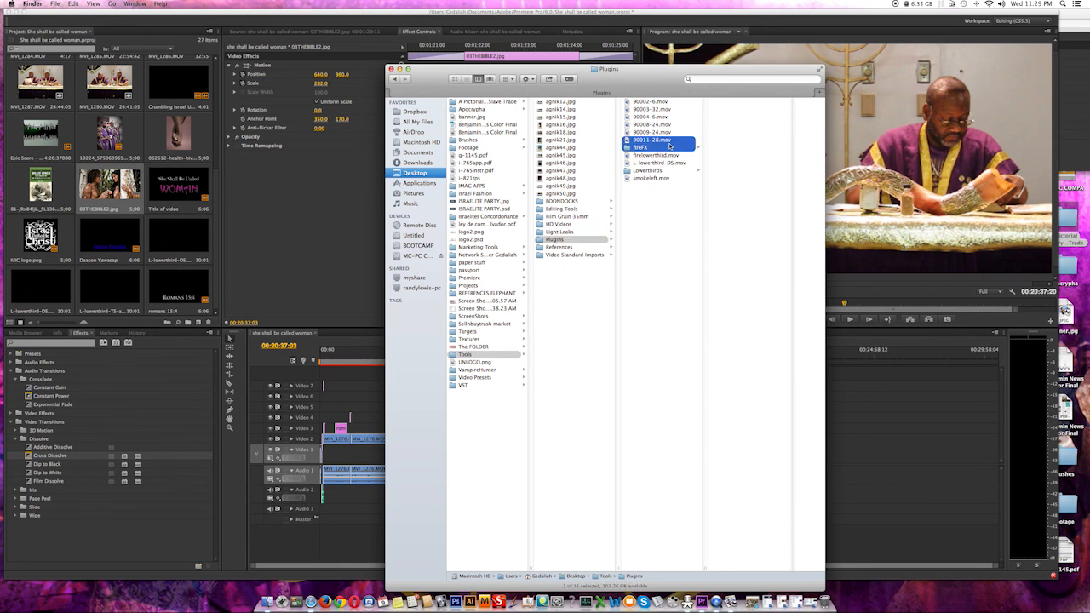
left_click(575, 254)
left_click(651, 140)
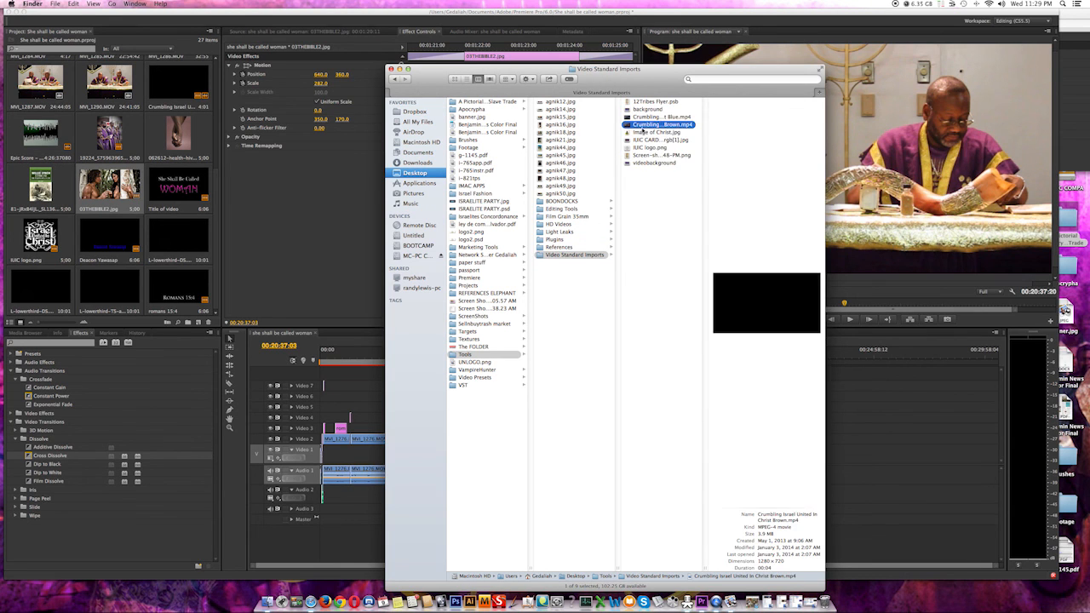
Add IUIC CARD Front2 rgb[1].jpg from Video Standard Imports to the Video 2 track beyond the end of the lecture
left_click(649, 163)
left_click(654, 156)
left_click(651, 140)
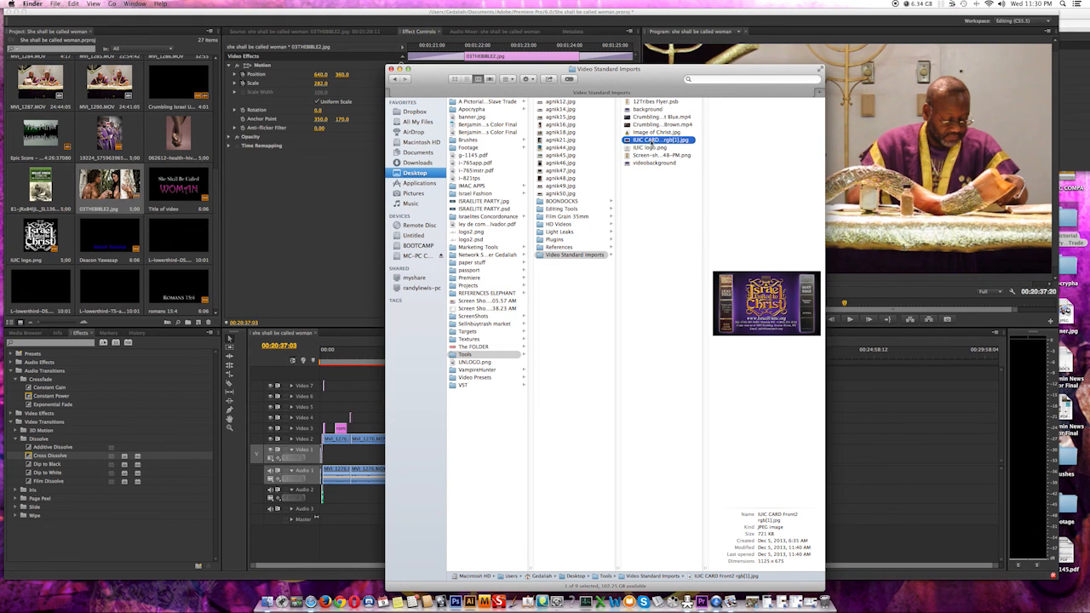
left_click(671, 155)
left_click(674, 141)
left_click_drag(672, 142, 851, 438)
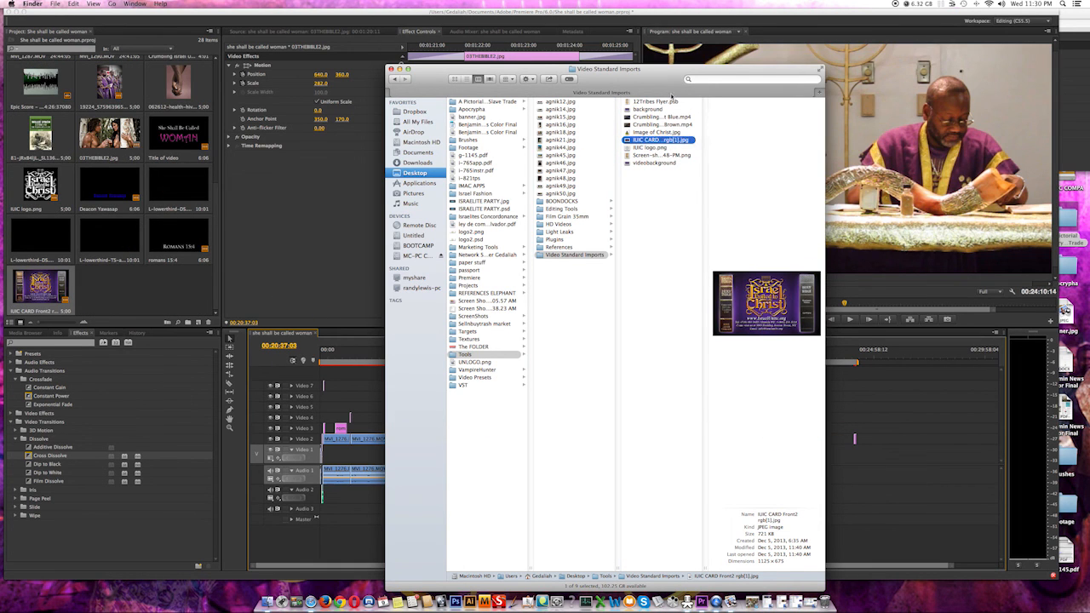
Search this Mac for "classes" and clear the search term
left_click(706, 79)
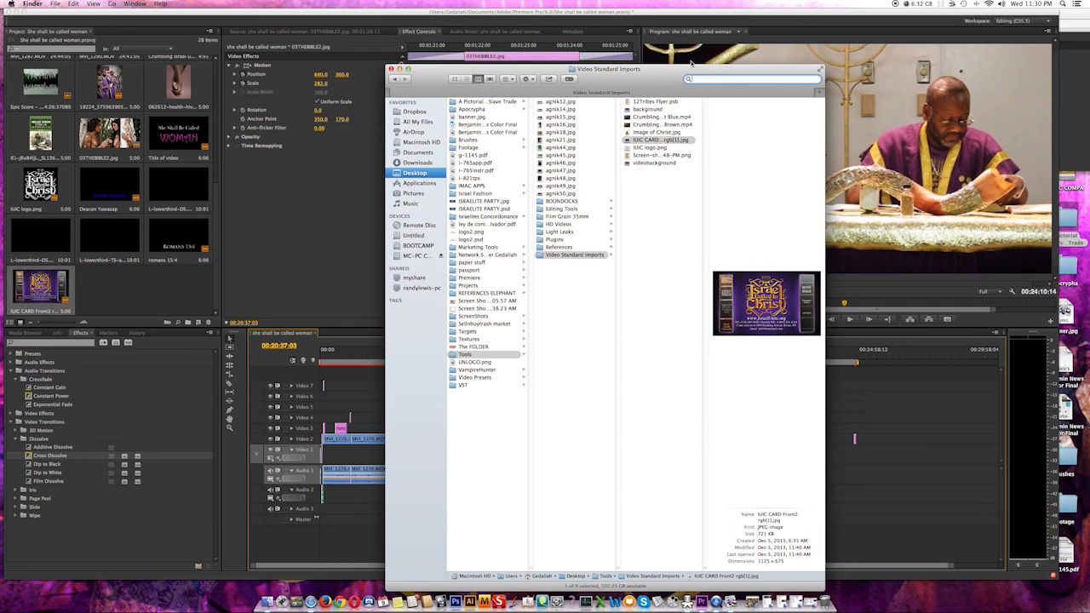
type("classes")
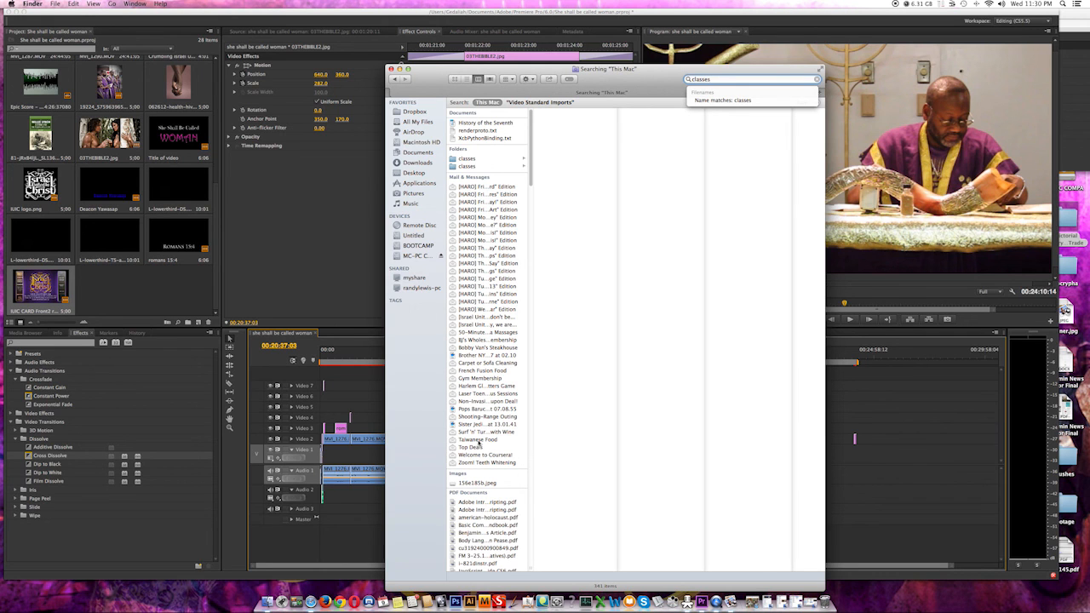
key("BackSpace")
key("BackSpace")
key("BackSpace")
key("BackSpace")
key("BackSpace")
key("BackSpace")
key("BackSpace")
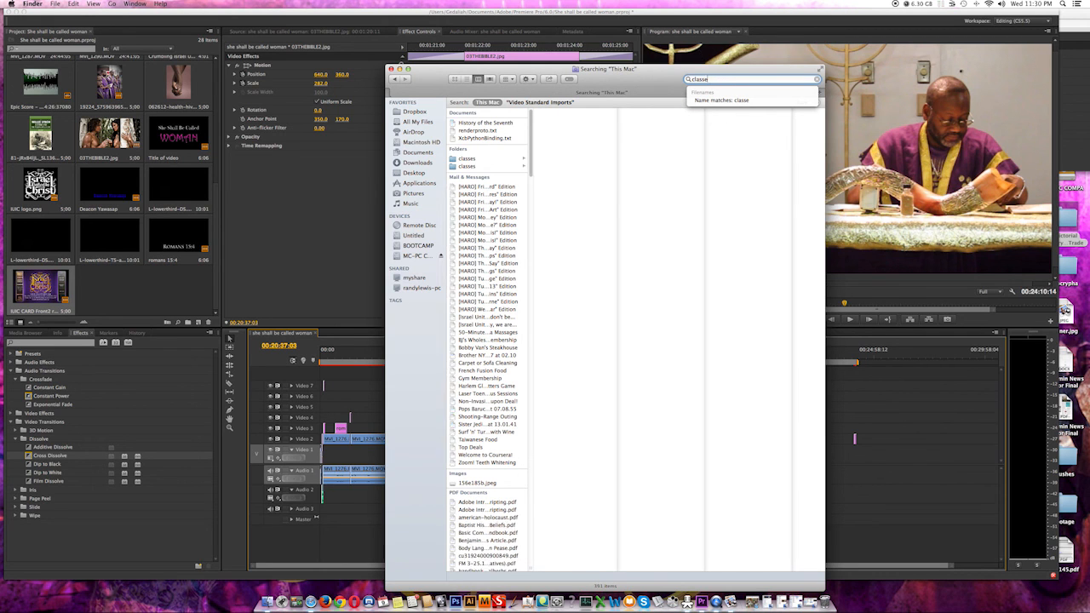
Search this Mac for "online classes", look through the matches and close the Finder window
type("online")
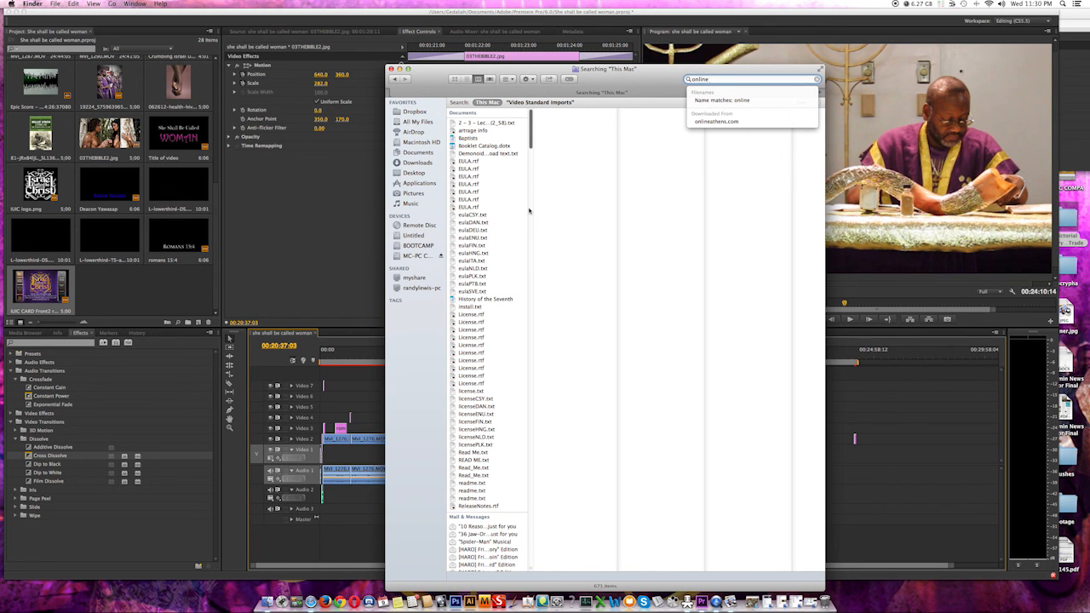
type(" c")
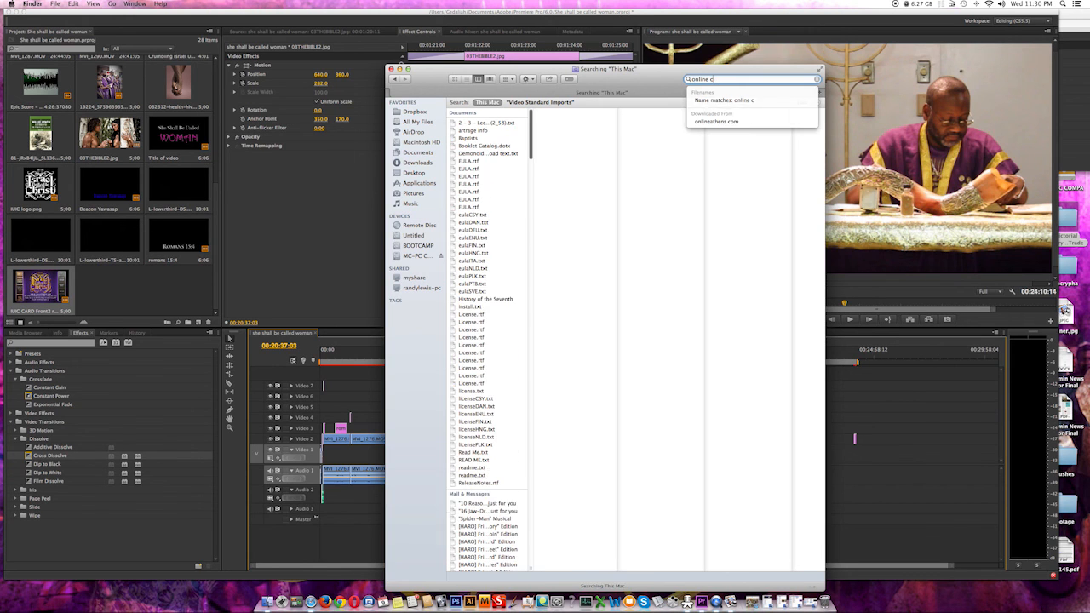
type("lasses")
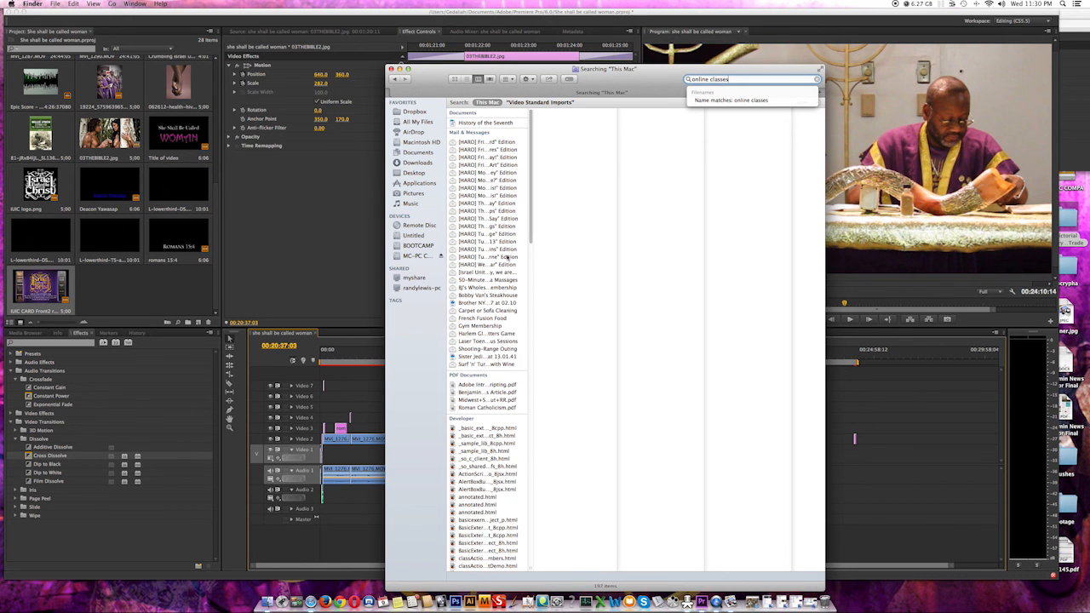
left_click_drag(534, 221, 534, 189)
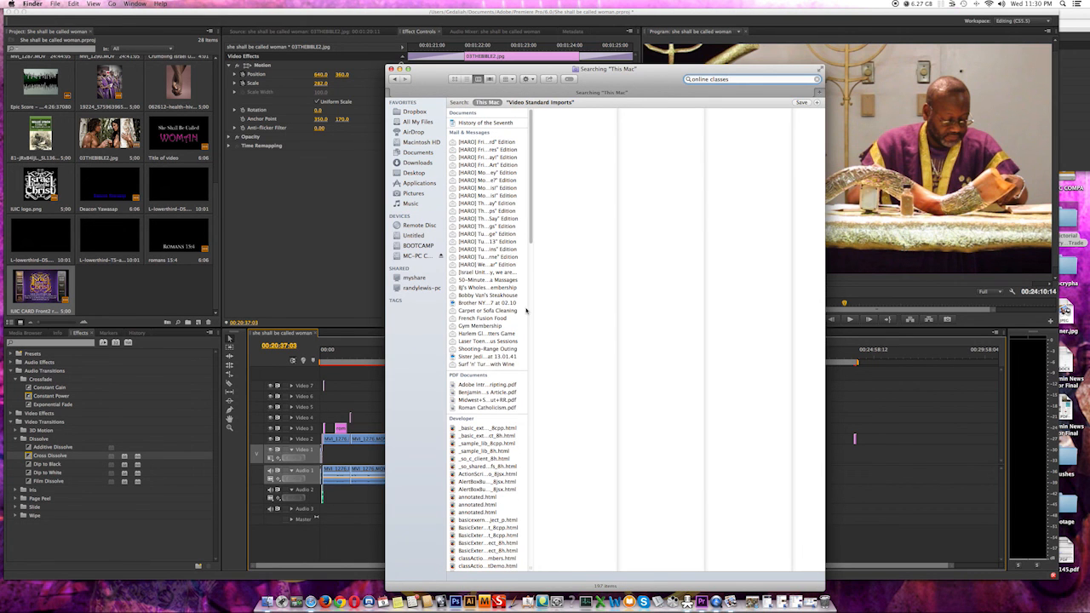
key("super+w")
Move the IUIC card picture on Video 2 directly against the end of the MVI_1276.MOV lecture clip
left_click_drag(856, 441, 779, 439)
key("equal")
key("equal")
key("equal")
key("equal")
key("equal")
key("equal")
key("equal")
key("equal")
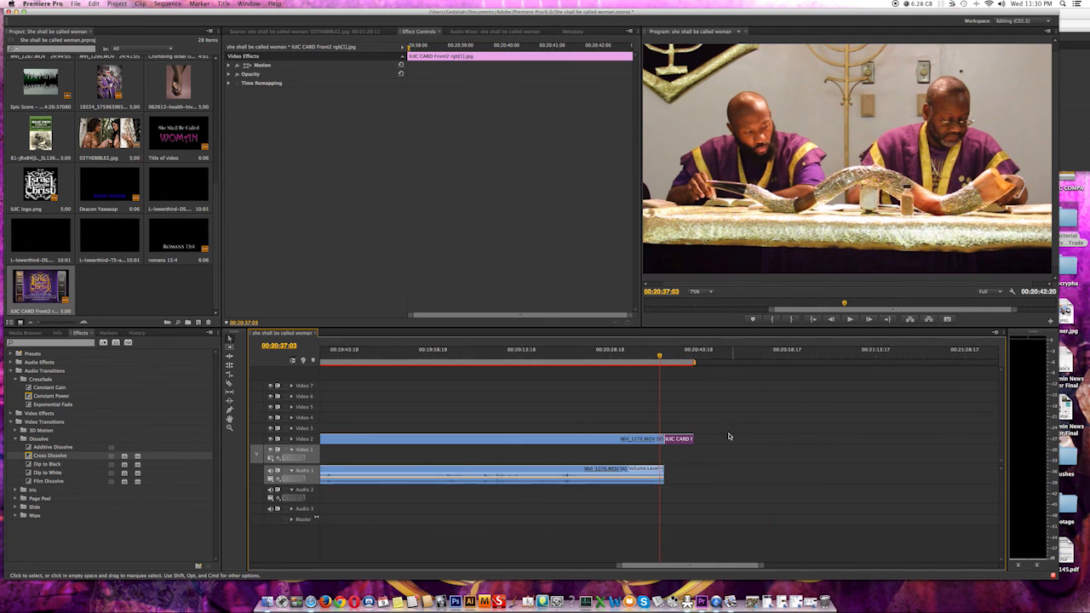
key("minus")
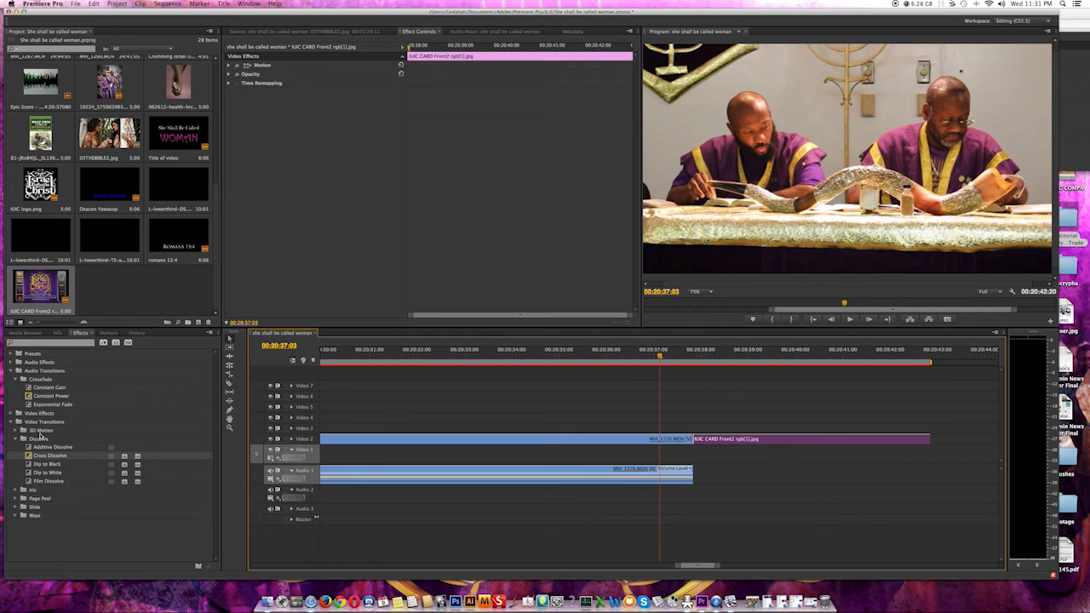
Play the end of the lecture from 00:20:37:03 and return to 00:20:36:14
key("space")
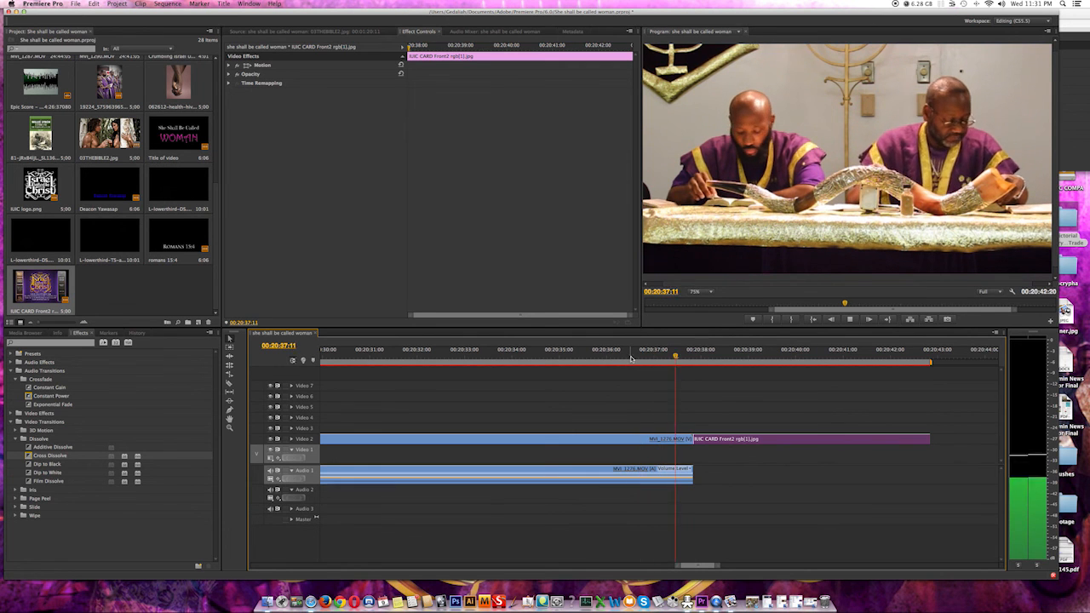
key("space")
left_click(634, 354)
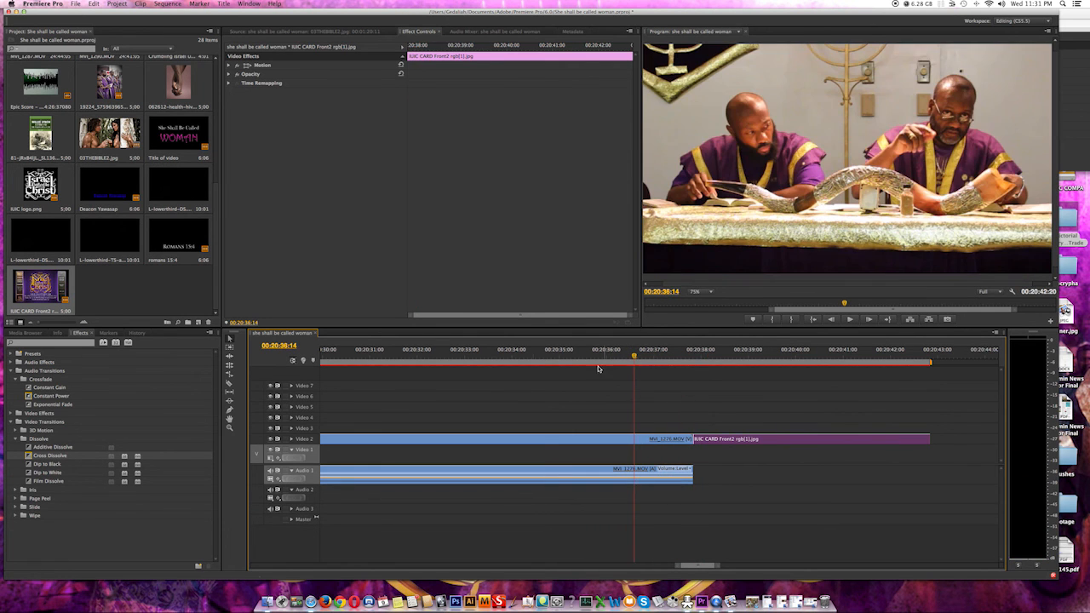
Apply Cross Dissolves to both ends of the IUIC card picture and set it back against the lecture clip
left_click_drag(749, 438, 740, 435)
left_click_drag(42, 456, 689, 438)
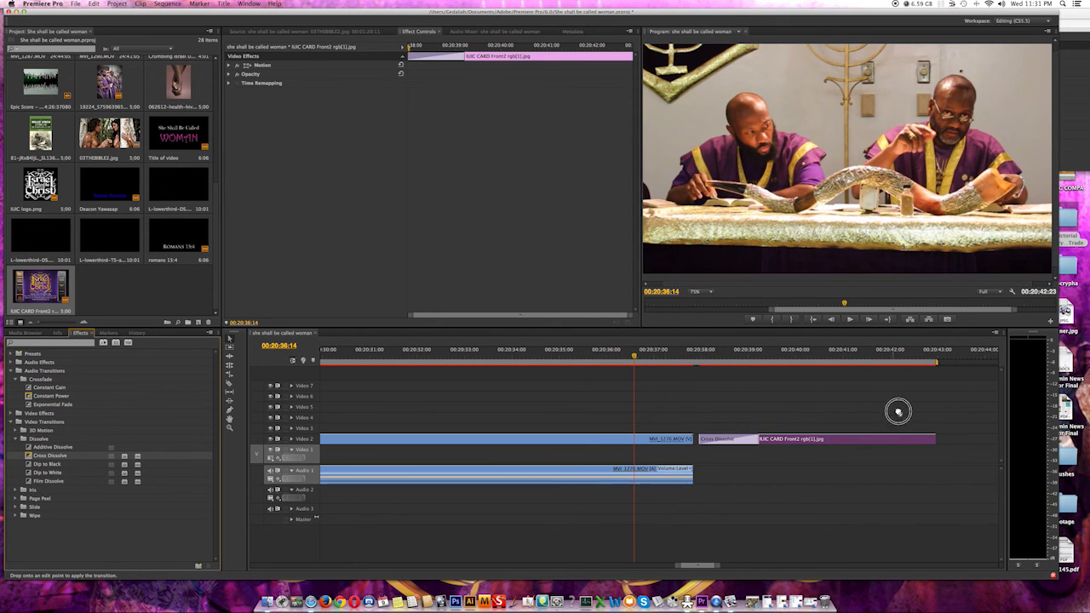
left_click_drag(897, 412, 928, 451)
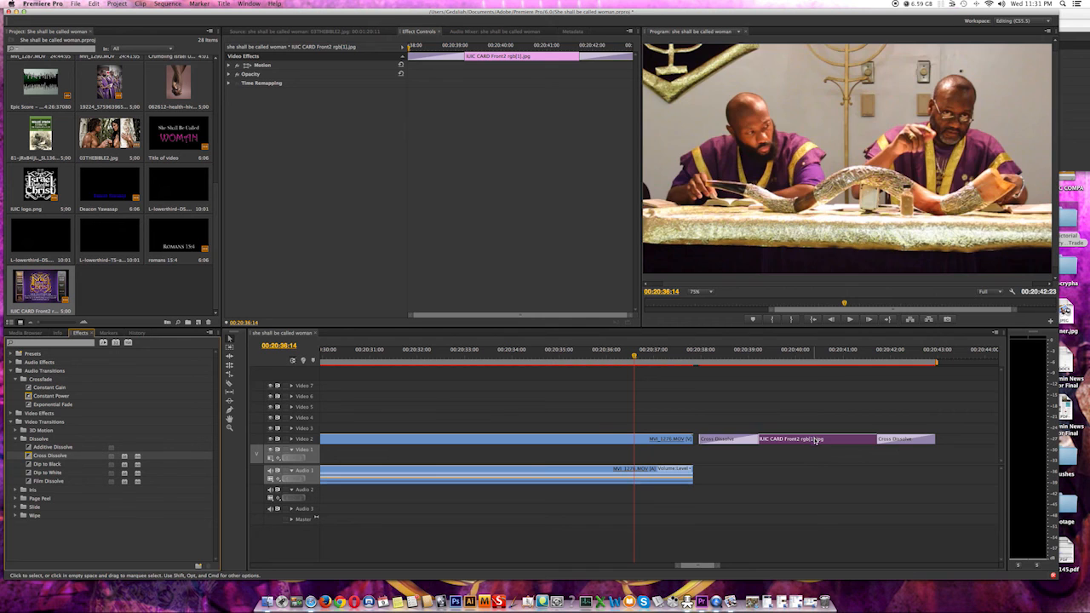
left_click_drag(815, 440, 810, 440)
left_click(685, 362)
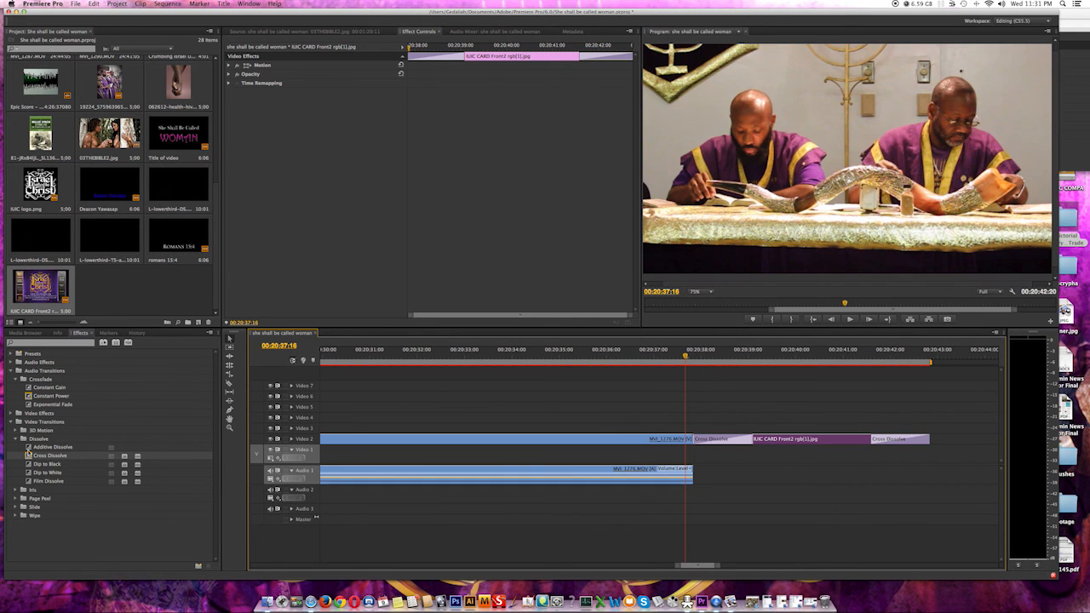
Shift the IUIC card picture later to leave a gap and apply Dip to Black to the lecture clip's end
left_click(42, 464)
left_click_drag(44, 466, 773, 440)
left_click_drag(51, 465, 689, 440)
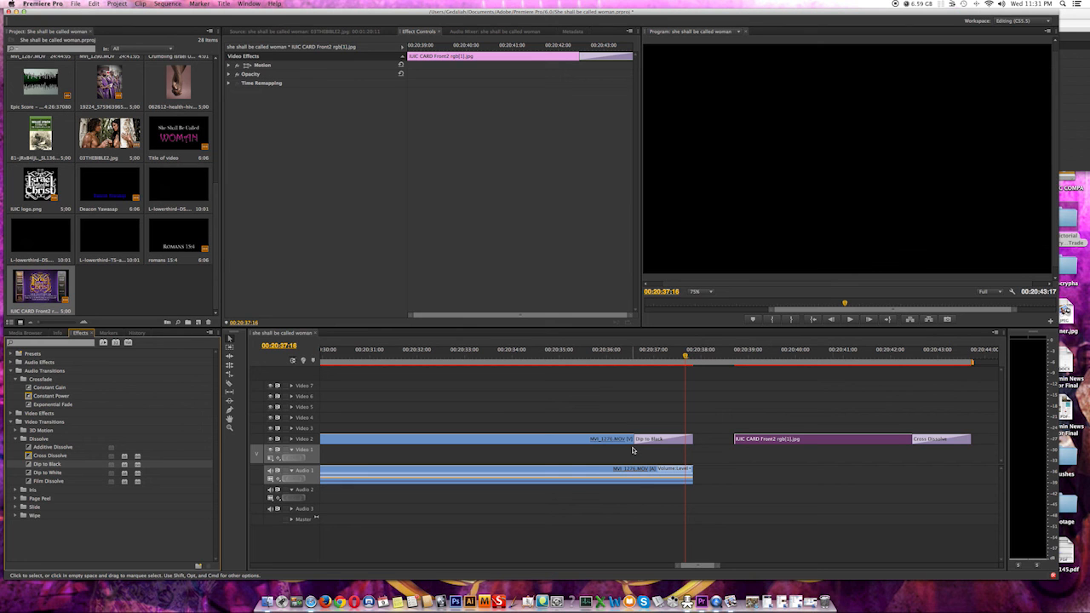
Play the Dip to Black at the lecture's end and return to 00:20:36:09
left_click(628, 357)
key("space")
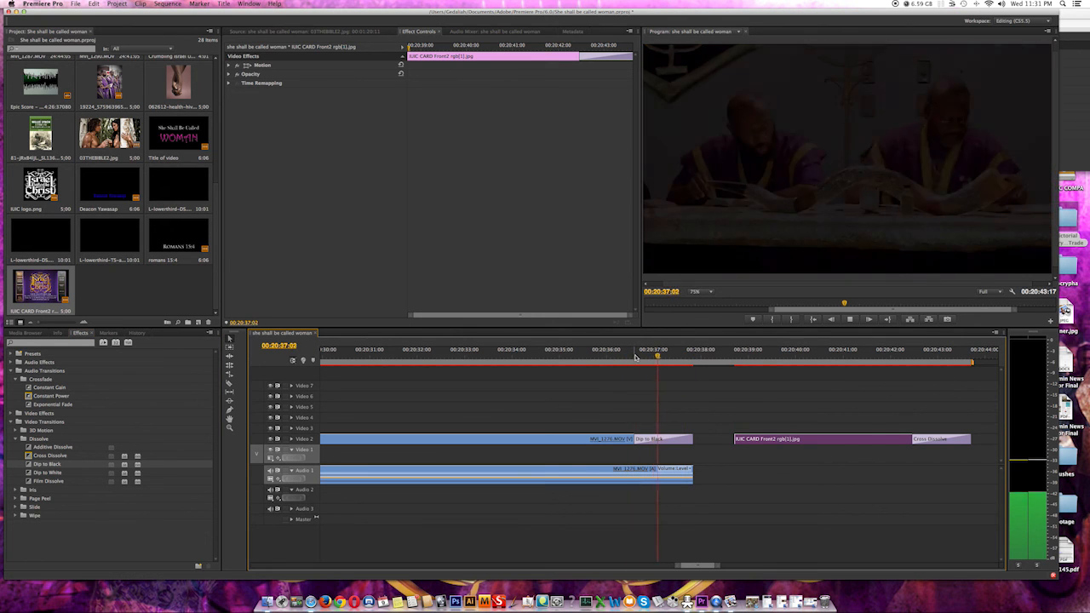
left_click(626, 357)
key("space")
left_click(626, 357)
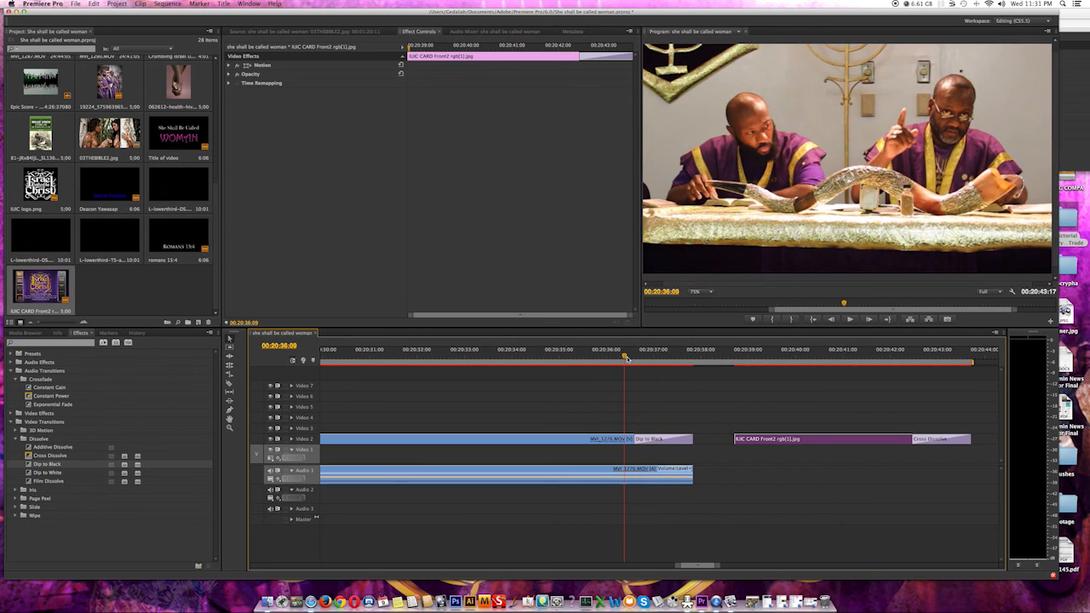
Apply an Exponential Fade to the end of the lecture audio on Audio 1 and play the ending
left_click(47, 475)
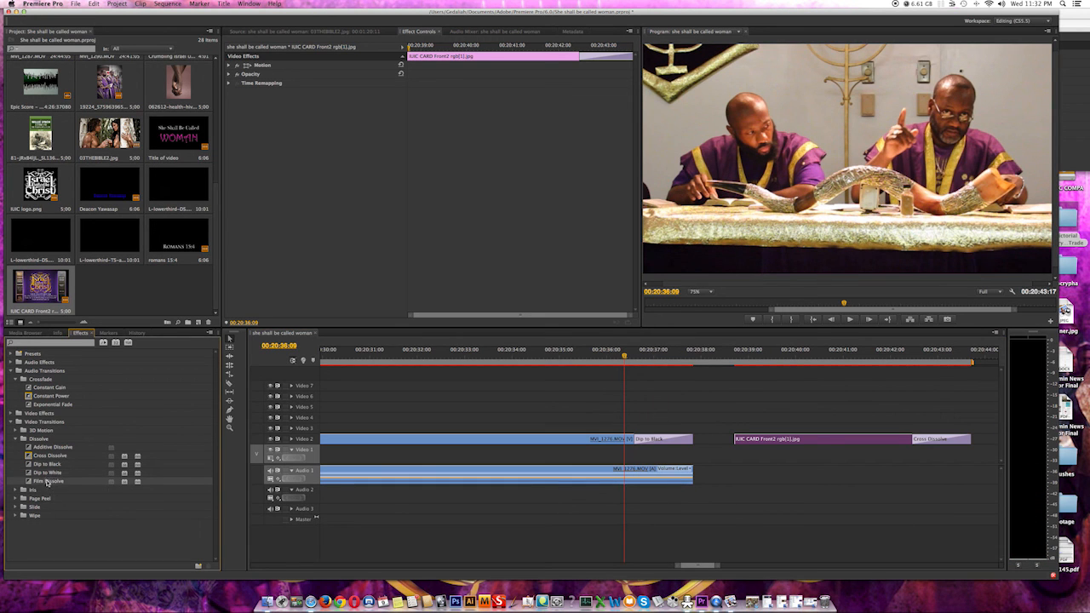
left_click(36, 404)
left_click_drag(47, 405, 681, 473)
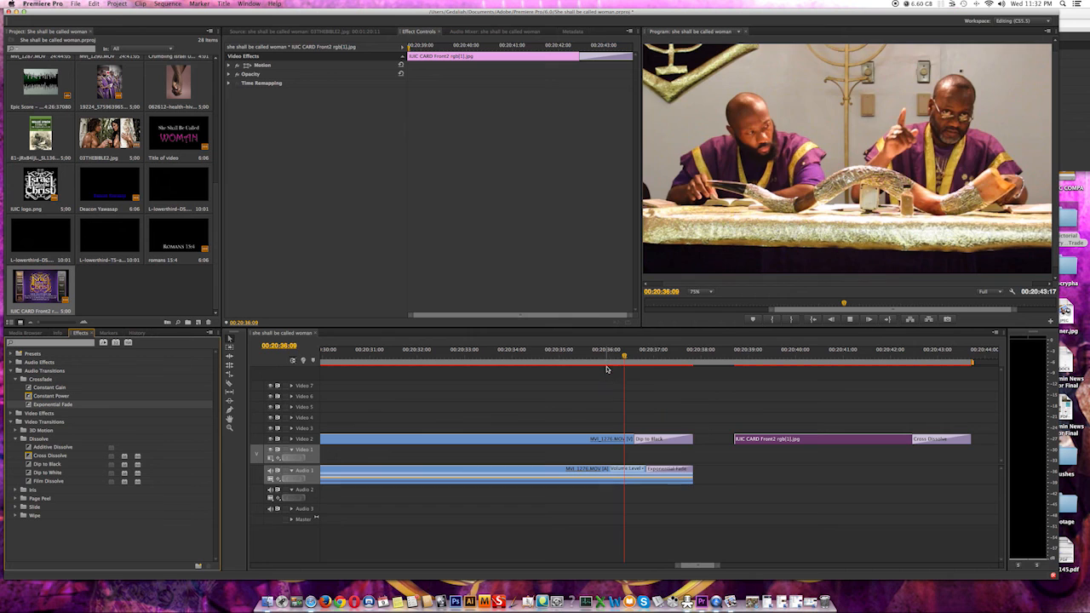
key("space")
key("space")
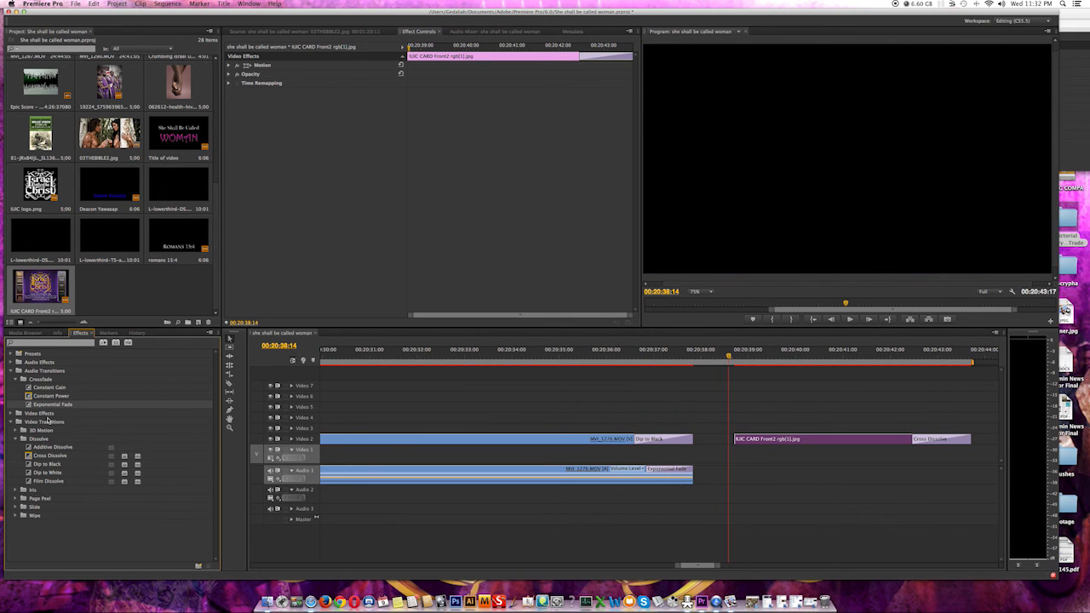
Apply a Cross Dissolve to the start of the IUIC card, butt the card against the lecture clip, and play the transition
left_click_drag(50, 455, 770, 439)
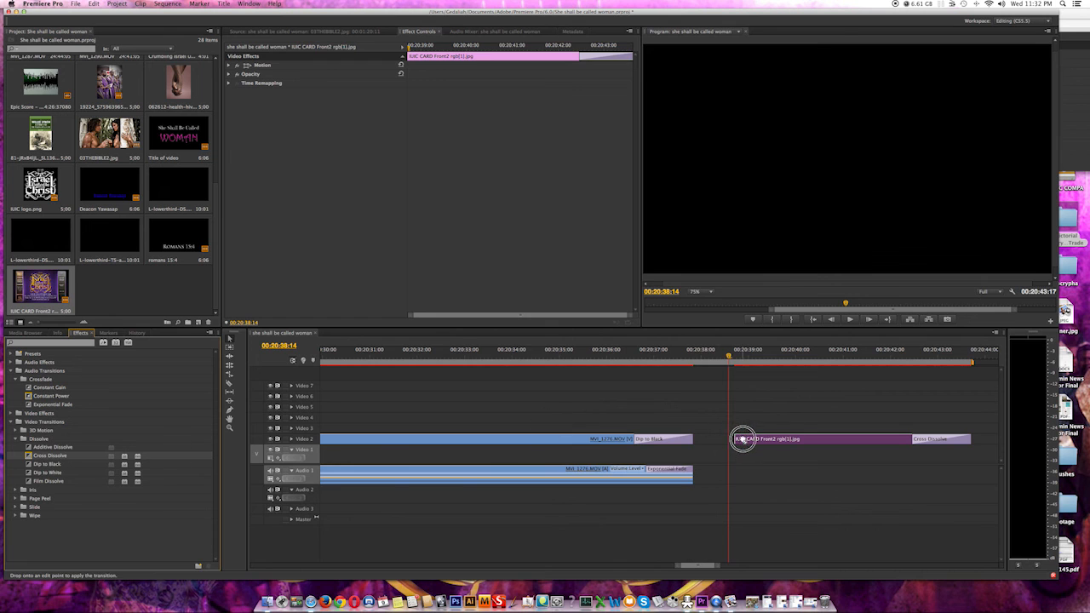
left_click(681, 363)
key("space")
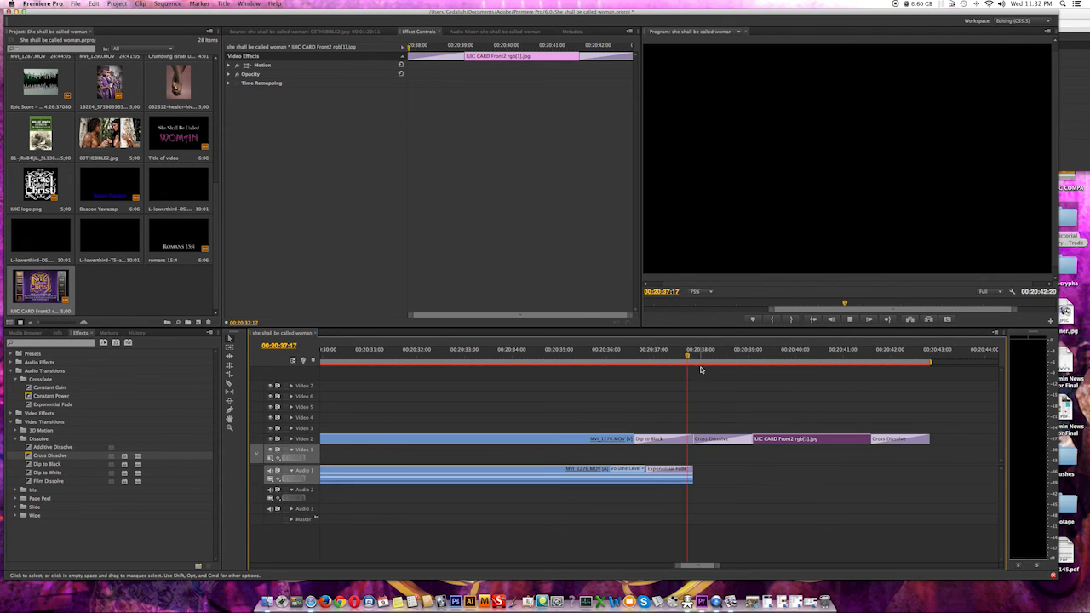
Scale the IUIC card picture uniformly to 121
double_click(775, 440)
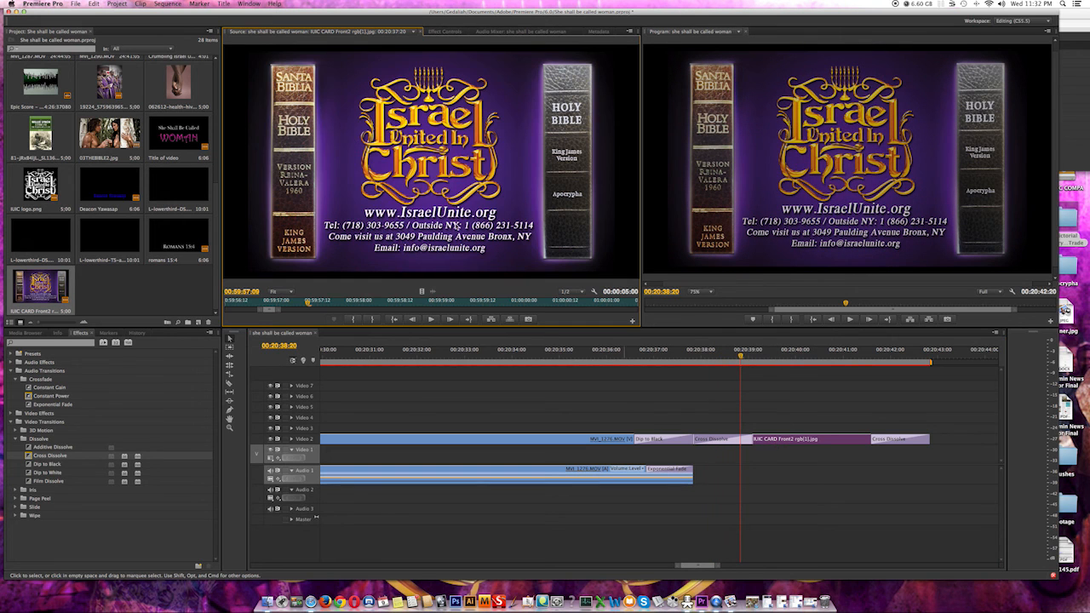
left_click(446, 32)
left_click(230, 67)
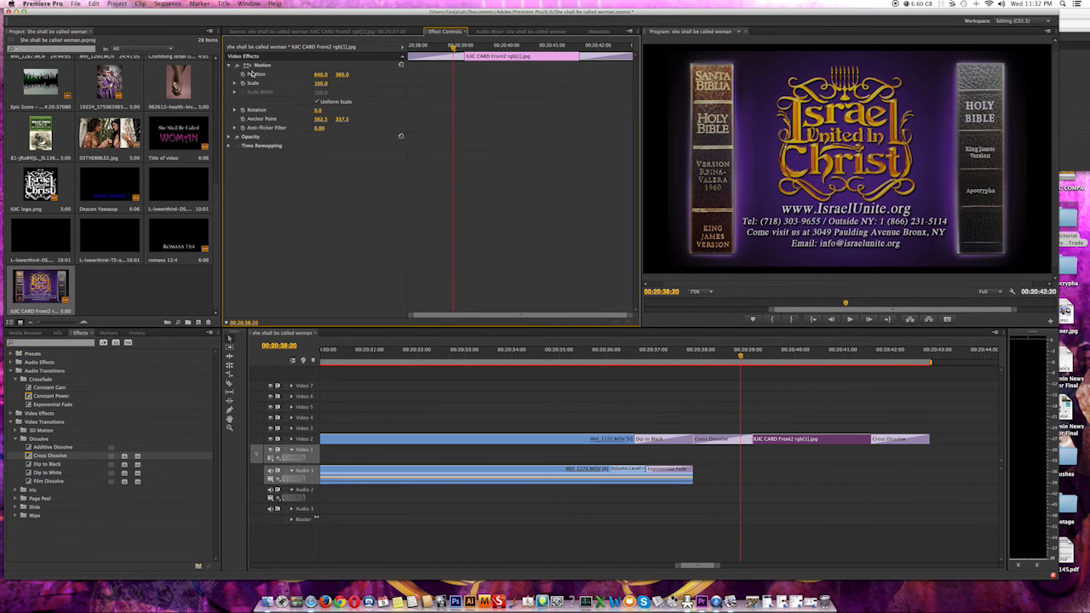
left_click_drag(325, 82, 343, 82)
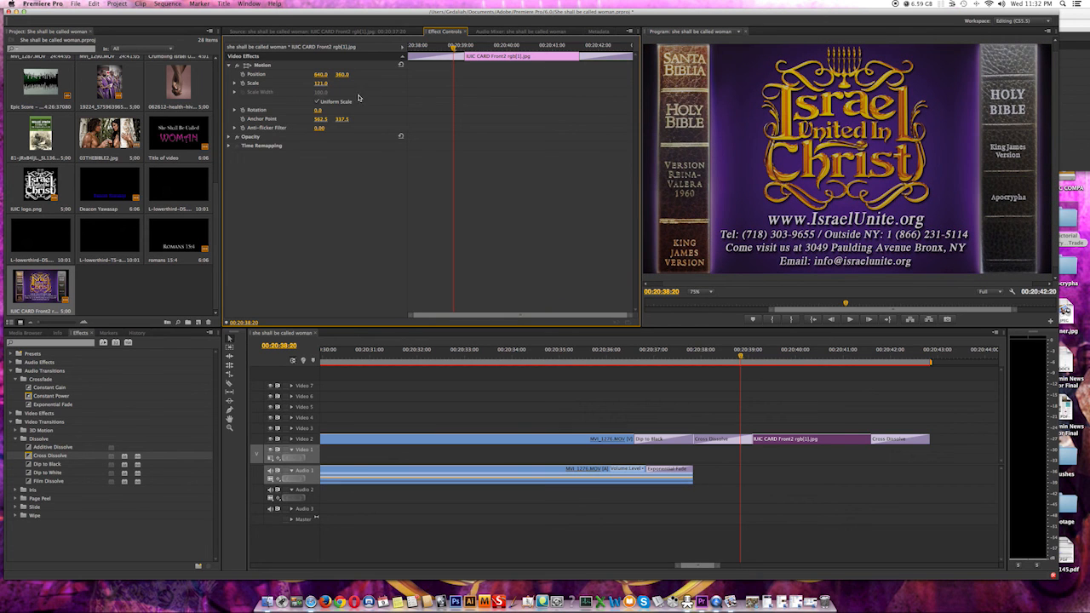
left_click(757, 407)
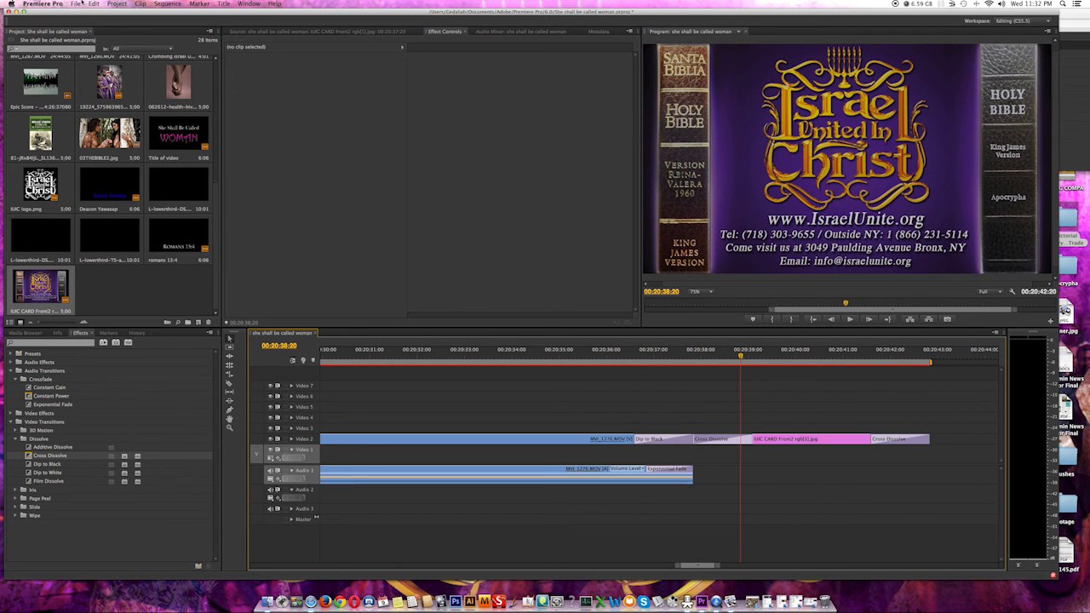
Start a media export of the sequence, with the output named she shall be called woman in the Completed folder
left_click(75, 3)
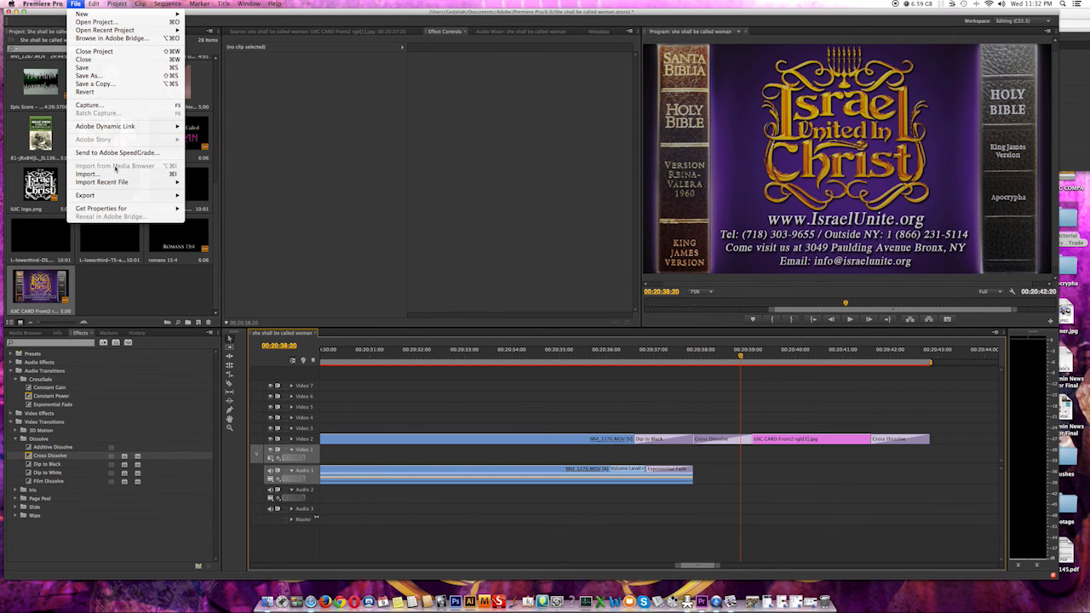
mouse_move(131, 198)
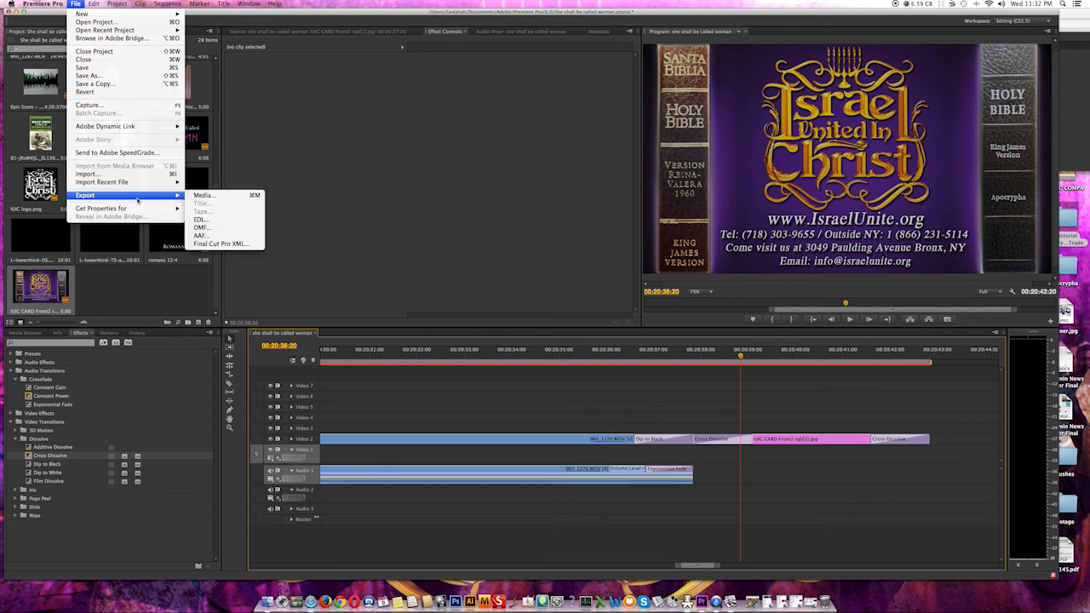
left_click(213, 197)
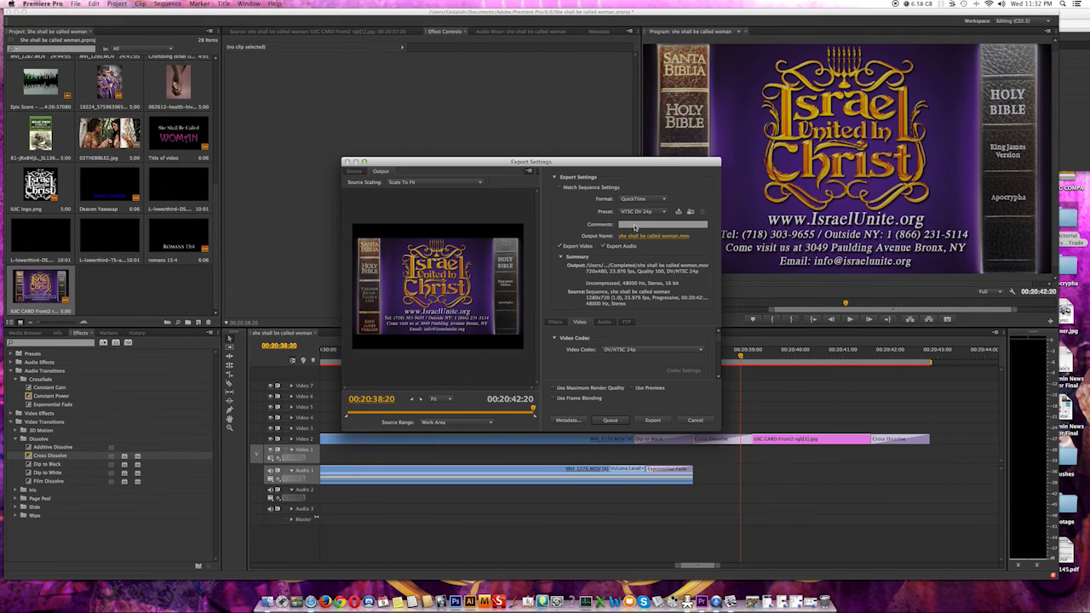
left_click(649, 237)
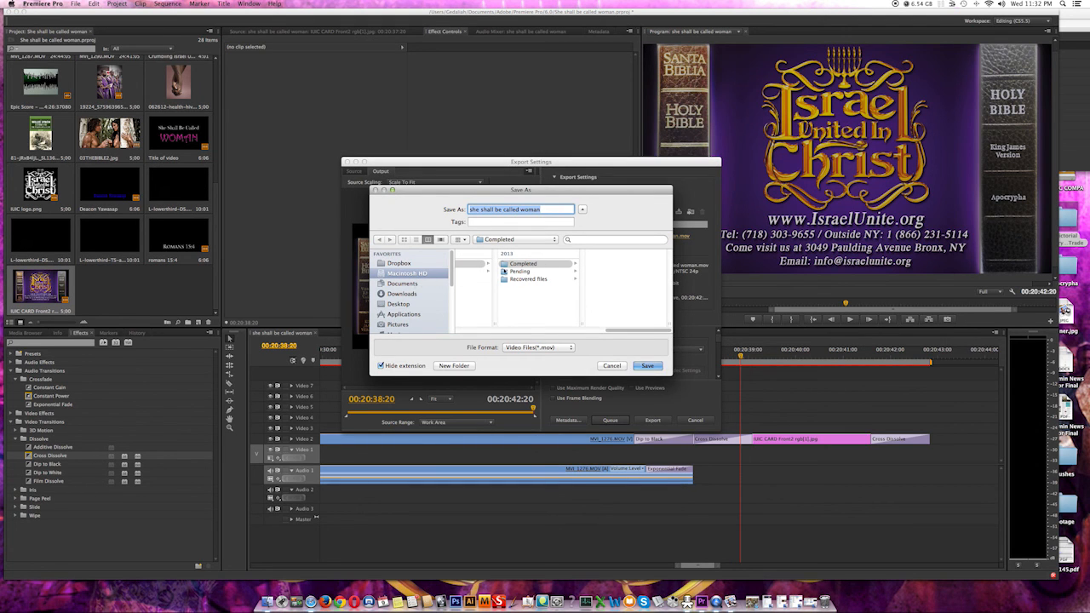
mouse_move(614, 332)
left_mouse_down()
mouse_move(566, 328)
mouse_move(605, 321)
left_mouse_up()
left_click(549, 209)
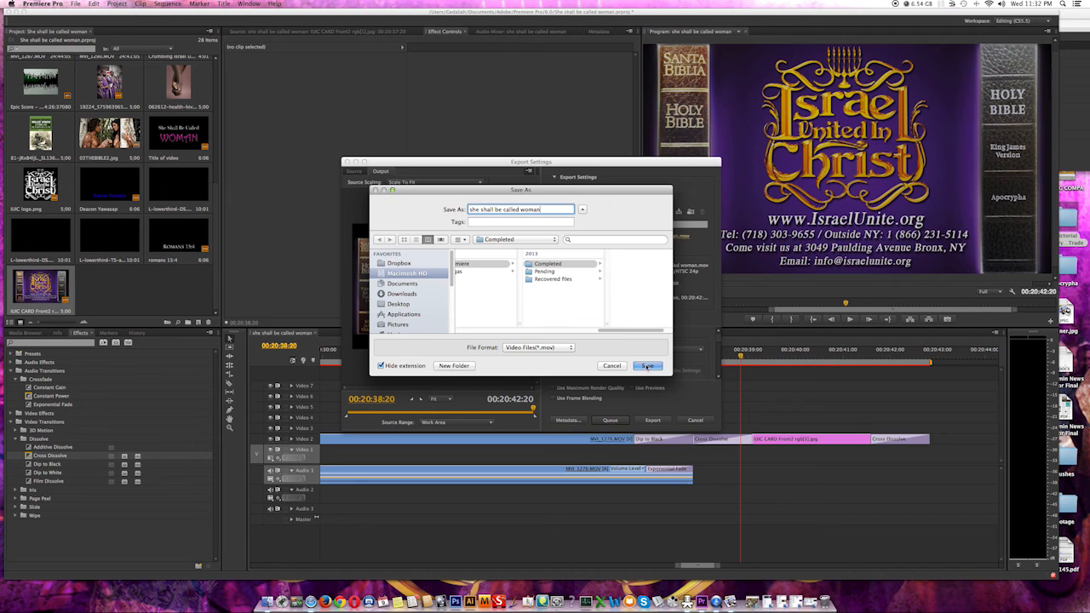
left_click(646, 366)
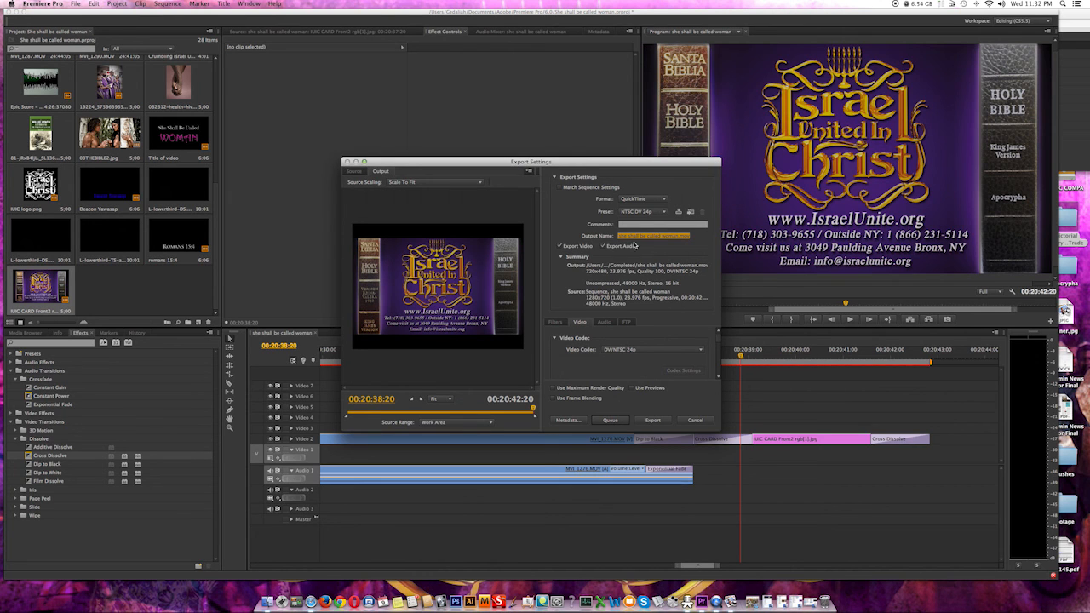
Set the export format to H.264 with the Android Tablet - 720p 23.976 preset
left_click(635, 201)
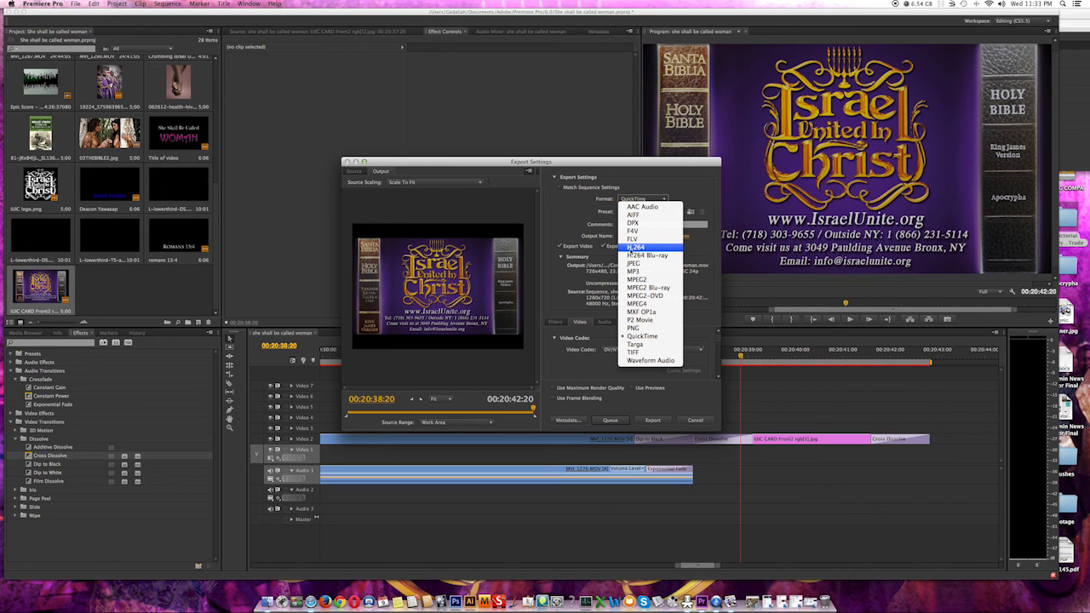
key("Escape")
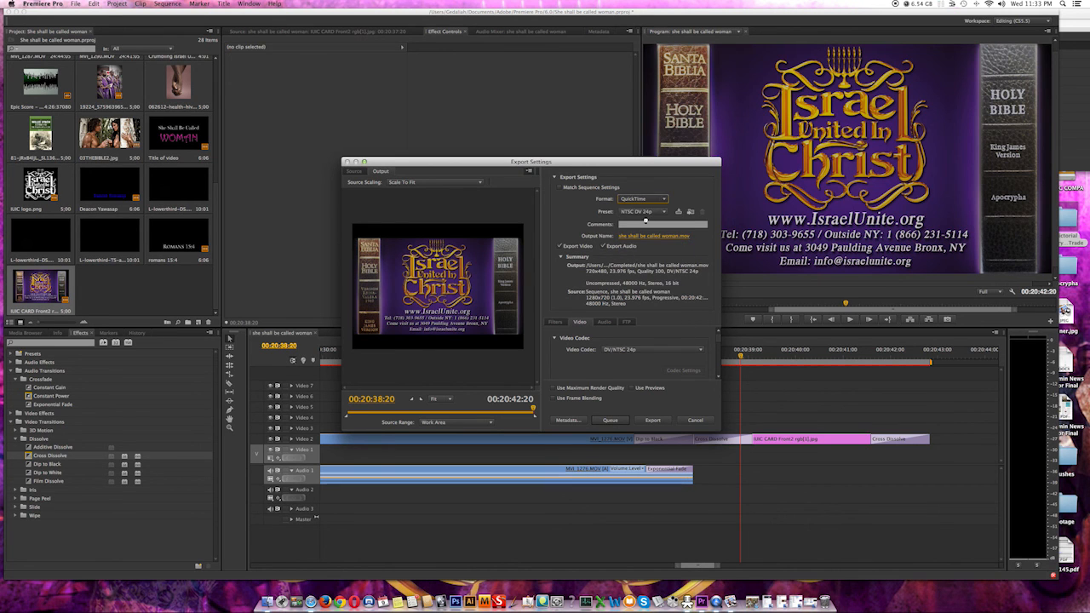
left_click(632, 212)
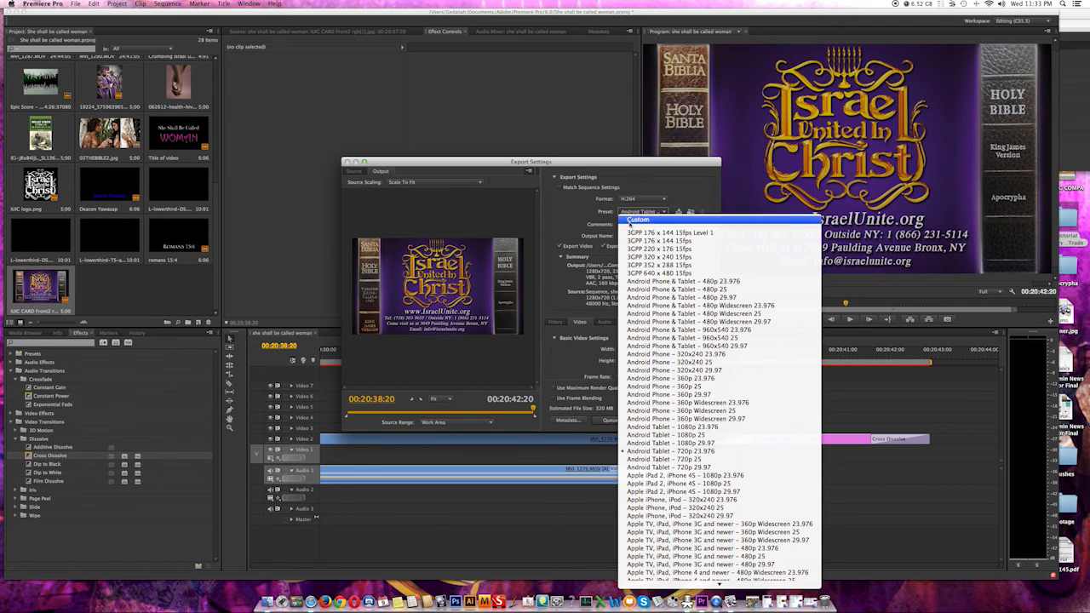
left_click(700, 455)
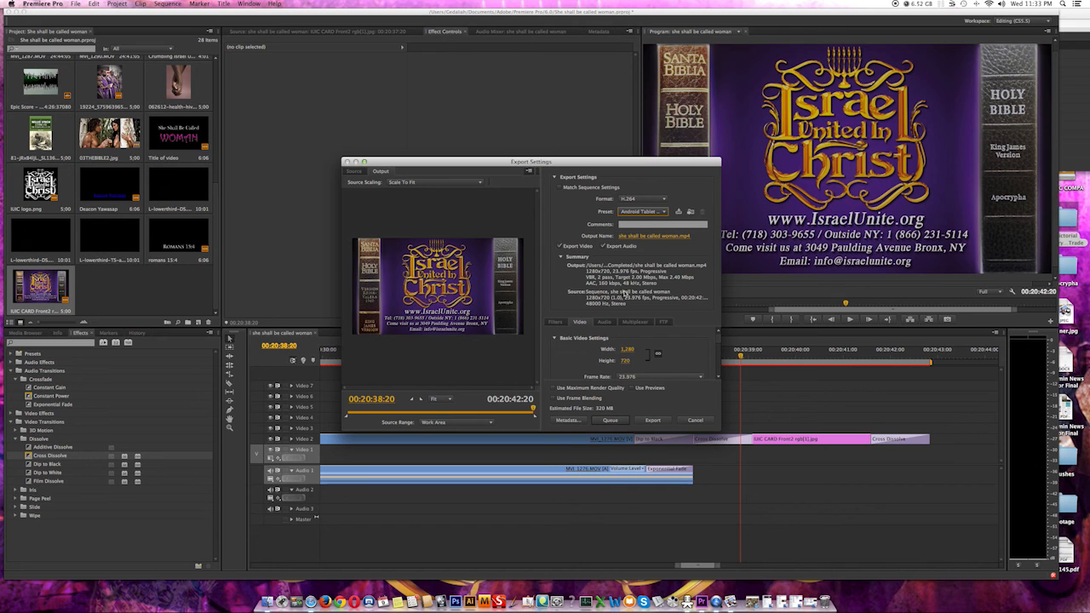
Set the export's target bitrate to 5 Mbps and maximum bitrate to 5.4 Mbps, and open the key frame distance value
left_click_drag(718, 341, 717, 372)
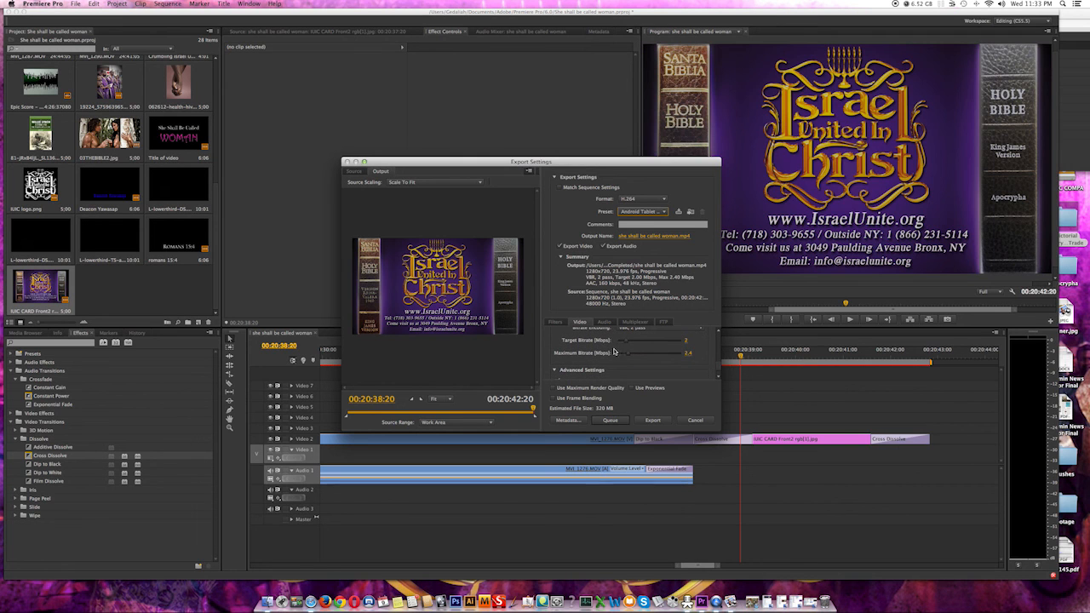
left_click(687, 340)
type("5")
left_click(690, 355)
left_click(668, 382)
left_click_drag(720, 366, 721, 375)
left_click(613, 367)
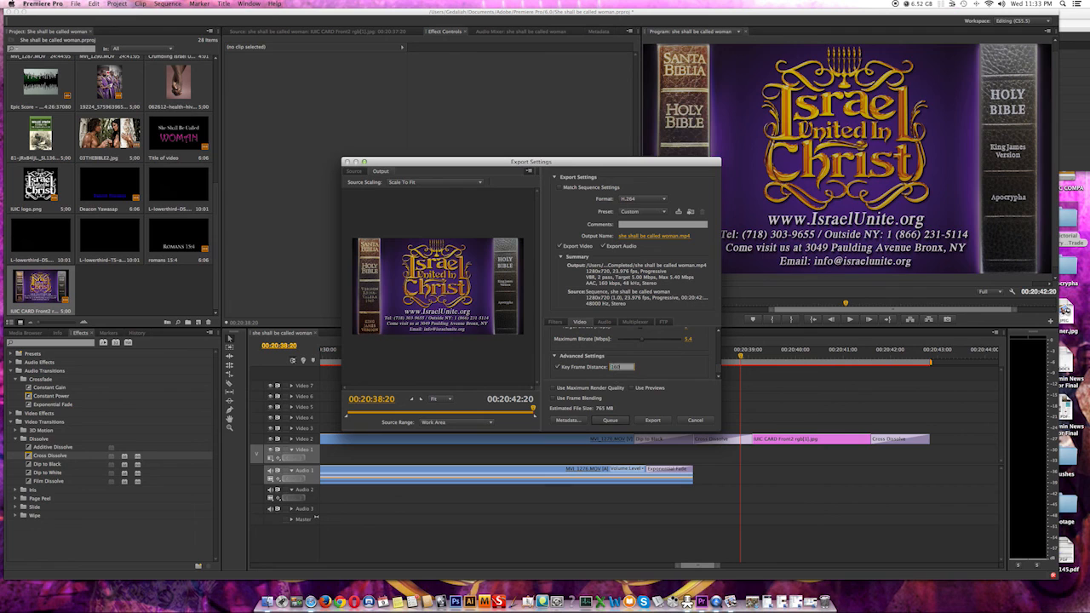
left_click(663, 381)
Start encoding the video, cancel the encoding, and dismiss the export settings
left_click(653, 420)
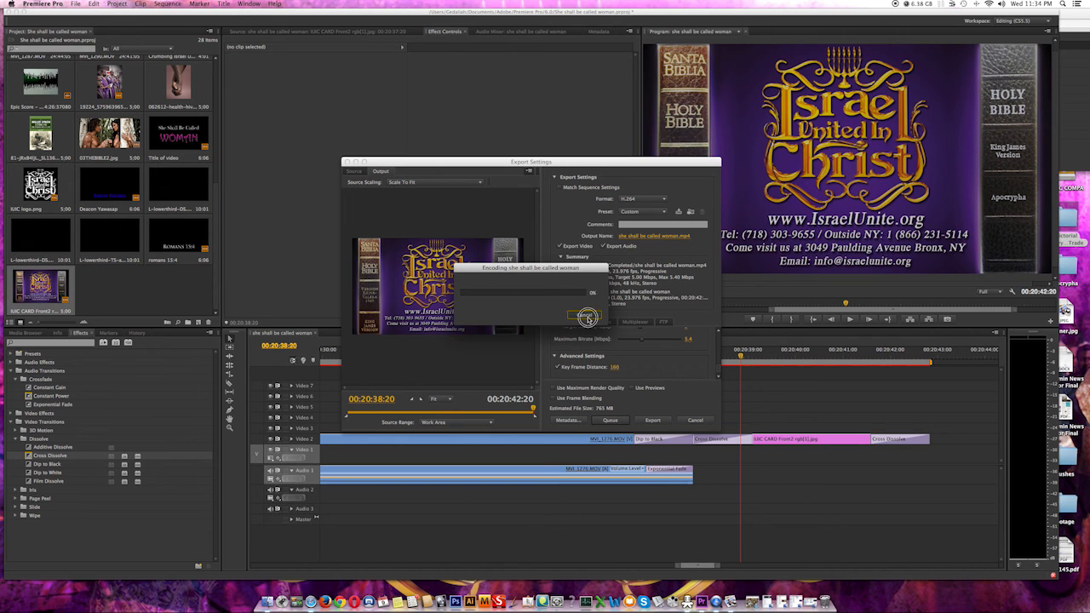
left_click(585, 317)
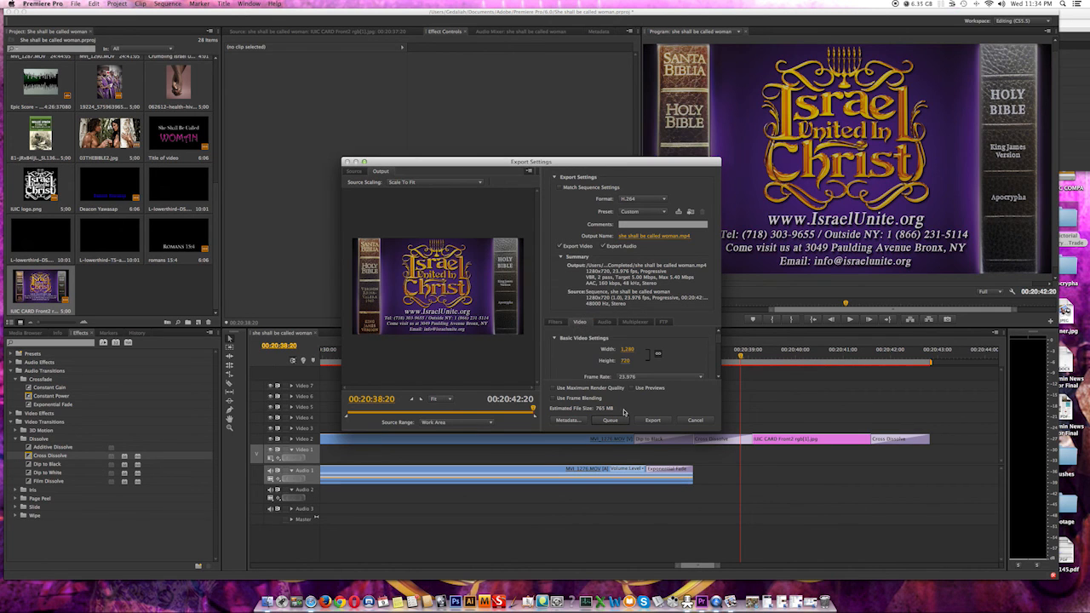
left_click(688, 422)
Close the project window and the logo image window left open on the desktop
left_click_drag(80, 14, 226, 162)
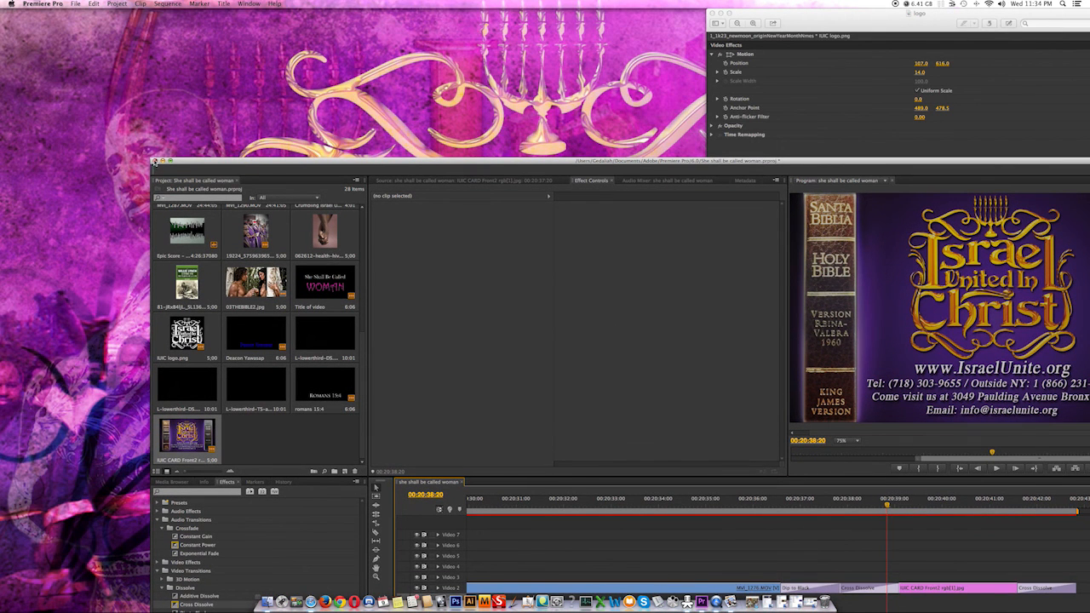
left_click(154, 161)
left_click(697, 453)
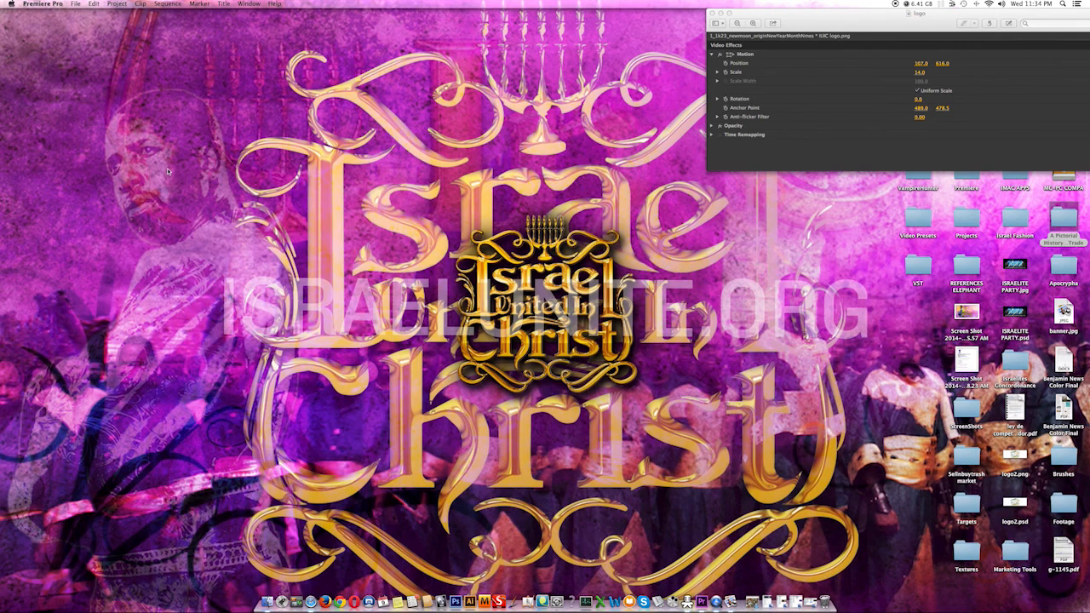
left_click(713, 14)
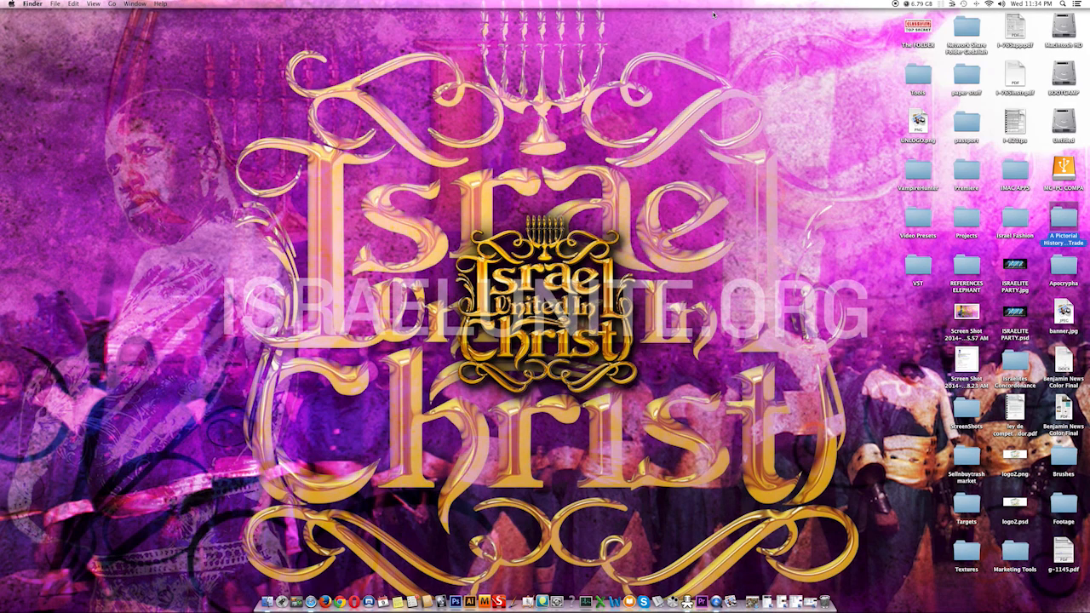